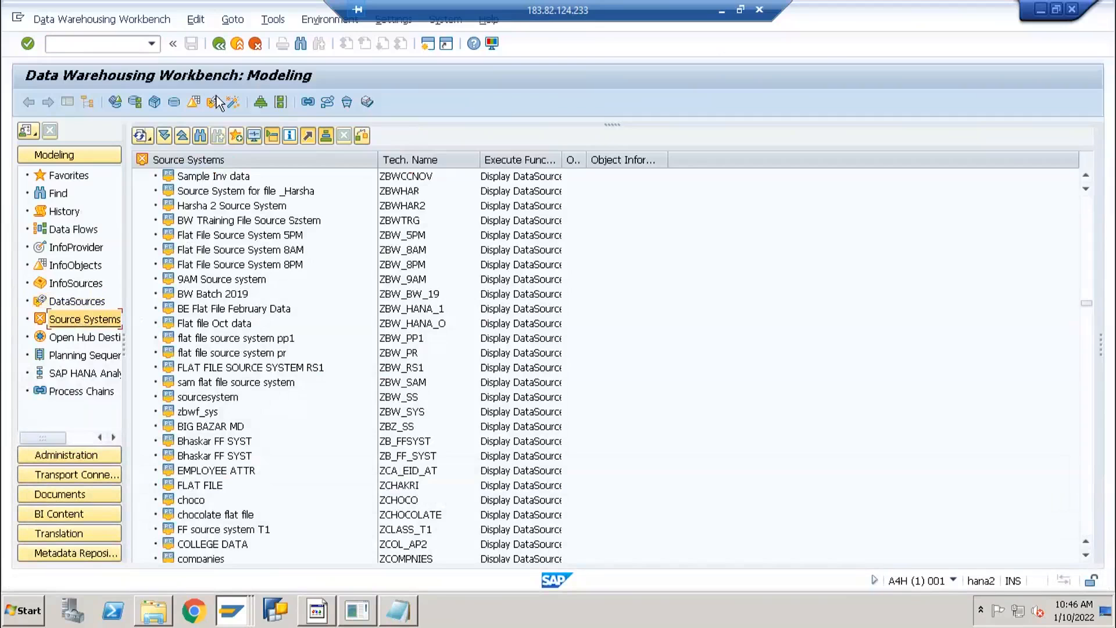
Reopen the Data Warehousing Workbench with transaction rsa1 and refresh the entire source system tree.
left_click(237, 43)
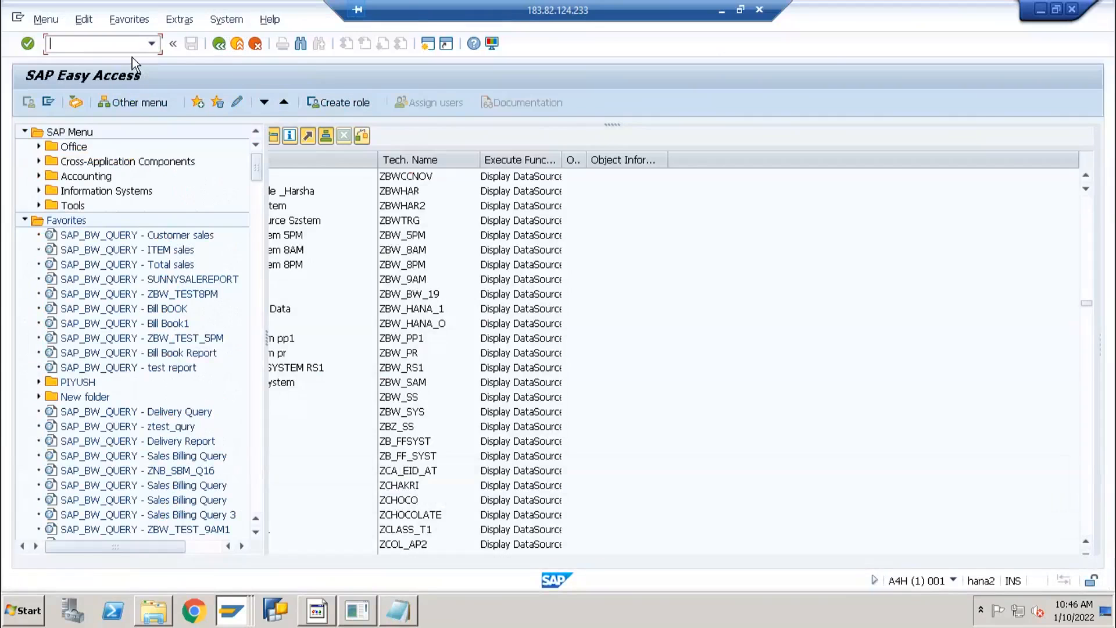
type("rsa1")
key("Return")
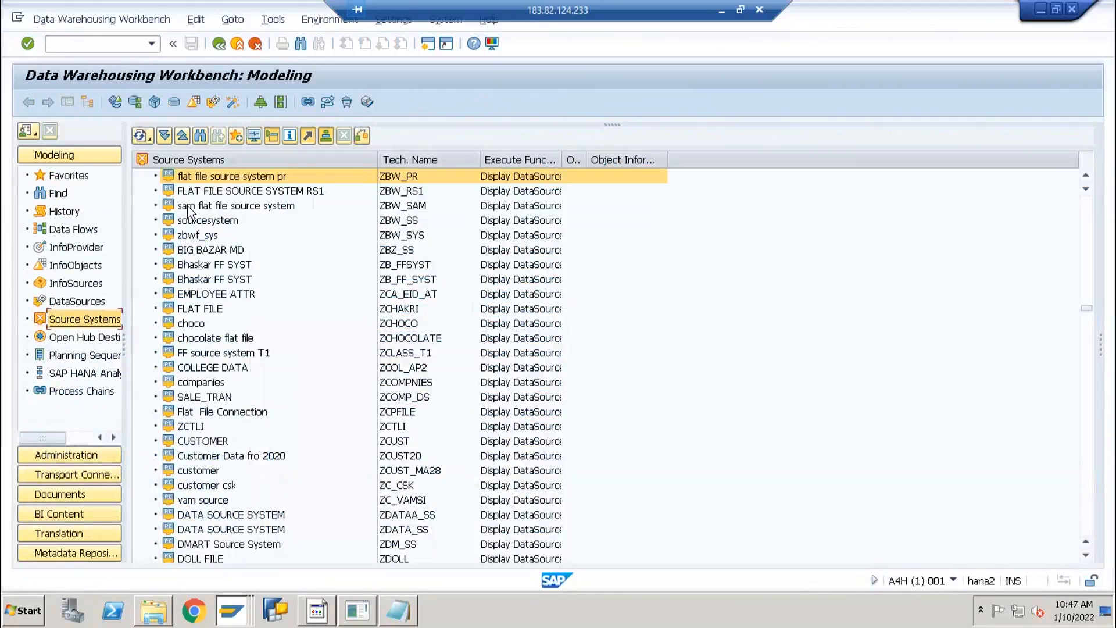
left_click(145, 139)
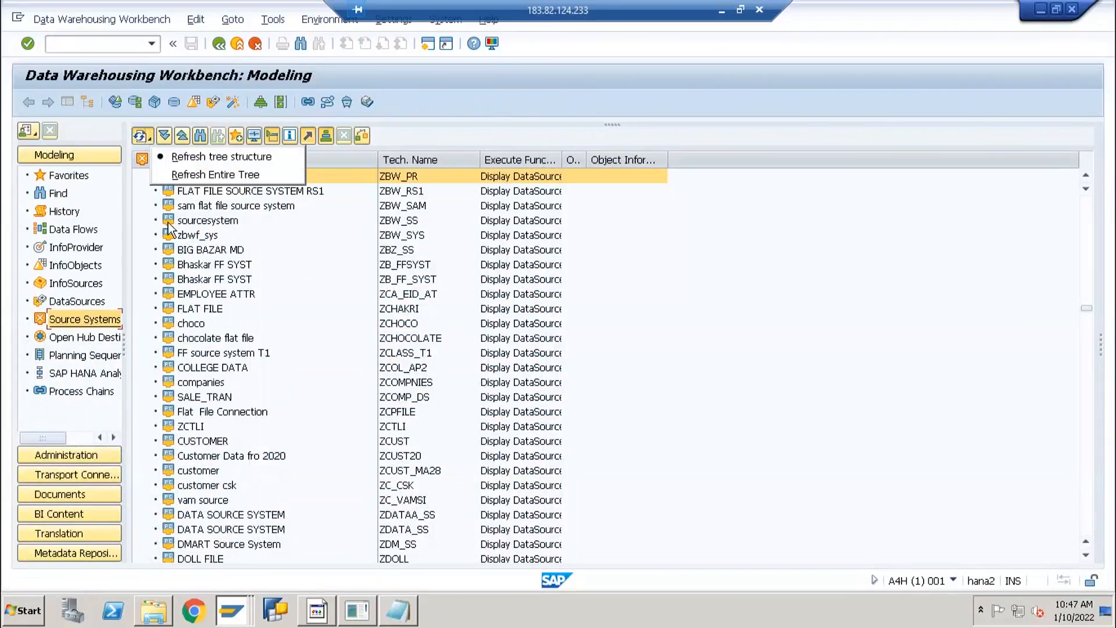
left_click(216, 175)
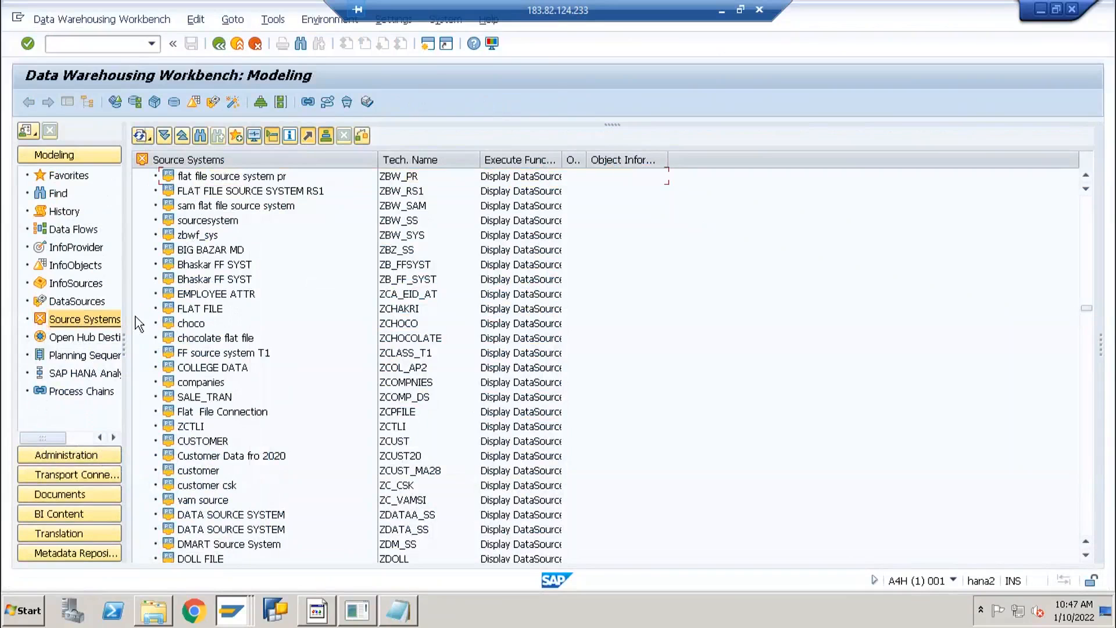
Collapse the File folder in the source system tree, then expand DB Connect and select its HANA database connection.
scroll(383, 323, "up", 2)
scroll(384, 320, "up", 11)
left_click_drag(1088, 298, 1086, 193)
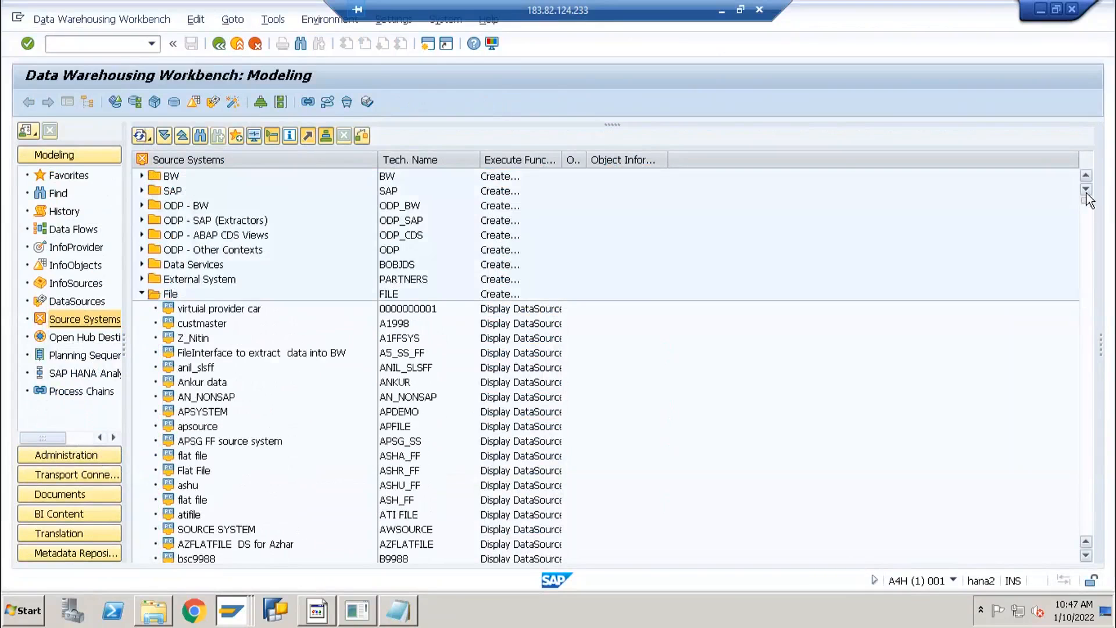
left_click(141, 293)
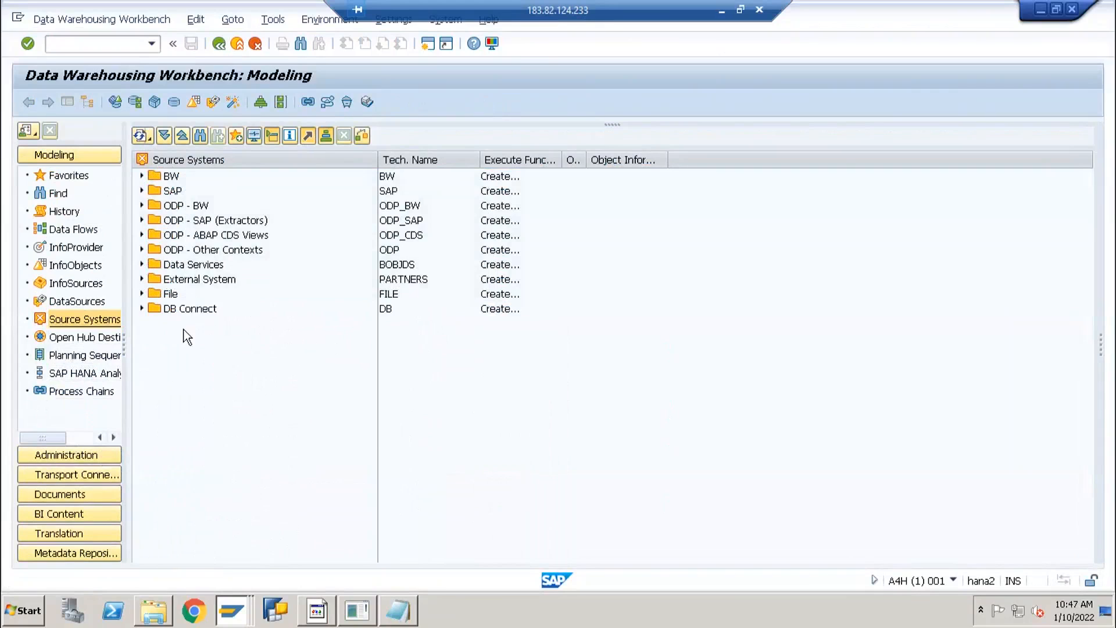
left_click(142, 309)
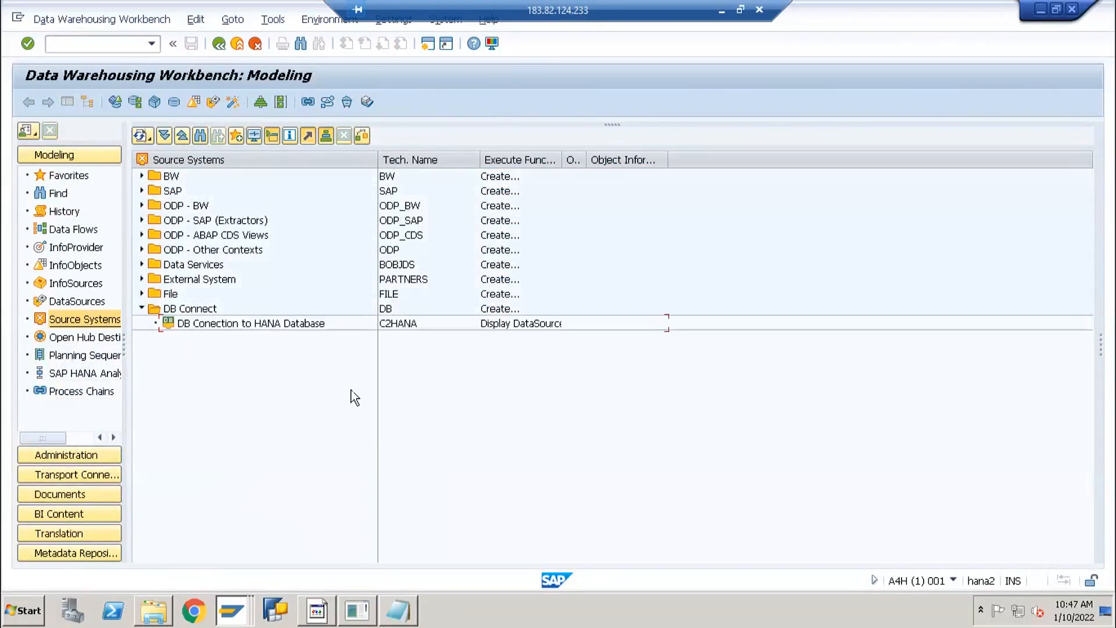
left_click(166, 325)
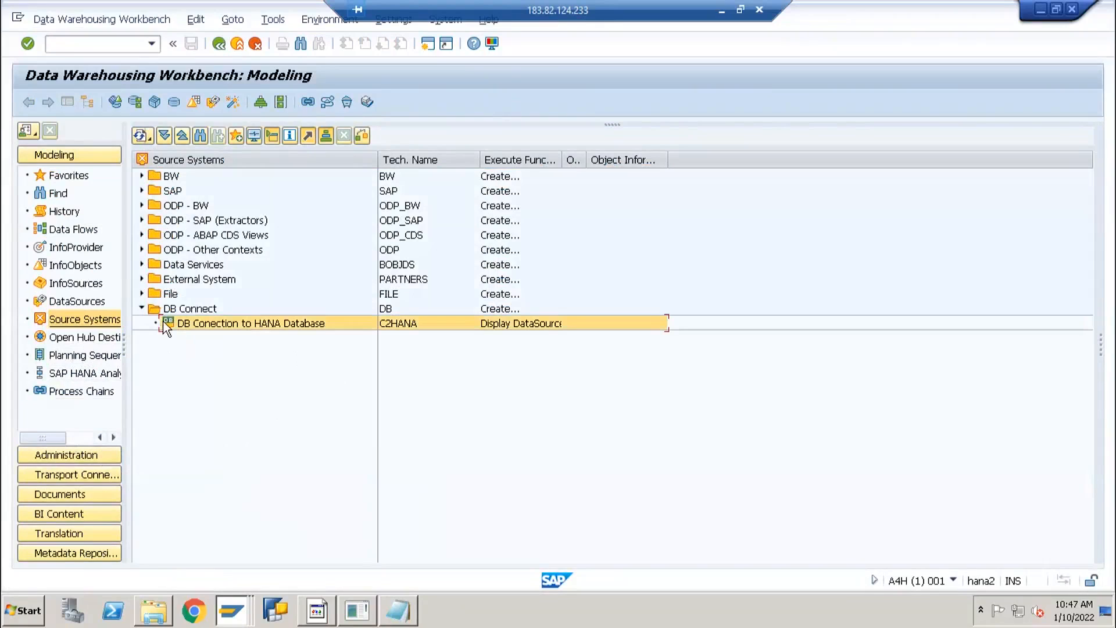
Expand the SAP and ODP - BW source system folders and select the NEW RFC CONN TO ECC connection.
left_click(142, 293)
scroll(140, 250, "up", 2)
left_click(141, 235)
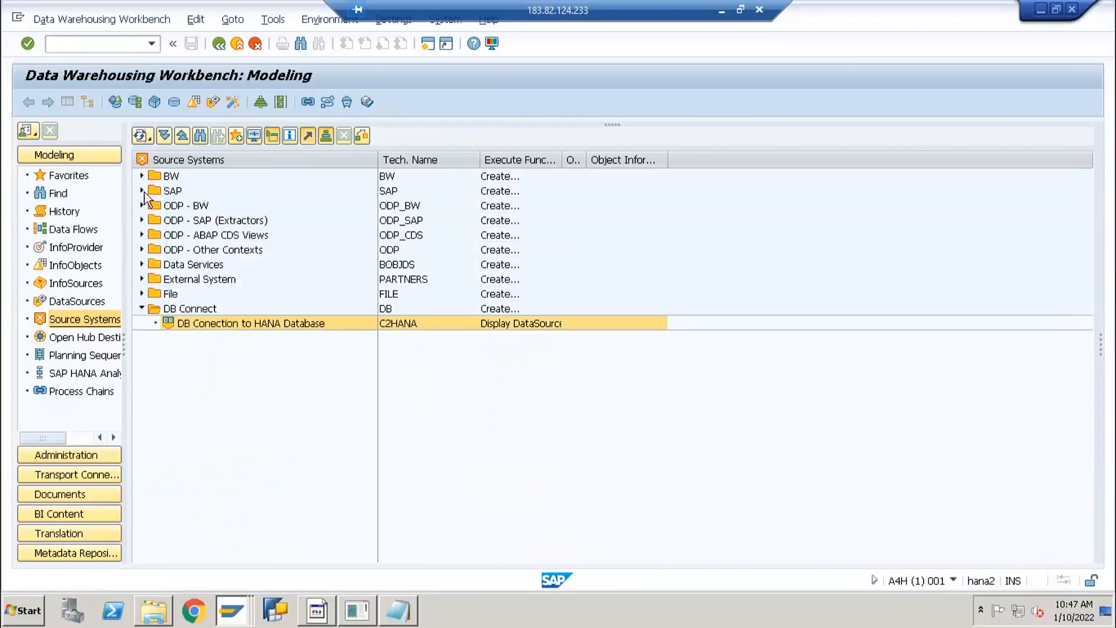
left_click(142, 191)
left_click(158, 194)
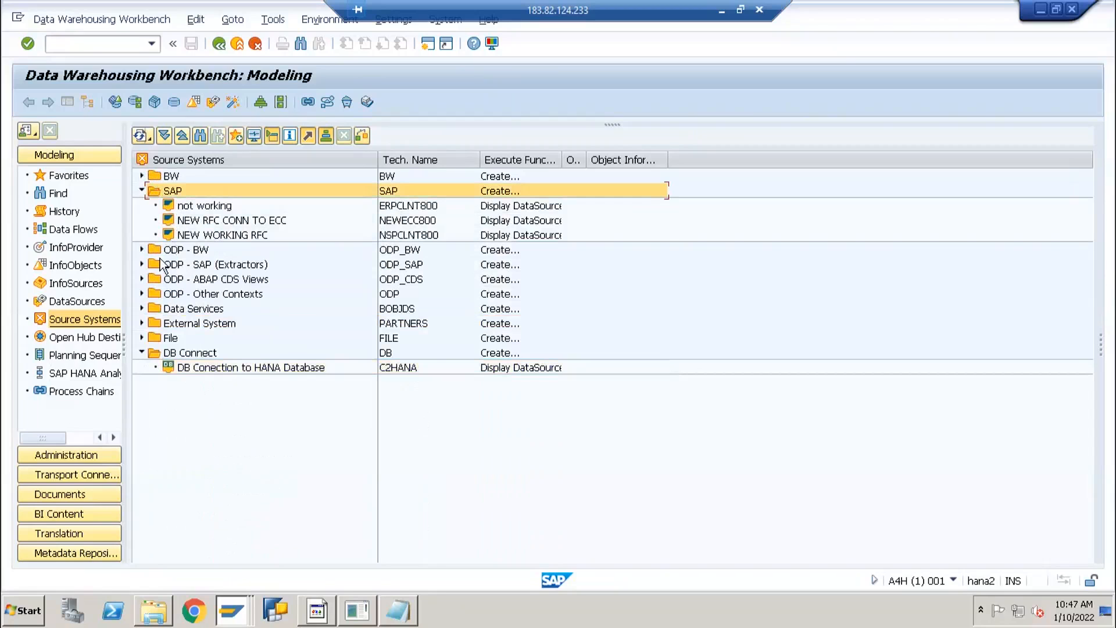
left_click(142, 249)
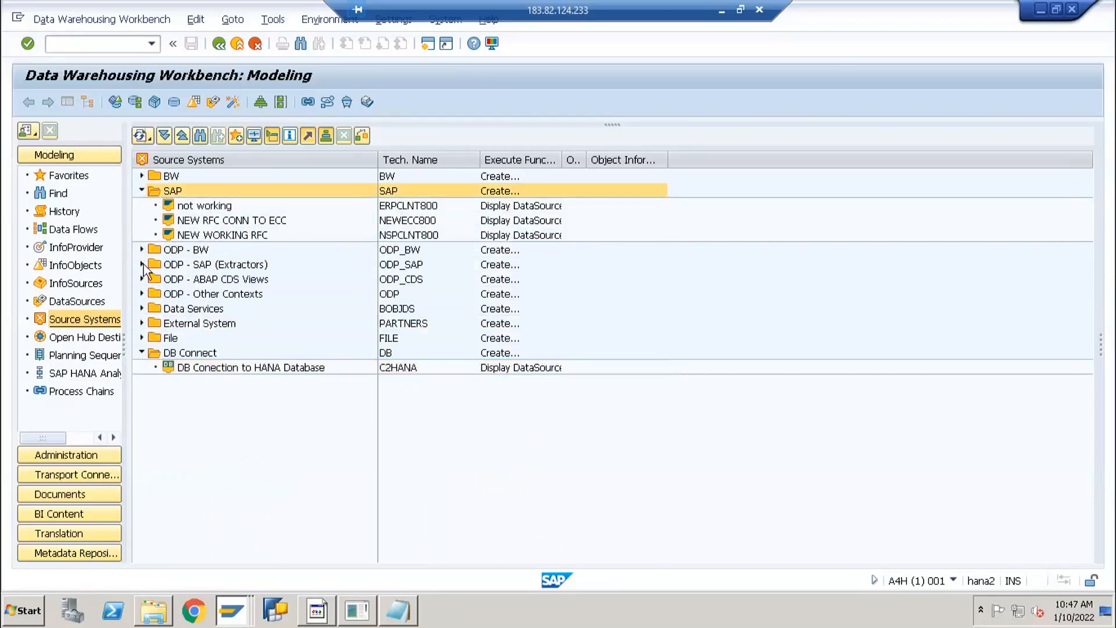
left_click(168, 193)
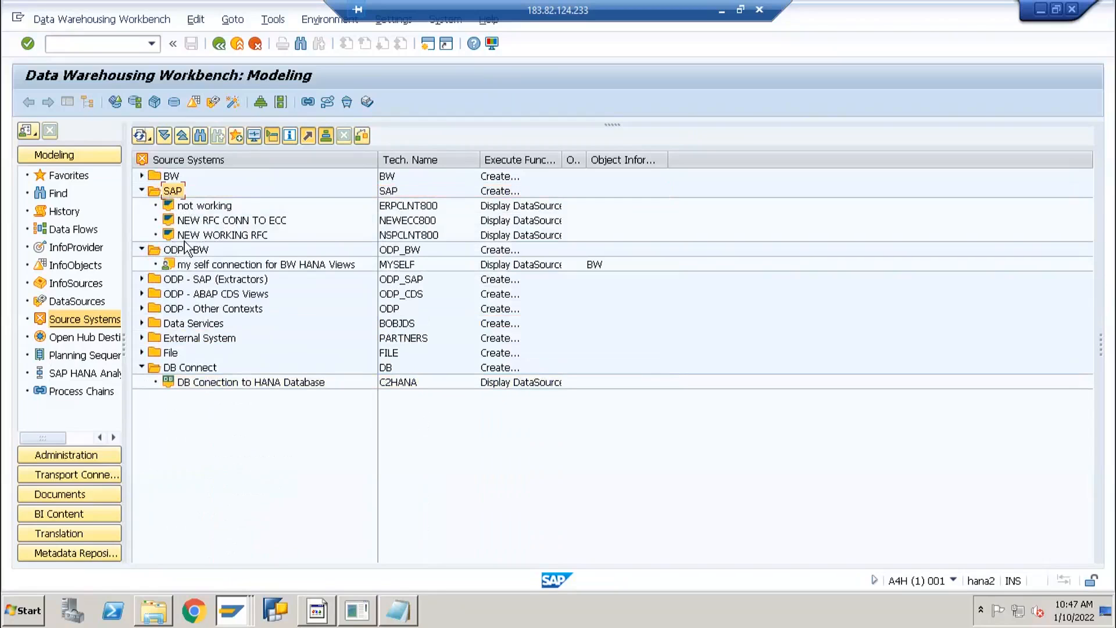
left_click(185, 224)
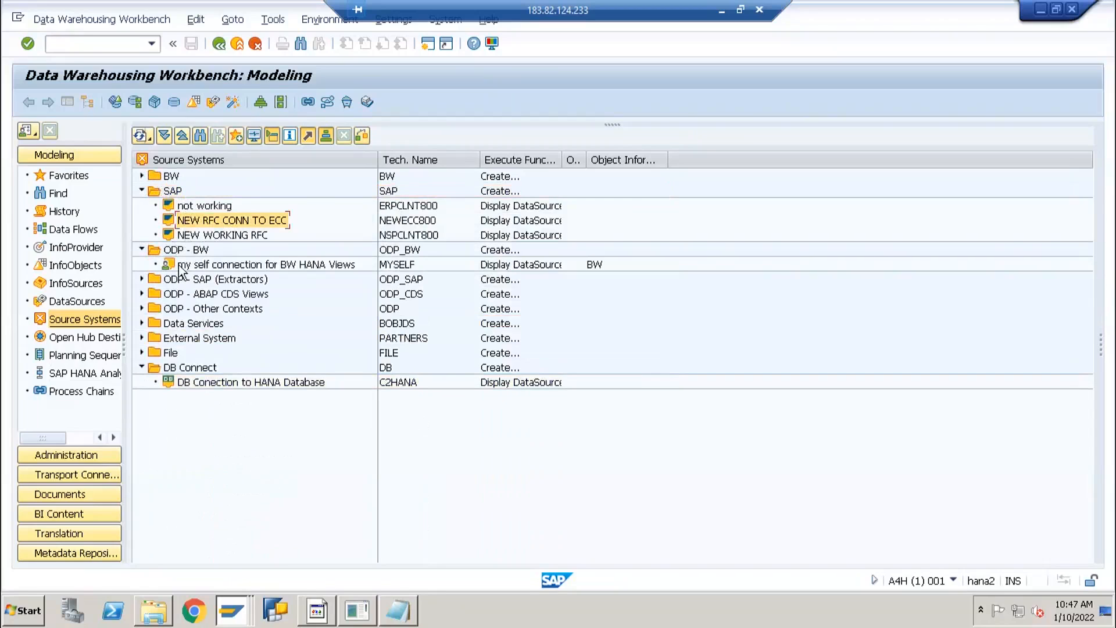
Expand the BW source system folder and widen the Execute Function column to fit its entries.
left_click(142, 176)
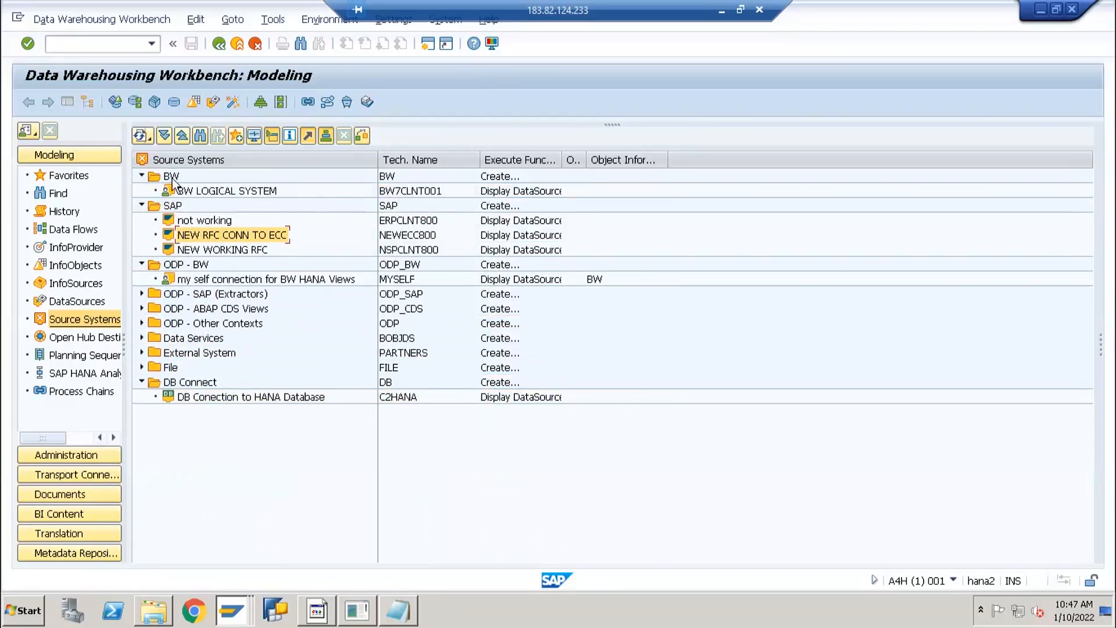
left_click(244, 192)
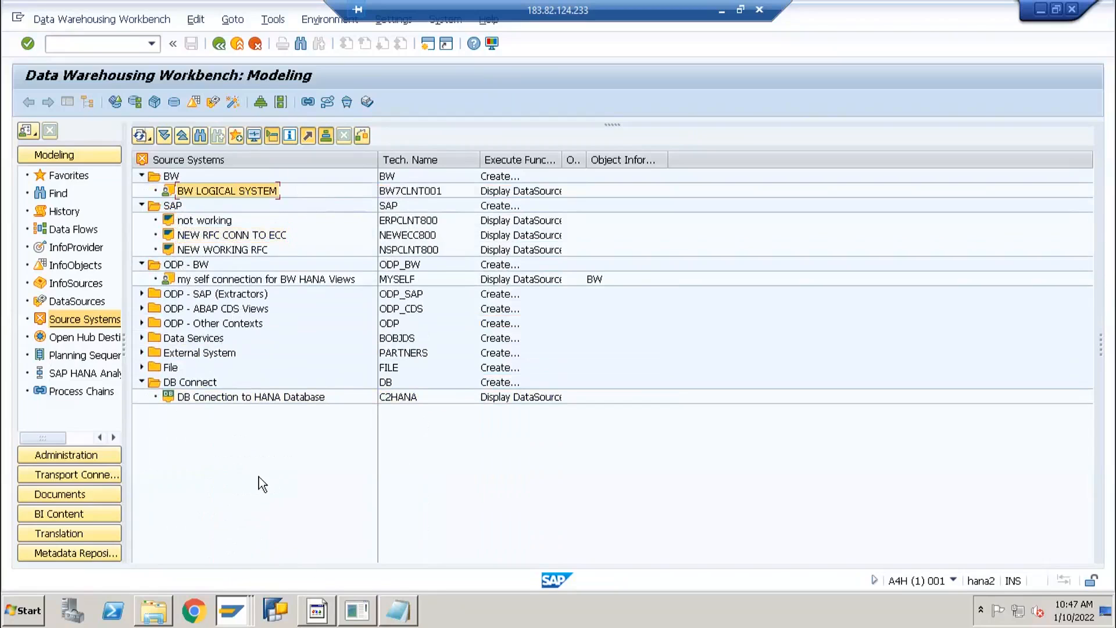
left_click(186, 236)
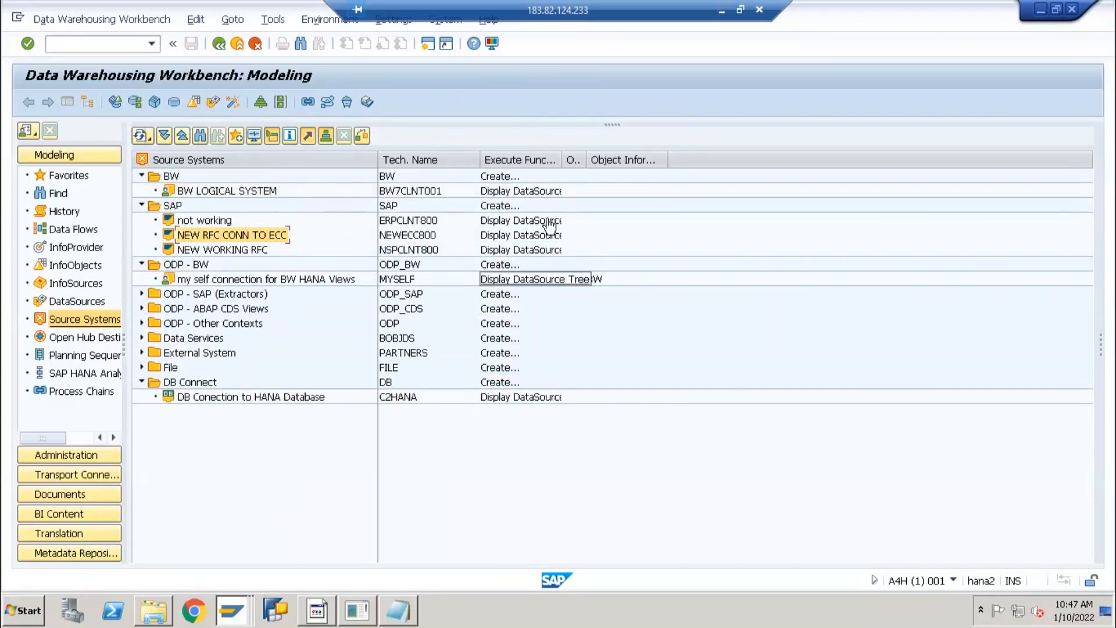
double_click(562, 154)
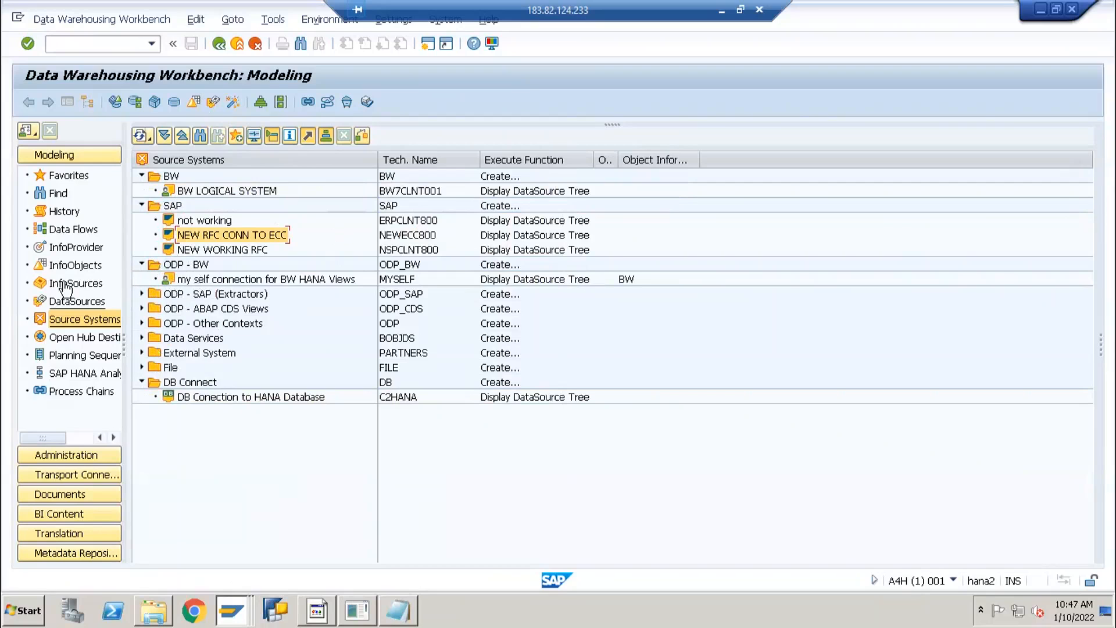
Show the DataSources tree and expand Purchasing Data (Header Level) to examine its 2LIS_02_HDR_ip InfoPackage and technical name.
left_click(76, 301)
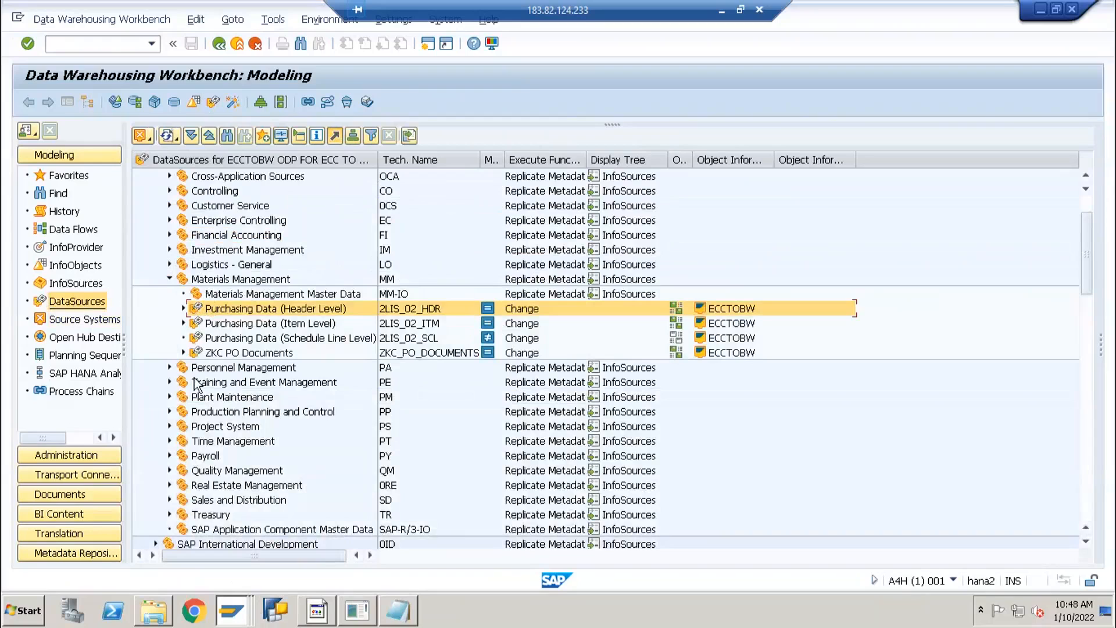
left_click(183, 308)
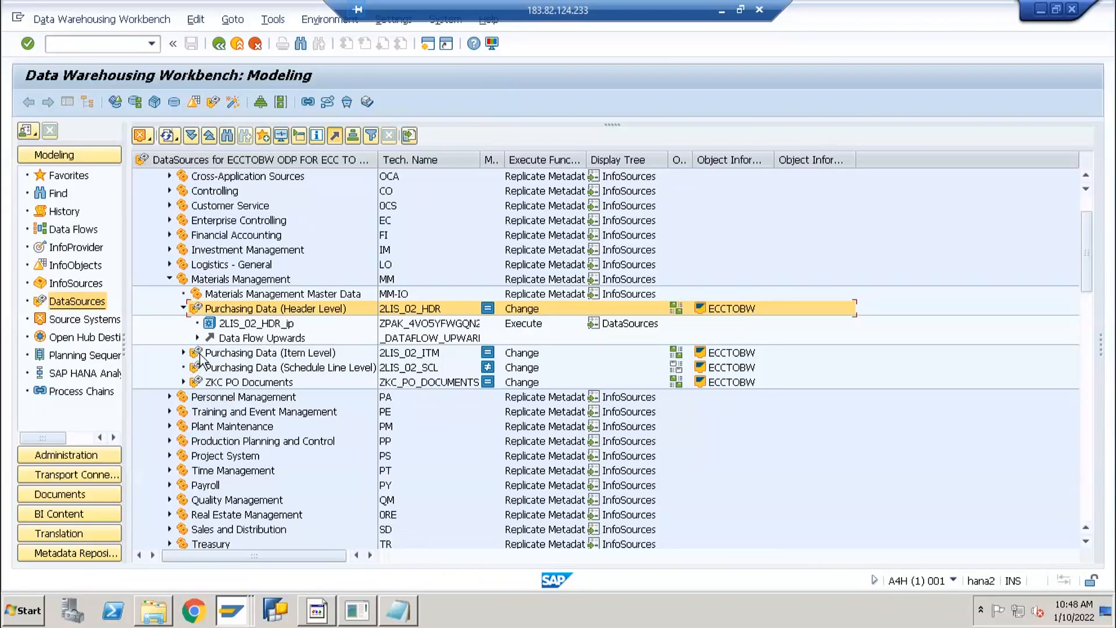
left_click(247, 323)
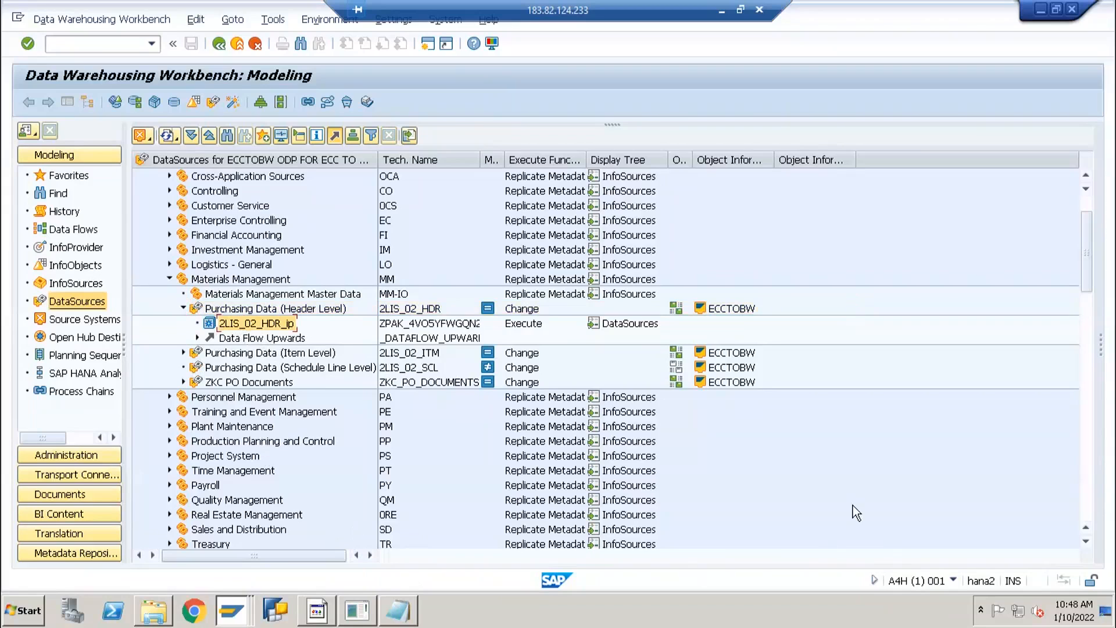
left_click(201, 309)
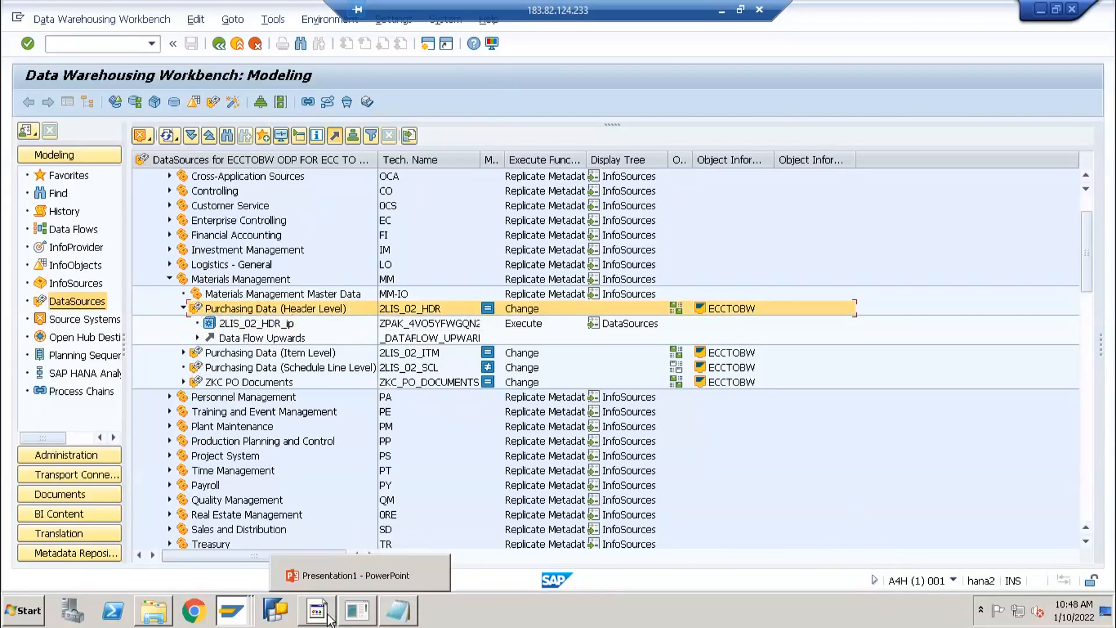
left_click(259, 328)
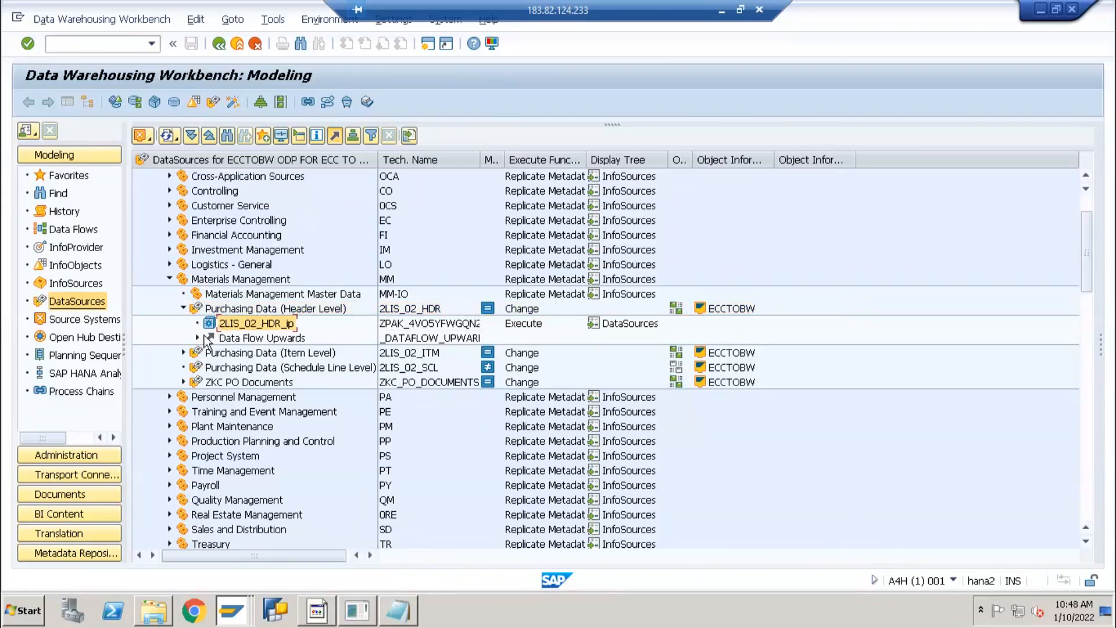
left_click(231, 314)
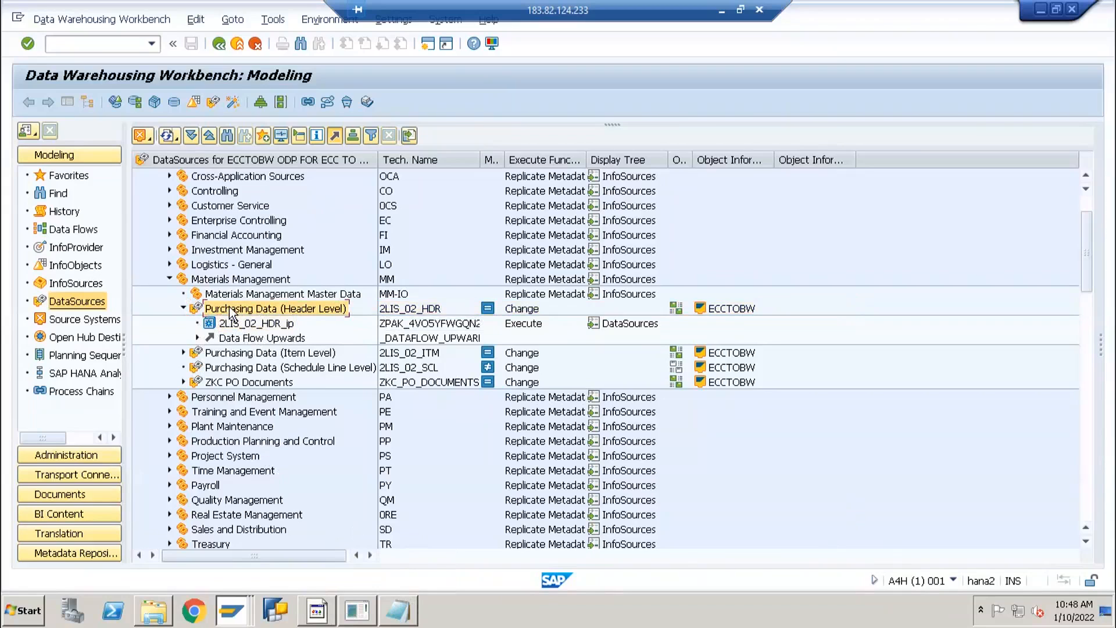
left_click(196, 310)
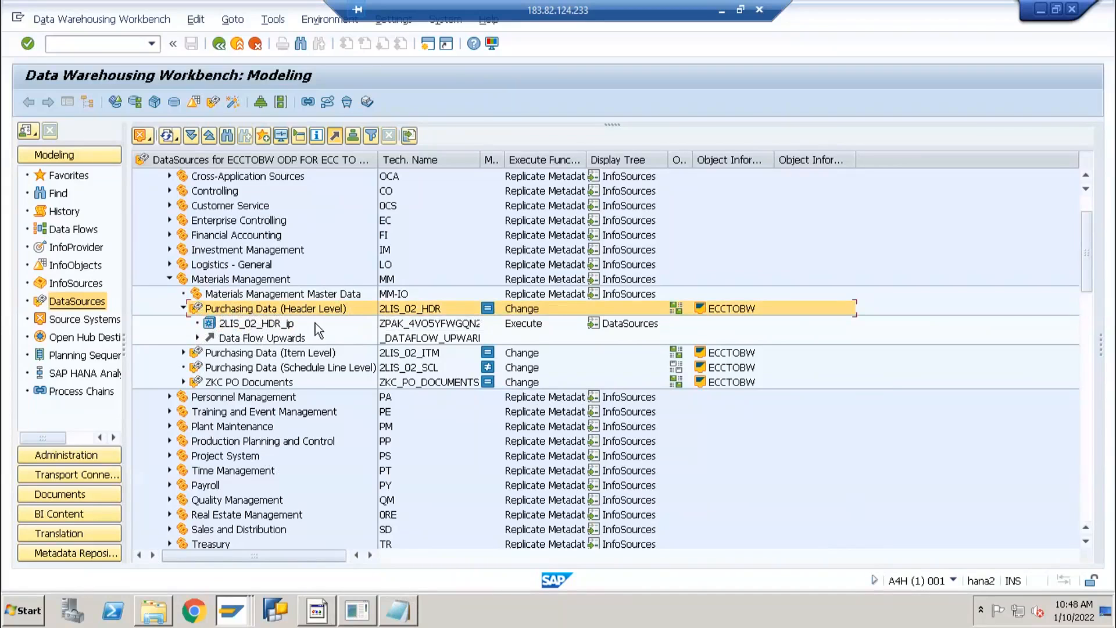
left_click(405, 311)
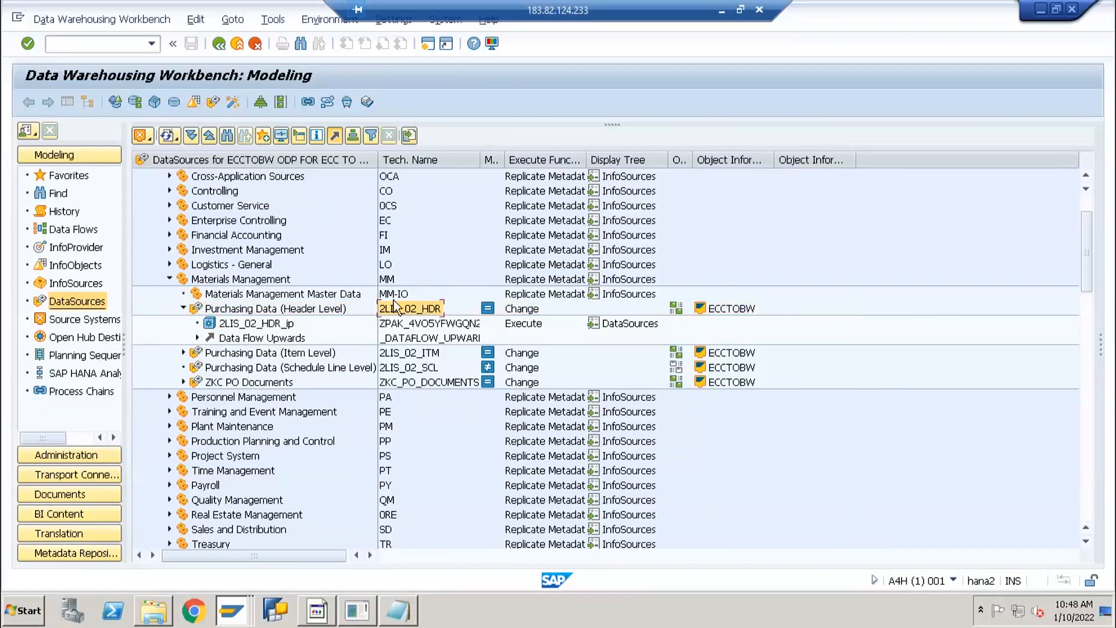
Leave the Installation of DataSource from Business Content transaction in the ECC system and enter rsa5 in the other ECC session's command field.
left_click(235, 612)
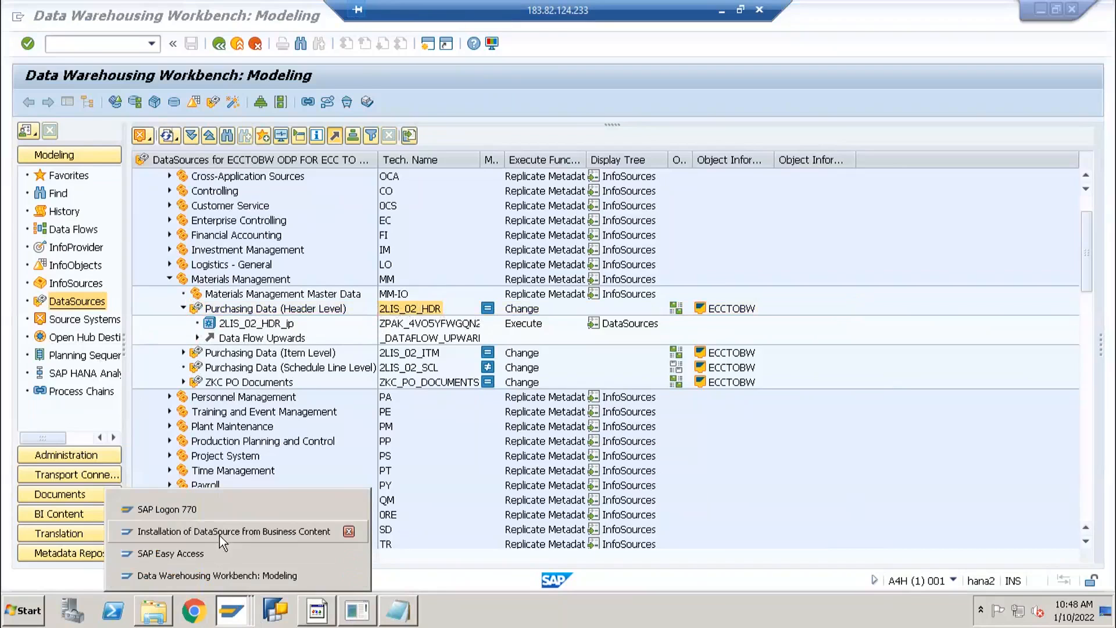
left_click(218, 534)
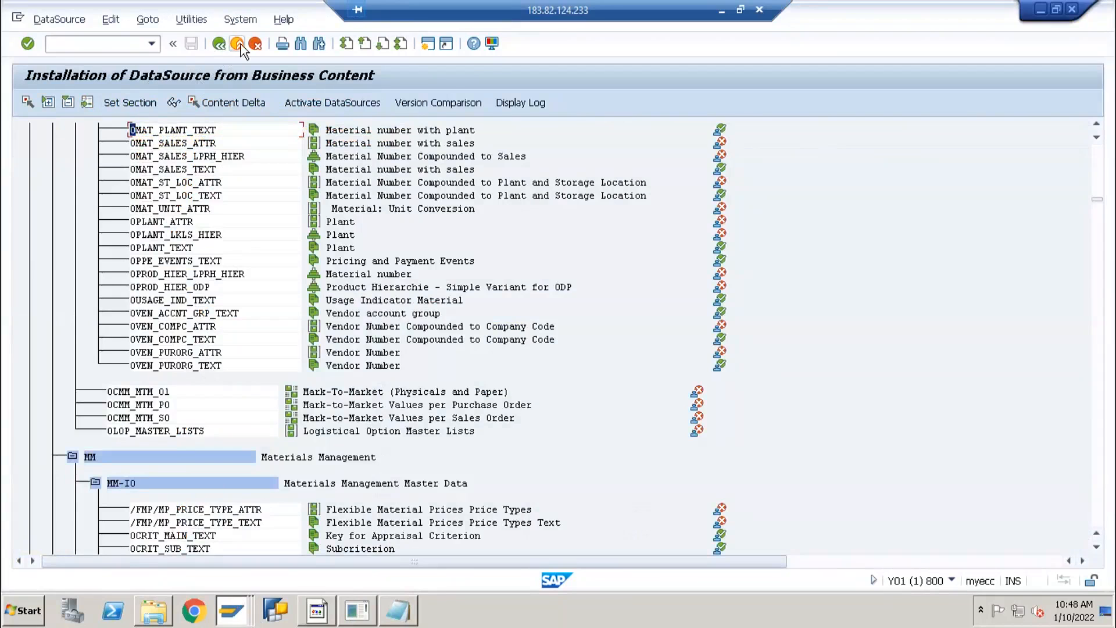
left_click(238, 44)
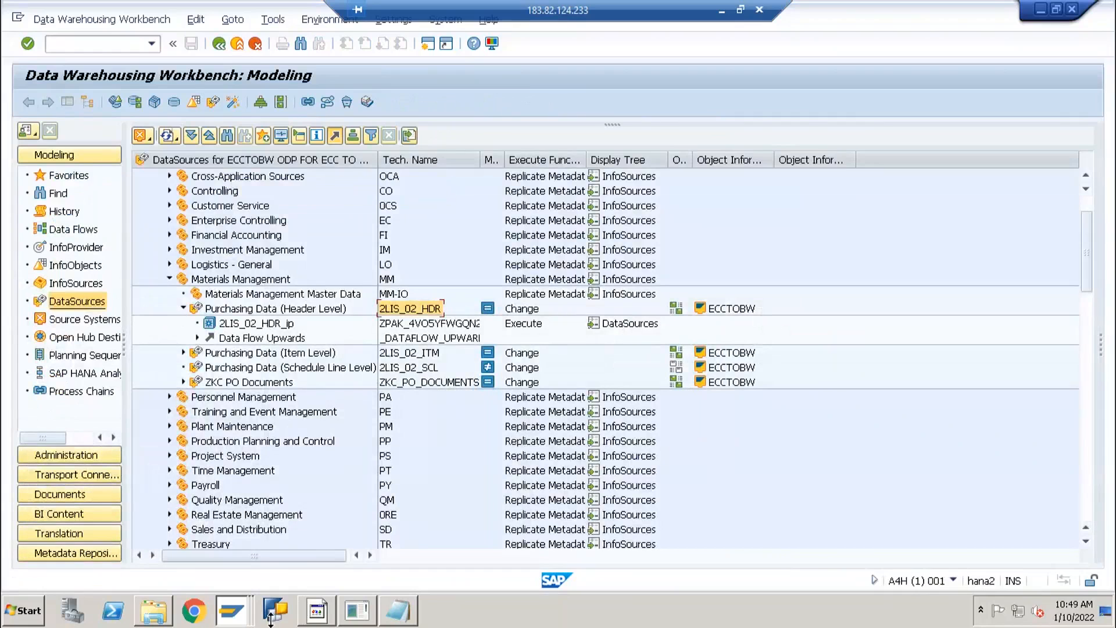
left_click(231, 610)
left_click(233, 554)
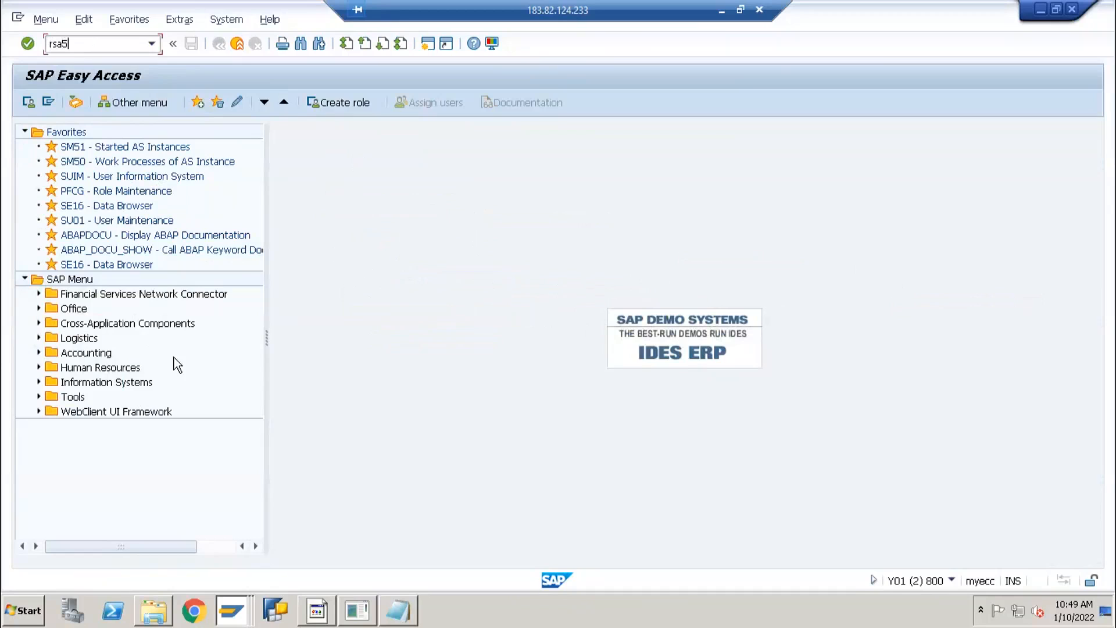
Switch to Excel and write RSA5 in cell E3 of the blank sheet.
left_click(320, 614)
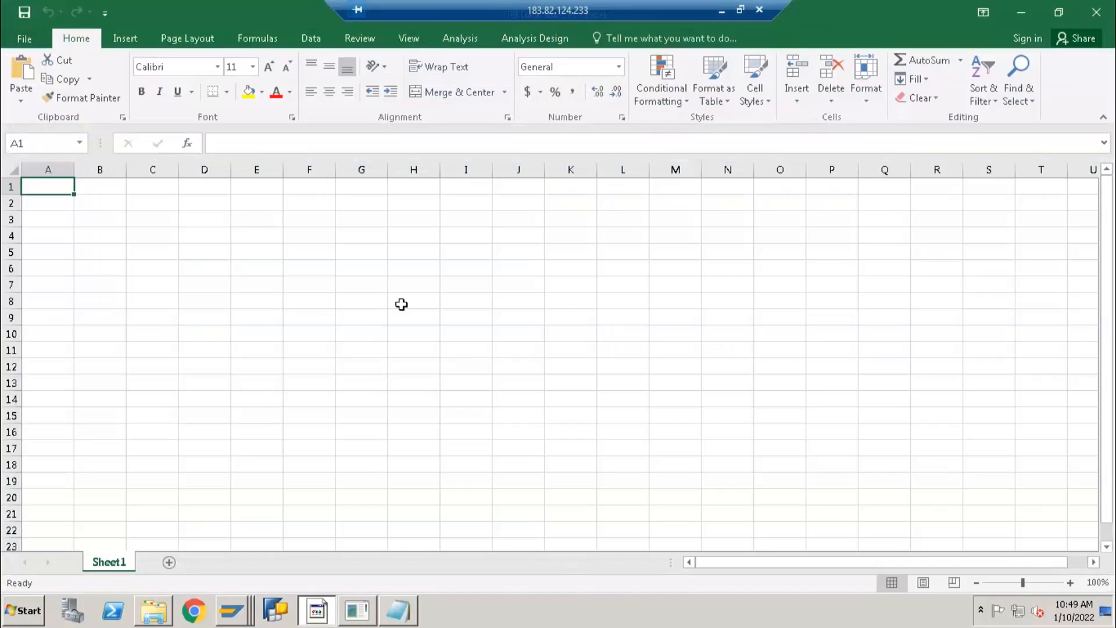
scroll(401, 314, "up", 6, "ctrl")
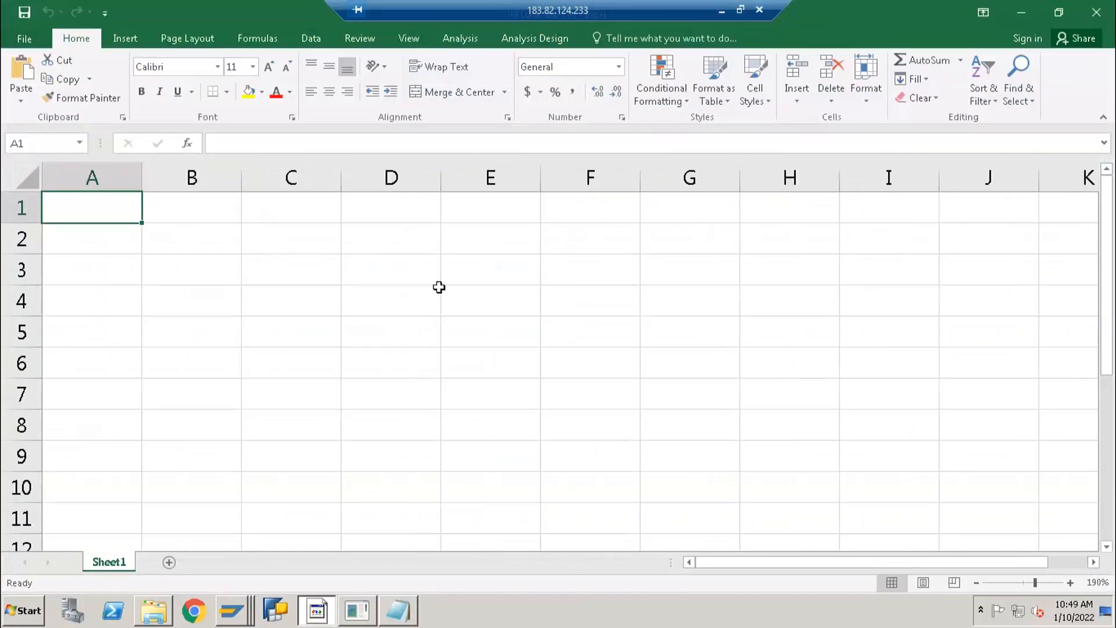
scroll(439, 287, "down", 2, "ctrl")
left_click(413, 260)
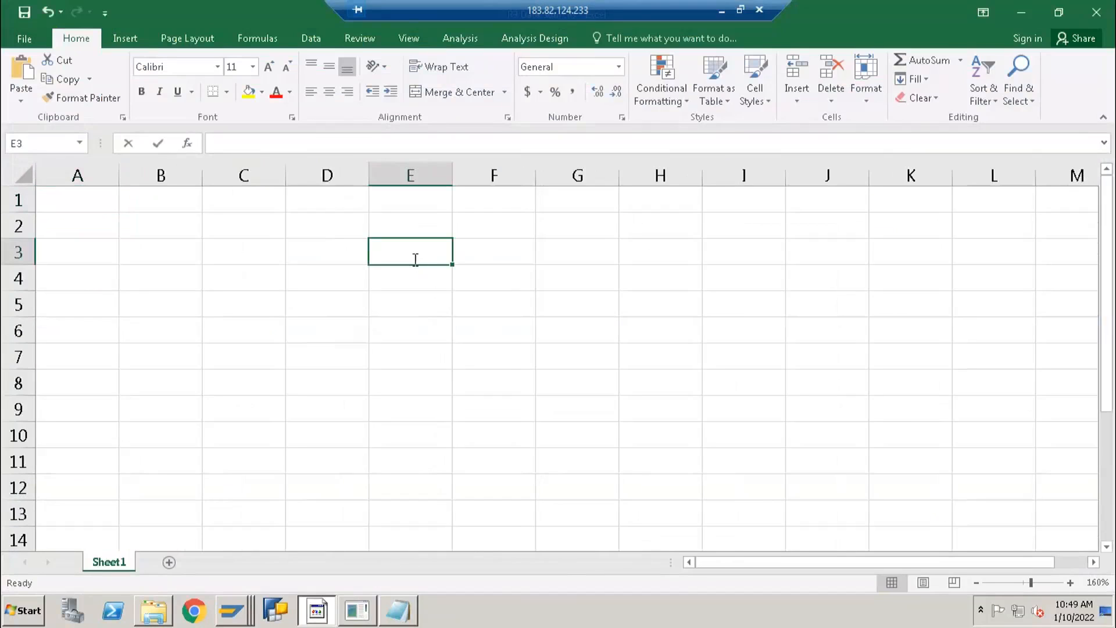
type("RSA5")
left_click(400, 280)
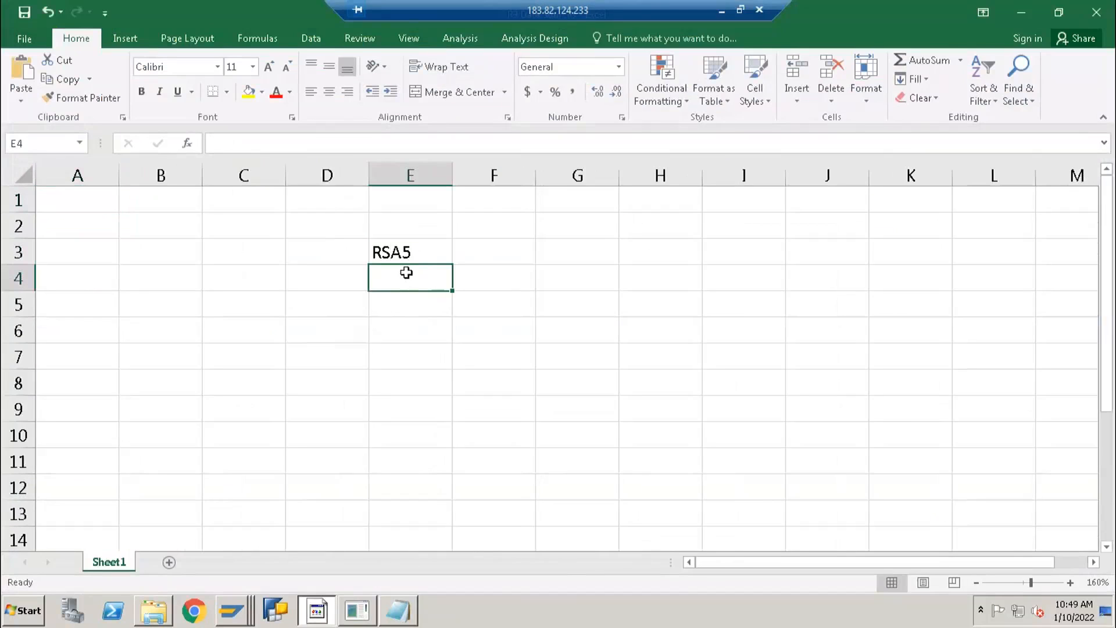
left_click(407, 249)
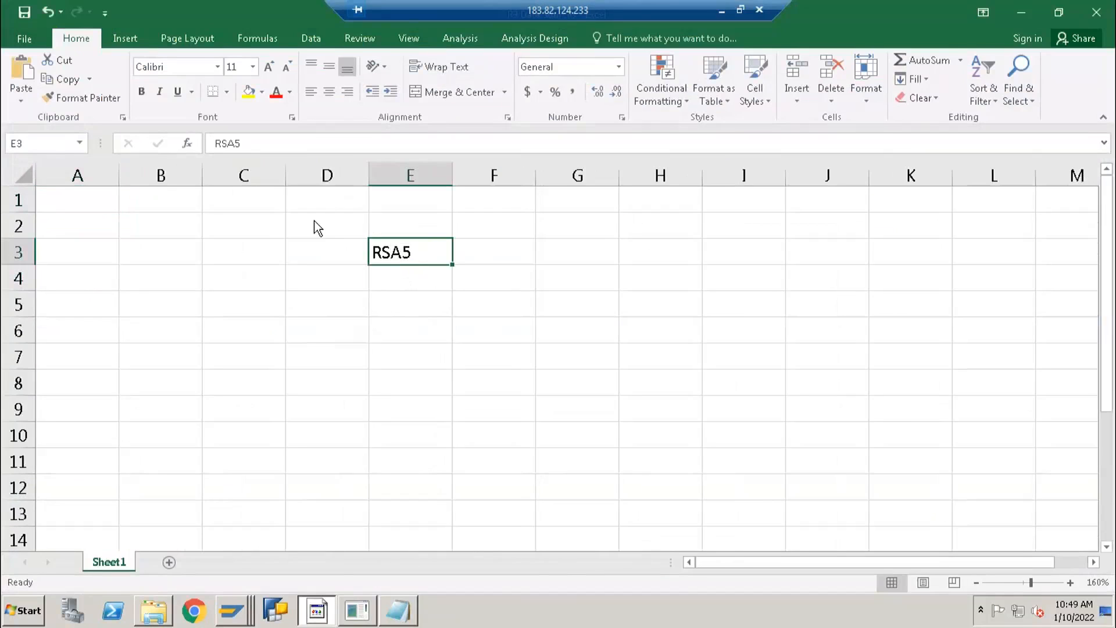
Return to the ECC session in SAP and run transaction rsa5.
key("alt+Tab")
key("Return")
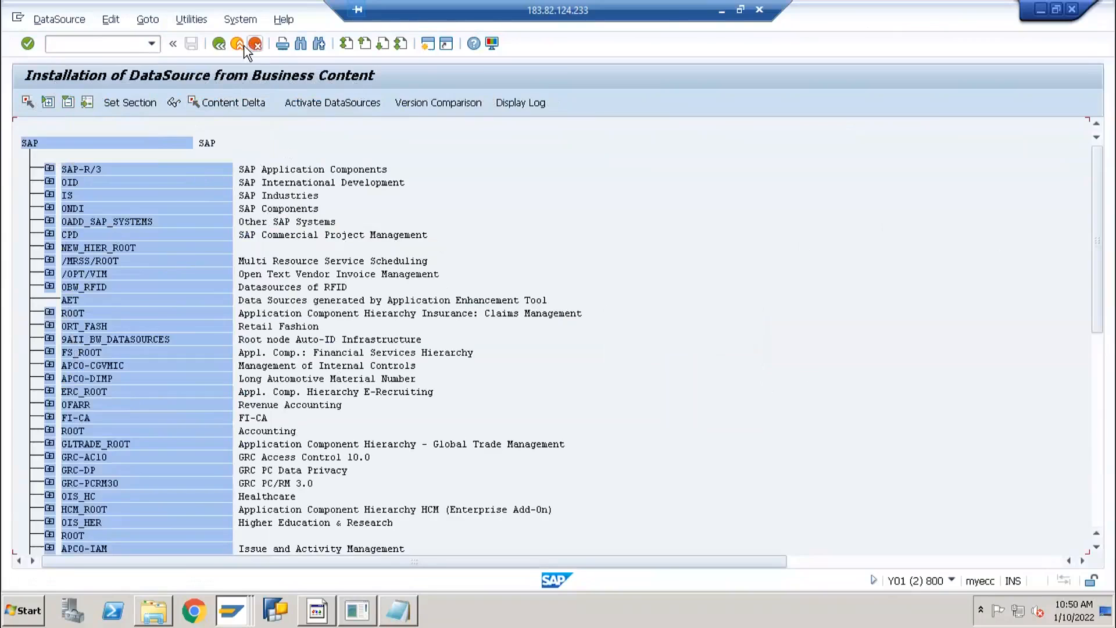
Try to find 0materail in the collapsed business content DataSource tree.
left_click(299, 44)
type("0")
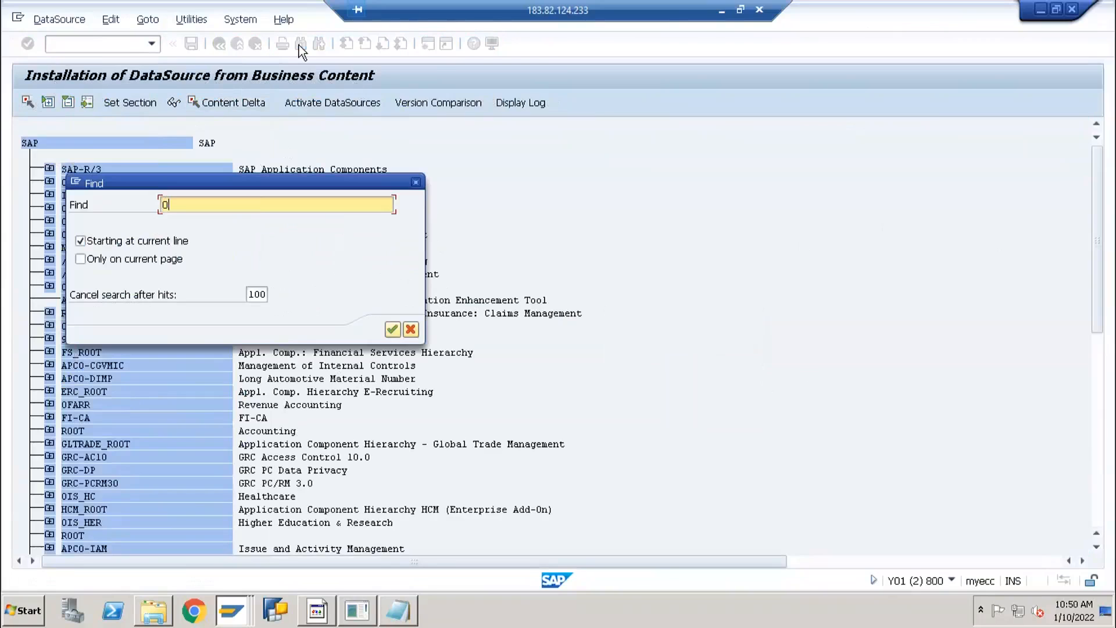
type("materail")
key("Return")
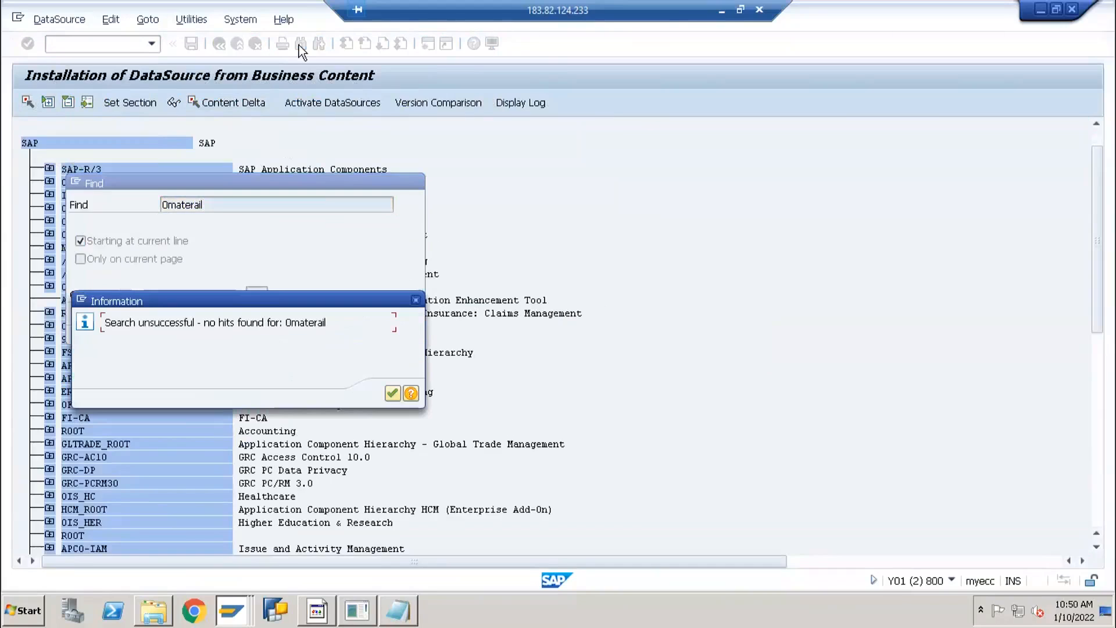
key("Return")
type("0ma")
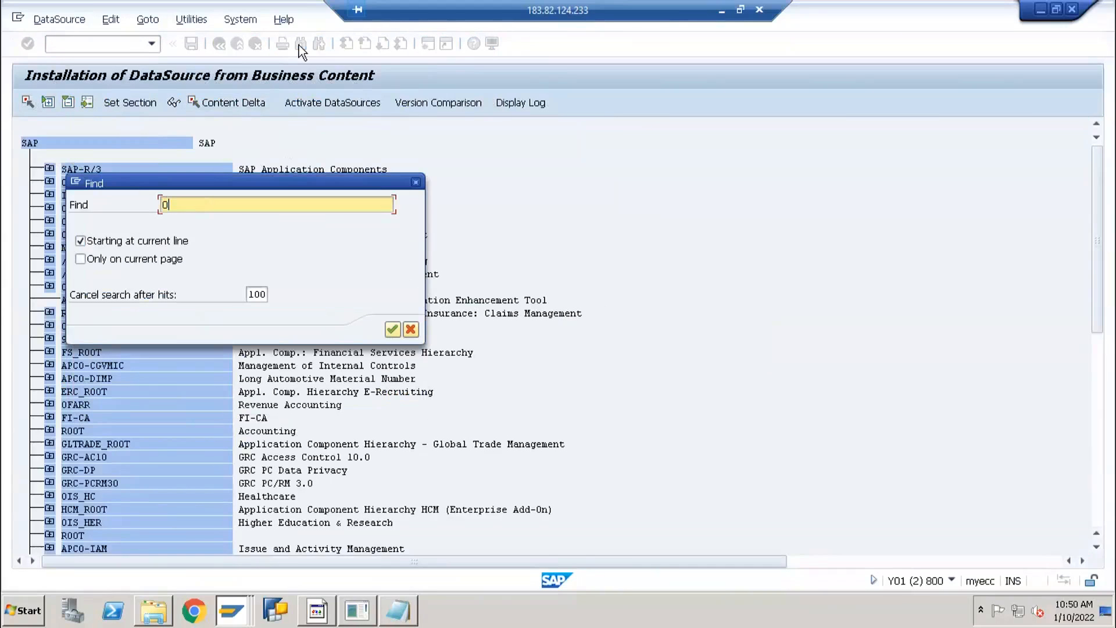
key("Escape")
Expand the whole hierarchy below the SAP root node and search it for 0materail.
left_click(29, 143)
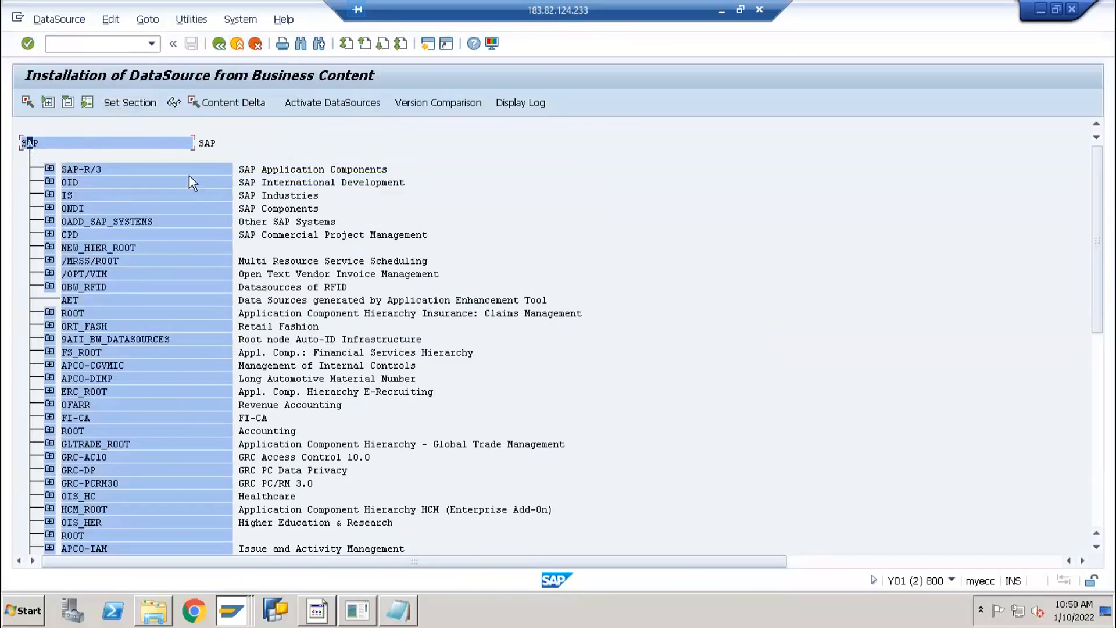
left_click(47, 101)
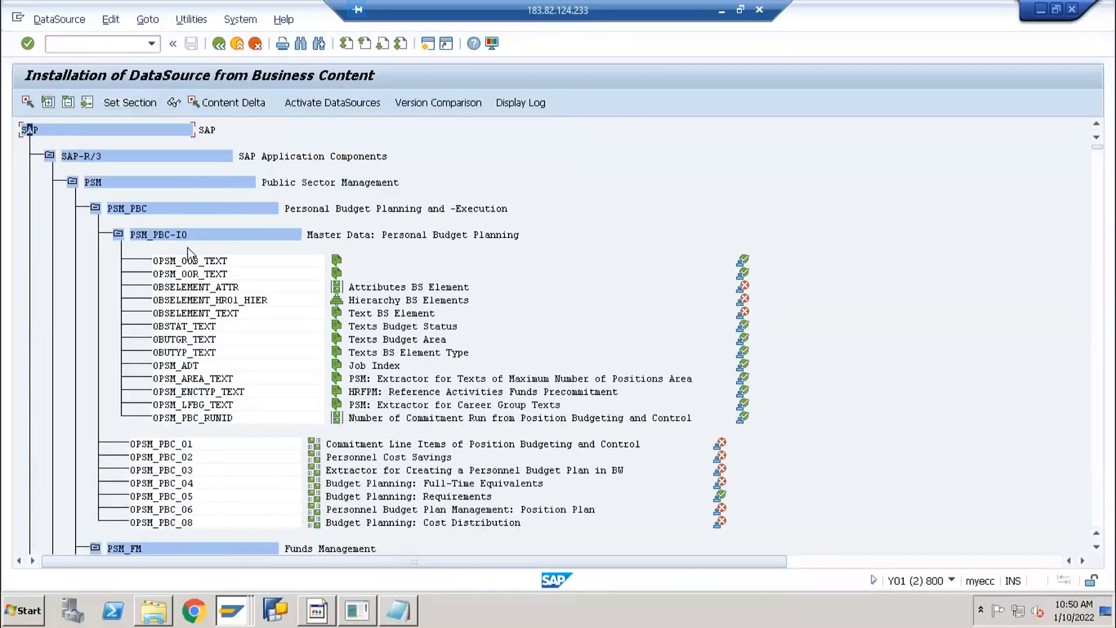
left_click(300, 44)
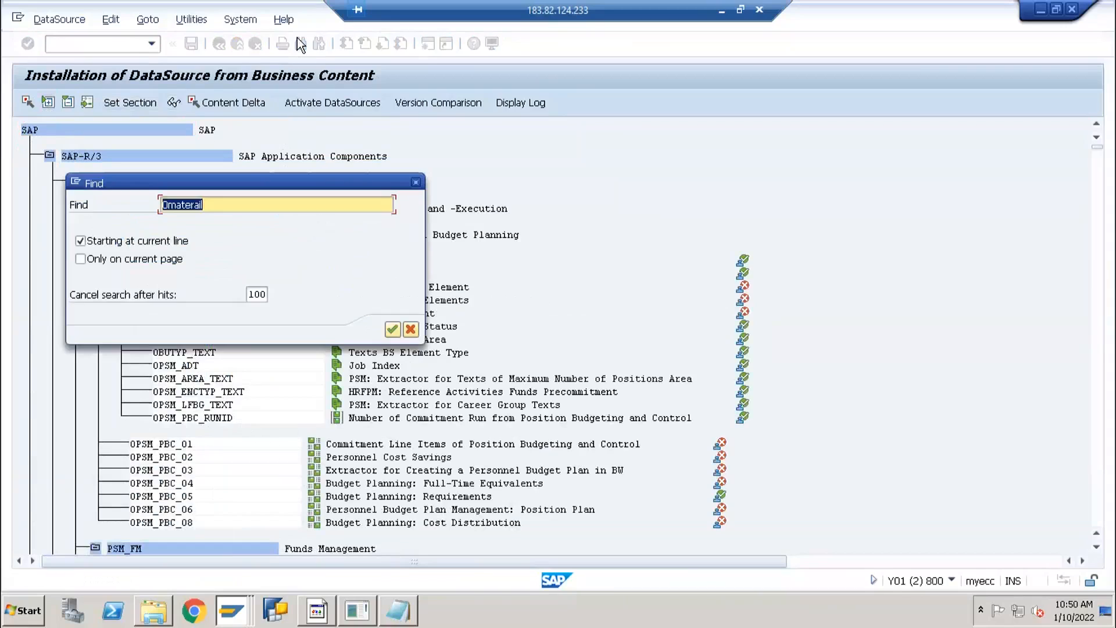
key("Return")
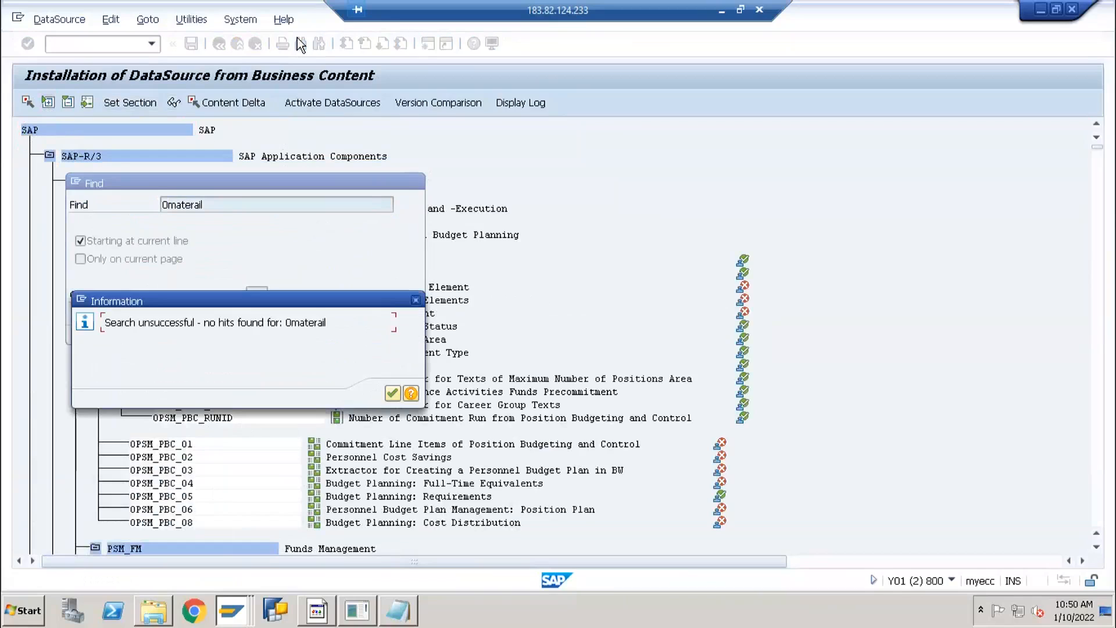
key("Return")
Search the expanded hierarchy for 0mate and jump to the 0MATERIAL_ATTR hit.
type("0mate")
key("Return")
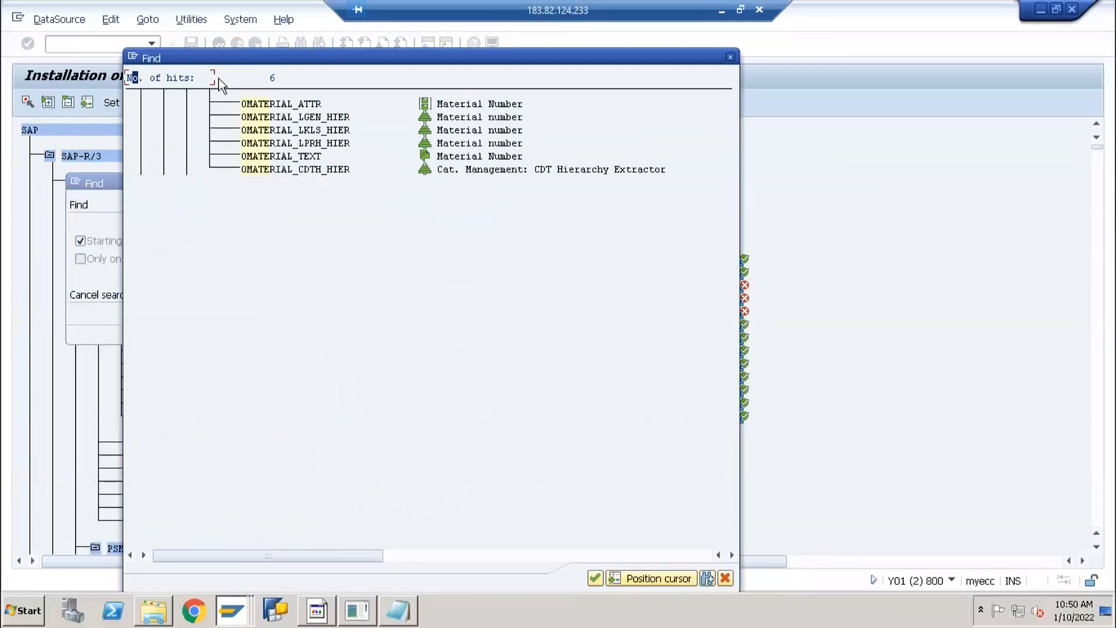
left_click_drag(250, 60, 446, 124)
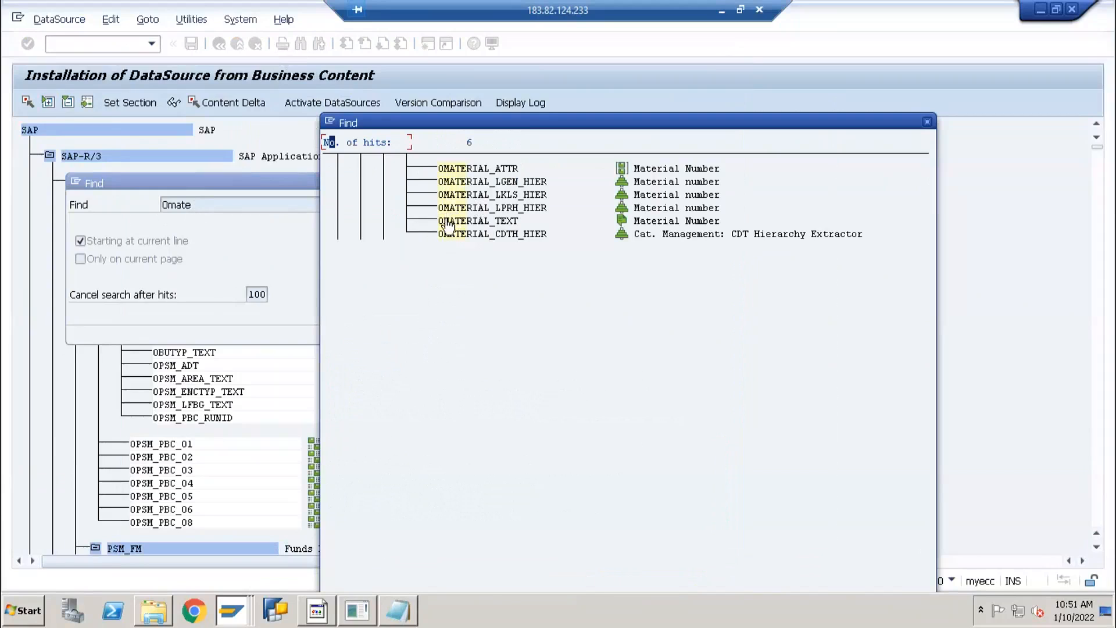
left_click(454, 170)
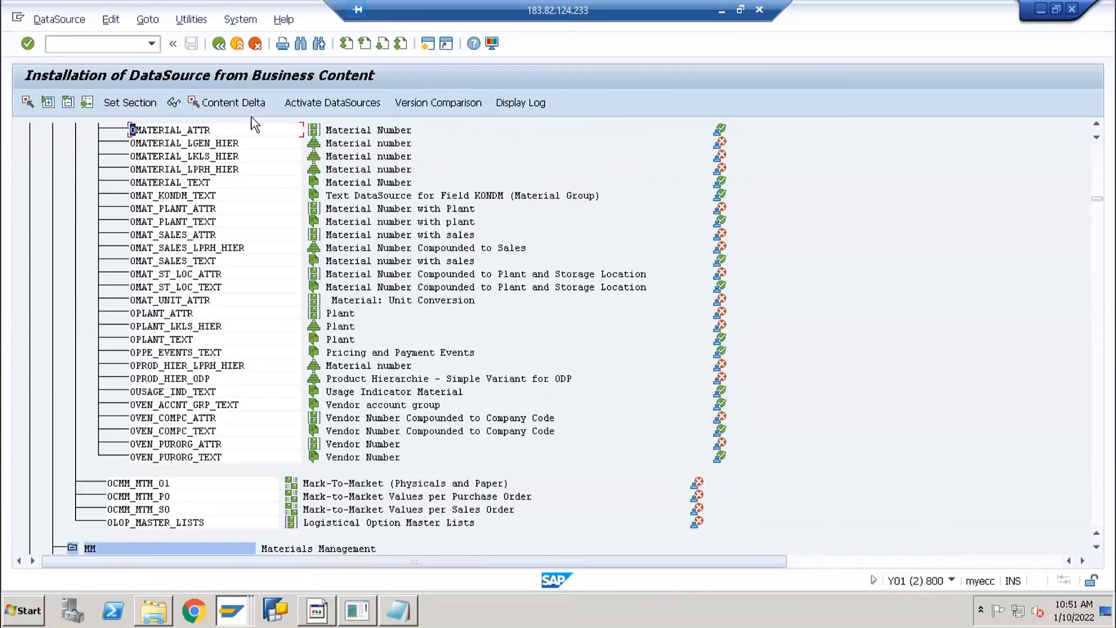
Copy the technical name of the 0MATERIAL_ATTR DataSource in the tree.
left_click(156, 132)
left_click(160, 131)
left_click(157, 130)
key("ctrl+y")
left_click_drag(129, 130, 211, 132)
key("ctrl+c")
Open the business content version display of the 0MATERIAL_ATTR DataSource.
double_click(185, 133)
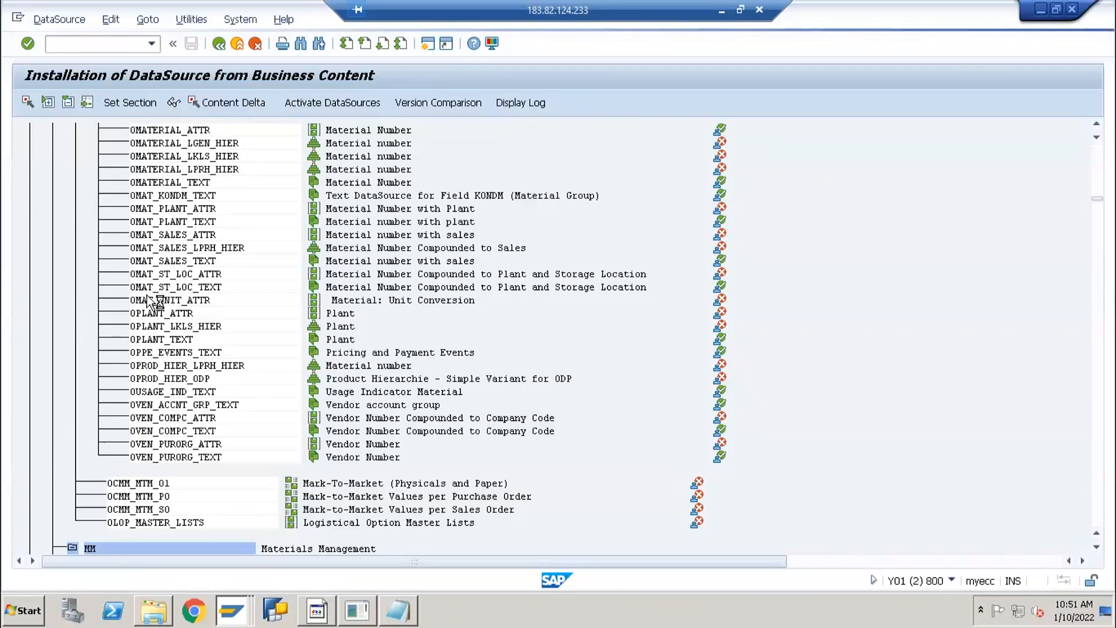
left_click(236, 610)
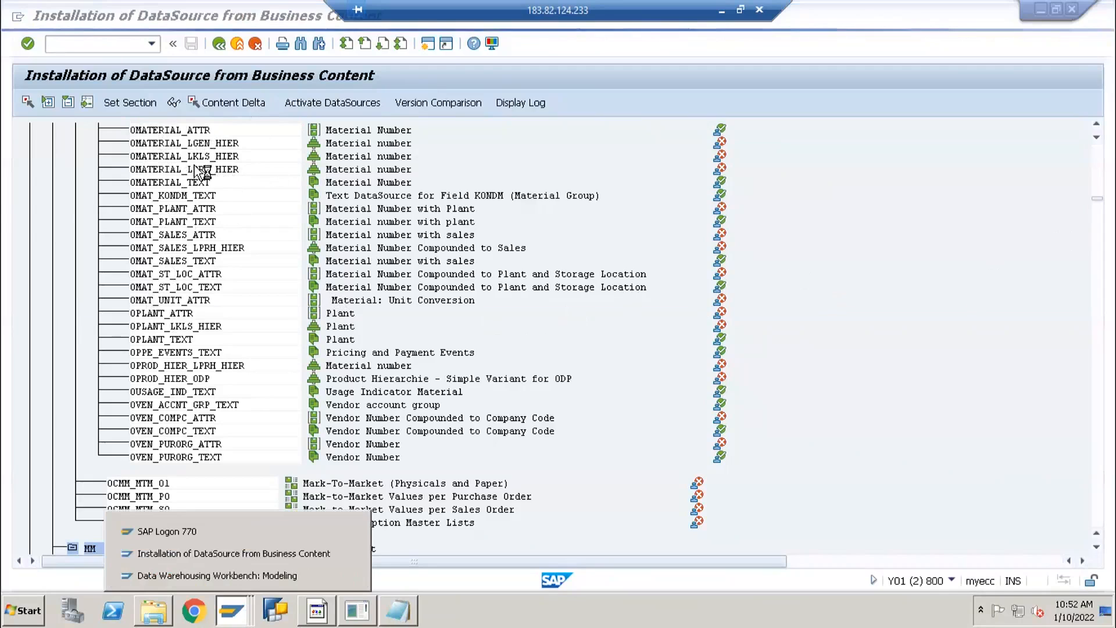
double_click(159, 131)
left_click(284, 345)
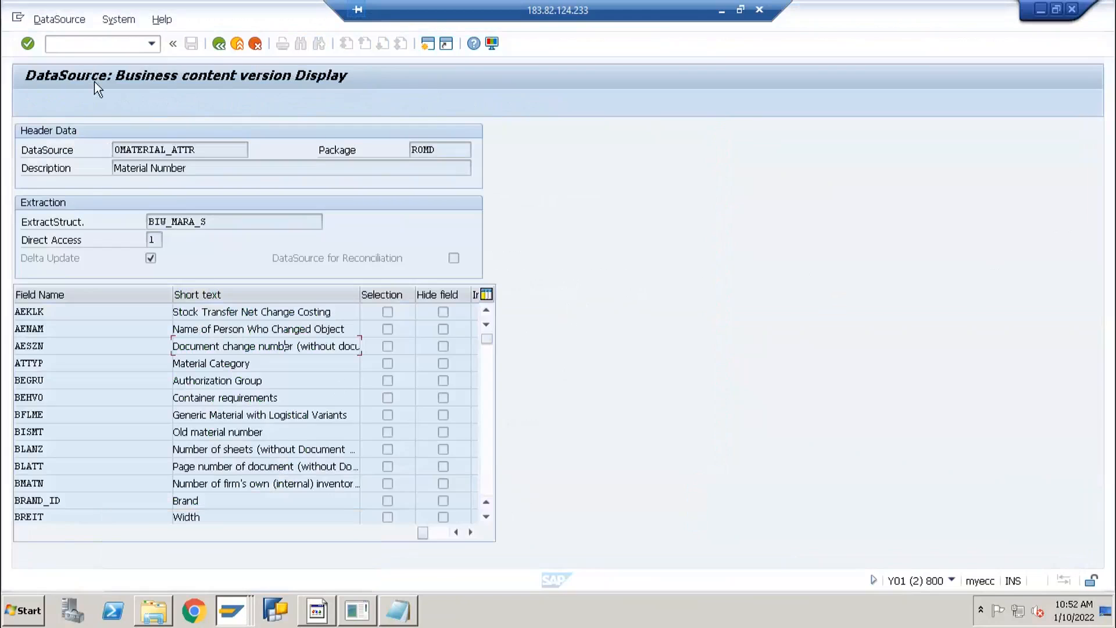
Examine the DataSource name 0MATERIAL_ATTR in the header data and the first entries of its field list.
left_click(132, 150)
left_click_drag(192, 150, 88, 147)
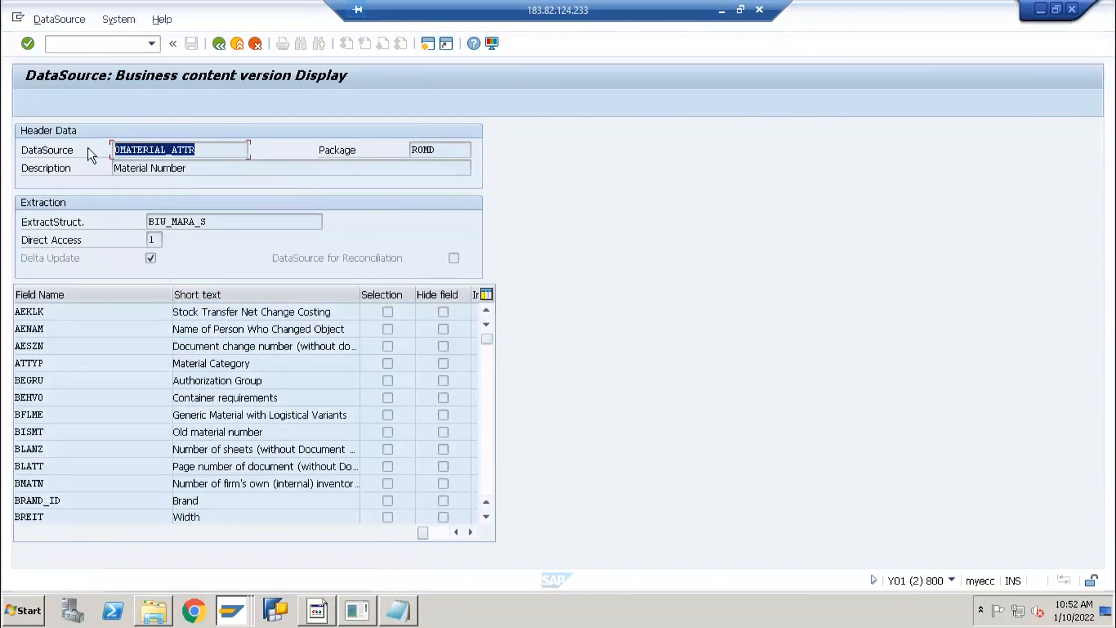
left_click(163, 152)
left_click_drag(198, 151, 104, 151)
left_click(45, 316)
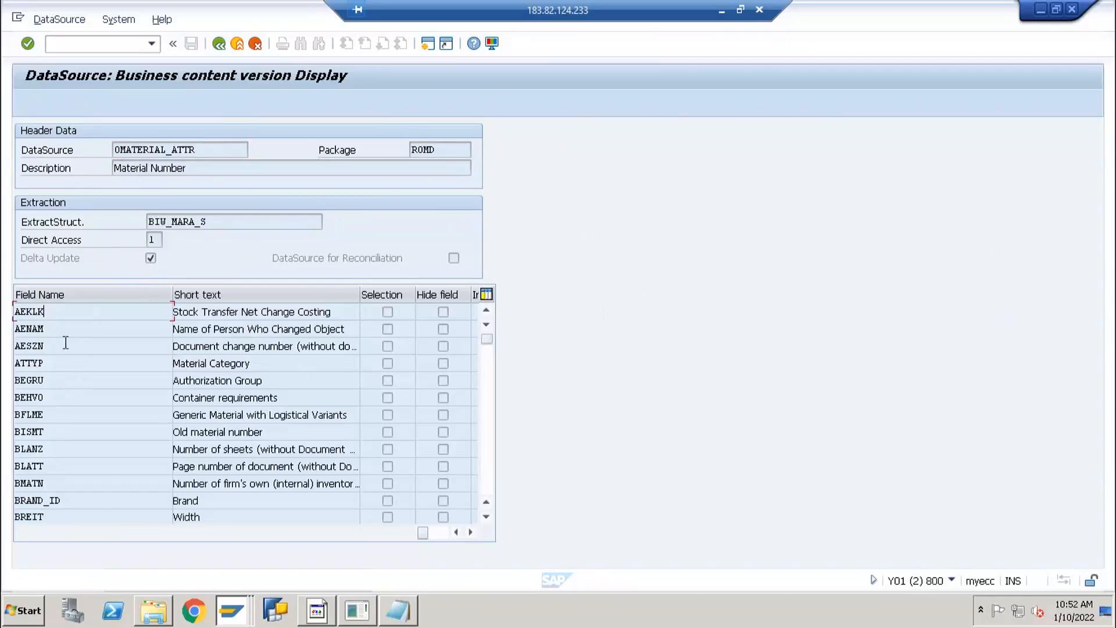
left_click(66, 391)
left_click(53, 315)
left_click(31, 311)
left_click_drag(114, 150, 183, 151)
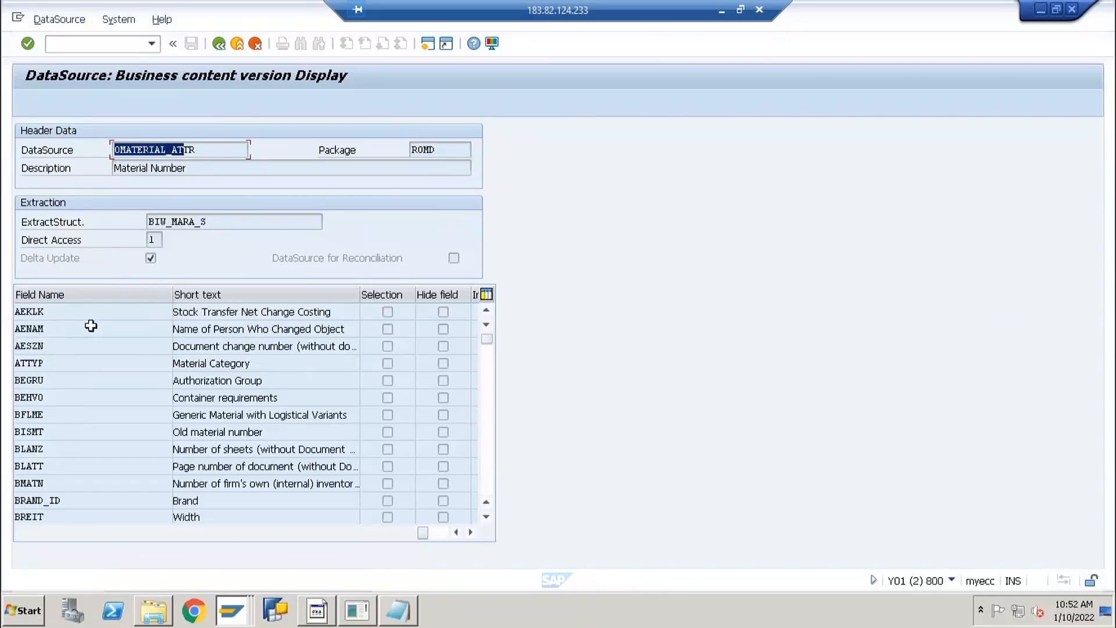
Look through the field names and short texts down to the end of the DataSource's field list.
left_click(72, 311)
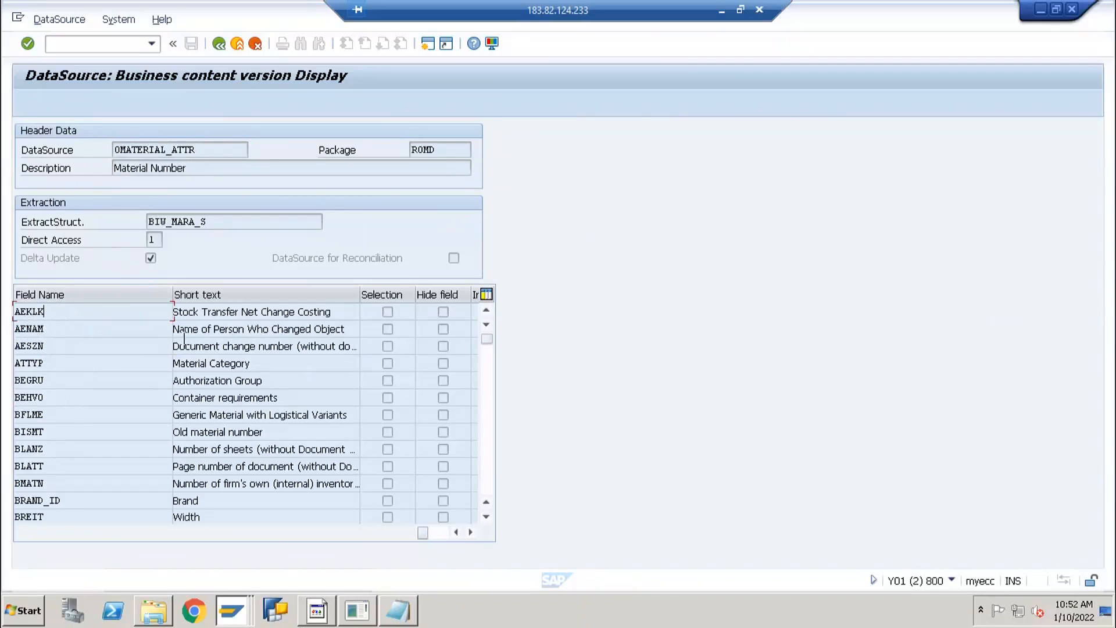
left_click(210, 364)
left_click(204, 501)
left_click(489, 487)
left_click(487, 484)
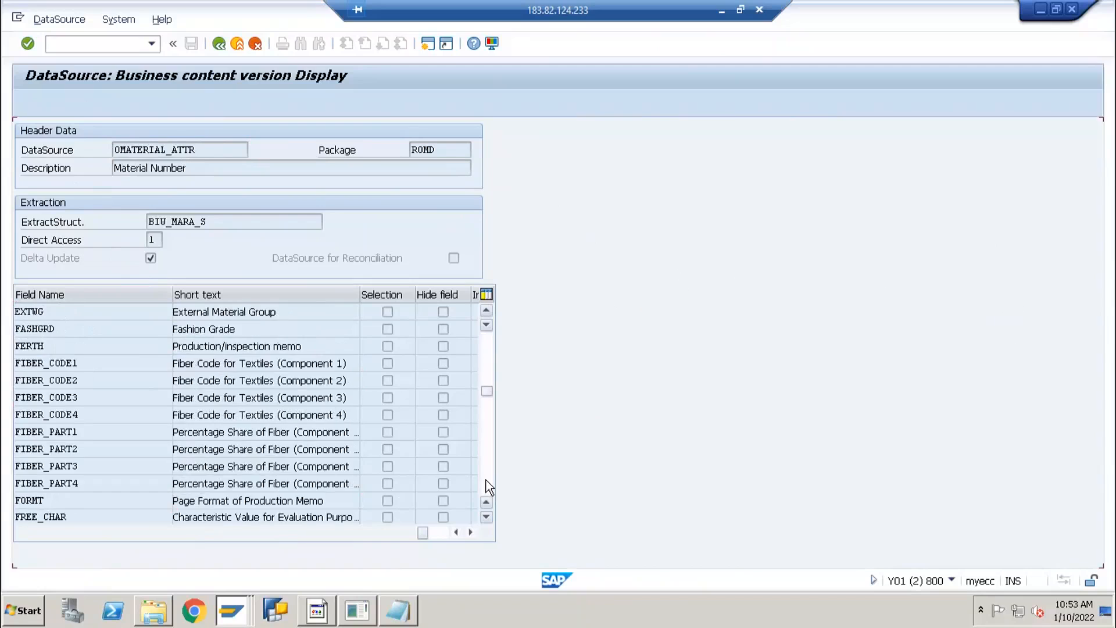
left_click(487, 483)
left_click(487, 482)
left_click(487, 479)
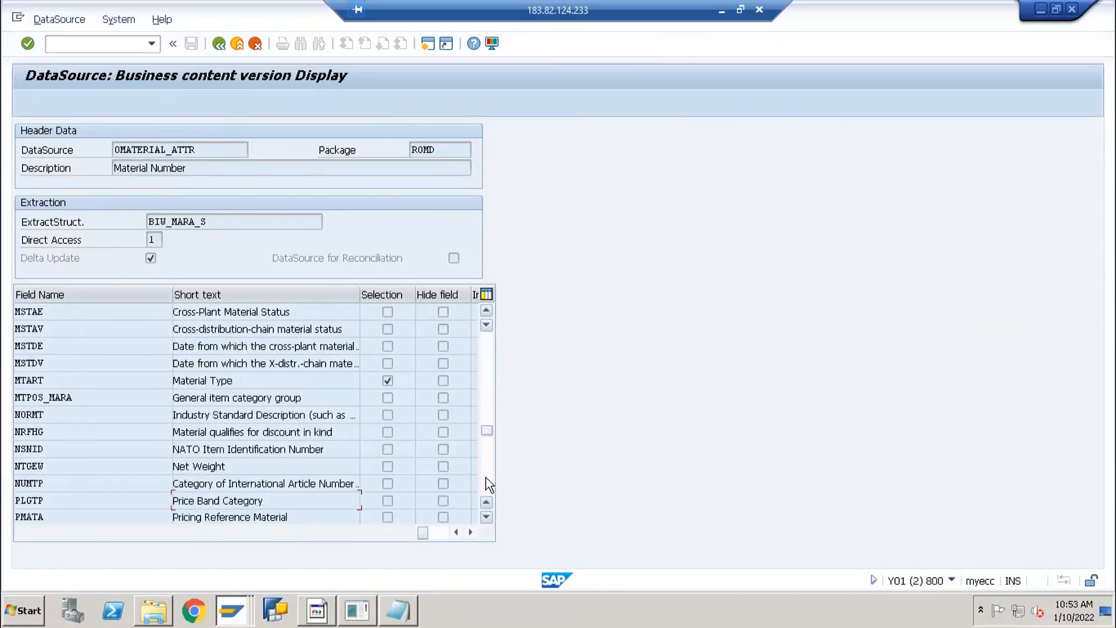
left_click(486, 479)
left_click_drag(486, 494, 486, 495)
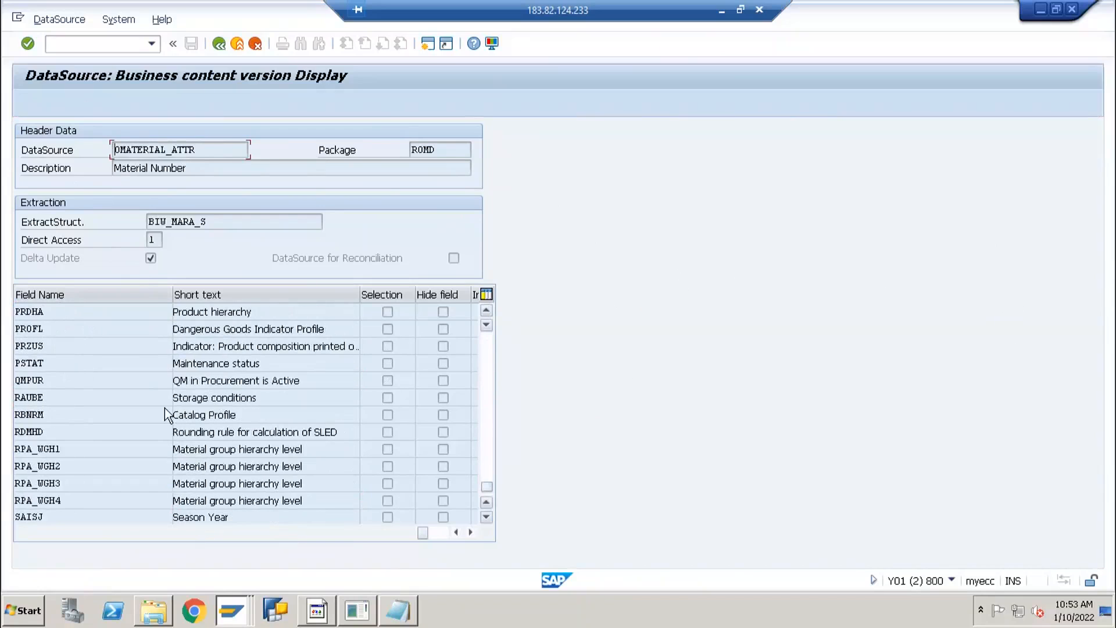
scroll(118, 411, "up", 4)
scroll(118, 410, "up", 4)
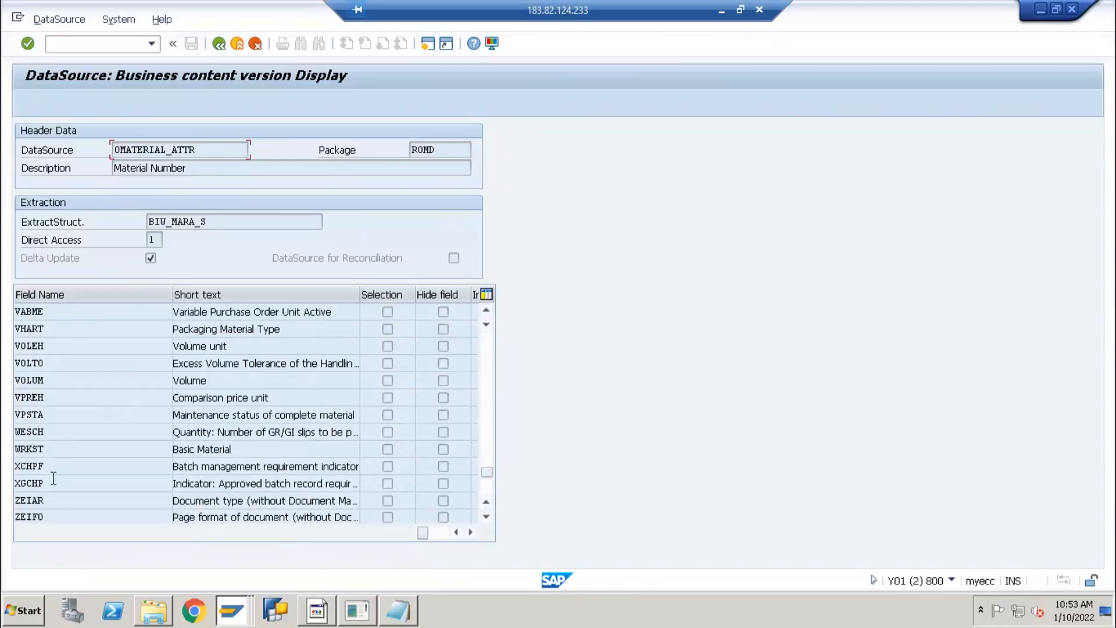
Examine the fields near the end of the list and the extract structure BIW_MARA_S of 0MATERIAL_ATTR.
left_click_drag(56, 398, 14, 398)
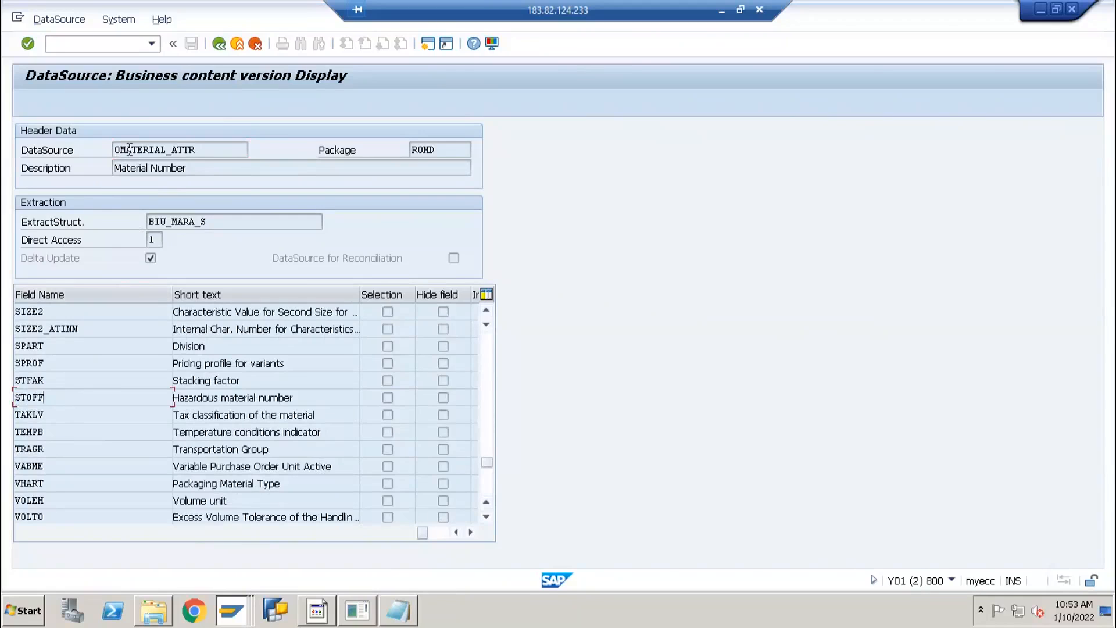
left_click(69, 356)
left_click(69, 328)
left_click(181, 225)
left_click_drag(219, 219, 114, 220)
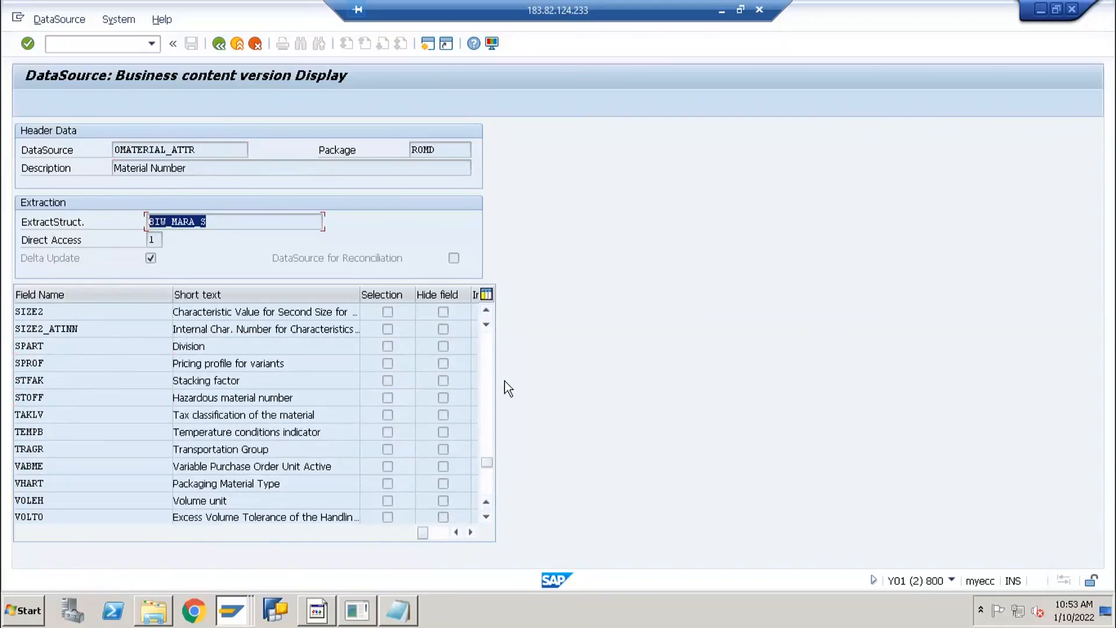
left_click(105, 223)
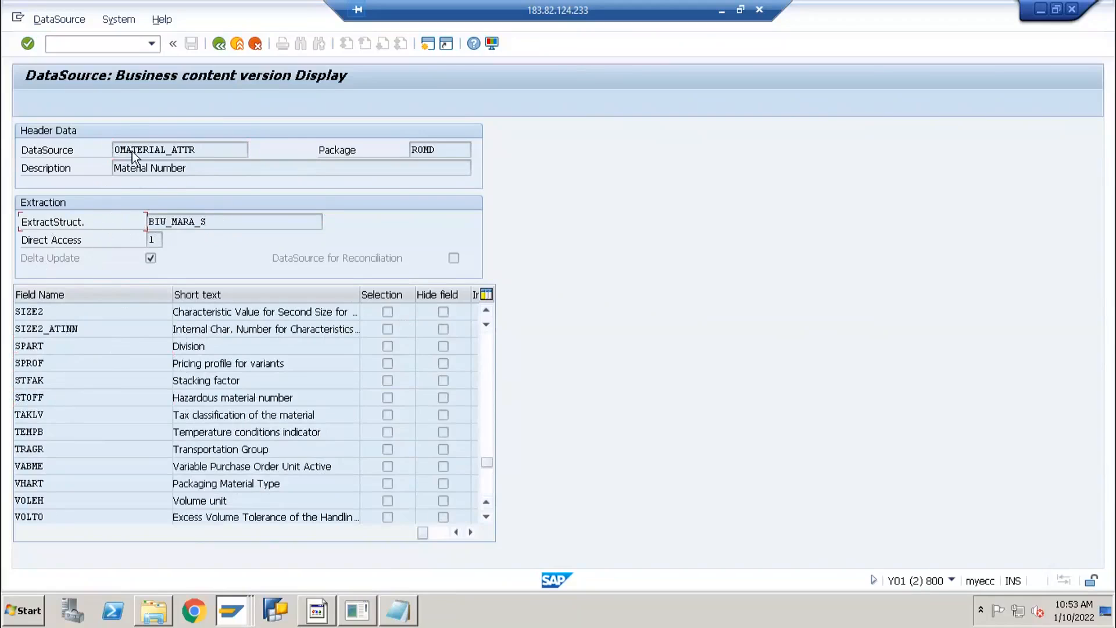
left_click(74, 329)
Review the beginning of the field list, leave the DataSource display and acknowledge the information message.
left_click_drag(488, 462, 488, 339)
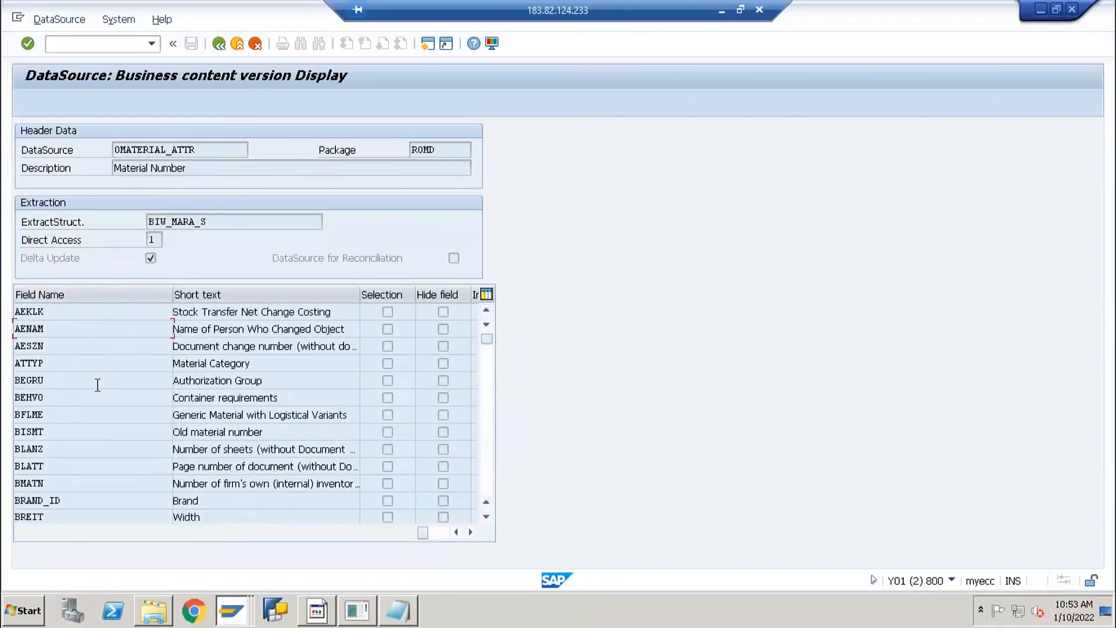
left_click(73, 306)
left_click(222, 150)
key("F3")
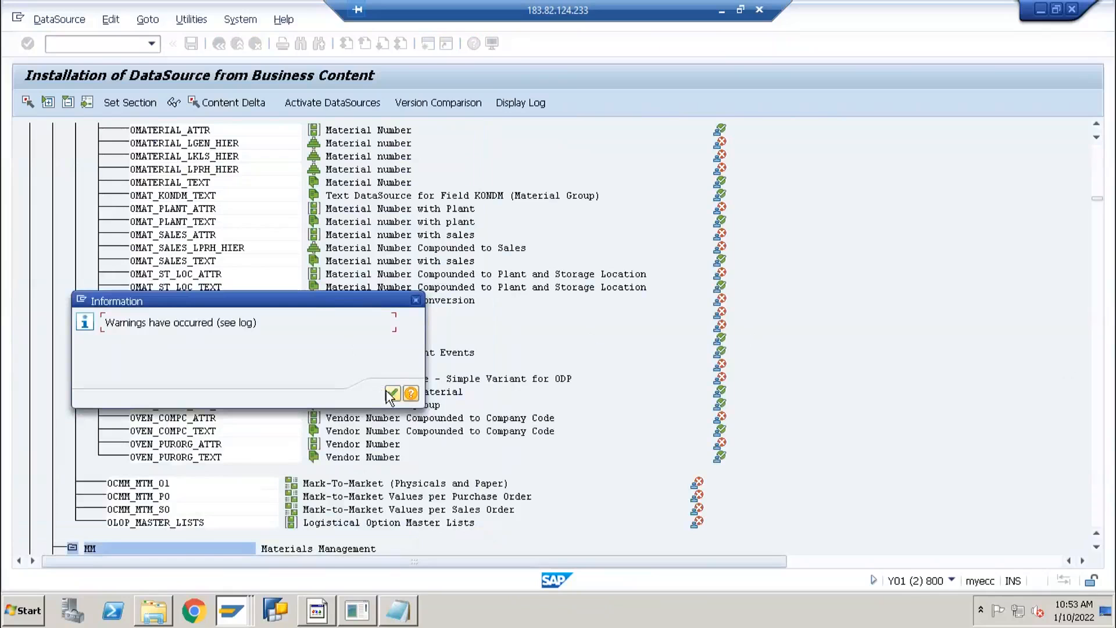
left_click(391, 394)
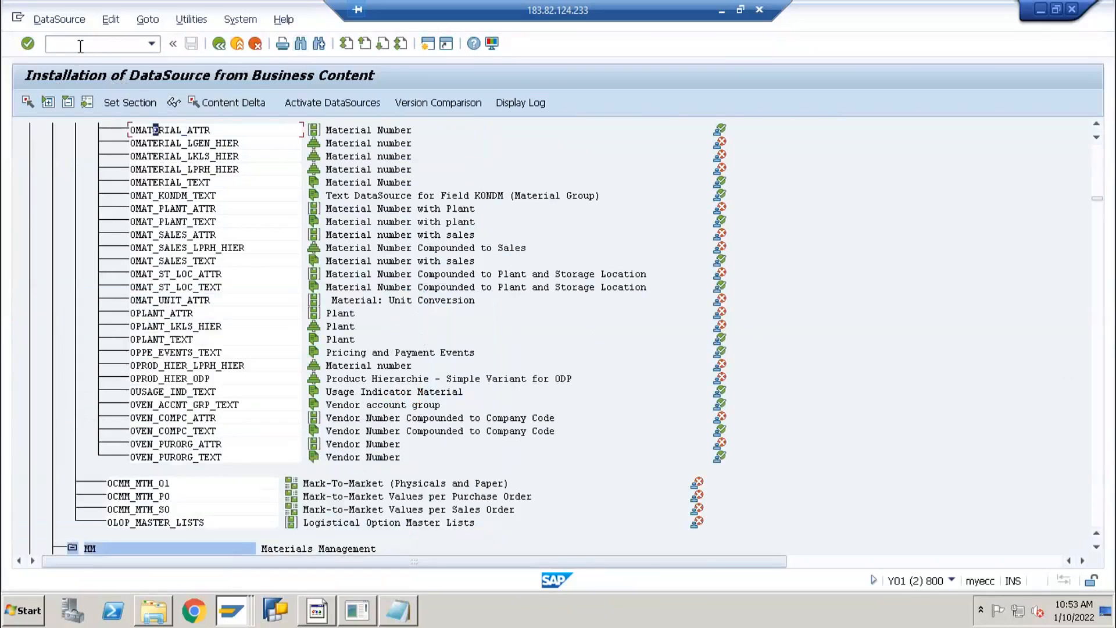
Switch to Excel and write RSA6 in cell E5 of Sheet1.
left_click(317, 610)
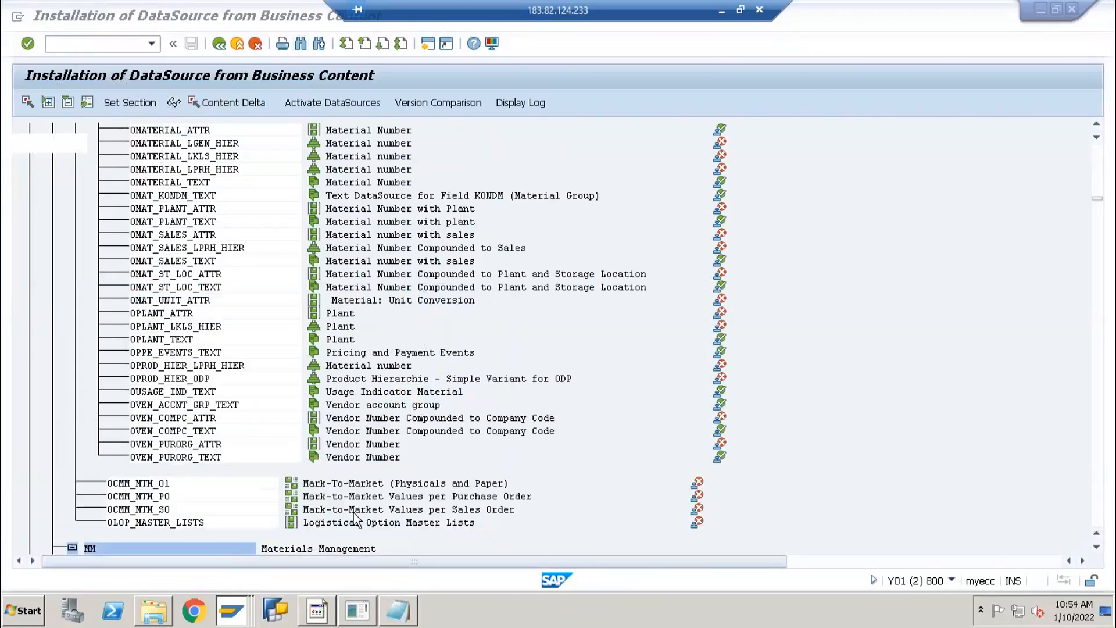
left_click(401, 307)
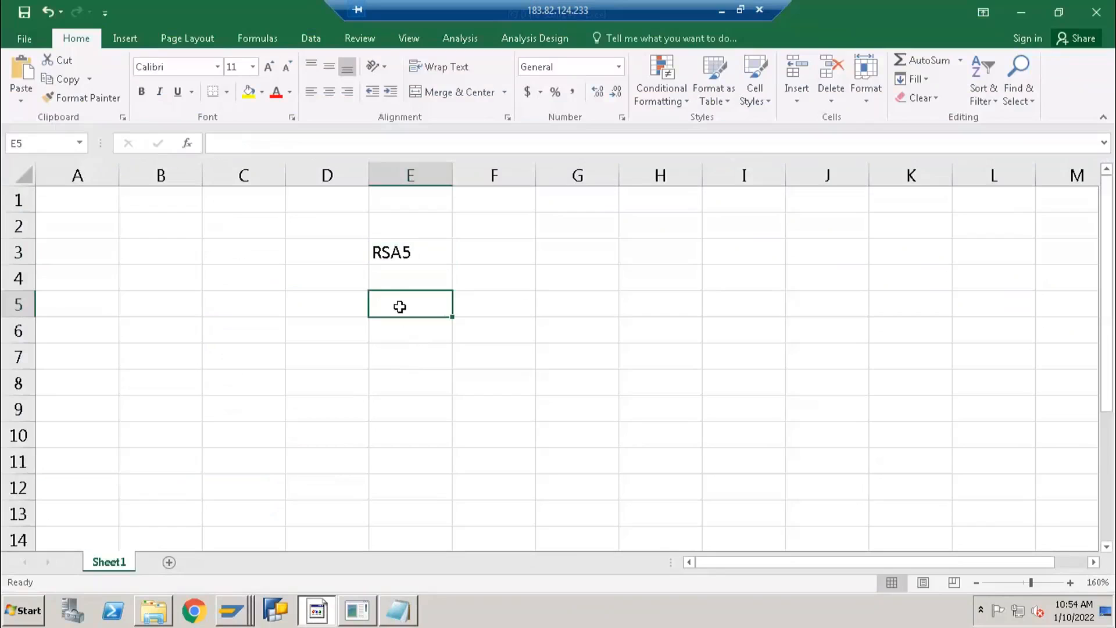
type("RSA6")
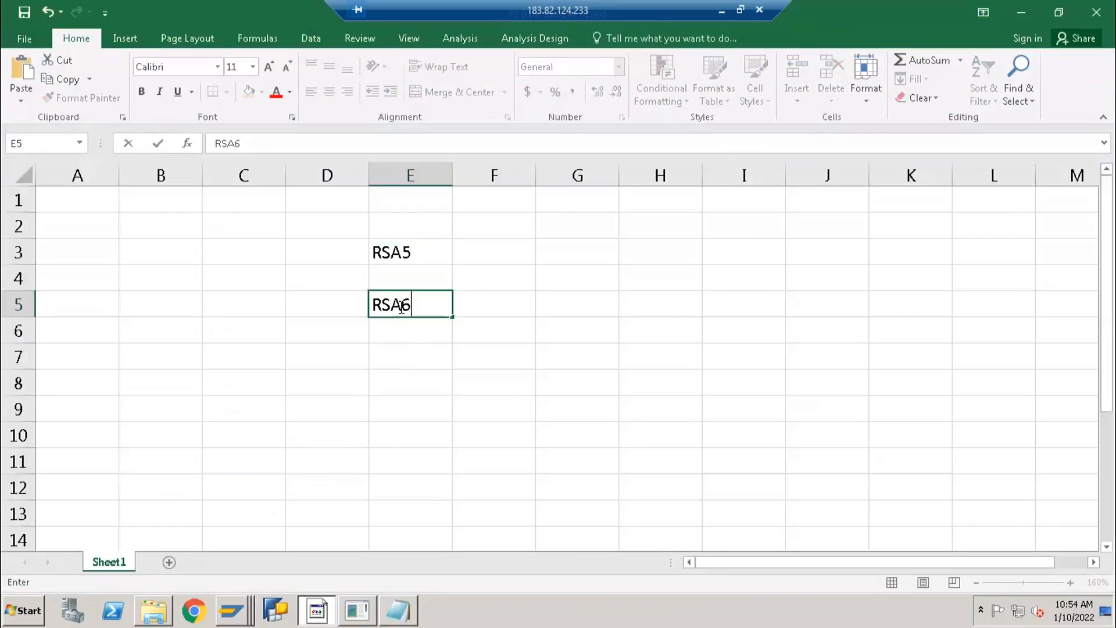
key("Return")
Return to the SAP ECC session and open transaction RSA6 in a new session with /orsa6.
key("alt+Tab")
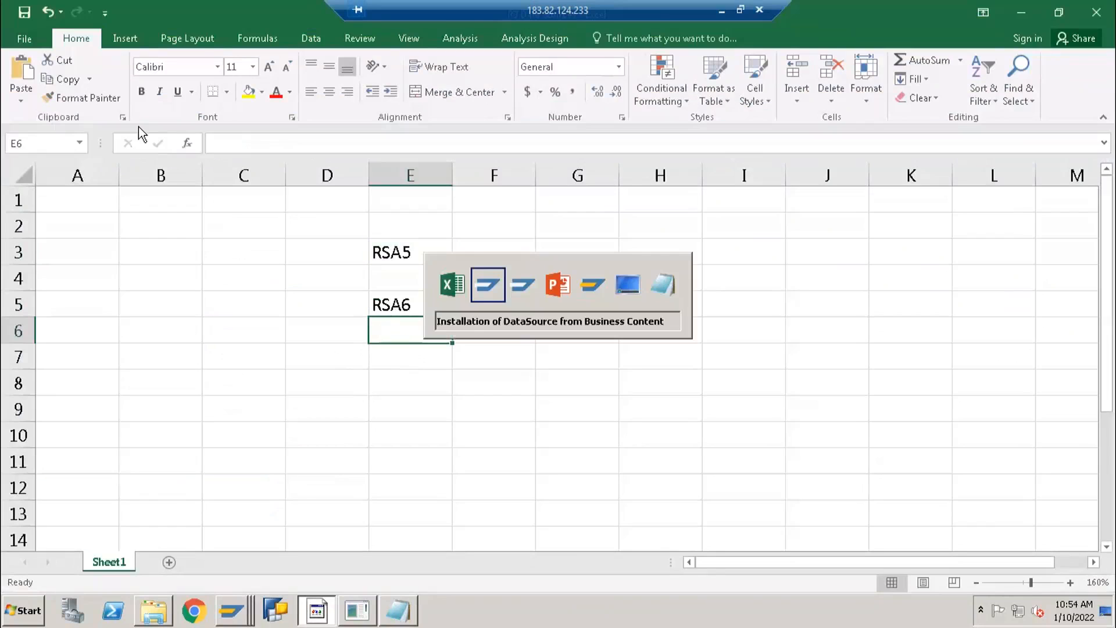
left_click(98, 44)
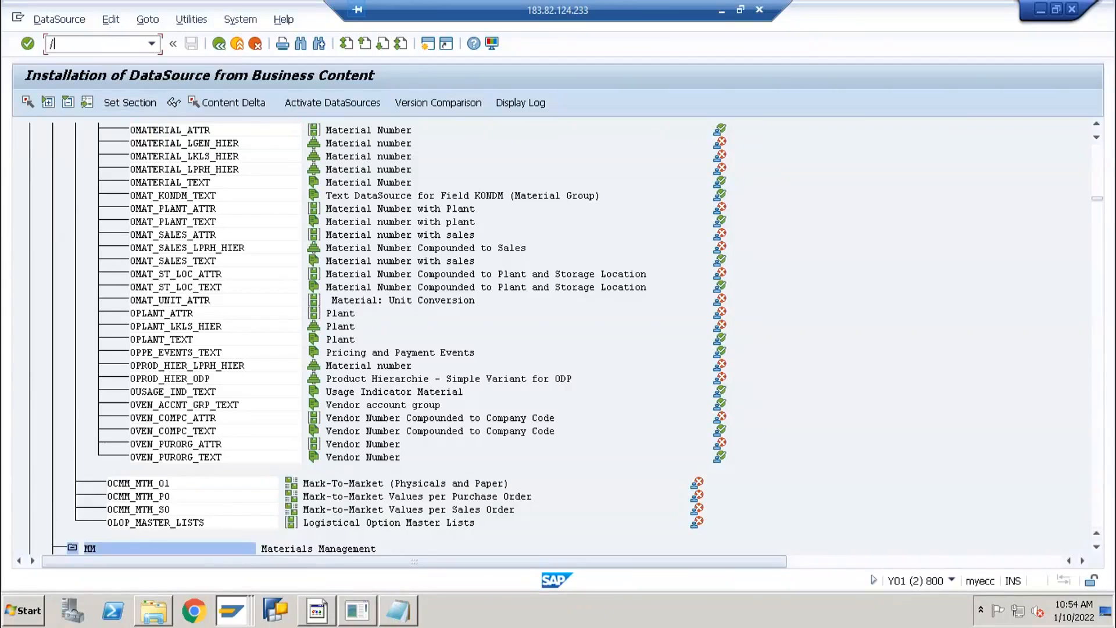
type("/orsa")
key("Return")
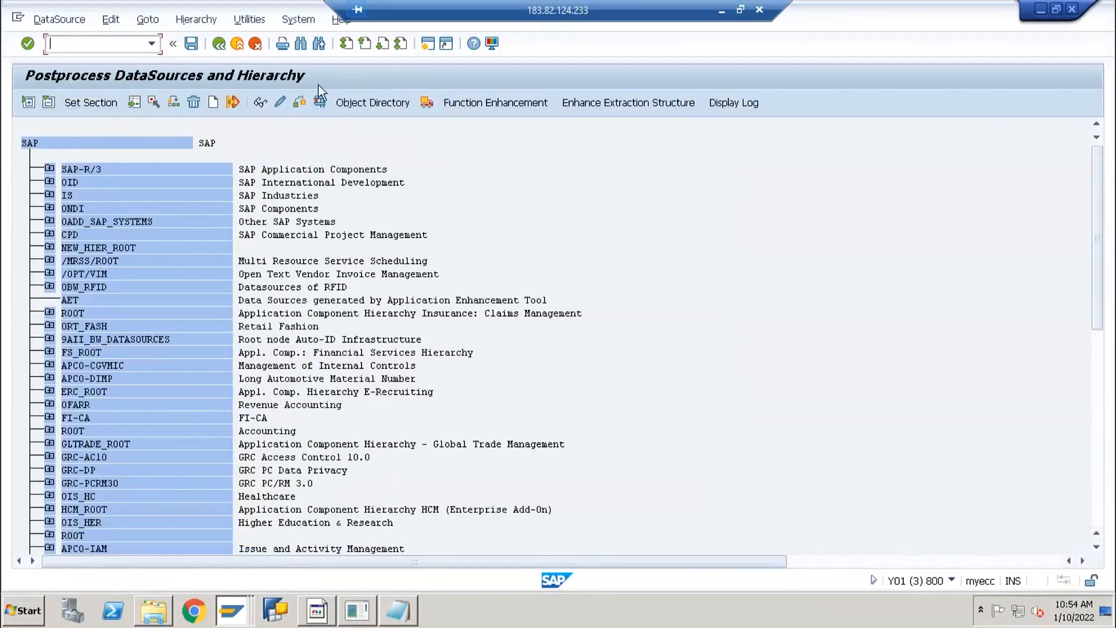
Return to the Installation of DataSource from Business Content session, select 0MATERIAL_ATTR and run Activate DataSources.
key("alt+Tab")
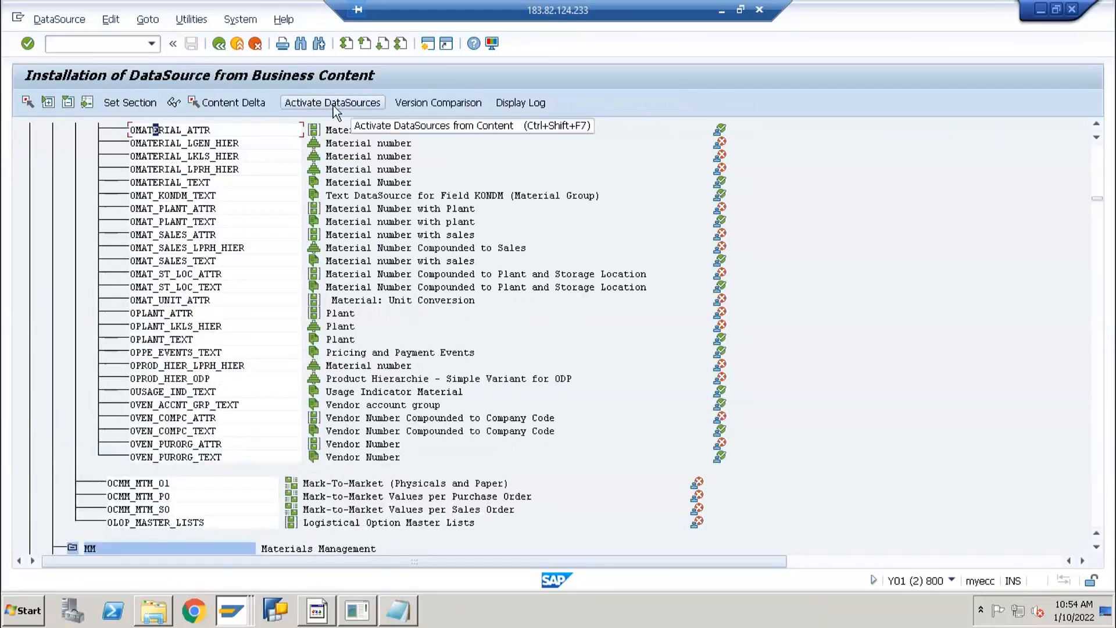
left_click(192, 130)
left_click(327, 104)
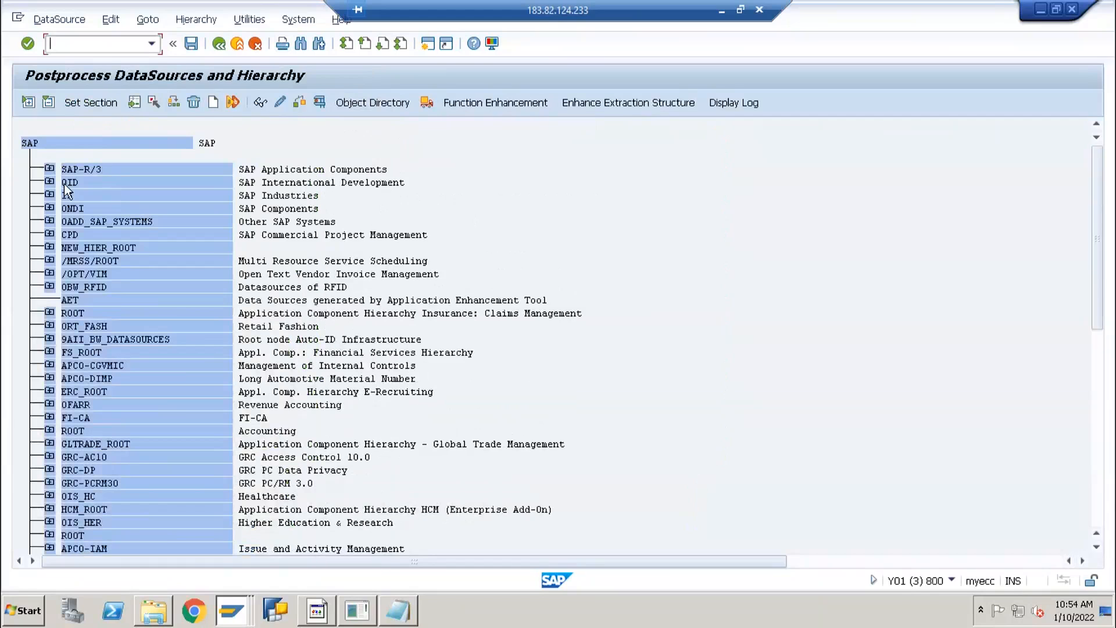
Expand the whole SAP hierarchy in Postprocess DataSources and Hierarchy, search for 0mater and go to the 0MATERIAL_ATTR hit.
left_click(28, 144)
left_click(29, 102)
left_click(300, 44)
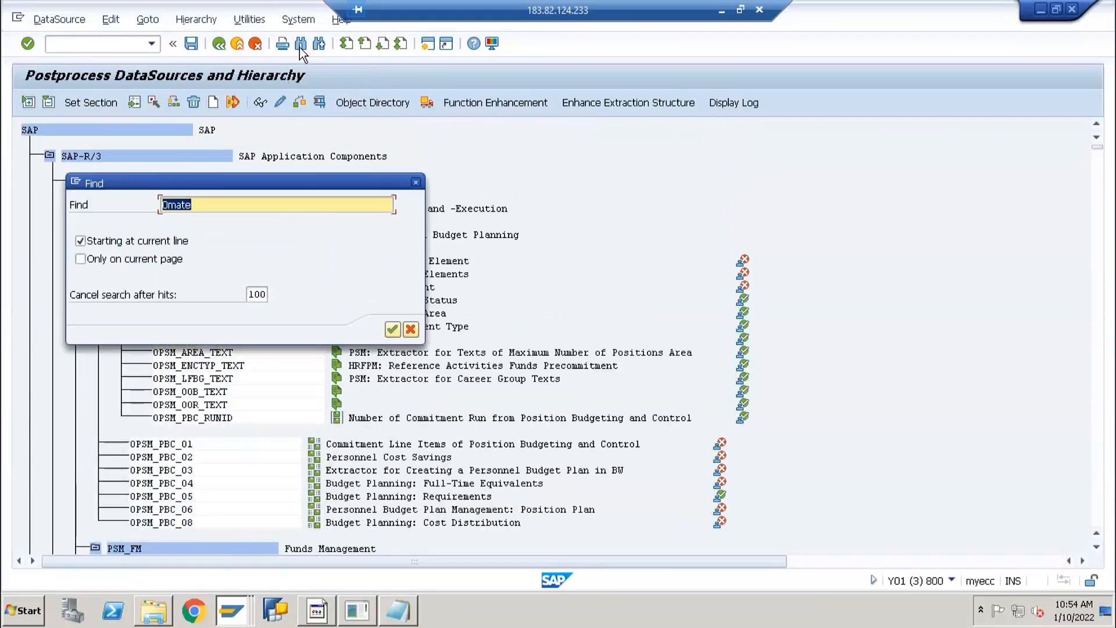
type("0mater")
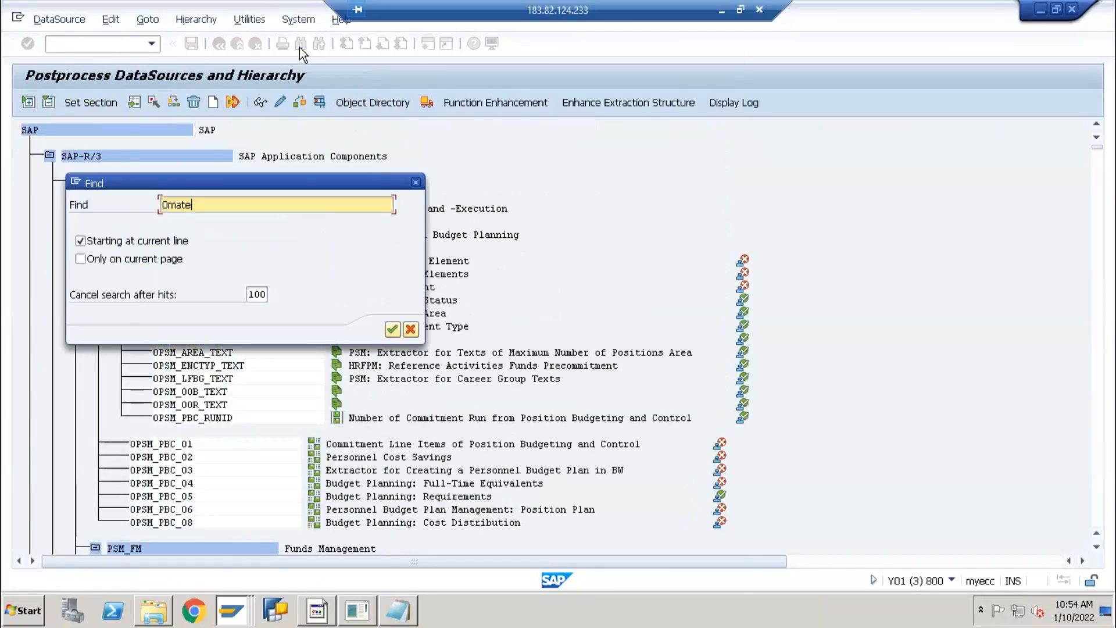
key("Return")
left_click(271, 105)
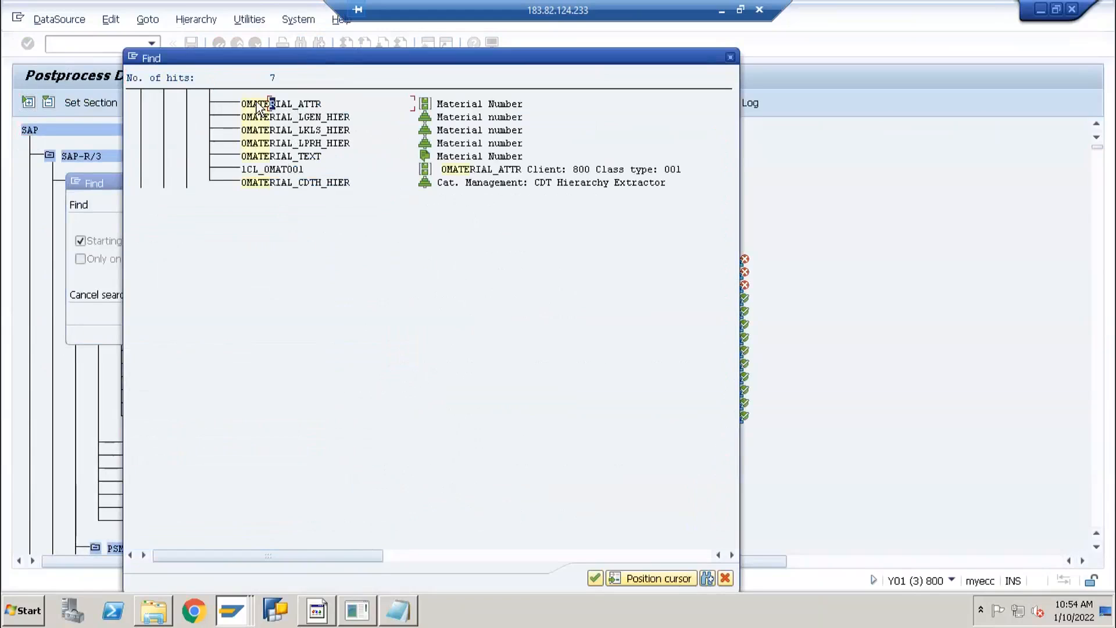
left_click(261, 106)
left_click(280, 103)
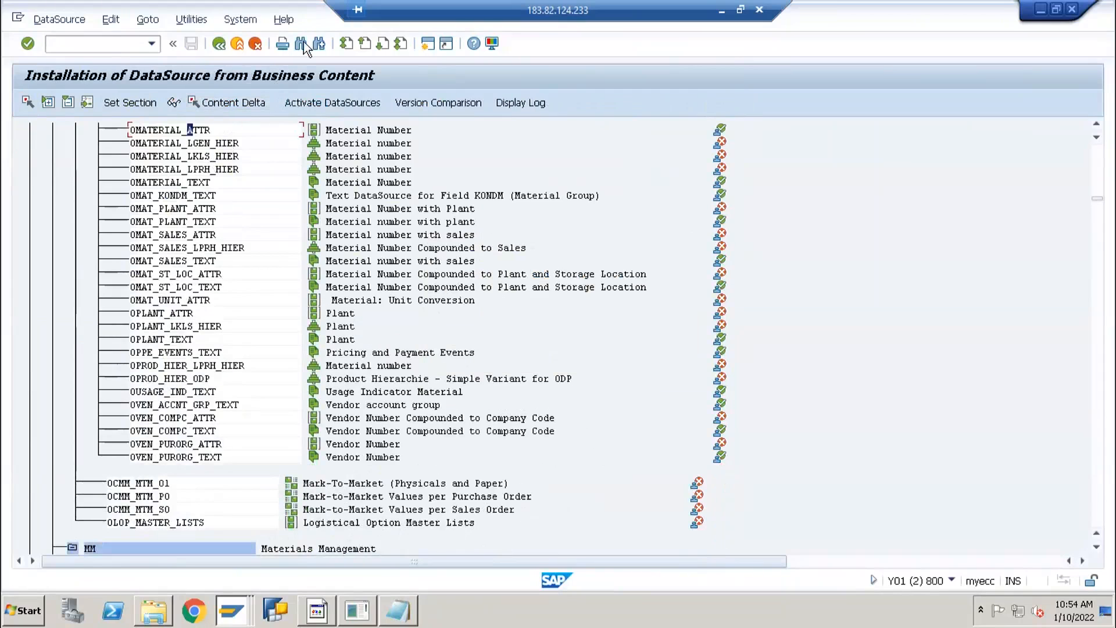
In the Installation of DataSource from Business Content session, search for 0mat_p and go to the 0MAT_PLANT_TEXT hit.
left_click(300, 44)
type("0mat")
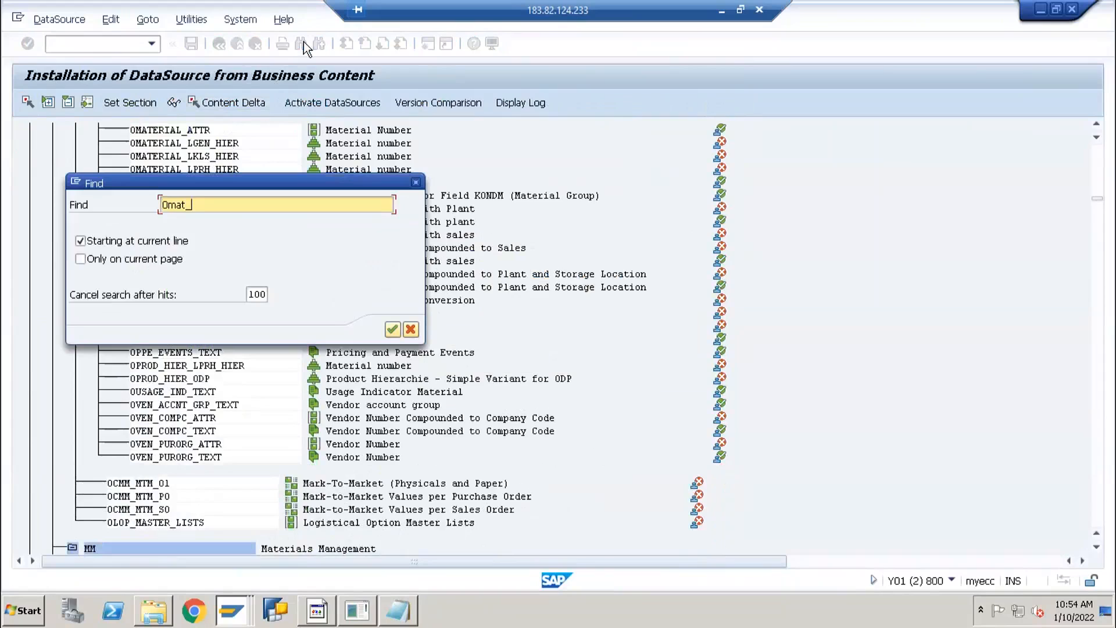
type("_[p")
key("BackSpace")
key("BackSpace")
type("p")
key("Return")
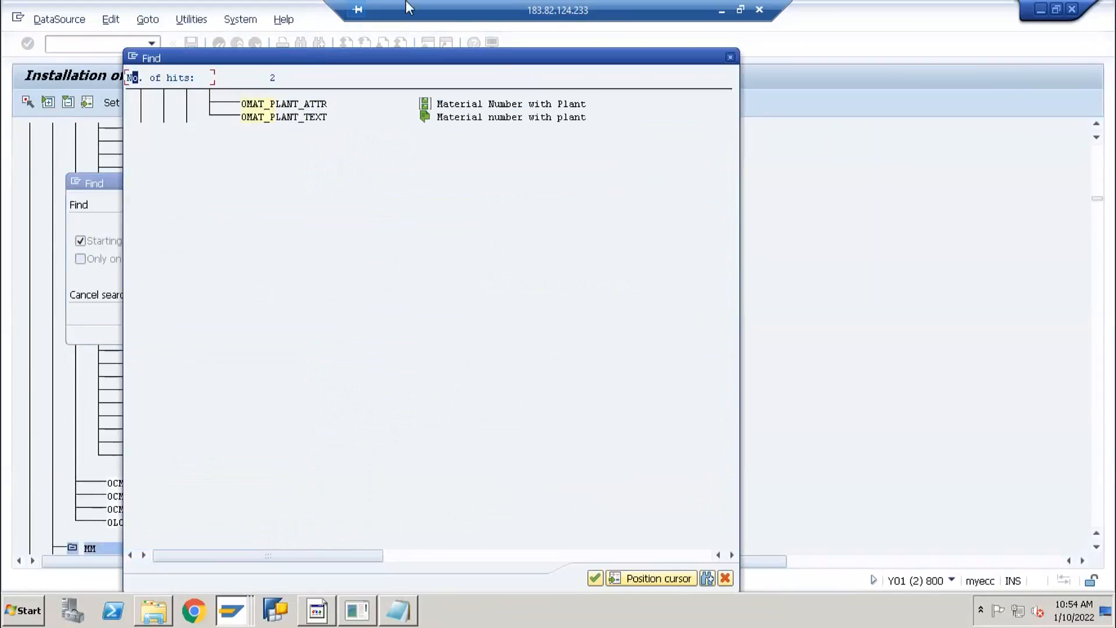
double_click(250, 117)
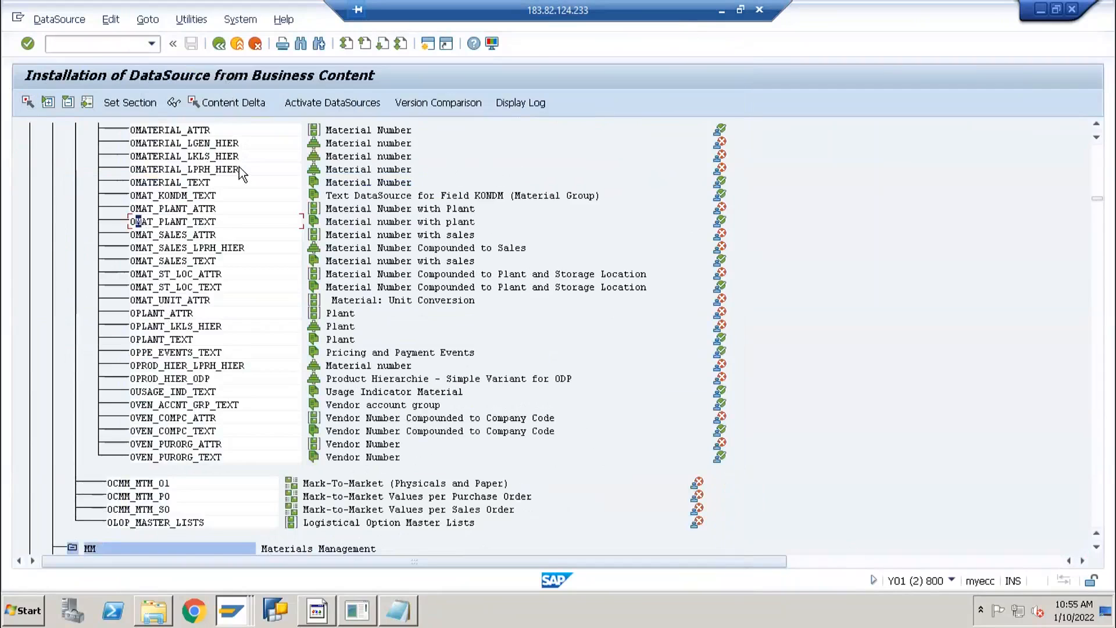
Compare the DataSource lists of the RSA6 and RSA5 sessions and check the transaction code of the installation session.
key("alt+Tab")
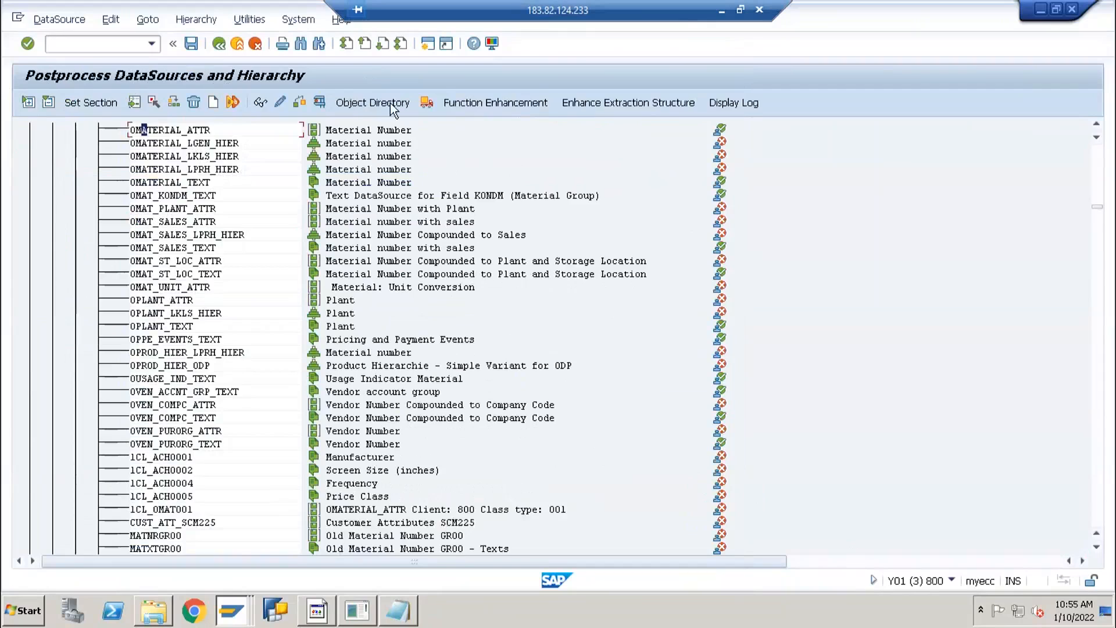
key("alt+Tab")
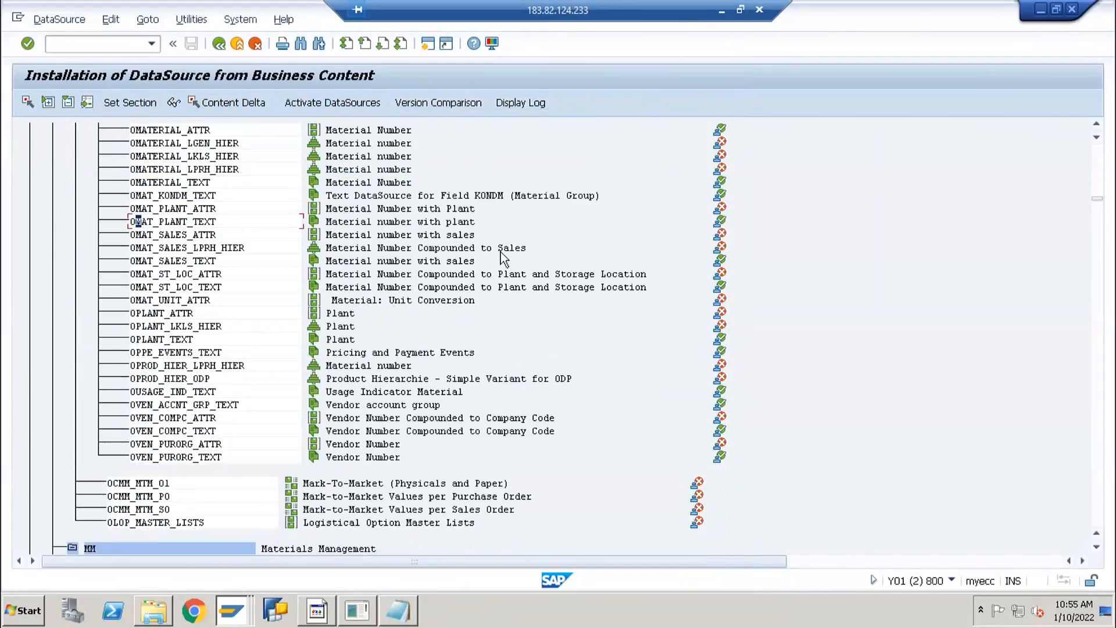
key("alt+Tab")
key("alt+Tab")
left_click(951, 580)
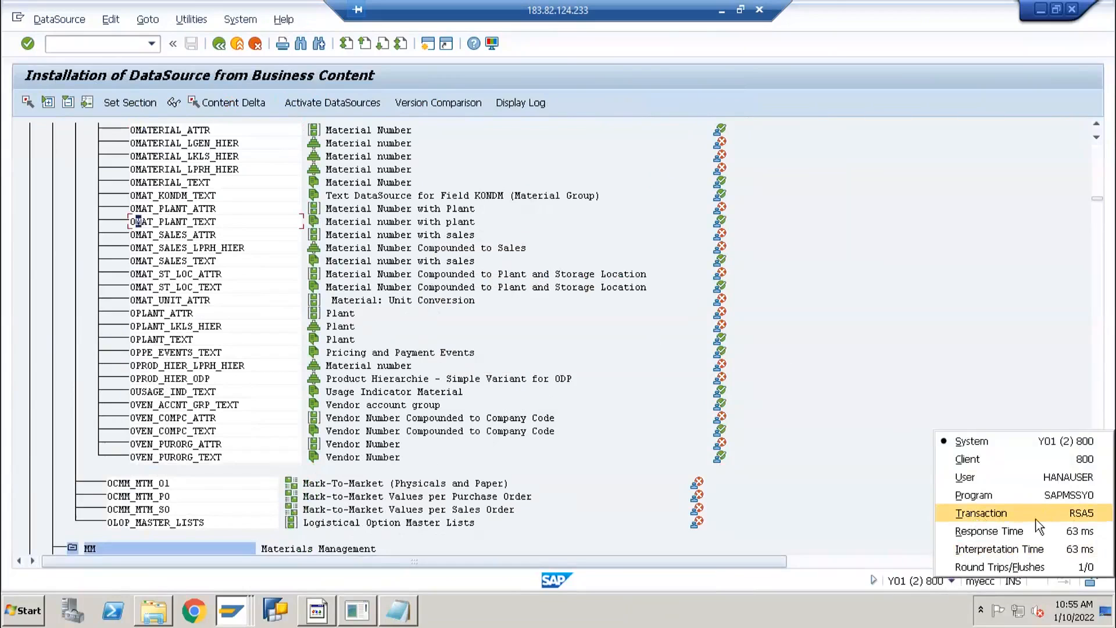
left_click(455, 156)
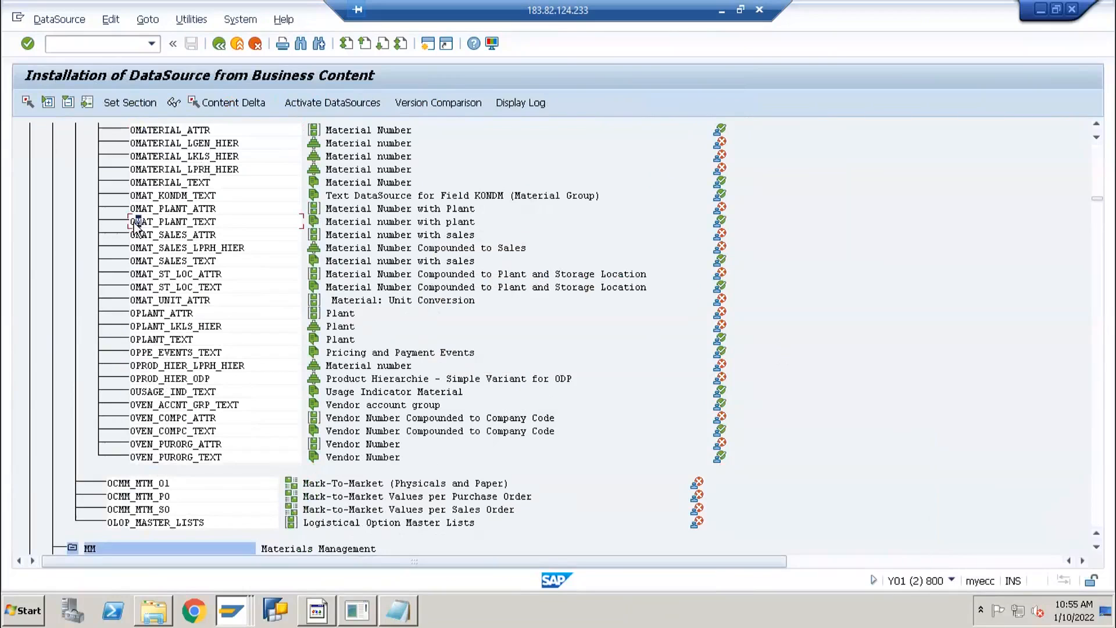
Switch to the Postprocess DataSources and Hierarchy session, search for 0mat_p, review the hits and close the search.
key("alt+Tab")
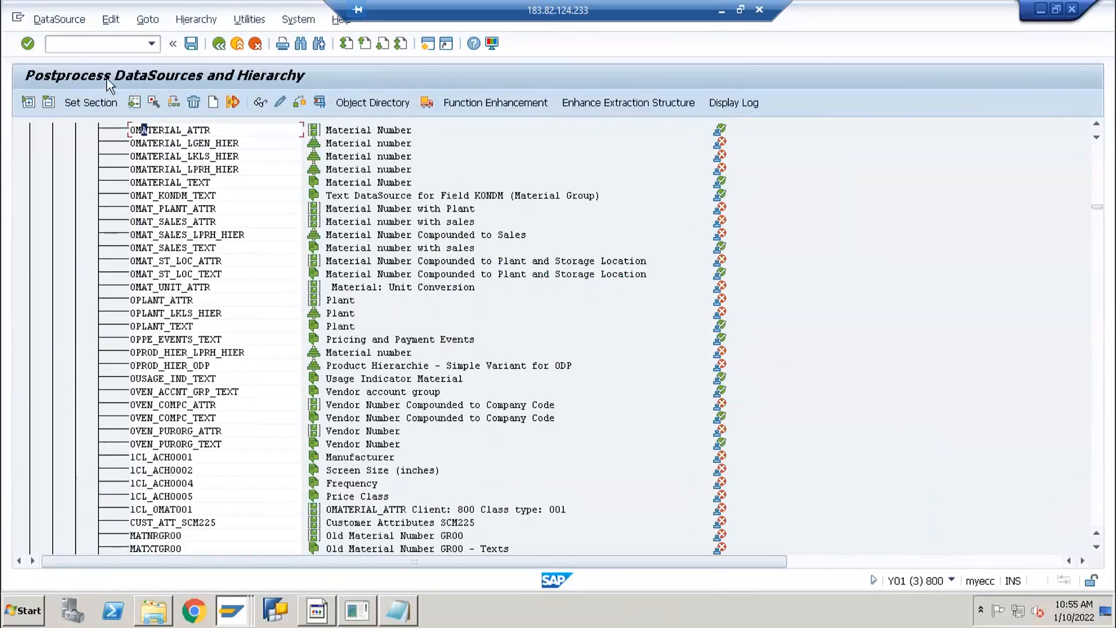
left_click(301, 47)
type("0mat")
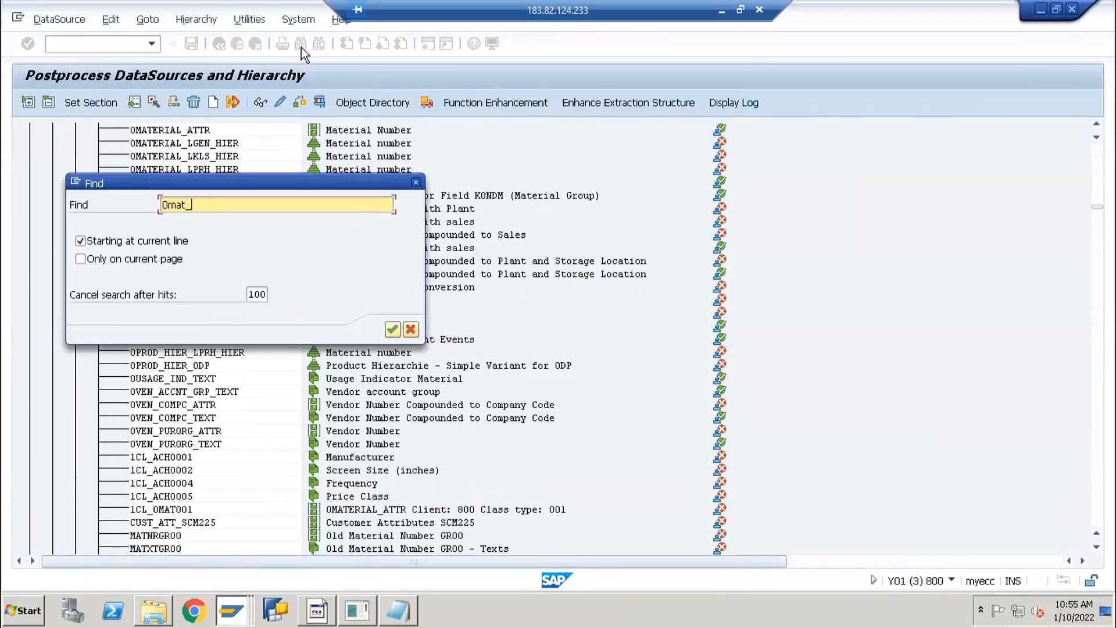
type("_")
key("Return")
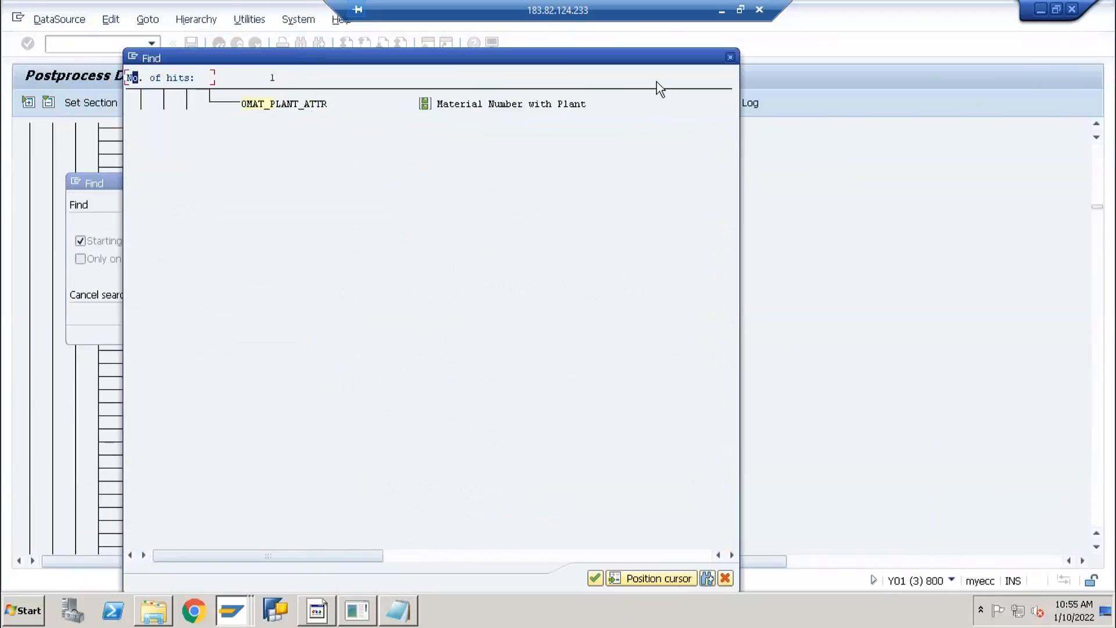
left_click(730, 58)
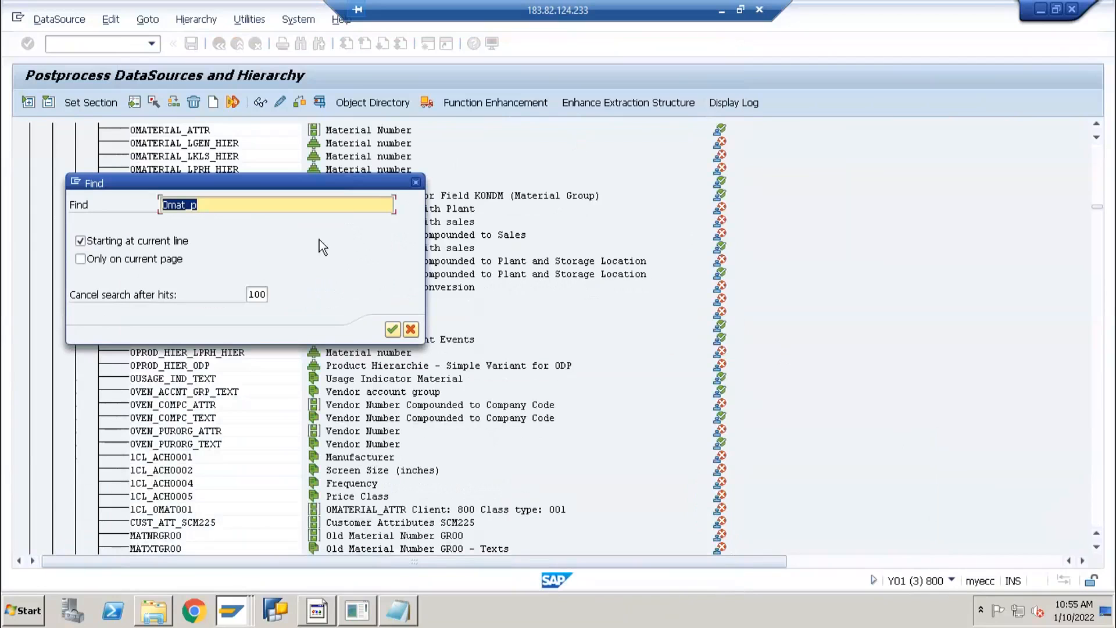
left_click(414, 183)
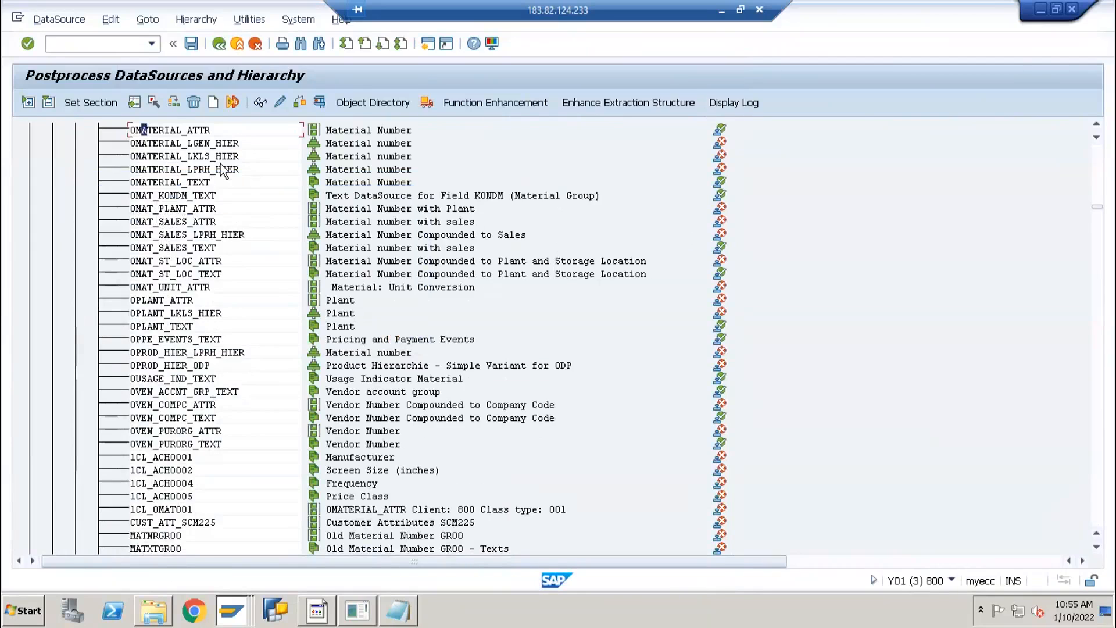
Return to the Installation of DataSource from Business Content session, activate DataSource 0MAT_PLANT_TEXT and acknowledge the information message.
key("alt+Tab")
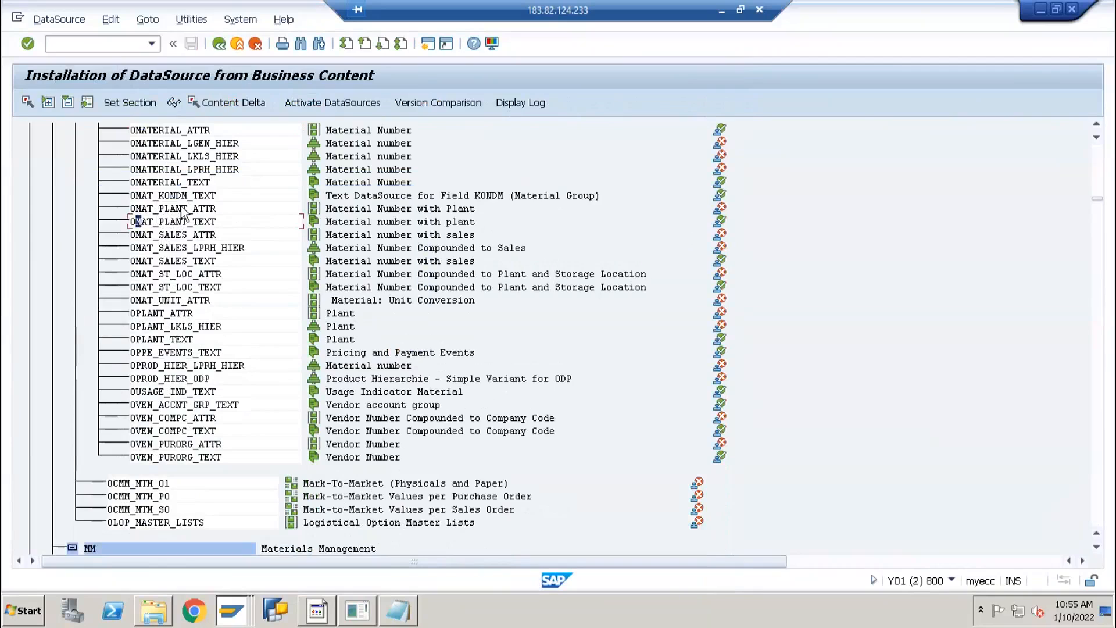
left_click(156, 222)
left_click(167, 224)
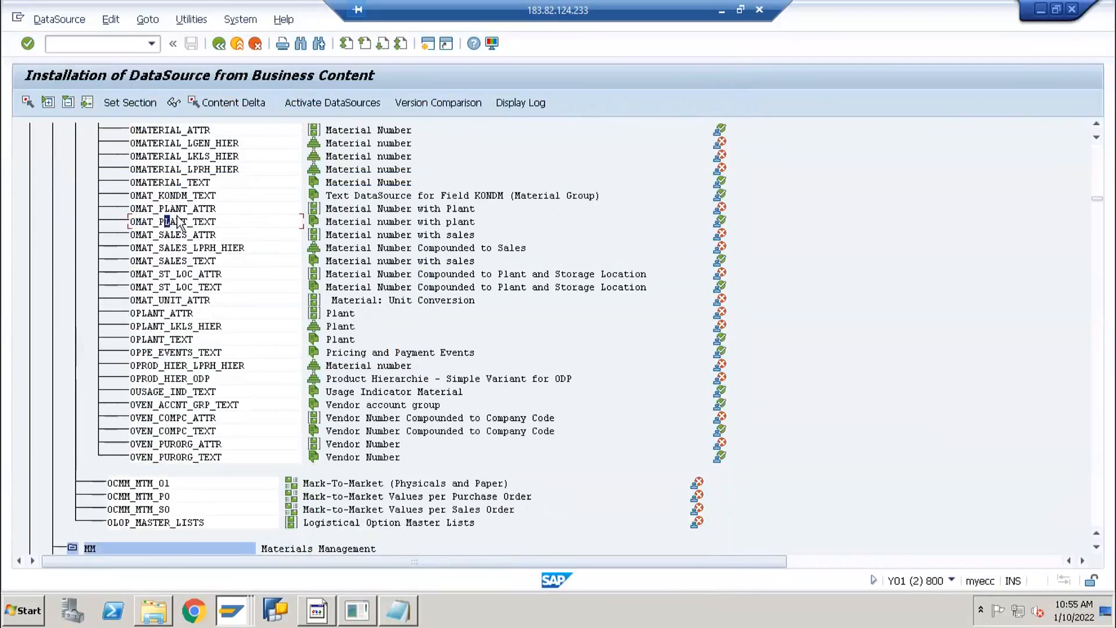
left_click(323, 106)
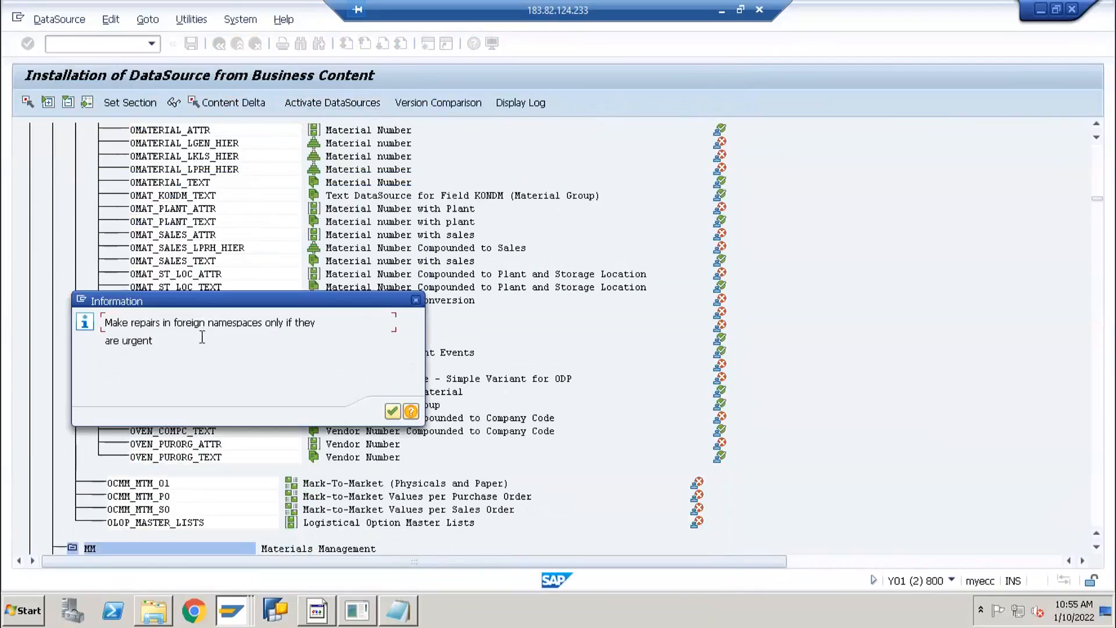
left_click(392, 411)
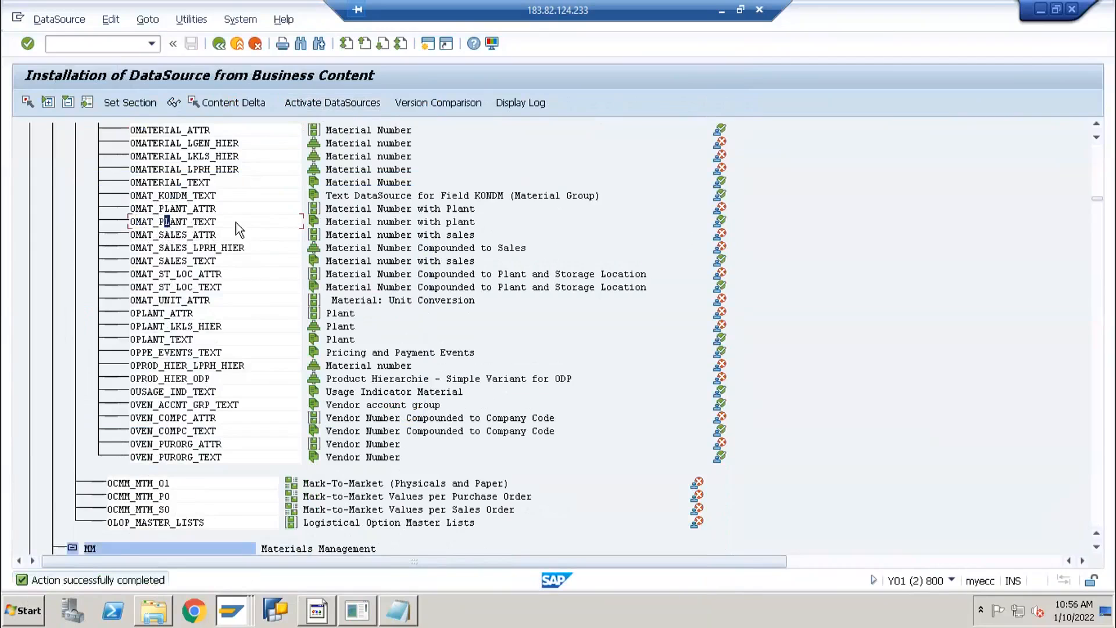
Switch to the Postprocess DataSources and Hierarchy session, restart it with /nrsa6 and expand the whole SAP hierarchy.
key("alt+Tab")
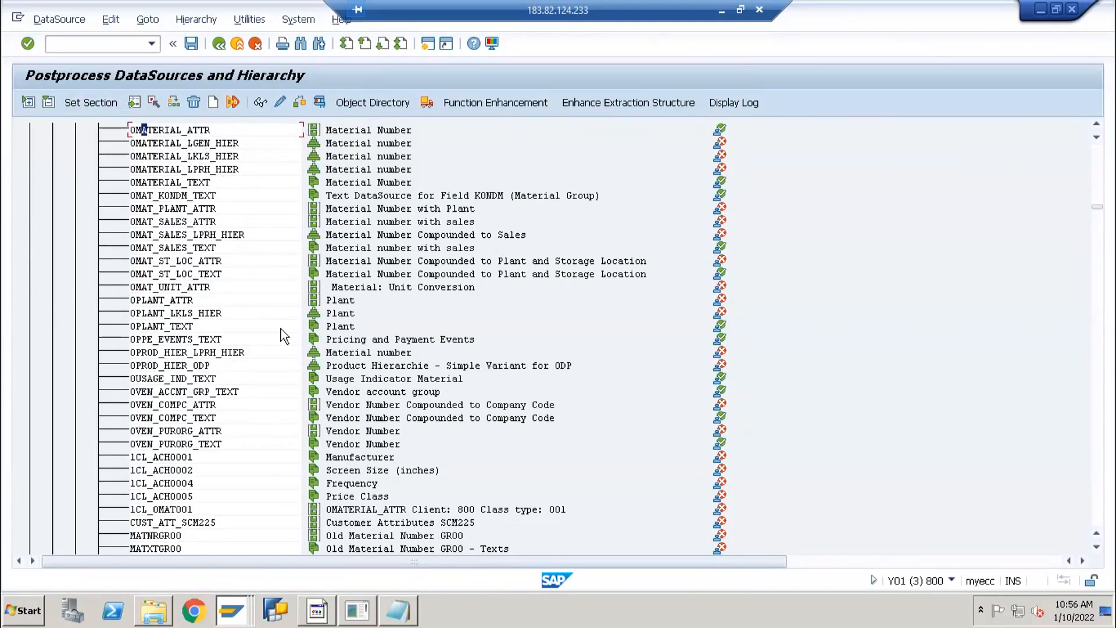
left_click(86, 47)
type("/nrsa6")
key("Return")
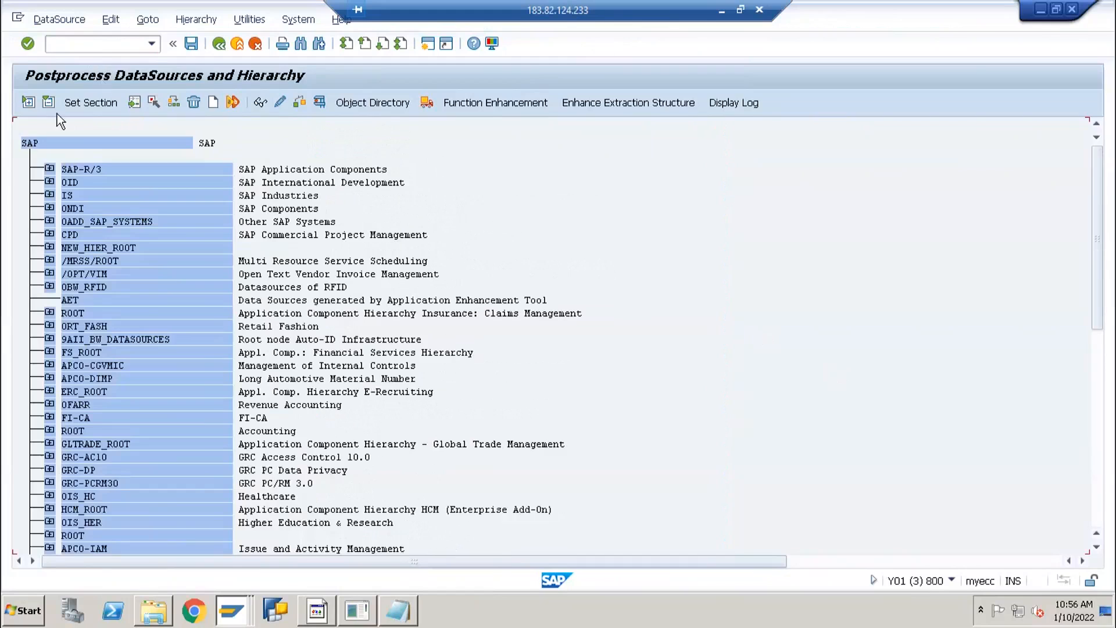
left_click(35, 143)
left_click(28, 103)
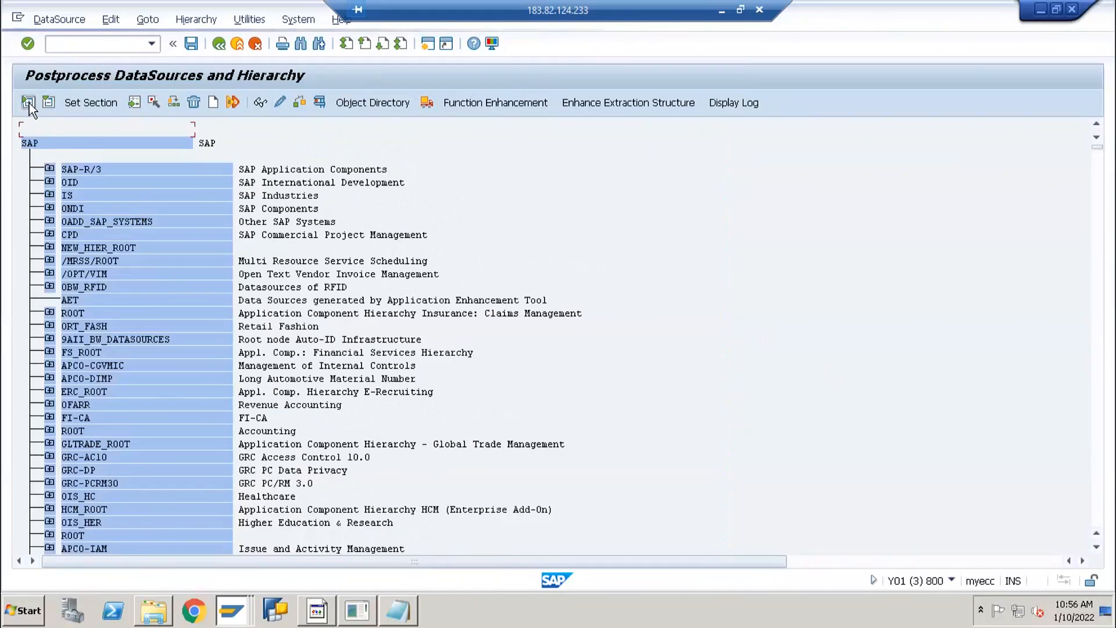
Search the reloaded hierarchy for 0mat_p again and go to the 0MAT_PLANT_TEXT hit.
left_click(305, 48)
key("Return")
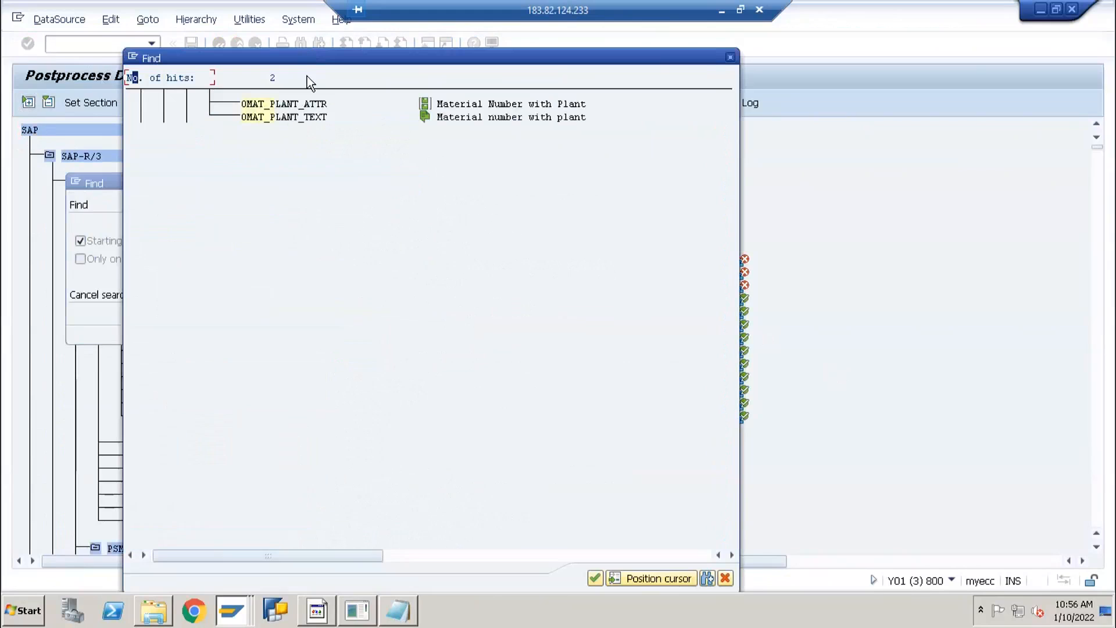
left_click(285, 118)
double_click(286, 119)
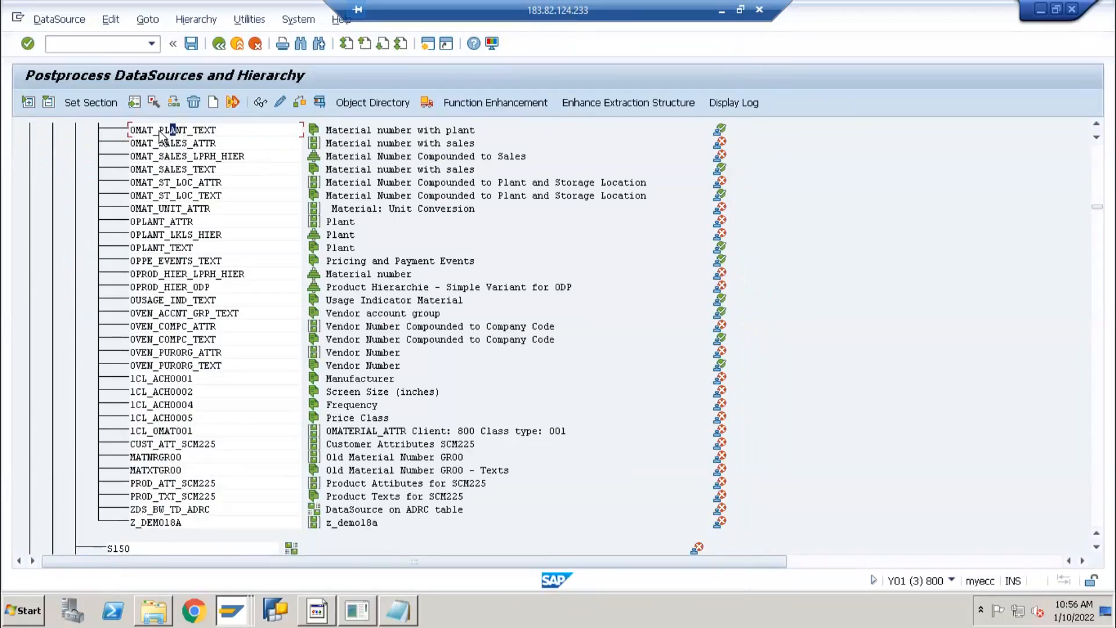
Switch to Excel and write RSA3 in cell E7 of Sheet1.
left_click(98, 44)
type("/o")
left_click(311, 616)
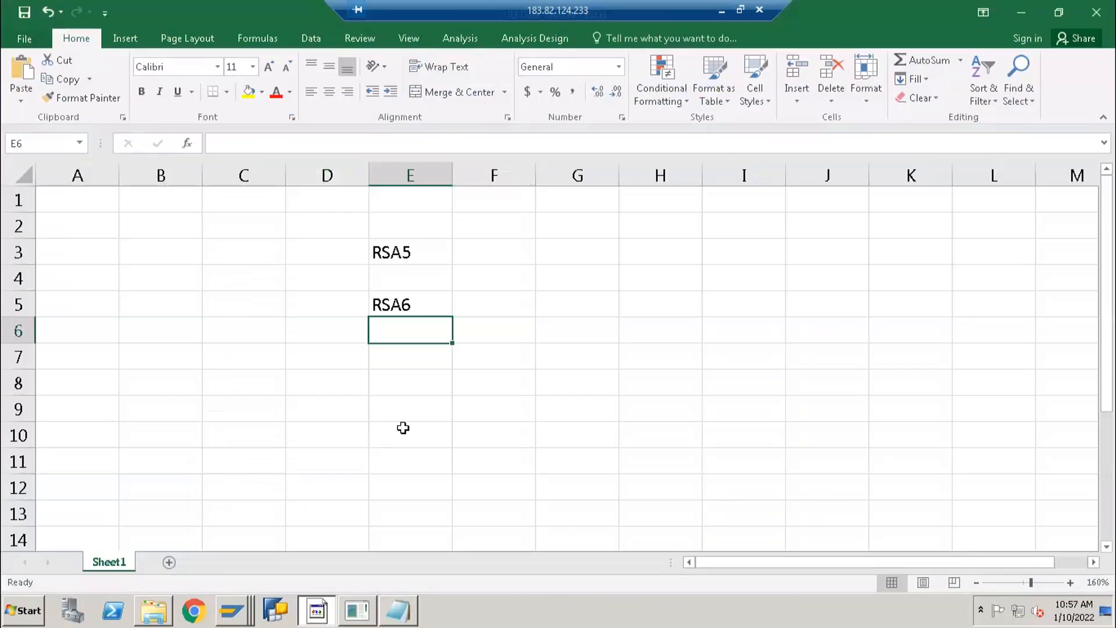
key("Down")
type("RSA6")
key("BackSpace")
type("3")
key("Return")
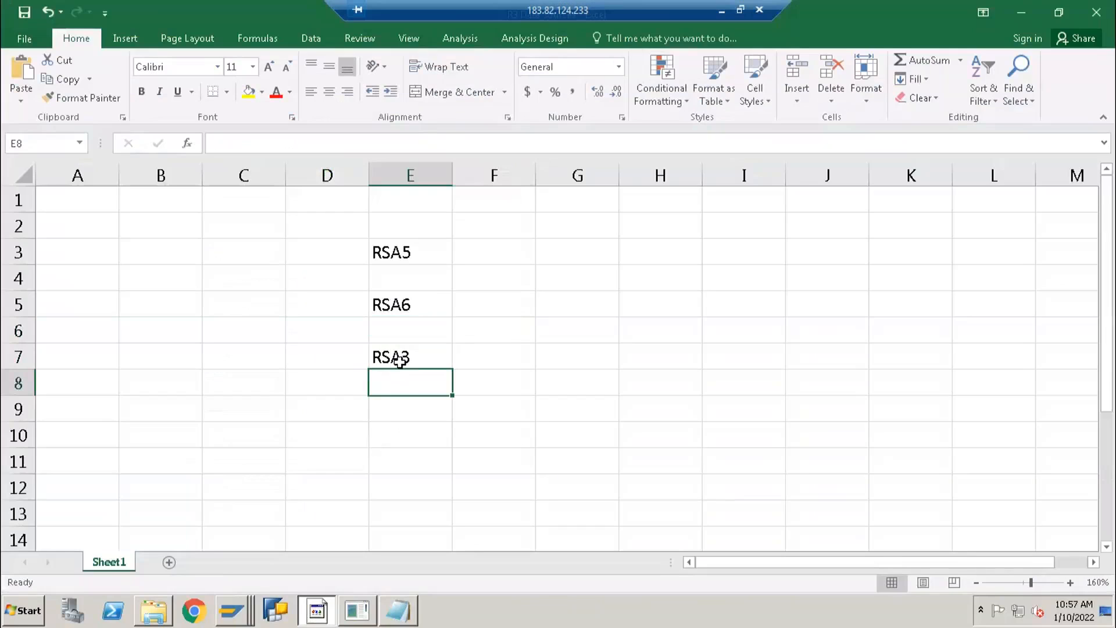
Copy the RSA3 cell, return to SAP and open transaction RSA3 in a new session with /orsa3.
left_click(401, 360)
key("ctrl+c")
key("alt+Tab")
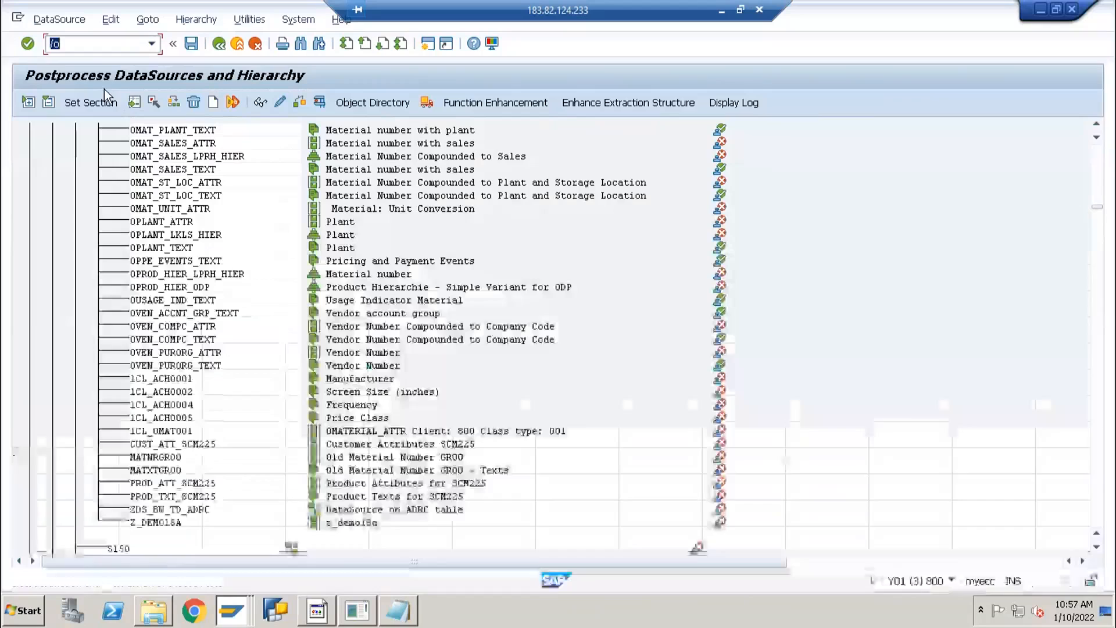
left_click(87, 38)
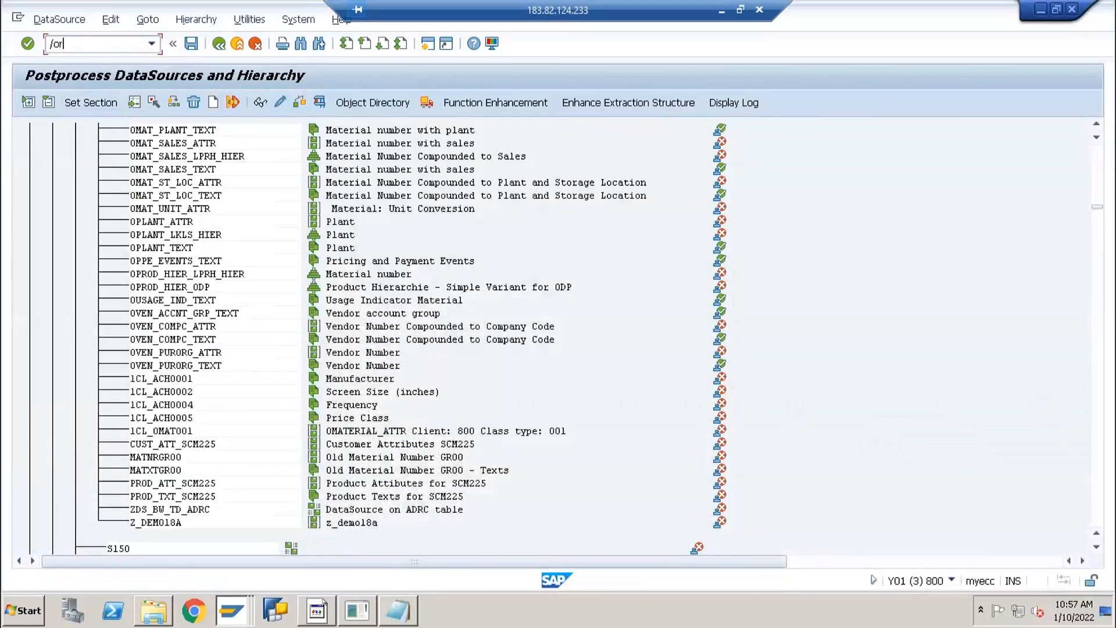
type("rsa4")
key("BackSpace")
type("3")
key("Return")
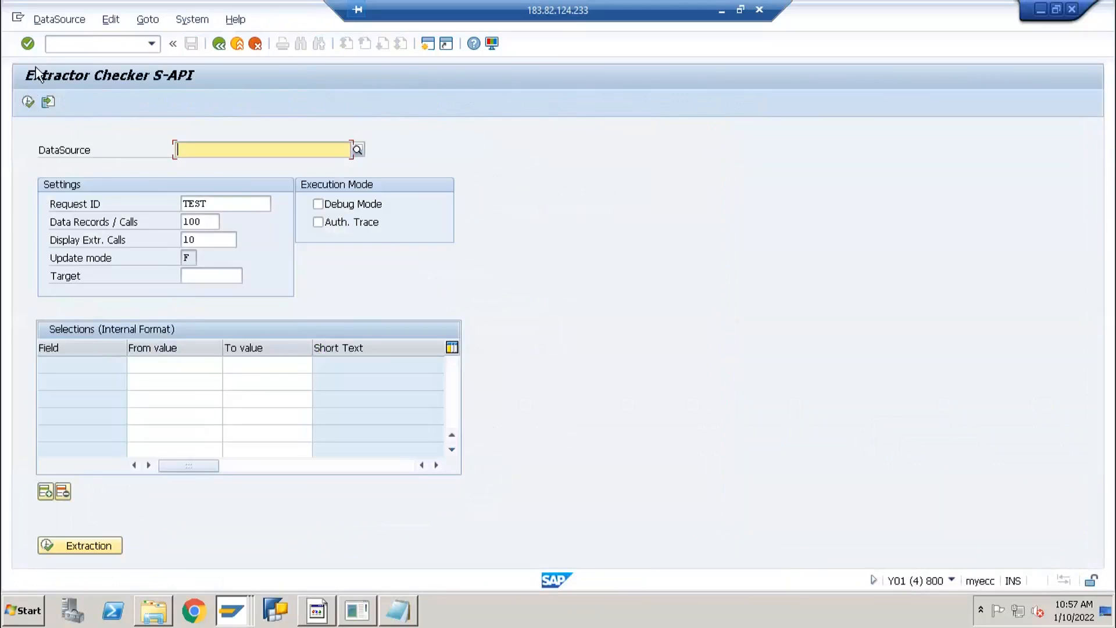
Enter DataSource 0MAT_PLANT_TEXT in the Extractor Checker and run the extraction with the default settings.
type("RSA3")
double_click(197, 150)
key("BackSpace")
type("0m")
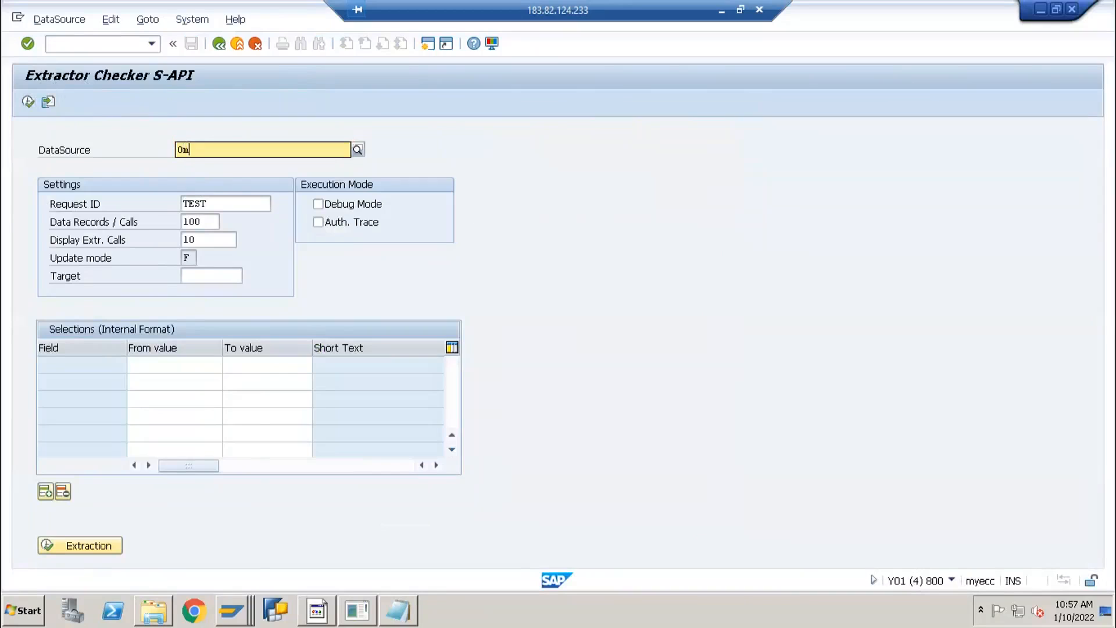
type("at_pl")
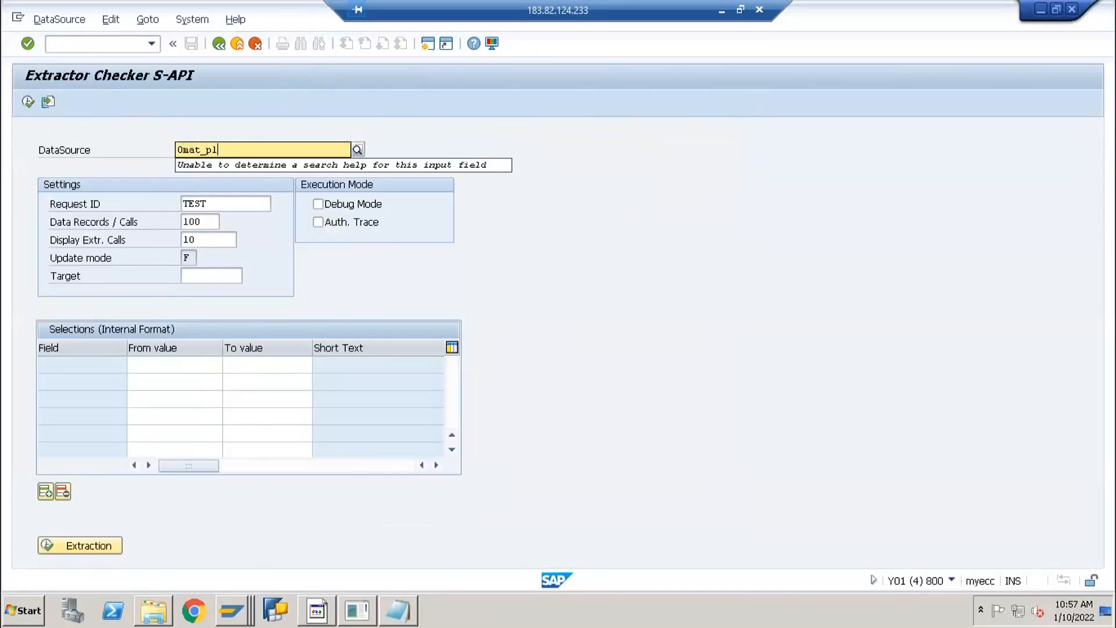
type("ant_text")
key("Return")
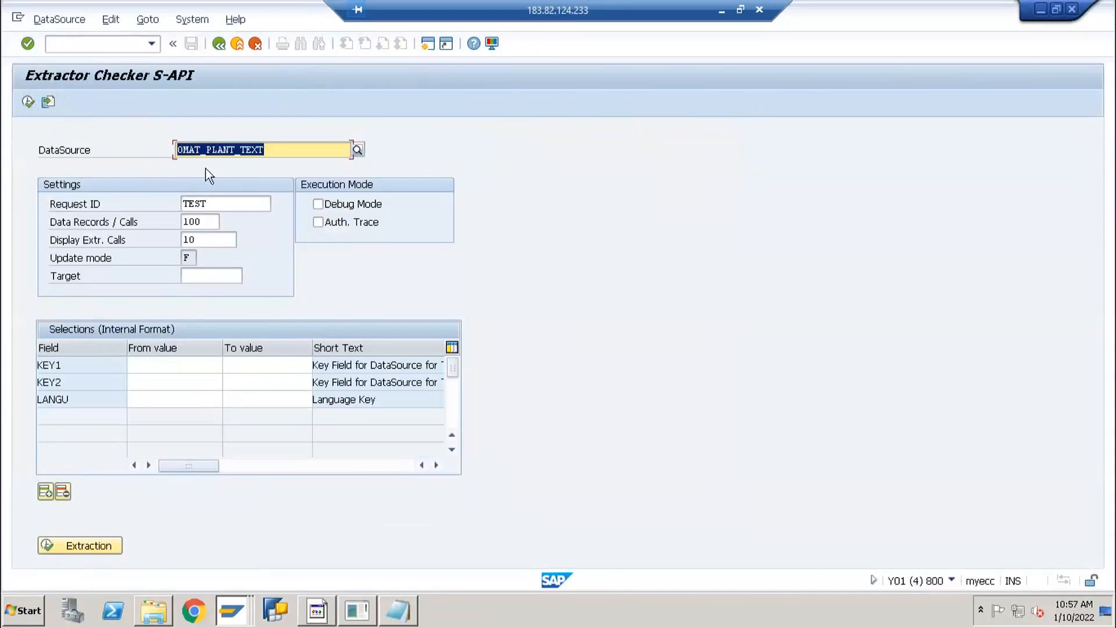
left_click(304, 150)
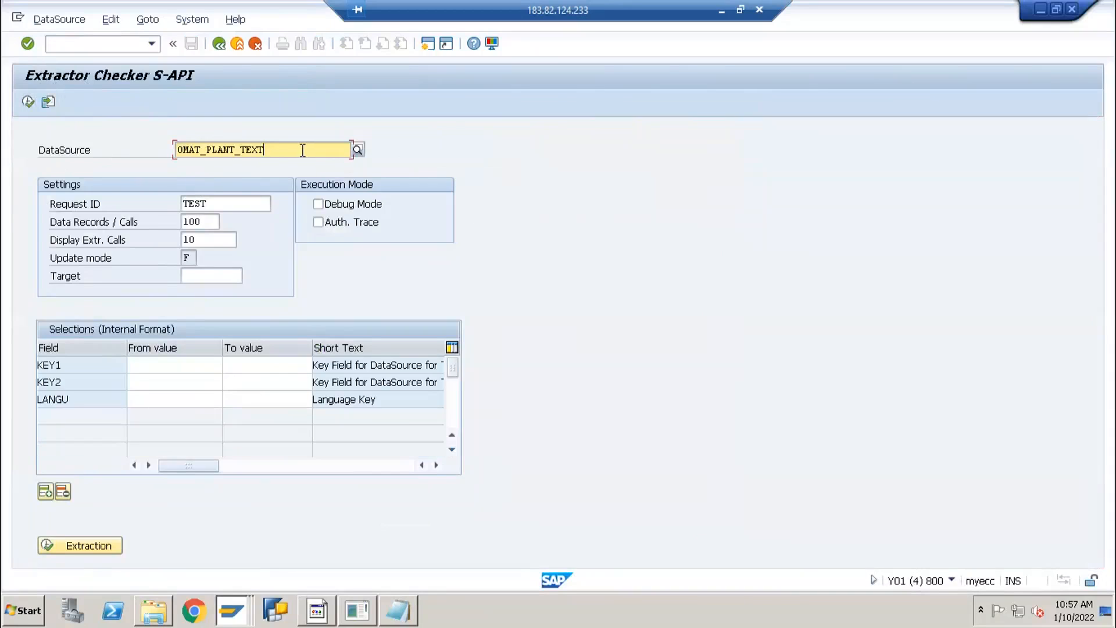
left_click(89, 548)
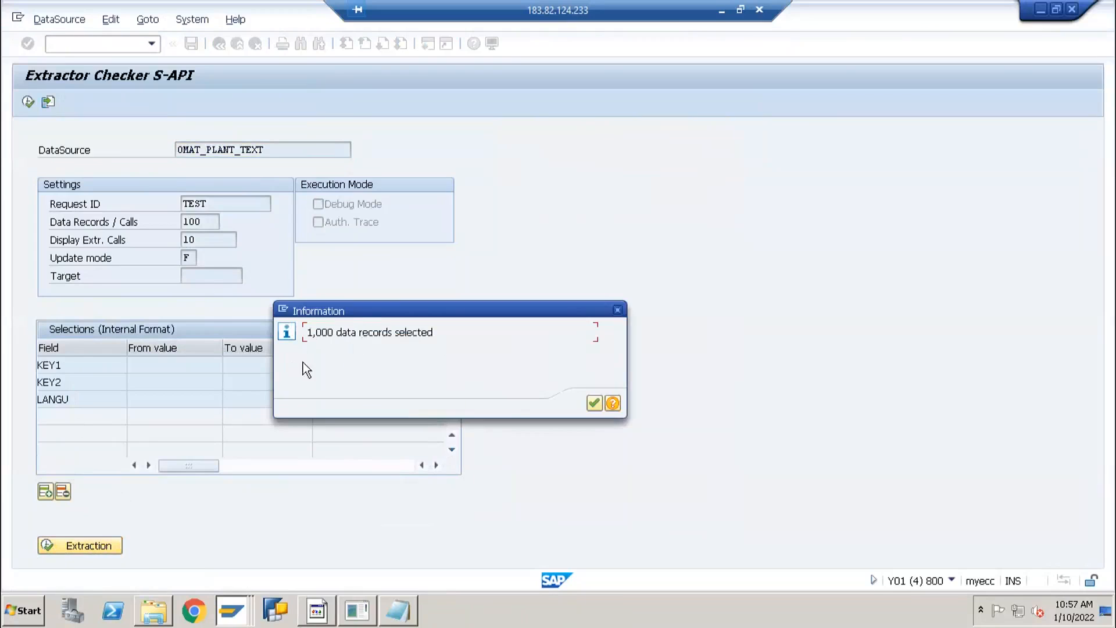
Close the extraction message and look through the 0MAT_PLANT_TEXT records of the first data package in the ALV grid.
left_click(594, 403)
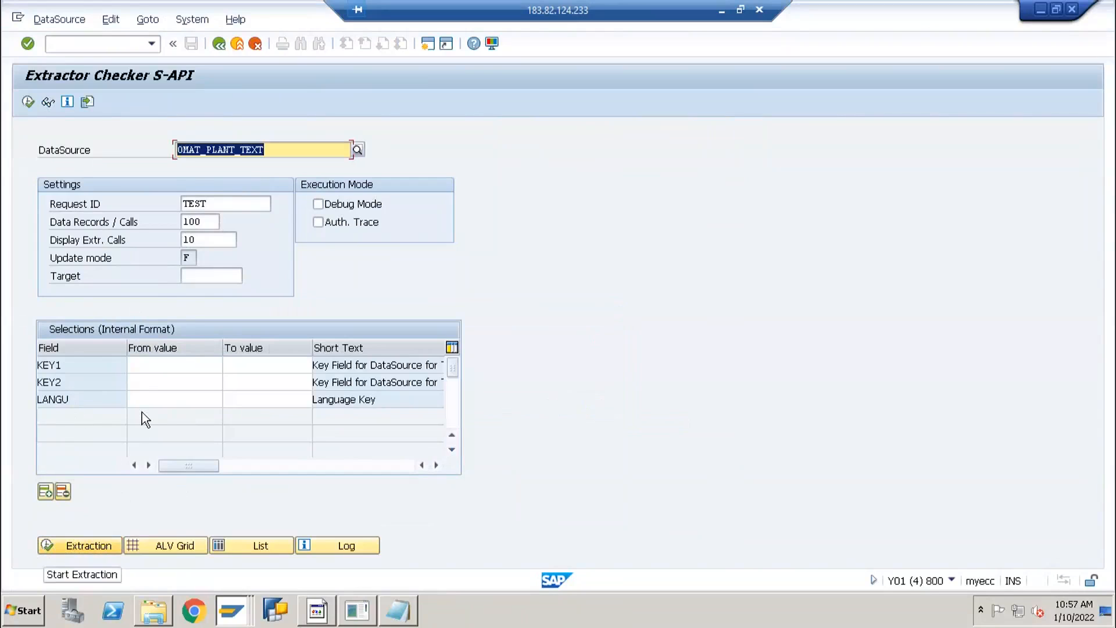
left_click(165, 545)
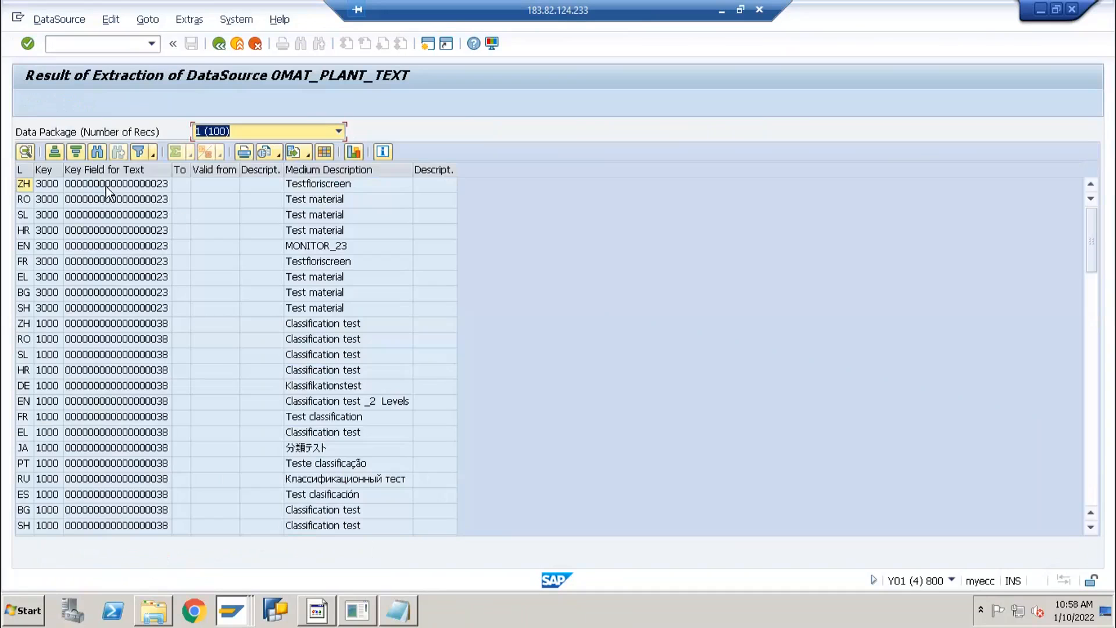
scroll(114, 298, "down", 15)
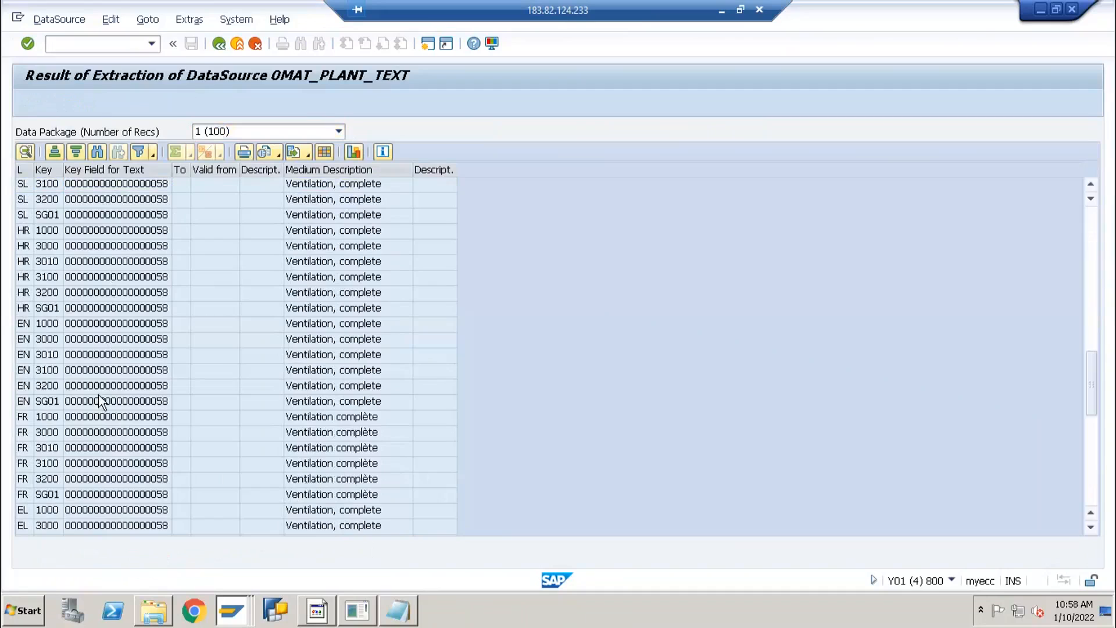
scroll(100, 401, "up", 15)
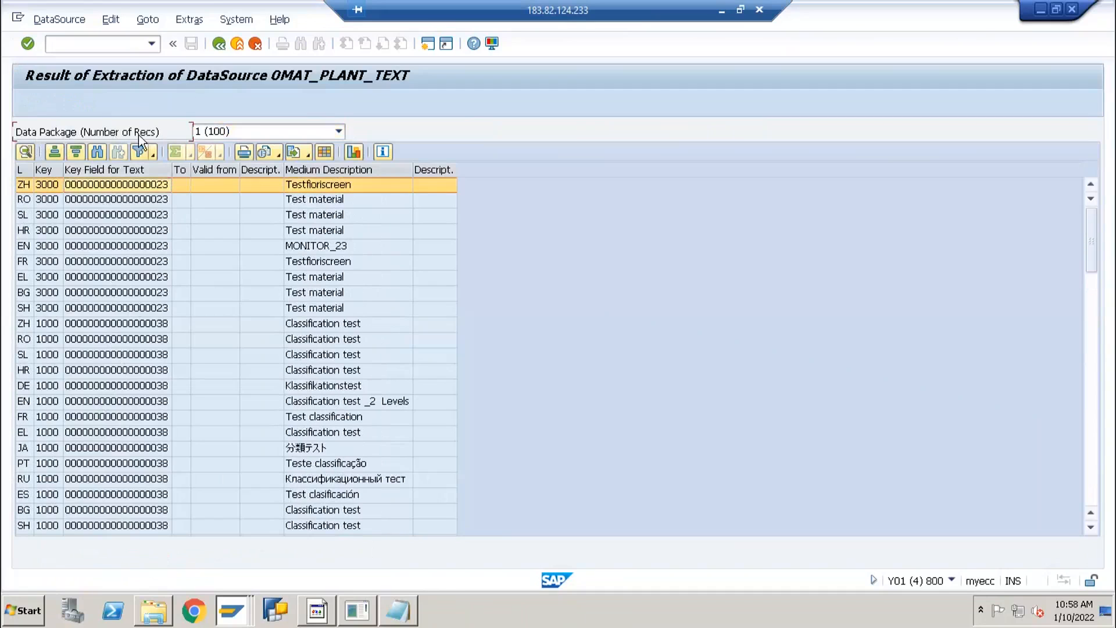
Examine the list of data packages in the extraction result and return to the Extractor Checker.
left_click(224, 133)
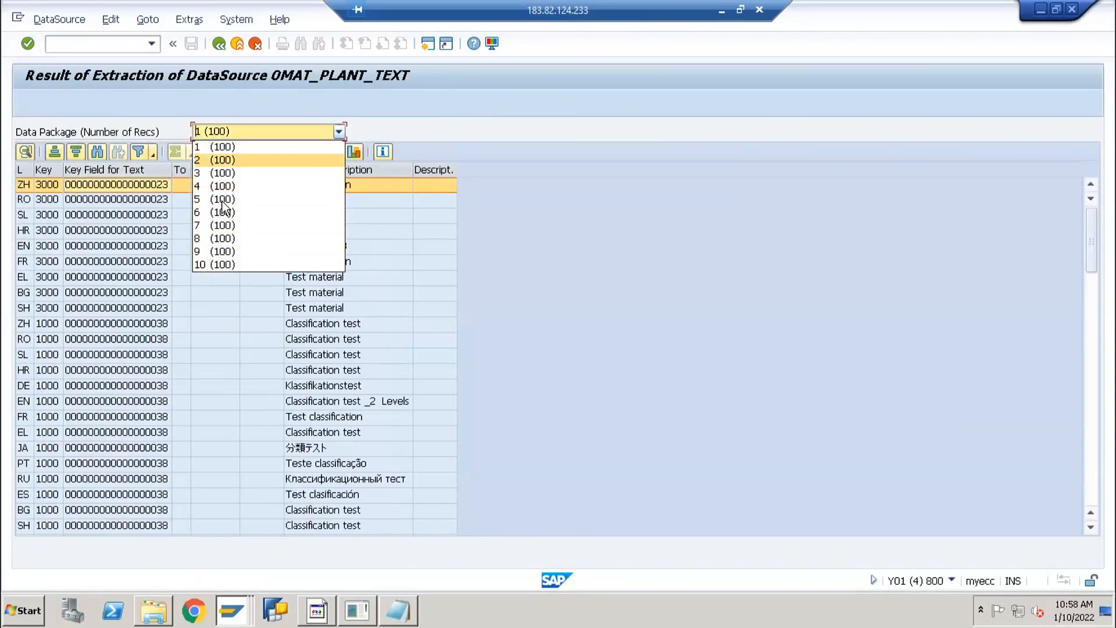
left_click(121, 236)
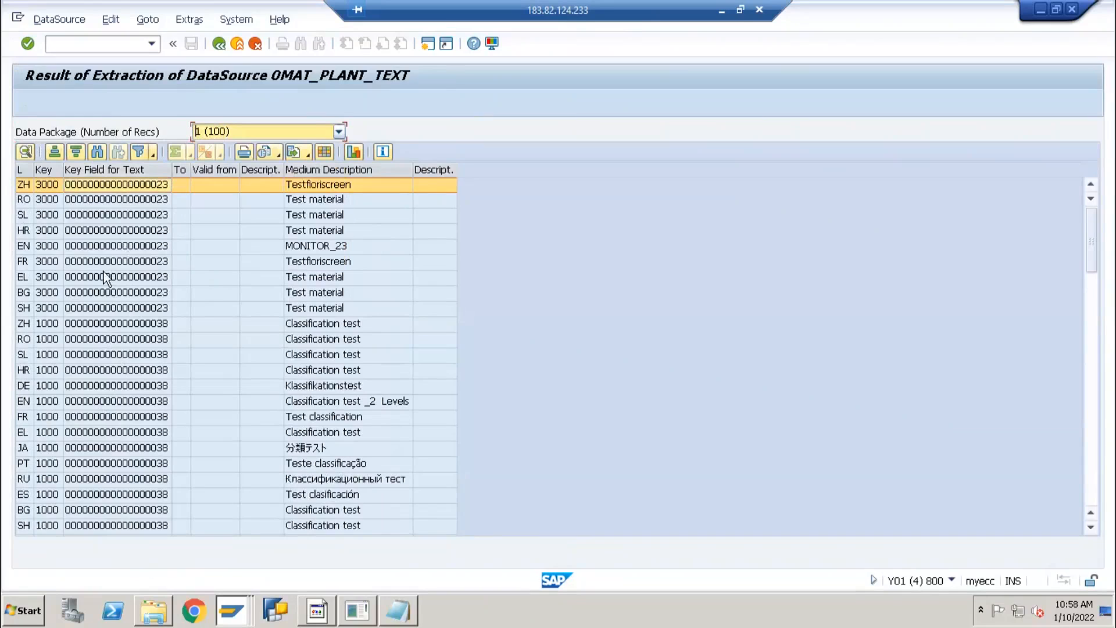
left_click(228, 135)
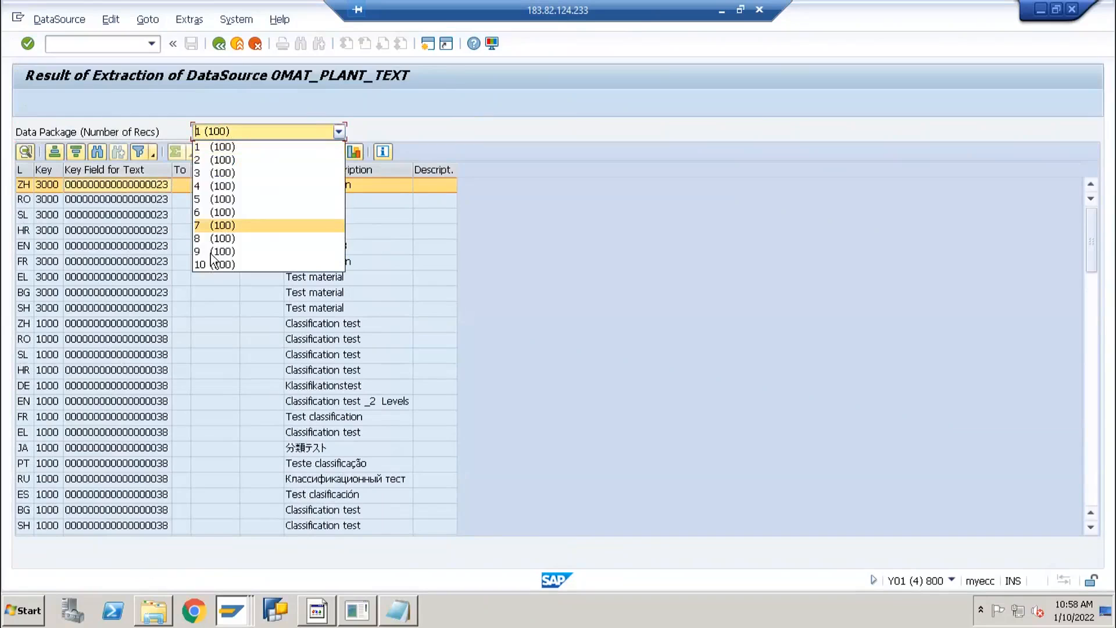
left_click(139, 245)
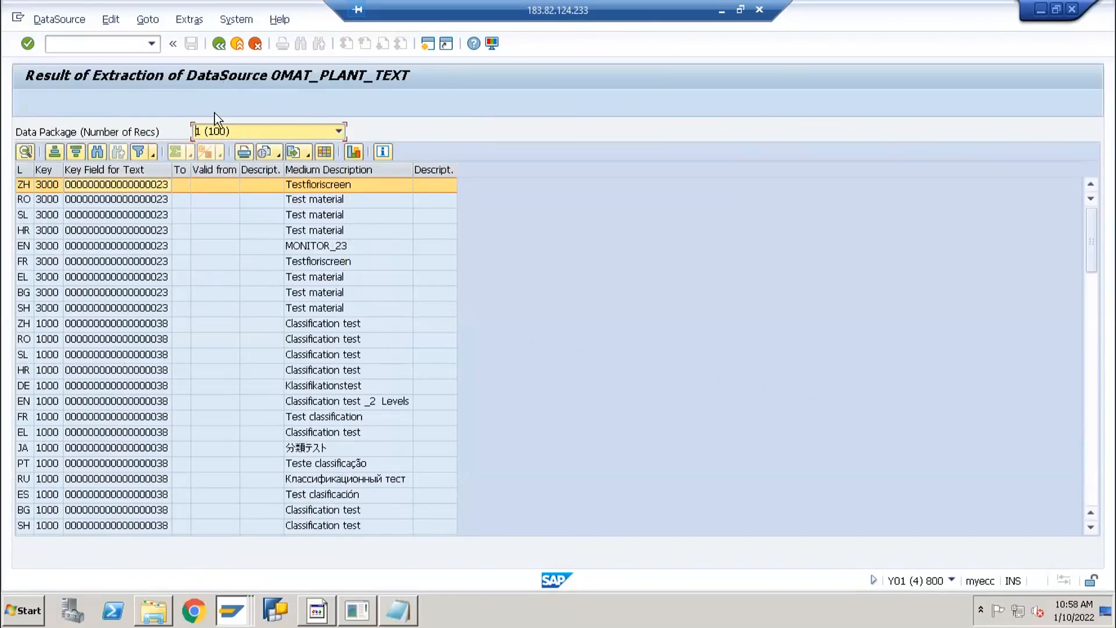
left_click(219, 49)
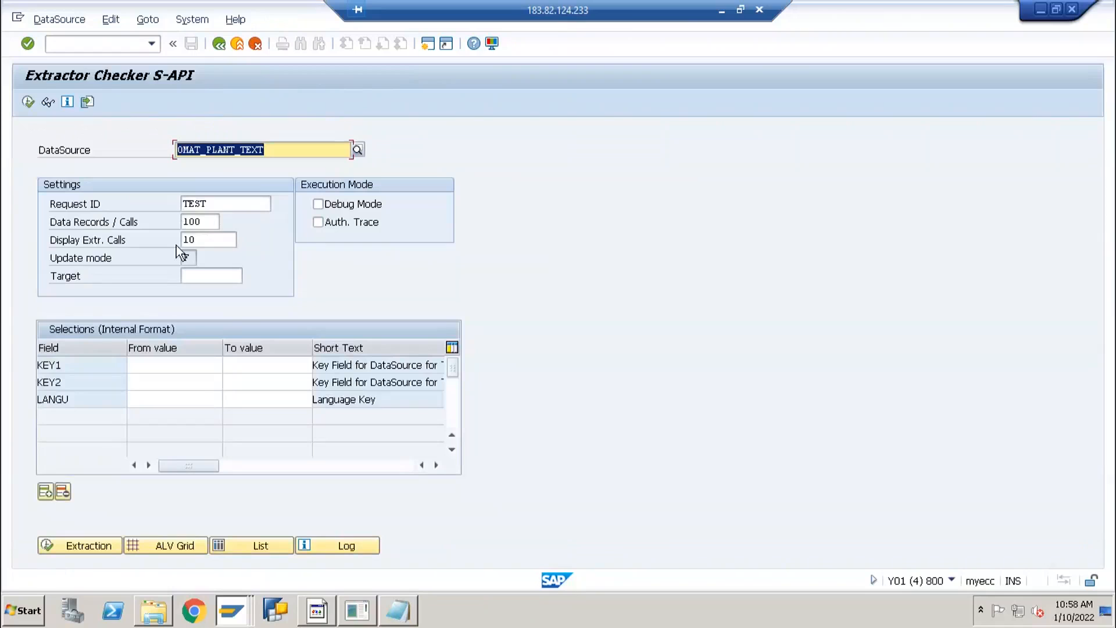
Compare the Data Records / Calls and Display Extr. Calls settings with the data packages in the ALV grid, and return to the settings.
left_click(205, 239)
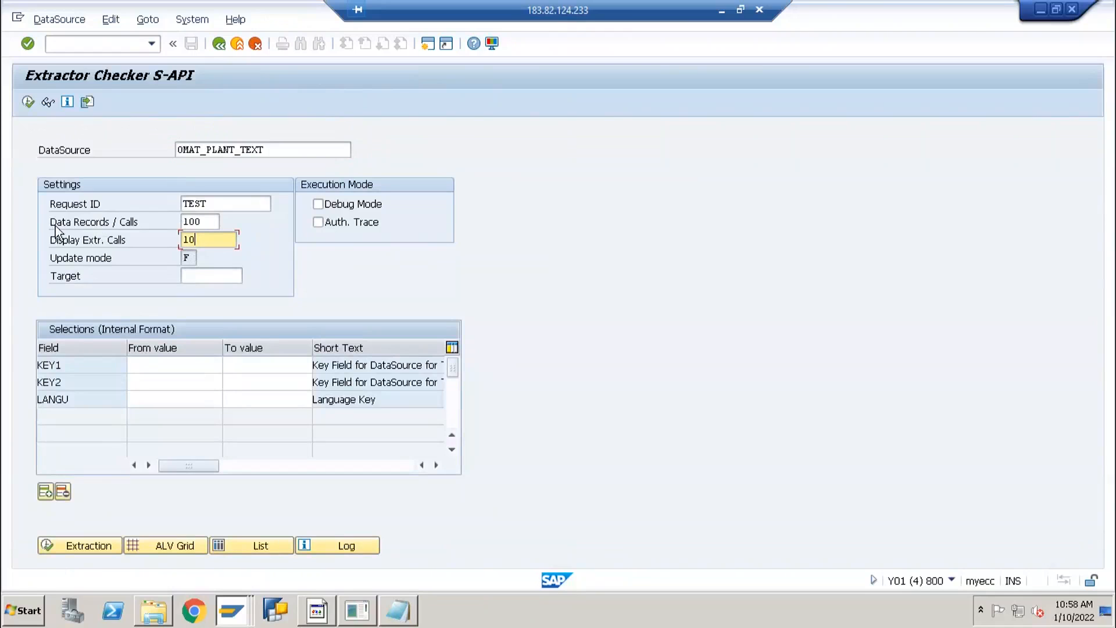
left_click(195, 221)
key("shift+Home")
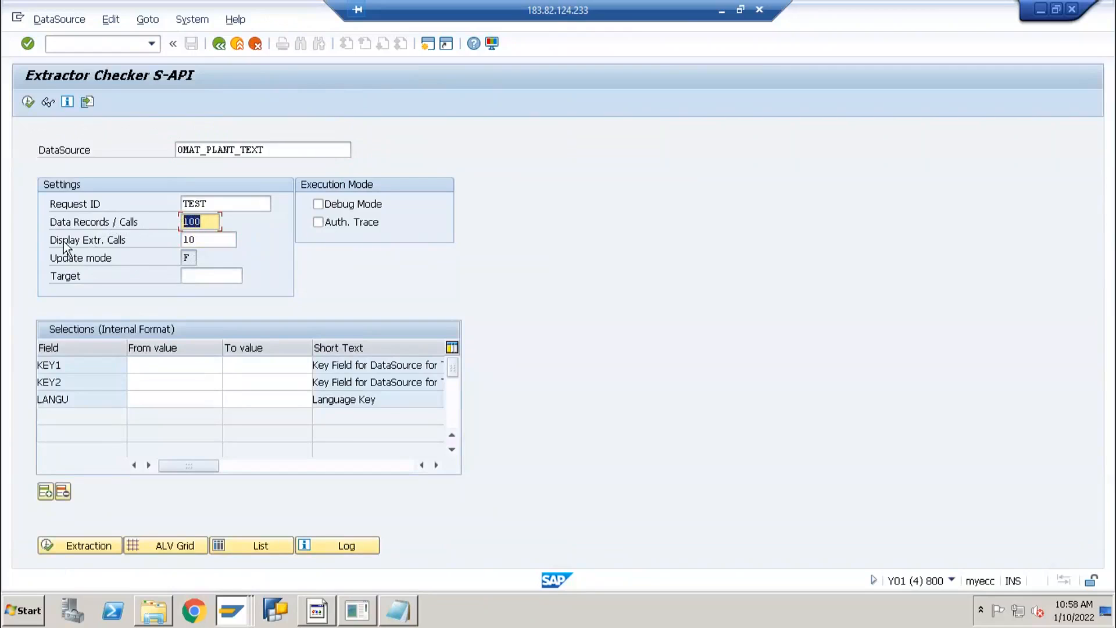
left_click(207, 240)
left_click(211, 243)
left_click_drag(206, 226, 174, 222)
left_click(169, 541)
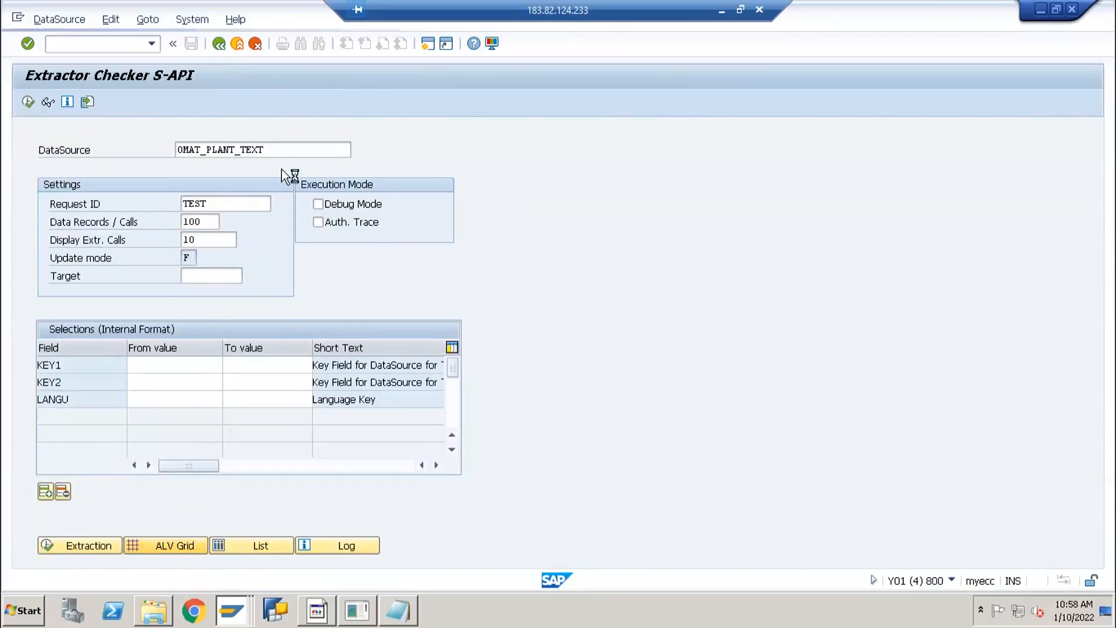
left_click(263, 153)
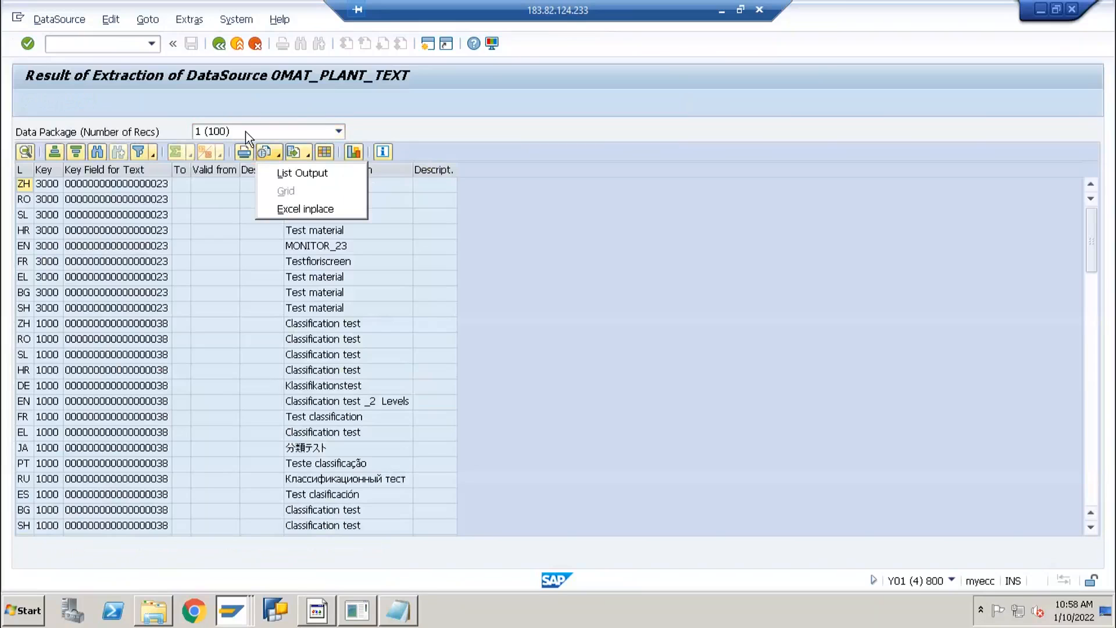
left_click(245, 131)
left_click(108, 212)
left_click(223, 50)
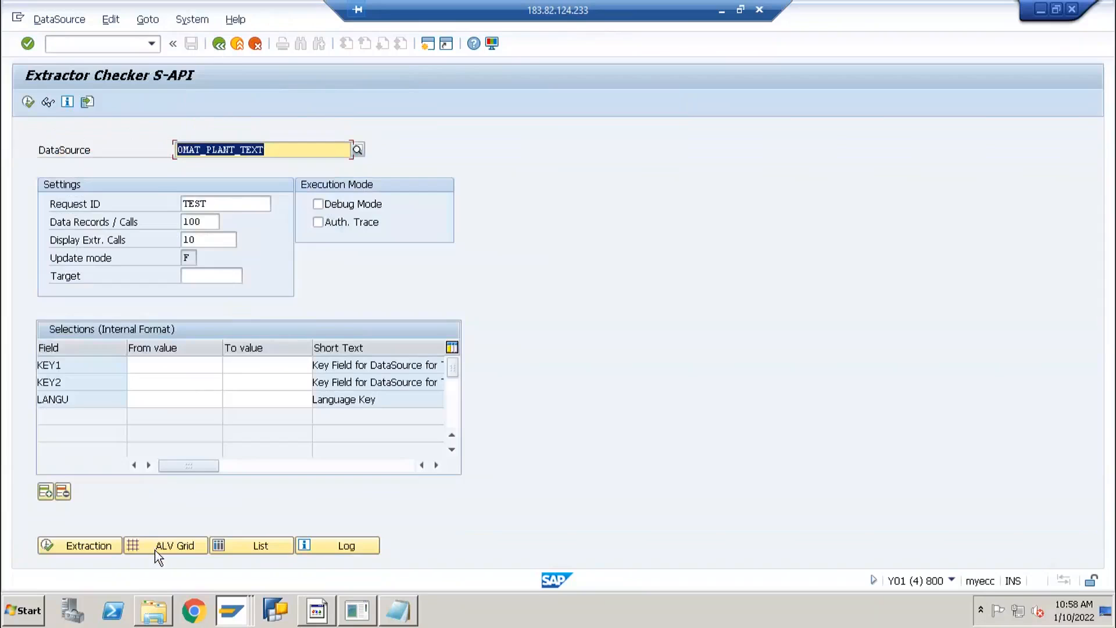
Reopen the ALV grid, look through the records of data package 1 and go back to the Extractor Checker.
left_click(155, 549)
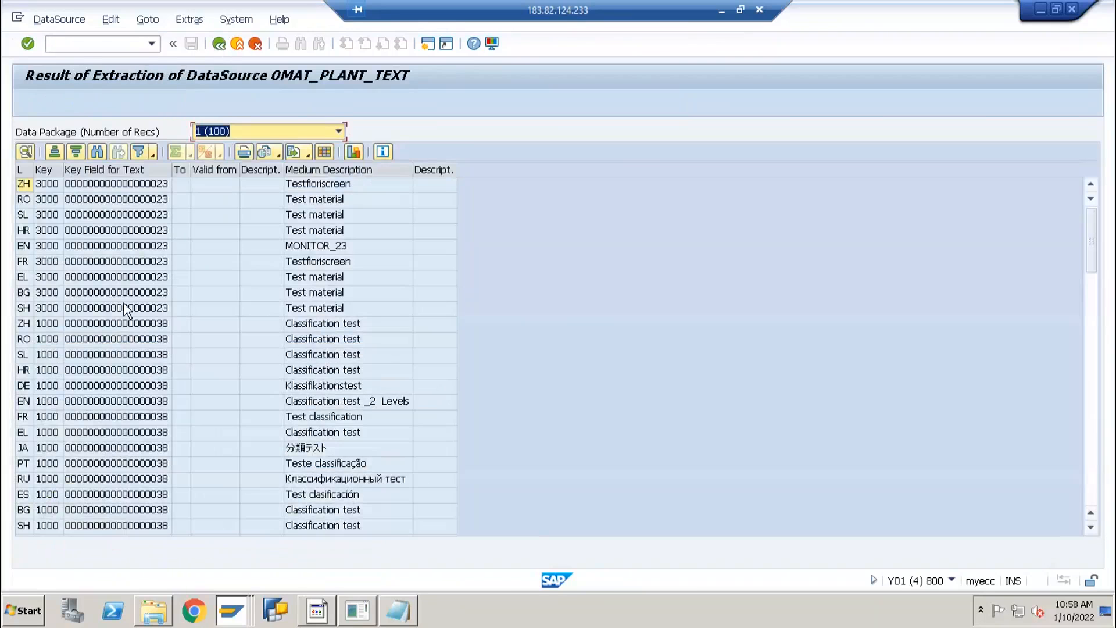
left_click(131, 245)
scroll(130, 323, "down", 11)
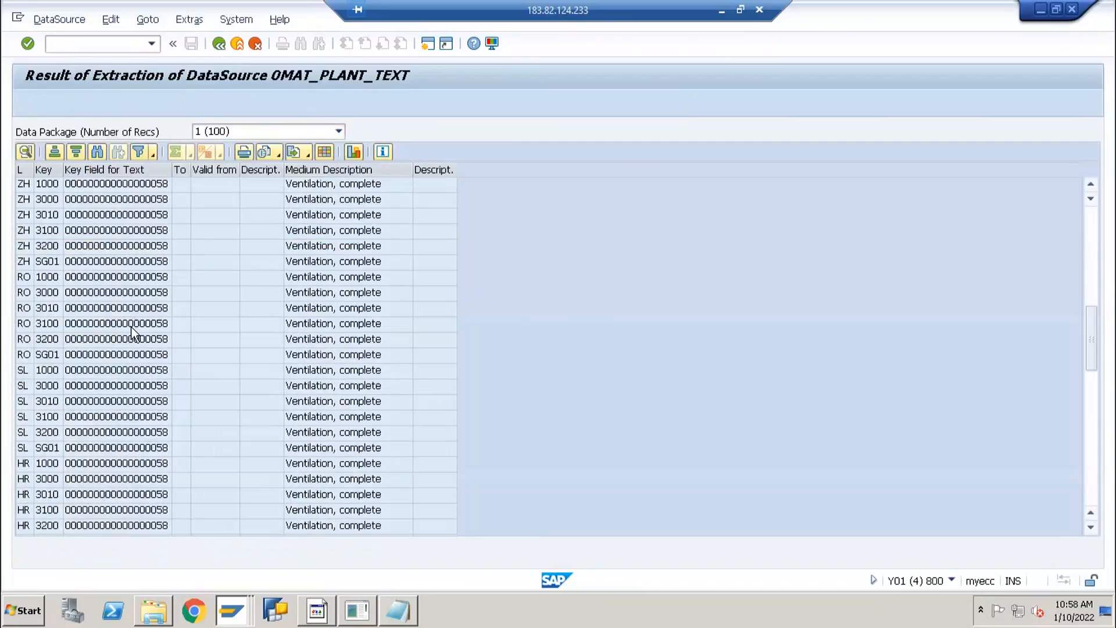
scroll(130, 326, "down", 8)
left_click(338, 132)
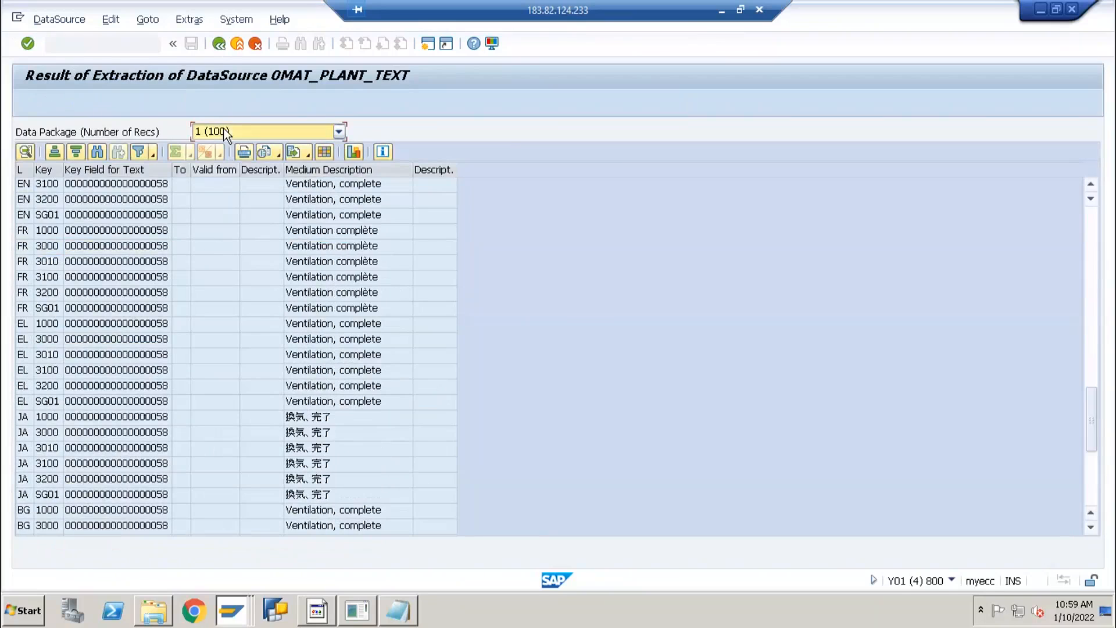
left_click(139, 245)
left_click(218, 43)
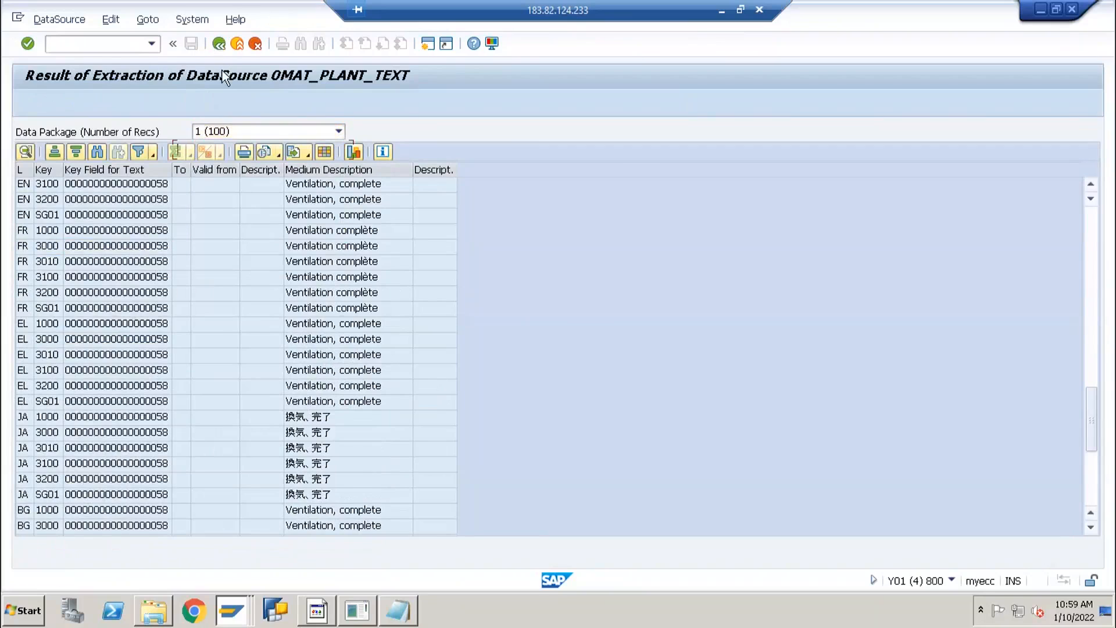
Set Display Extr. Calls to 1 and Data Records / Calls to 900, run the extraction and close its message.
left_click(206, 239)
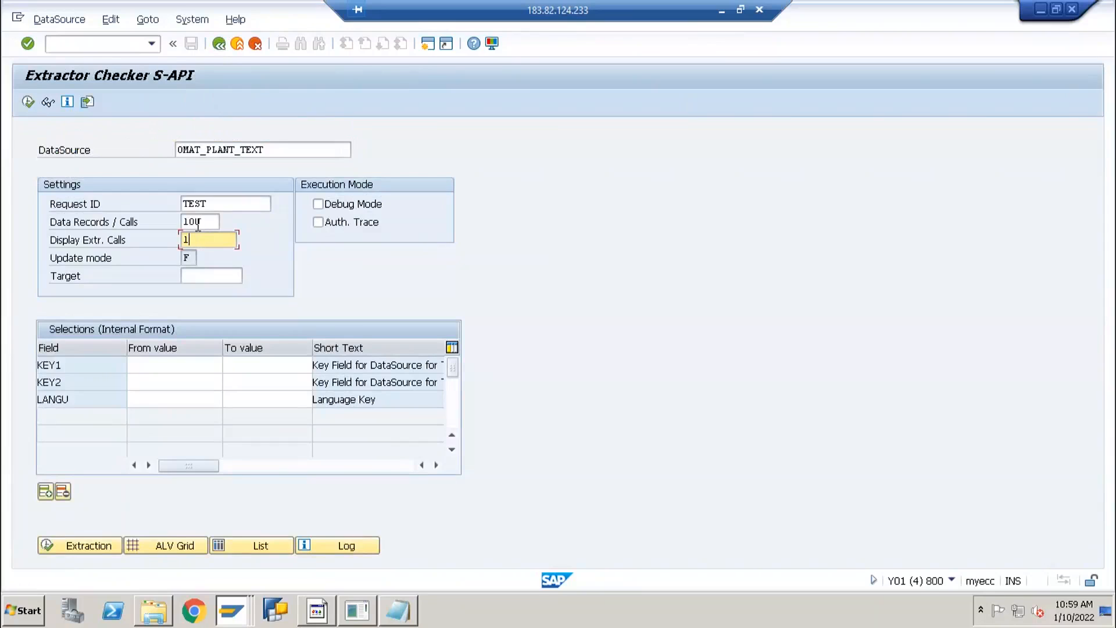
left_click(186, 222)
type("99")
key("BackSpace")
left_click(198, 229)
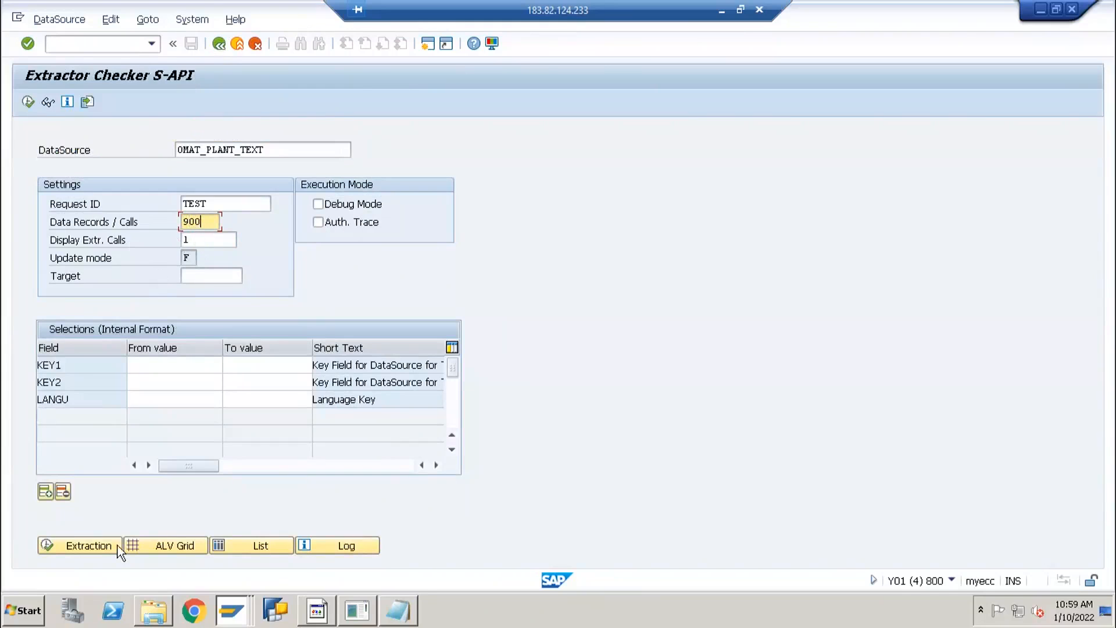
left_click(87, 545)
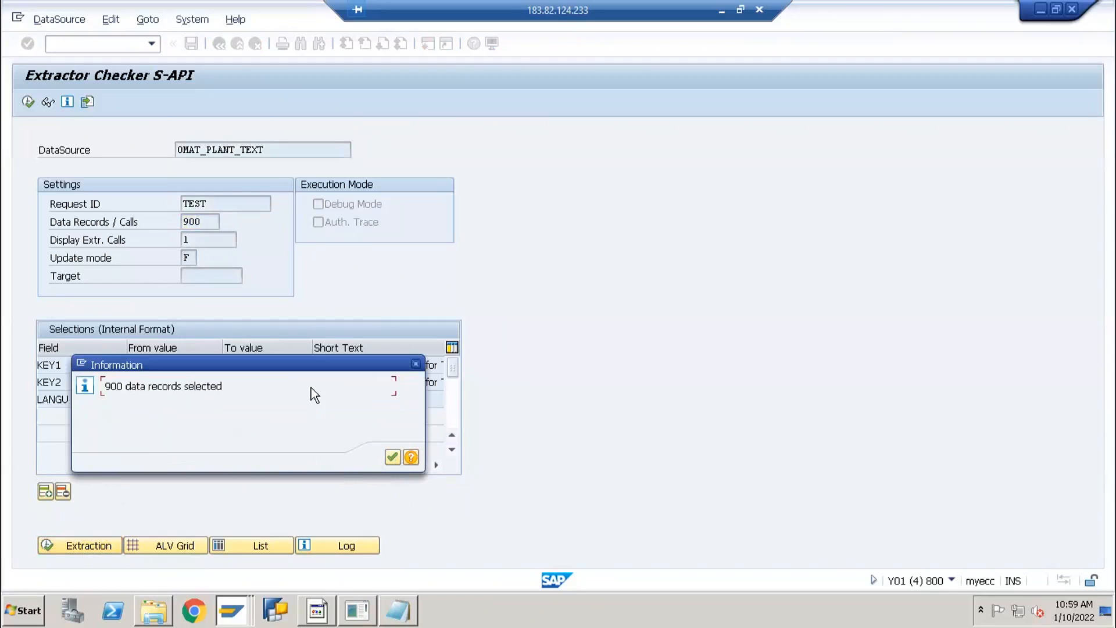
key("Return")
Review the changed call settings, examine the single data package and its records in the ALV grid, and return to the Extractor Checker.
double_click(202, 222)
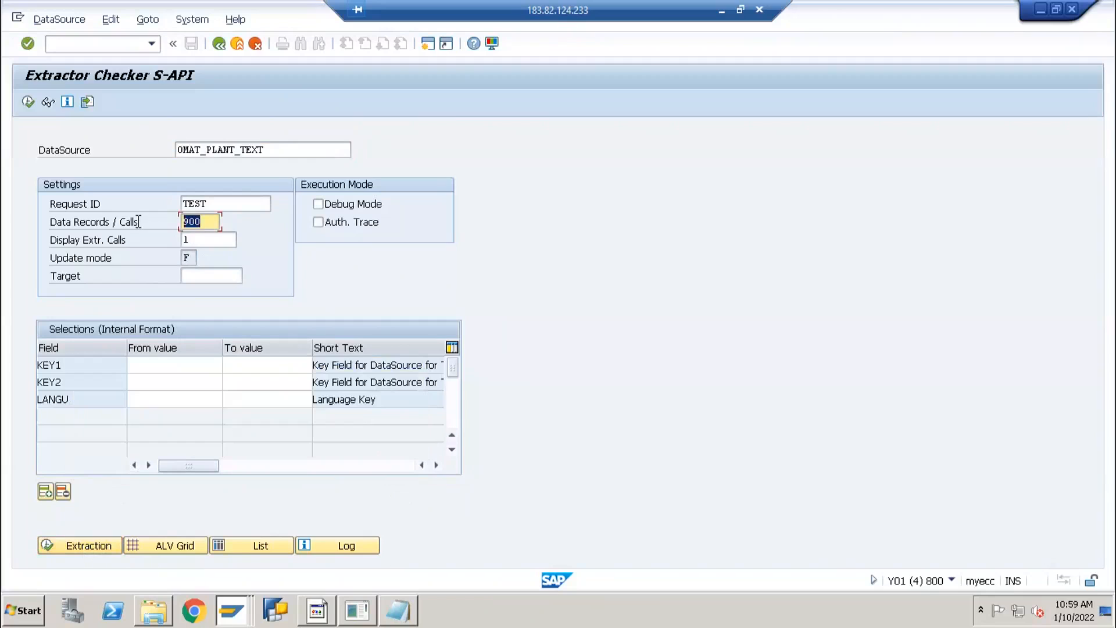
left_click(205, 239)
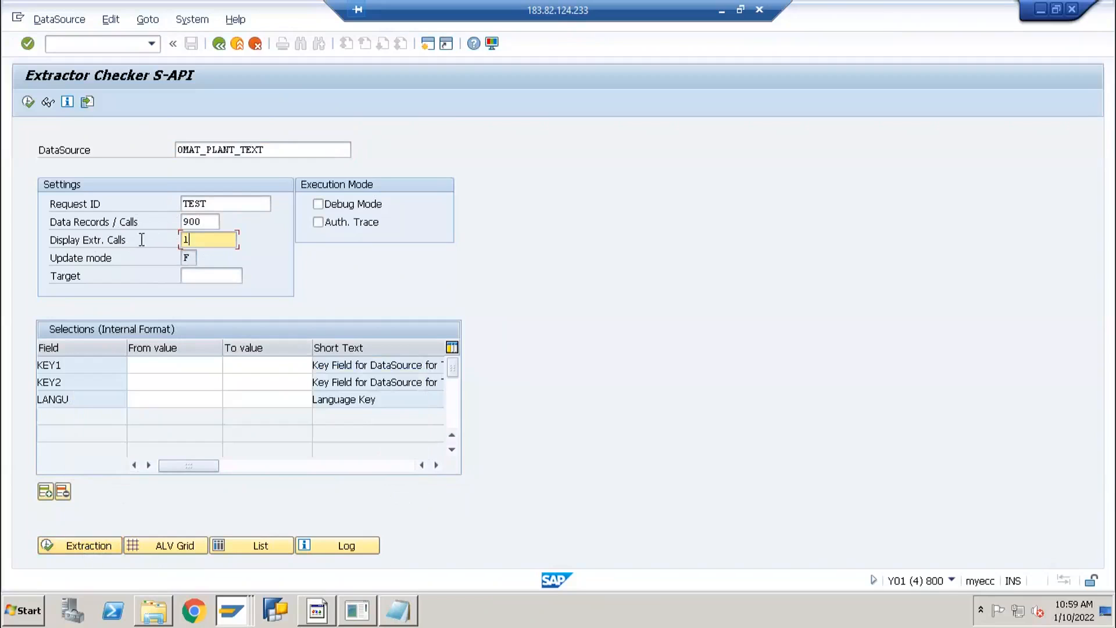
left_click(179, 540)
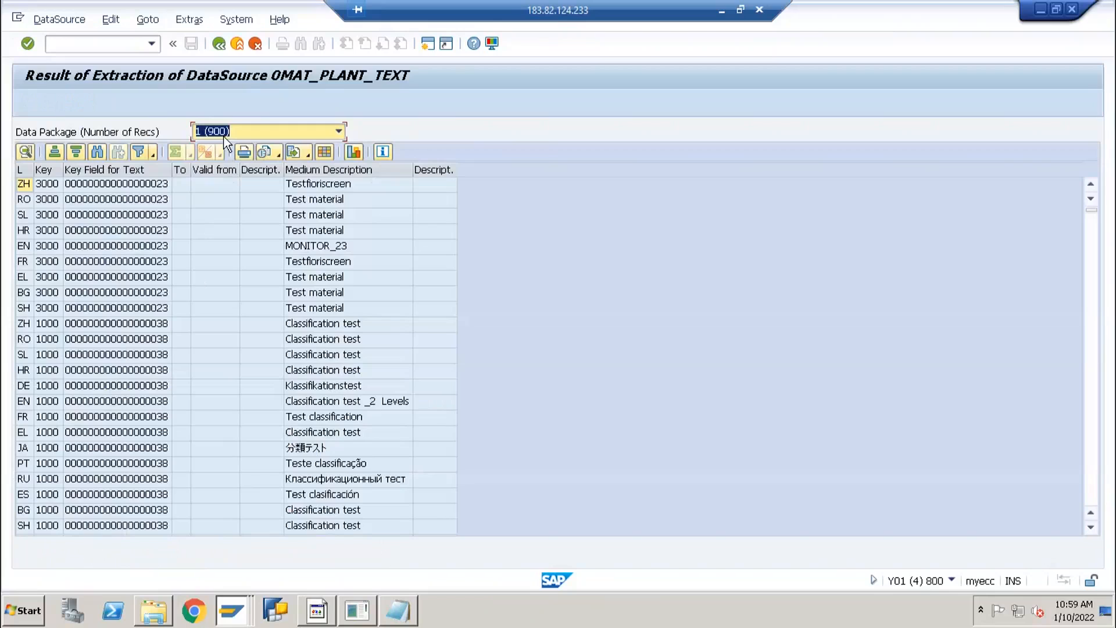
left_click(220, 136)
left_click(180, 259)
left_click(158, 337)
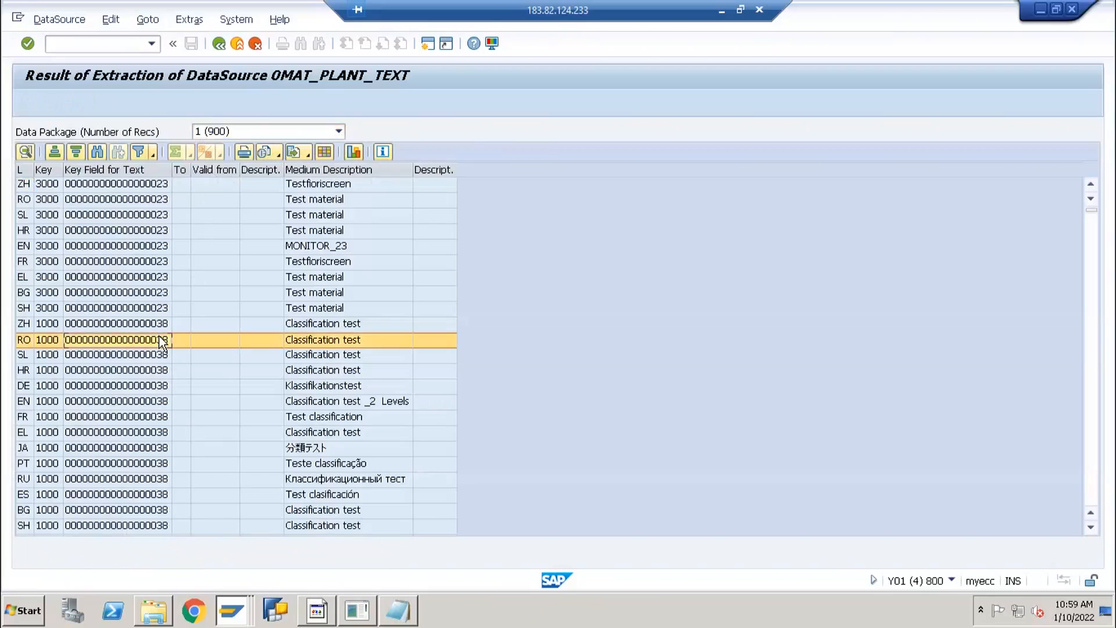
scroll(158, 337, "down", 7)
scroll(159, 338, "down", 11)
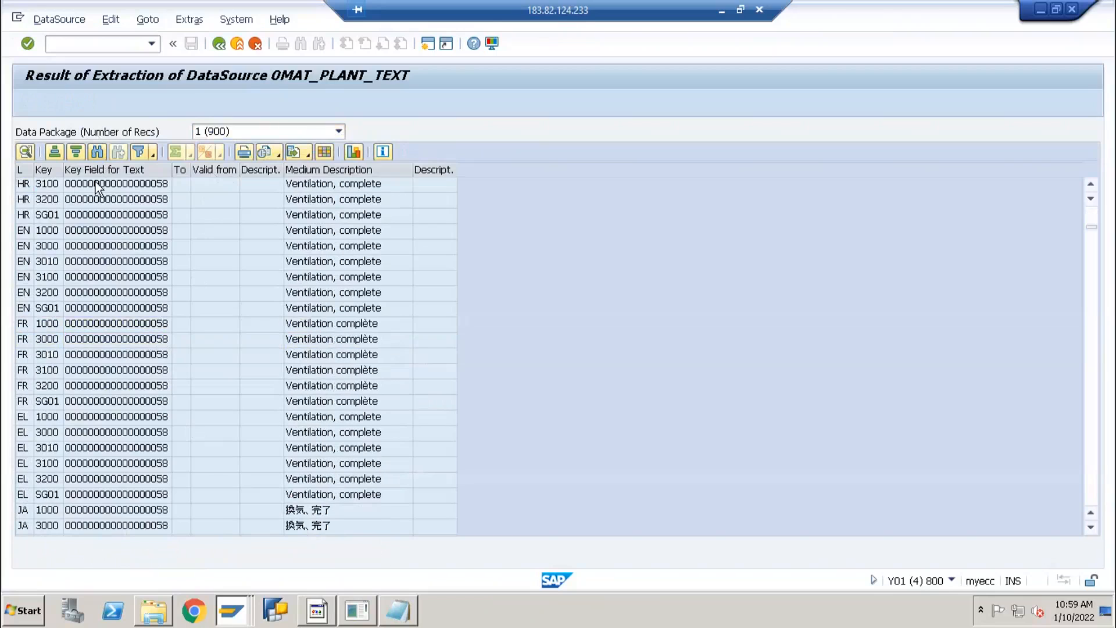
scroll(228, 312, "up", 12)
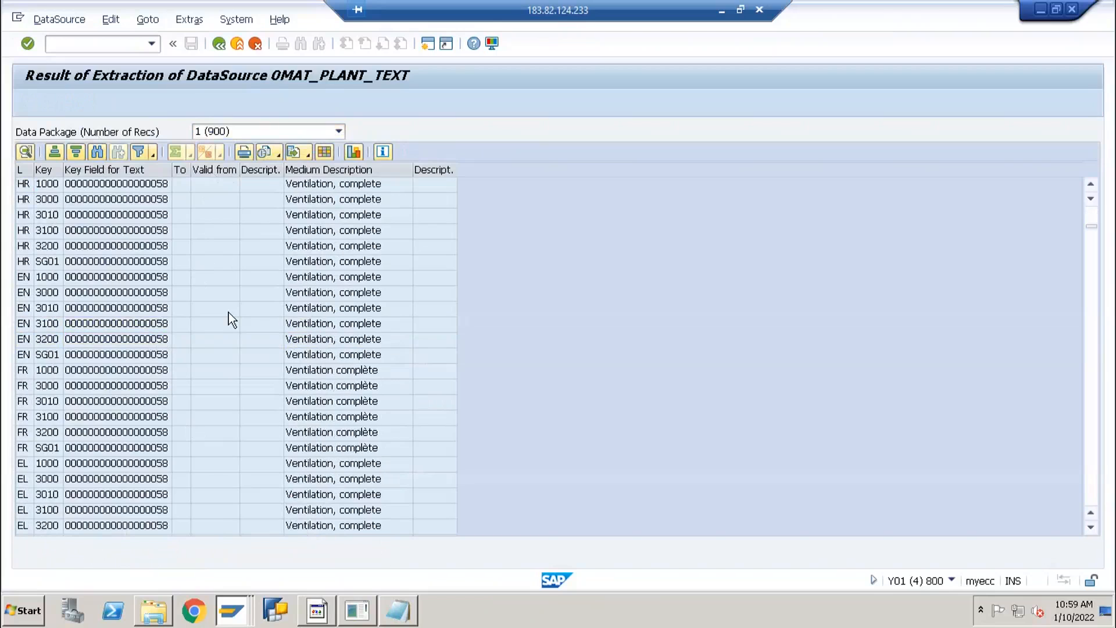
scroll(229, 311, "up", 6)
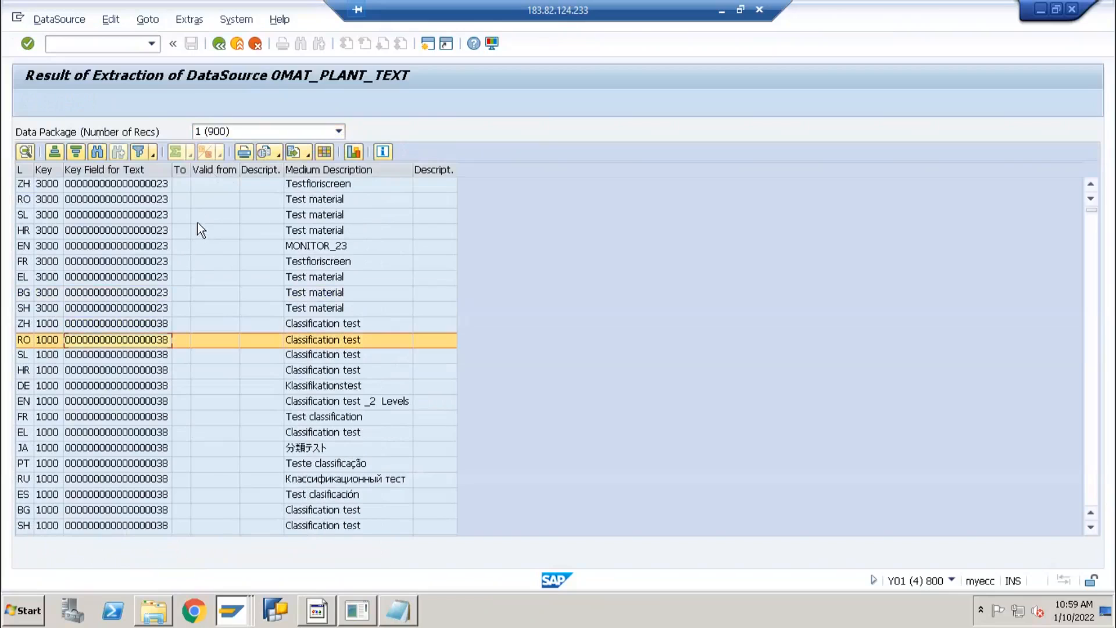
left_click(220, 45)
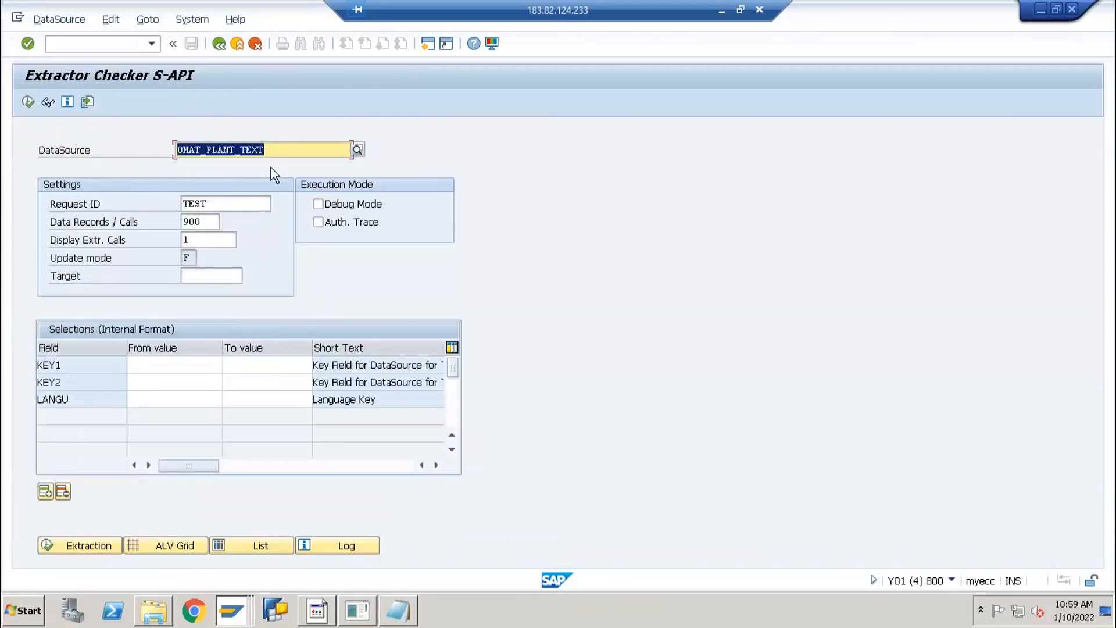
Switch to the Data Warehousing Workbench session, leave it for SAP Easy Access and open transaction rsds.
left_click(280, 151)
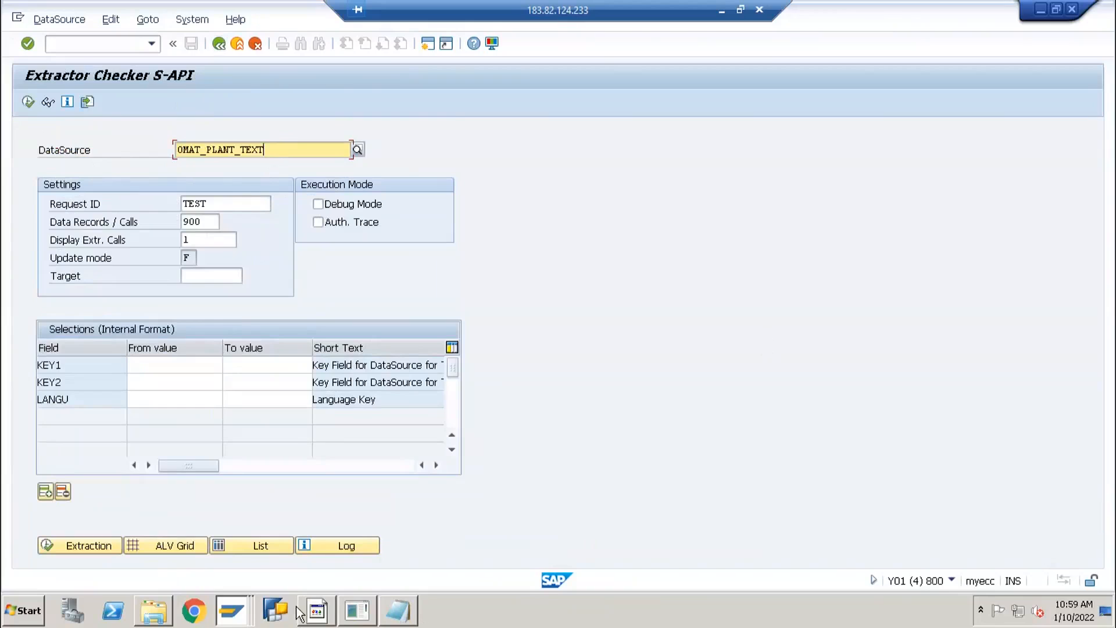
left_click(238, 612)
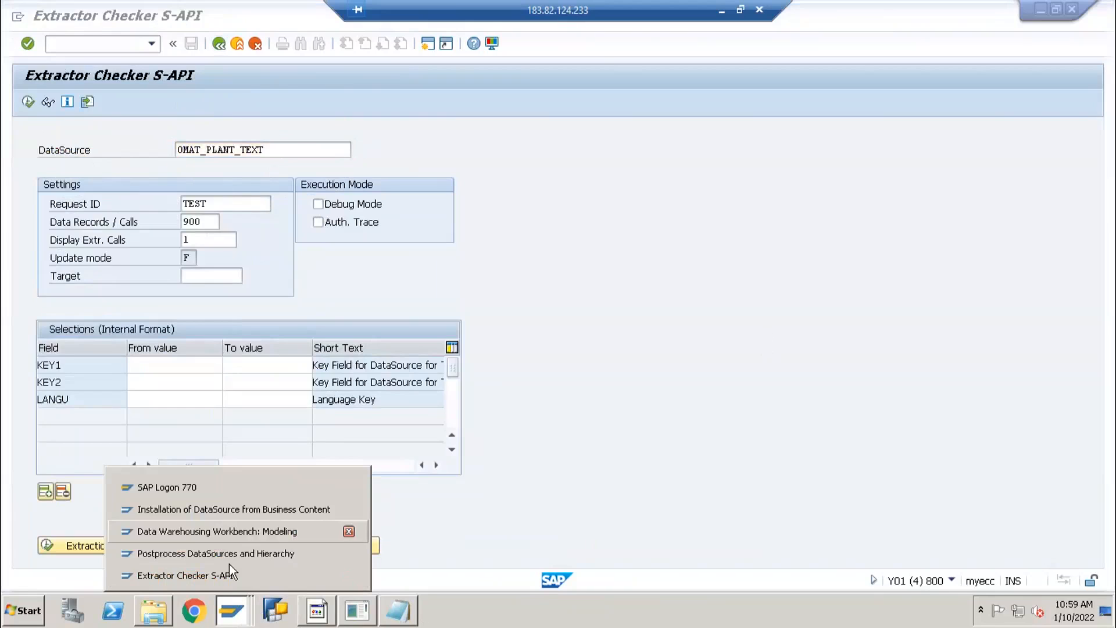
left_click(233, 531)
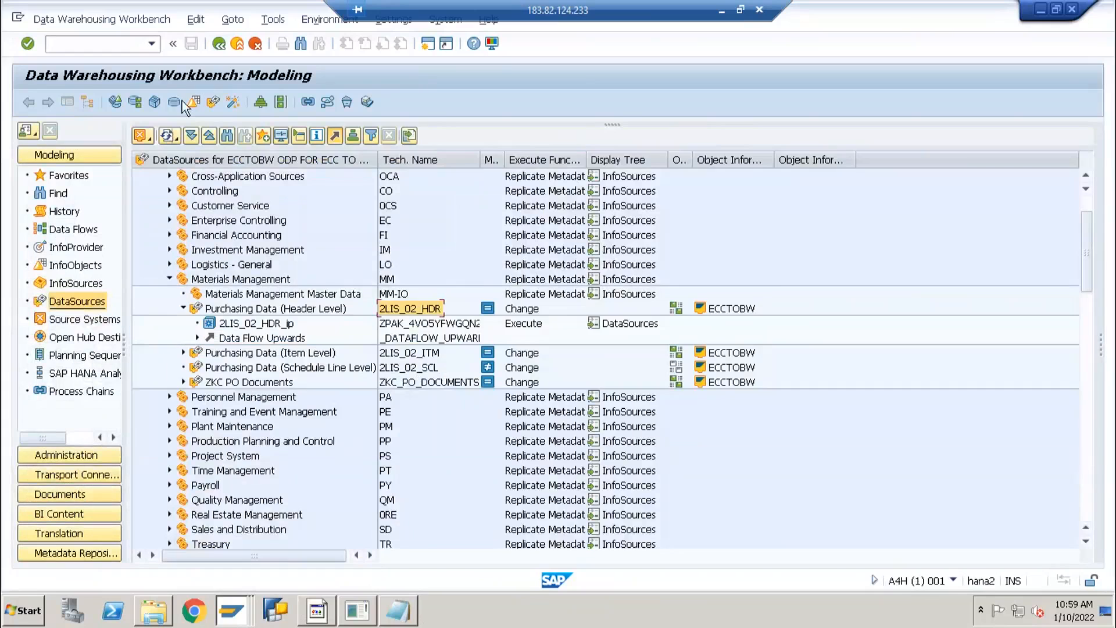
key("shift+F3")
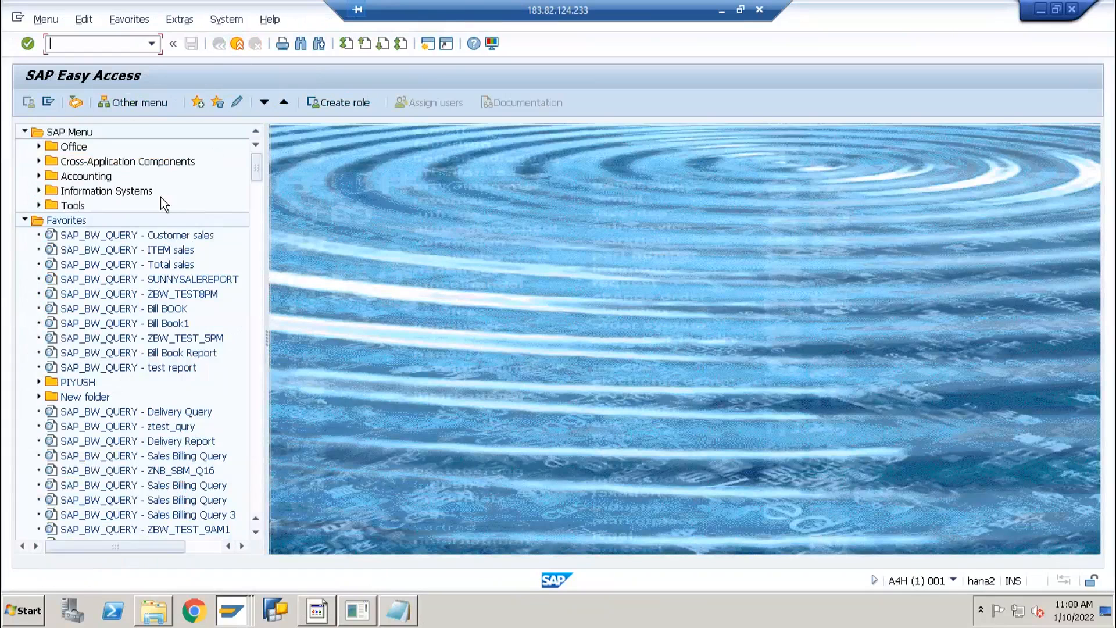
type("rsds")
key("Return")
Switch to Excel and write RSDS in cell E11 of Sheet1.
key("alt+Tab")
left_click(410, 452)
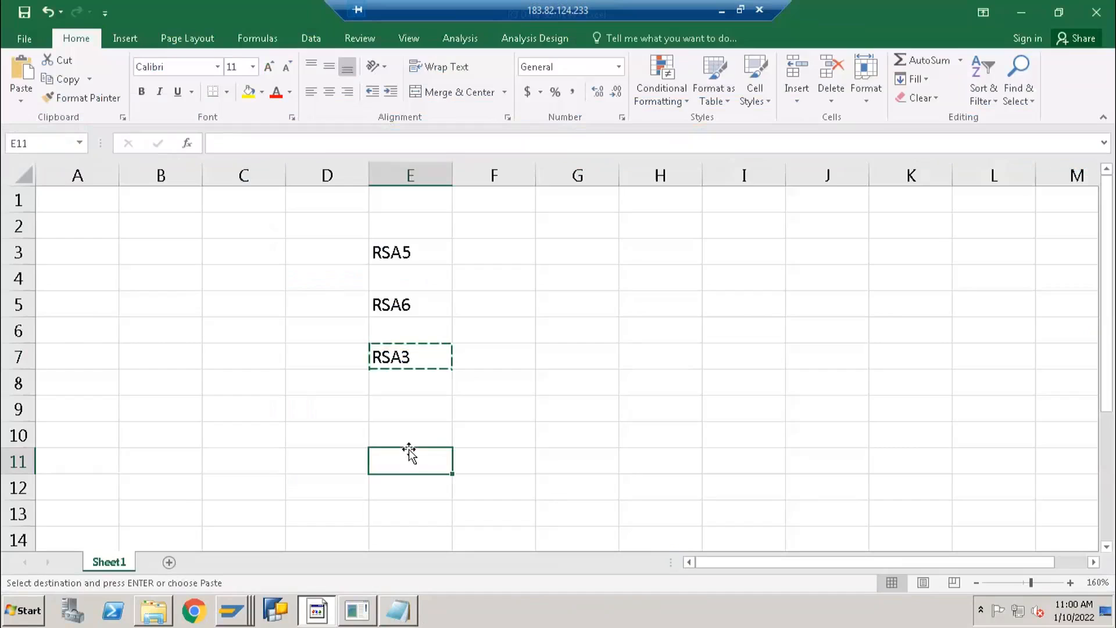
type("RSDS")
key("Return")
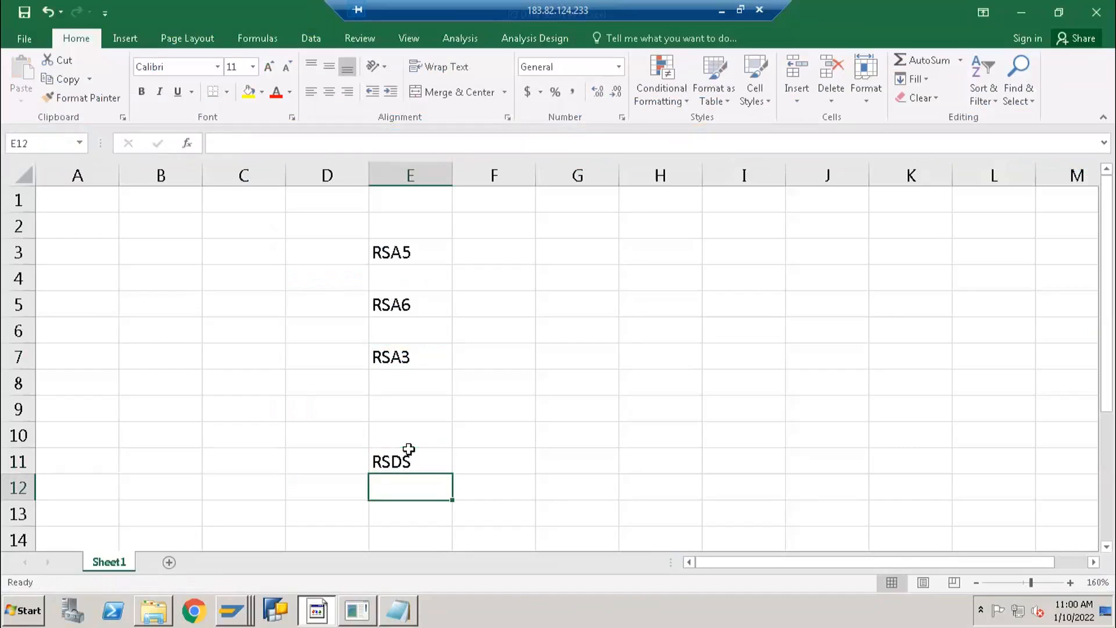
Switch back to SAP Easy Access, open transaction rsds, and pick DataSource 0MAT_PLANT_TEXT with source system NEWECC800 using the search pattern 0mat_pl*.
key("alt+Tab")
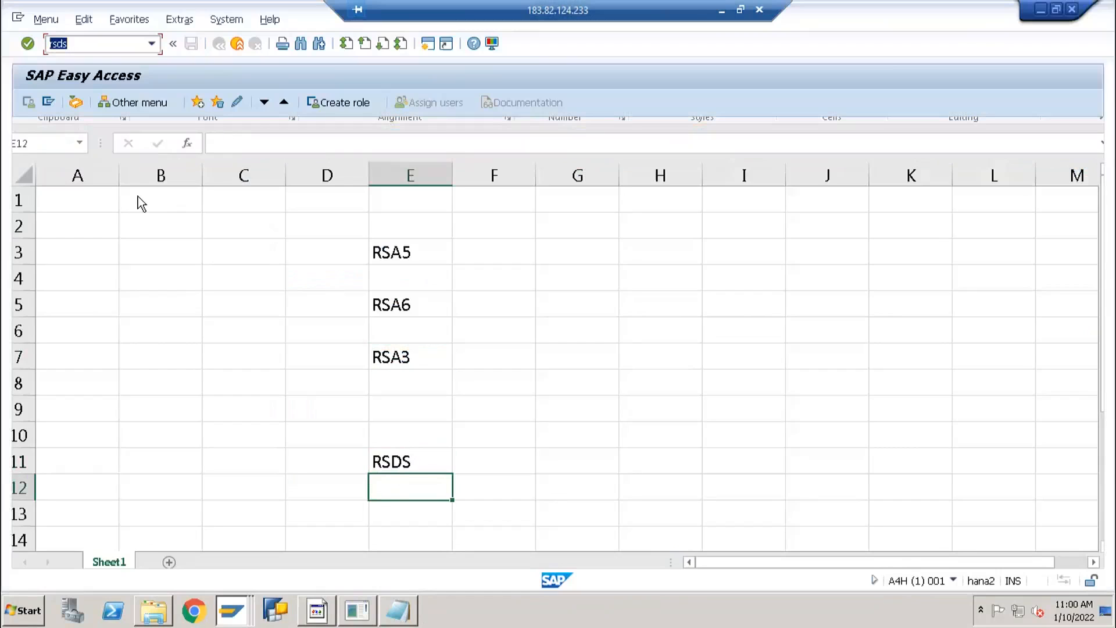
key("Return")
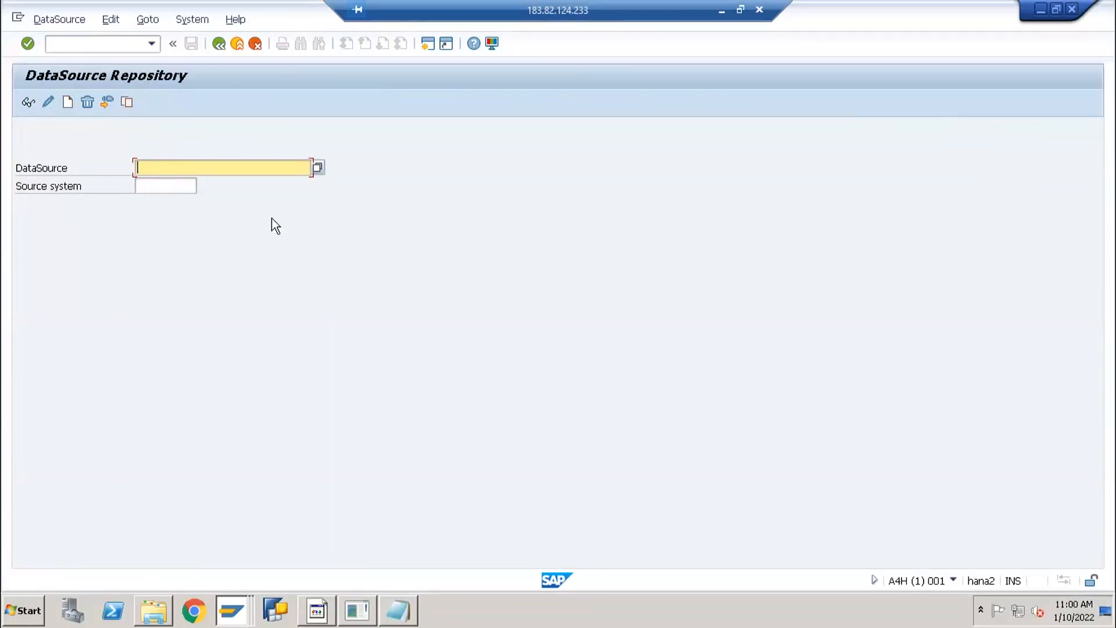
left_click(161, 170)
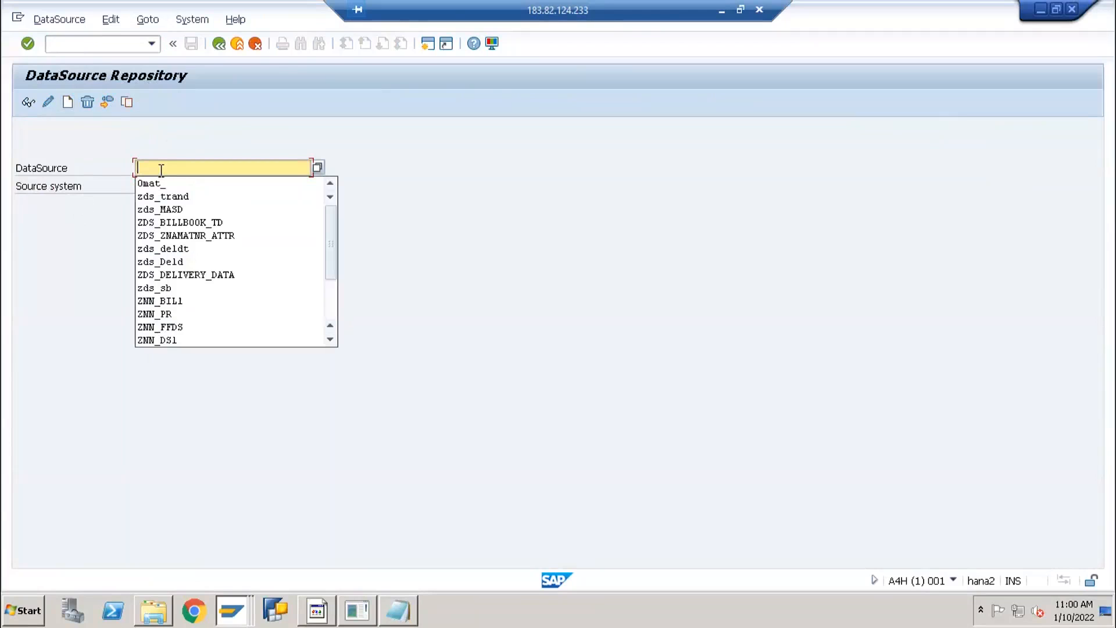
type("0mat_pl*")
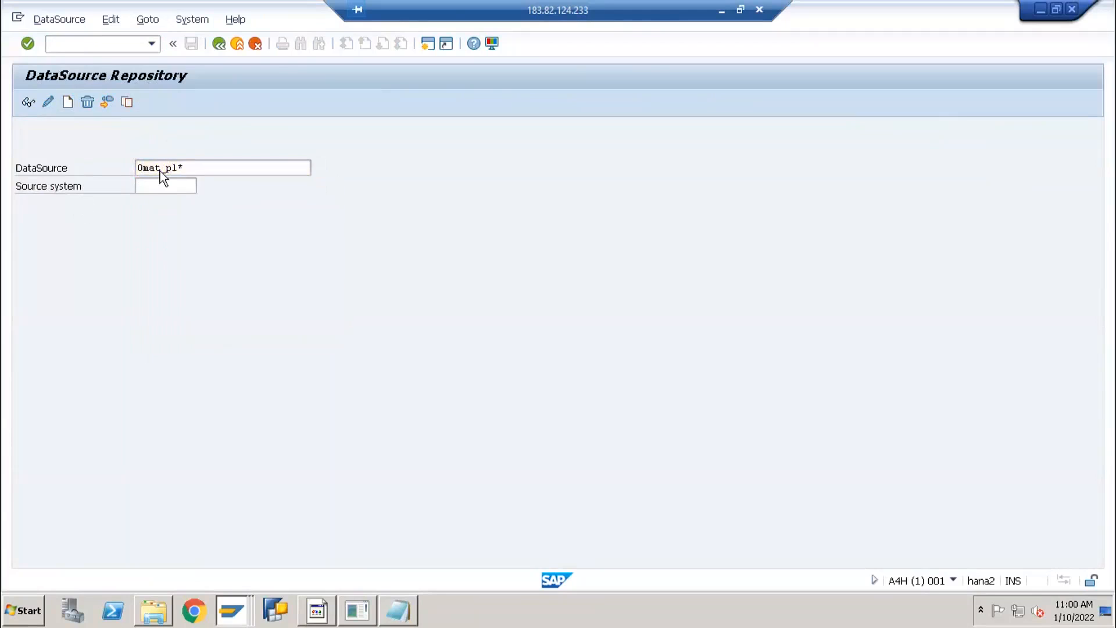
key("F4")
left_click(586, 387)
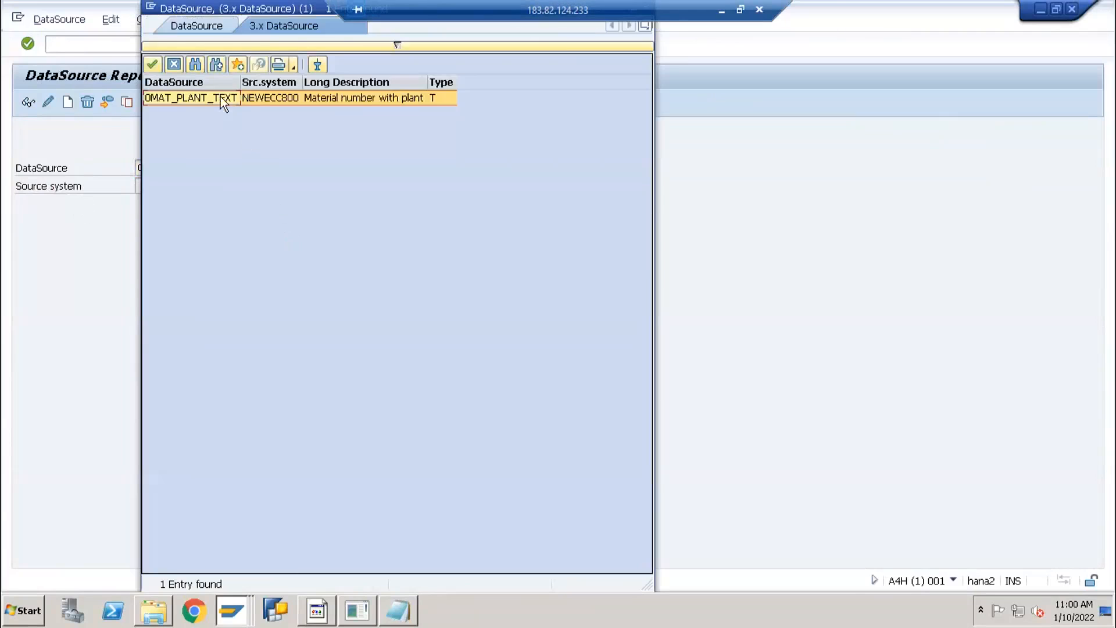
left_click(221, 98)
left_click(150, 188)
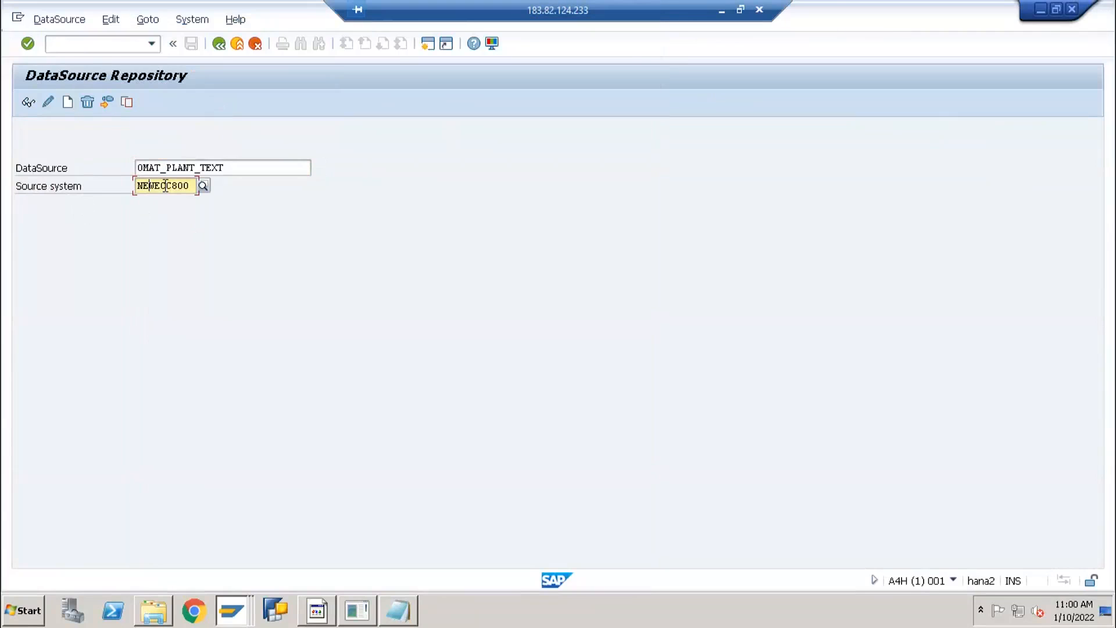
Compare the source system selected in the DataSource Repository with the ECC Extractor Checker session, and return to the repository.
left_click_drag(190, 186, 122, 187)
key("alt+Tab")
key("alt+Tab")
key("alt+Tab")
key("alt+Tab")
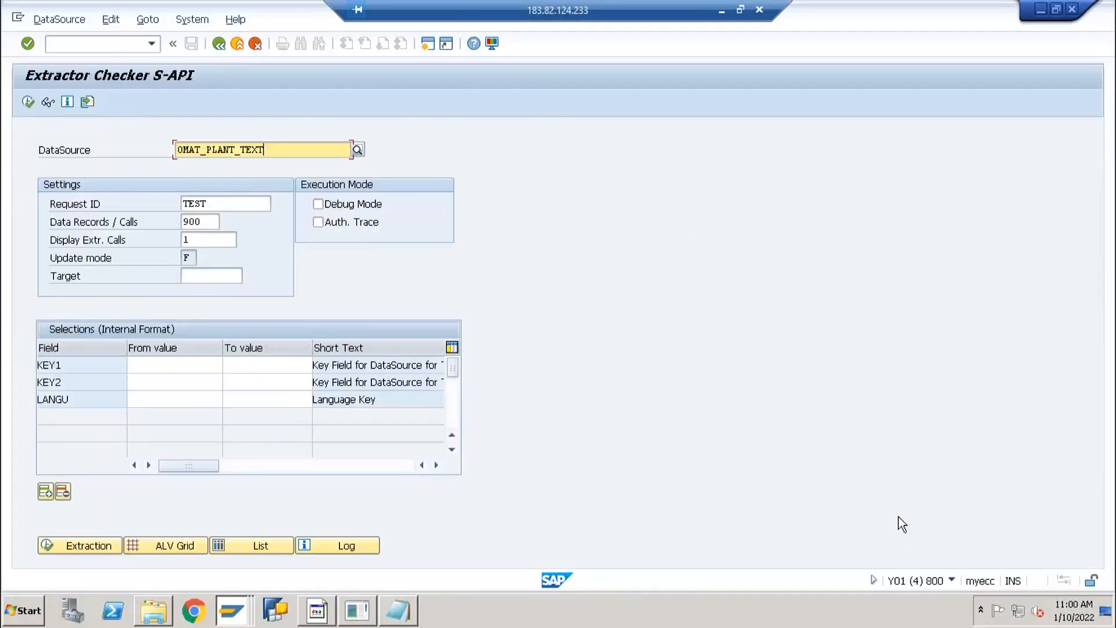
key("alt+Tab")
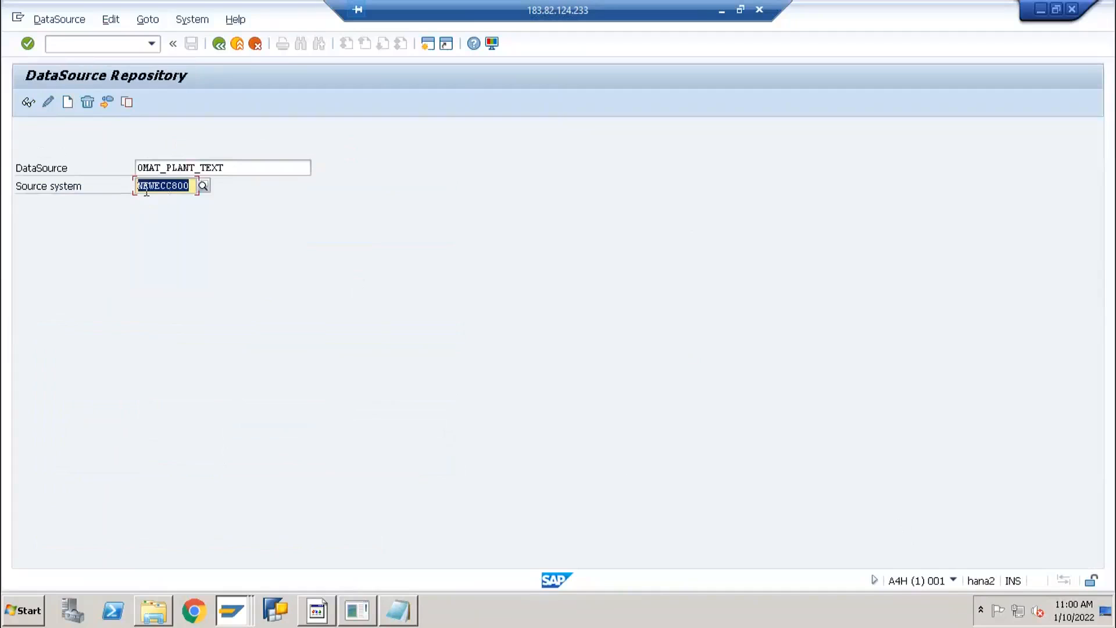
Replicate DataSource 0MAT_PLANT_TEXT from source system NEWECC800.
left_click(170, 186)
left_click(186, 186)
left_click(166, 168)
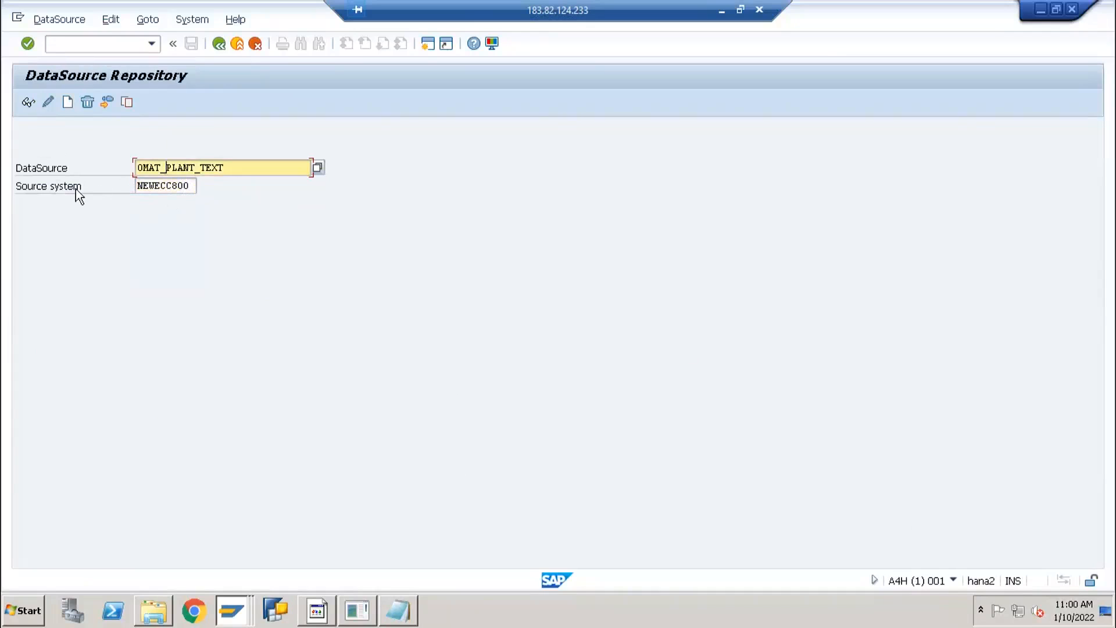
left_click(182, 187)
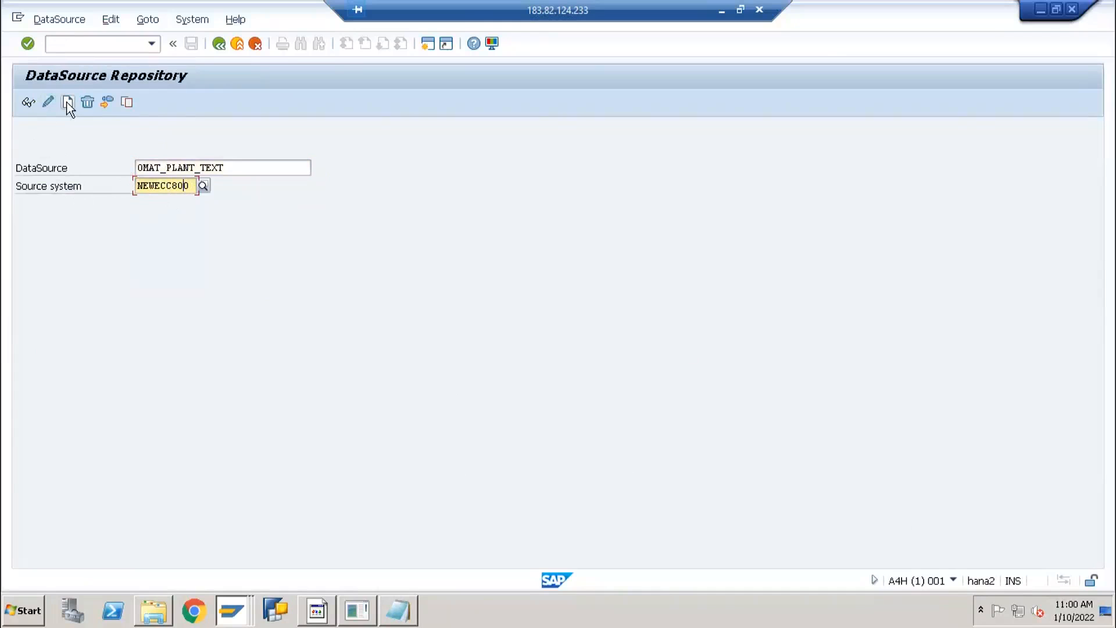
left_click(59, 17)
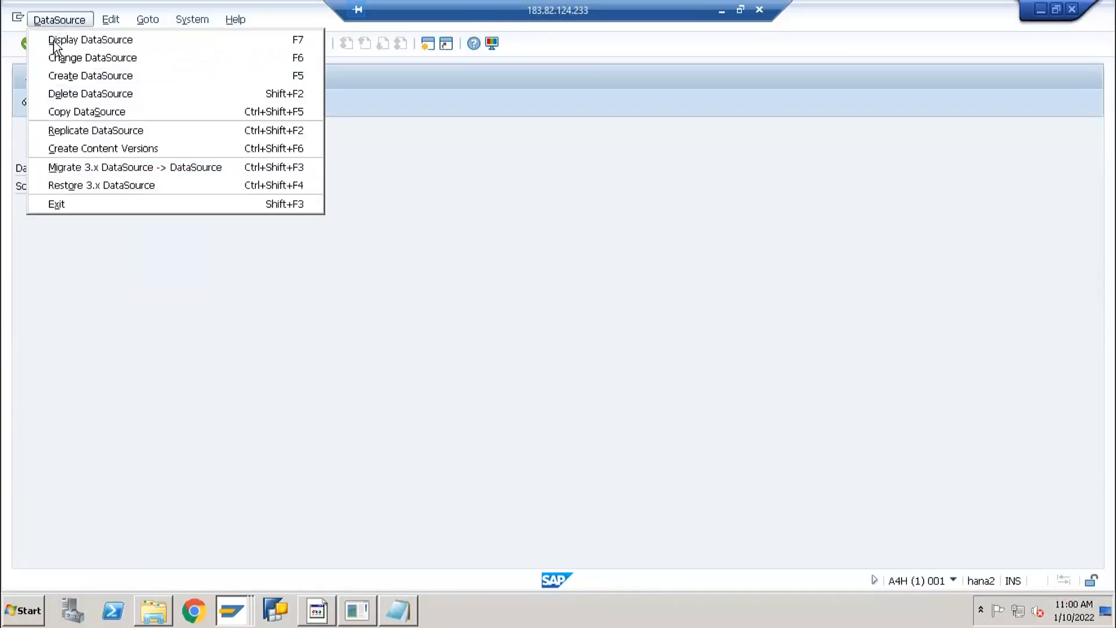
left_click(79, 131)
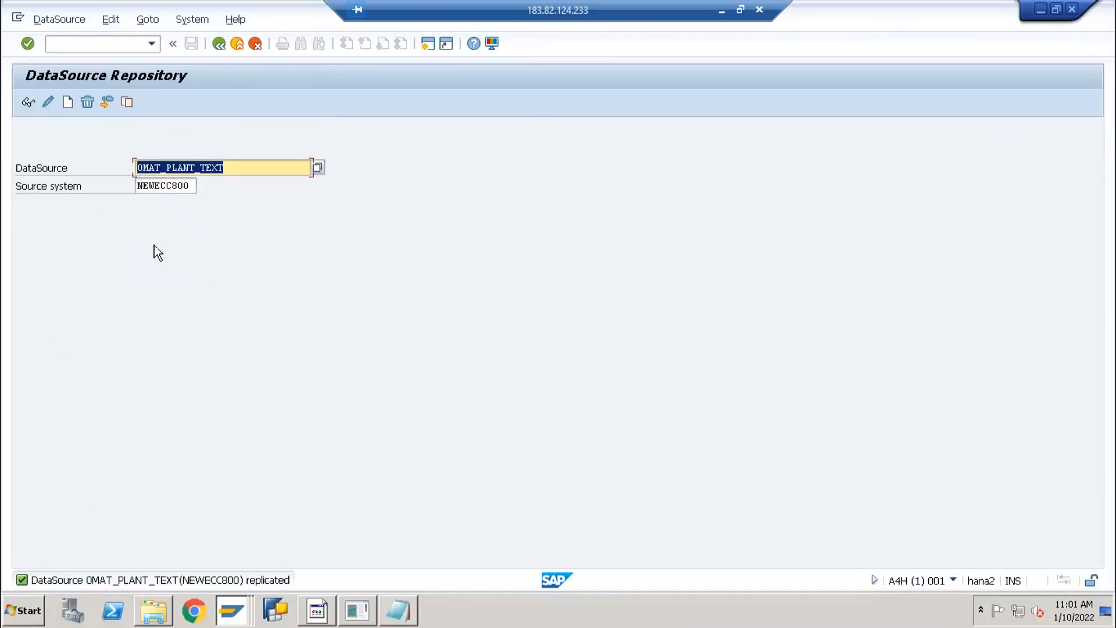
right_click(232, 609)
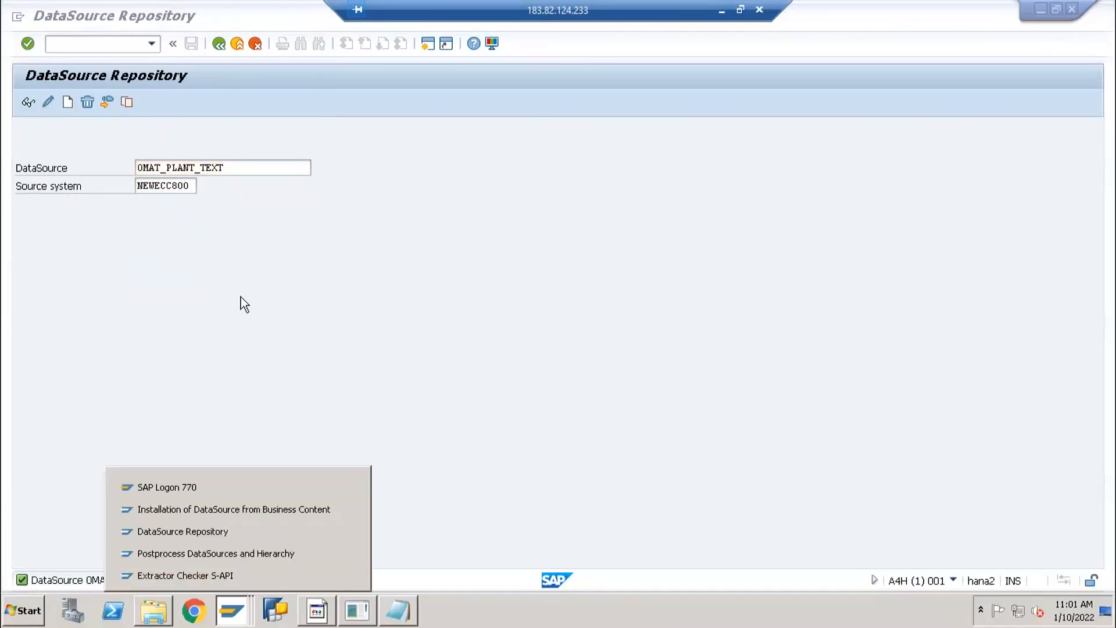
left_click(243, 243)
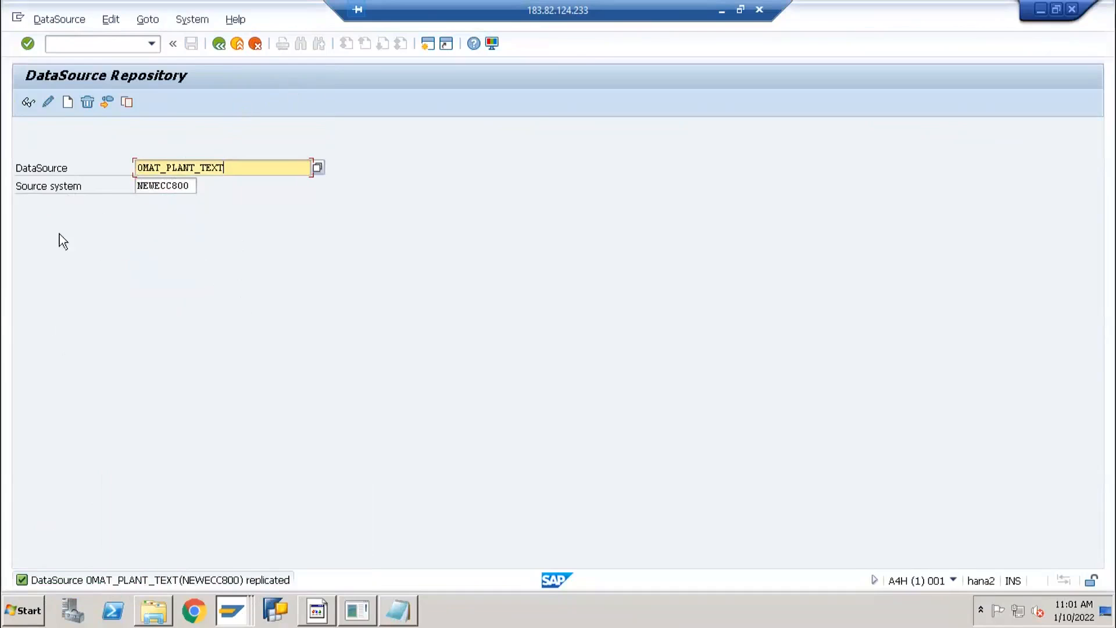
left_click(149, 186)
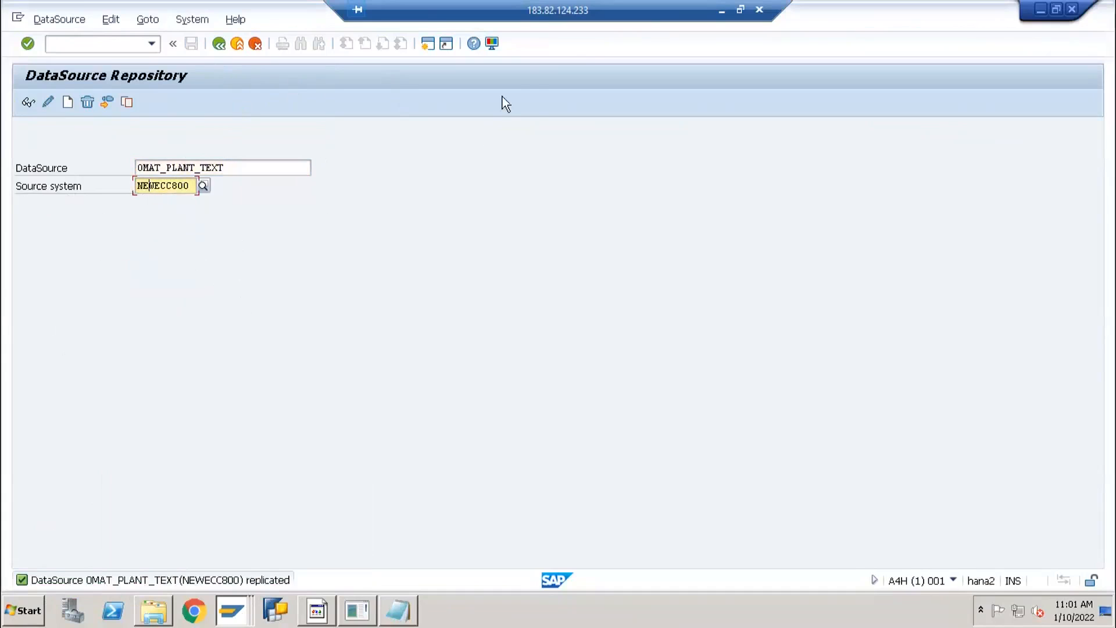
left_click(525, 204)
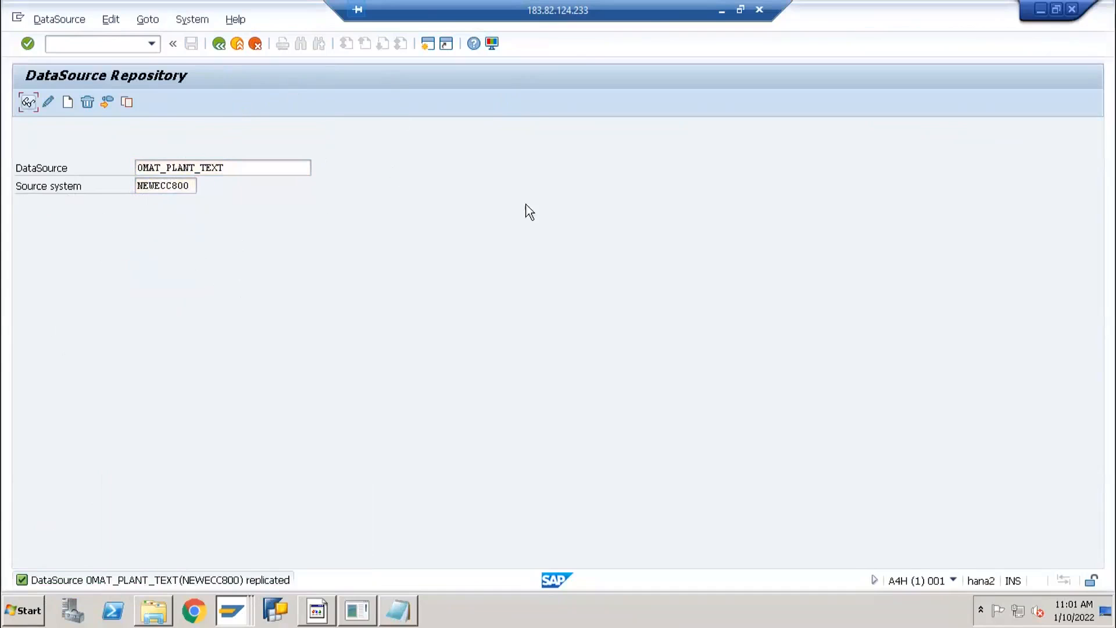
left_click(540, 197)
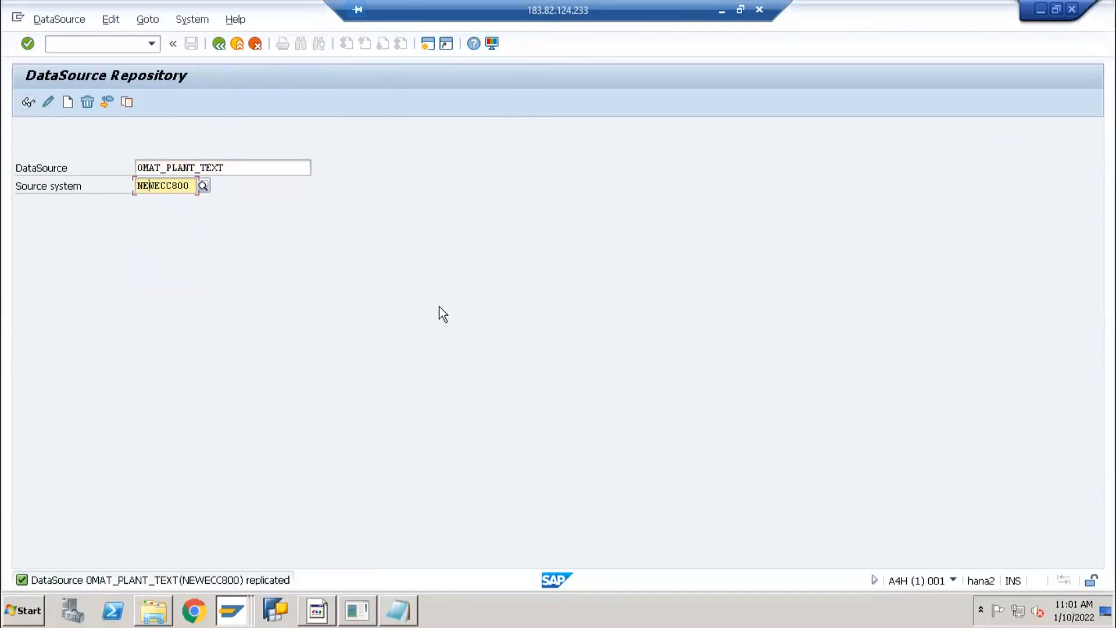
key("F4")
left_click(372, 223)
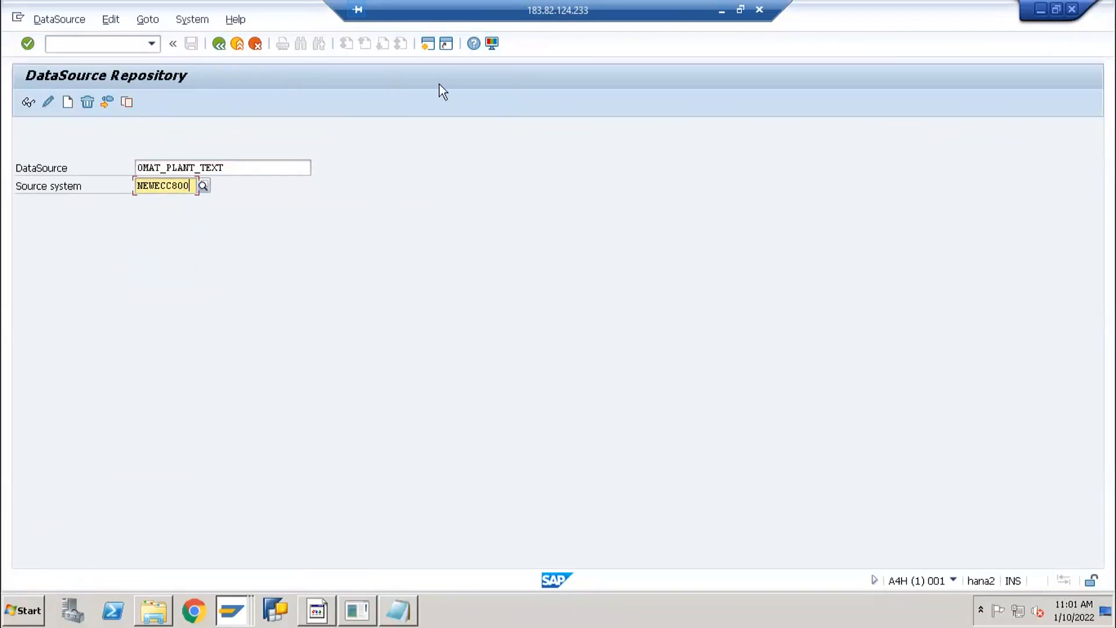
Open a new SAP session and start transaction rsa1.
left_click(427, 44)
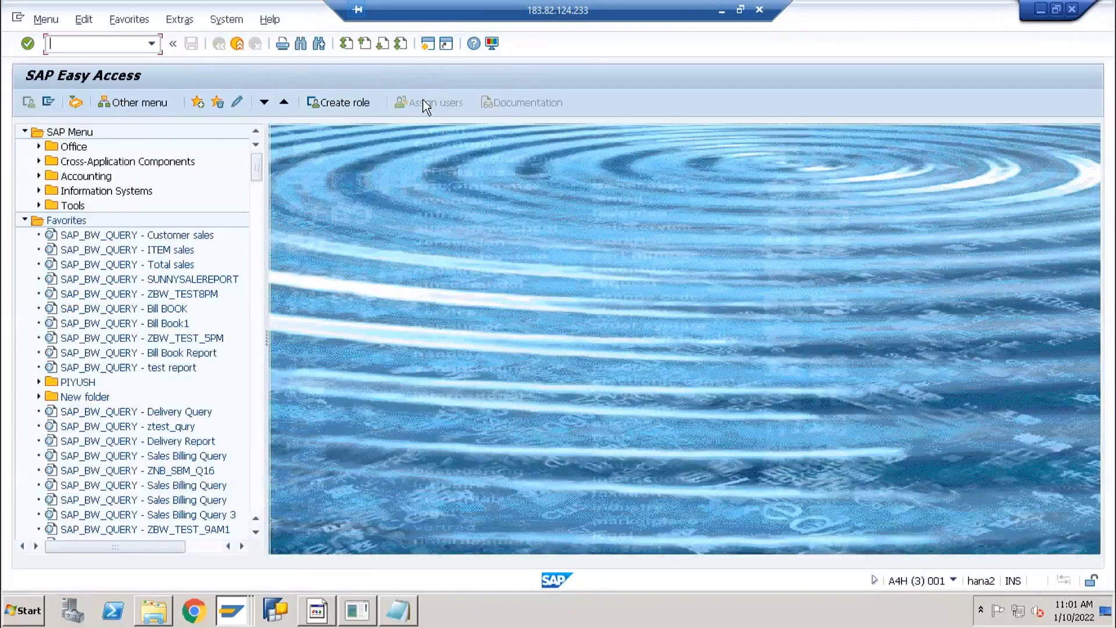
type("rsa1")
key("Return")
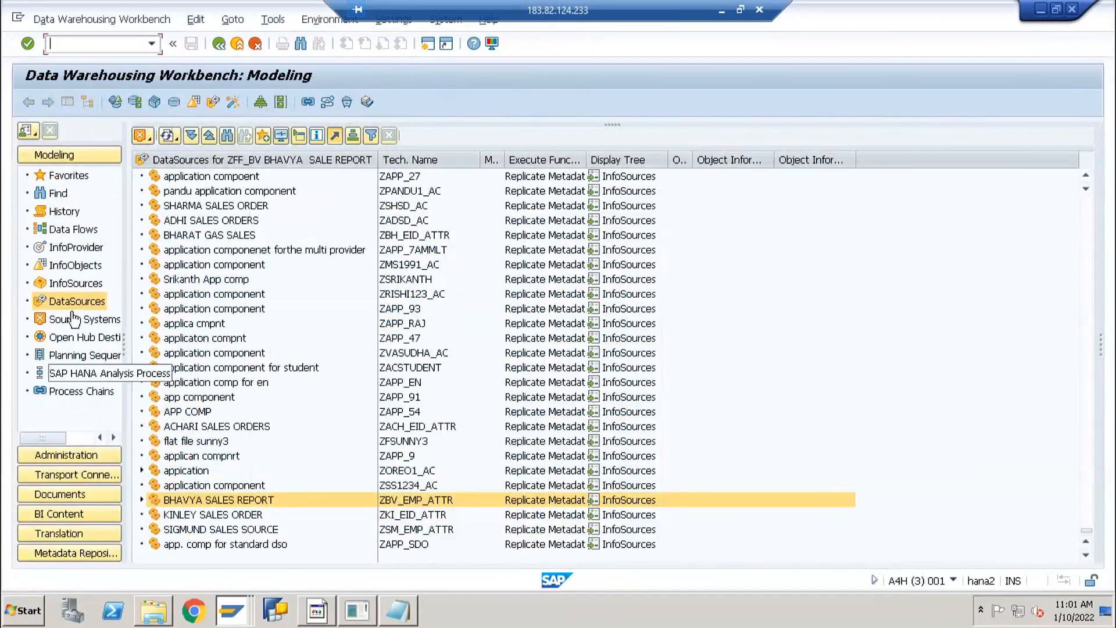
Show the Source Systems tree, collapse its File folder and expand the SAP folder.
left_click(81, 319)
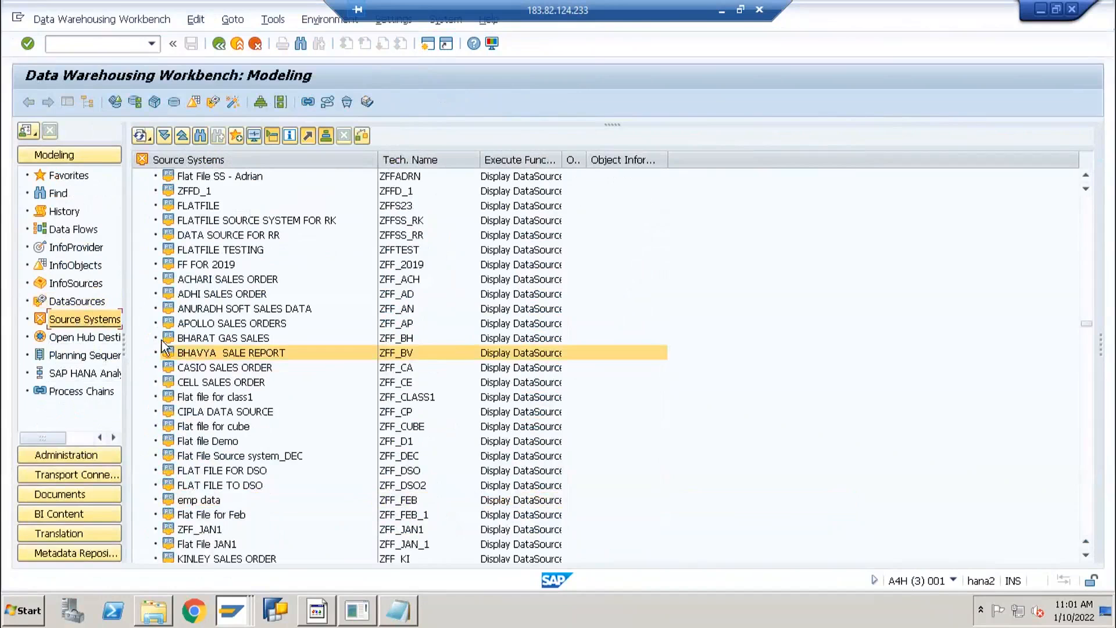
scroll(1084, 222, "up", 15)
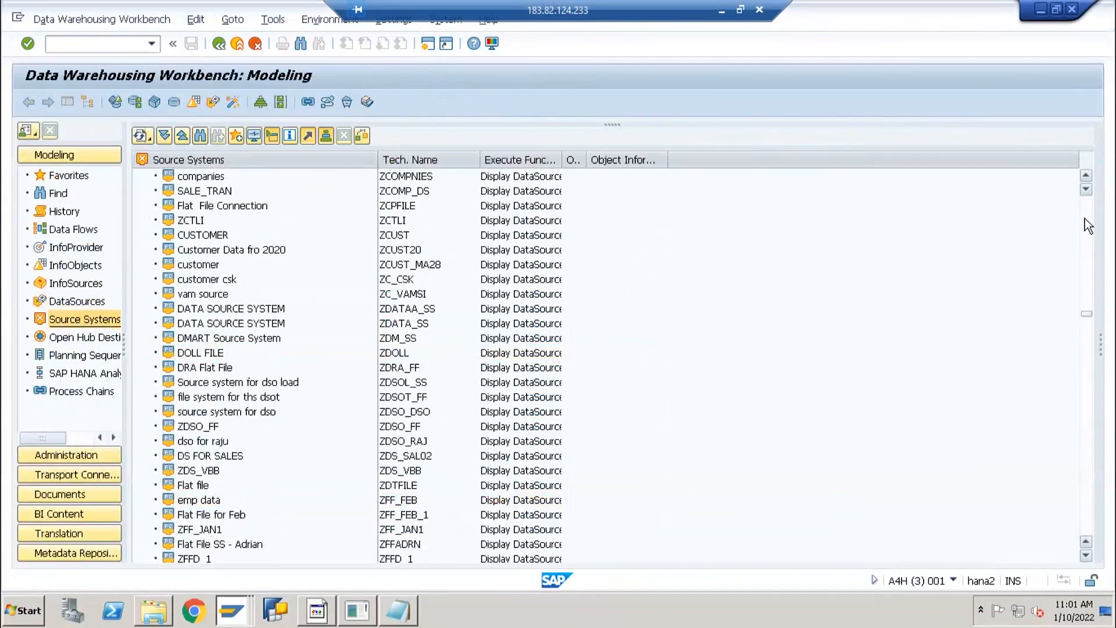
scroll(1087, 209, "up", 2)
scroll(1087, 209, "up", 10)
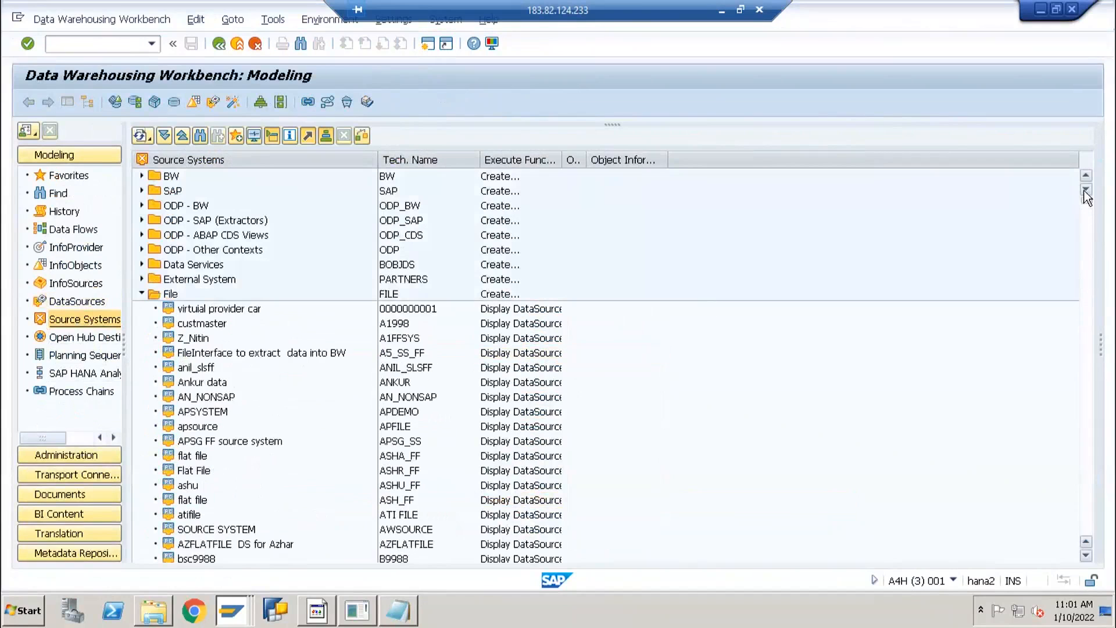
left_click(141, 294)
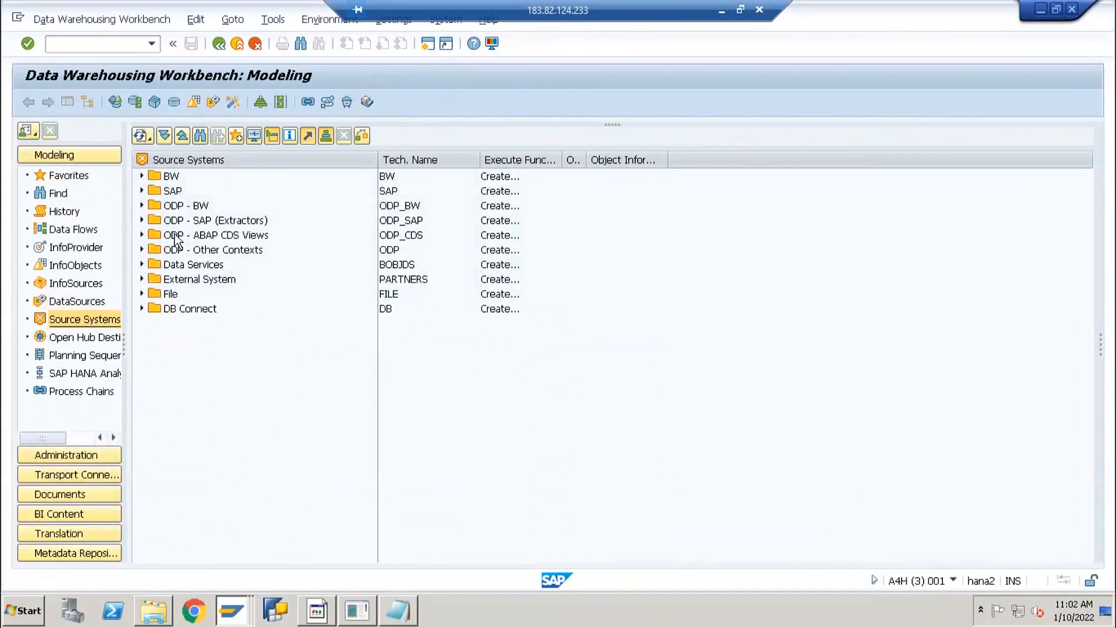
left_click(141, 191)
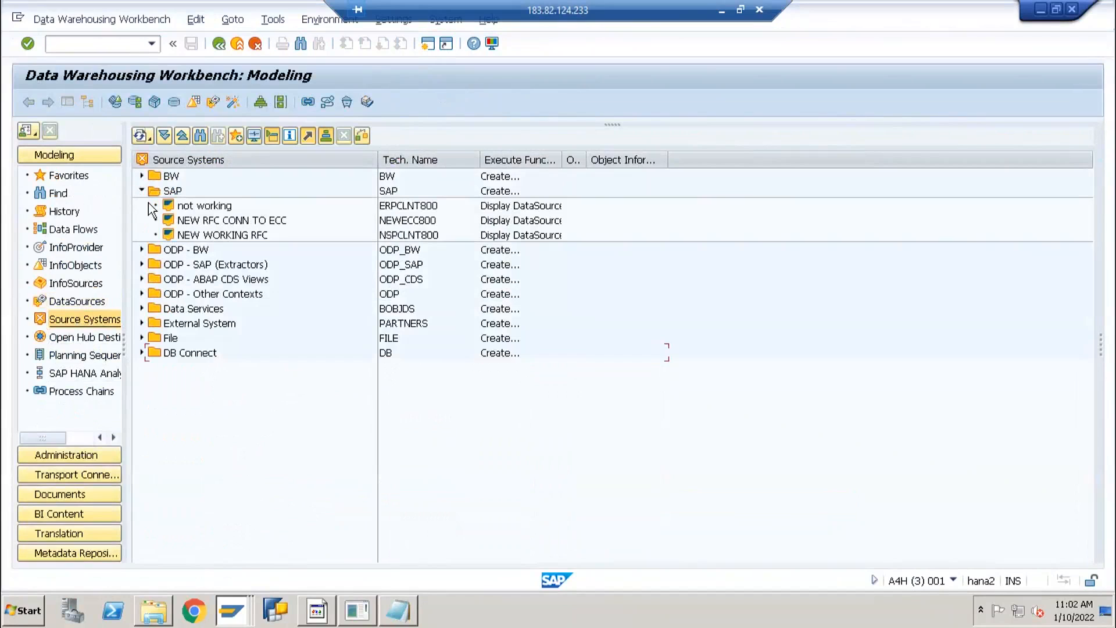
Display the DataSource tree of the NEWECC800 source system, NEW RFC CONN TO ECC.
left_click(416, 222)
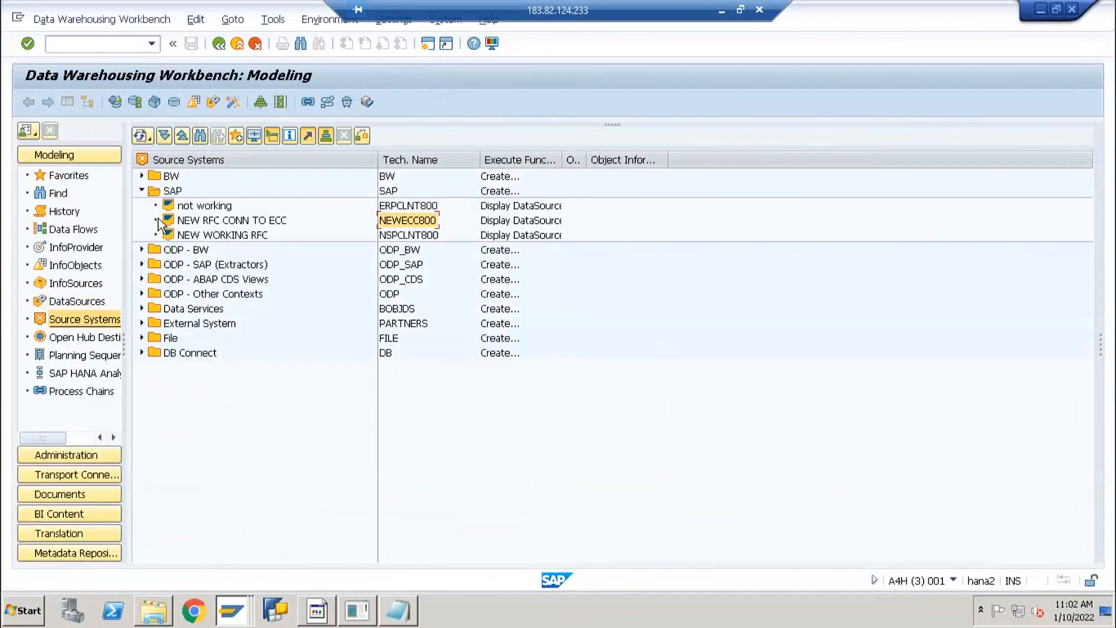
right_click(198, 221)
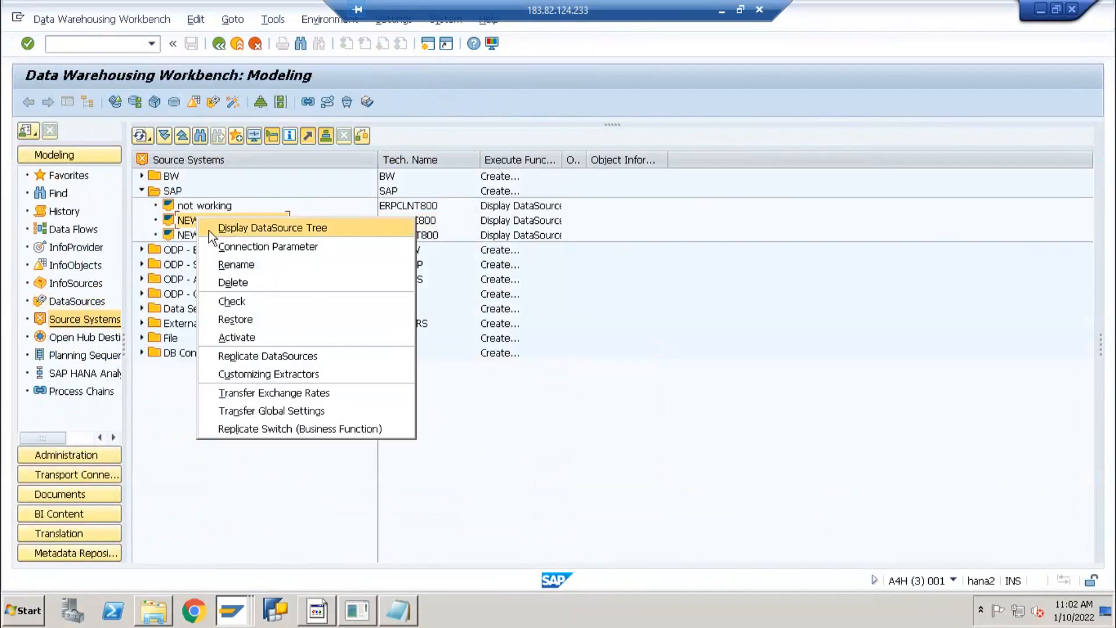
left_click(281, 228)
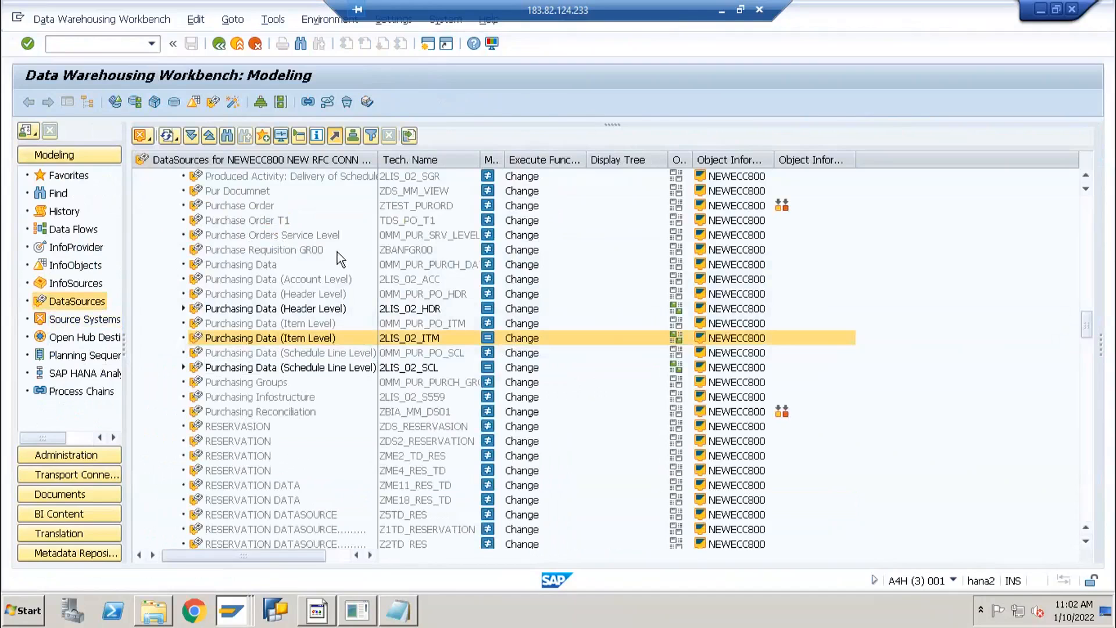
Search the DataSource tree for 0mat_plant_text.
left_click_drag(1086, 323, 1076, 218)
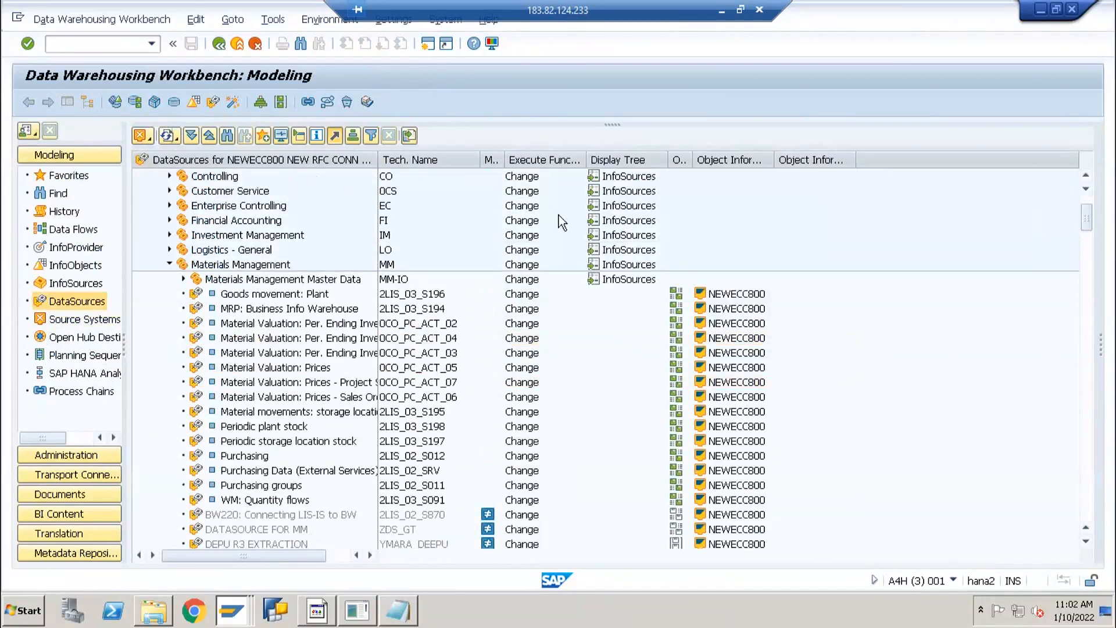
left_click(232, 141)
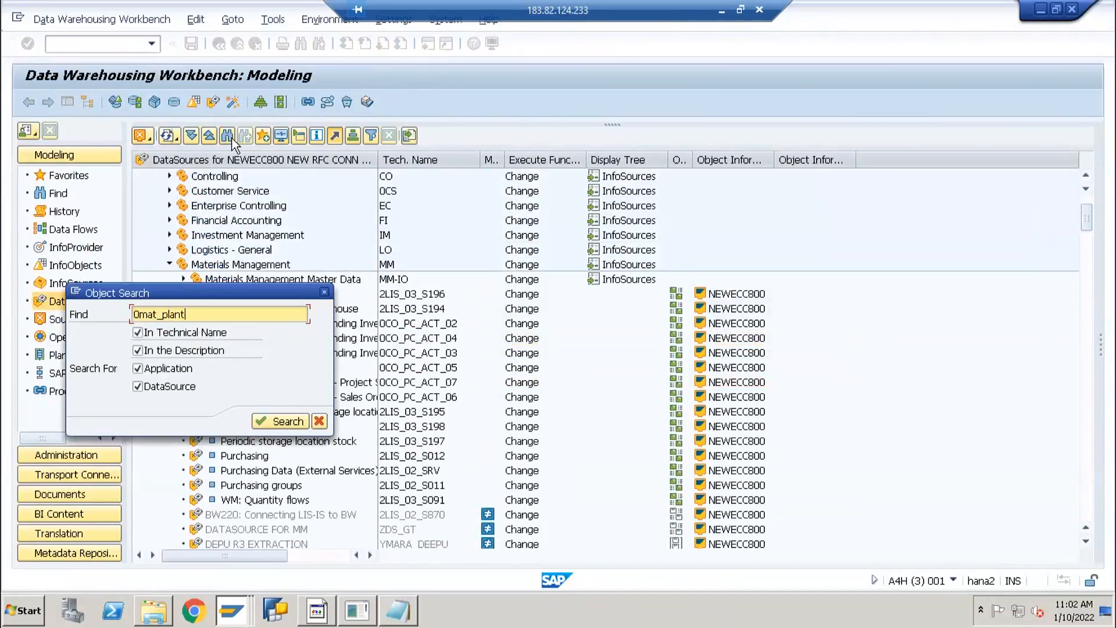
type("0mat_plant_text")
key("Return")
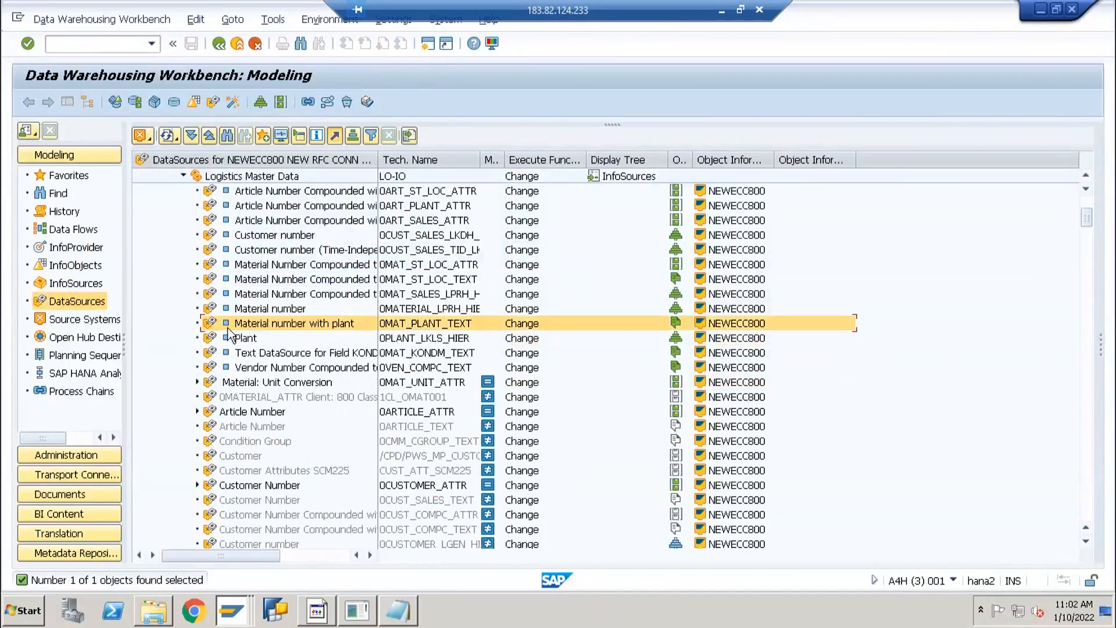
Display the Material number with plant DataSource found under Logistics Master Data.
left_click(231, 326)
left_click(212, 324)
right_click(266, 323)
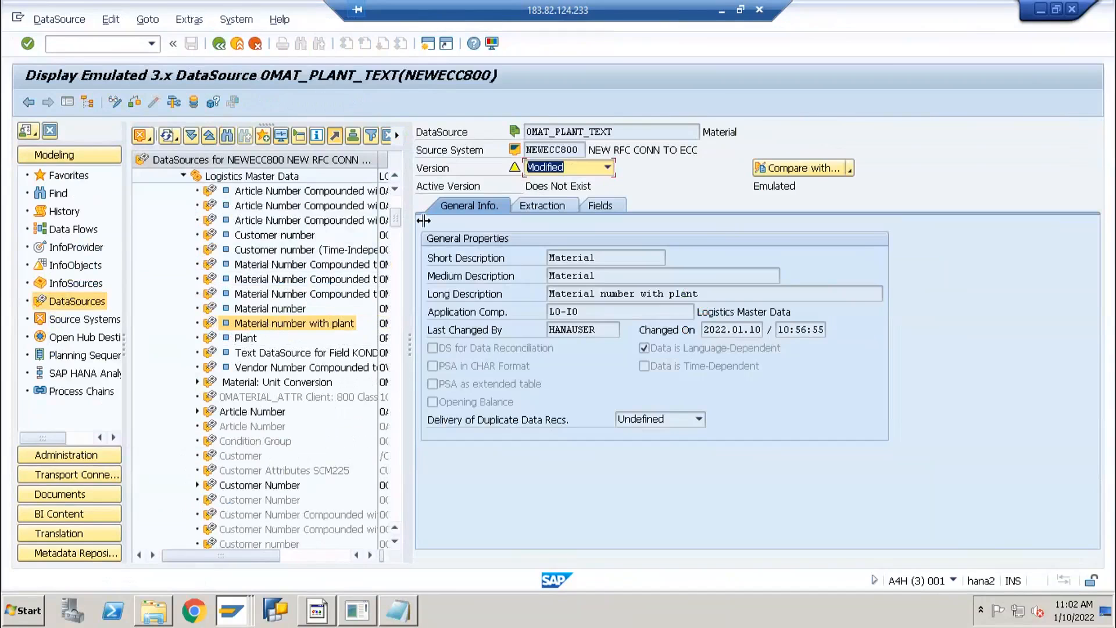
Try to edit the 3.x DataSource by agreeing to create its transfer rule, and leave the BI Content screen.
left_click(114, 101)
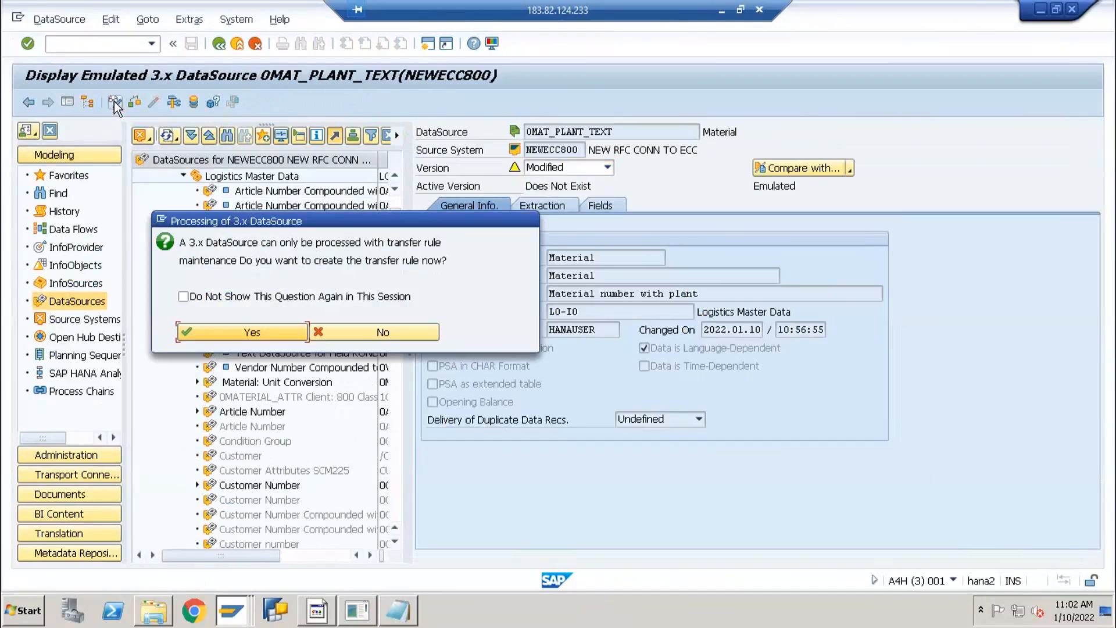
left_click(260, 332)
key("Return")
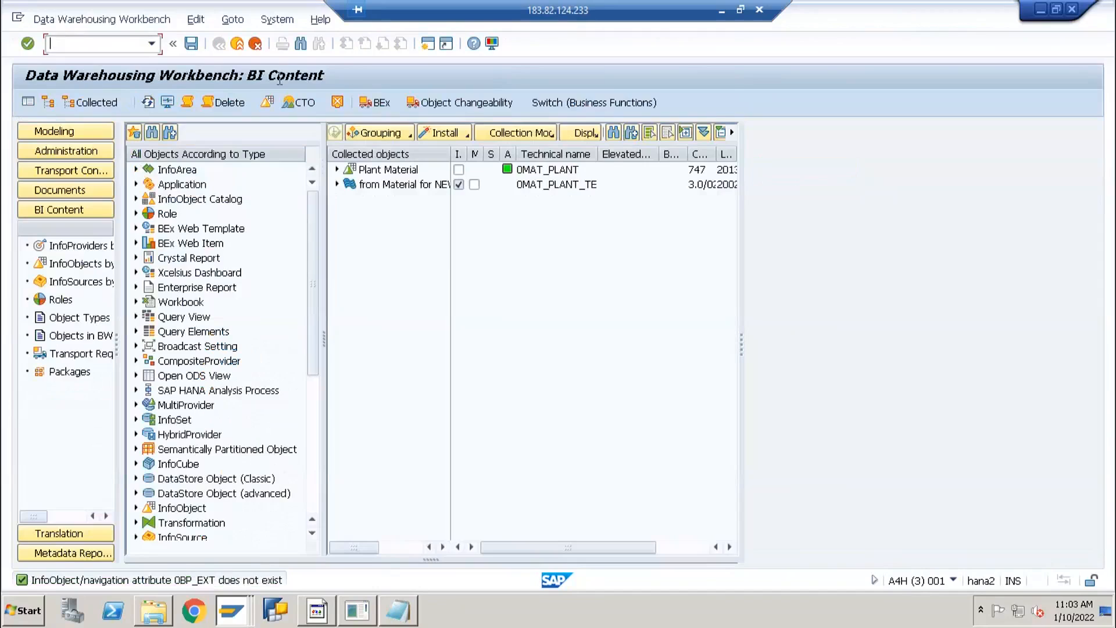
left_click(236, 45)
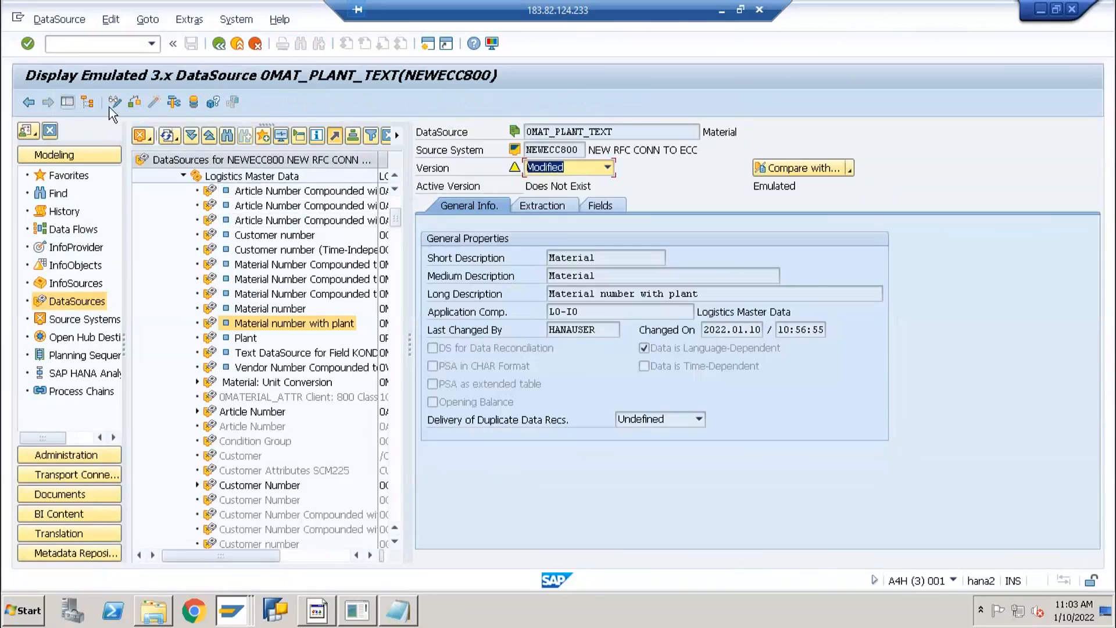
Try to edit the Material number with plant DataSource, decline creating its transfer rule, and return to the DataSource tree.
left_click(116, 102)
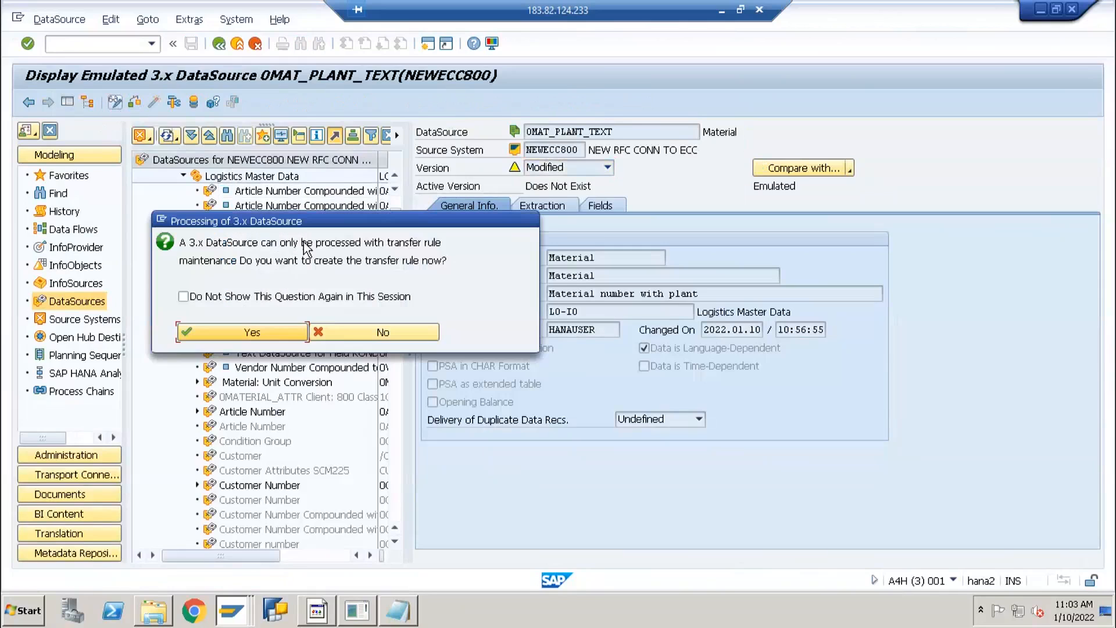
left_click(344, 328)
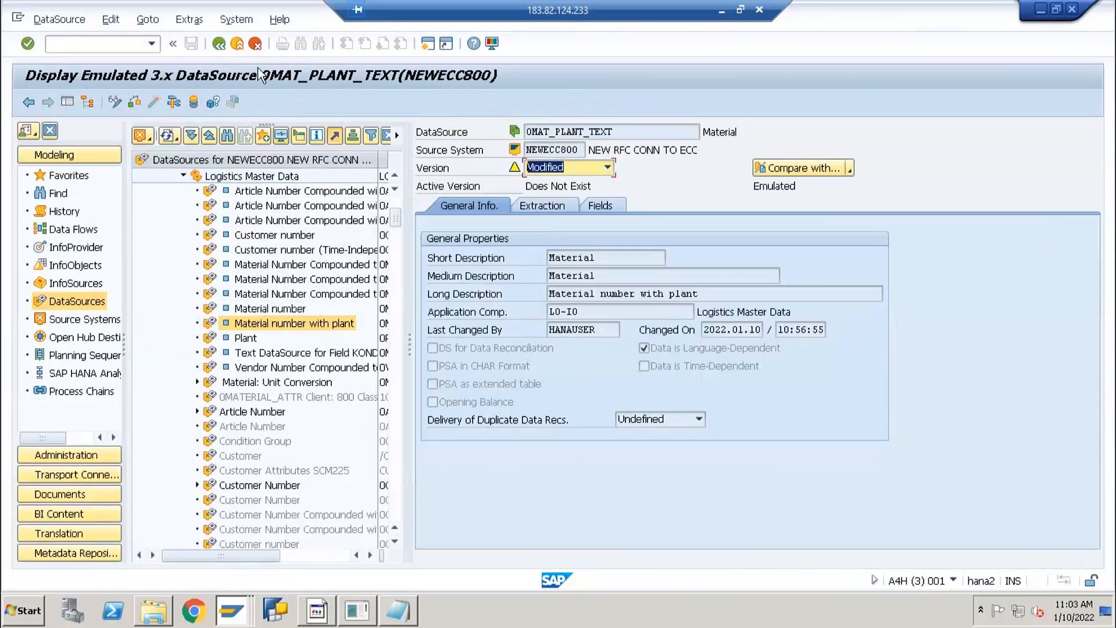
left_click(241, 49)
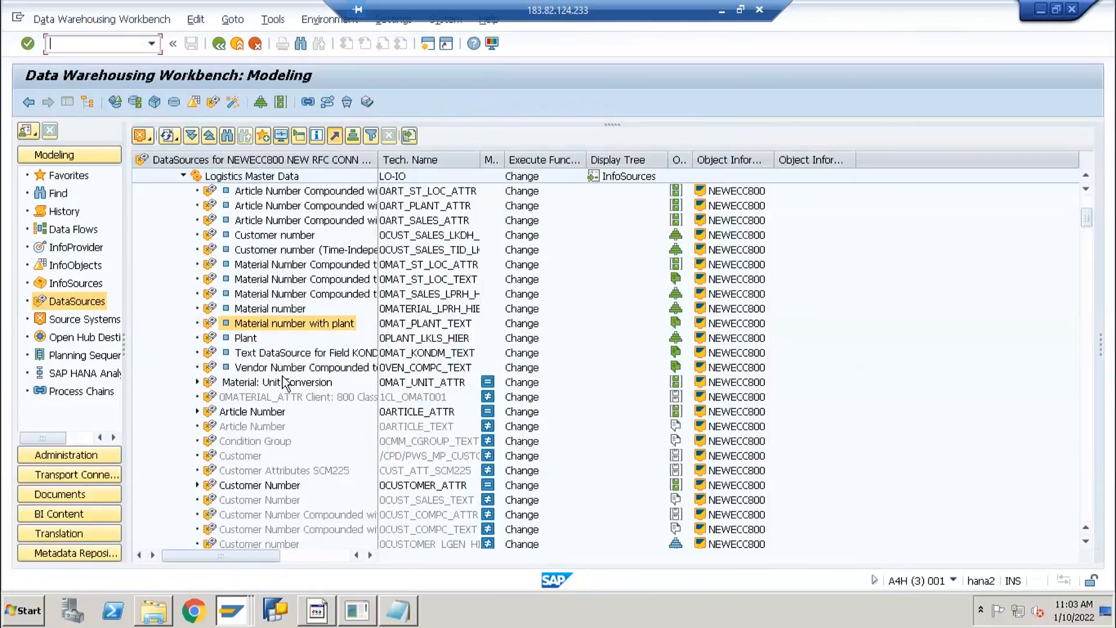
Reopen the Material number with plant DataSource, dismiss the express message, and review its extraction settings and fields.
left_click(224, 323)
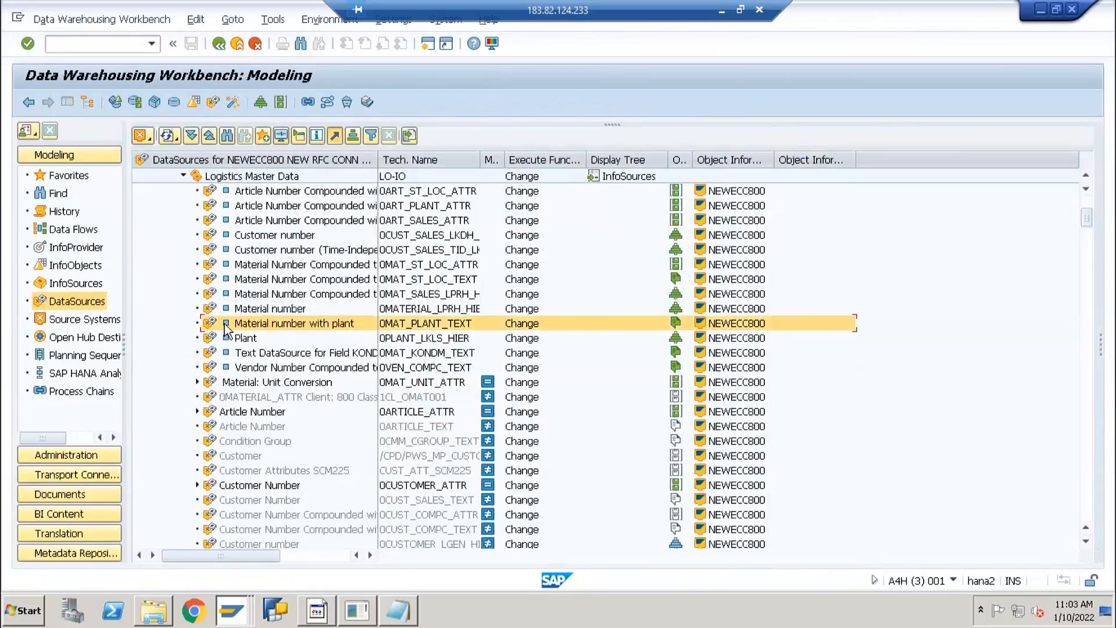
left_click(398, 327)
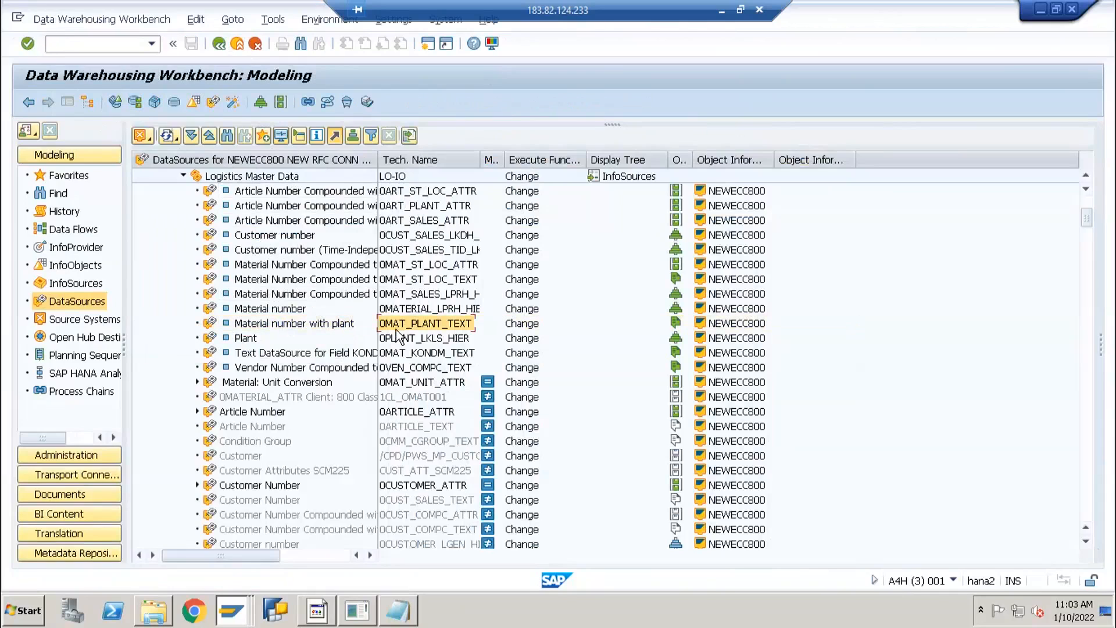
left_click(226, 135)
key("Return")
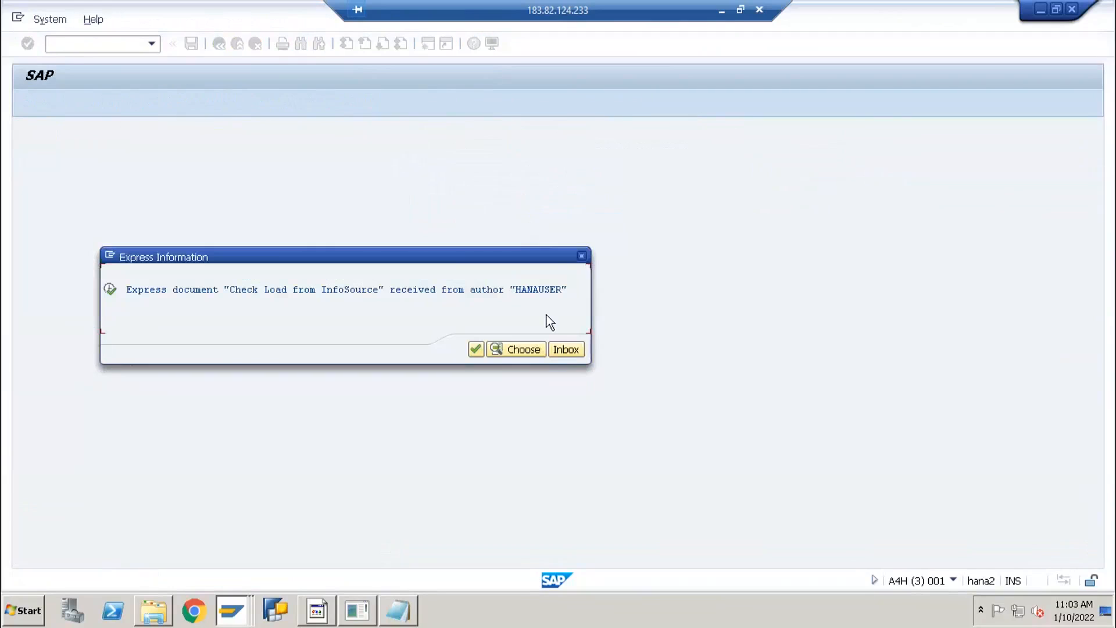
left_click(476, 349)
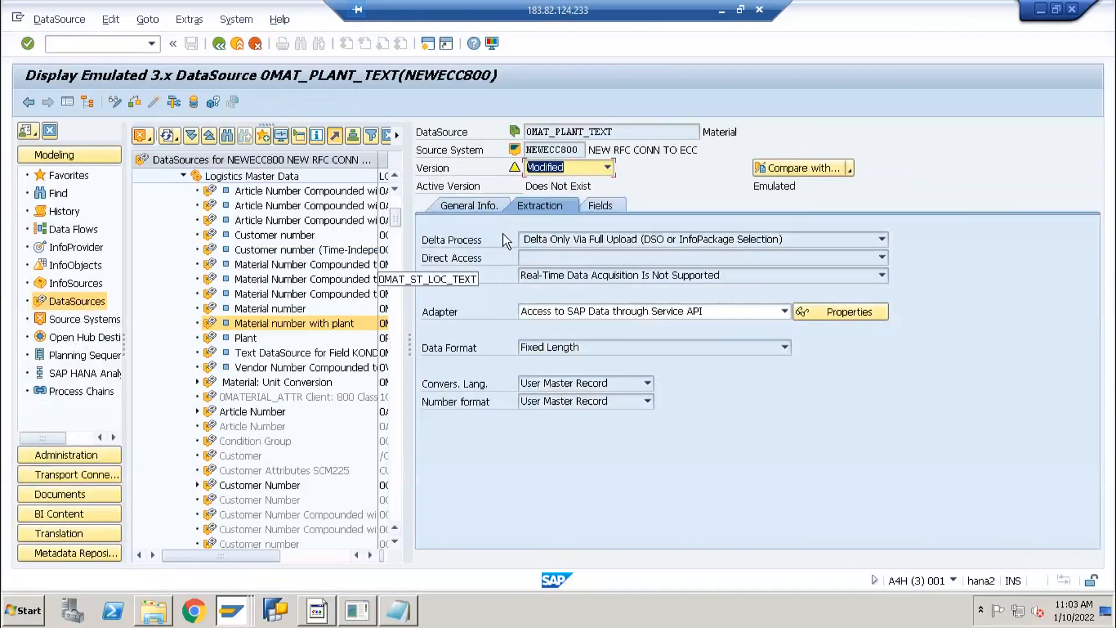
left_click(598, 207)
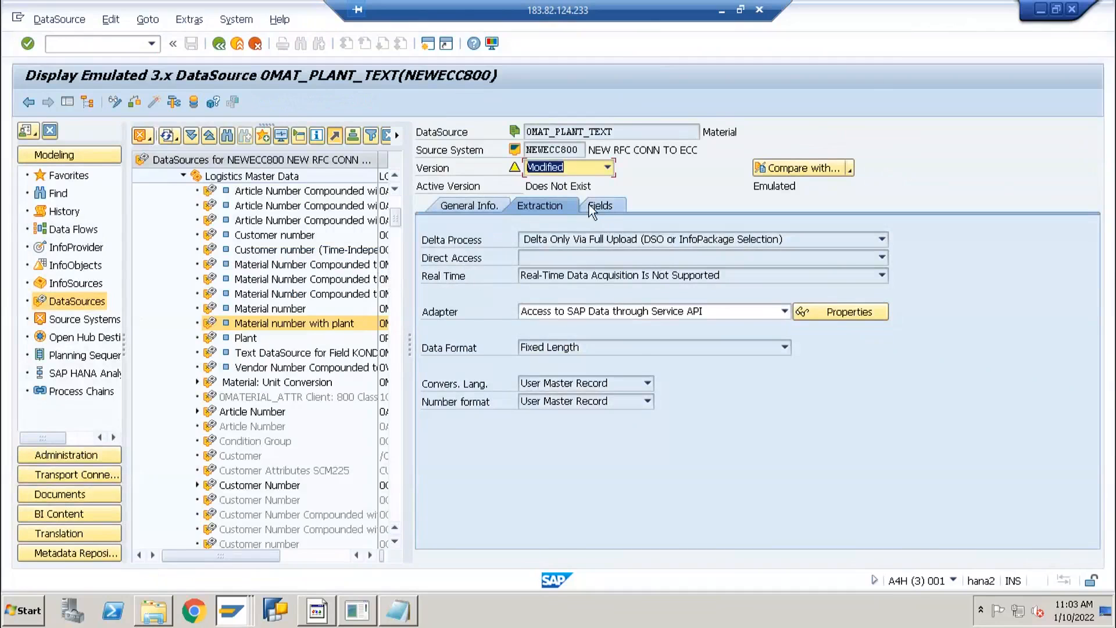
Try once more to edit 0MAT_PLANT_TEXT from its general information, declining the transfer rule and leaving the DataSource display.
left_click(490, 209)
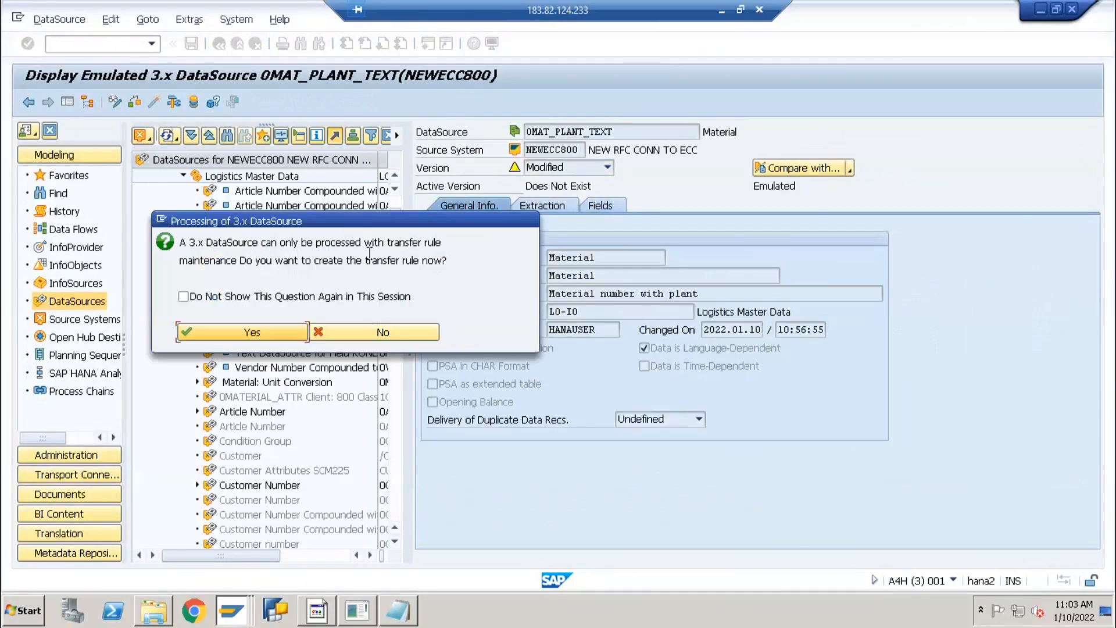
left_click(361, 337)
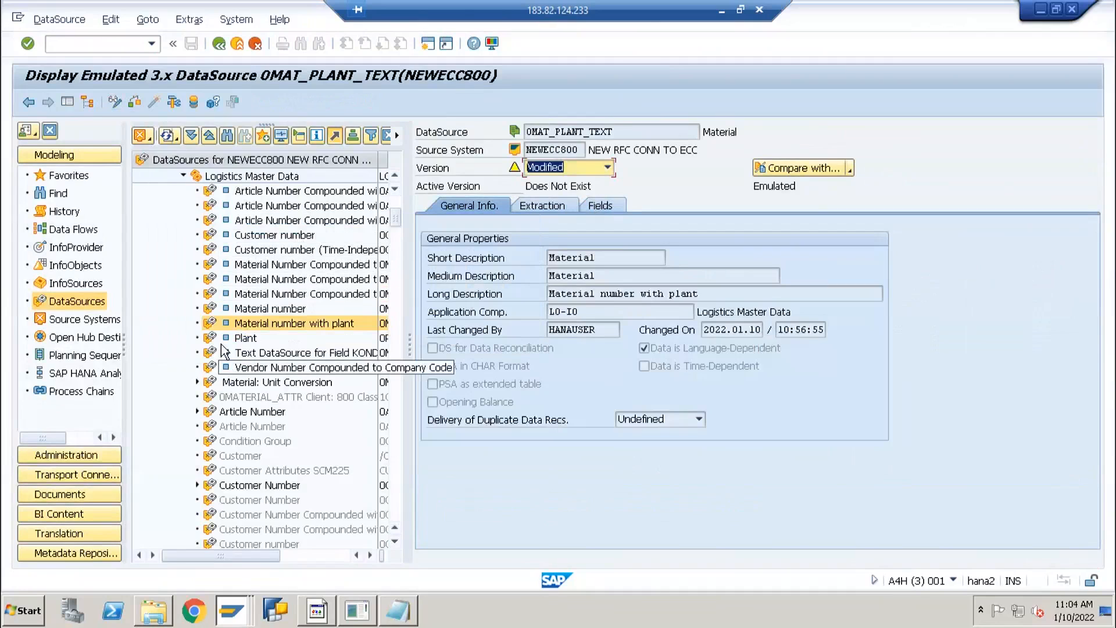
left_click(238, 45)
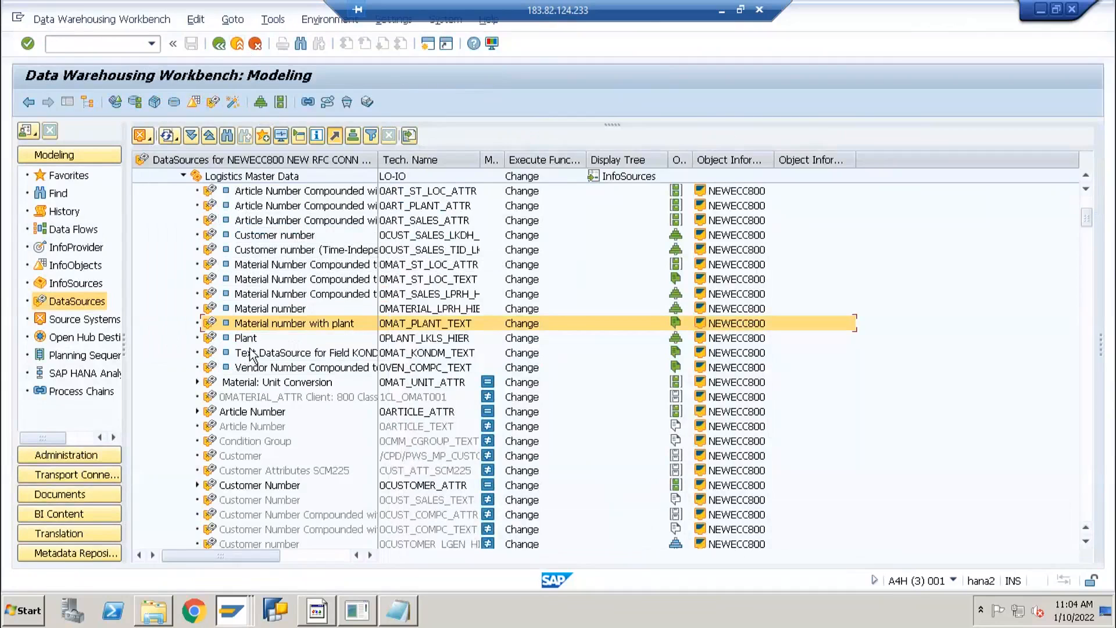
Display the from ecc to psa InfoPackage under the Article Number DataSource, and return to the DataSource tree.
scroll(238, 367, "down", 2)
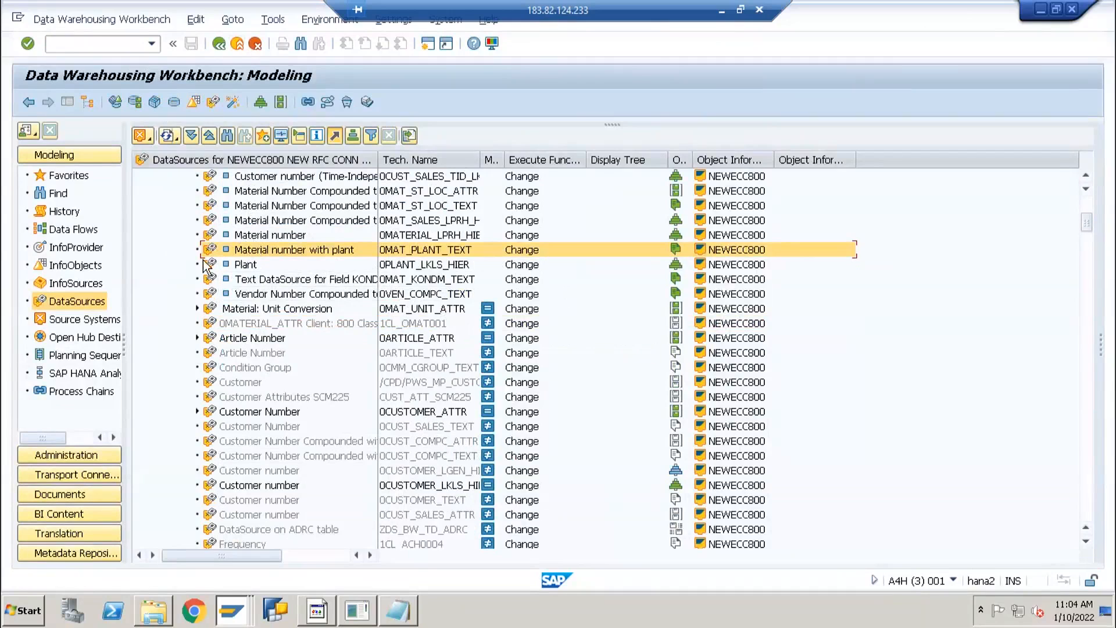
left_click(210, 340)
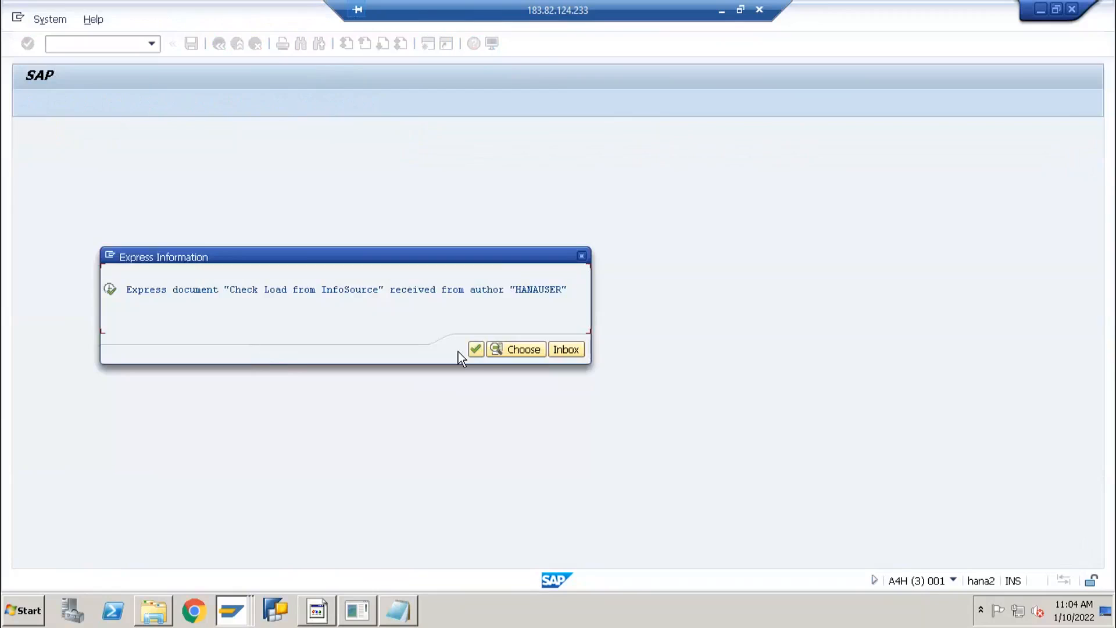
left_click(475, 349)
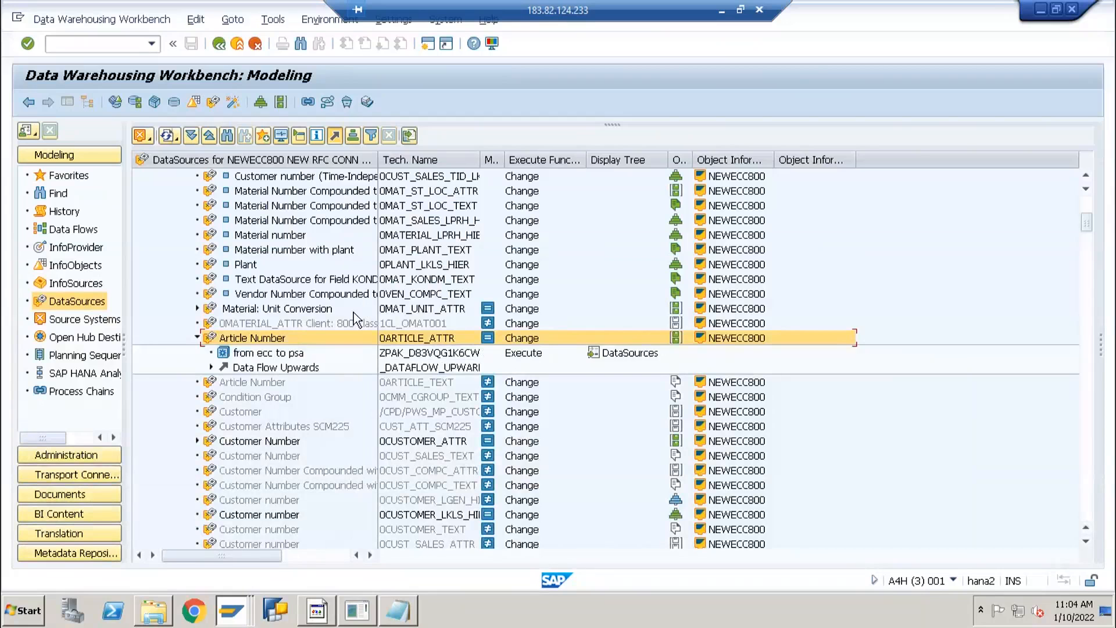
double_click(250, 353)
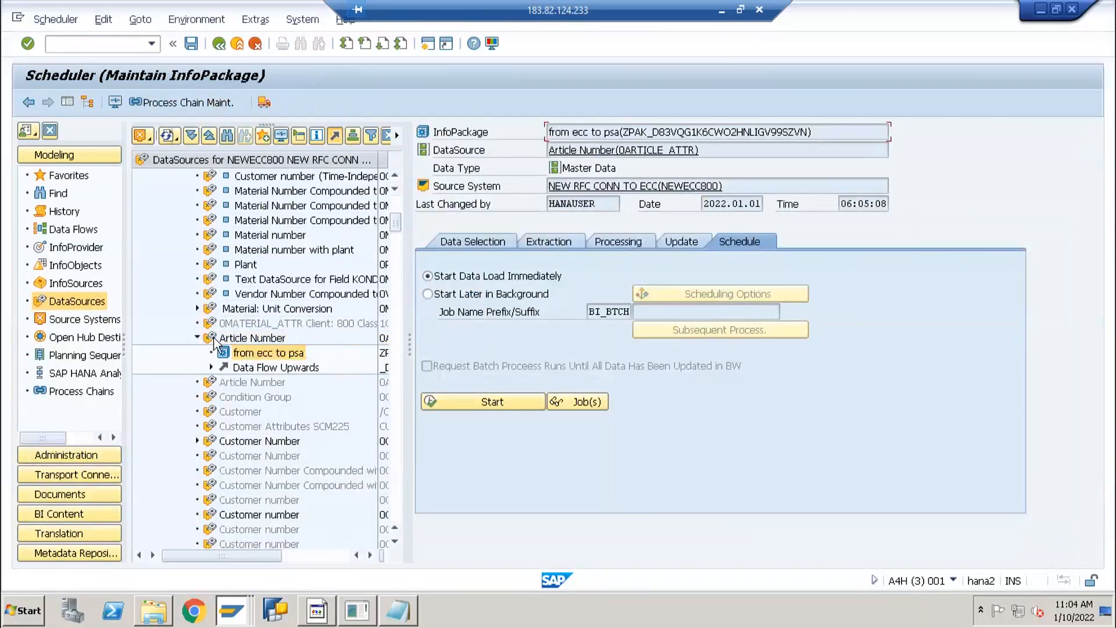
left_click(237, 338)
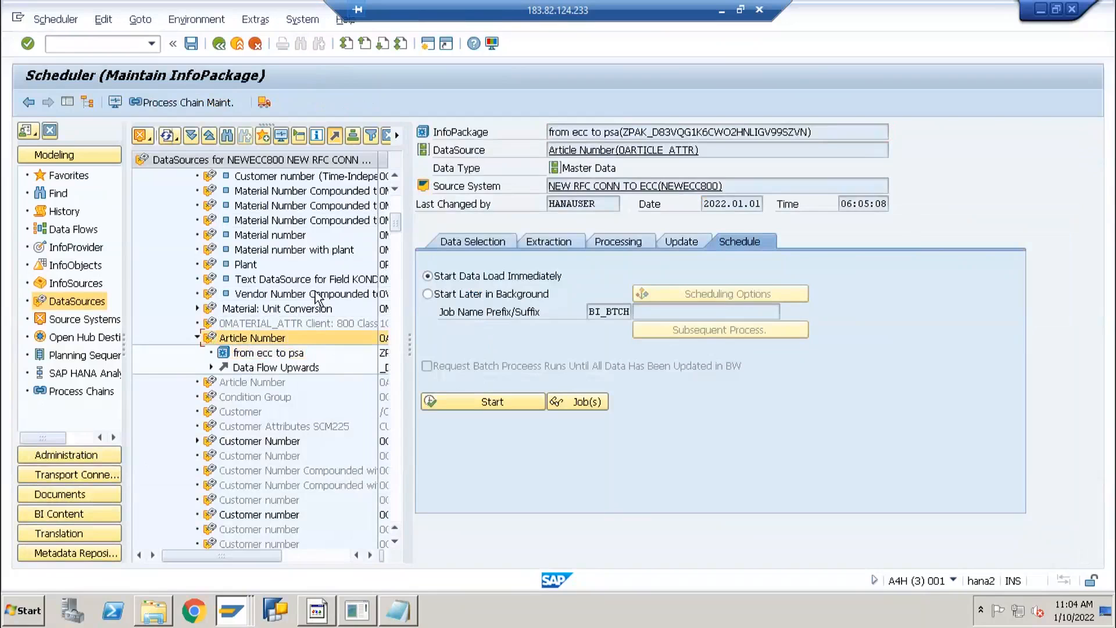
left_click(218, 44)
Display the Material number with plant DataSource and highlight its application component, LO-IO.
left_click(244, 264)
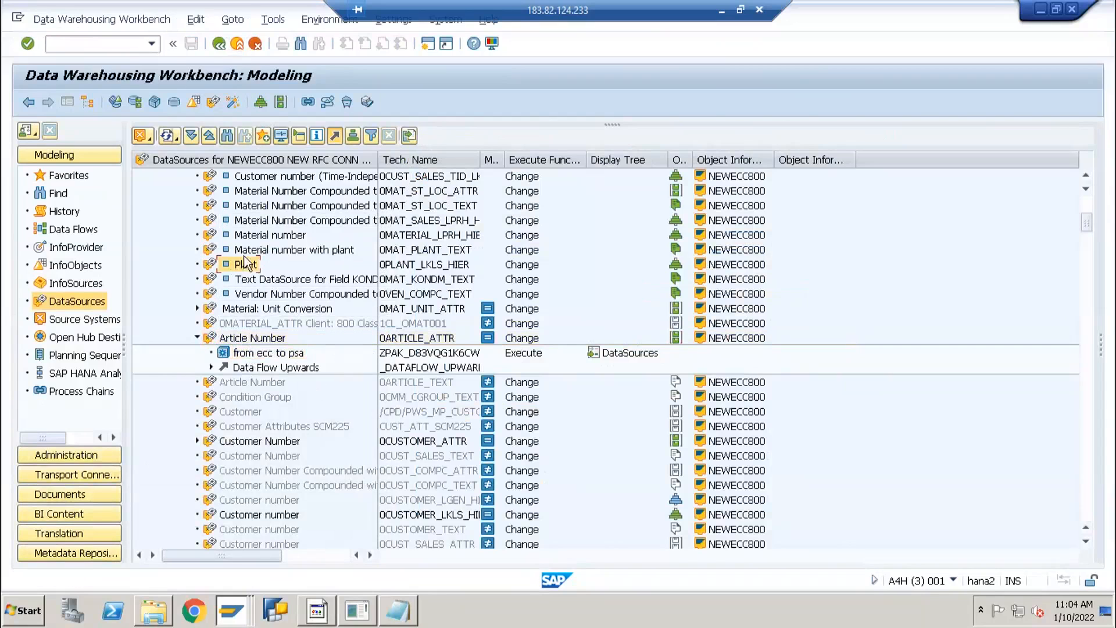
double_click(247, 251)
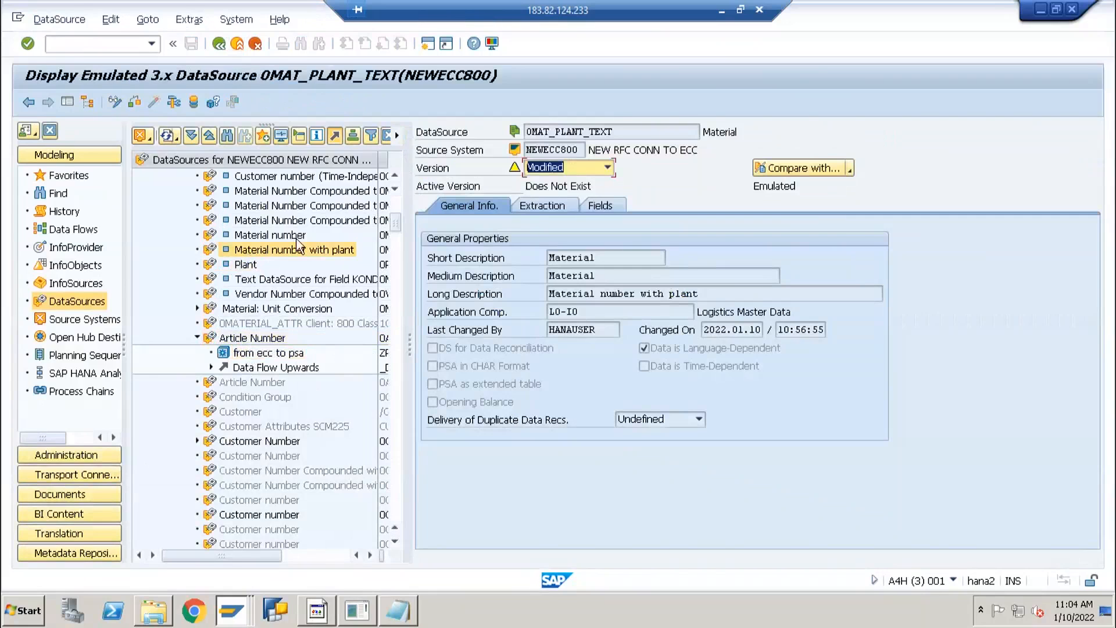
left_click(557, 293)
left_click(600, 312)
left_click_drag(595, 311, 521, 312)
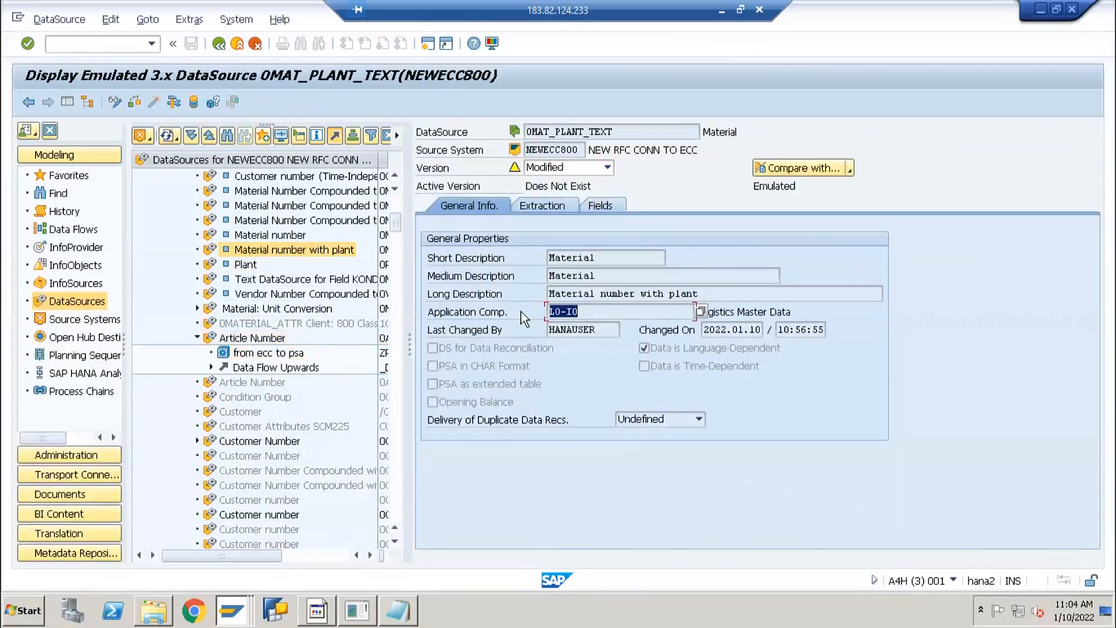
Switch to the Postprocess DataSources and Hierarchy session in ECC and go to the start of the hierarchy.
key("alt+Tab")
key("alt+Tab")
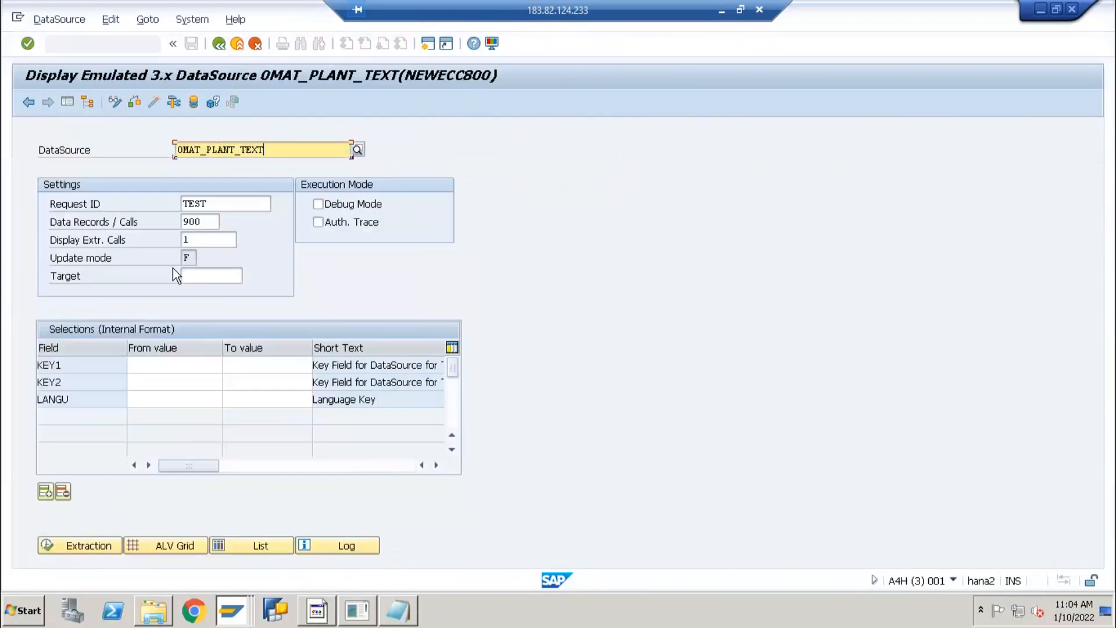
left_click(235, 607)
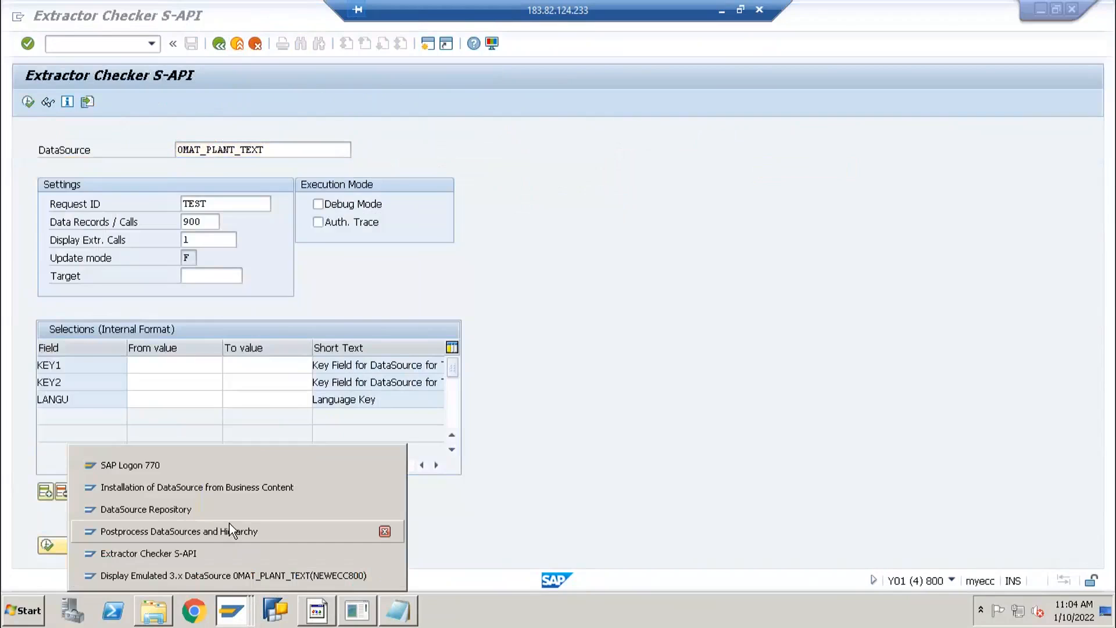
left_click(209, 528)
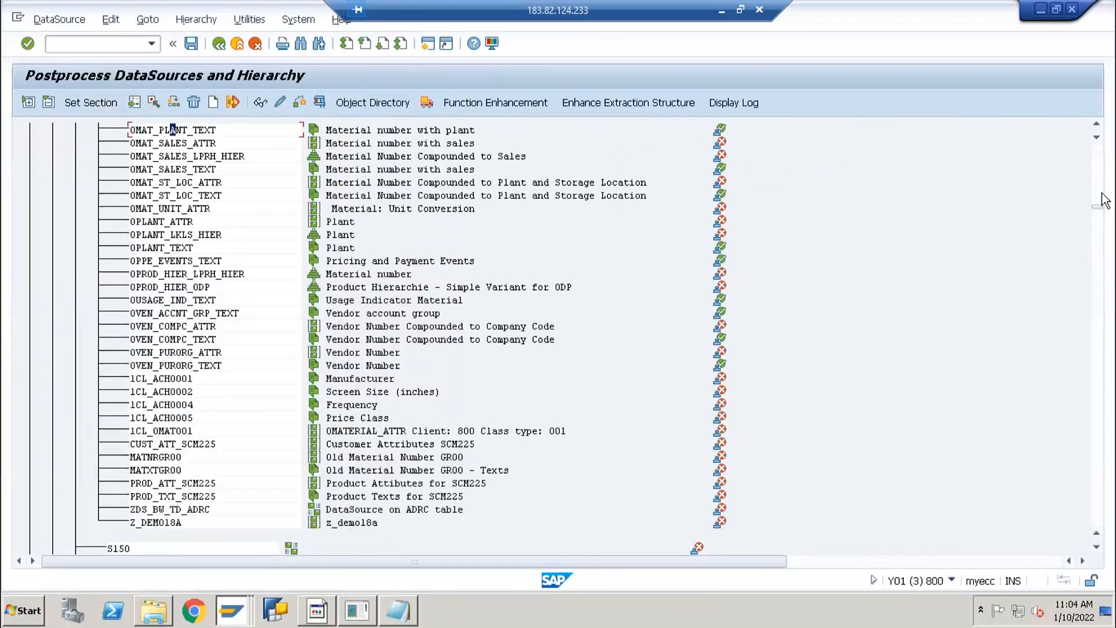
left_click(1098, 200)
left_click_drag(1098, 207, 1098, 145)
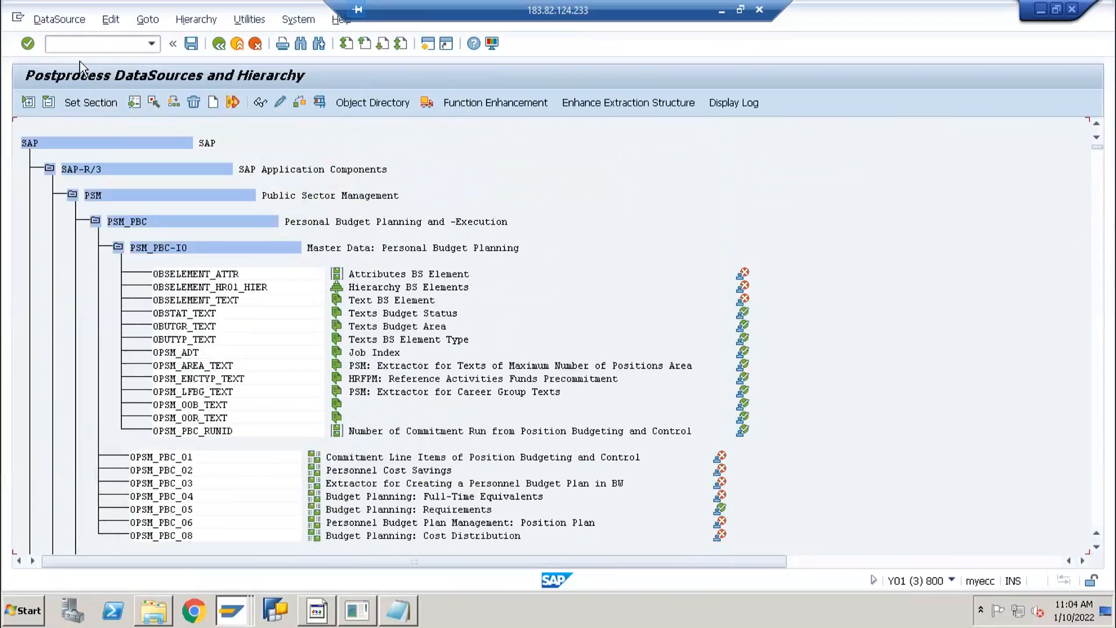
Collapse the application component nodes PSM, AC, OCA, CO, OCS, EC, FI and IM under SAP-R/3 to reach Logistics - General.
left_click(91, 219)
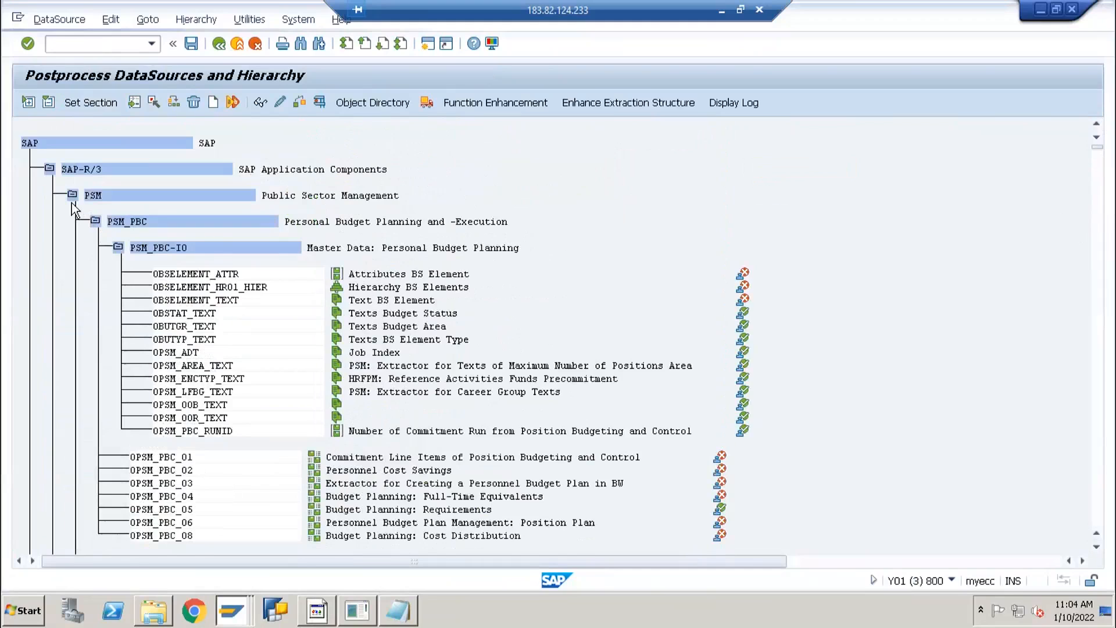
left_click(72, 198)
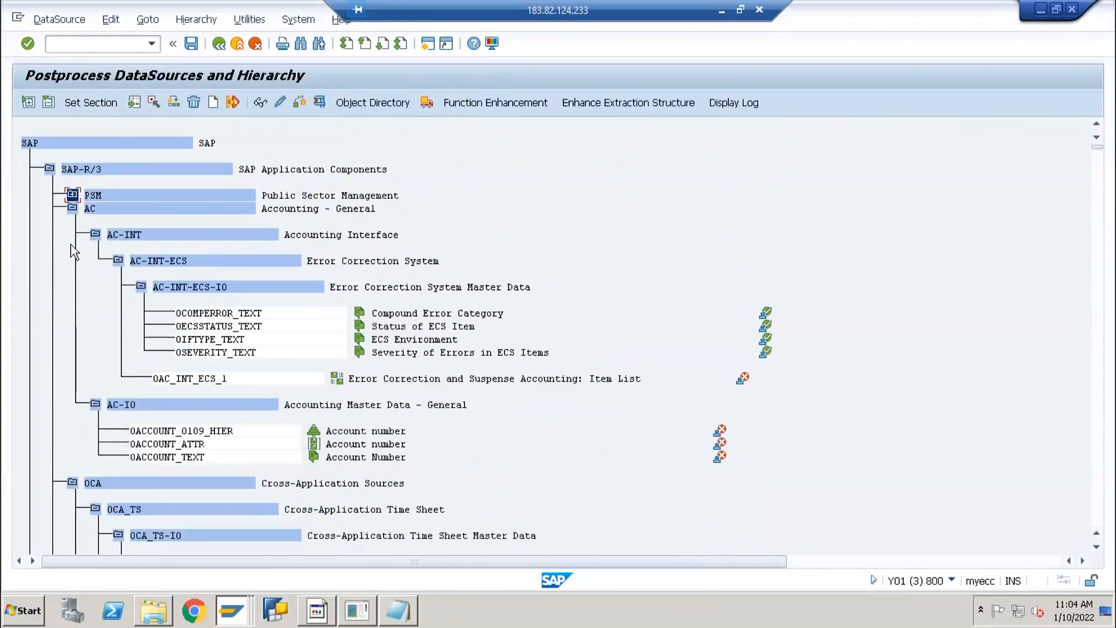
left_click(72, 208)
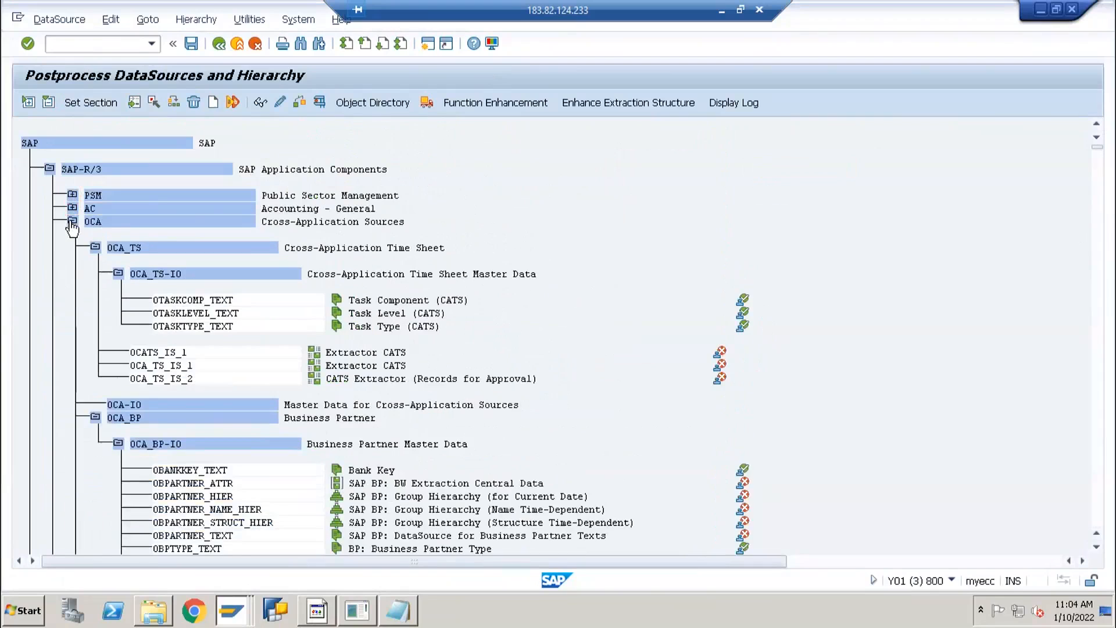
left_click(72, 221)
left_click(72, 234)
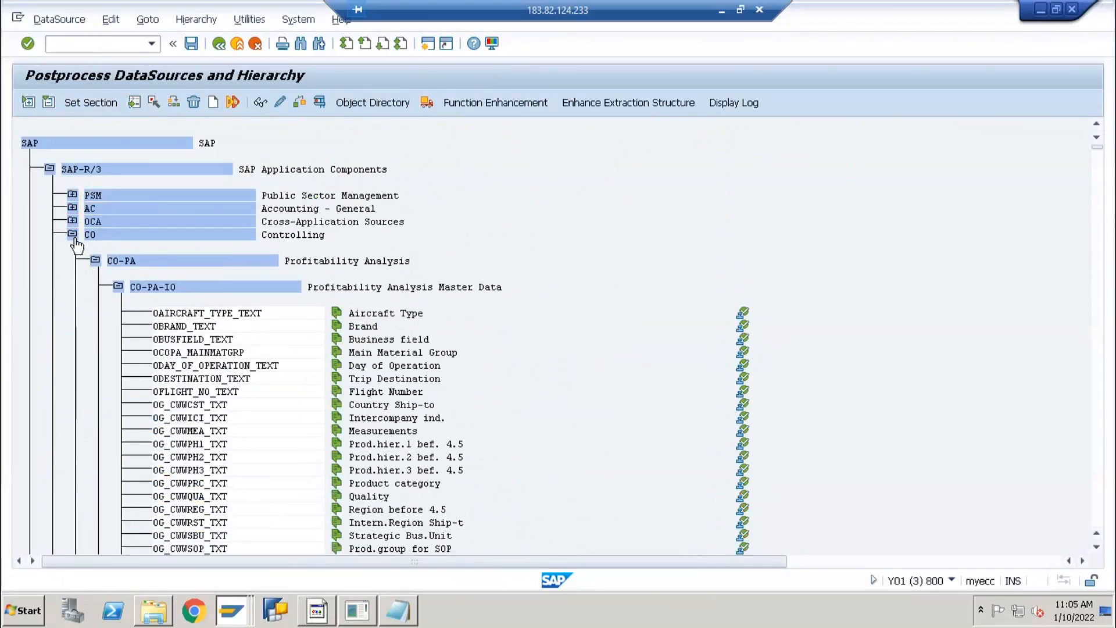
left_click(72, 247)
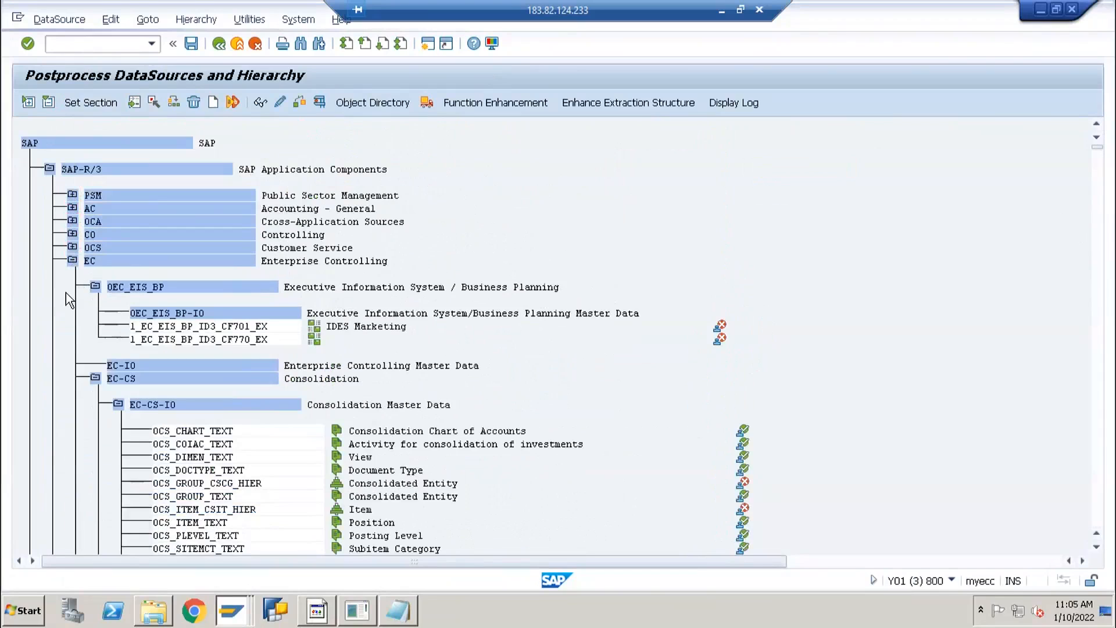
left_click(72, 260)
left_click(72, 273)
left_click(72, 286)
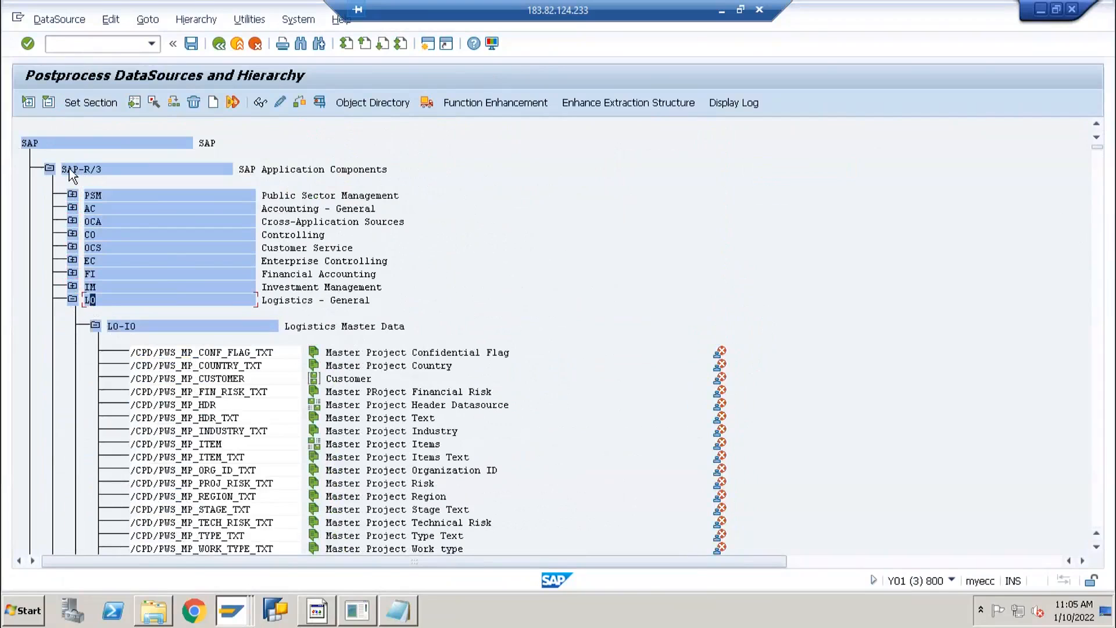
Locate the LO-IO Logistics Master Data node and look through the DataSources beneath it.
left_click(121, 327)
scroll(898, 479, "down", 2)
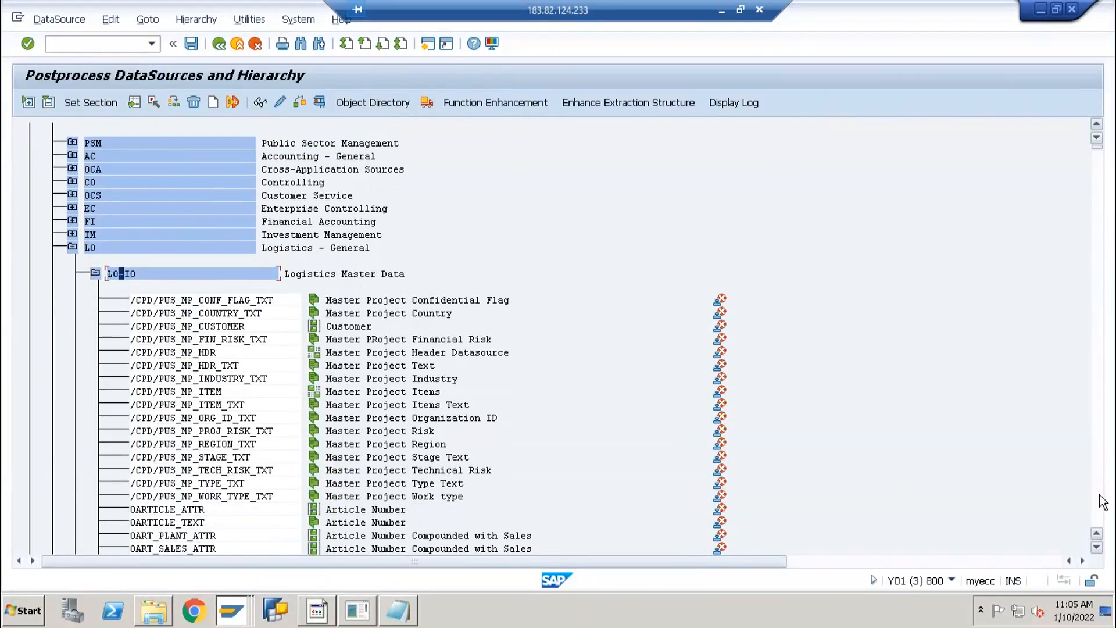
left_click(1099, 495)
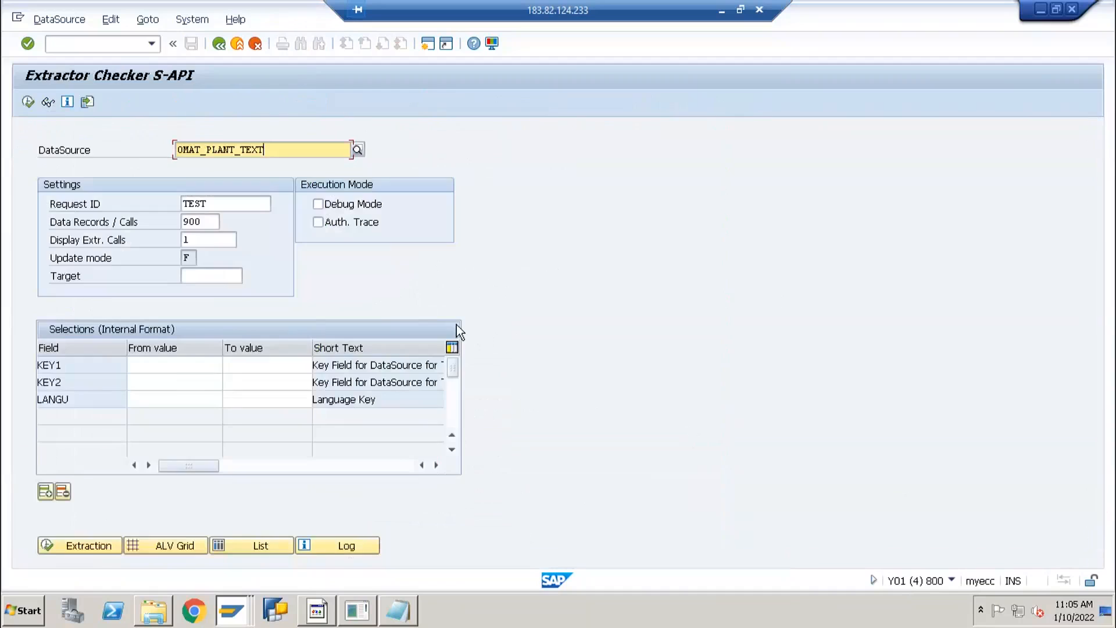
Return to the 0MAT_PLANT_TEXT DataSource display in BW and check its application component and field list.
key("alt+Tab")
key("alt+Tab")
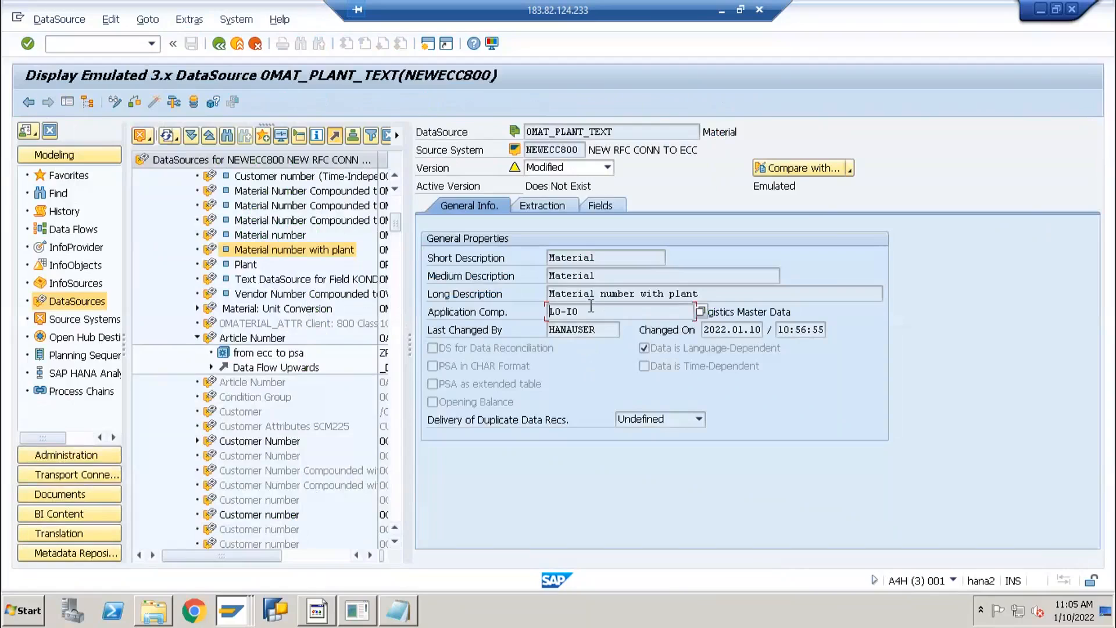
double_click(546, 312)
left_click(604, 309)
left_click(599, 207)
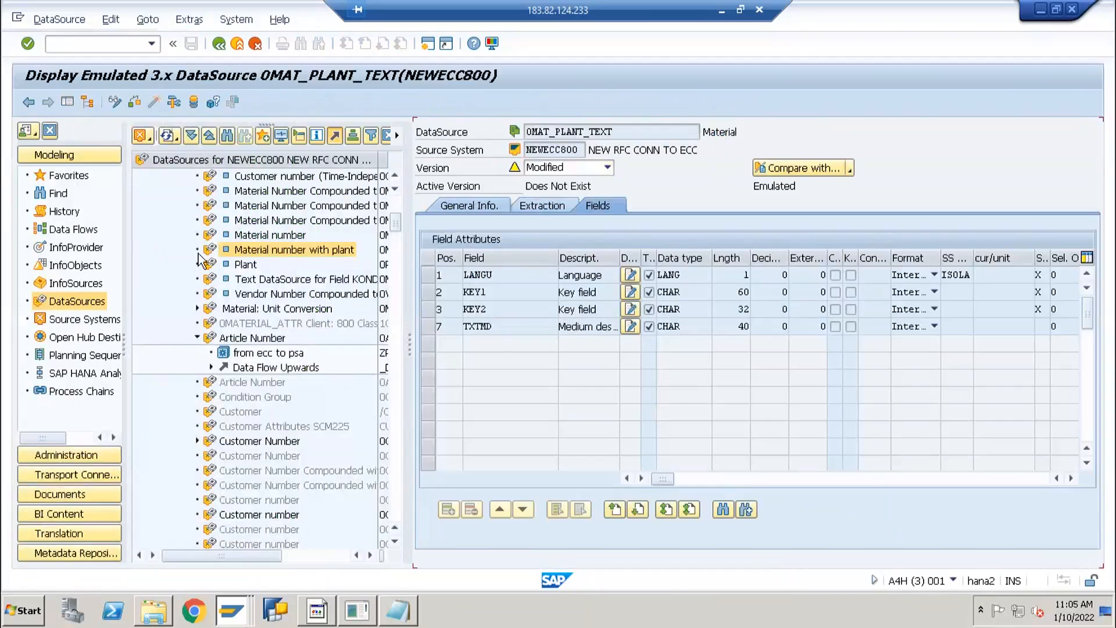
left_click(478, 207)
Switch to the Excel sheet and label the RSA5 entry "Busines Content" in cell F3.
left_click(318, 610)
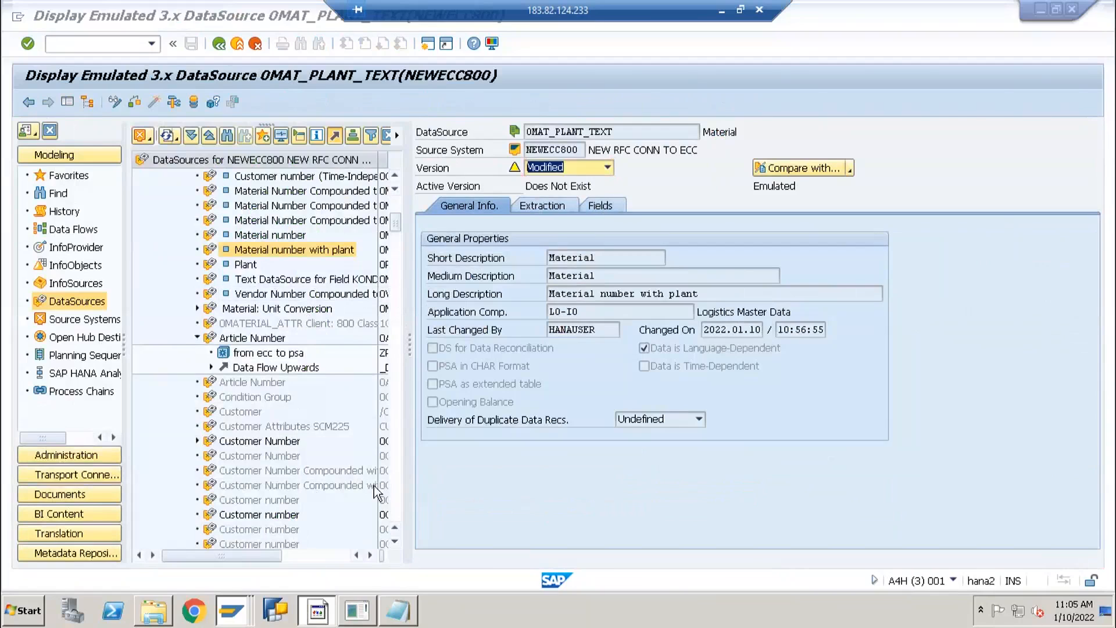
left_click(406, 252)
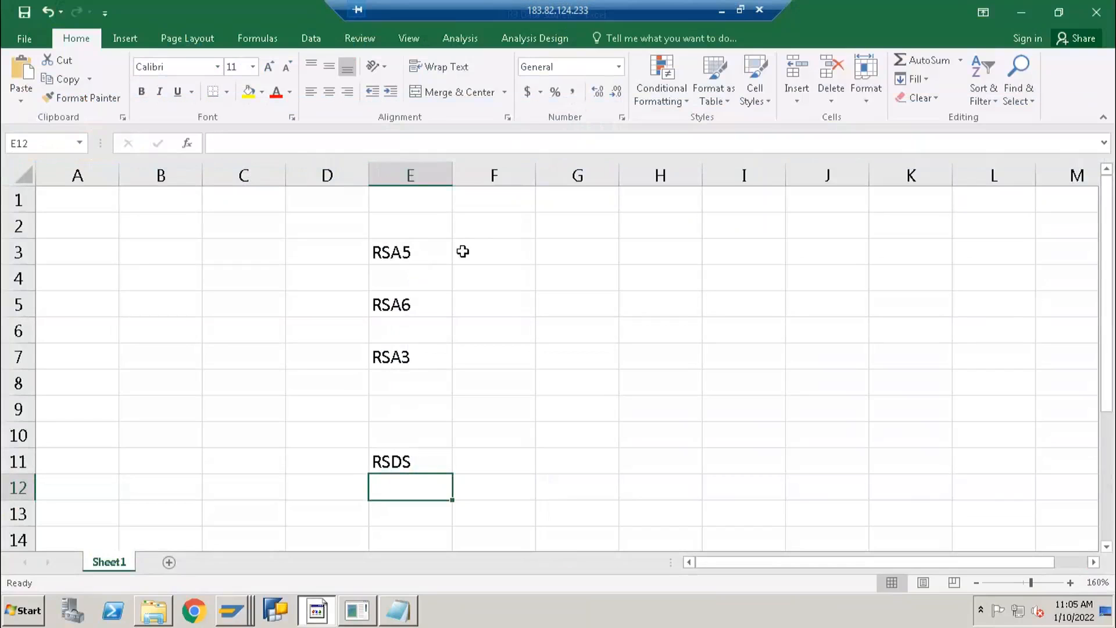
left_click(488, 251)
type("Bu")
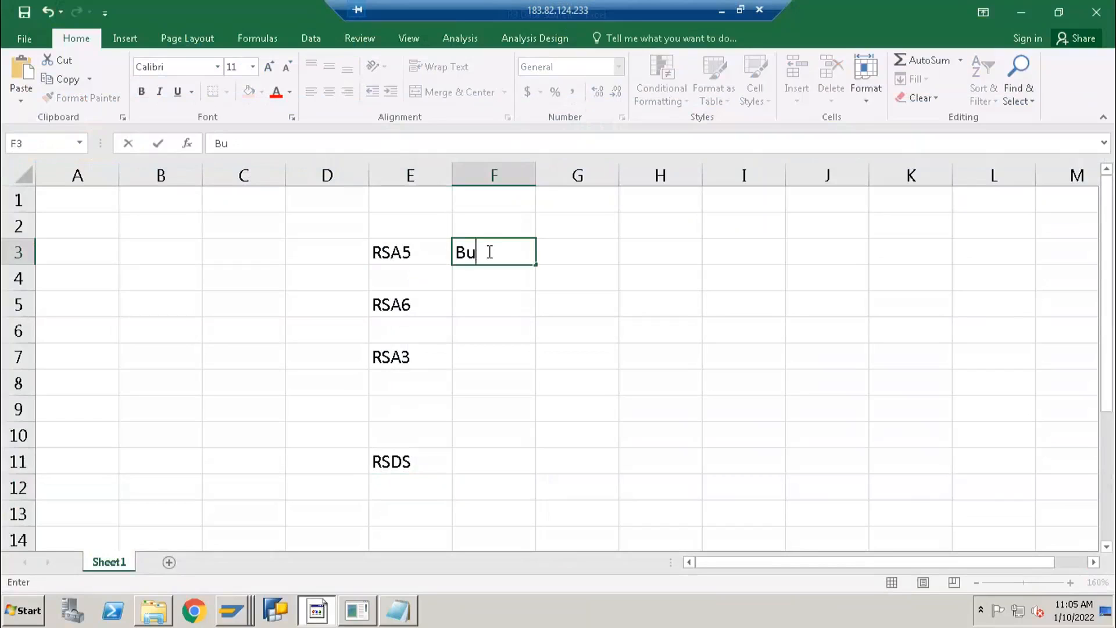
type("sines Content")
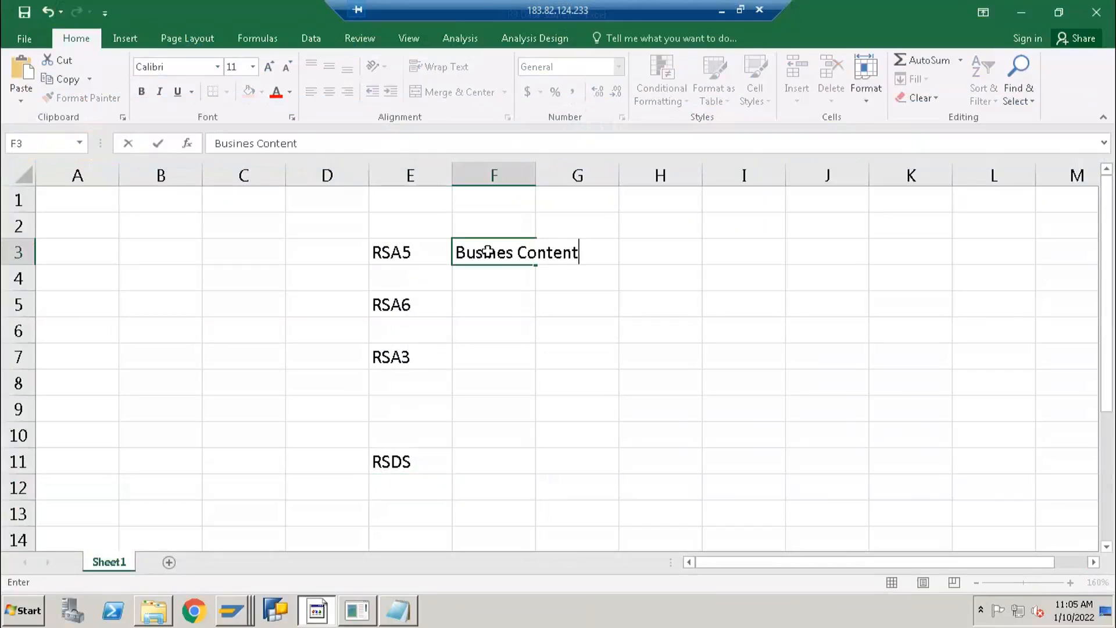
key("Return")
left_click(478, 253)
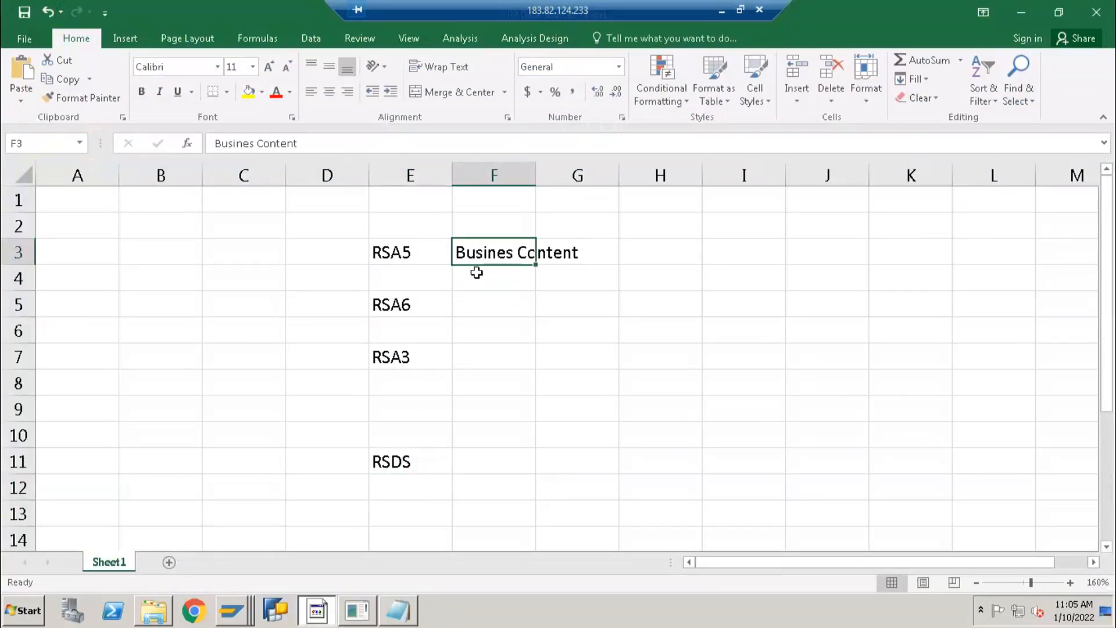
Label the RSA3 entry "Extractions" in cell F7.
left_click(401, 301)
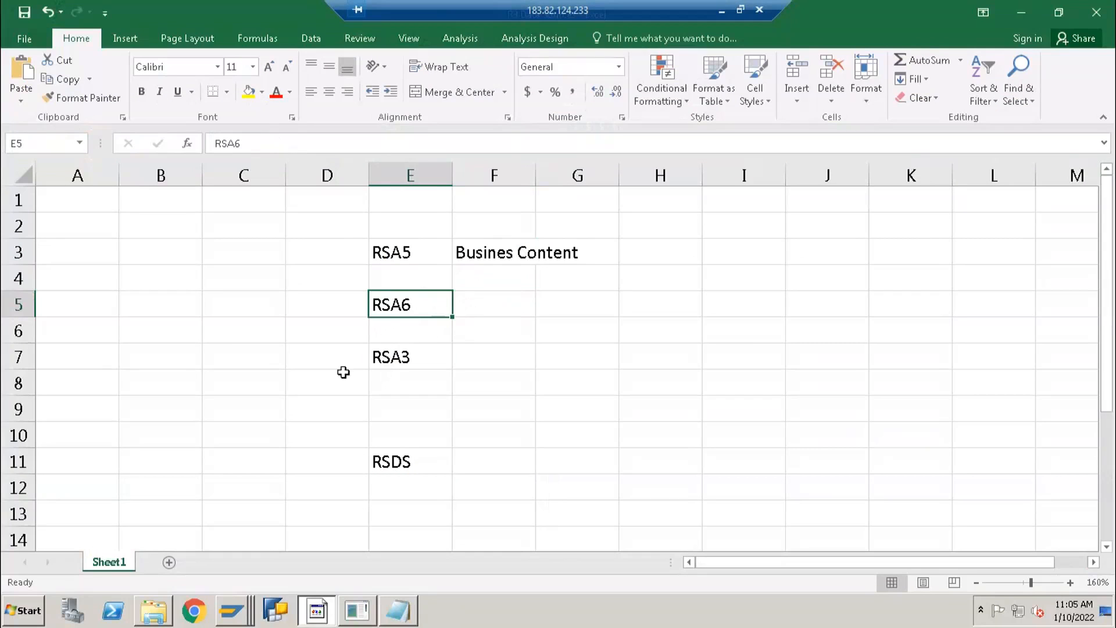
left_click(383, 358)
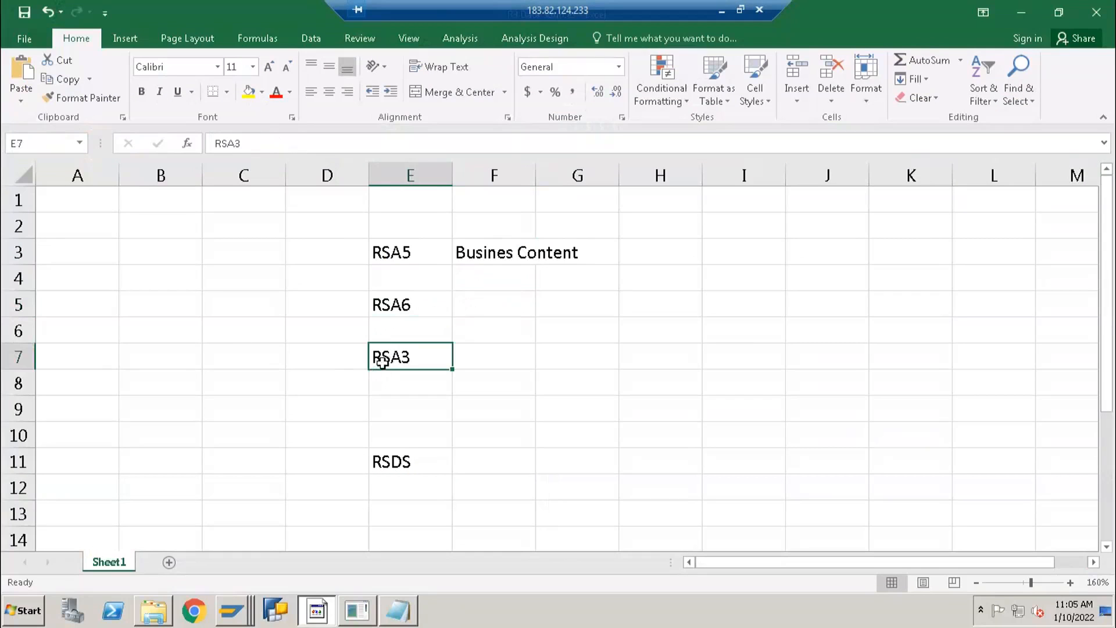
left_click(485, 351)
type("Ex")
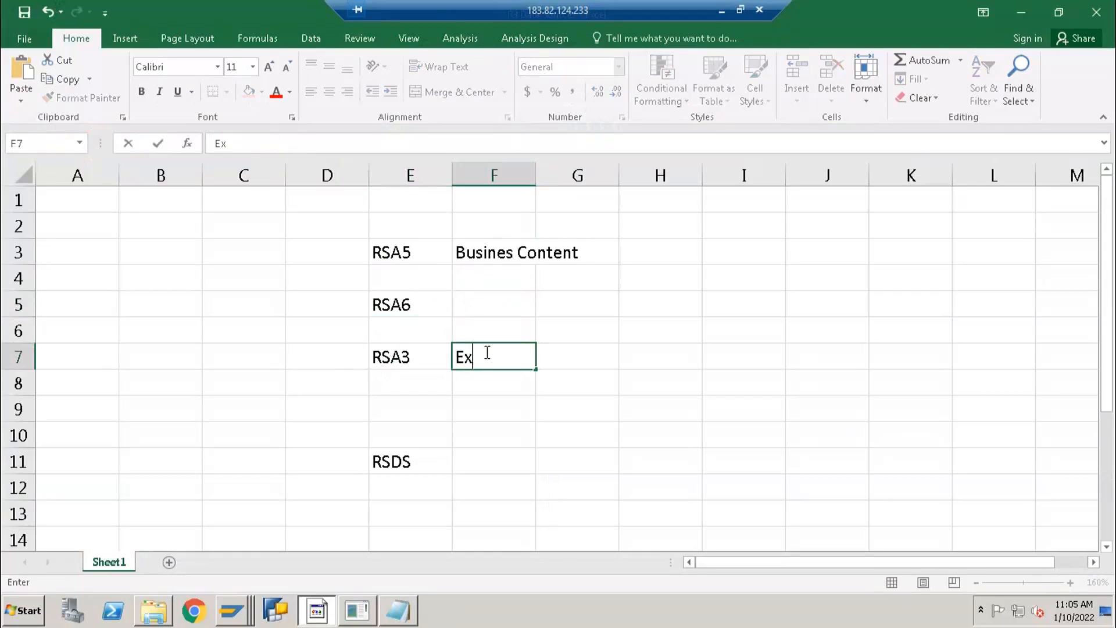
type("tractions")
key("Return")
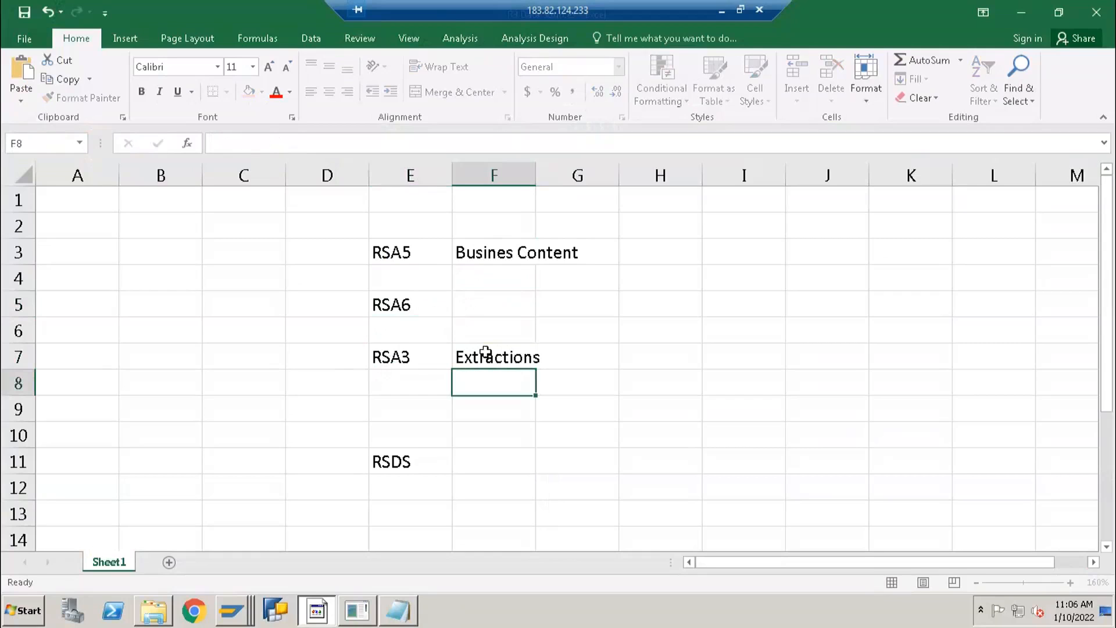
left_click(485, 354)
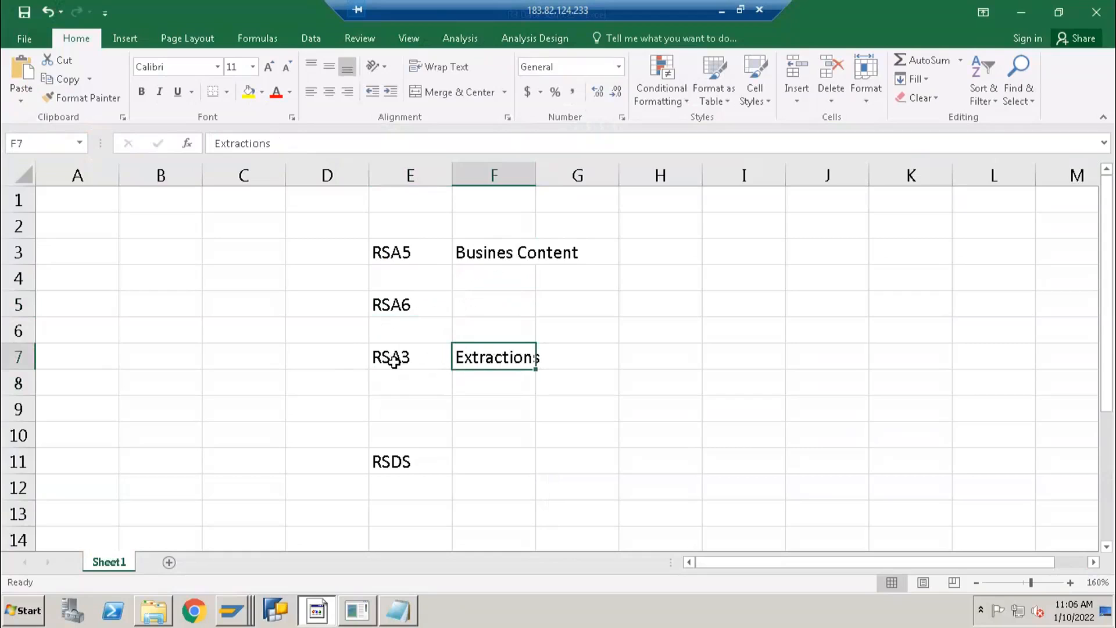
Go over the noted transaction codes from RSA5 to RSDS and their descriptions in columns E and F.
left_click_drag(394, 361, 488, 351)
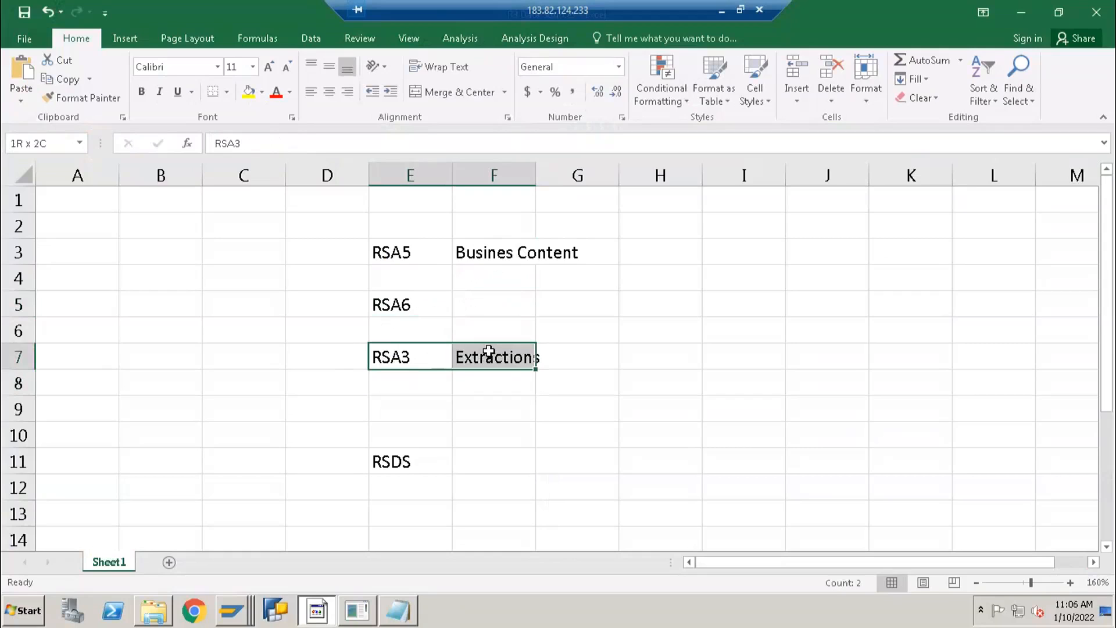
left_click(393, 463)
left_click(389, 359)
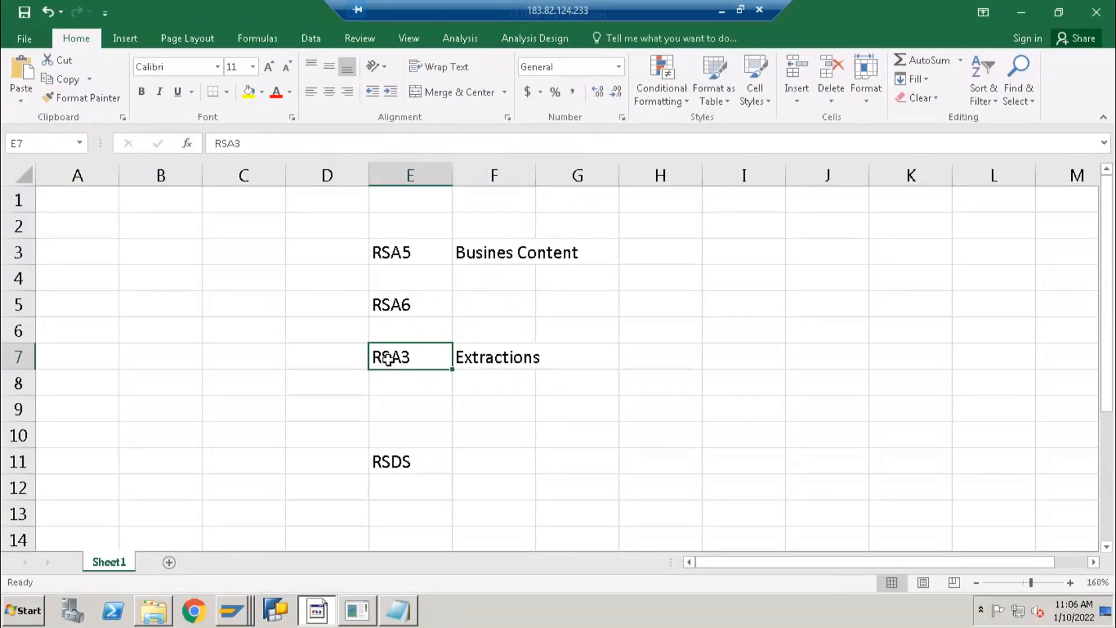
mouse_move(477, 357)
left_mouse_down()
mouse_move(420, 354)
mouse_move(468, 356)
left_mouse_up()
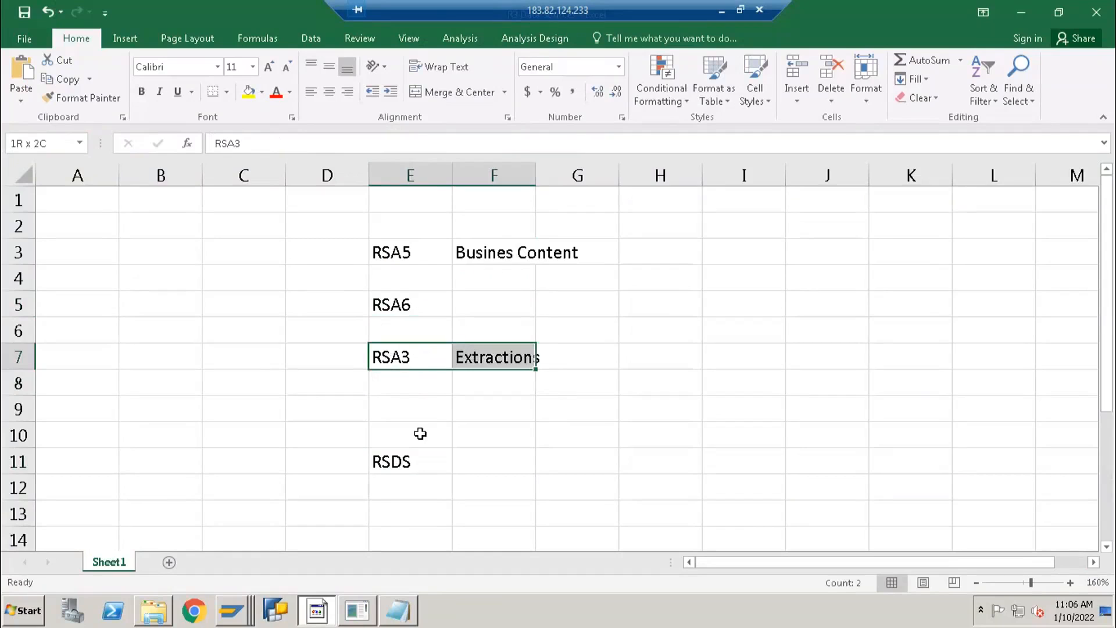
left_click(387, 461)
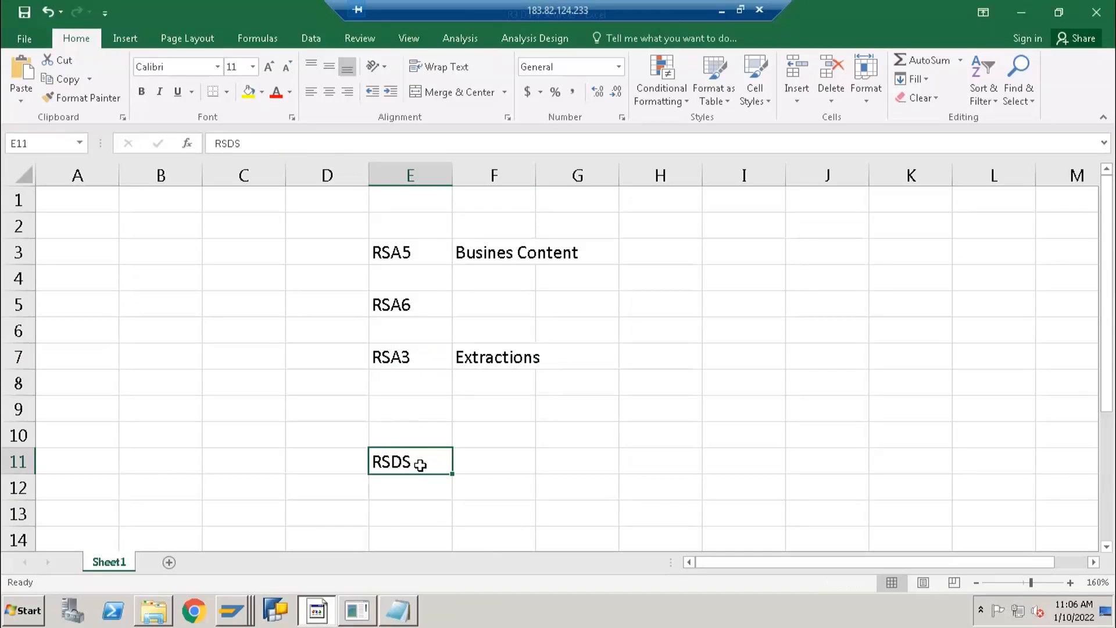
left_click(382, 232)
left_click(500, 454, "shift")
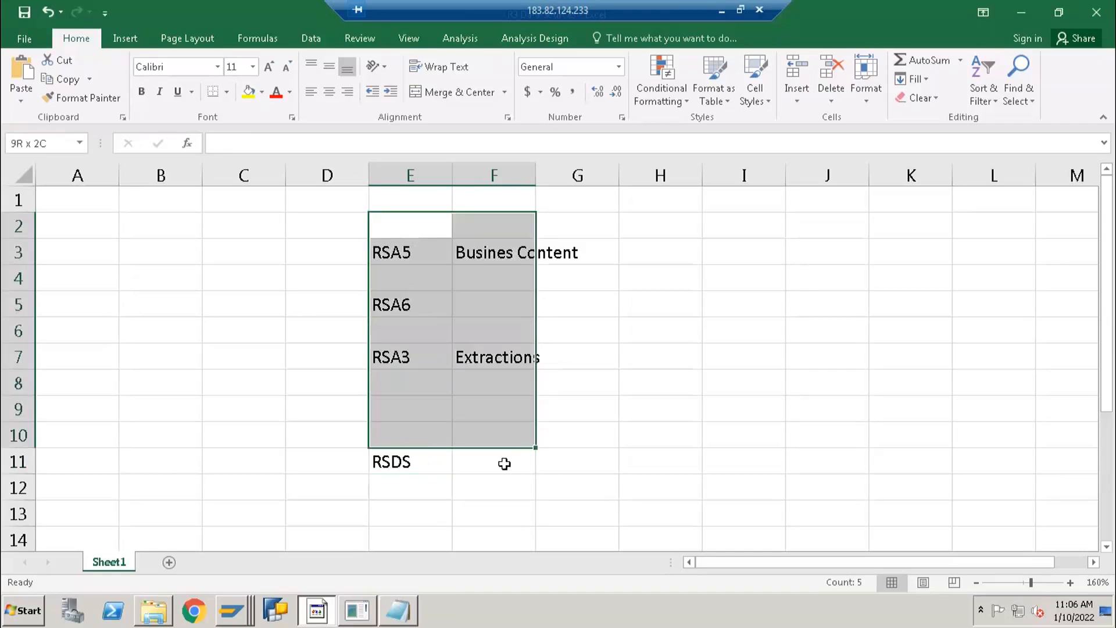
Switch to the Installation of DataSource from Business Content session in ECC and examine the DataSources under PSM_PBC-IO at the hierarchy's start.
left_click(228, 607)
left_click(232, 484)
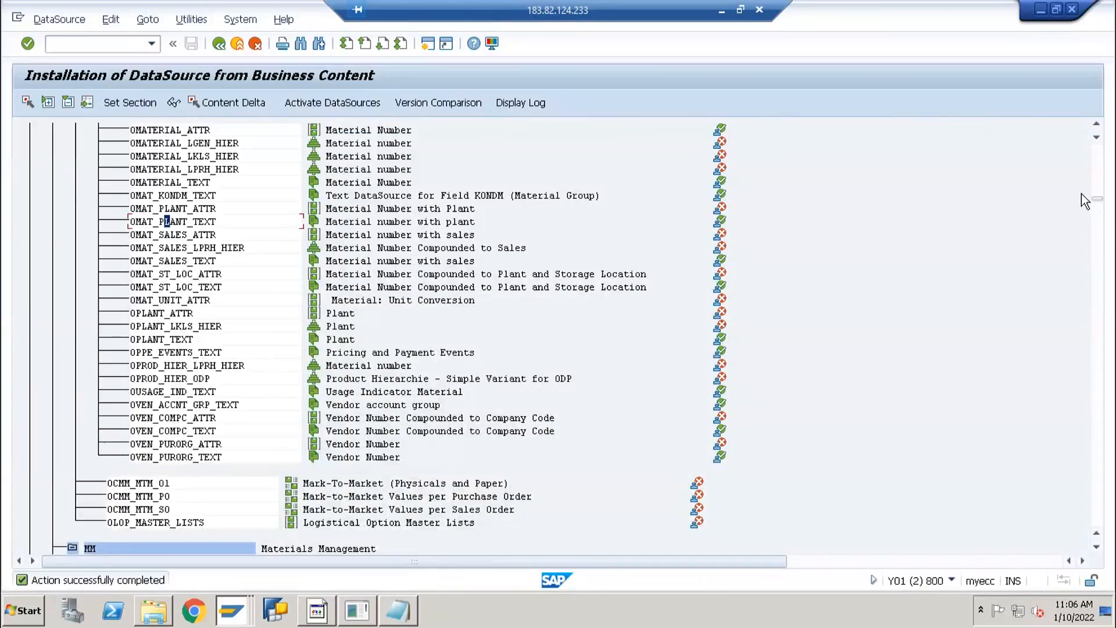
left_click_drag(1098, 153, 1099, 140)
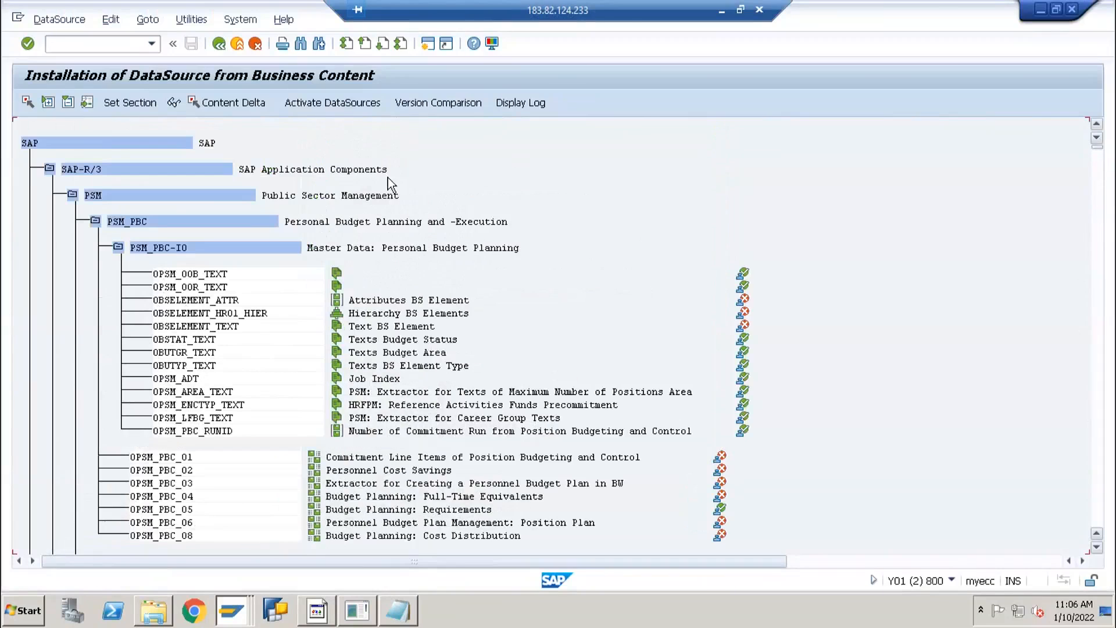
left_click(118, 248)
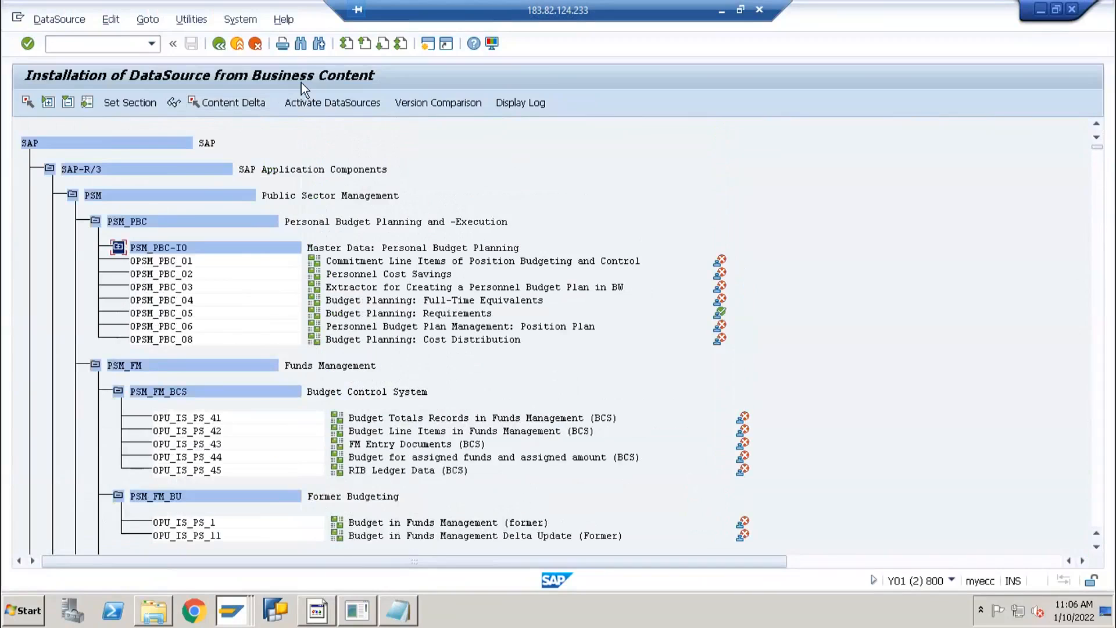
left_click(235, 611)
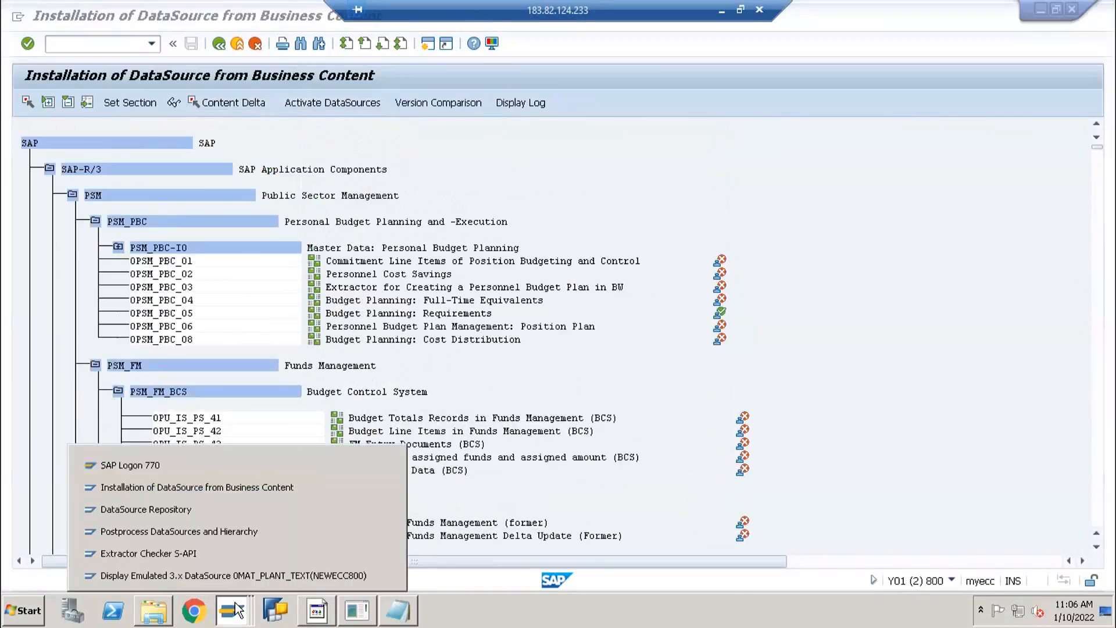
left_click(72, 47)
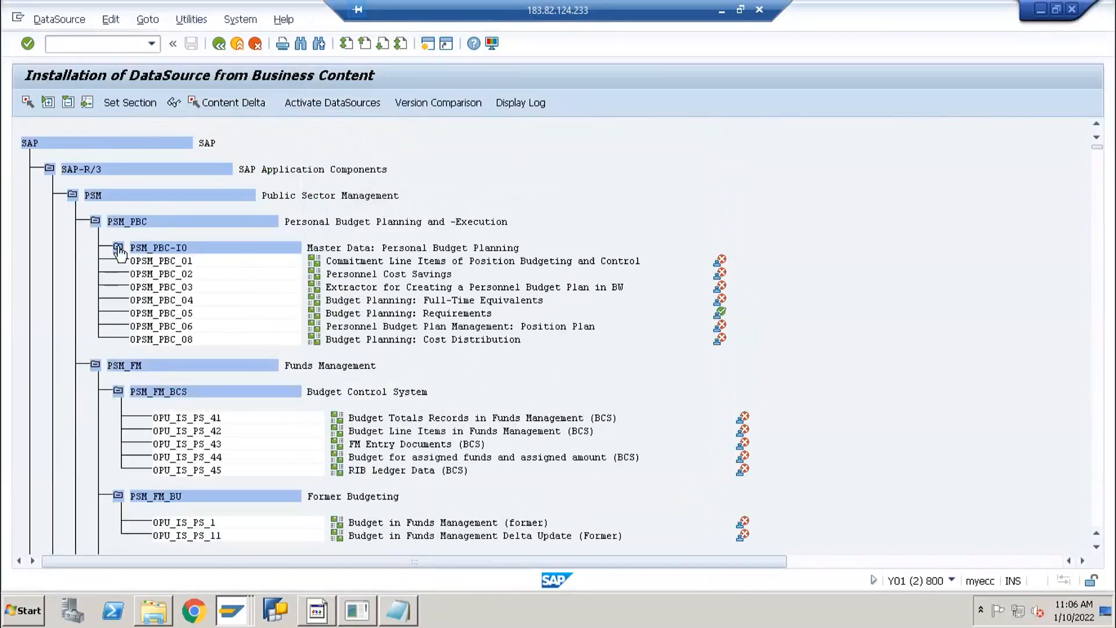
left_click(118, 247)
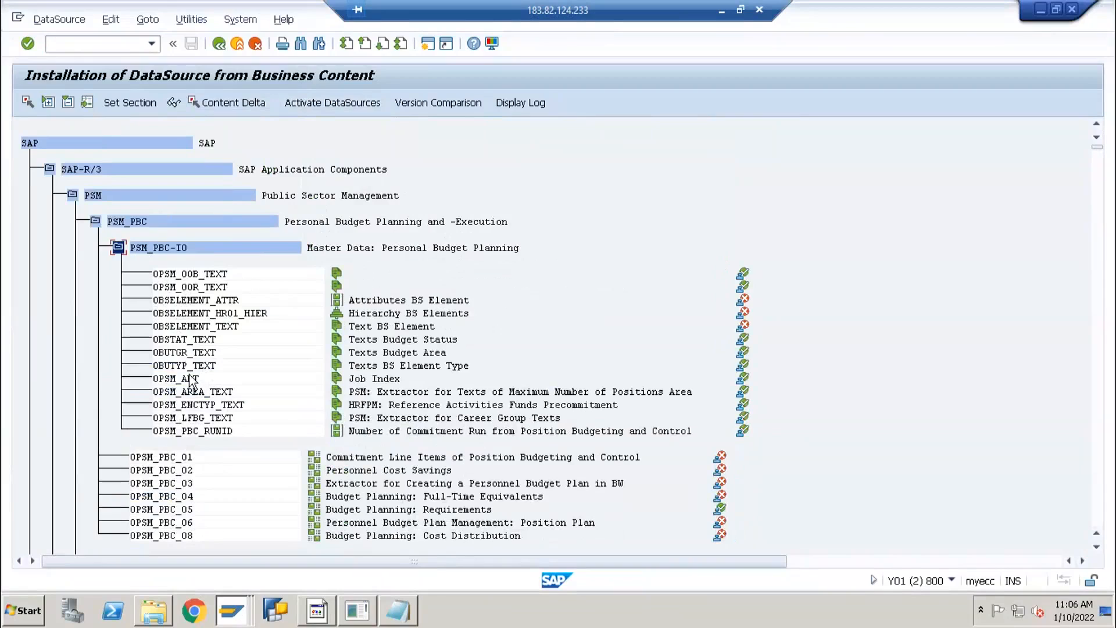
left_click(184, 327)
left_click(140, 249)
left_click(190, 312)
left_click(168, 314)
Bring up the SAP Easy Access screen in the ECC system.
left_click(104, 38)
type("/")
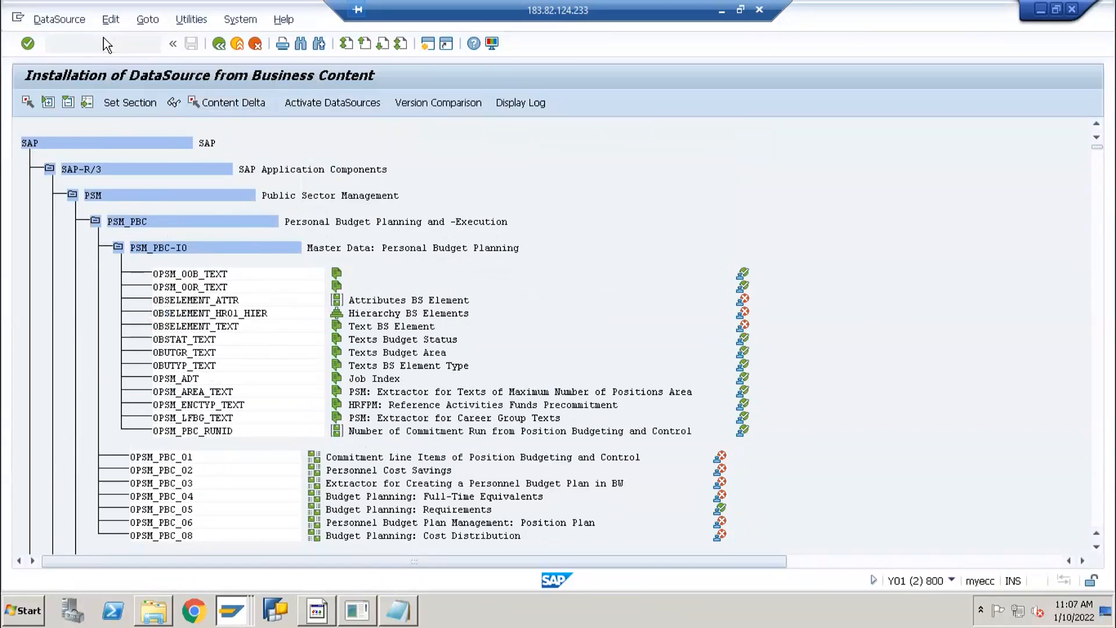
key("Return")
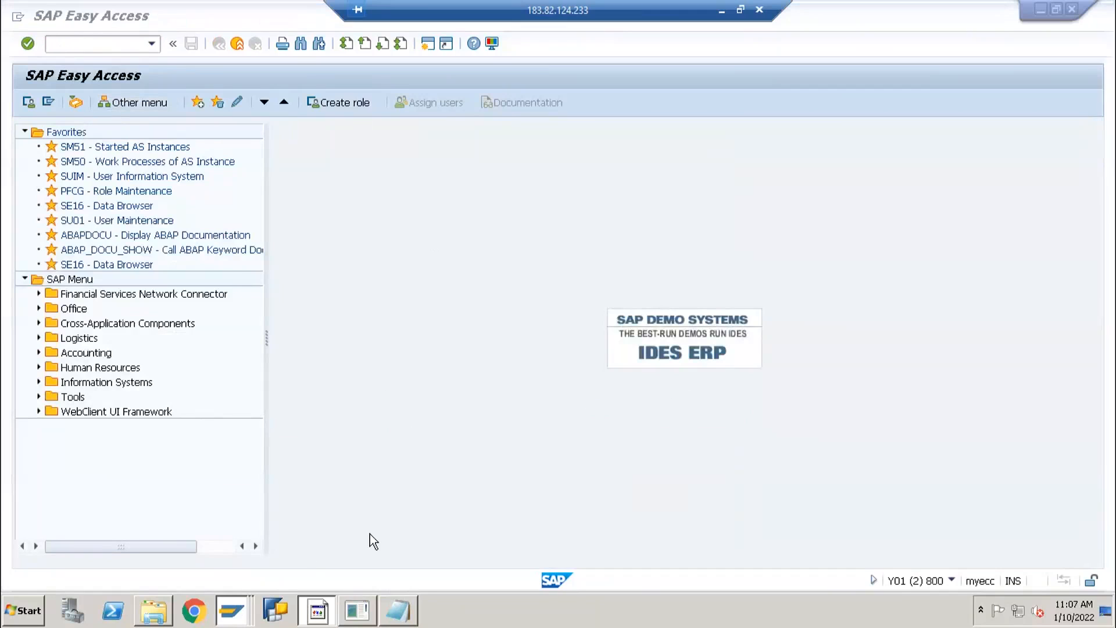
Switch to the Excel sheet and enter the transaction code RSO3 in cell I3.
left_click(317, 610)
left_click(705, 251)
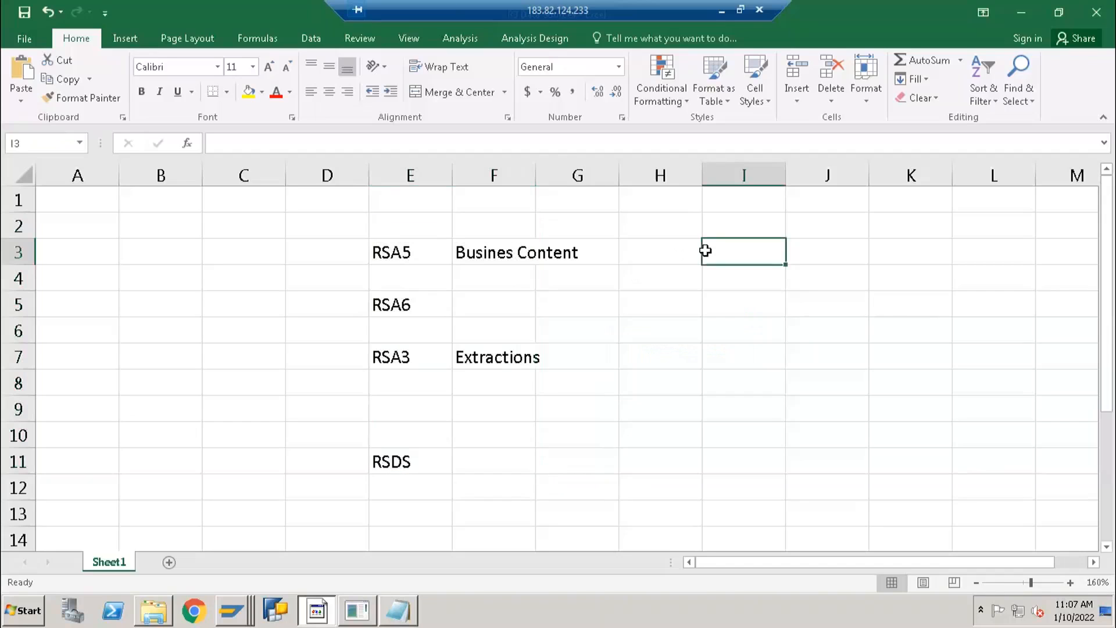
type("RSO3")
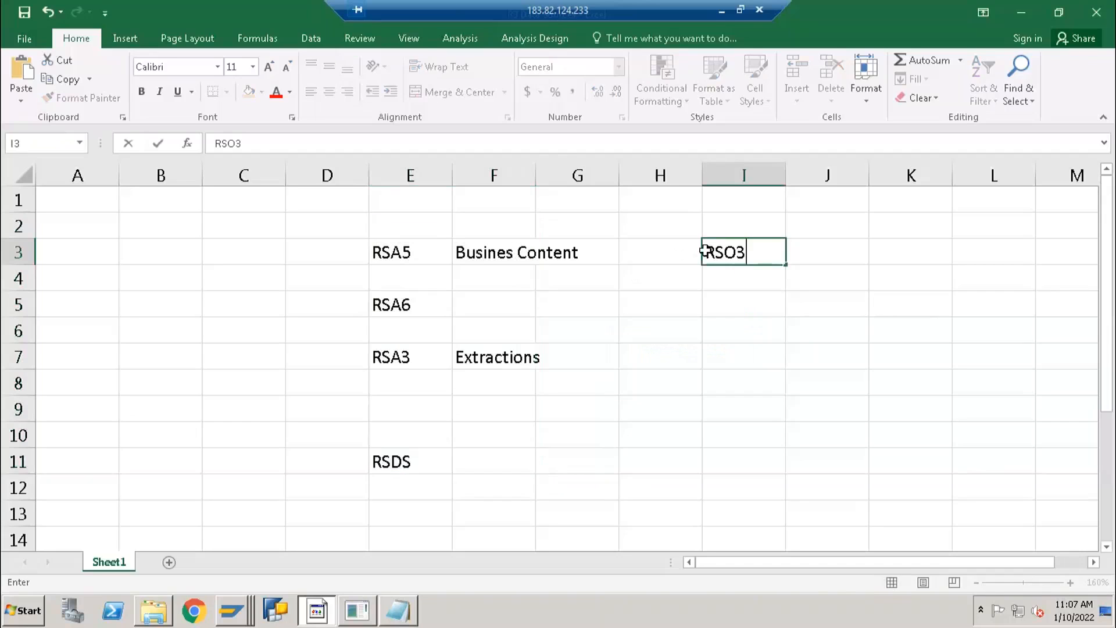
key("Return")
left_click(710, 259)
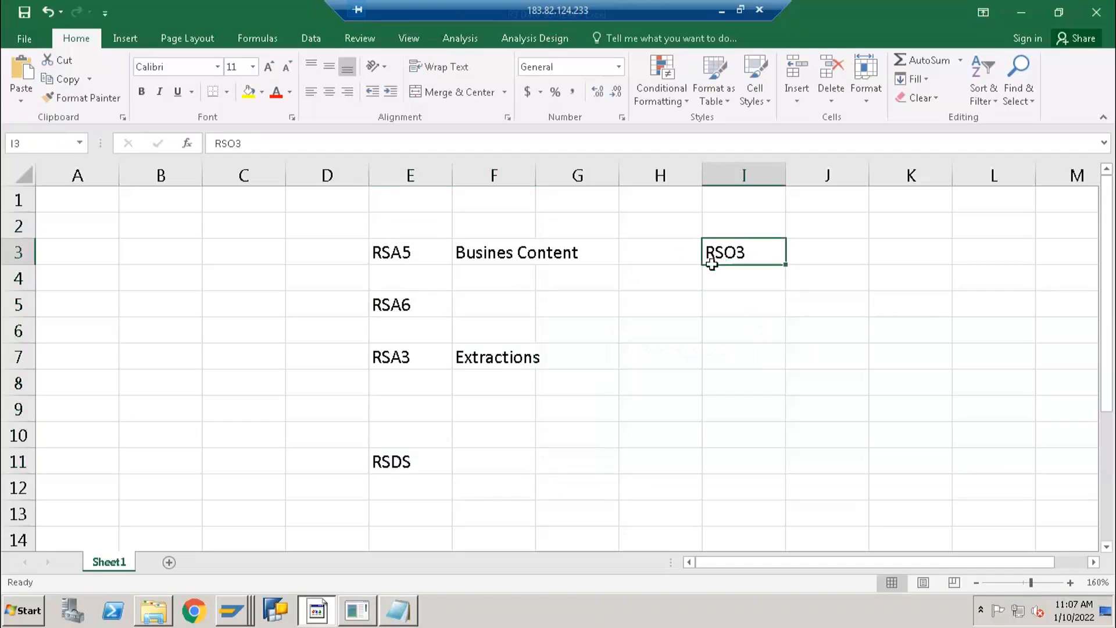
Switch back to ECC, start transaction RSO3 and leave it for the SAP Easy Access screen.
key("alt+Tab")
type("RSO3")
key("Return")
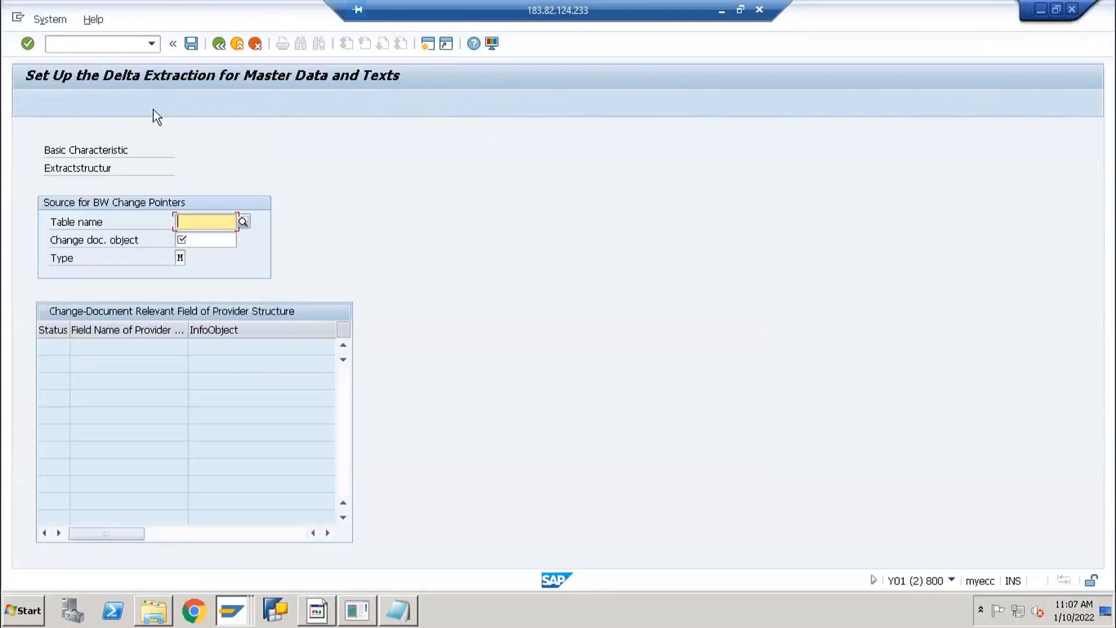
key("F3")
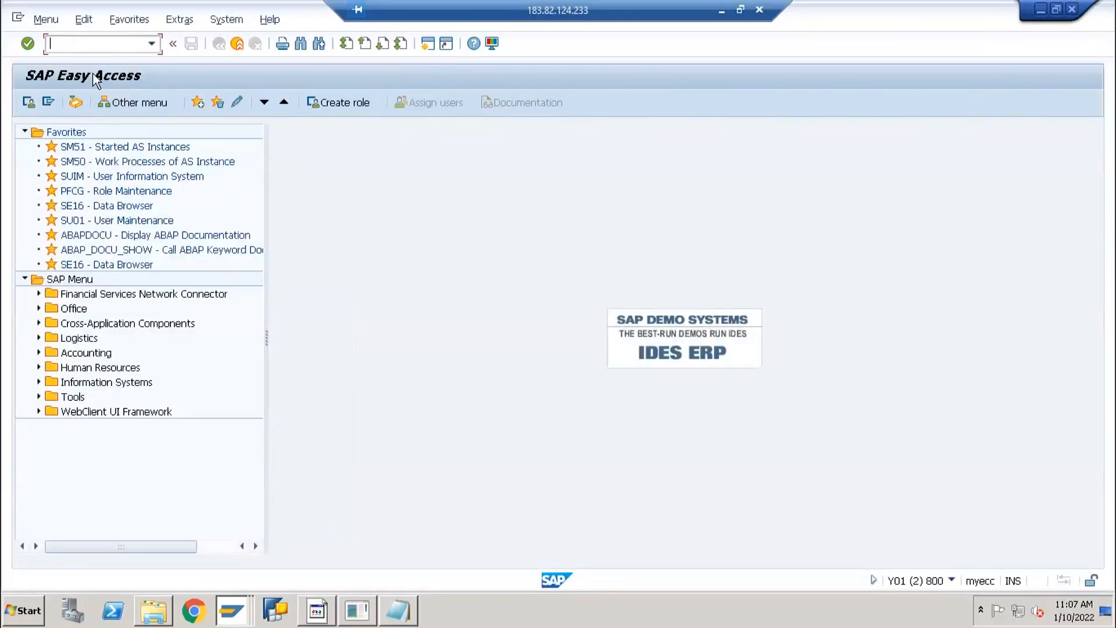
Start transaction RSO2 in ECC to open the generic DataSource maintenance.
type("rso2")
left_click(96, 78)
key("Return")
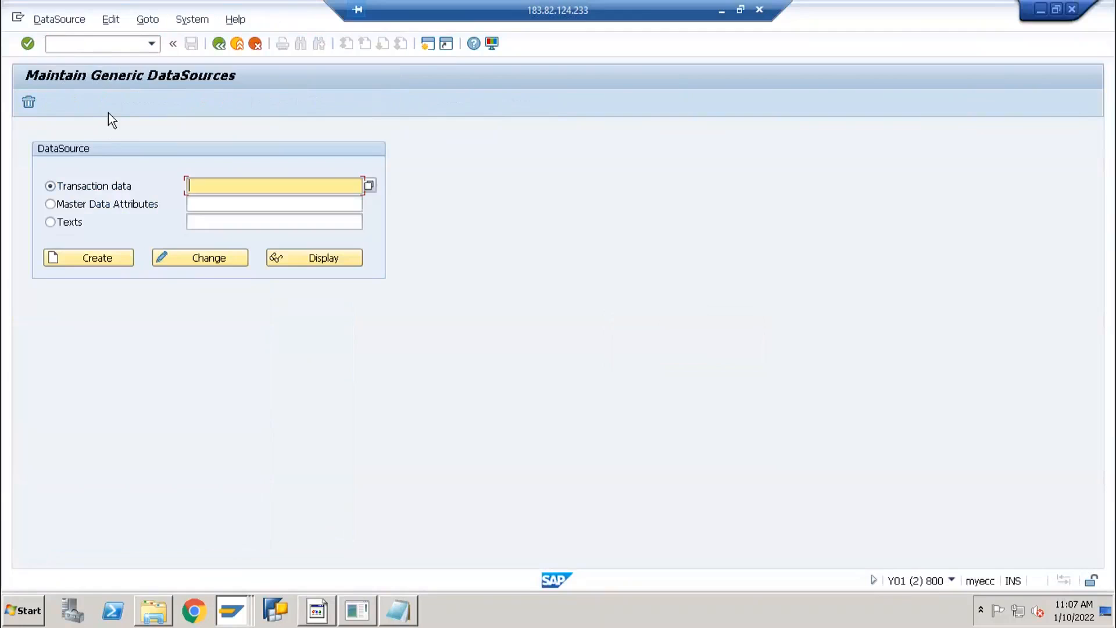
left_click(231, 610)
left_click(158, 186)
Switch to the Excel sheet and change the transaction code in cell I3 to RSO2.
left_click(314, 610)
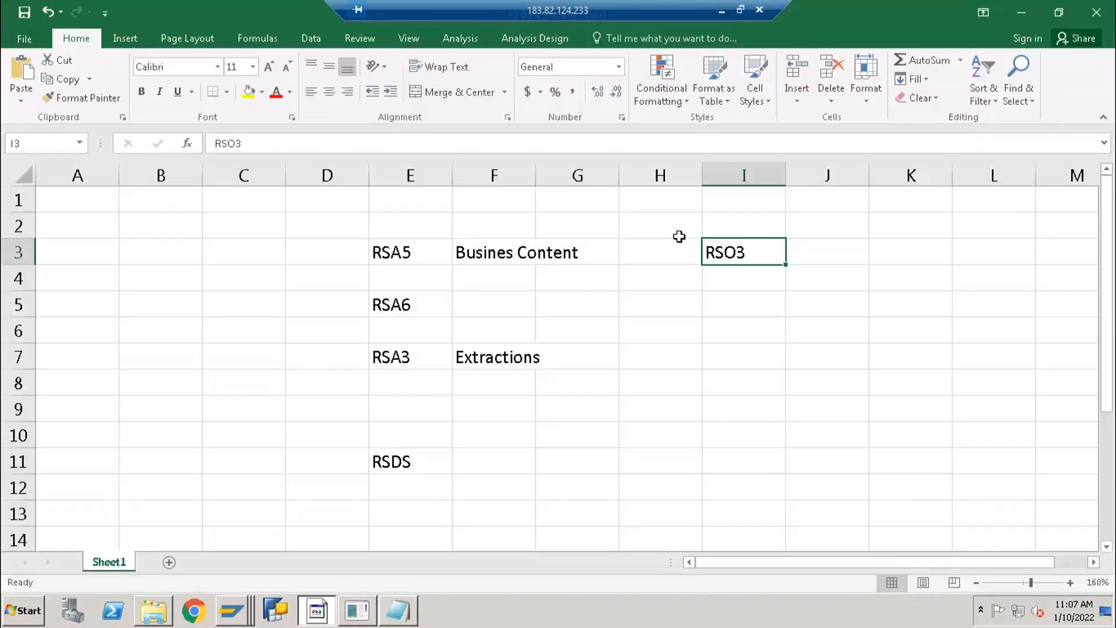
key("F2")
key("BackSpace")
type("2")
key("Return")
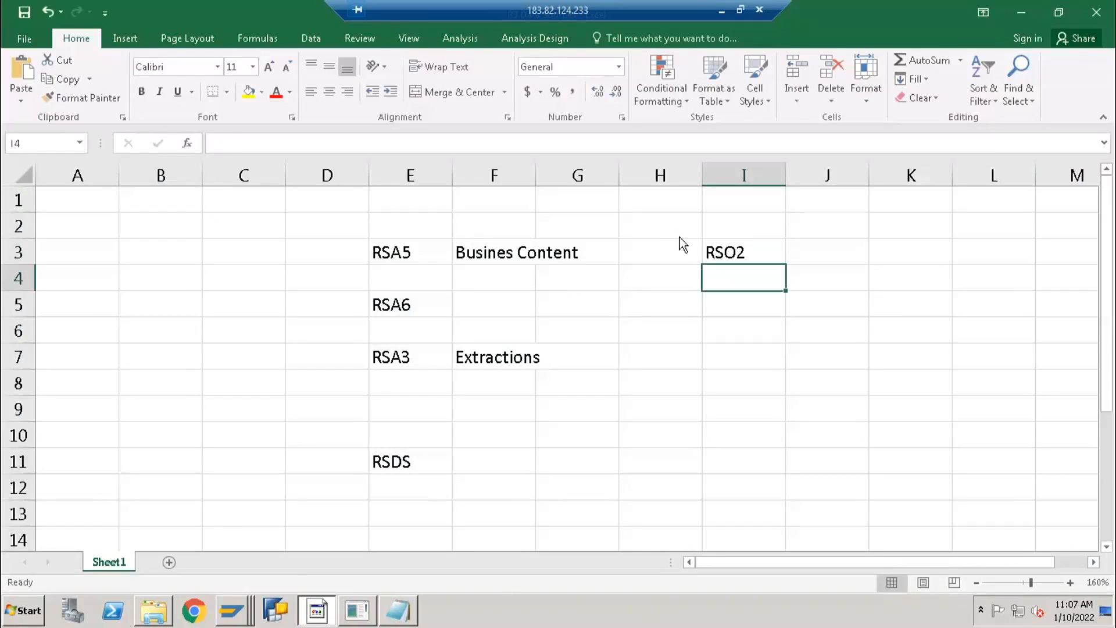
Return to ECC, go over the Transaction data and Texts entries, and restart the generic DataSource maintenance with /nrso2.
key("alt+Tab")
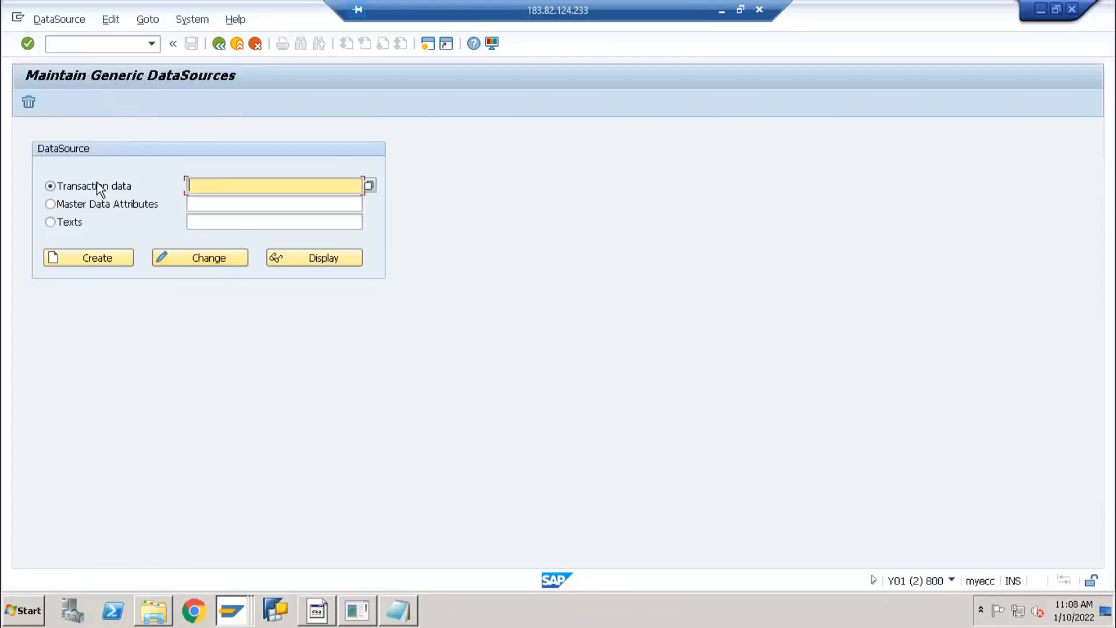
left_click(204, 219)
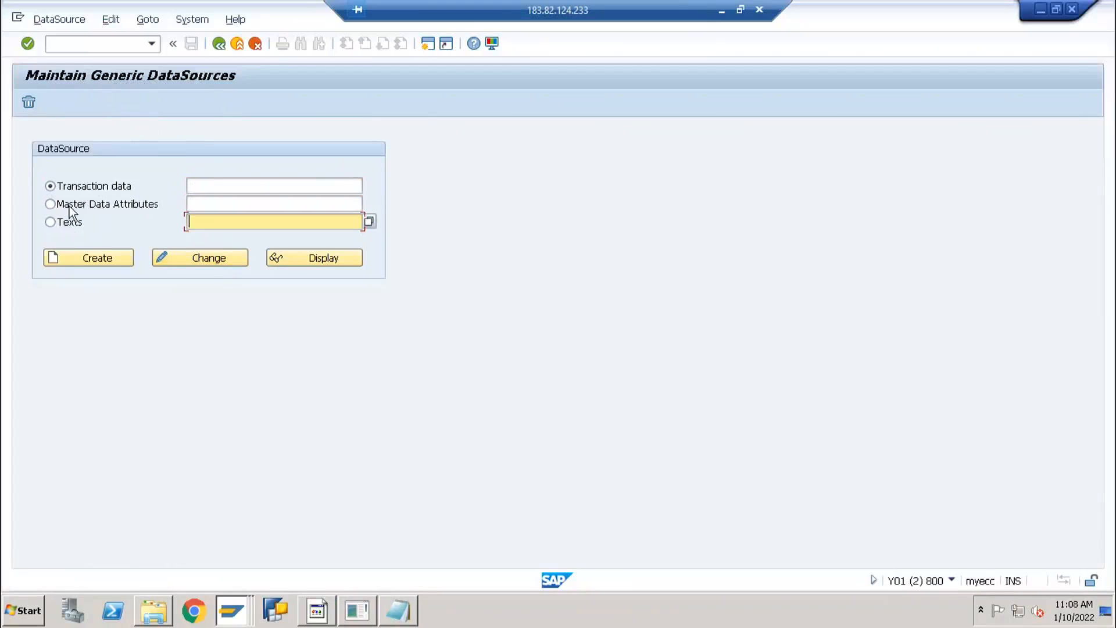
left_click(204, 186)
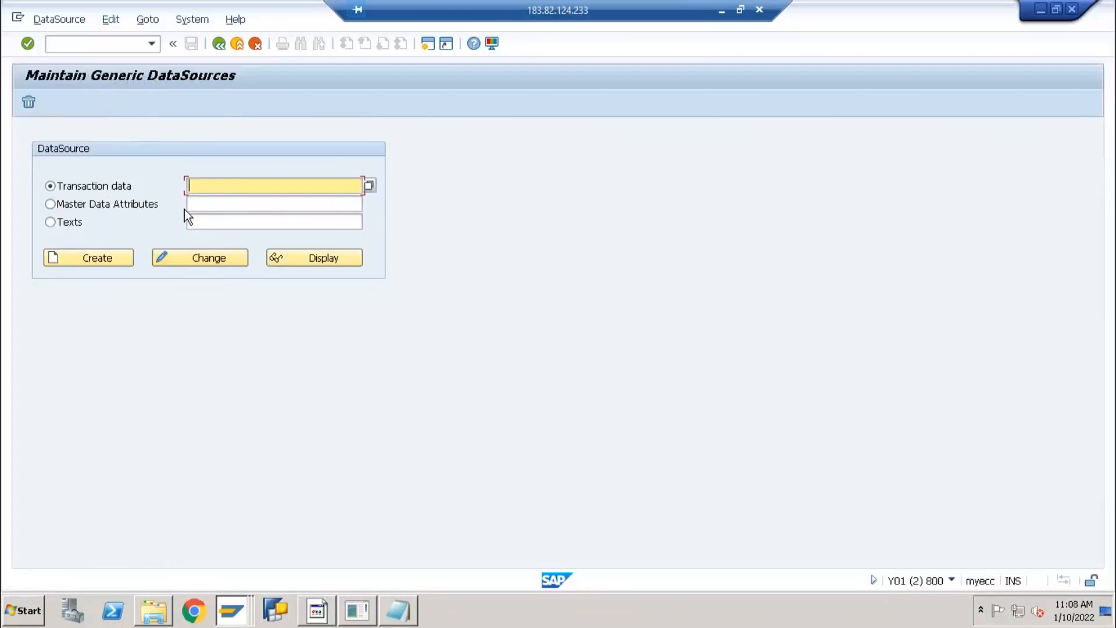
left_click(85, 44)
type("/nrso2")
key("Return")
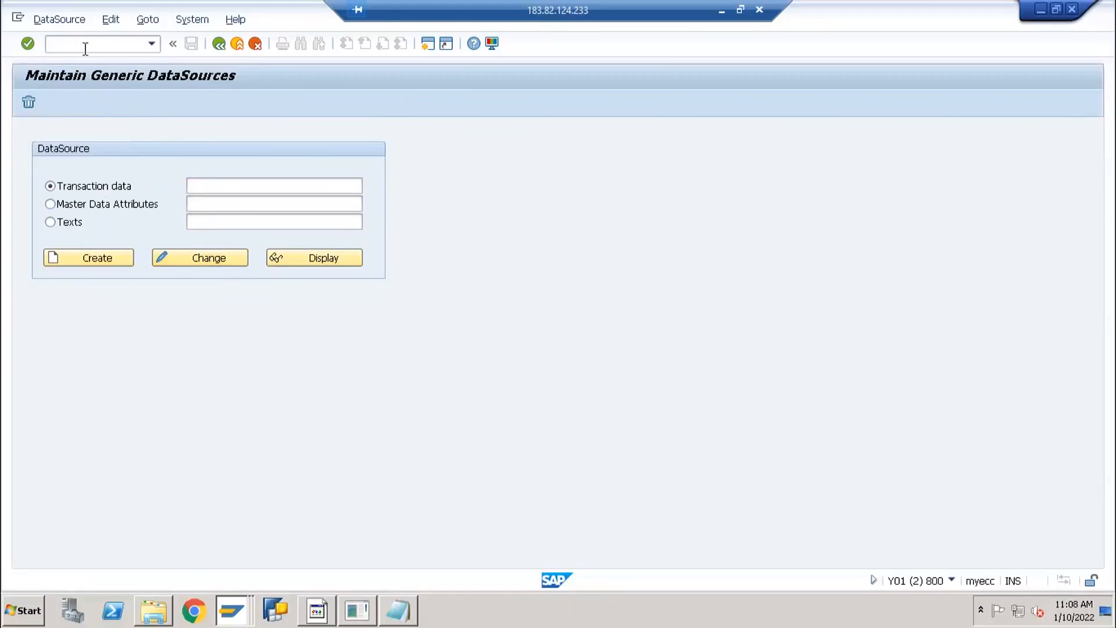
Search the ABAP Dictionary for database tables matching z* and look through the hit list.
type("z*")
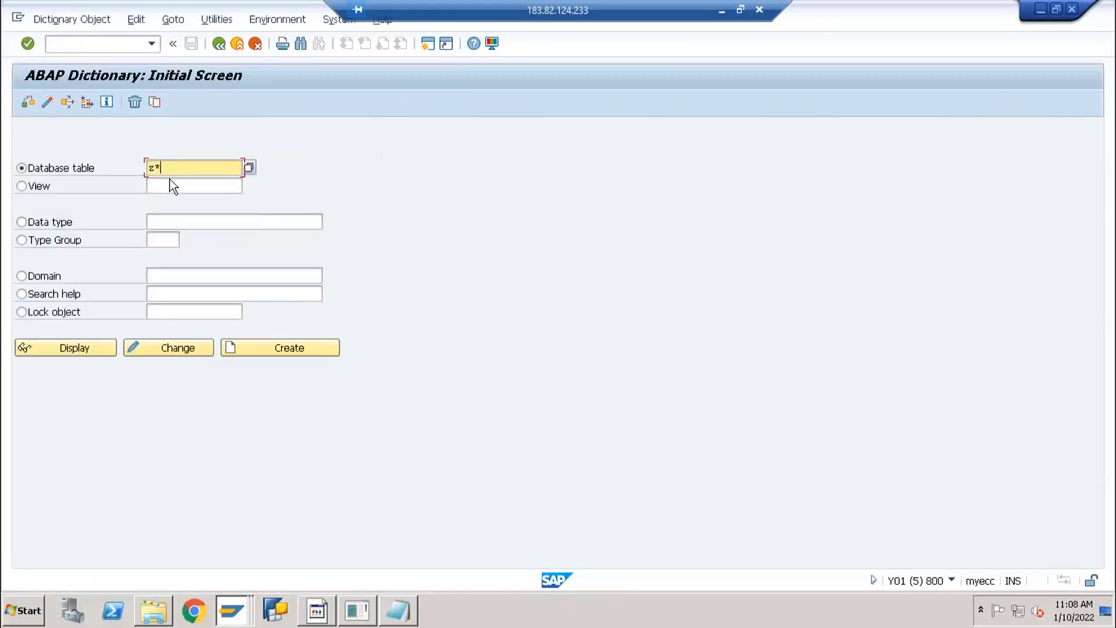
key("F4")
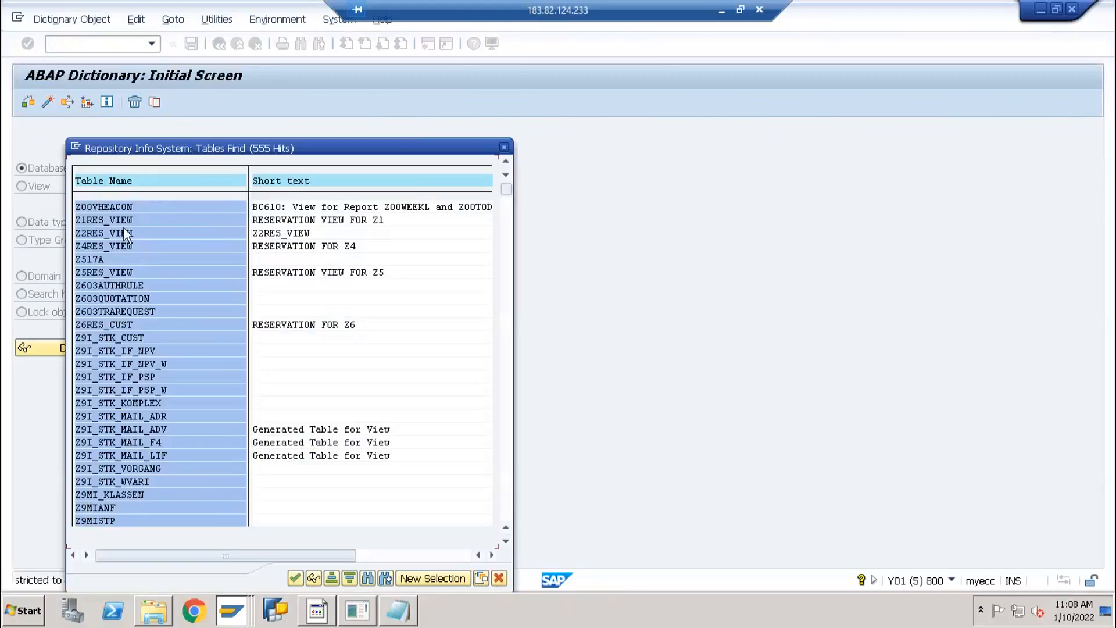
left_click(507, 489)
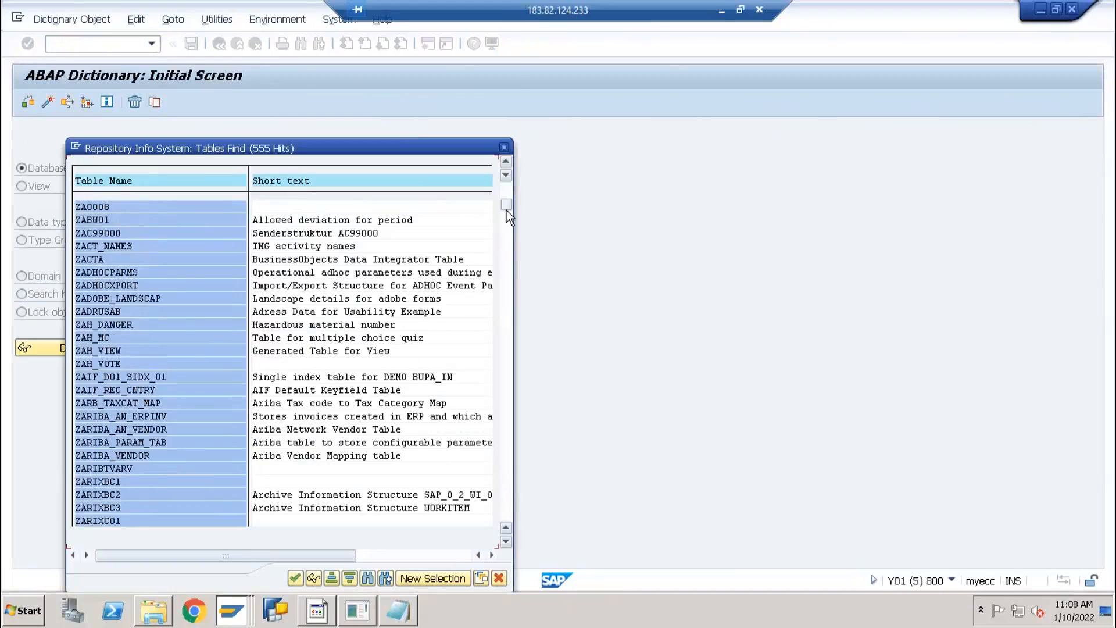
left_click_drag(506, 205, 491, 322)
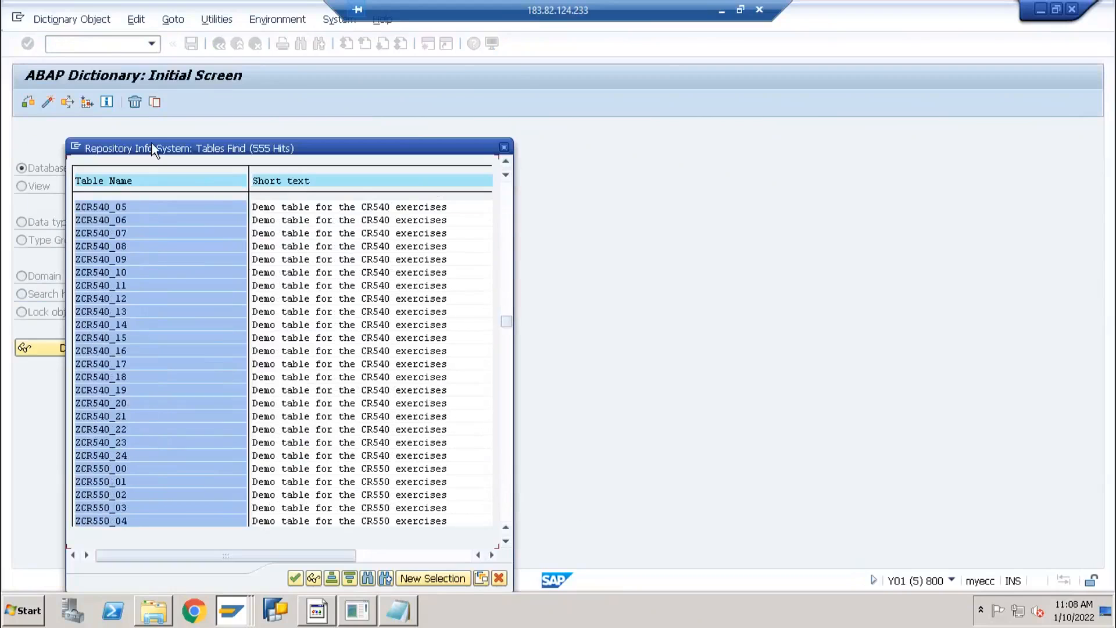
Narrow the database table search to z*mat*, choose ZMATERIAL and display its definition.
key("Escape")
type("mat*")
key("F4")
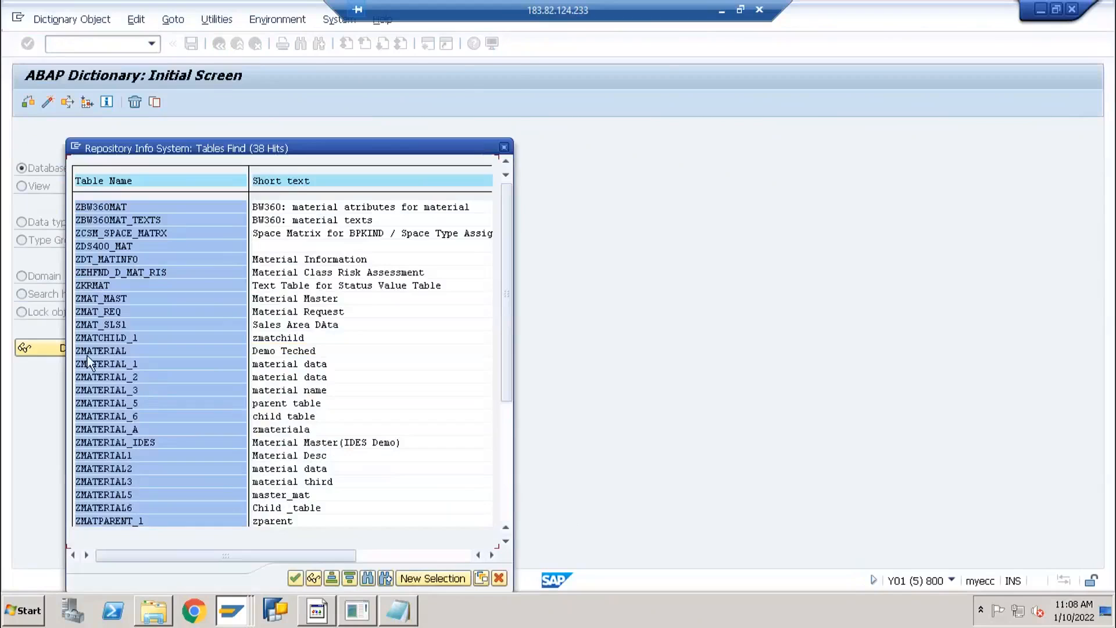
double_click(95, 354)
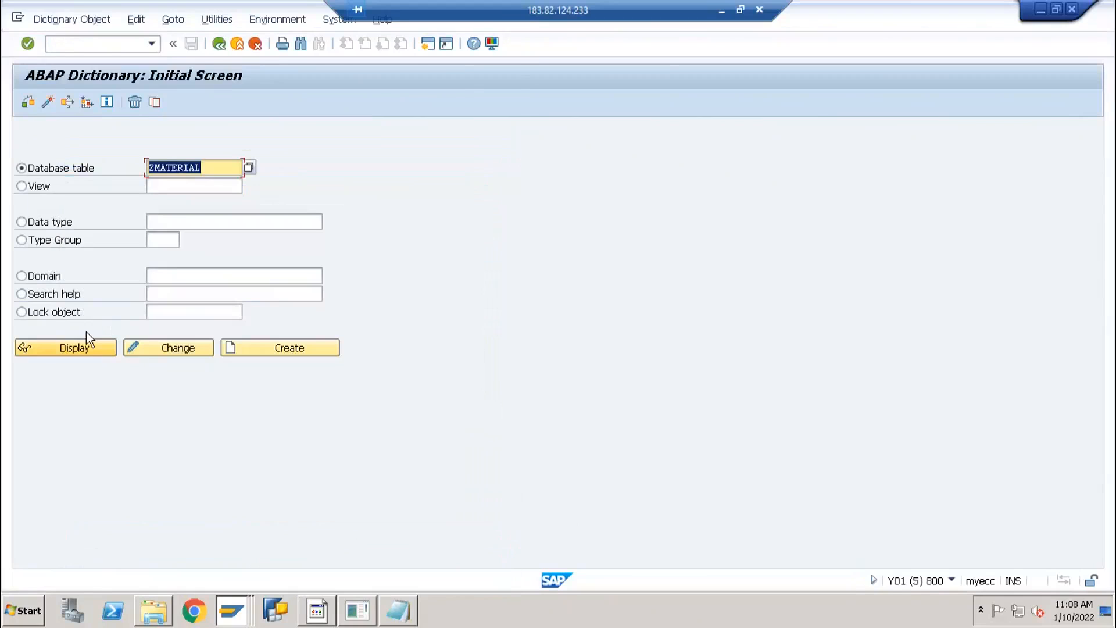
left_click(75, 342)
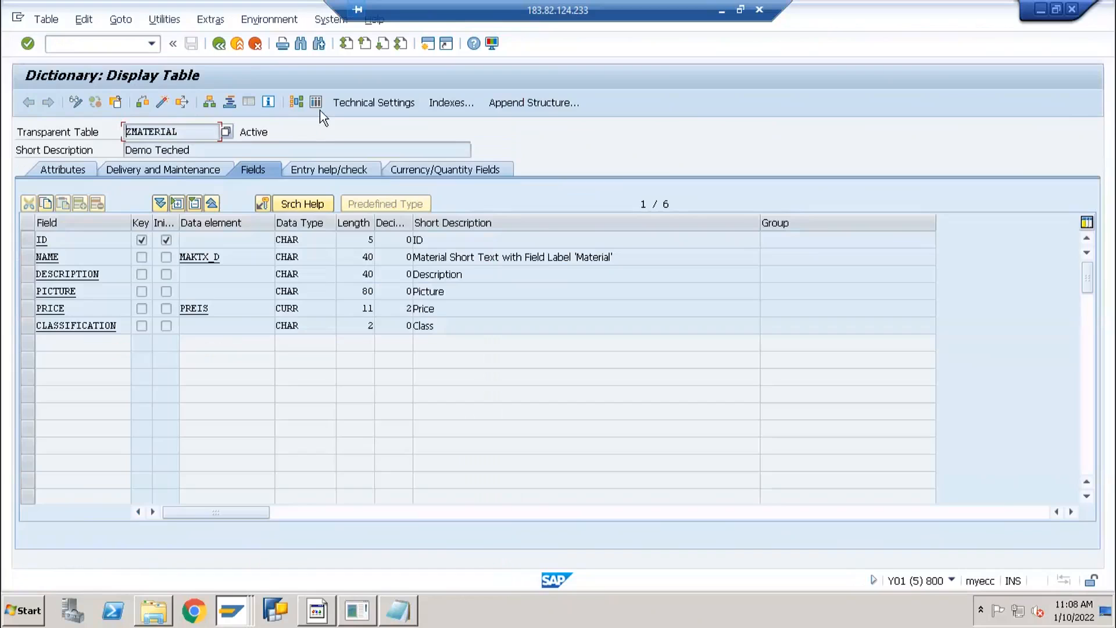
Check the number of entries and the contents of table ZMATERIAL, and return to its definition.
left_click(162, 103)
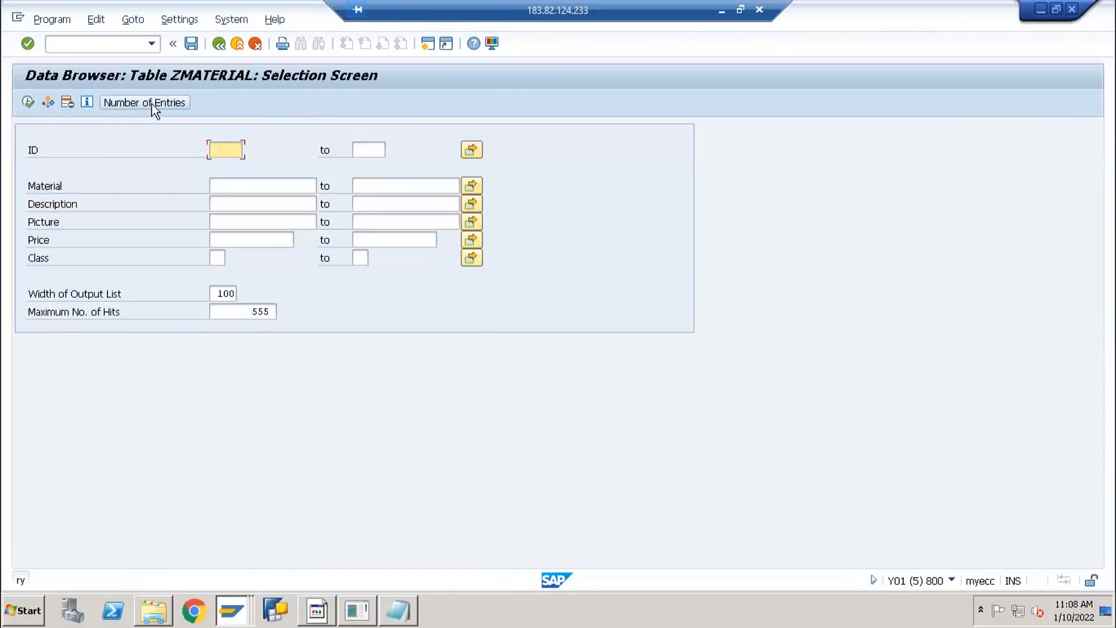
left_click(151, 104)
key("Return")
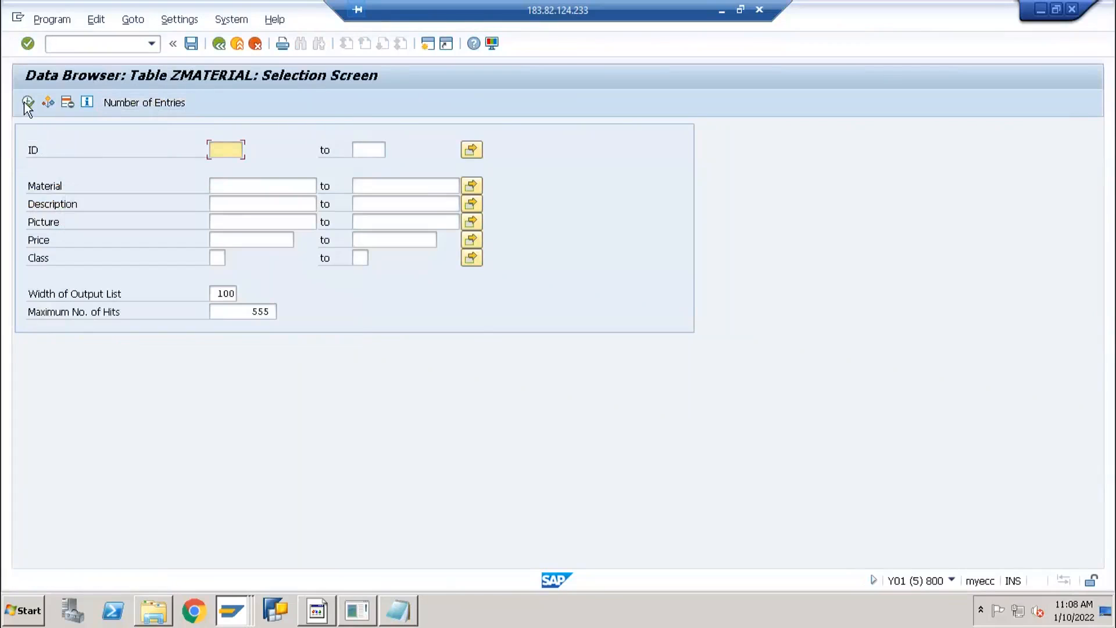
left_click(28, 103)
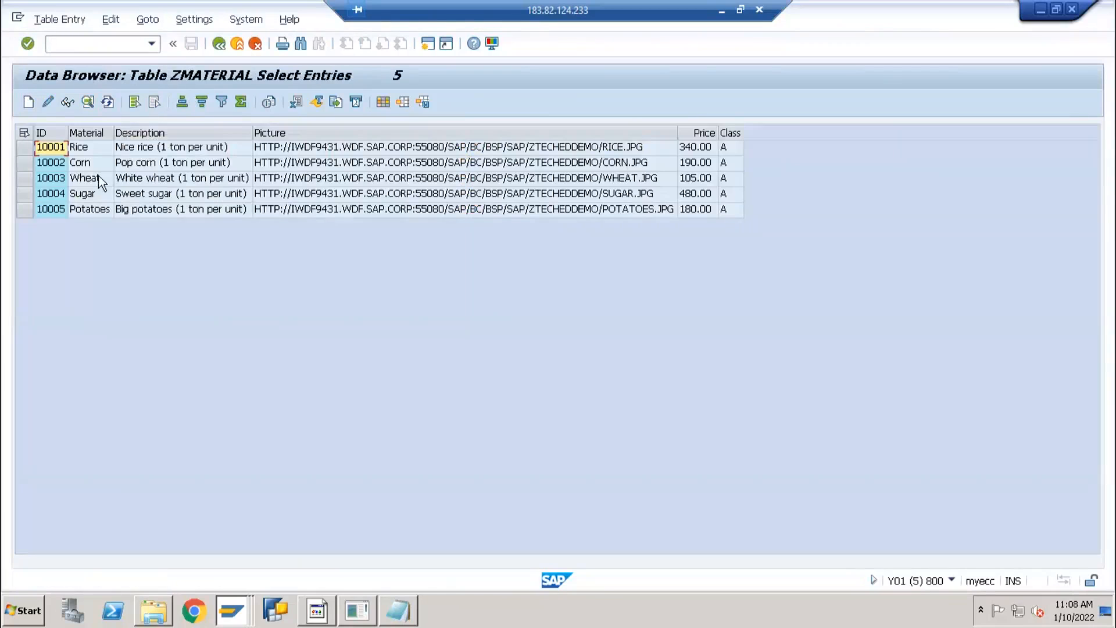
left_click_drag(42, 132, 748, 147)
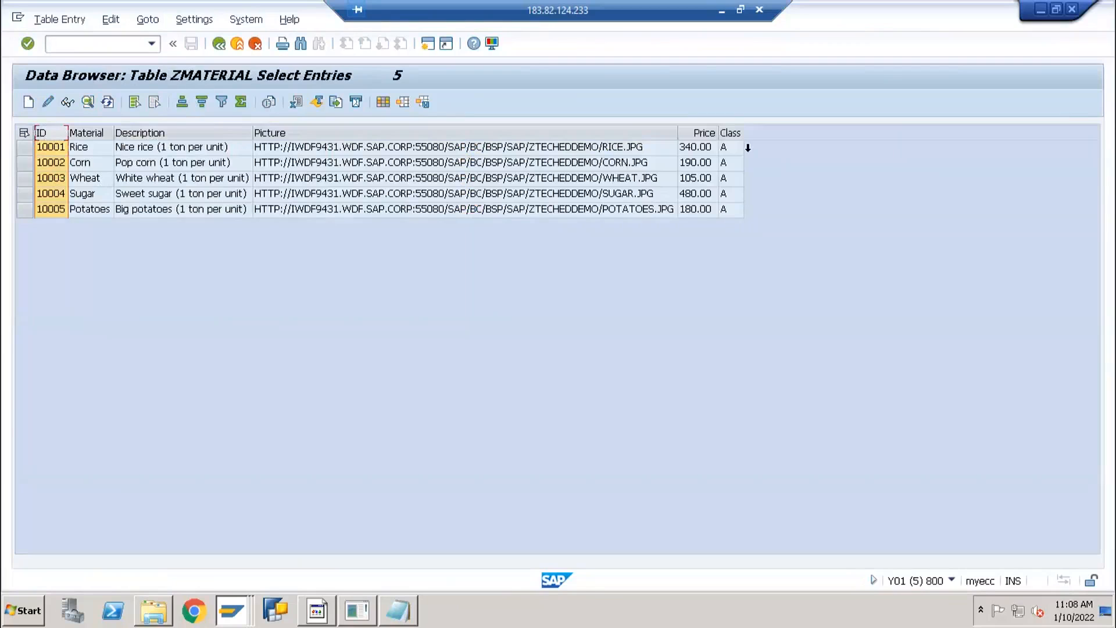
left_click(277, 166)
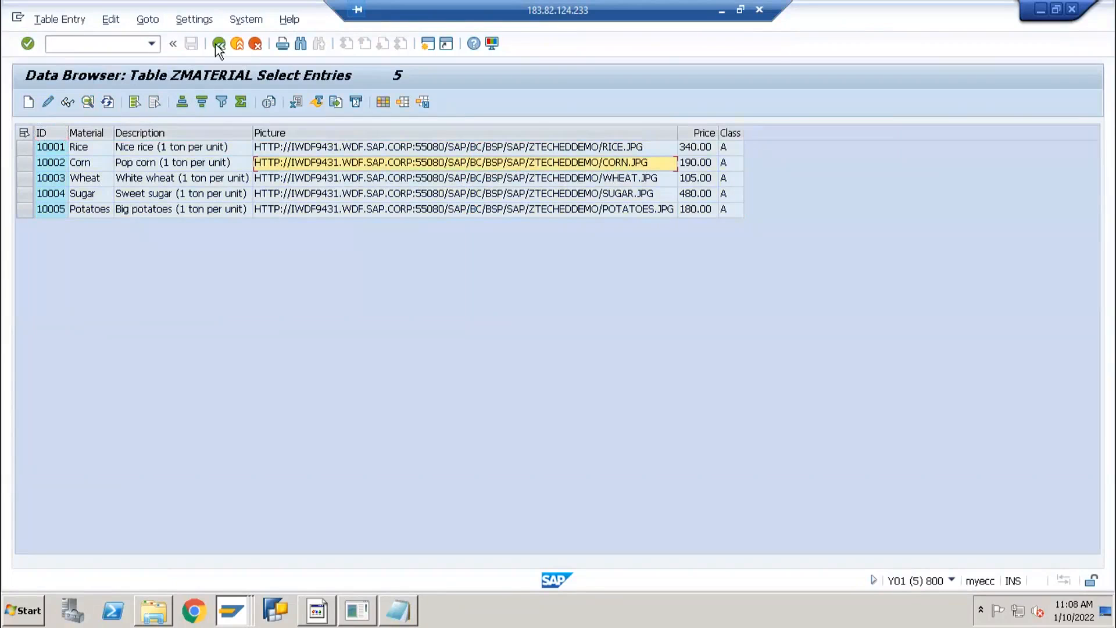
left_click(219, 44)
left_click(219, 44)
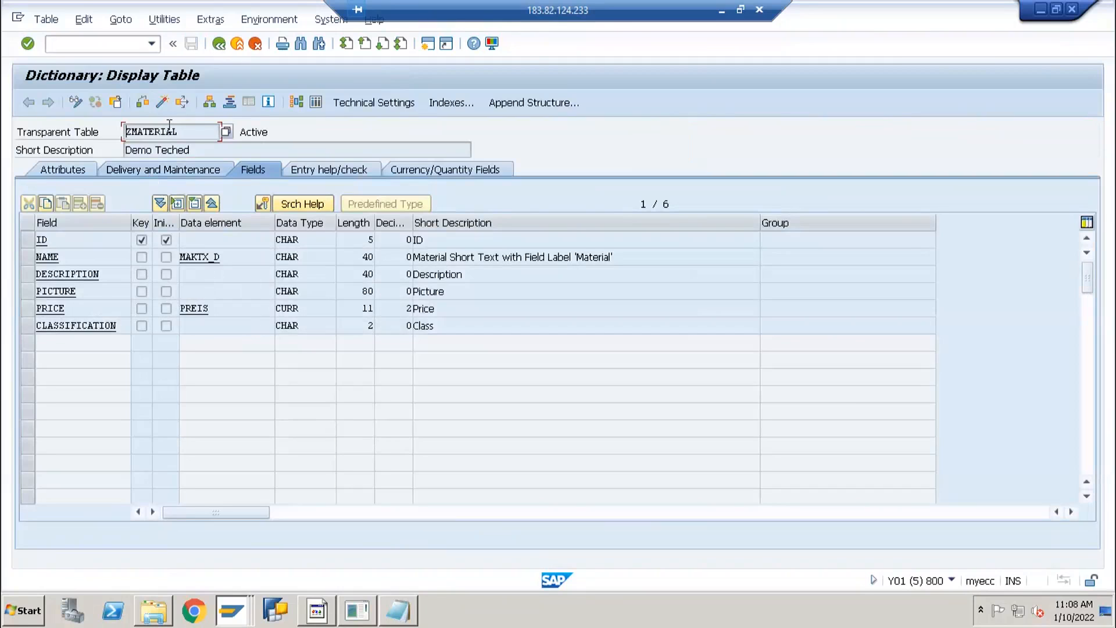
Copy the table name ZMATERIAL and enter ZDS_NA_ZMATERIAL as the Transaction data DataSource in the generic DataSource maintenance.
left_click_drag(181, 127, 120, 131)
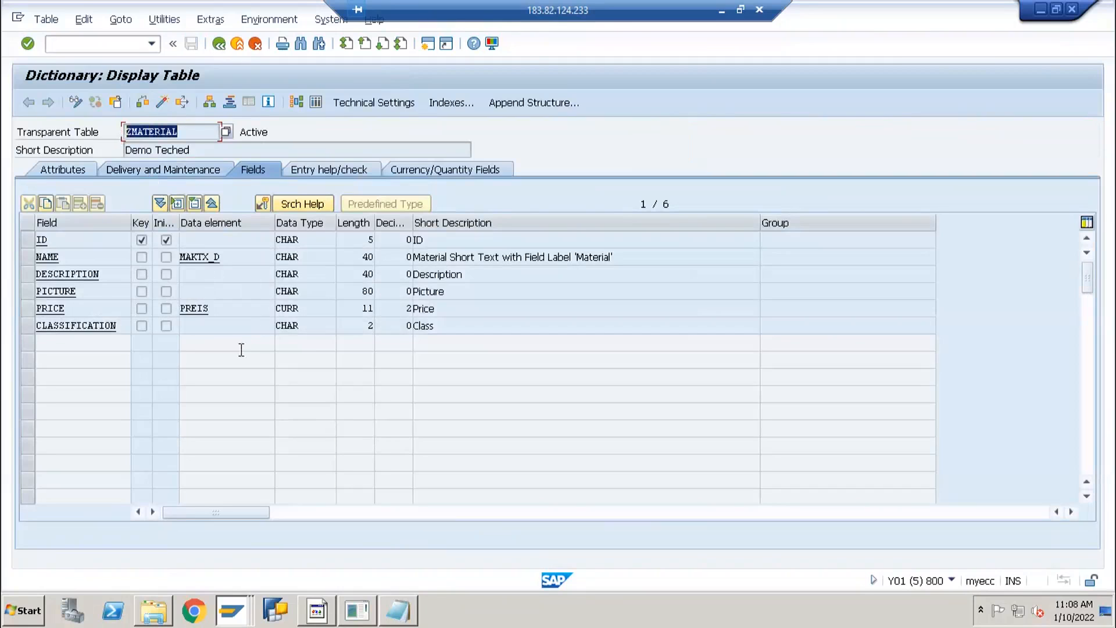
left_click(168, 132)
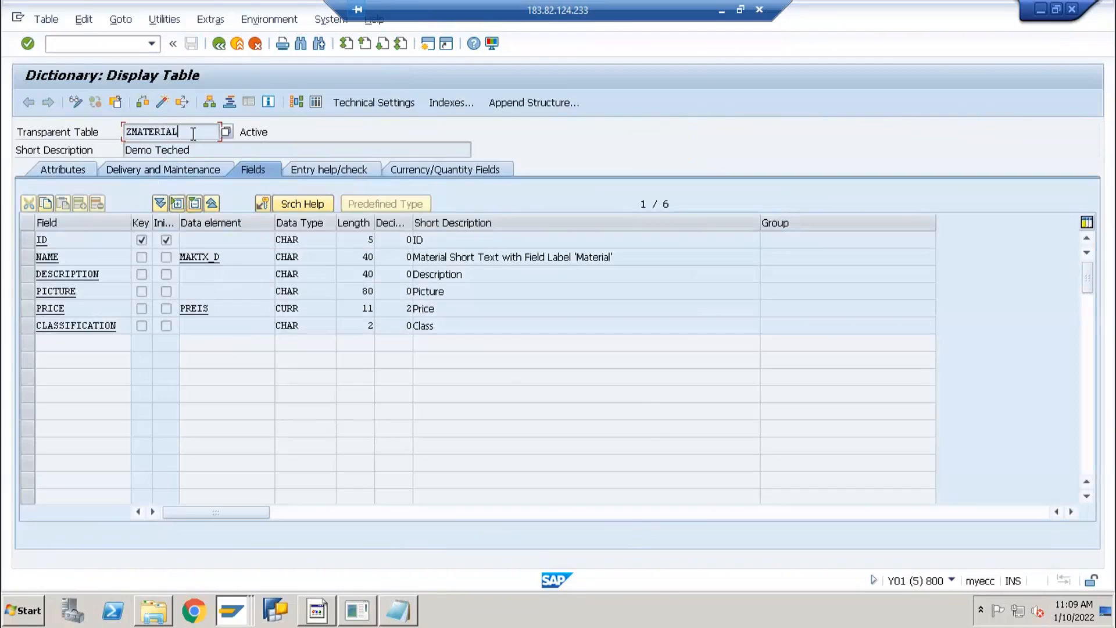
left_click_drag(183, 131, 92, 133)
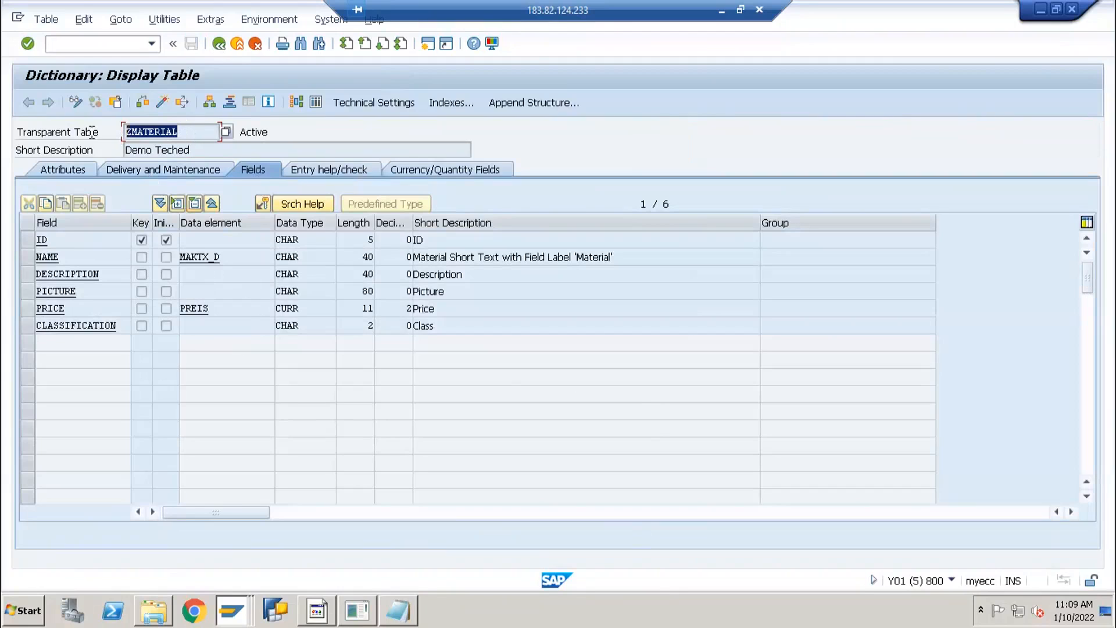
key("ctrl+c")
key("alt+Tab")
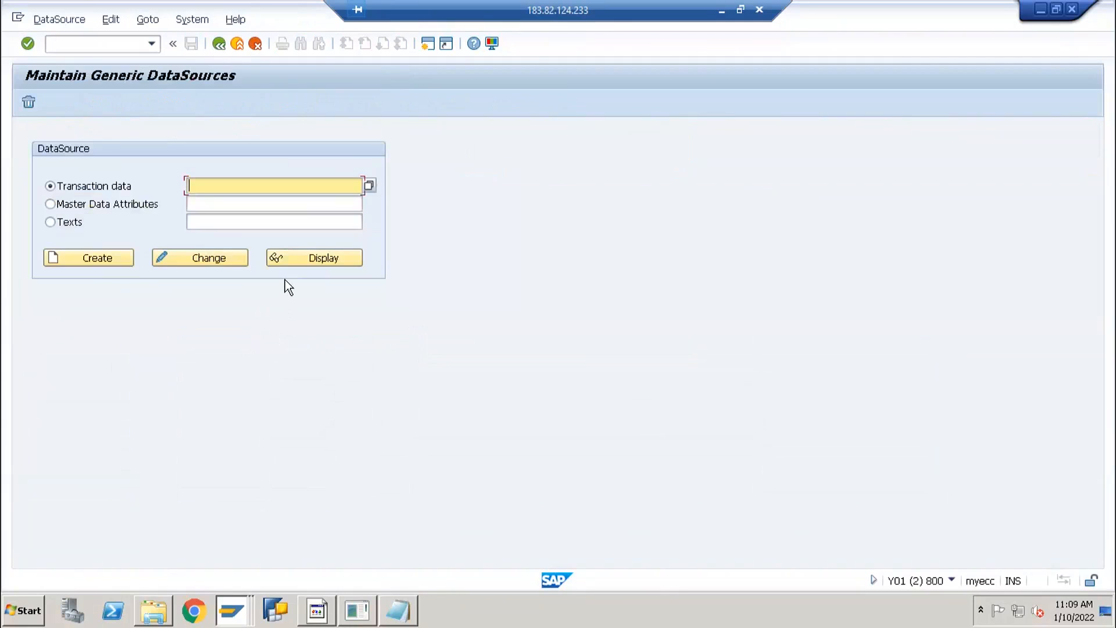
key("alt+Tab")
key("alt+Tab")
type("ZDS_NA_ZMATERIAL")
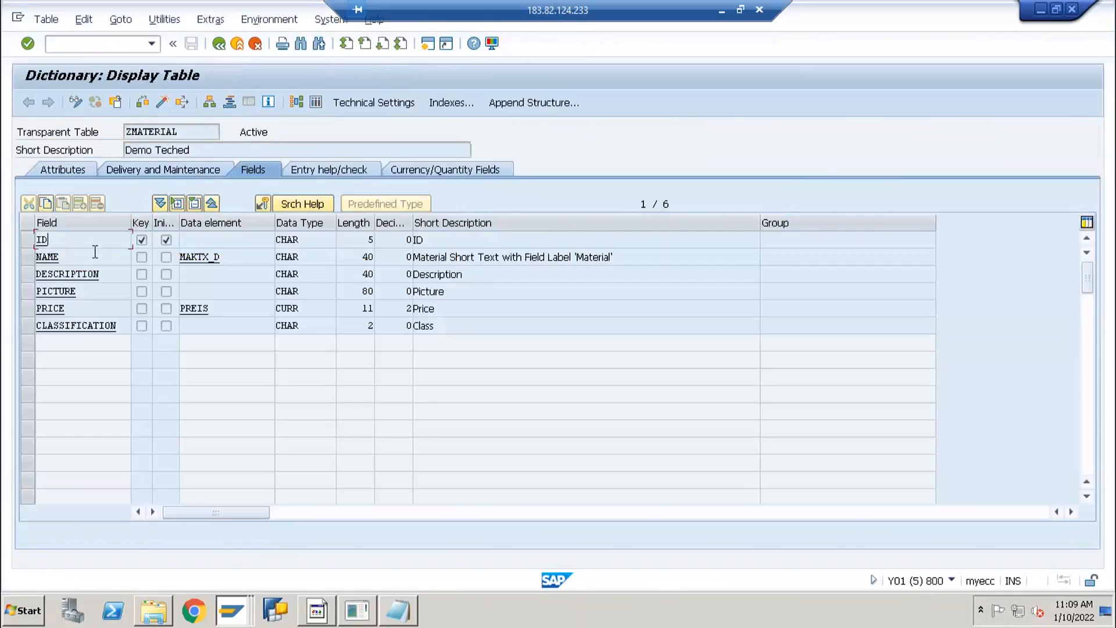
Review the fields of table ZMATERIAL, including PRICE, to judge which type of DataSource it suits.
left_click(84, 307)
key("alt+Tab")
key("alt+Tab")
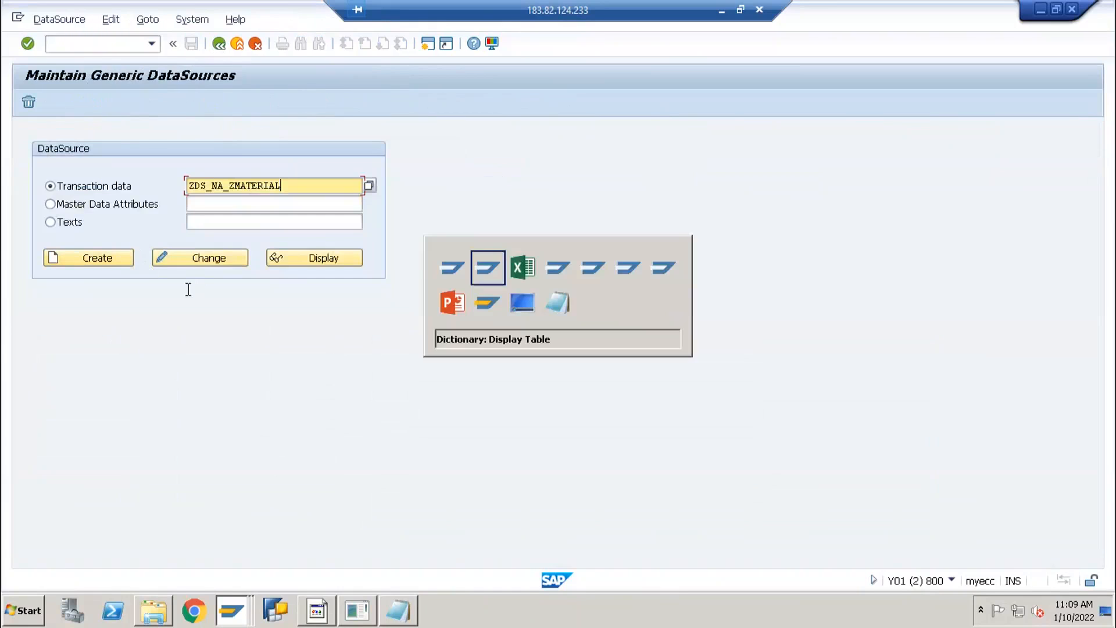
key("alt+Tab")
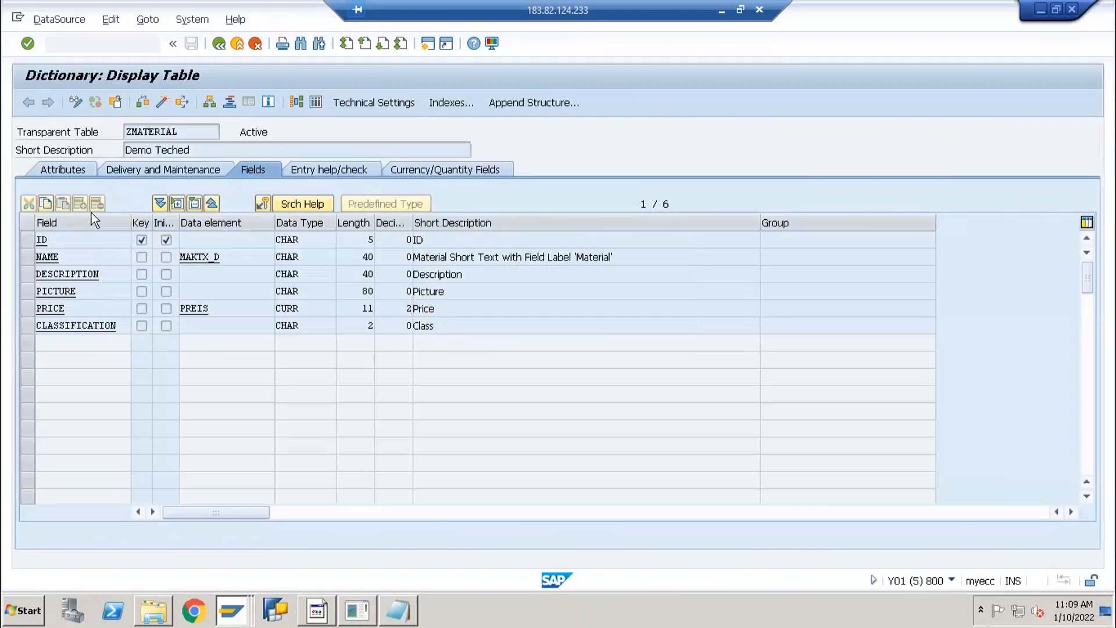
Move the name ZDS_NA_ZMATERIAL from Transaction data to Master Data Attributes and start creating the DataSource.
left_click_drag(288, 185, 132, 182)
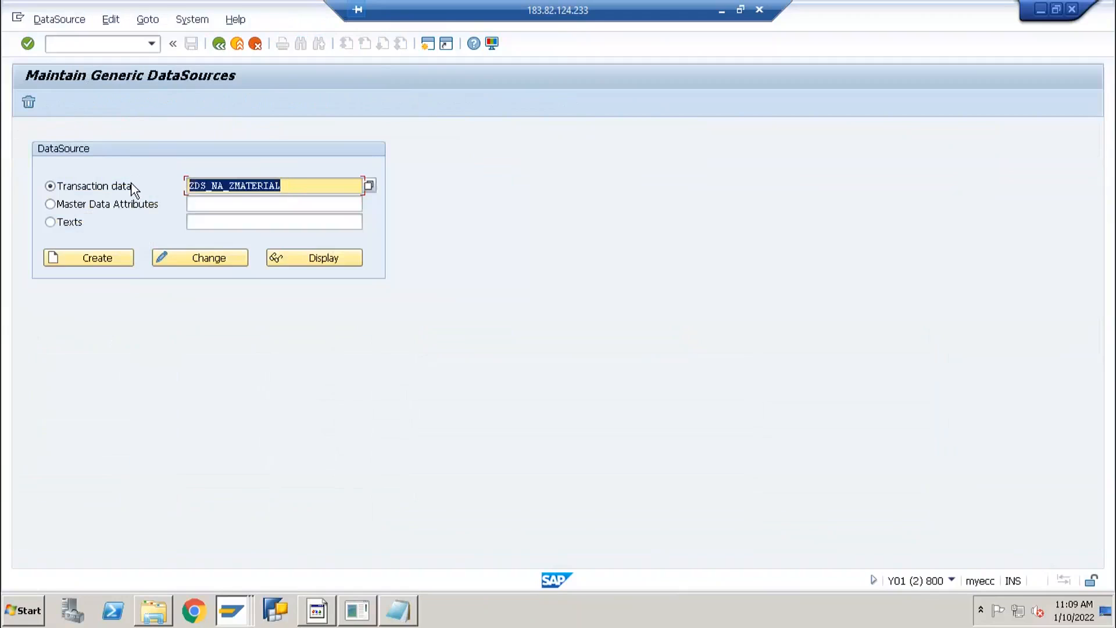
key("BackSpace")
left_click(50, 204)
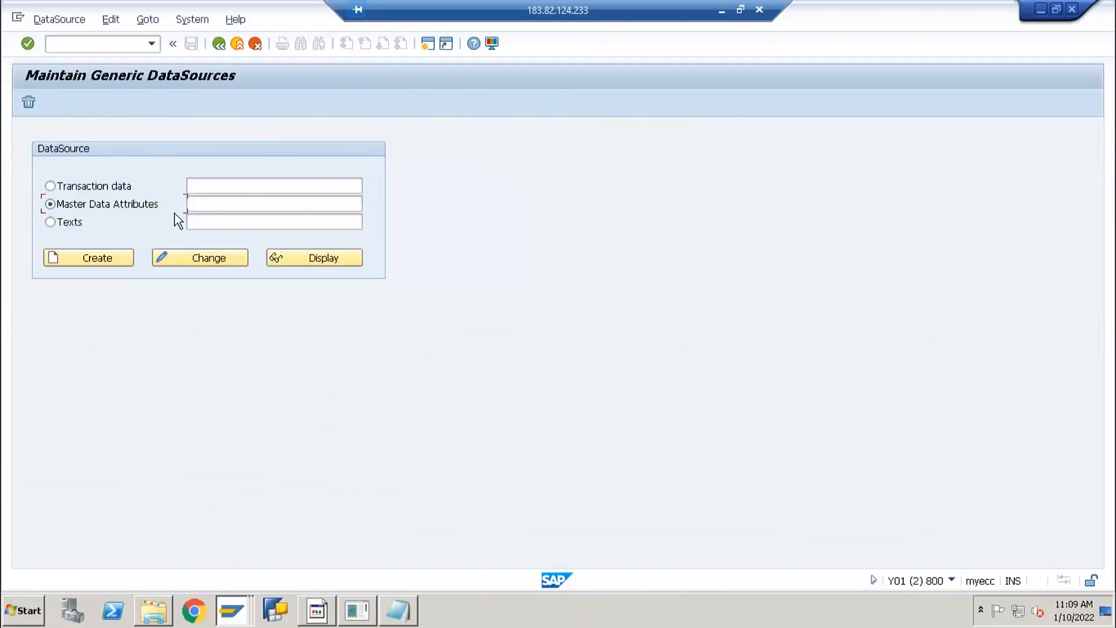
left_click(217, 203)
key("ctrl+v")
left_click(91, 259)
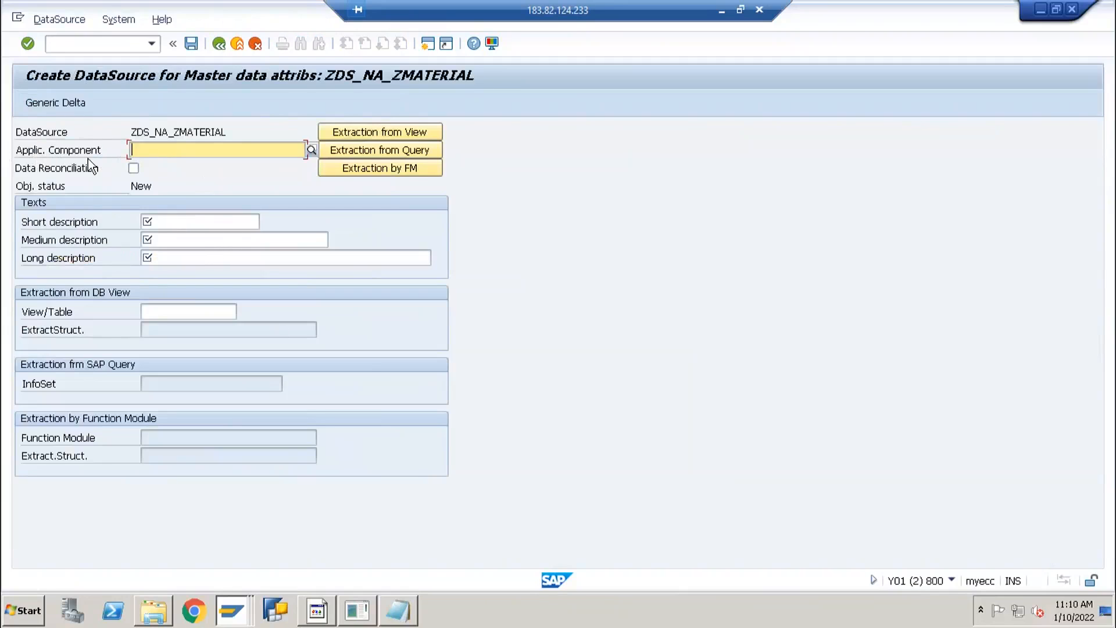
Set the application component to MM-IO, found under Materials Management in the SAP-R/3 component hierarchy.
left_click(311, 151)
left_click_drag(227, 177, 581, 100)
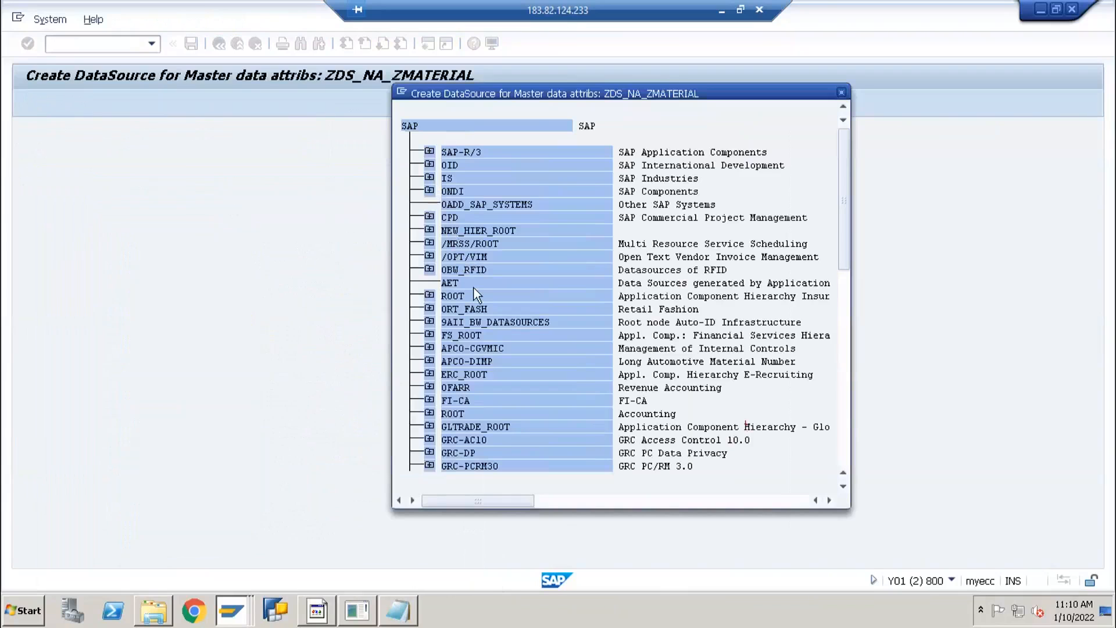
left_click(841, 411)
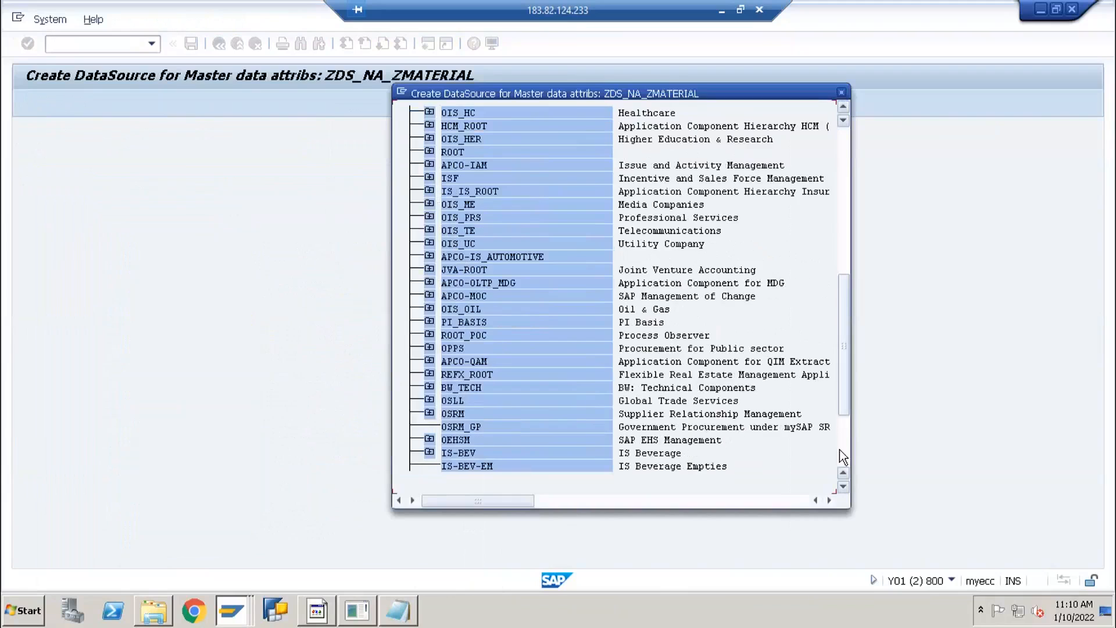
left_click(840, 450)
left_click_drag(841, 254, 833, 151)
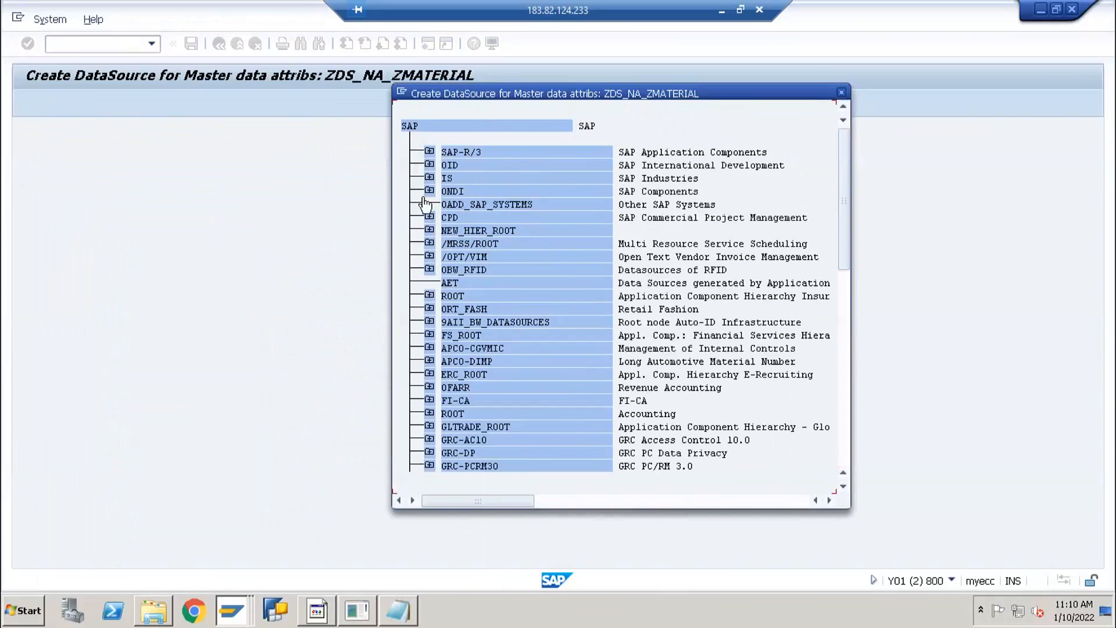
left_click(430, 152)
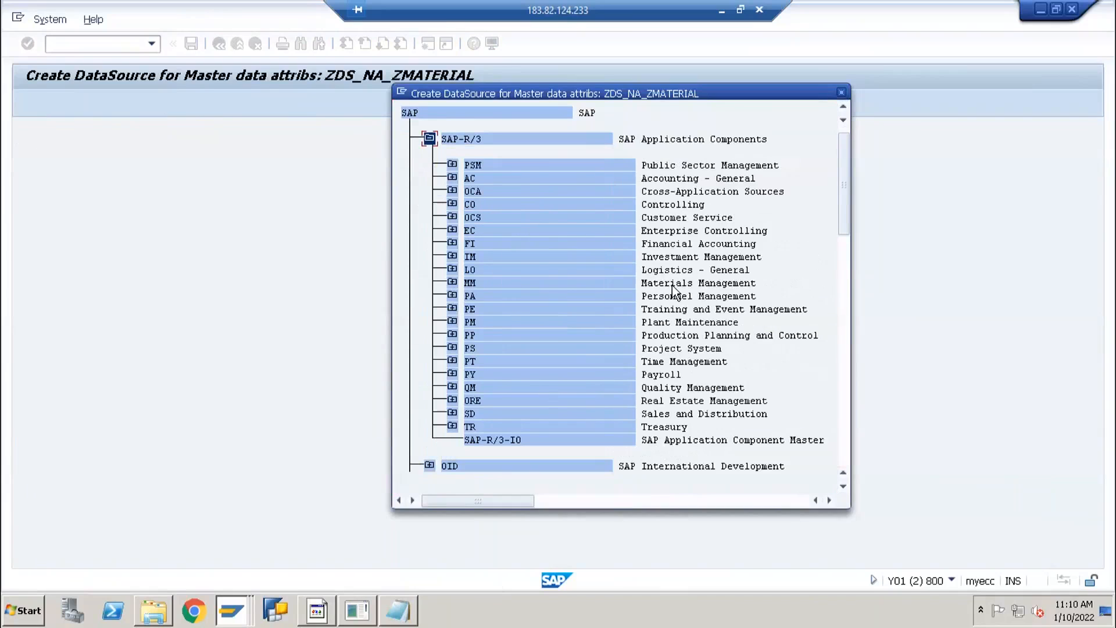
left_click(452, 282)
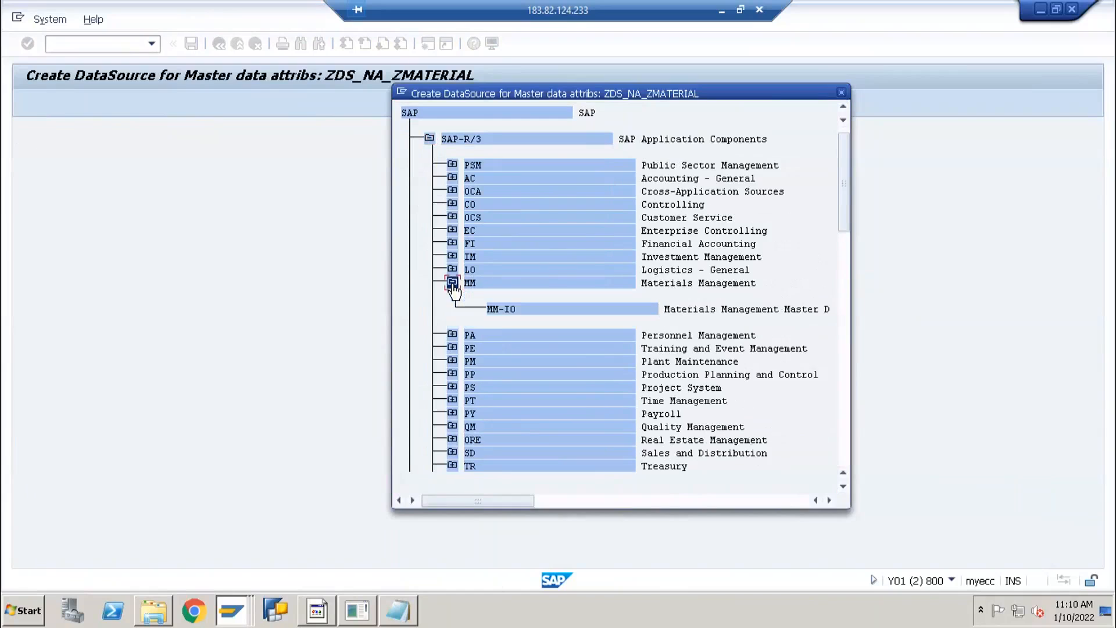
left_click(498, 310)
double_click(498, 309)
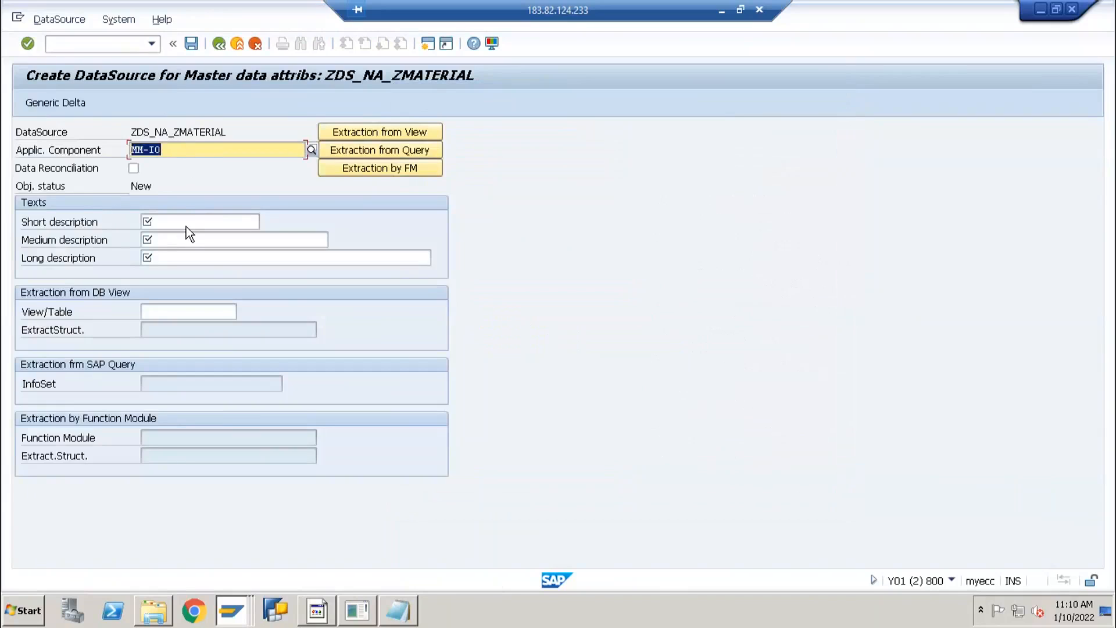
Copy the short description of table ZMATERIAL, Demo Teched, into the DataSource's short, medium and long descriptions.
left_click(140, 218)
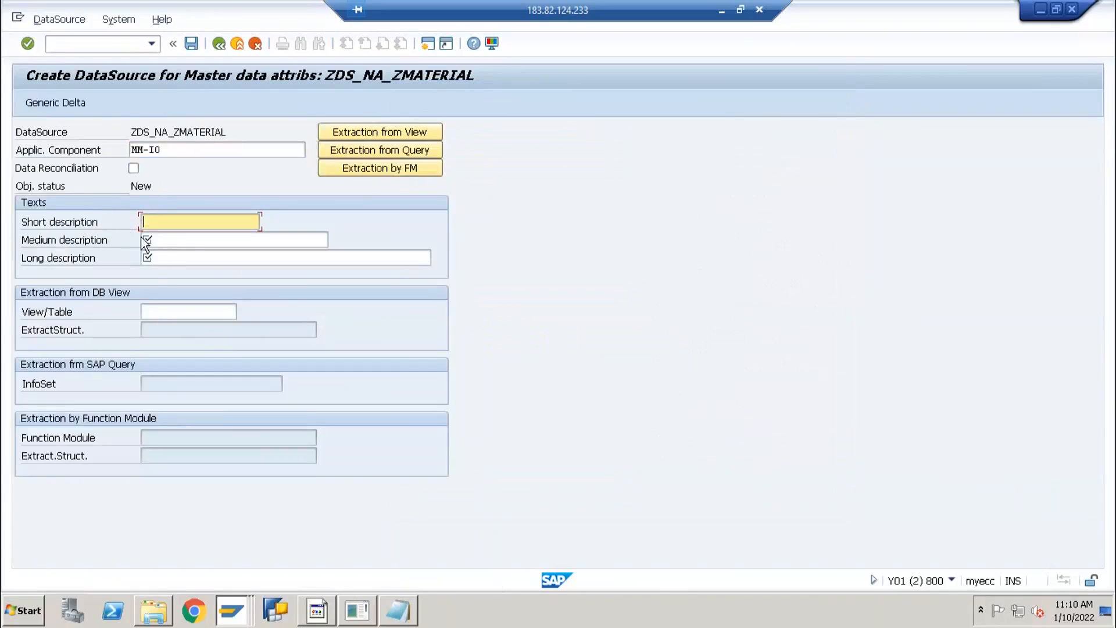
key("alt+Tab")
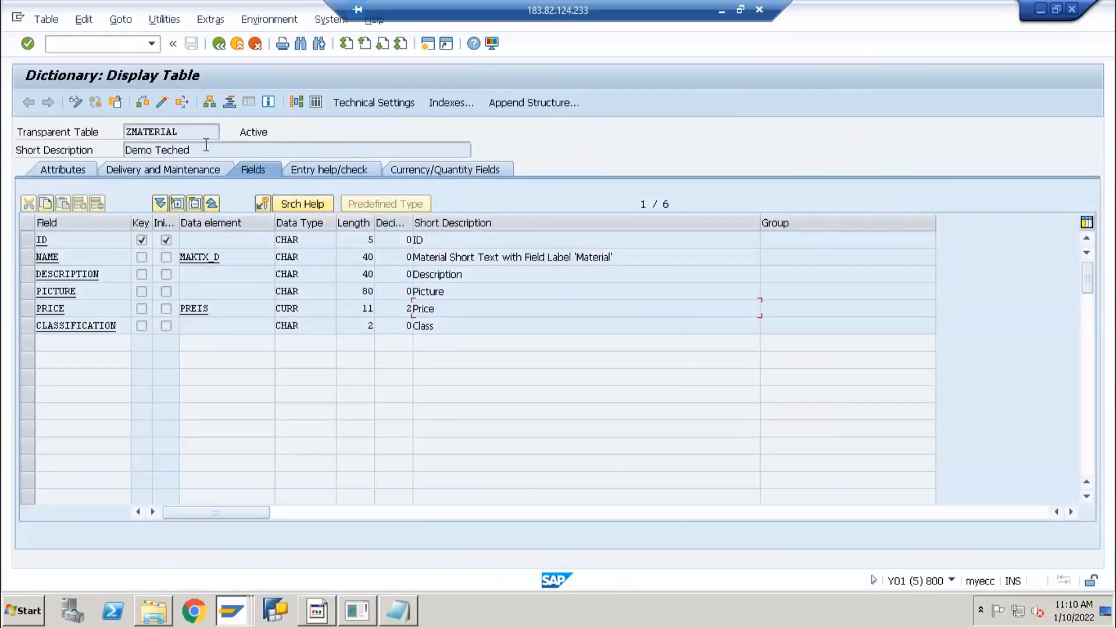
left_click_drag(198, 153, 97, 155)
left_click(130, 233)
key("alt+Tab")
key("ctrl+v")
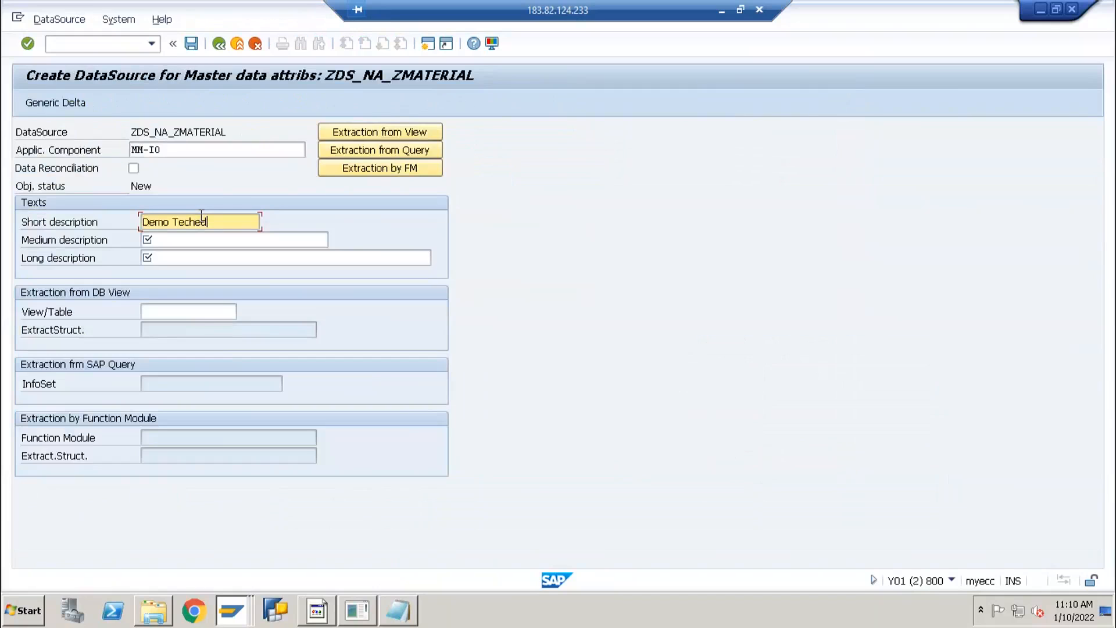
key("Tab")
key("ctrl+v")
key("Tab")
key("ctrl+v")
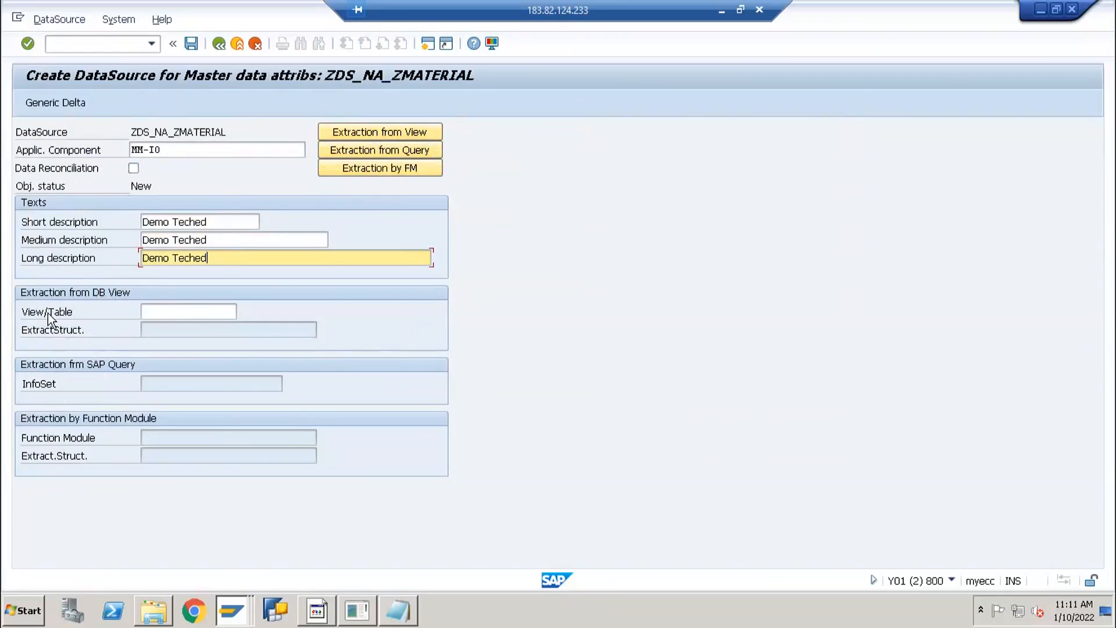
Enter ZMATERIAL as the view/table for extraction from the database and confirm the entry.
left_click(180, 317)
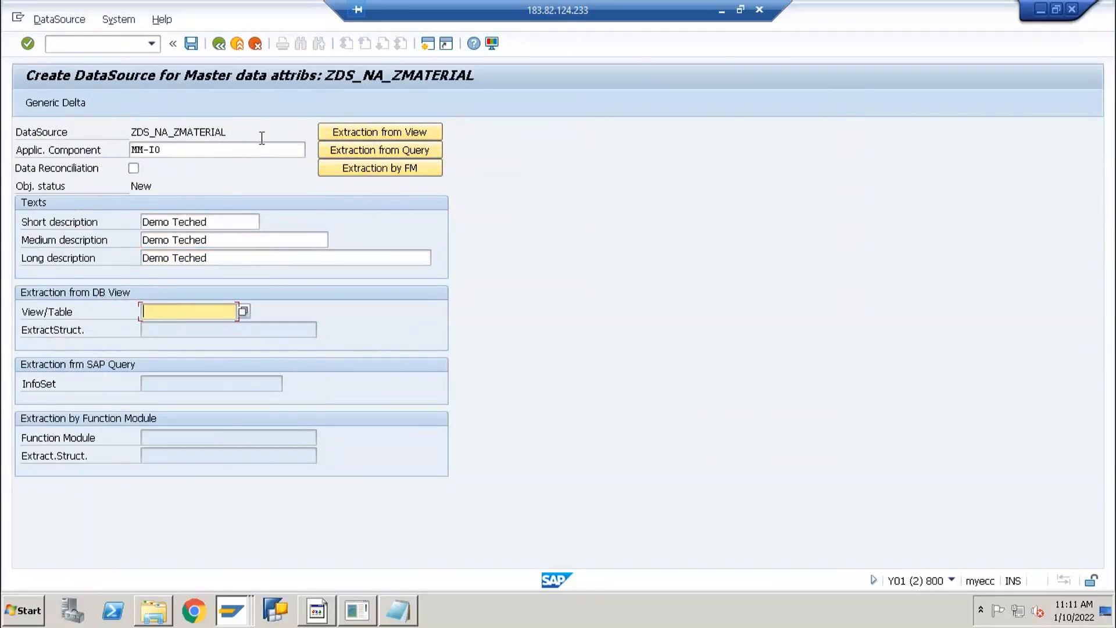
left_click_drag(261, 137, 172, 133)
left_click(151, 310)
key("Return")
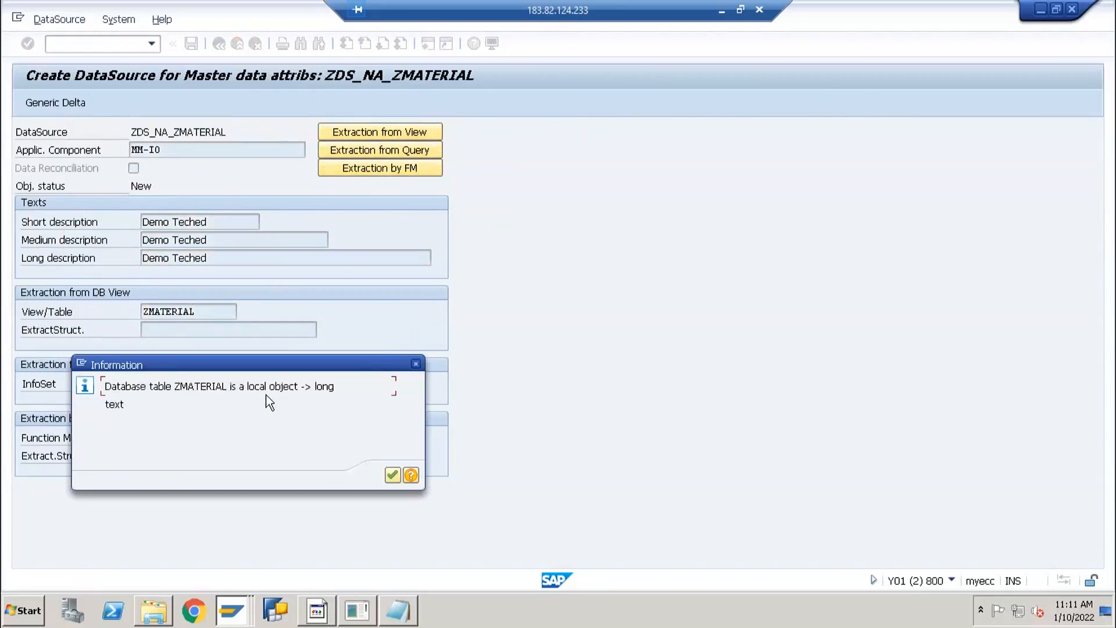
Try to save the ZDS_NA_ZMATERIAL DataSource, acknowledging the notices about the local table.
key("Return")
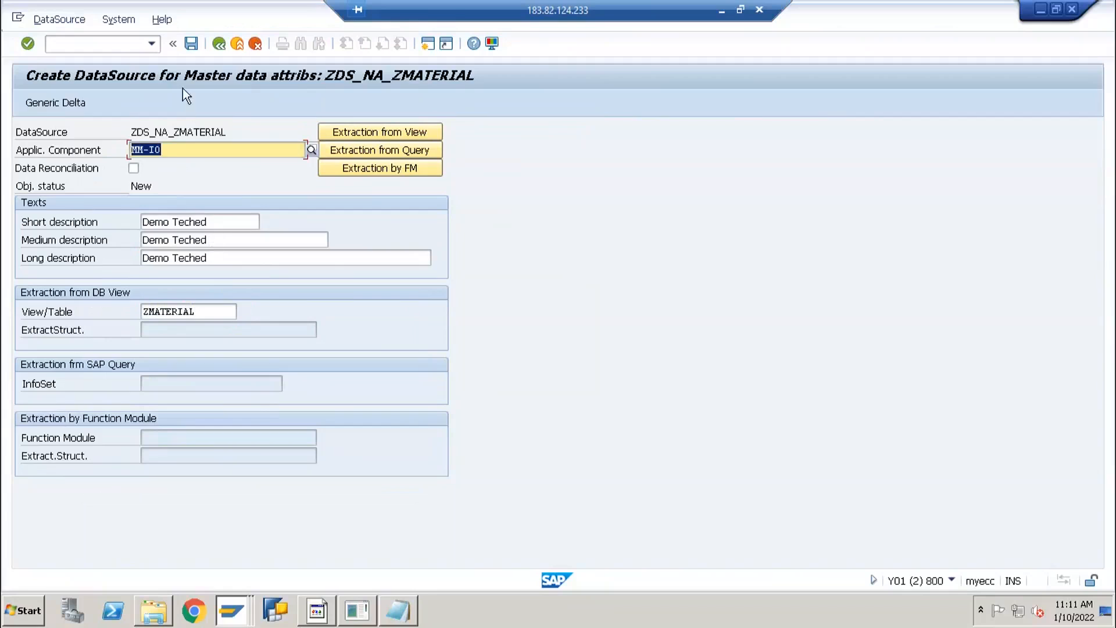
left_click(191, 43)
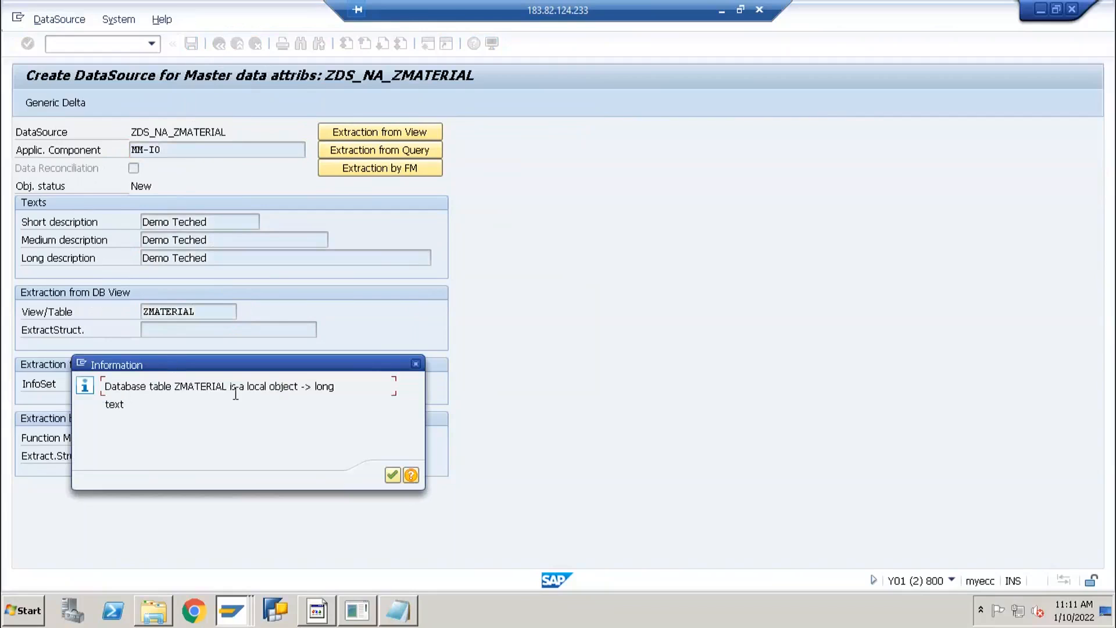
key("Return")
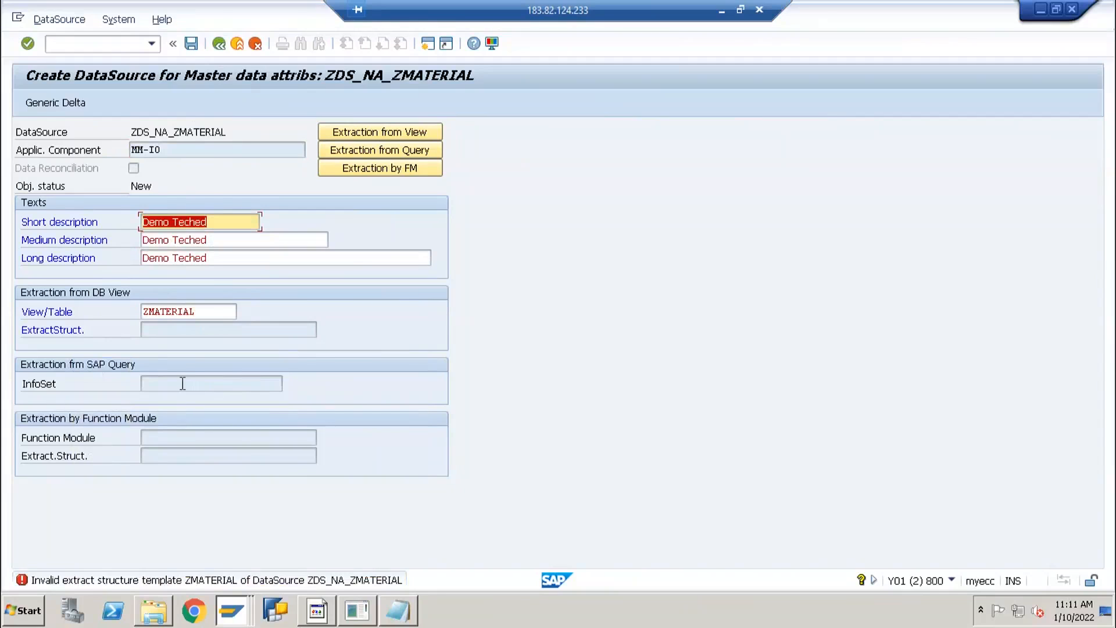
Switch to the dictionary display of table ZMATERIAL, open its object directory entry for changing and clear the package.
key("alt+Tab")
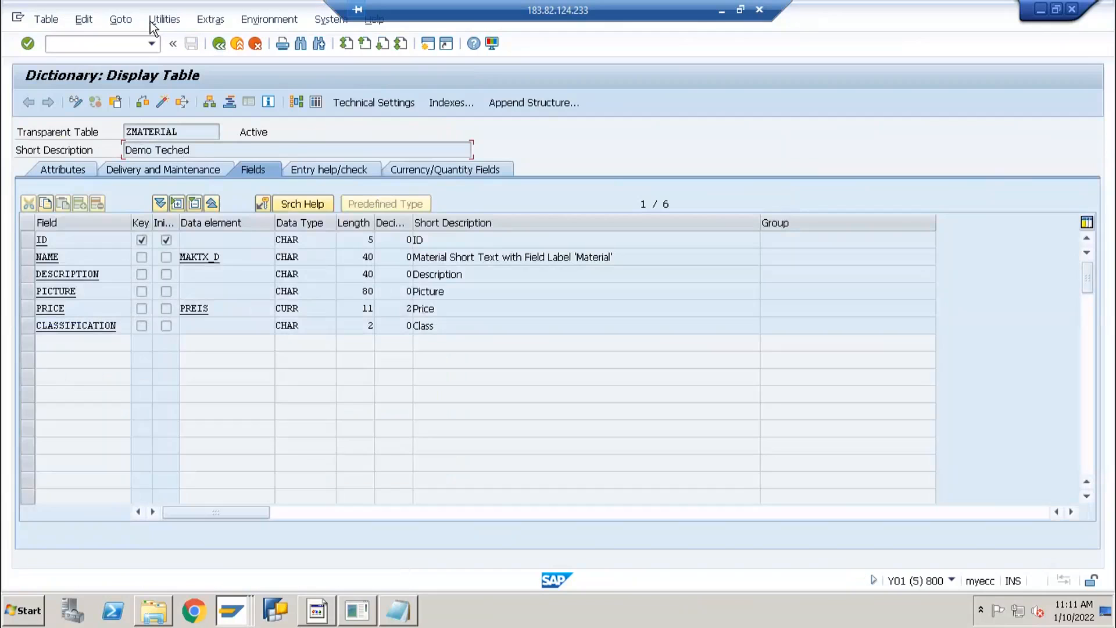
left_click(164, 19)
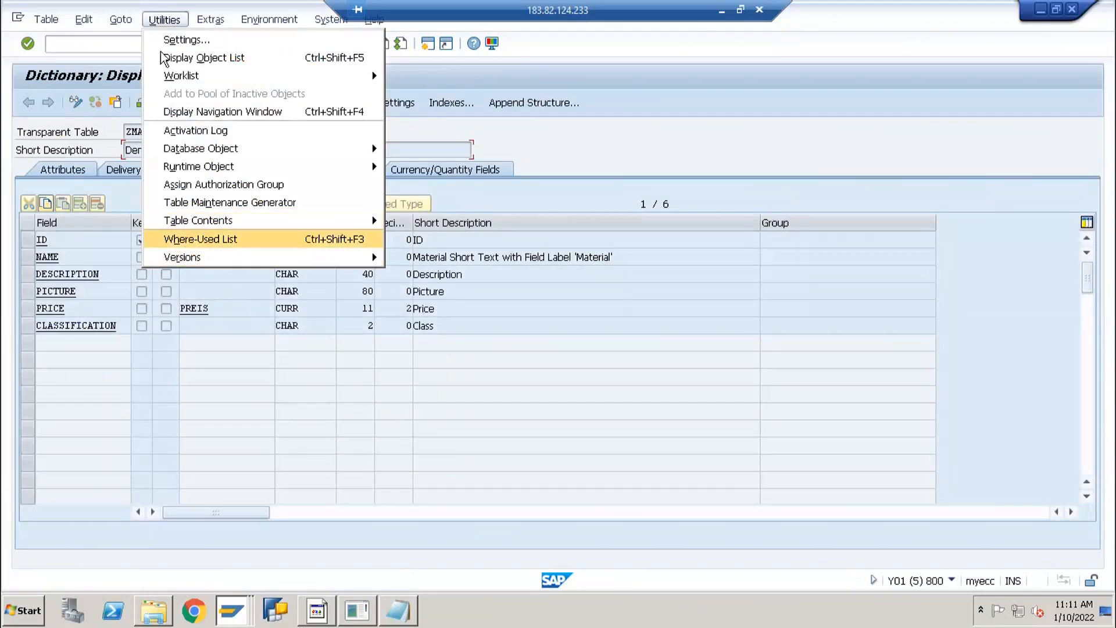
mouse_move(186, 19)
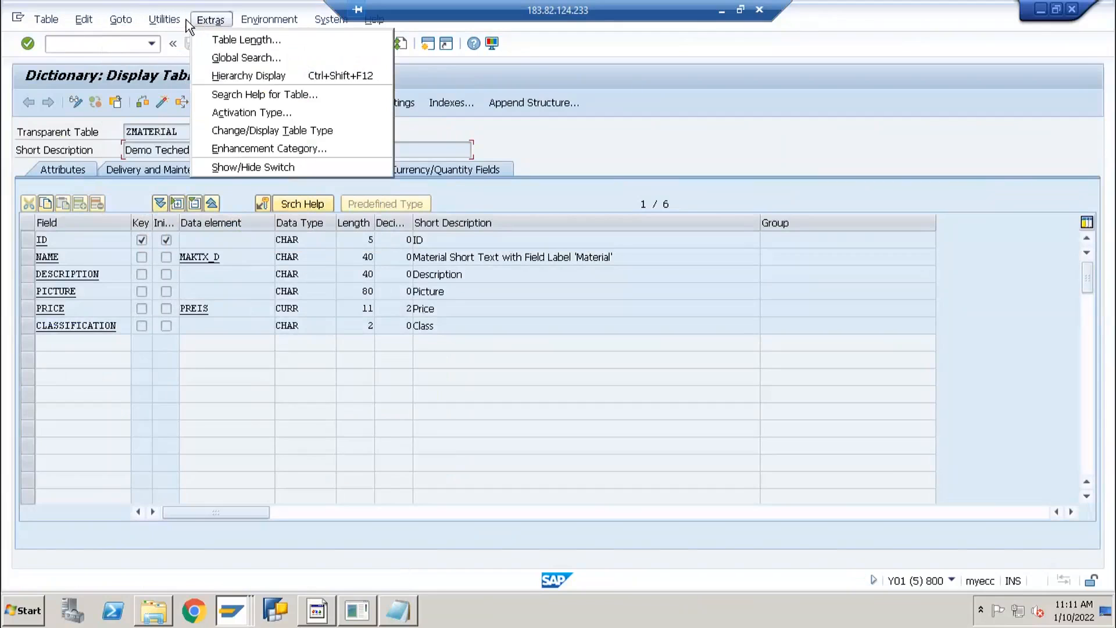
mouse_move(120, 20)
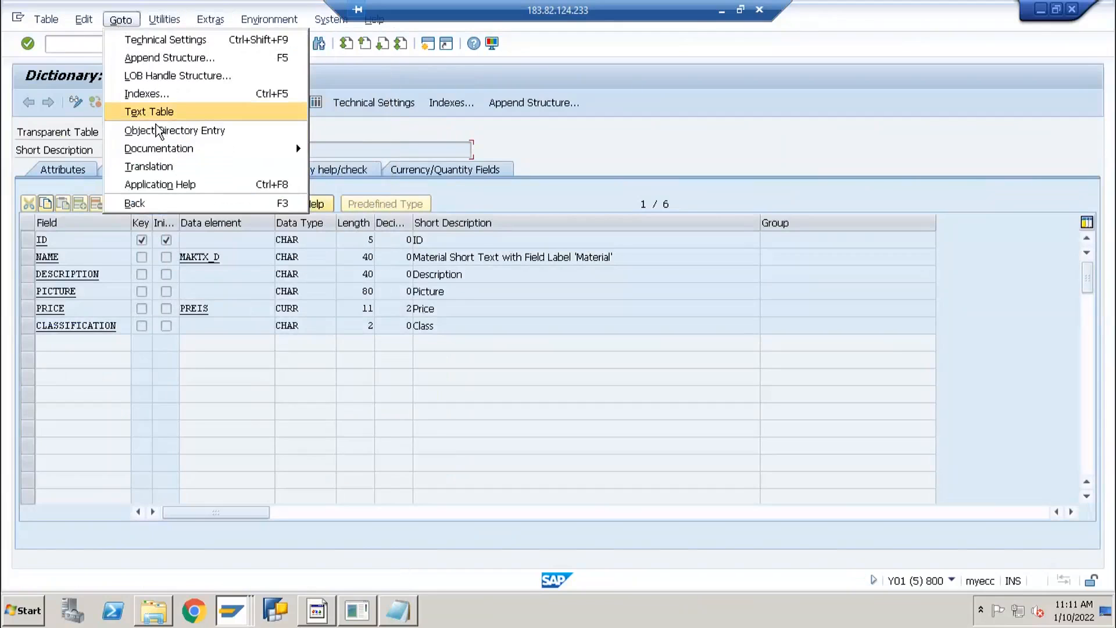
left_click(158, 130)
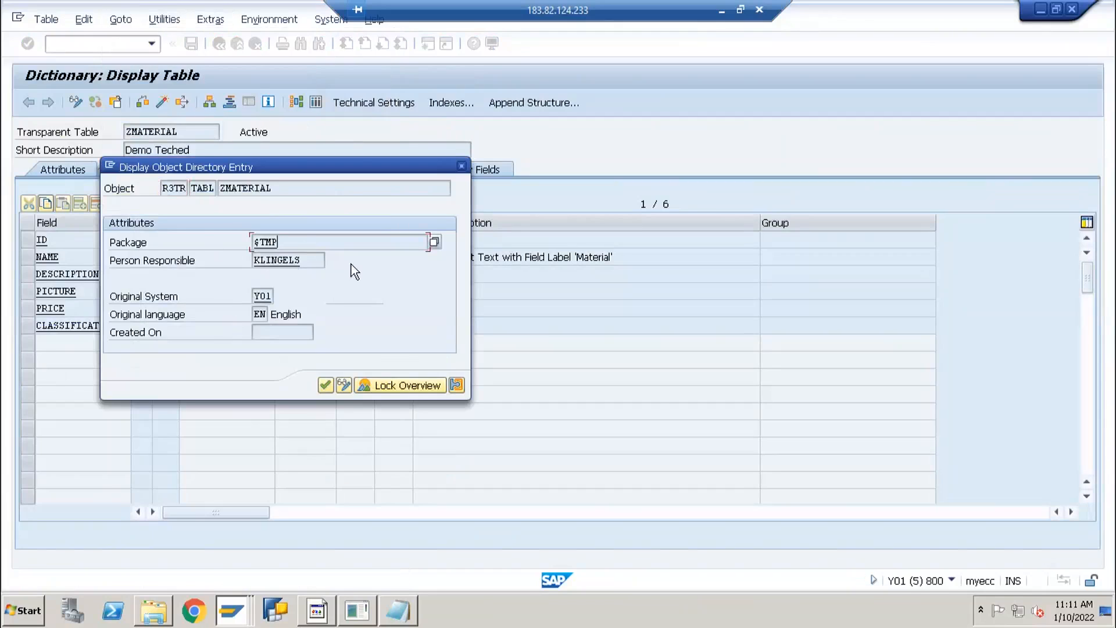
left_click(344, 385)
key("Delete")
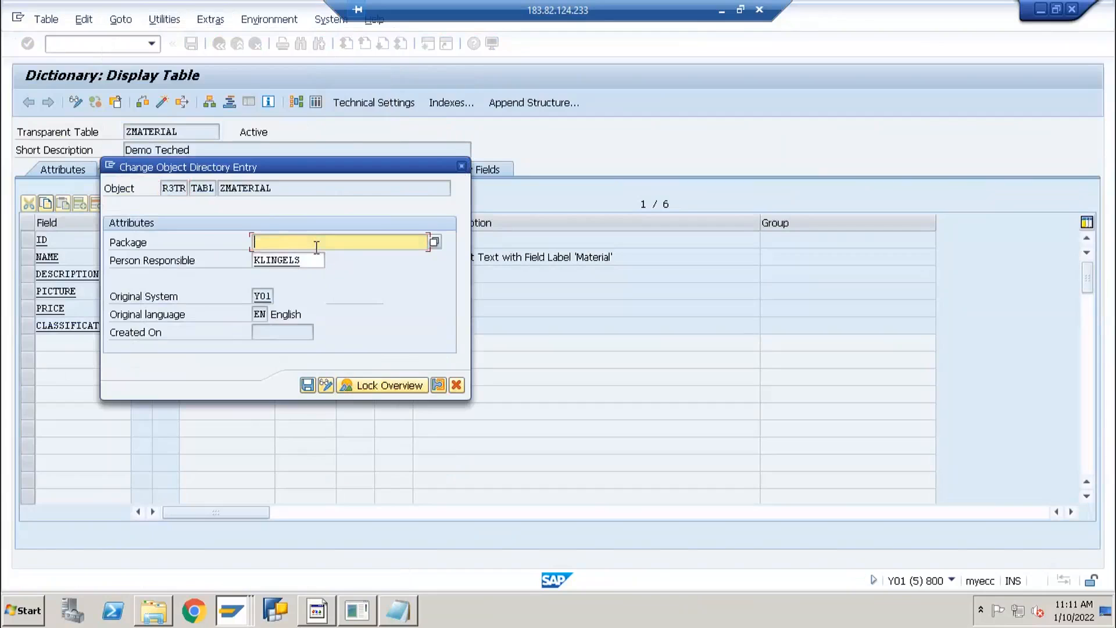
Assign table ZMATERIAL to package ZBW, chosen from the packages matching Z*, and save the object directory entry.
type("z*")
key("Return")
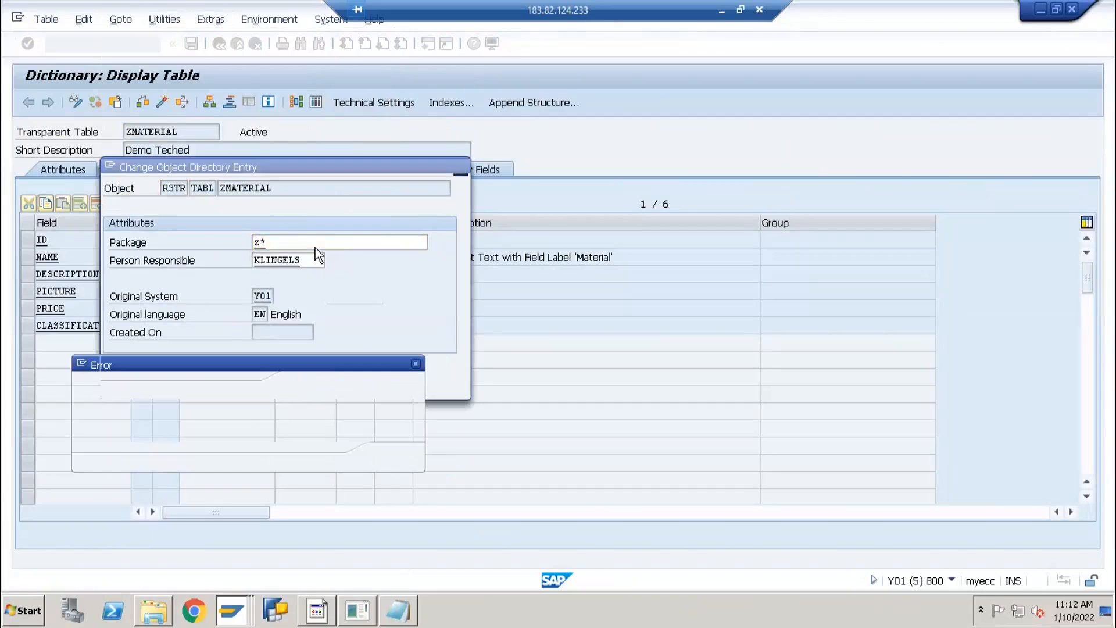
key("Return")
left_click(316, 247)
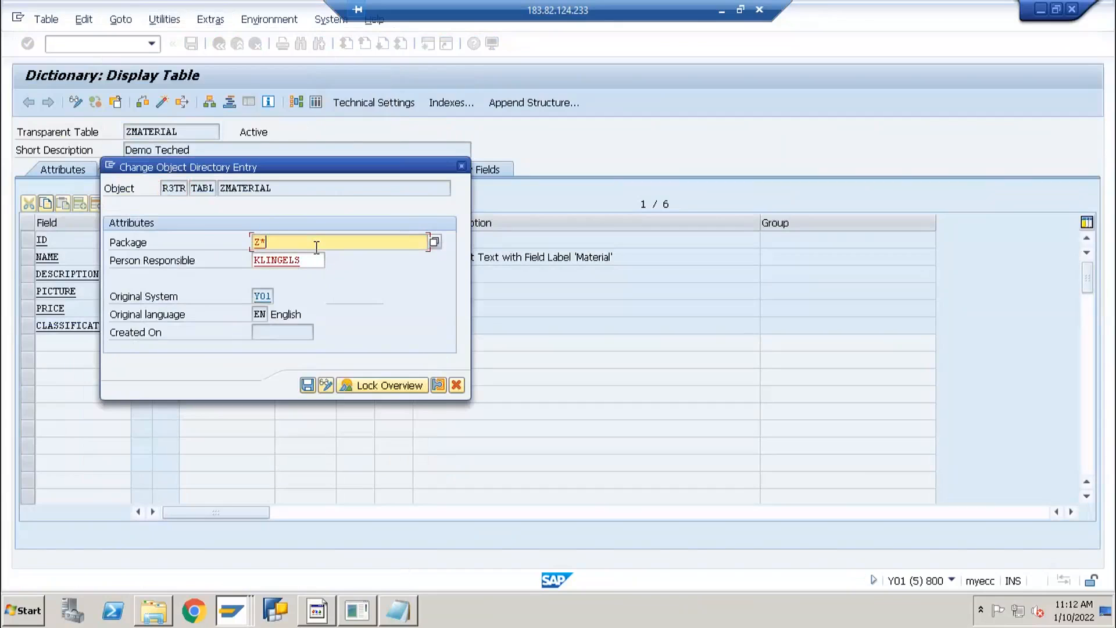
key("BackSpace")
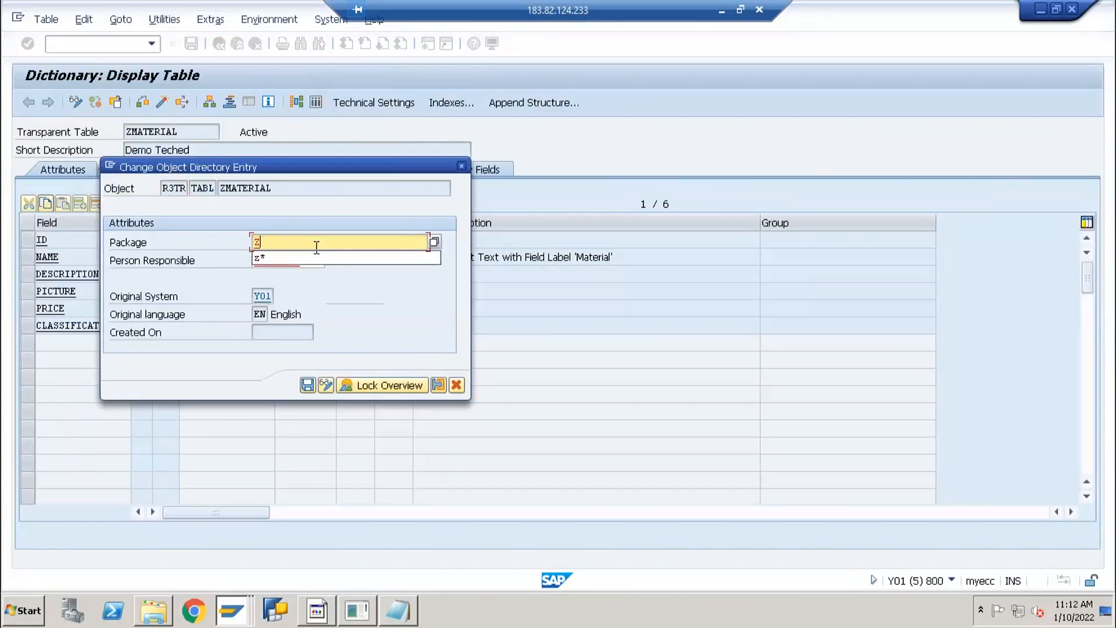
left_click(433, 241)
key("Return")
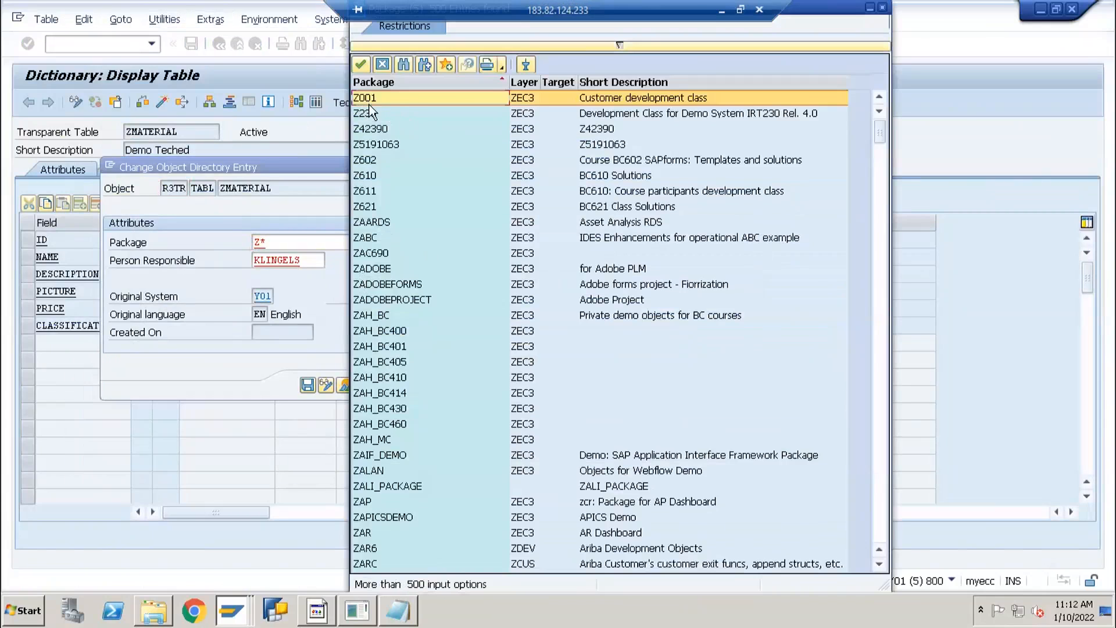
scroll(390, 385, "down", 11)
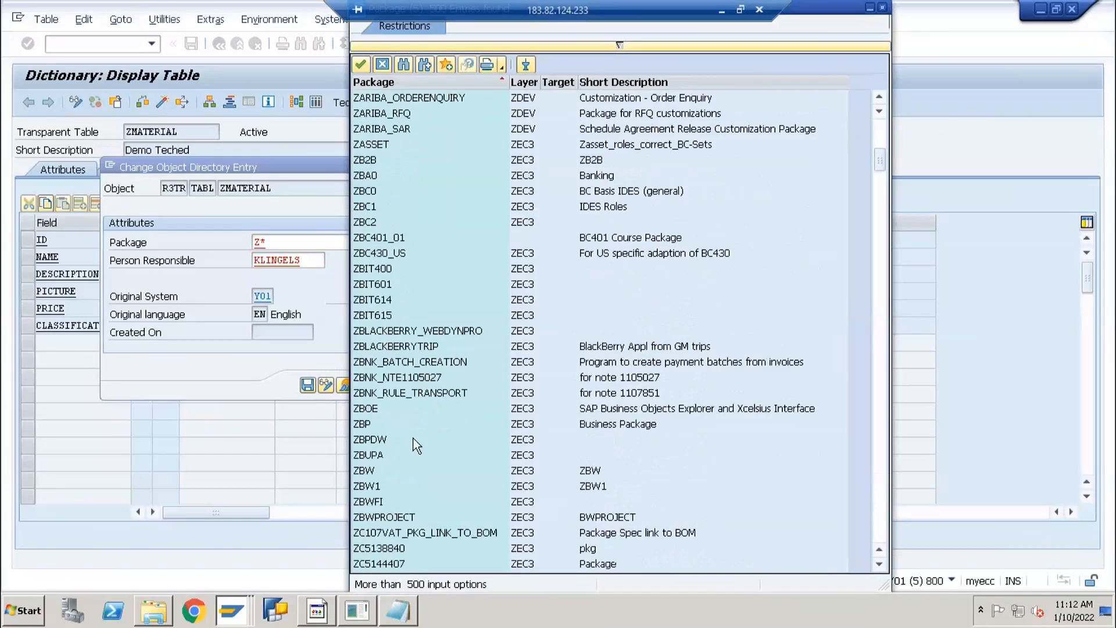
left_click(369, 472)
key("Return")
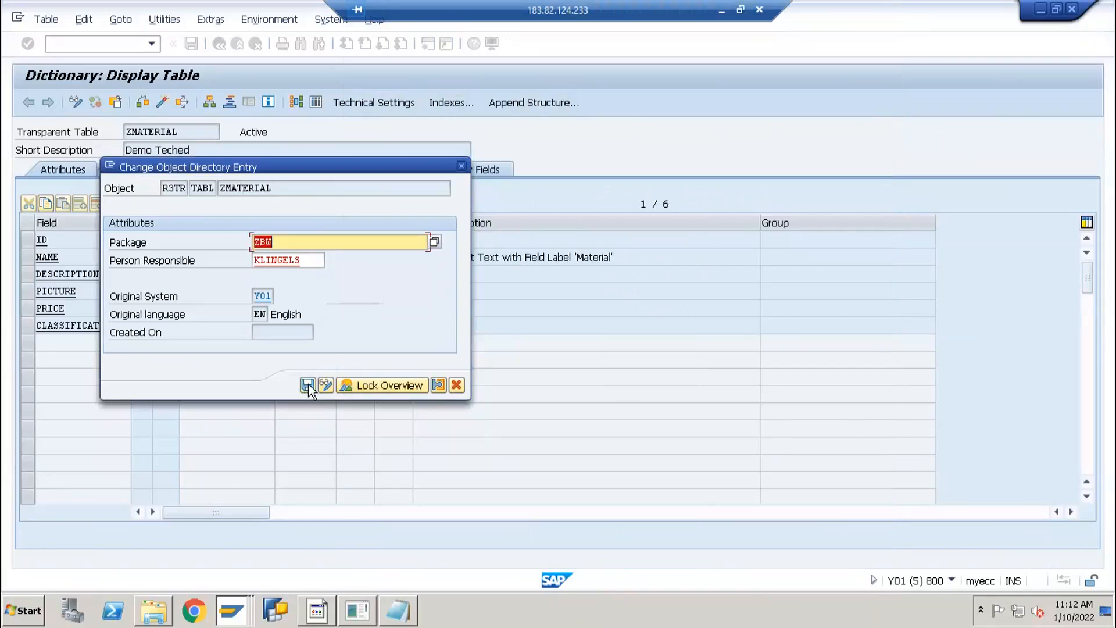
left_click(307, 384)
left_click(241, 277)
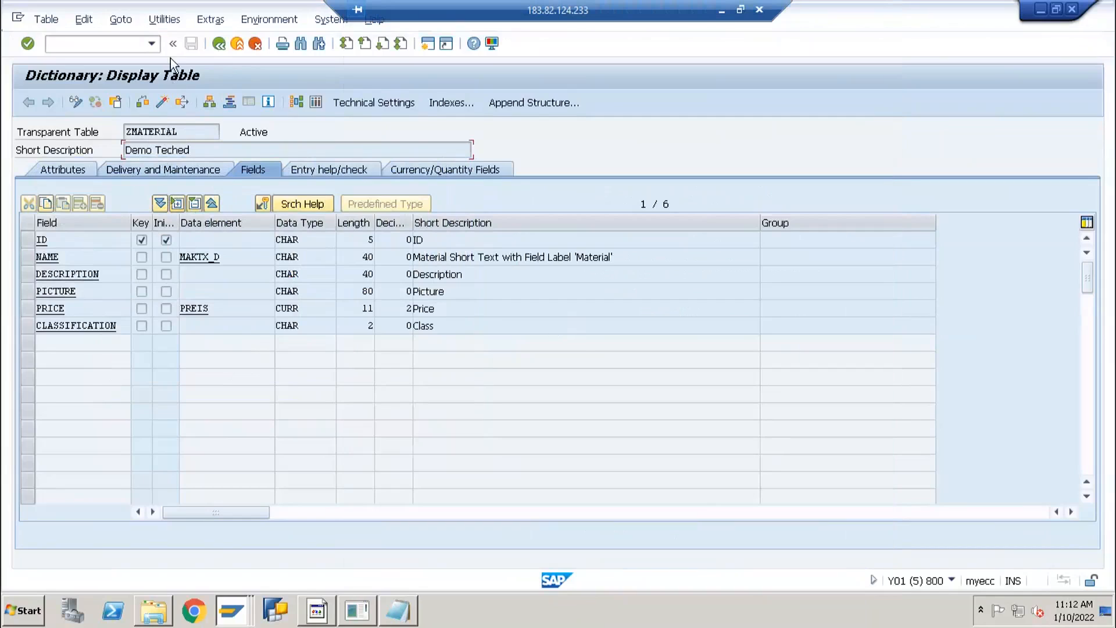
Reopen the object directory entry of table ZMATERIAL to check its package assignment, then close it.
left_click(121, 22)
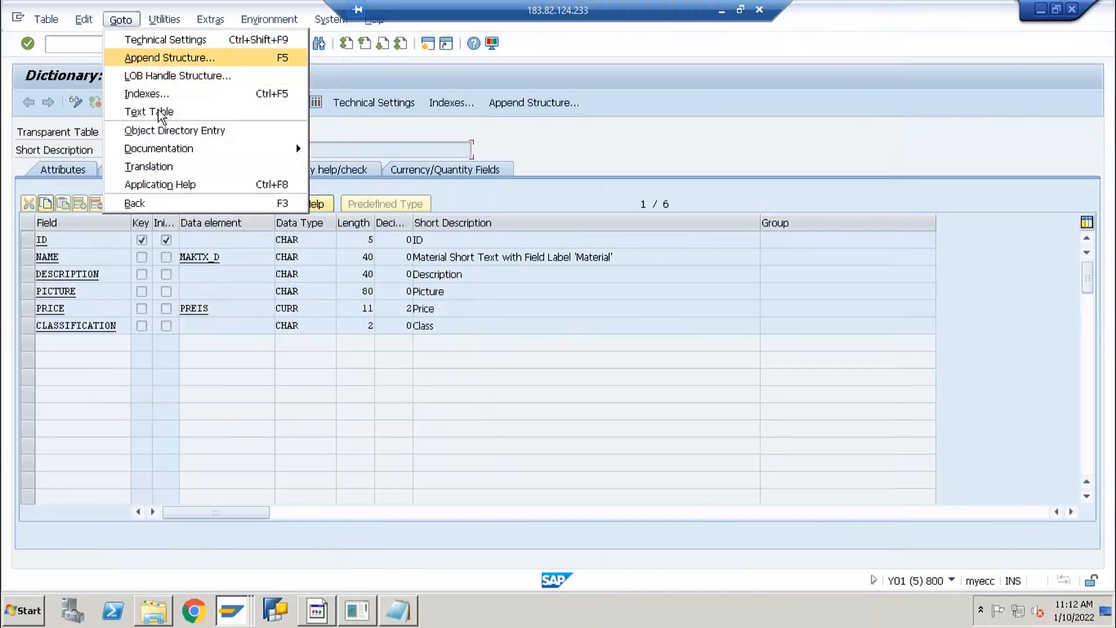
left_click(164, 132)
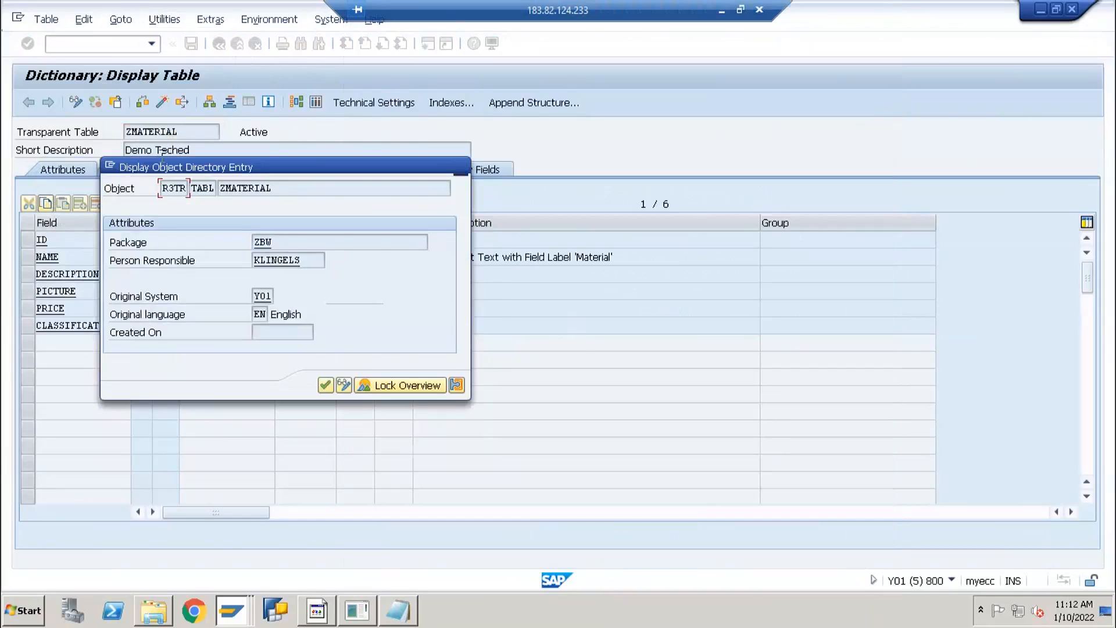
key("Return")
left_click(119, 274)
Return to the DataSource creation screen, reconfirm the ZMATERIAL view/table entry and try saving again.
key("alt+Tab")
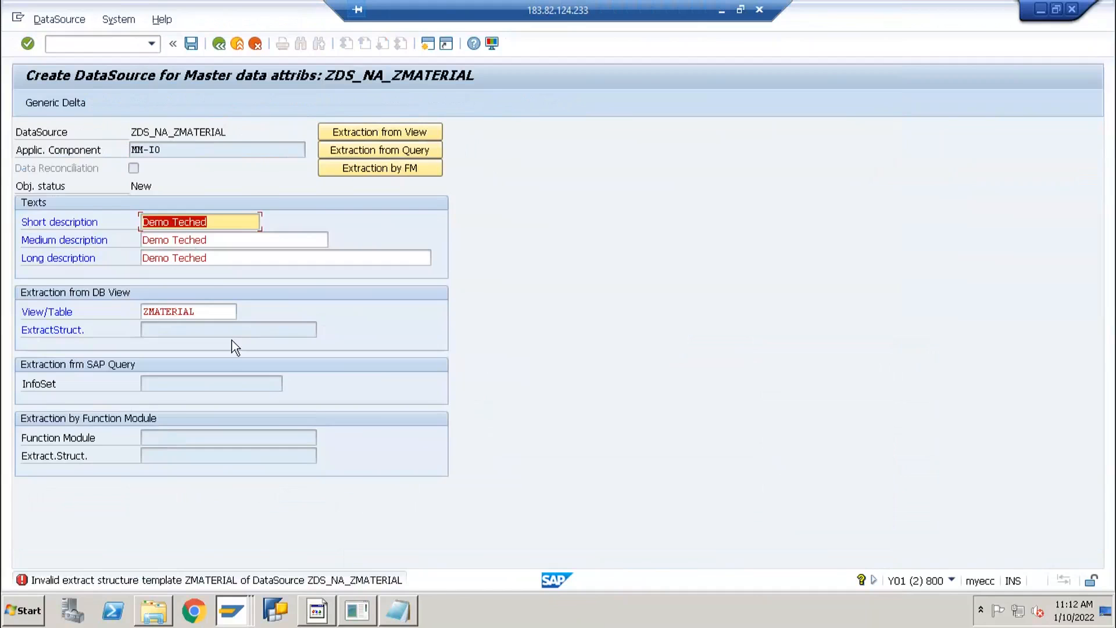
left_click(216, 309)
key("Return")
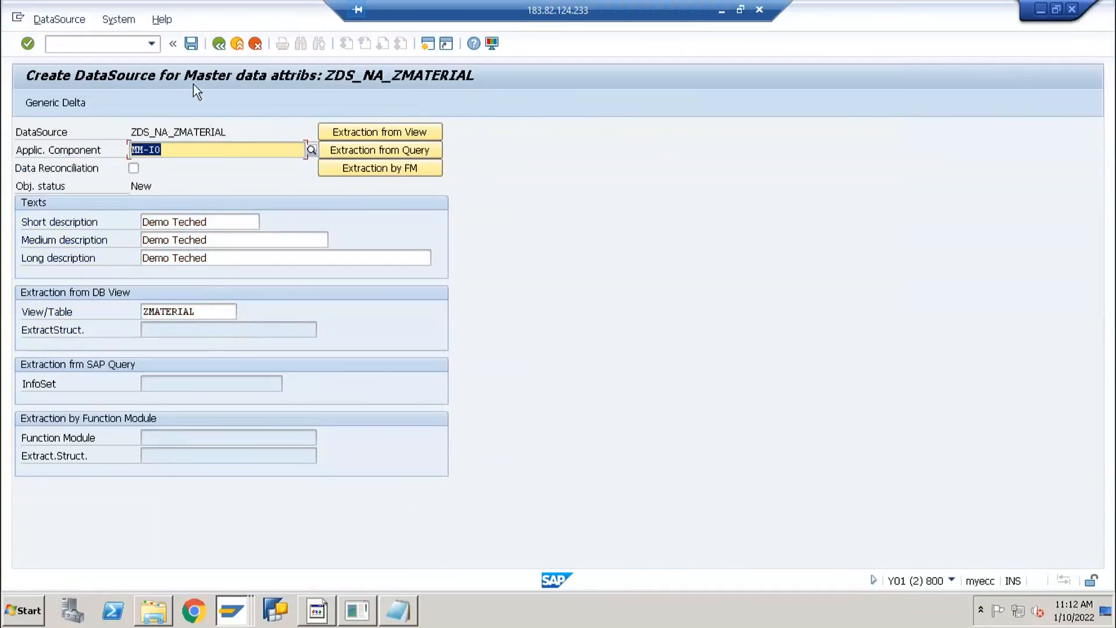
left_click(189, 44)
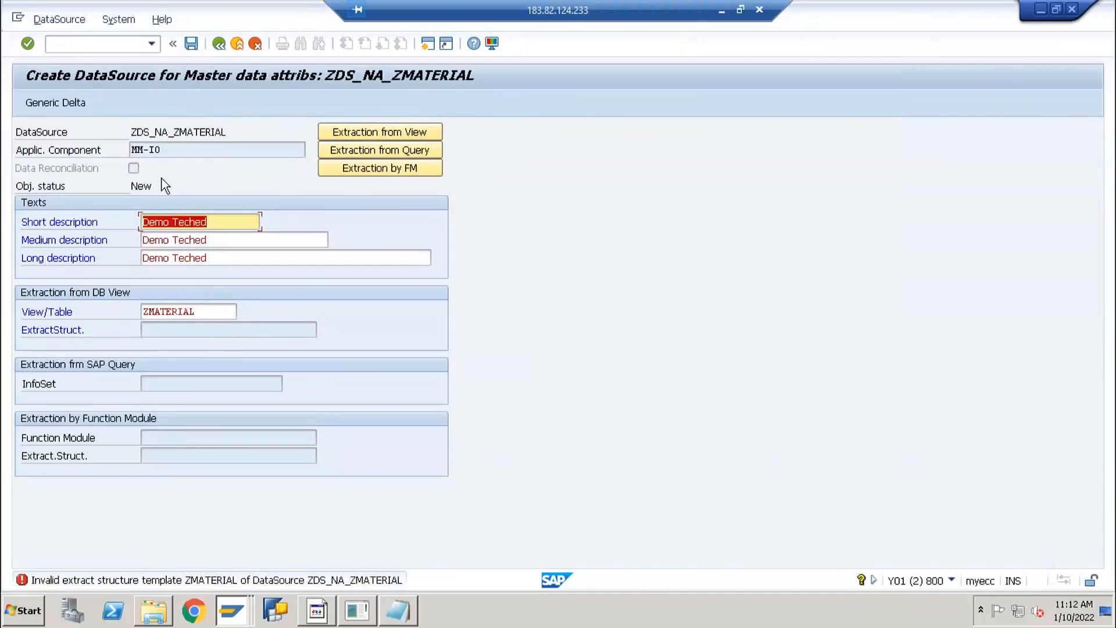
Restart transaction RSO2 and start creating the Master Data Attributes DataSource ZDS_NA_ZMATERIAL again.
left_click(102, 45)
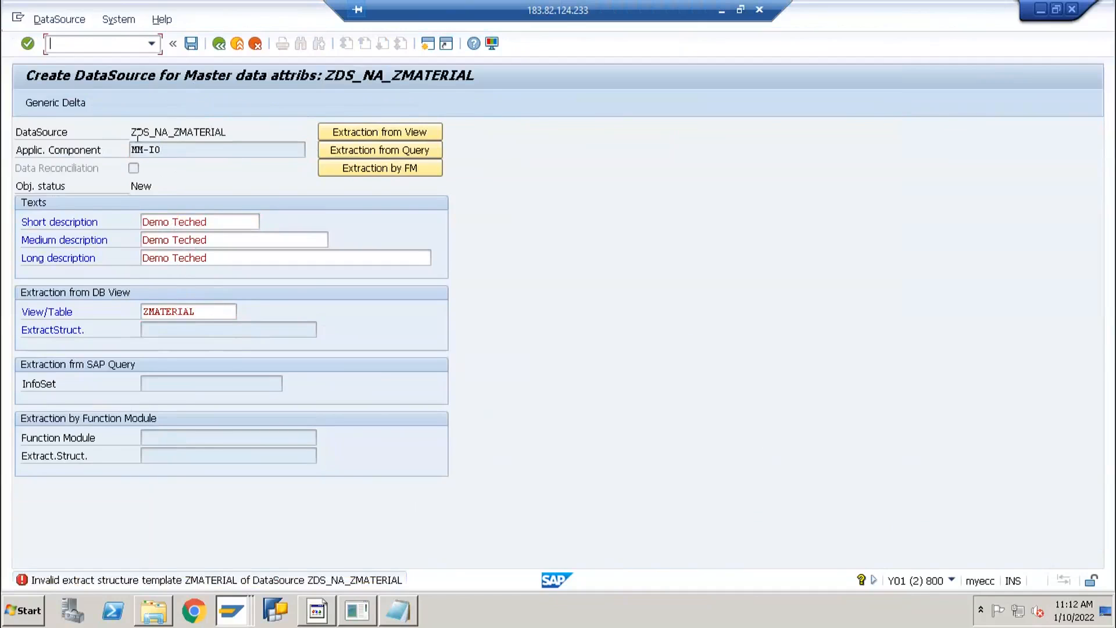
left_click_drag(132, 132, 233, 134)
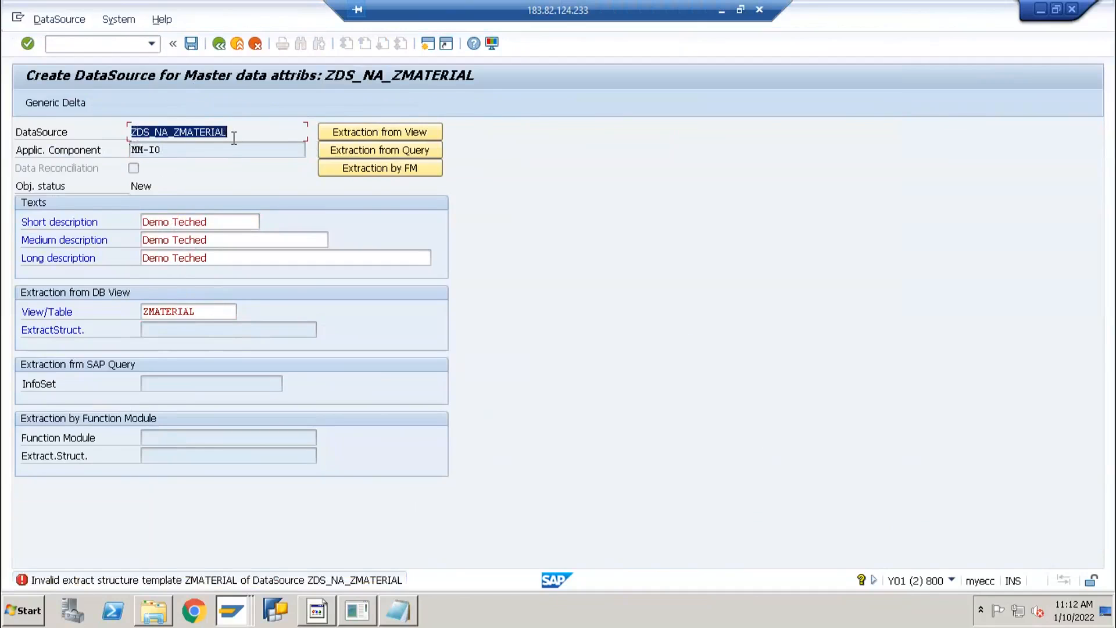
left_click(104, 41)
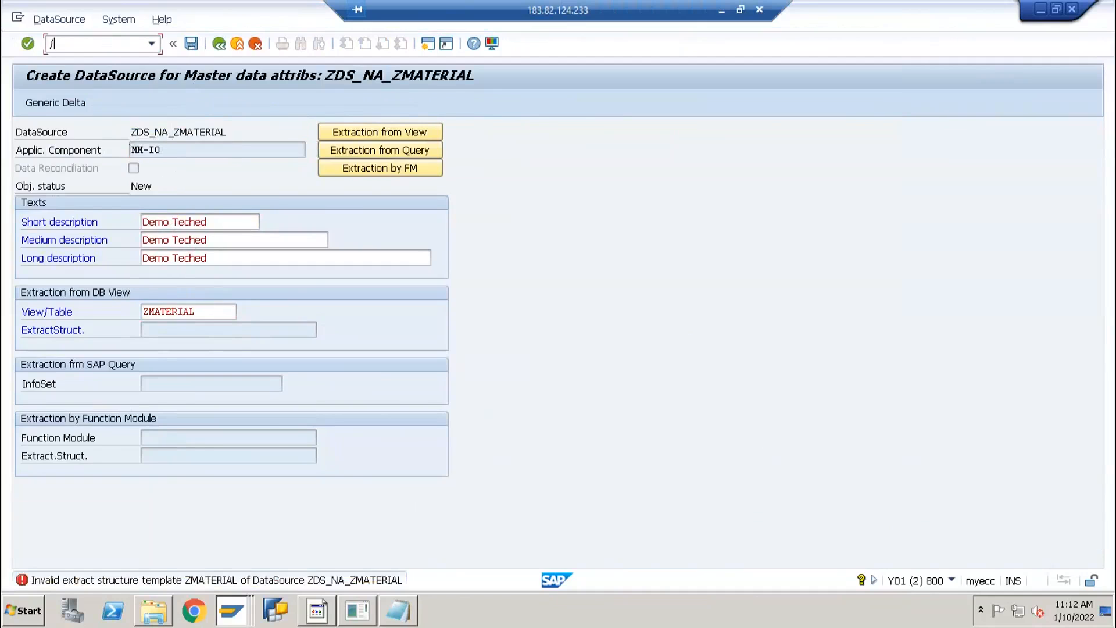
type("/nRSO2")
key("Return")
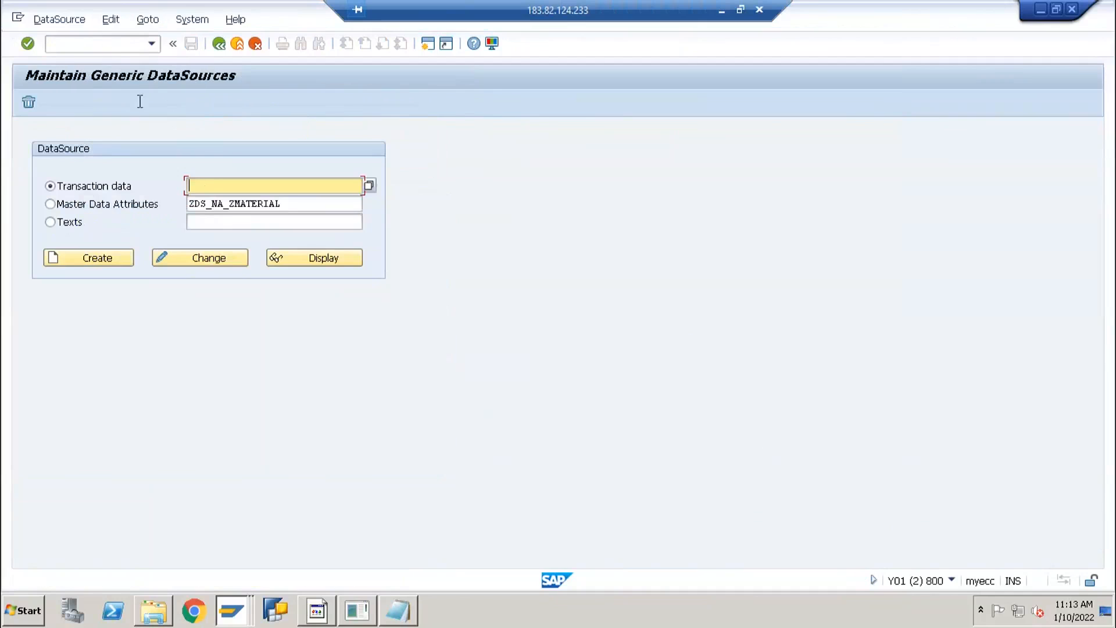
left_click(106, 204)
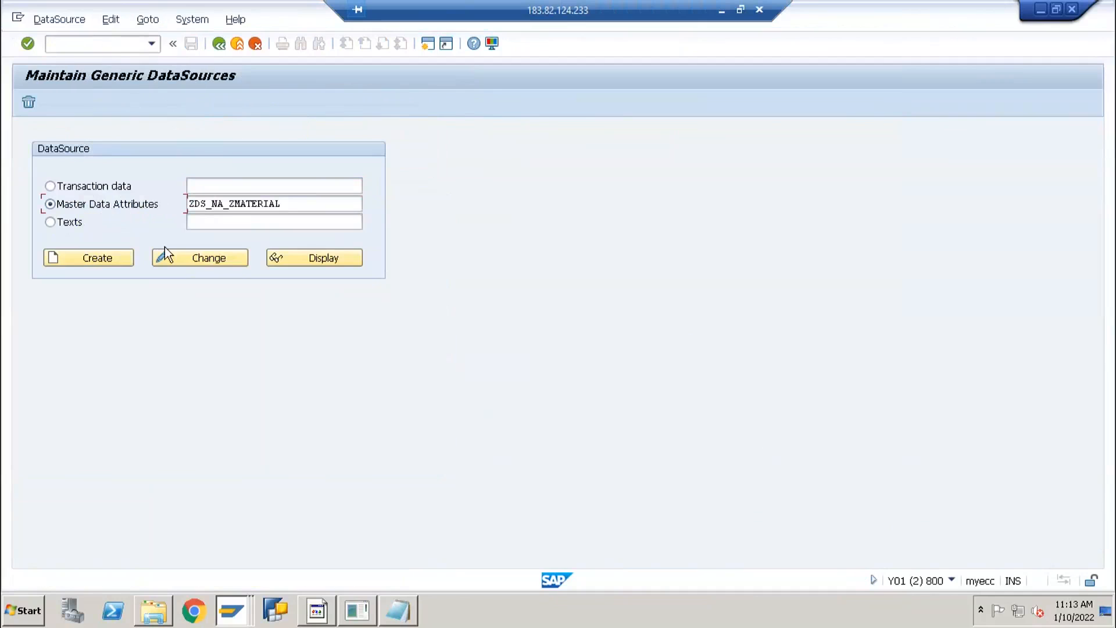
left_click(128, 256)
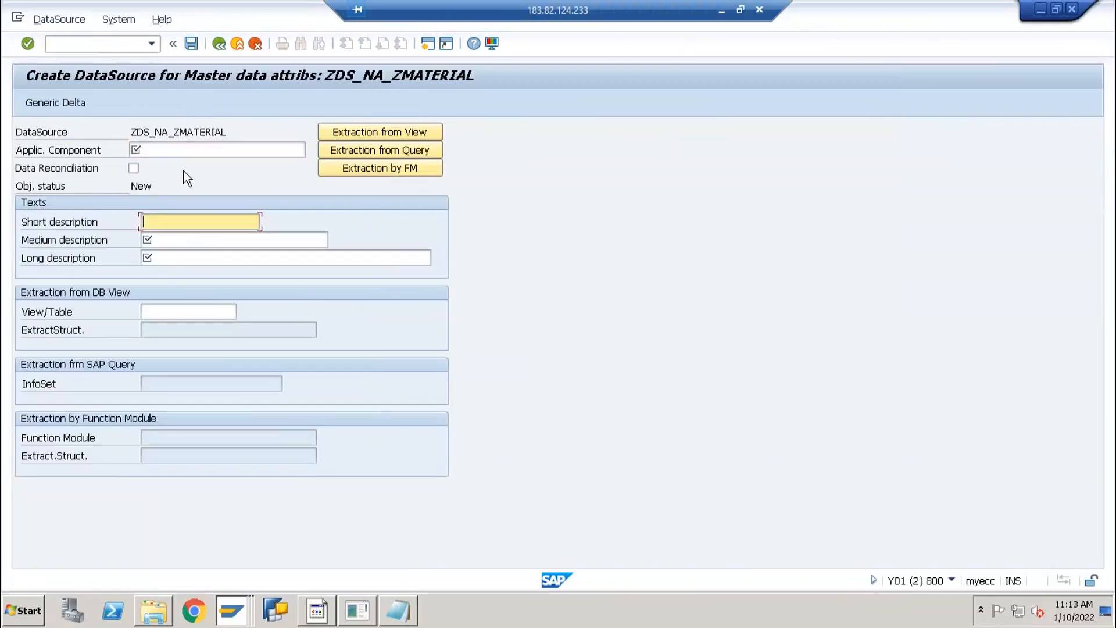
Set the application component to MM-IO and fill the short, medium and long descriptions with Demo Teched.
left_click(182, 152)
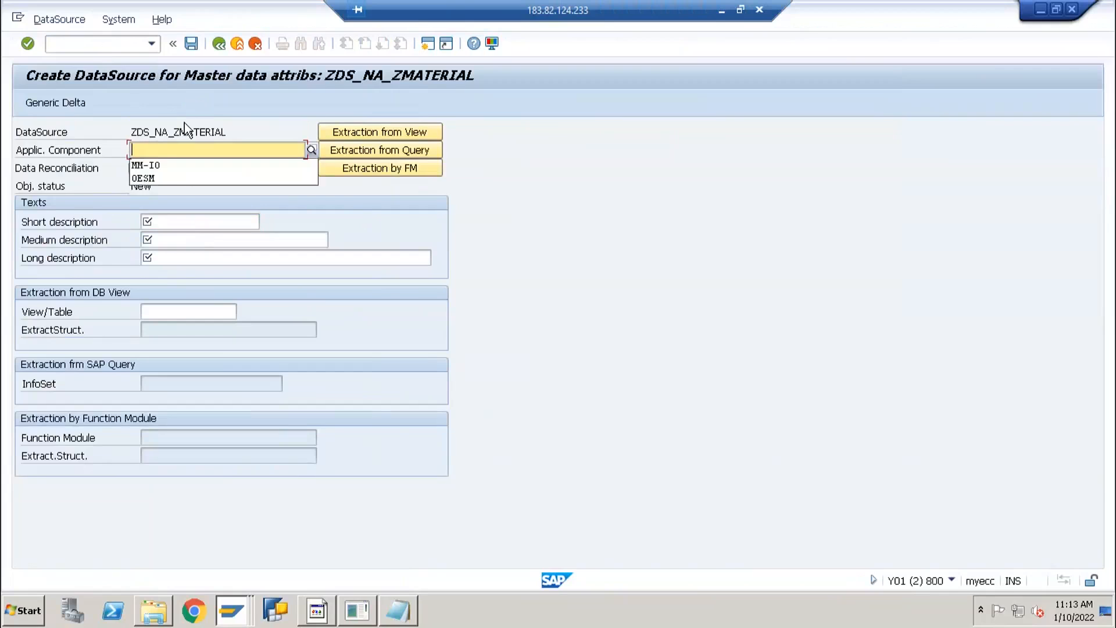
key("Down")
key("Return")
left_click(192, 227)
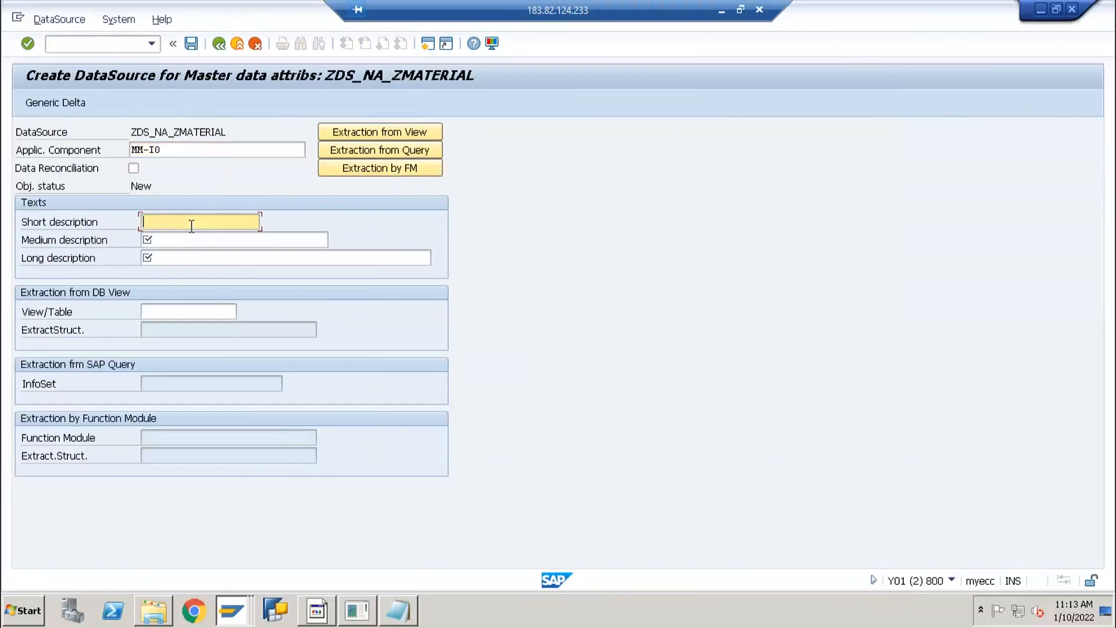
left_click(187, 236)
key("shift+Home")
key("ctrl+c")
key("Tab")
key("ctrl+v")
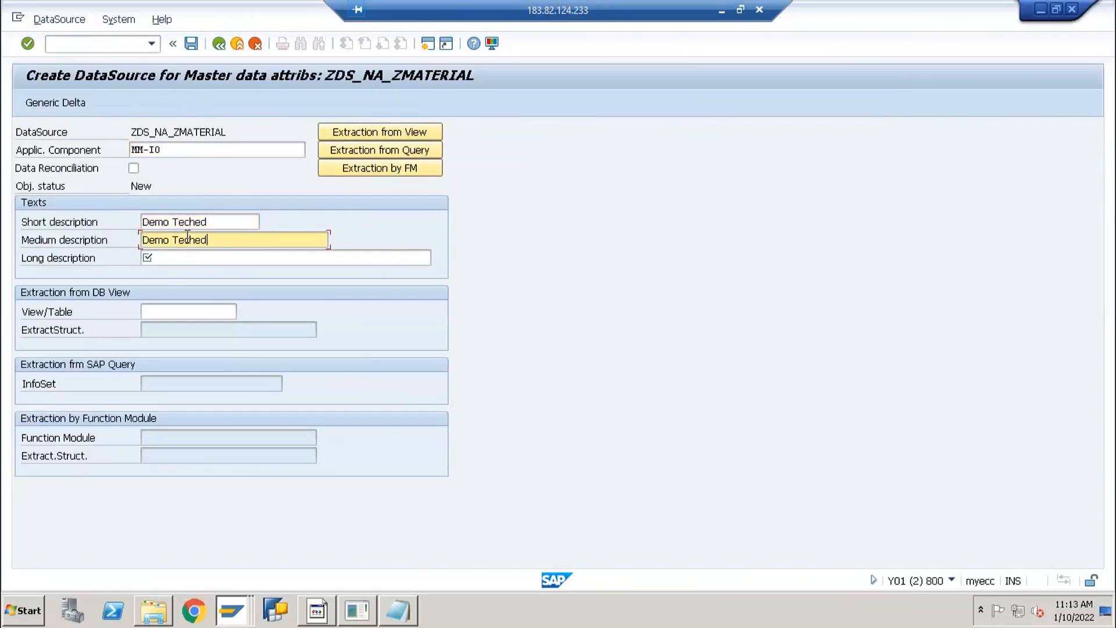
key("Tab")
key("ctrl+v")
Set the view/table for database extraction to ZMATERIAL and confirm the entry.
left_click(174, 311)
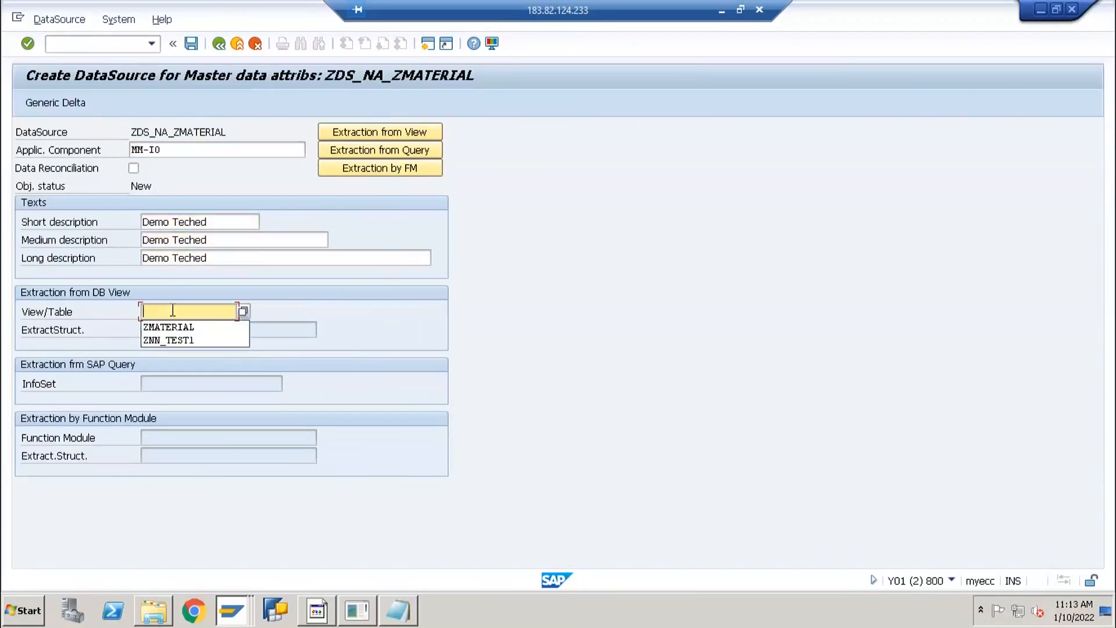
left_click(170, 326)
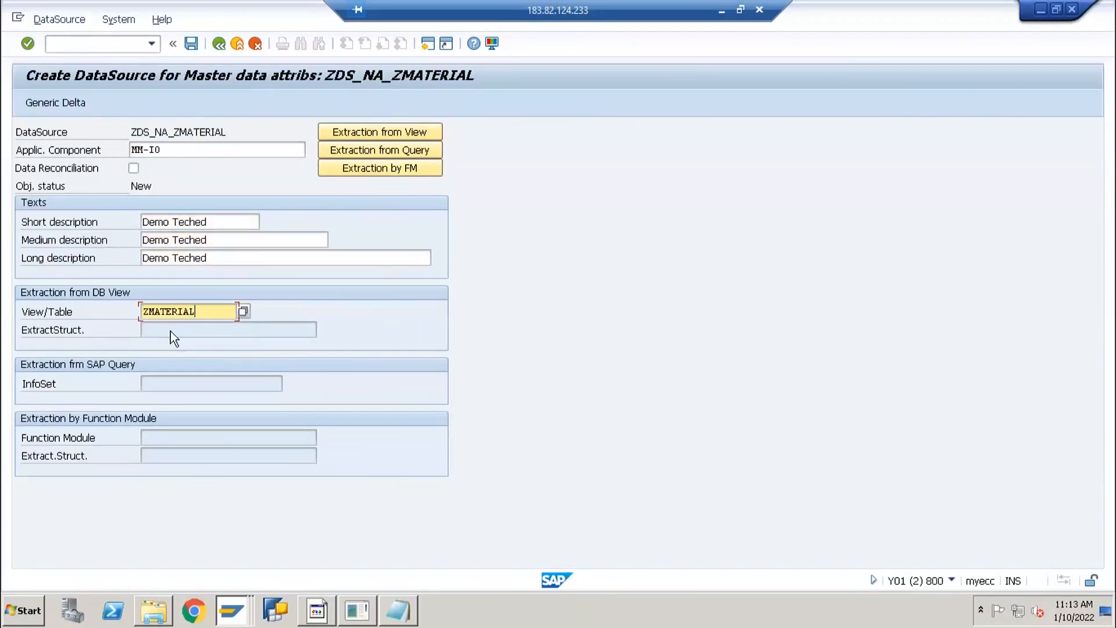
key("Return")
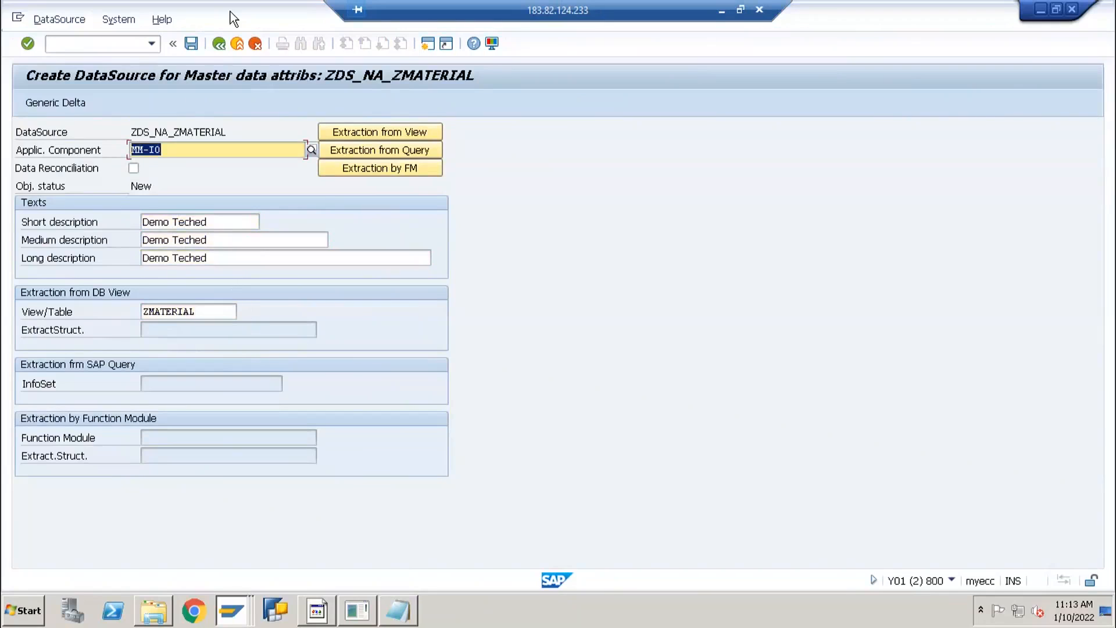
Try to save the recreated DataSource and open the detailed explanation of the resulting error message.
left_click(198, 44)
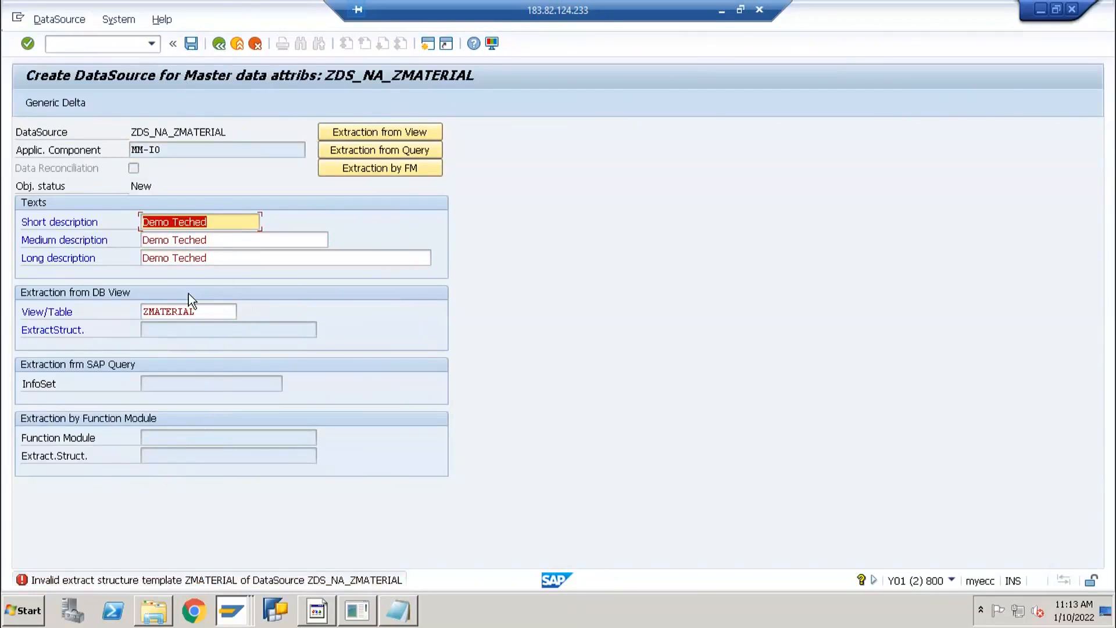
double_click(103, 582)
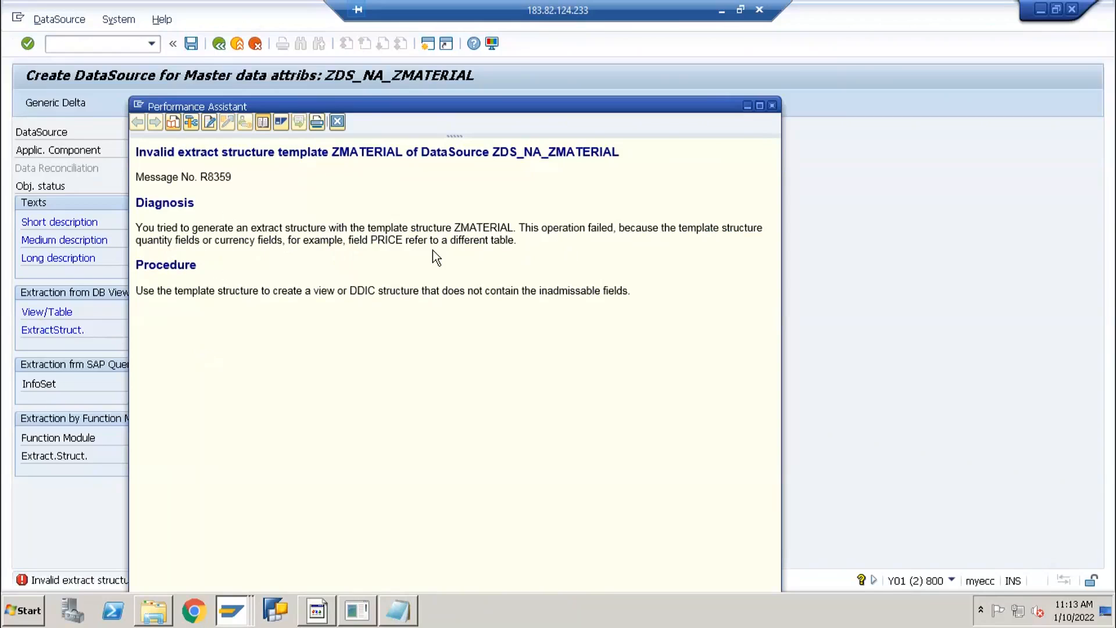
Switch to the dictionary display of table ZMATERIAL and review its attributes and technical settings.
key("alt+Tab")
key("alt+Tab")
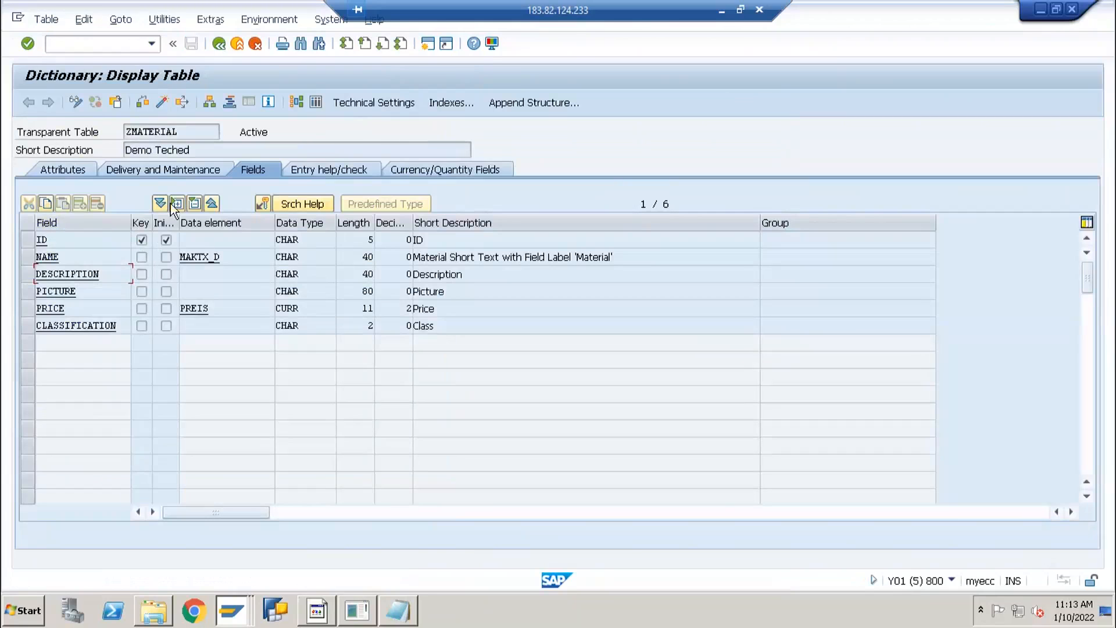
left_click(67, 163)
left_click(354, 107)
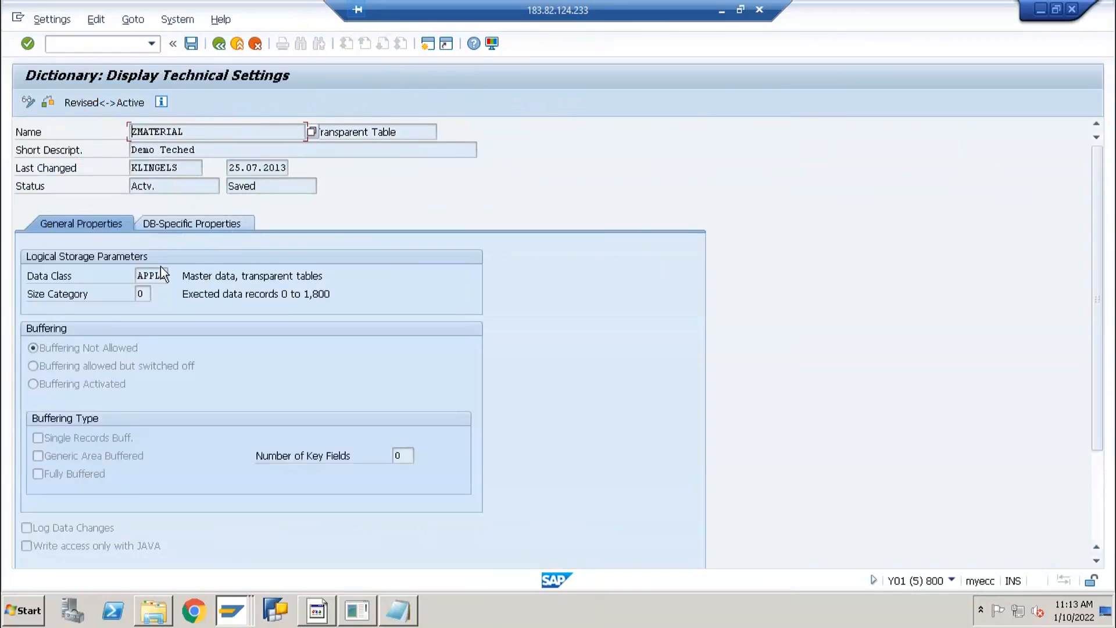
left_click(359, 132)
key("F3")
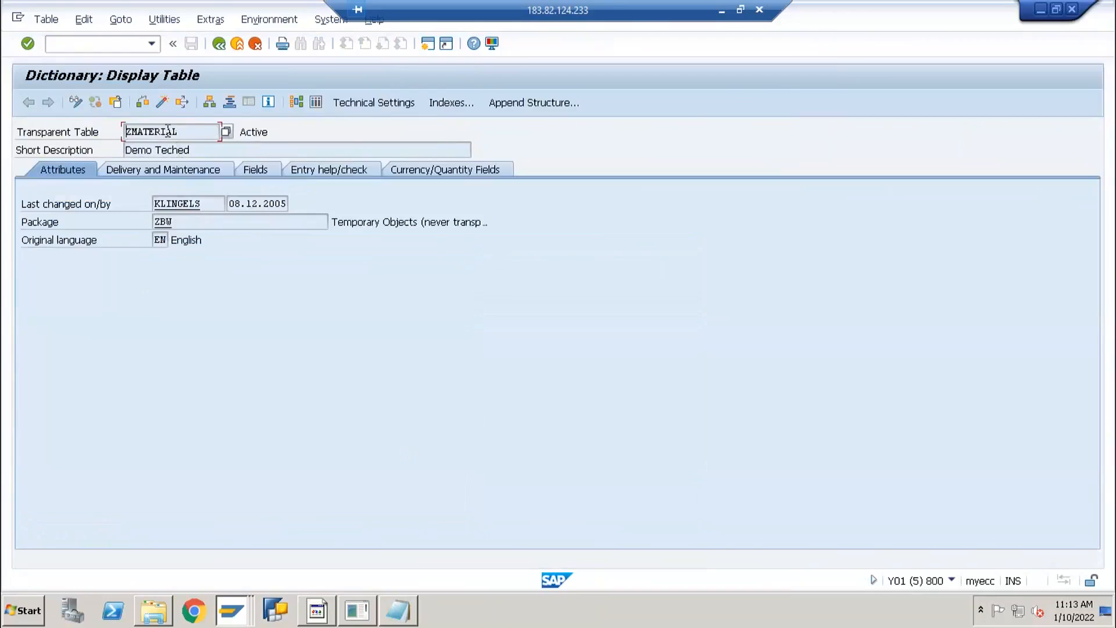
Return to the ABAP Dictionary initial screen and try to create a database table named ZMARA.
left_click_drag(179, 132, 112, 129)
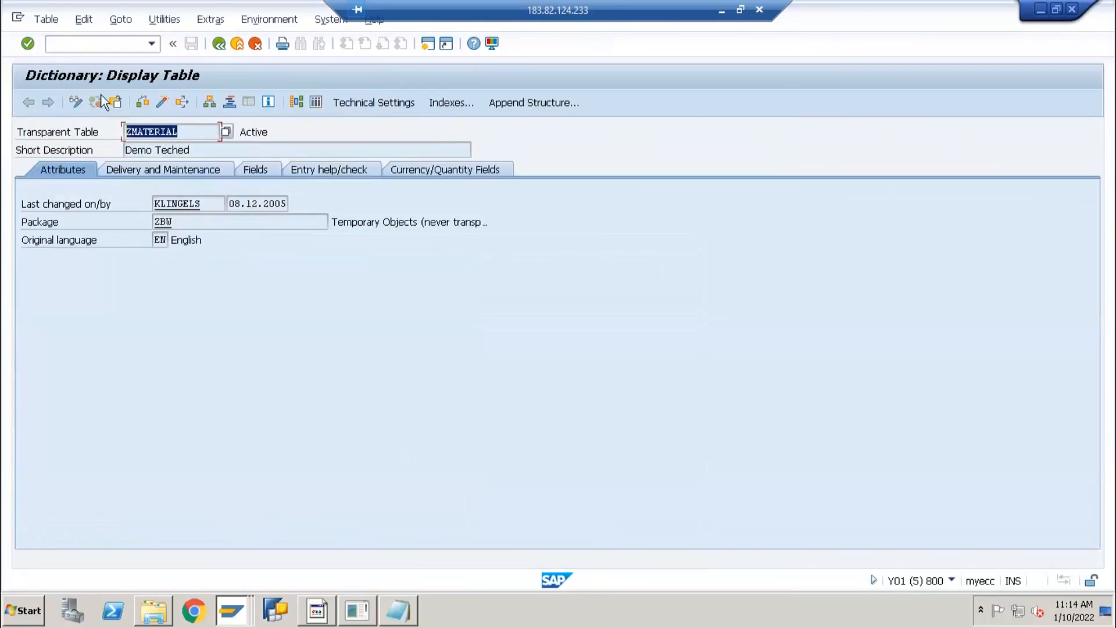
key("ctrl+c")
key("F3")
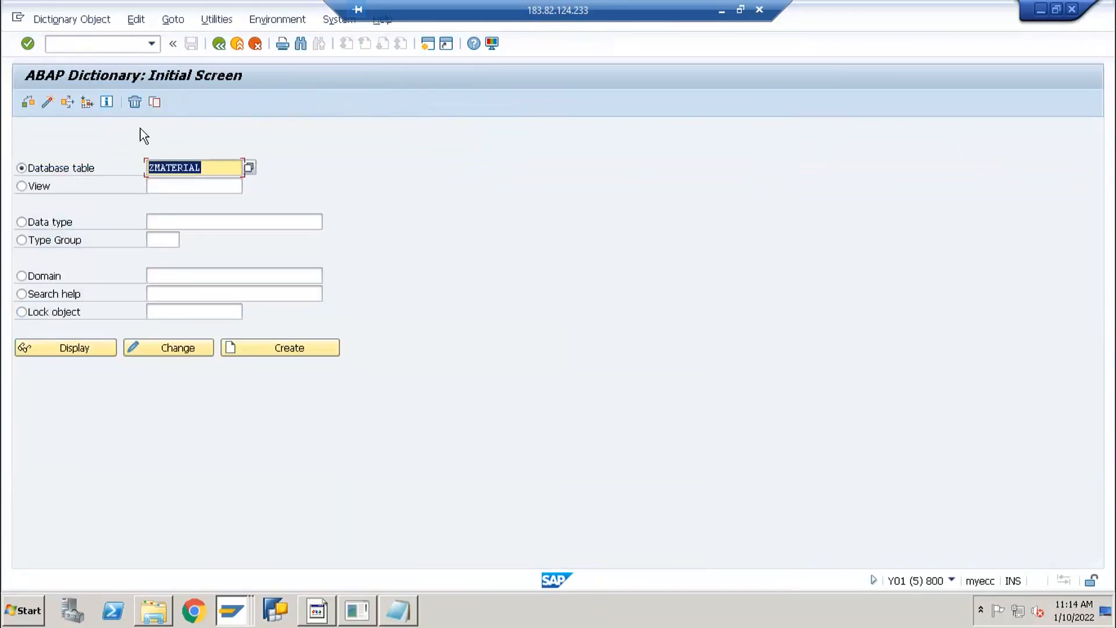
type("ZMA")
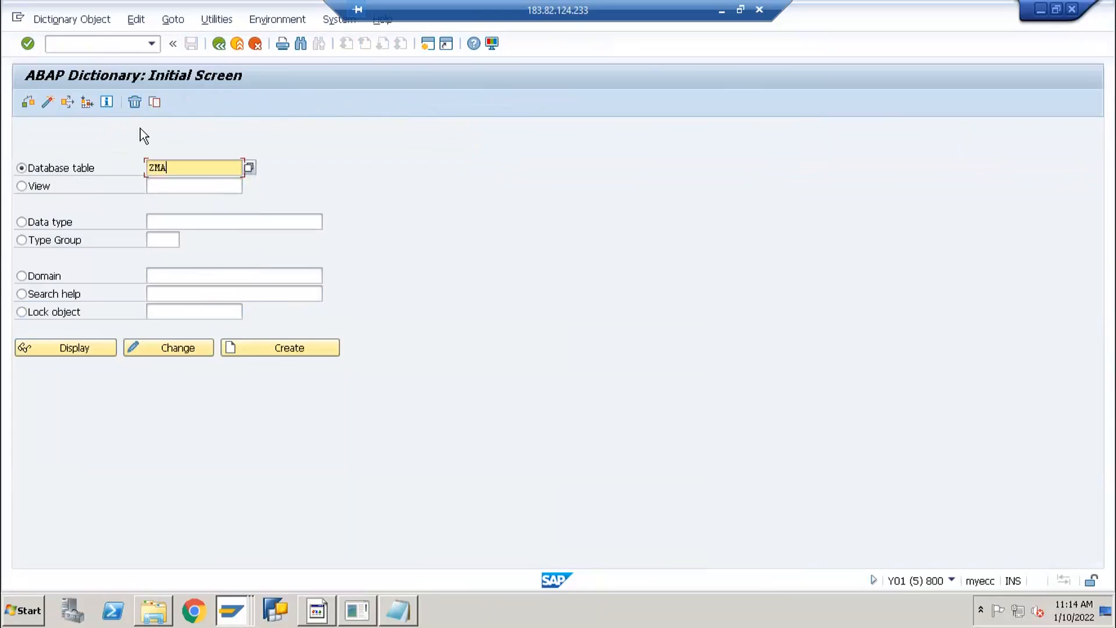
type("RA")
left_click(245, 354)
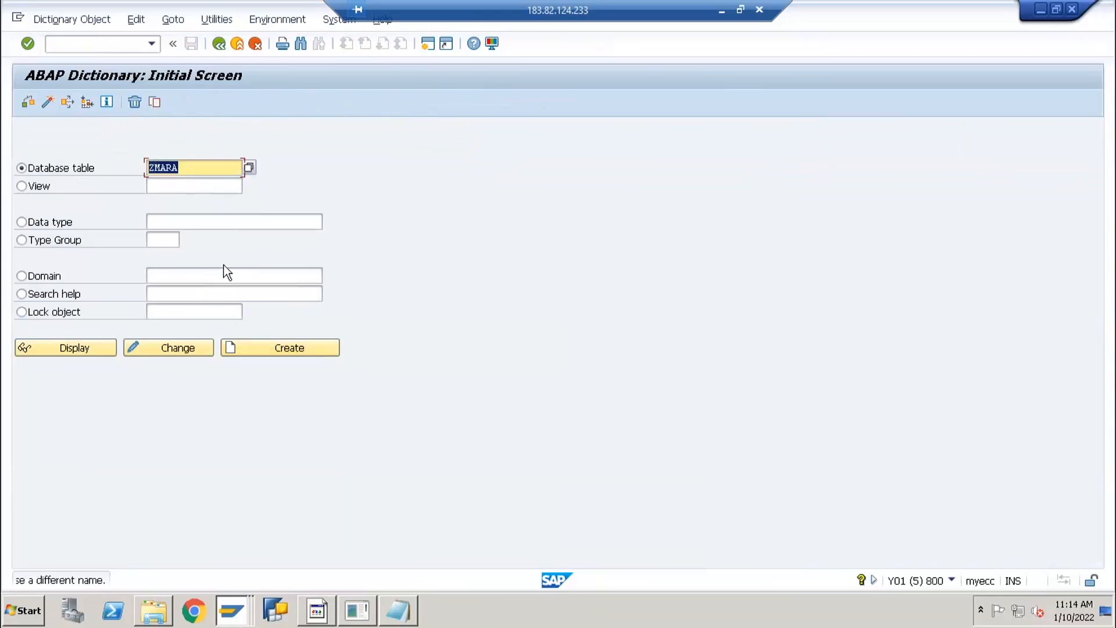
Create the database table ZMARA_DEMO with the short description MARA DEMO.
left_click(198, 170)
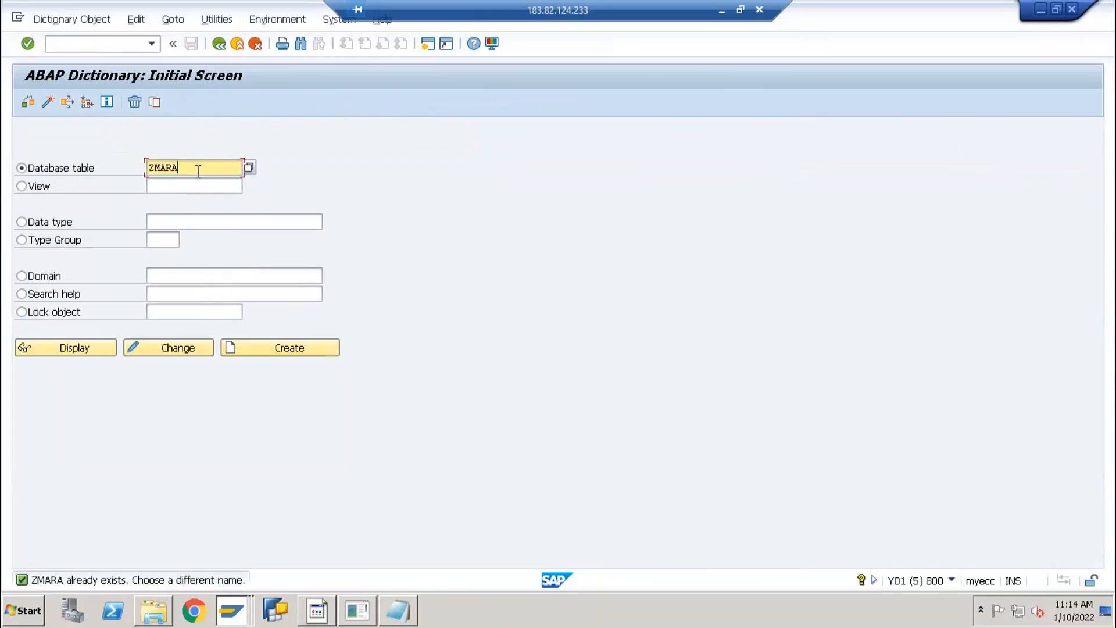
type("_DEMO")
key("Return")
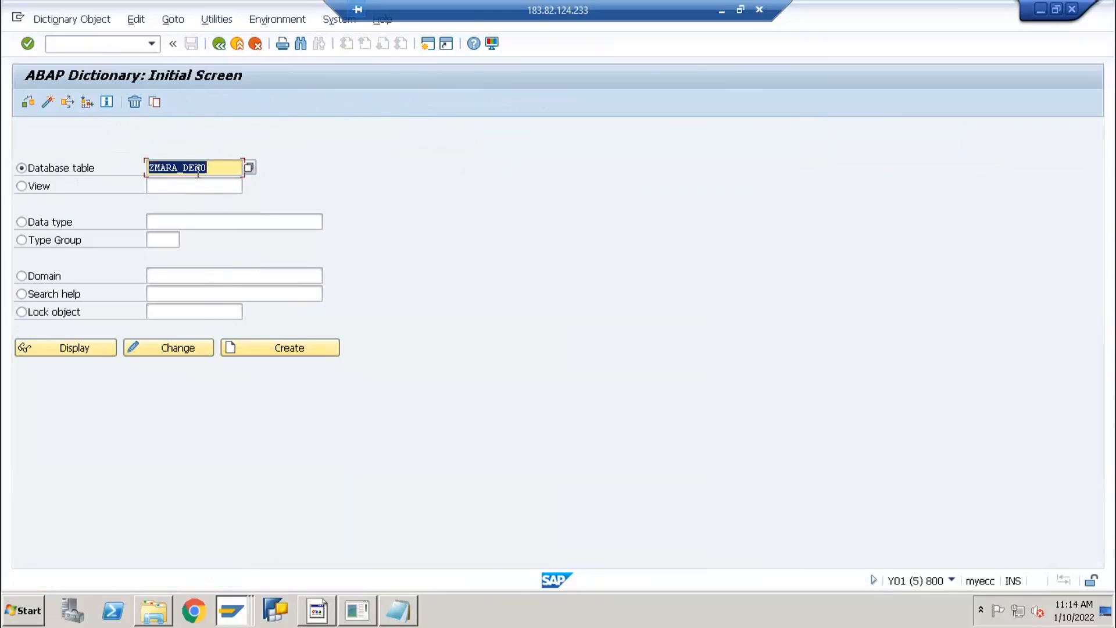
left_click(255, 347)
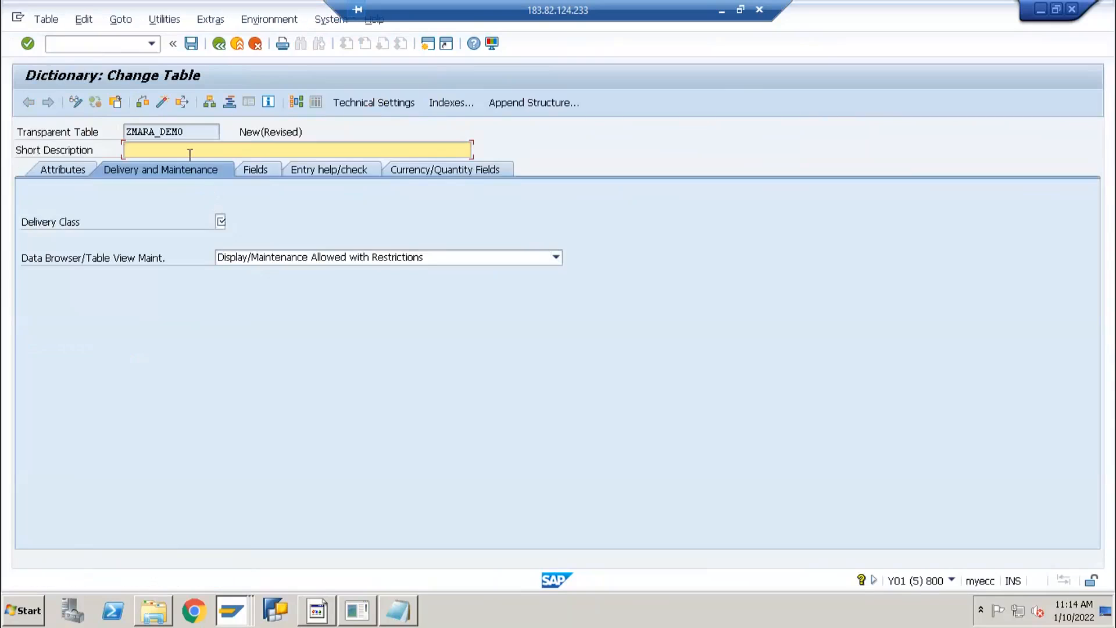
type("MAE")
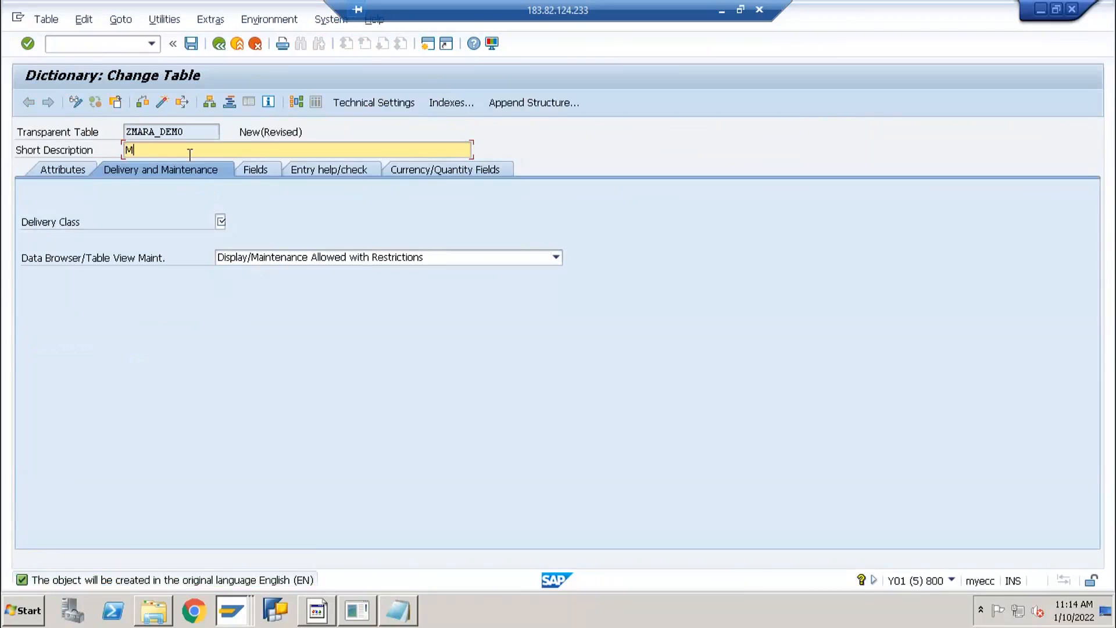
key("BackSpace")
type("RA DEMO")
Set the table's delivery class to A and its data browser/table view maintenance to Display/Maintenance Allowed.
left_click(222, 222)
left_click(240, 222)
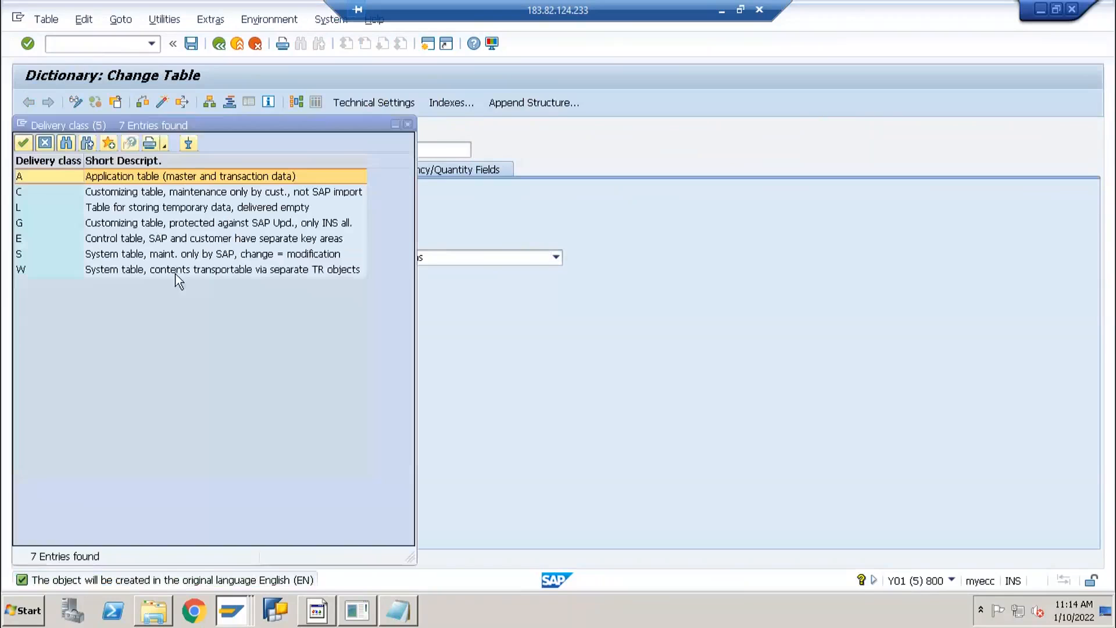
double_click(47, 178)
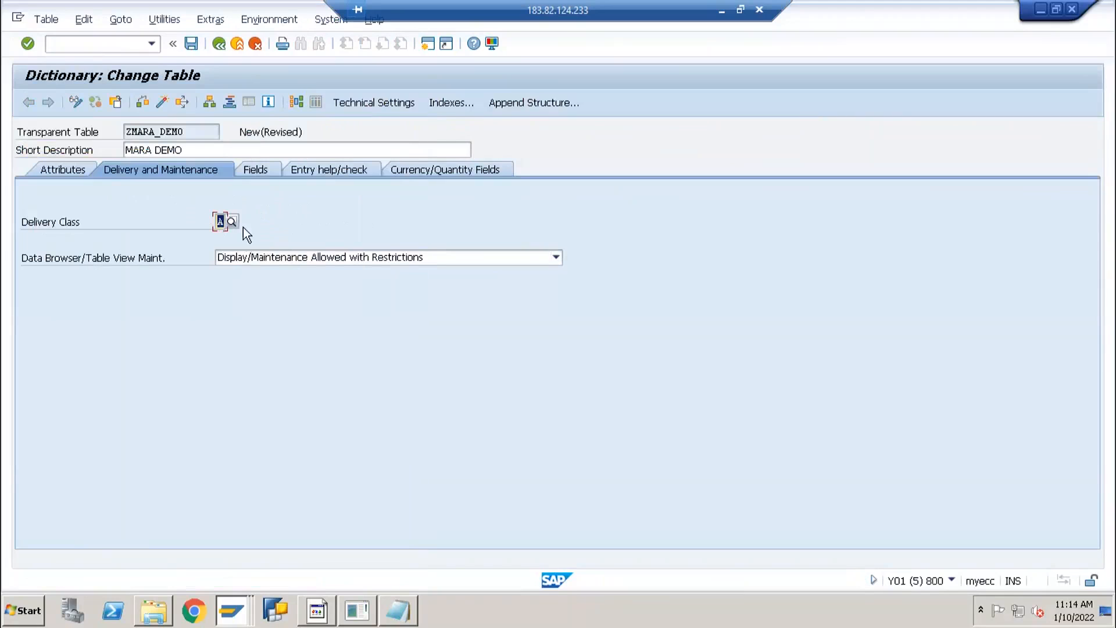
left_click(231, 221)
left_click(409, 124)
left_click(410, 257)
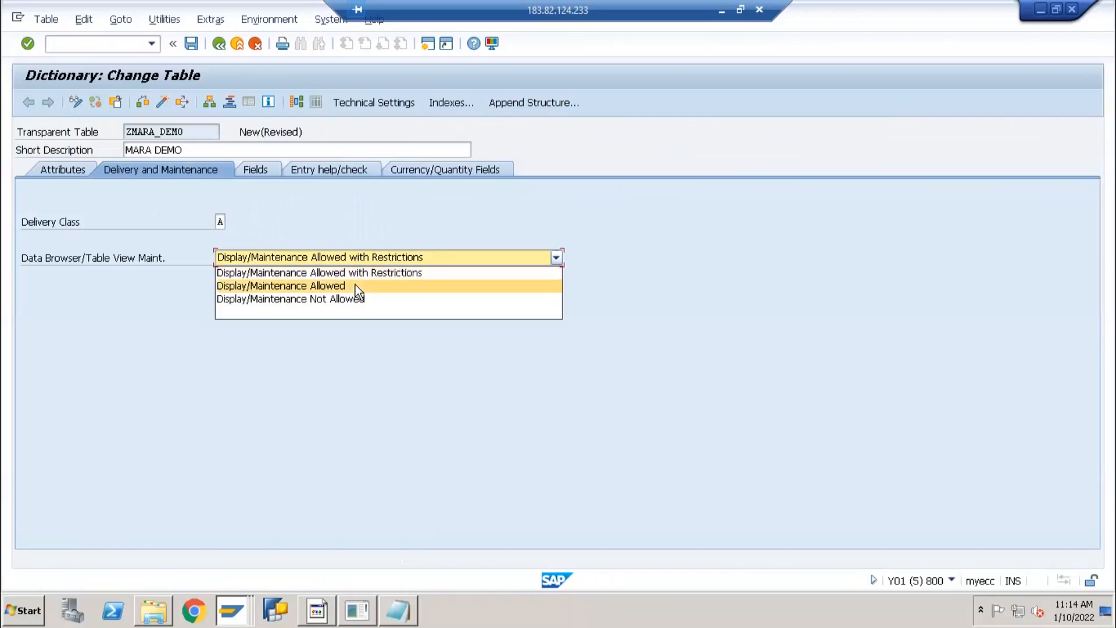
left_click(355, 284)
Add MARA as the first field of ZMARA_DEMO and mark it as a key field.
left_click(264, 169)
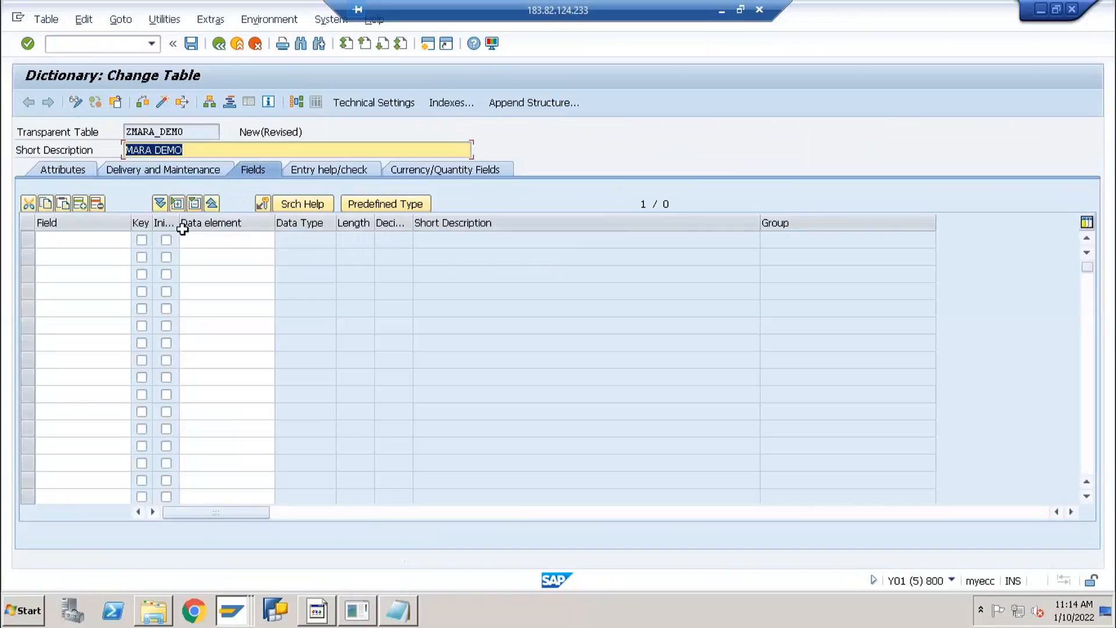
left_click(94, 243)
type("MARA")
key("Tab")
key("space")
key("Tab")
key("Tab")
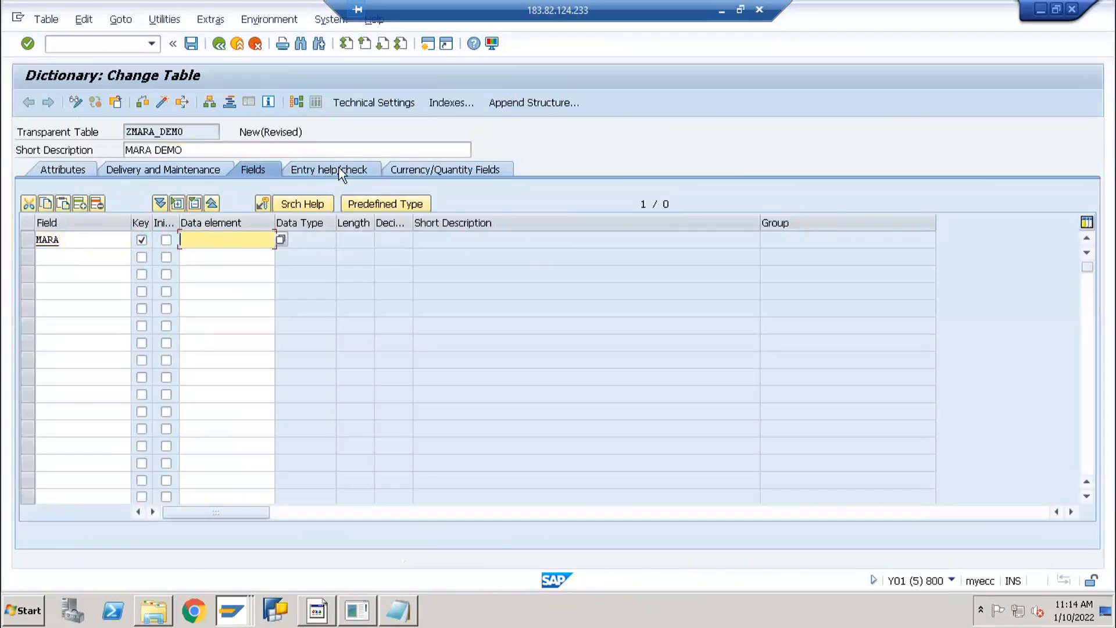
Switch the fields to predefined types and give MARA the data type CHAR with length 18.
left_click(377, 204)
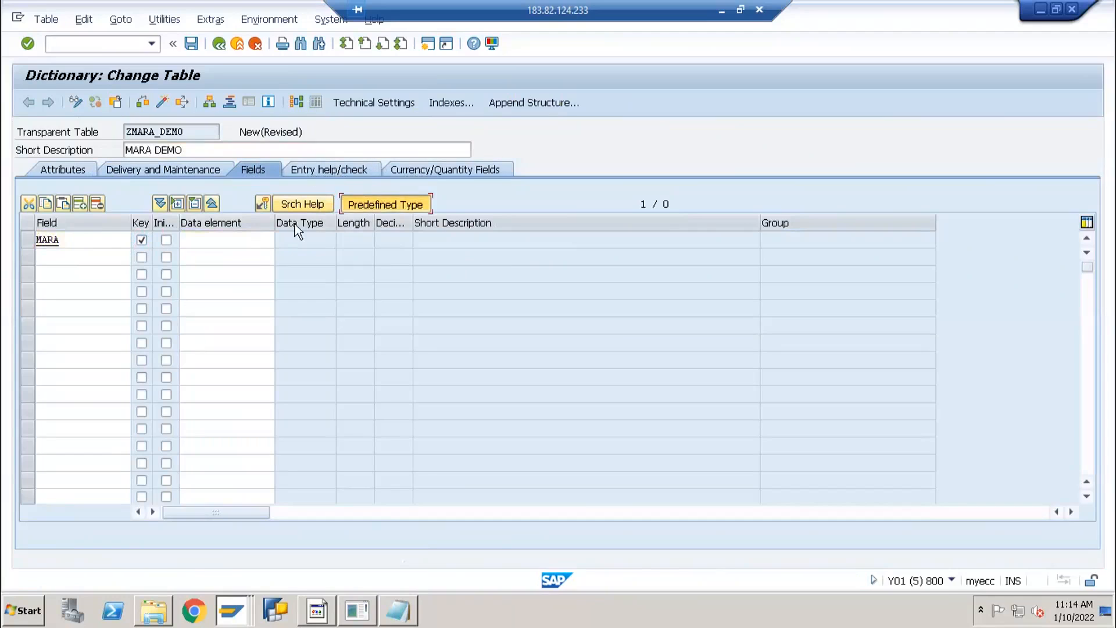
left_click(301, 238)
type("CHAR")
key("Tab")
type("18")
key("Return")
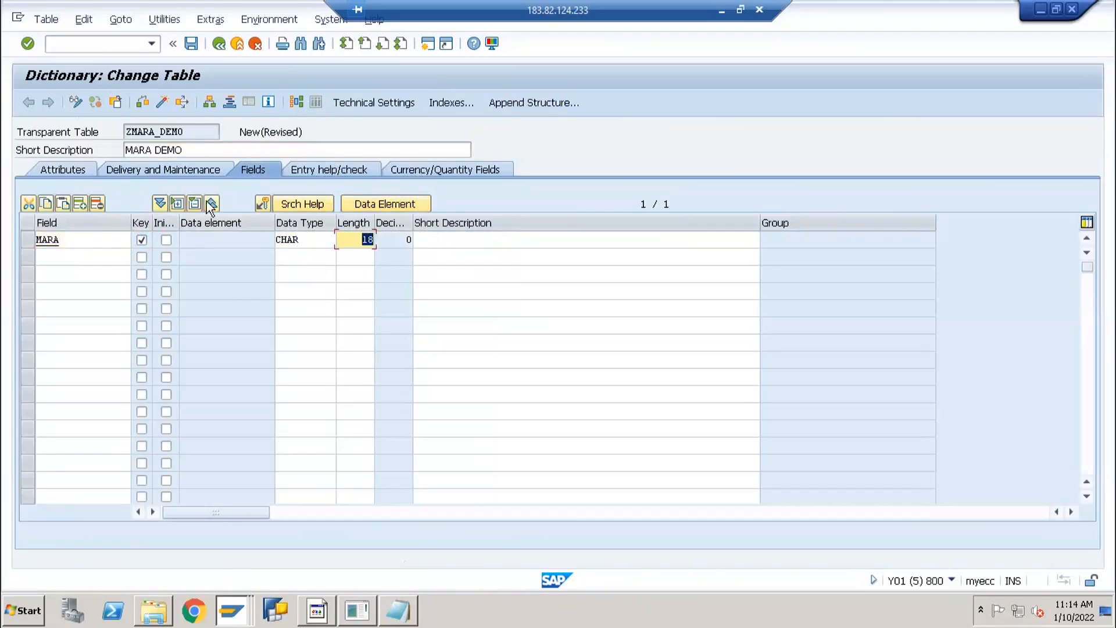
Add a second, non-key field DESCRIPTION with the data type CHAR.
left_click(93, 256)
type("DES")
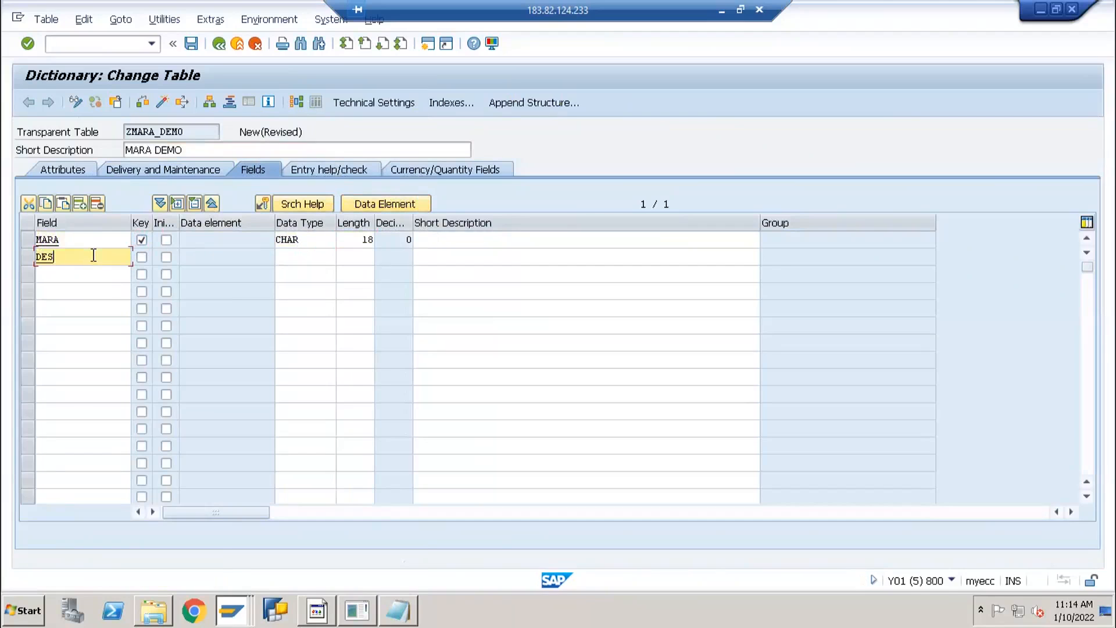
type("CRIPTION")
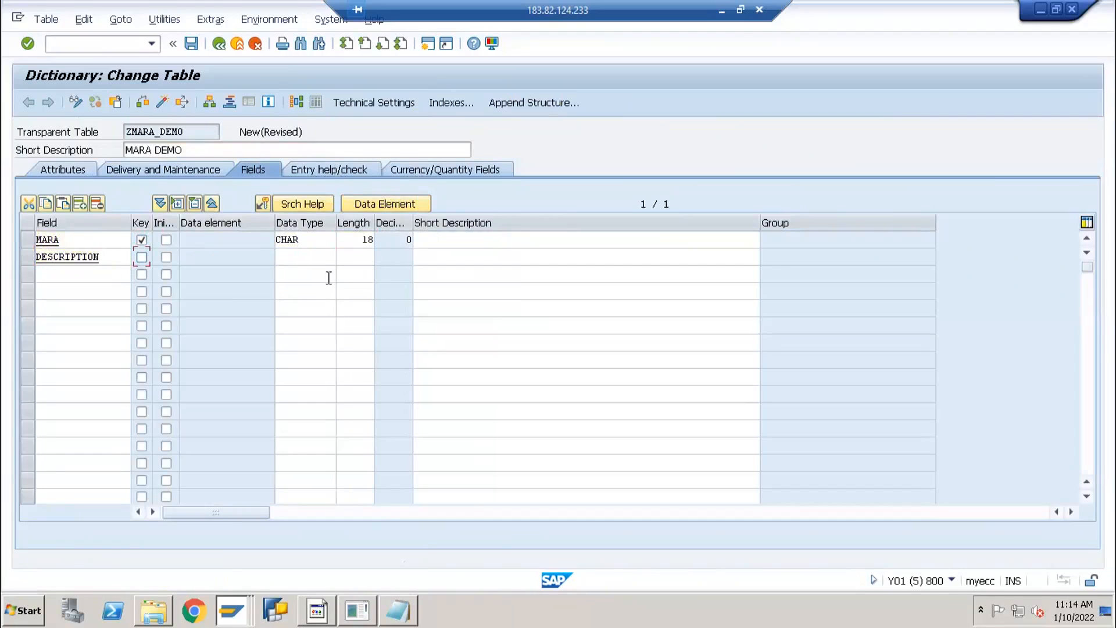
left_click(326, 258)
type("CHAR")
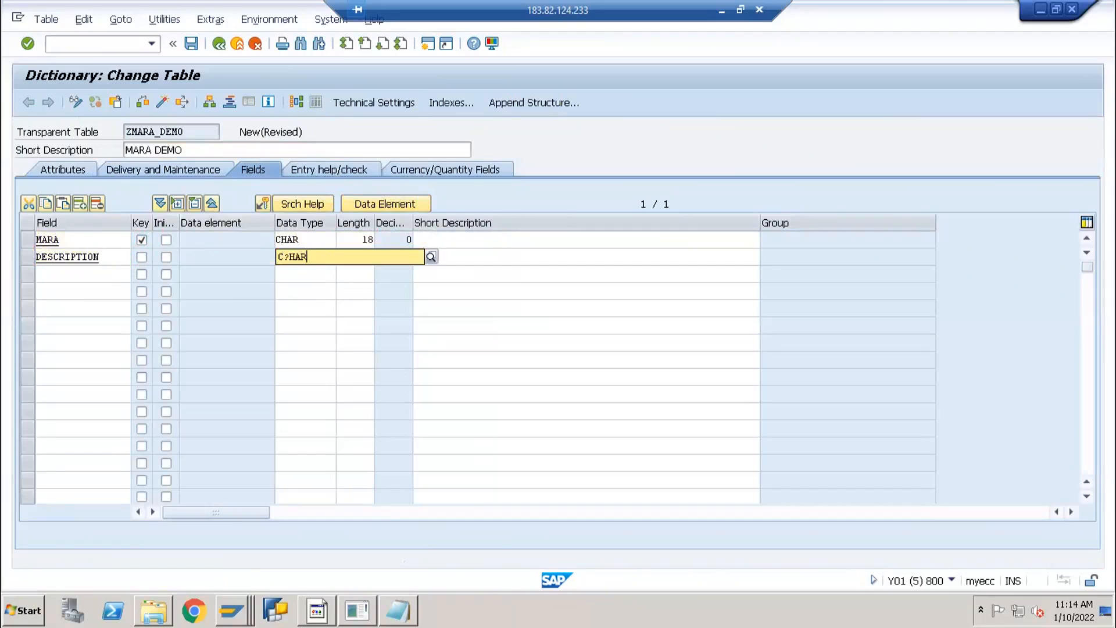
key("BackSpace")
key("BackSpace")
key("BackSpace")
type("HAR")
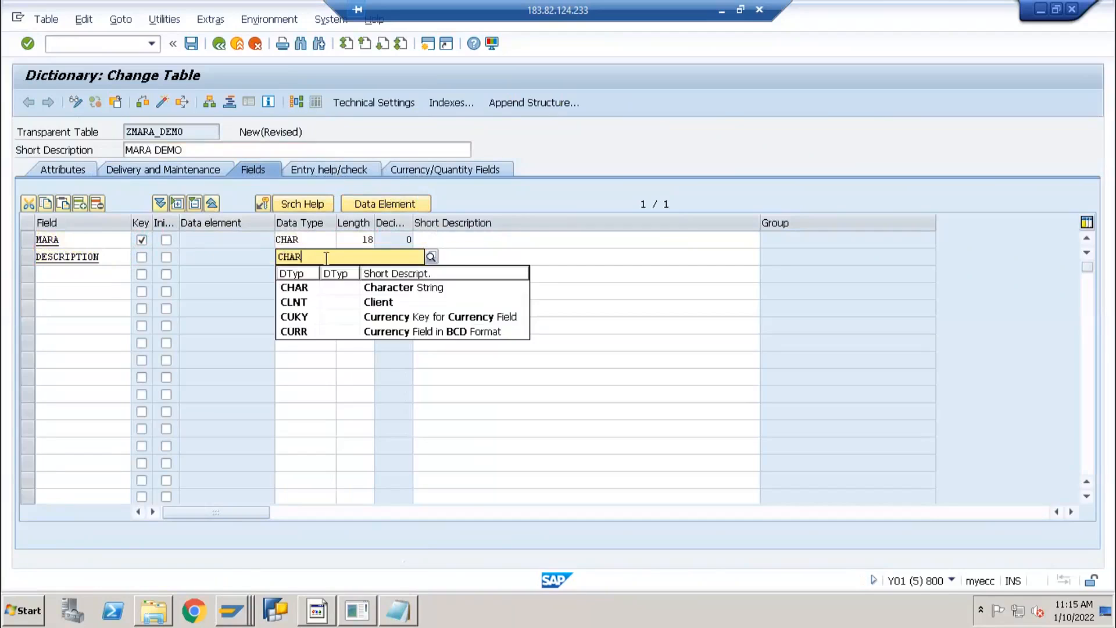
key("Tab")
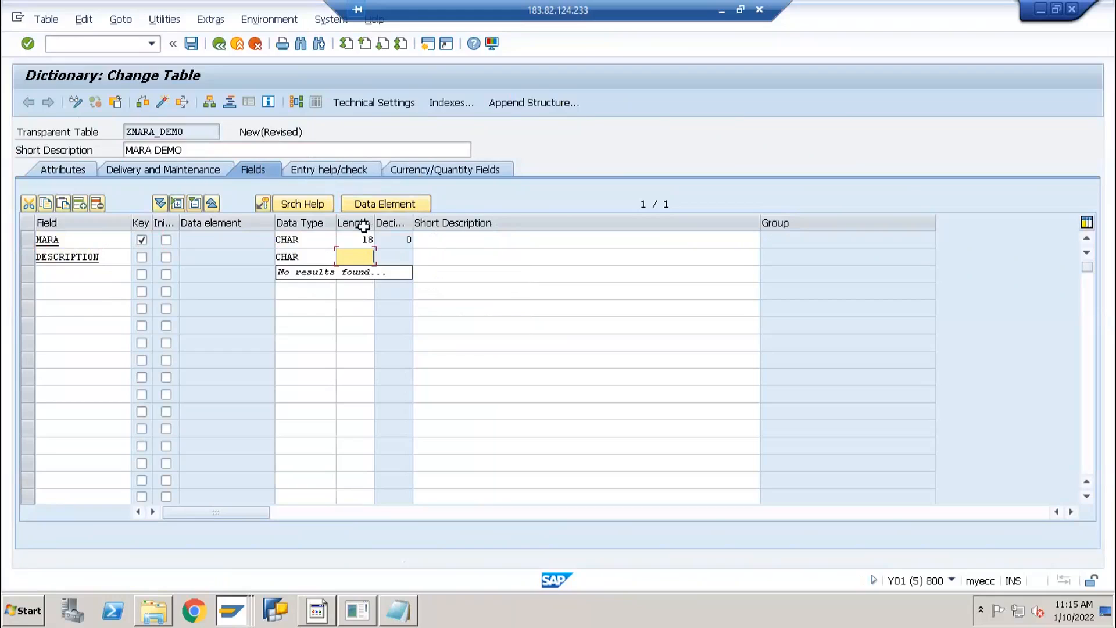
Set the length of the DESCRIPTION field to 60.
left_click(551, 448)
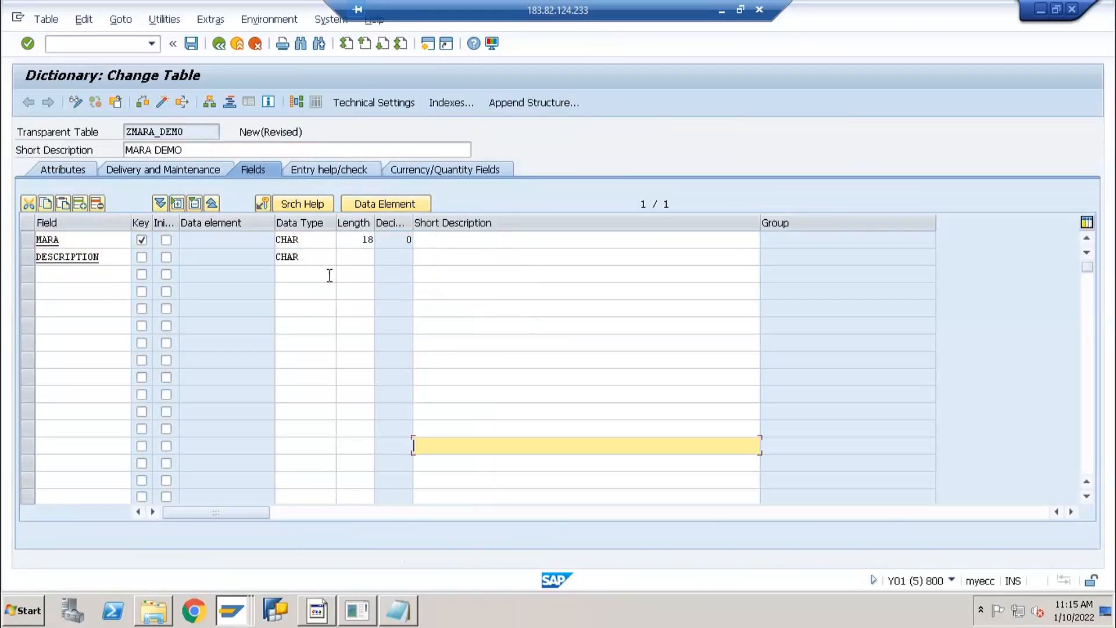
left_click(362, 254)
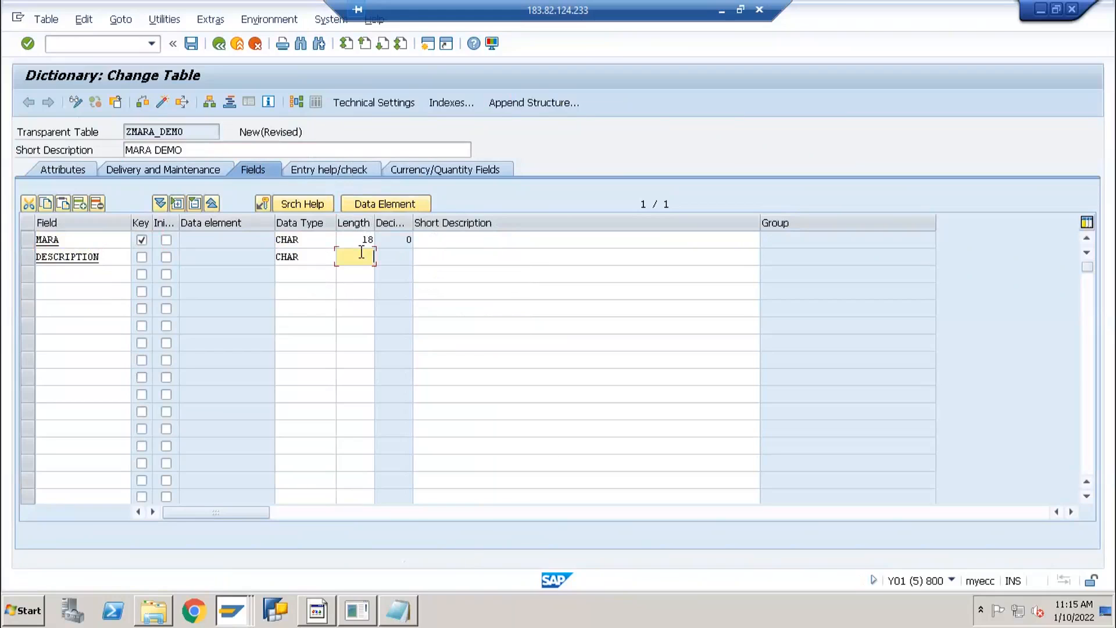
type("60")
key("Return")
Start activating ZMARA_DEMO, save it under Workbench request Y01K900559, and continue to its technical settings.
left_click(163, 103)
left_click(260, 365)
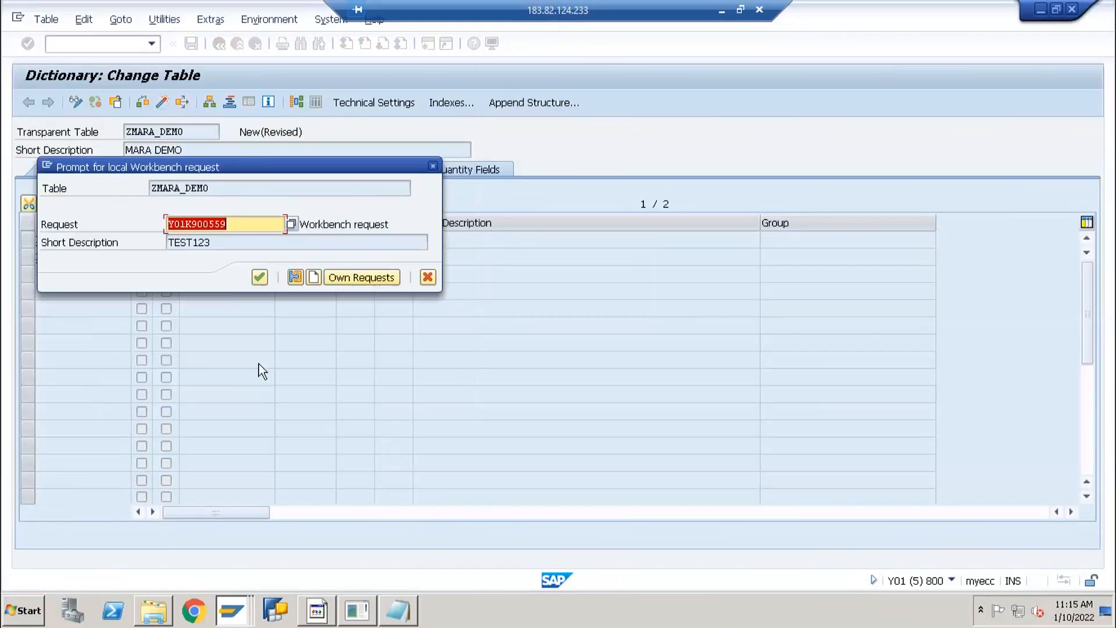
left_click(266, 278)
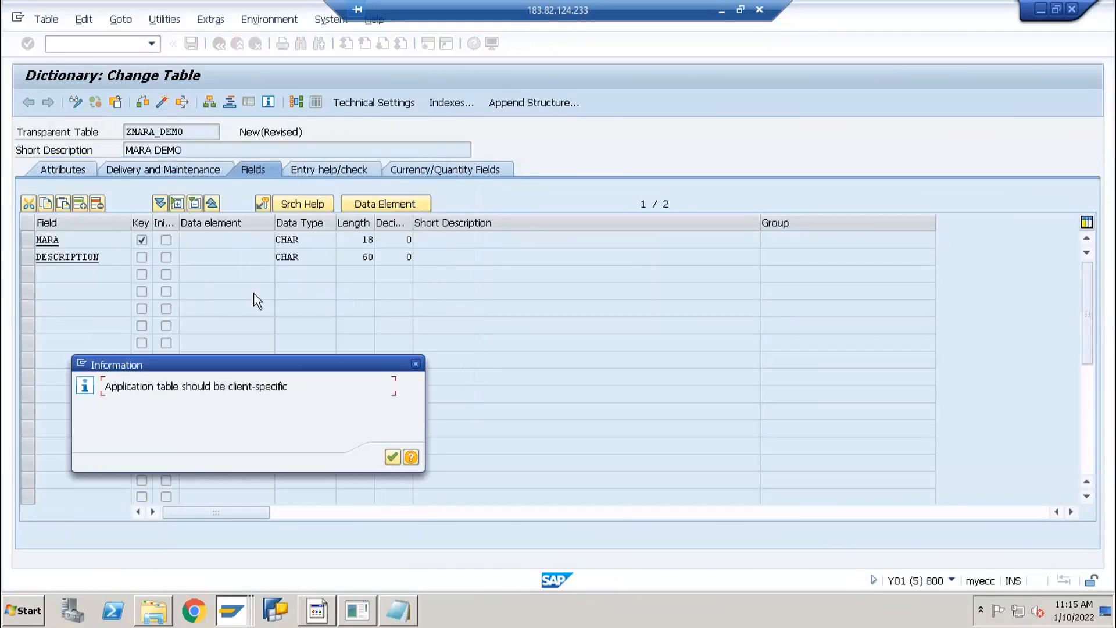
key("Return")
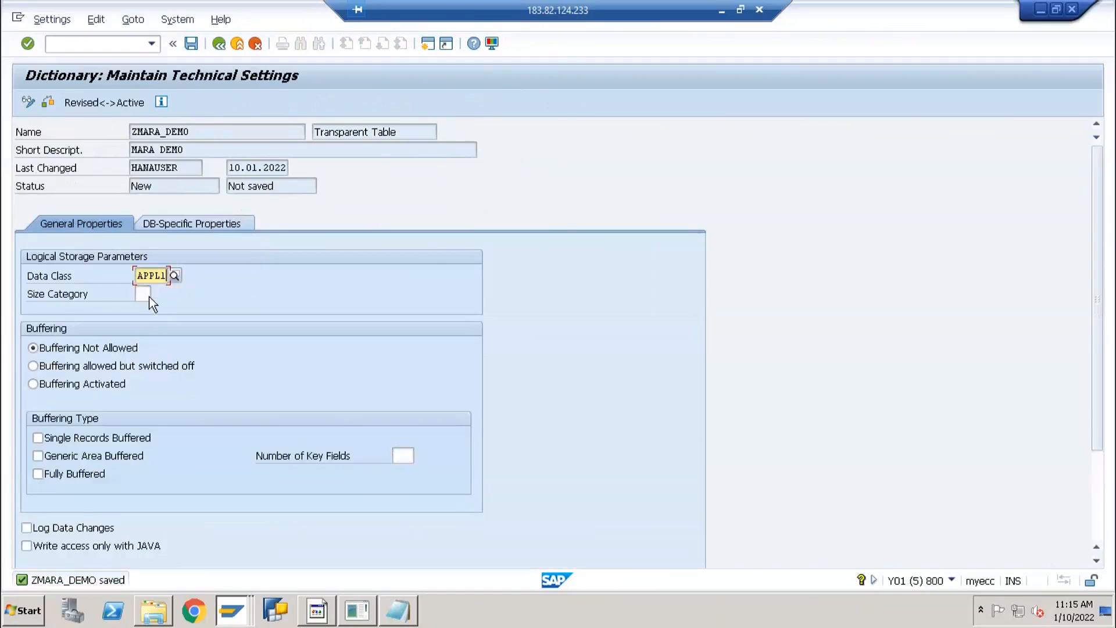
Set the data class to APPL0 and the size category to 0, save the technical settings and return to the table.
left_click(174, 276)
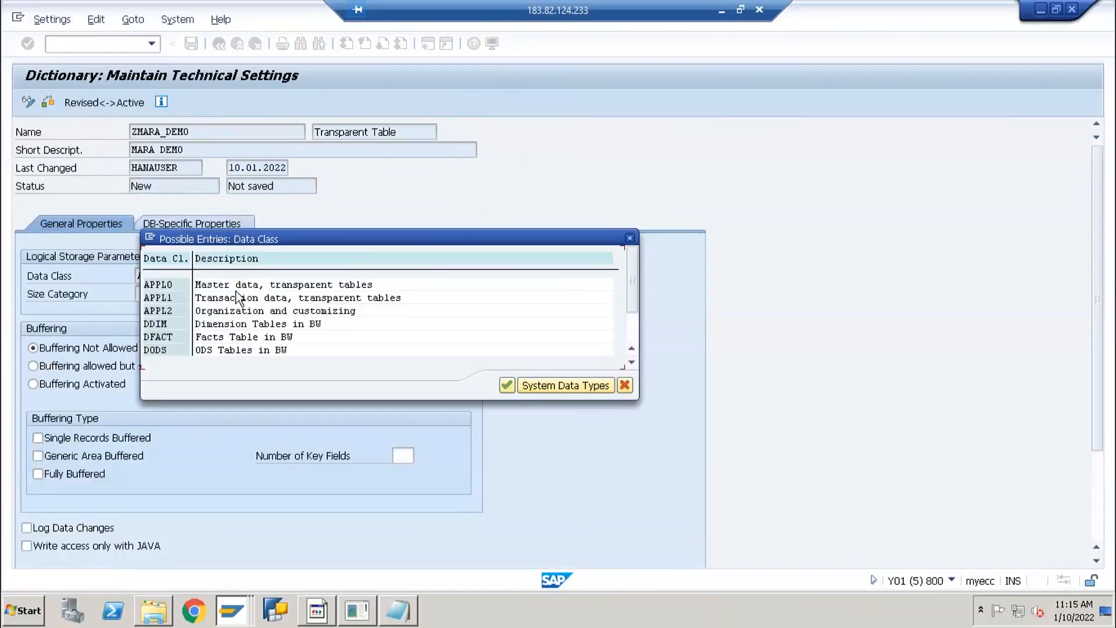
double_click(233, 284)
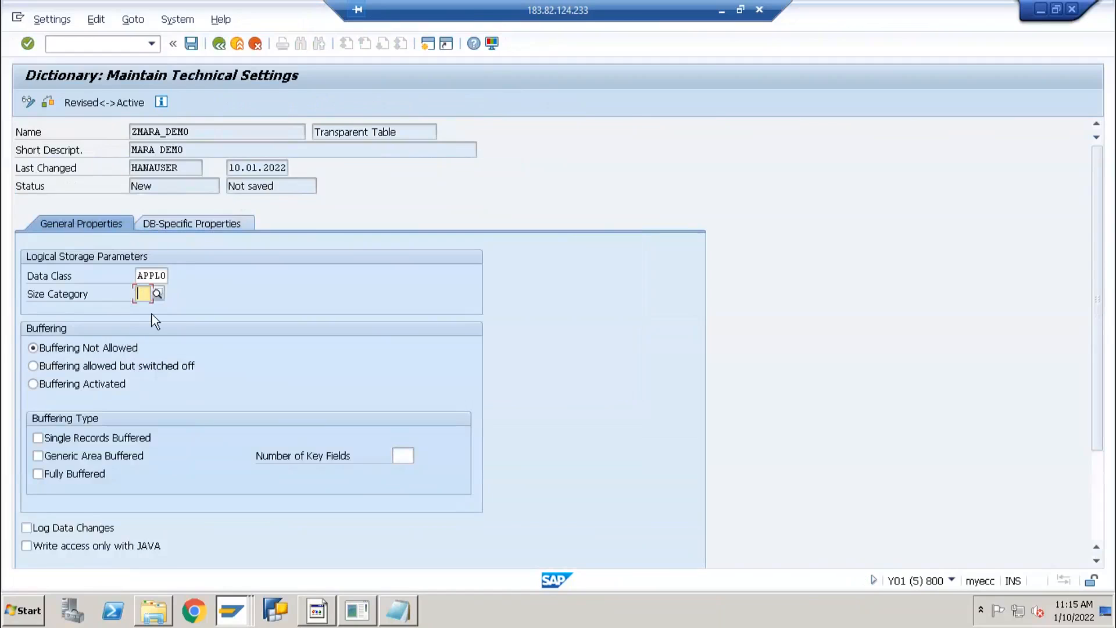
left_click(157, 293)
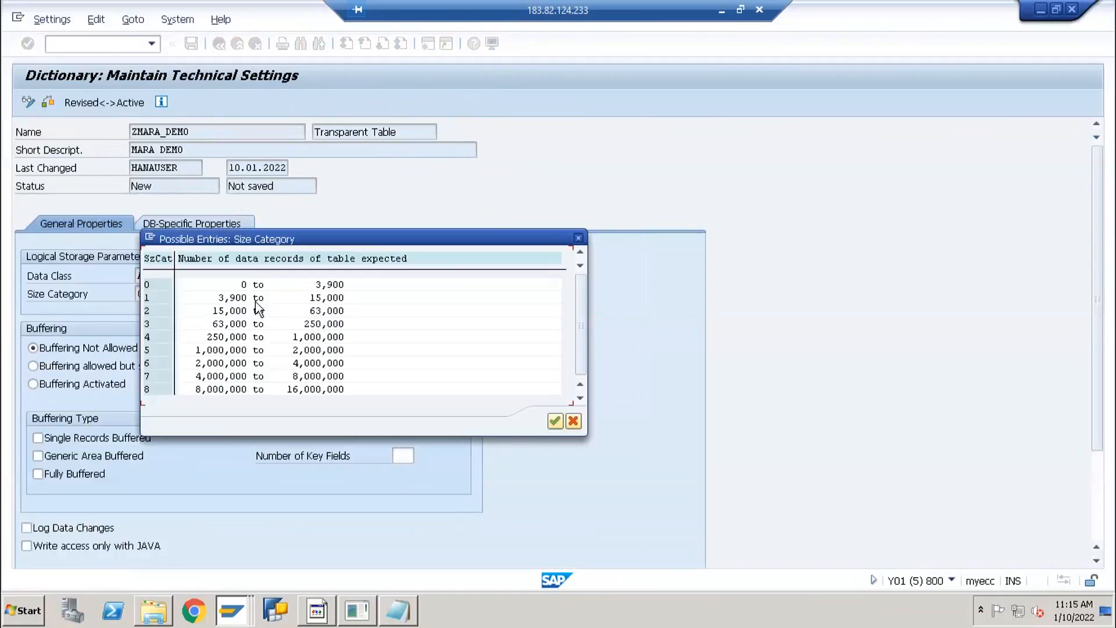
double_click(251, 285)
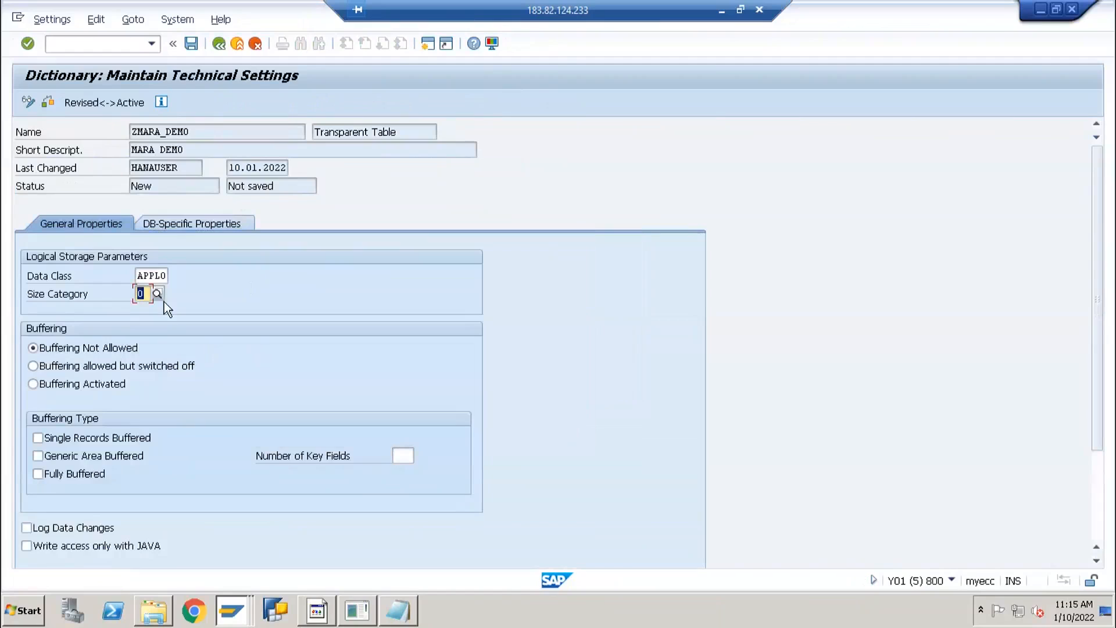
left_click(192, 43)
left_click(221, 45)
Activate the table ZMARA_DEMO without displaying the activation log.
left_click(165, 101)
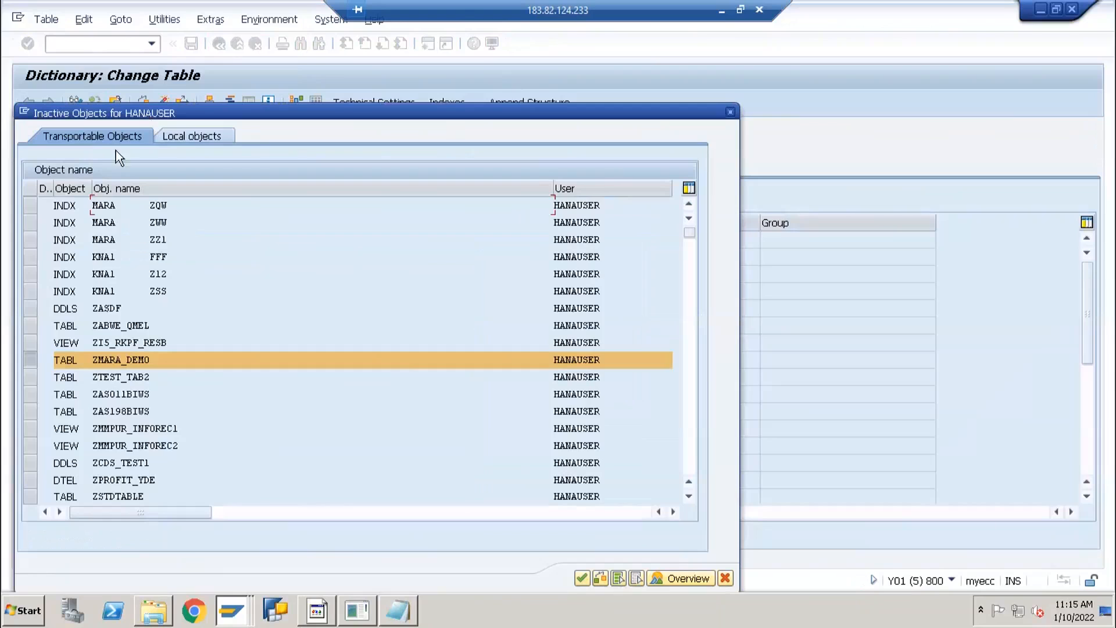
key("Return")
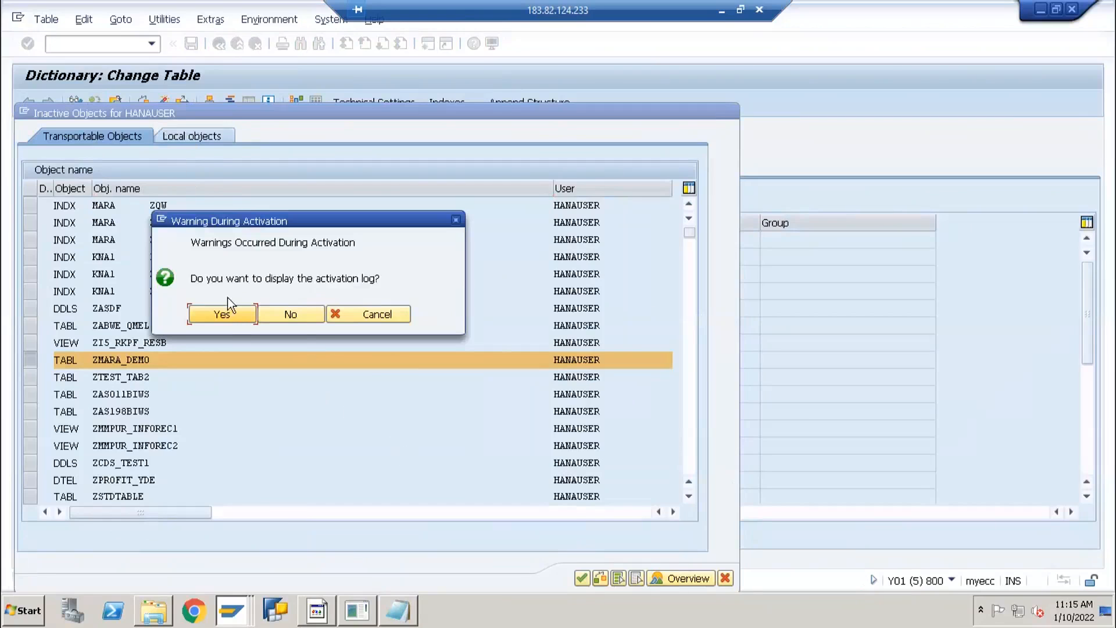
left_click(279, 316)
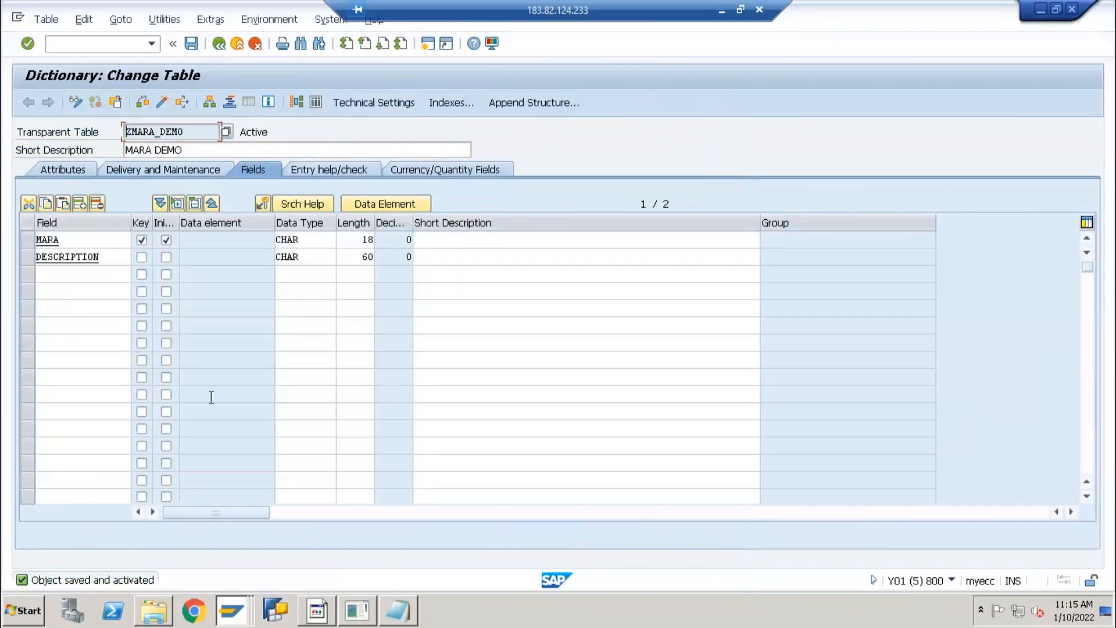
Switch to the ZDS_NA_ZMATERIAL DataSource session, set its view/table to ZMARA_DEMO and save the DataSource.
key("alt+Tab")
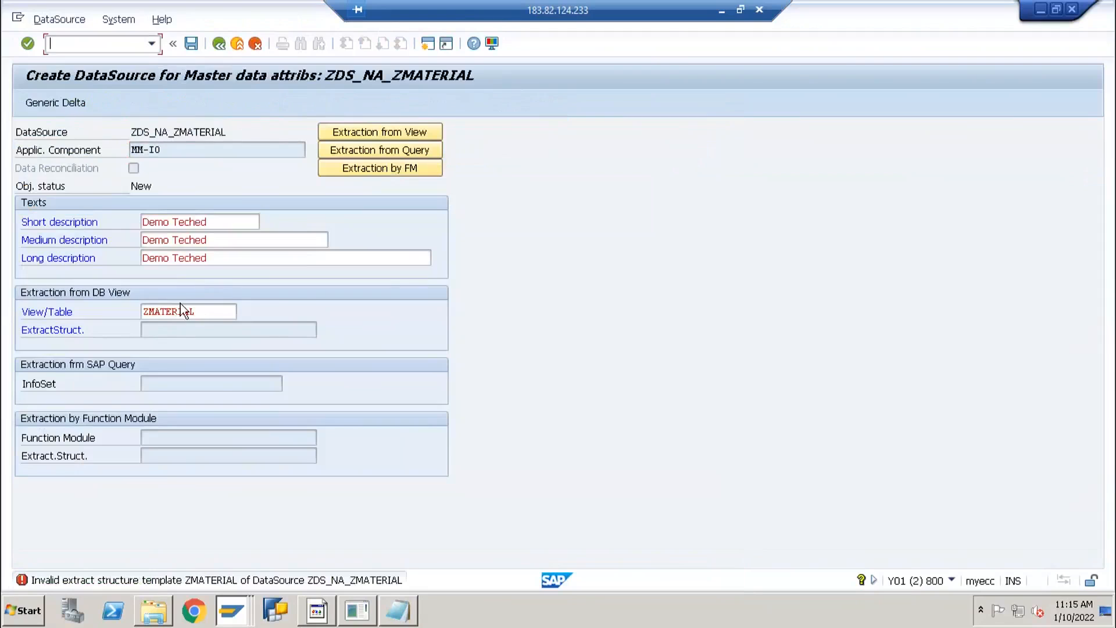
left_click_drag(200, 312, 59, 311)
type("ZMARA_DEMO")
key("Return")
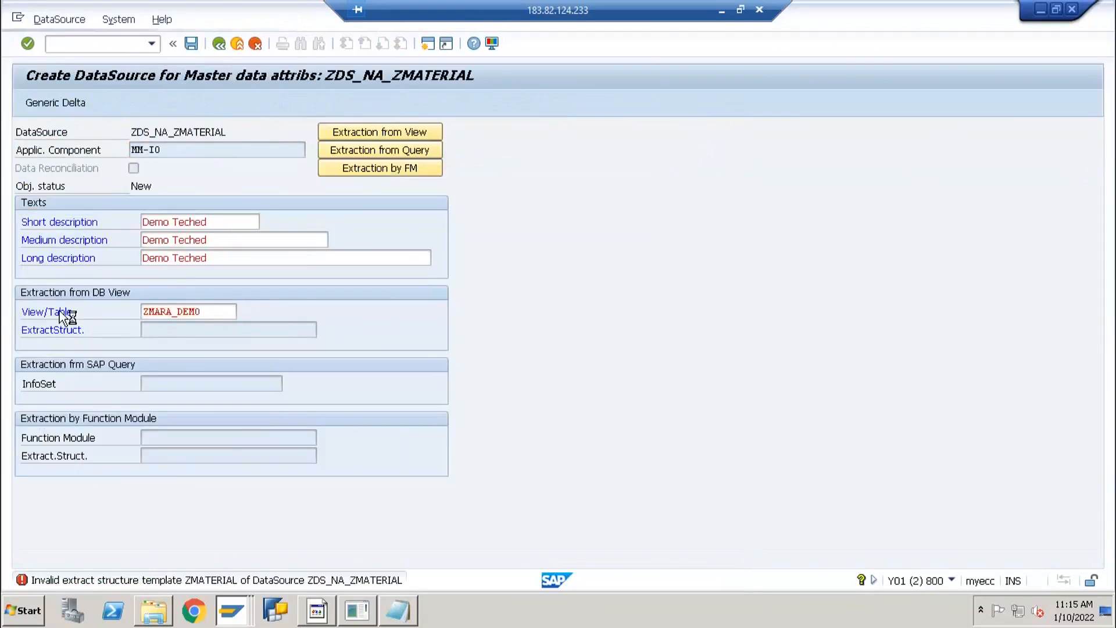
left_click(191, 44)
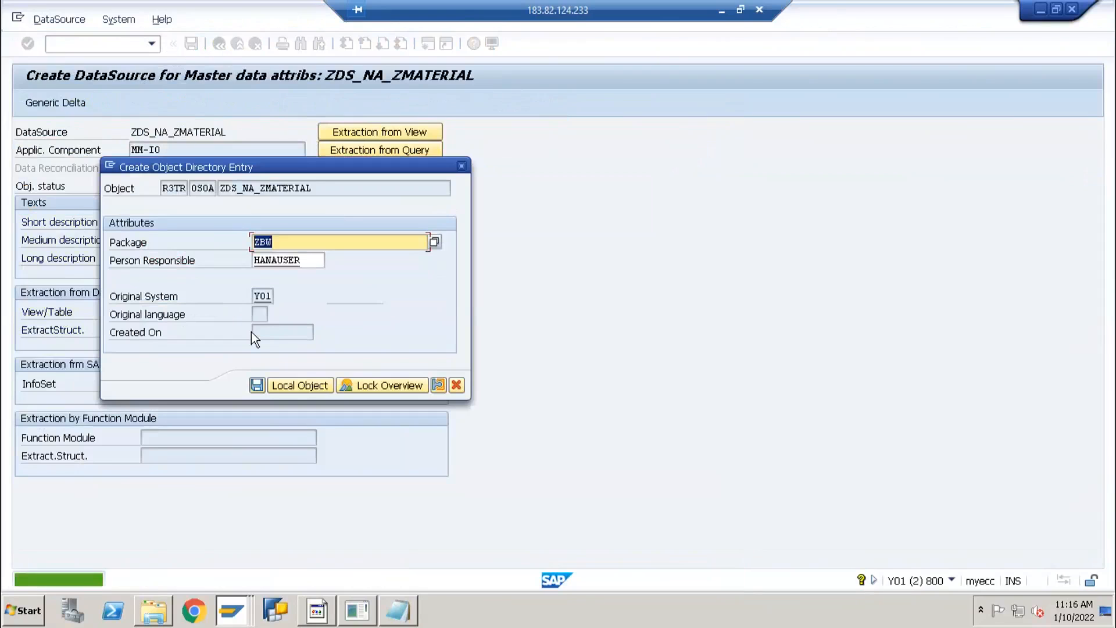
Save the object directory entries in package ZBW and assign them to Workbench request Y01K900559.
left_click_drag(243, 168, 501, 130)
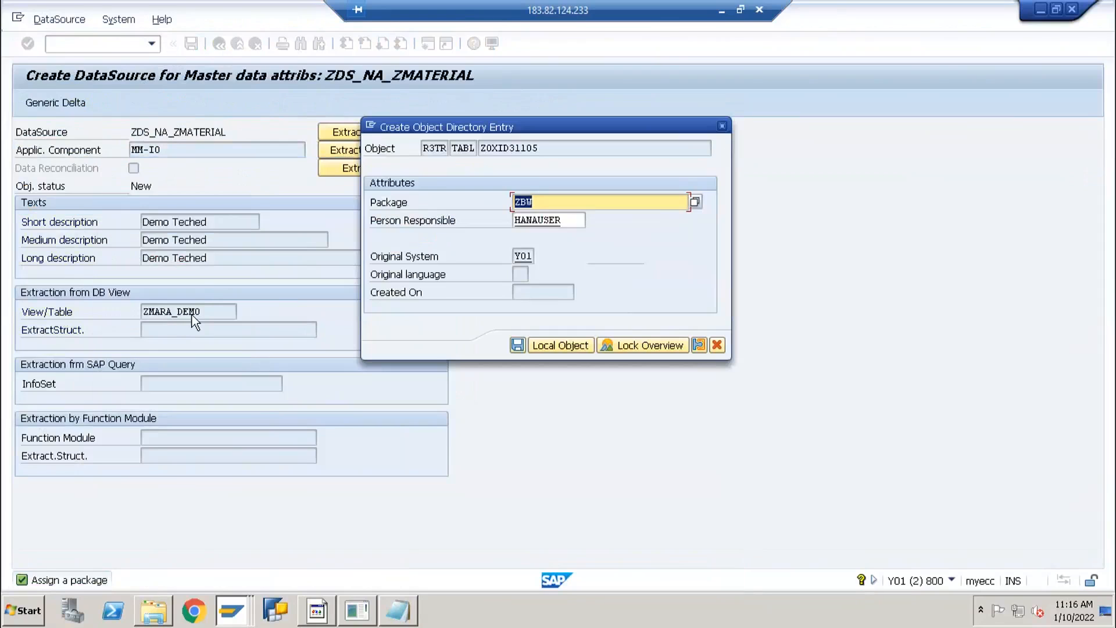
left_click(523, 343)
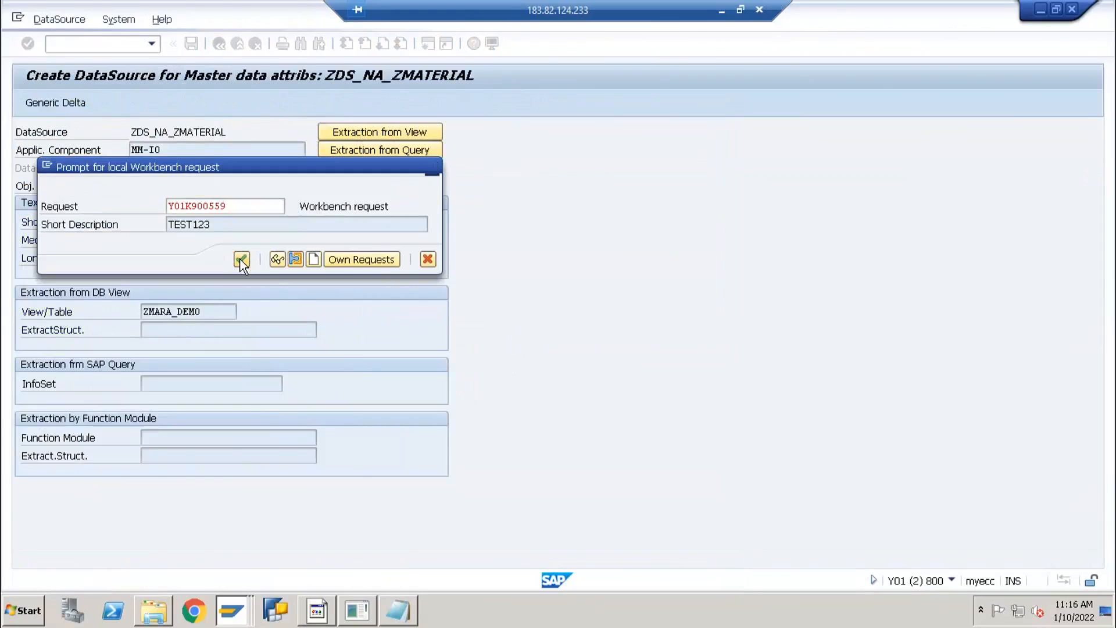
left_click(241, 259)
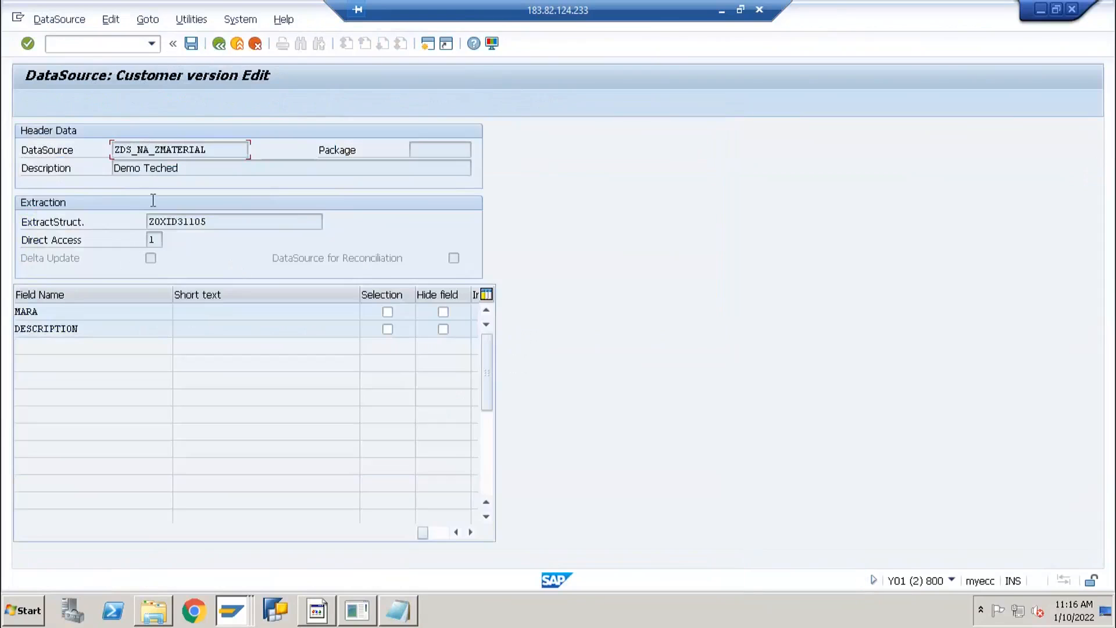
Review the DataSource name, its extract structure and the MARA and DESCRIPTION fields in the customer version.
left_click(51, 329)
left_click(161, 149)
left_click(69, 313)
left_click_drag(216, 223, 129, 221)
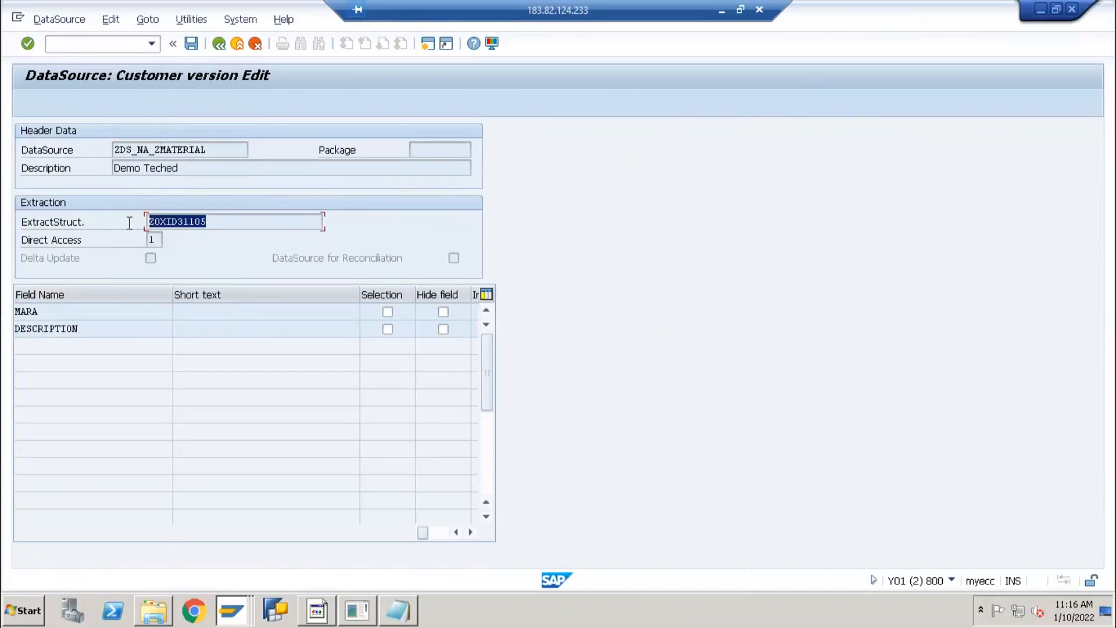
left_click(192, 222)
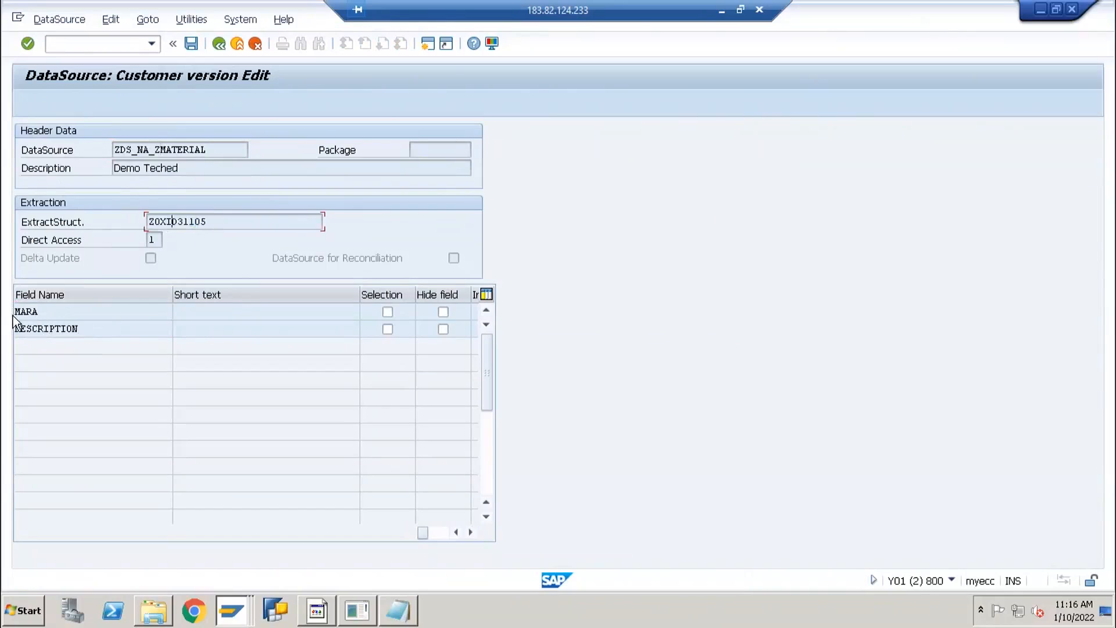
Enable the selection option for the MARA field and leave DESCRIPTION without it.
left_click(37, 329)
left_click(388, 330)
left_click(388, 330)
left_click(94, 329)
Open transaction RSA3 in a new session and inspect the selection value fields for DataSource 0MAT_PLANT_TEXT.
left_click(84, 41)
type("/orsa3")
key("Return")
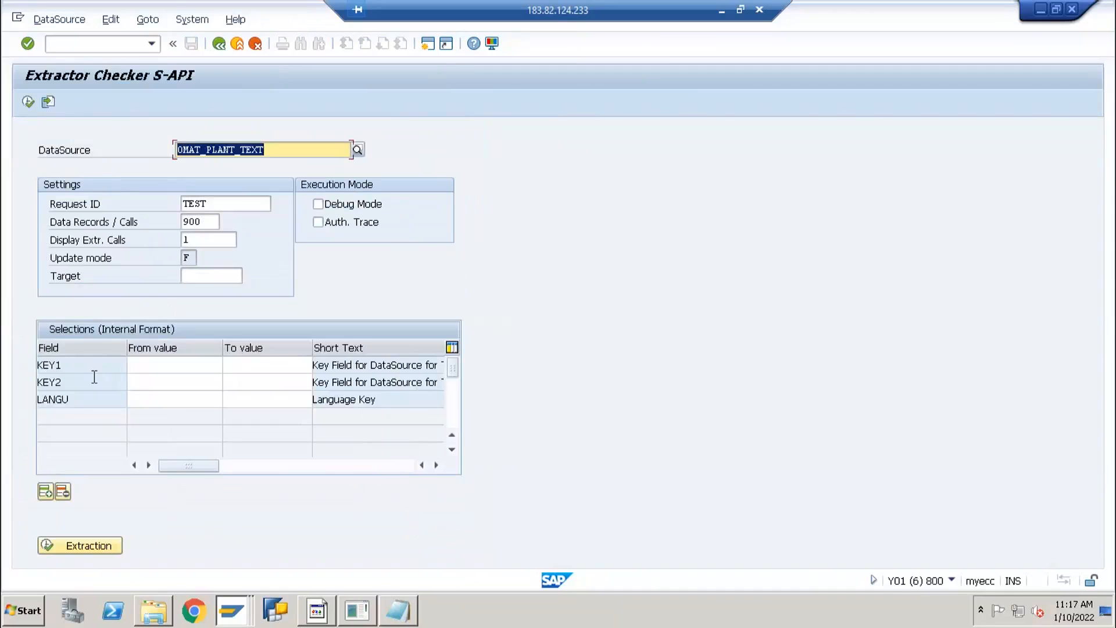
left_click(148, 377)
left_click(143, 400)
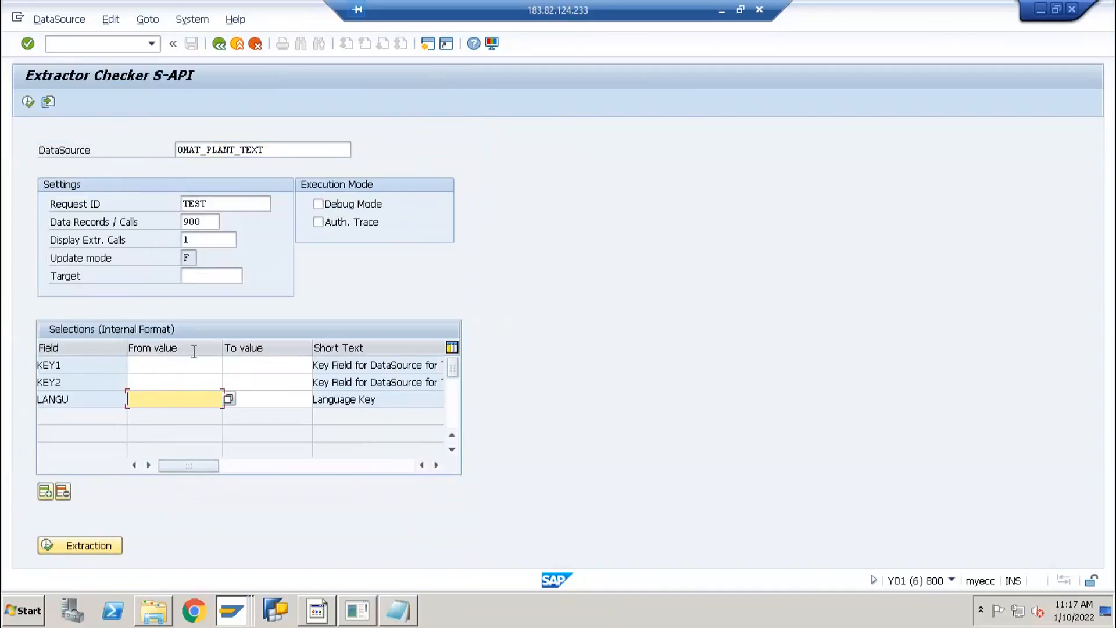
Return to the customer version of ZDS_NA_ZMATERIAL and save the DataSource.
left_click(1036, 10)
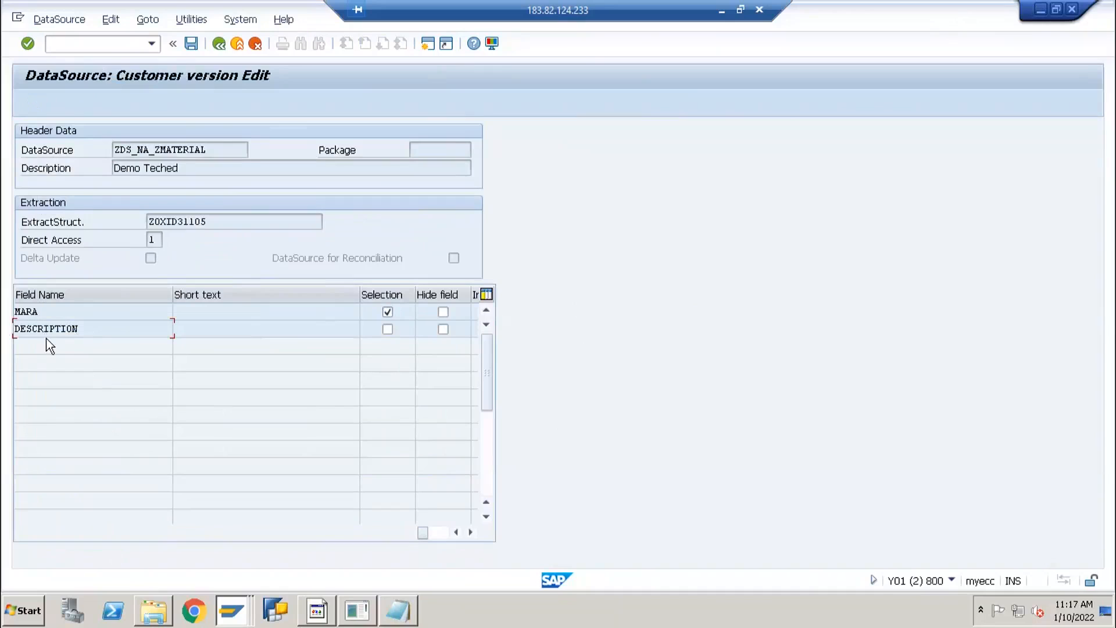
left_click(26, 312)
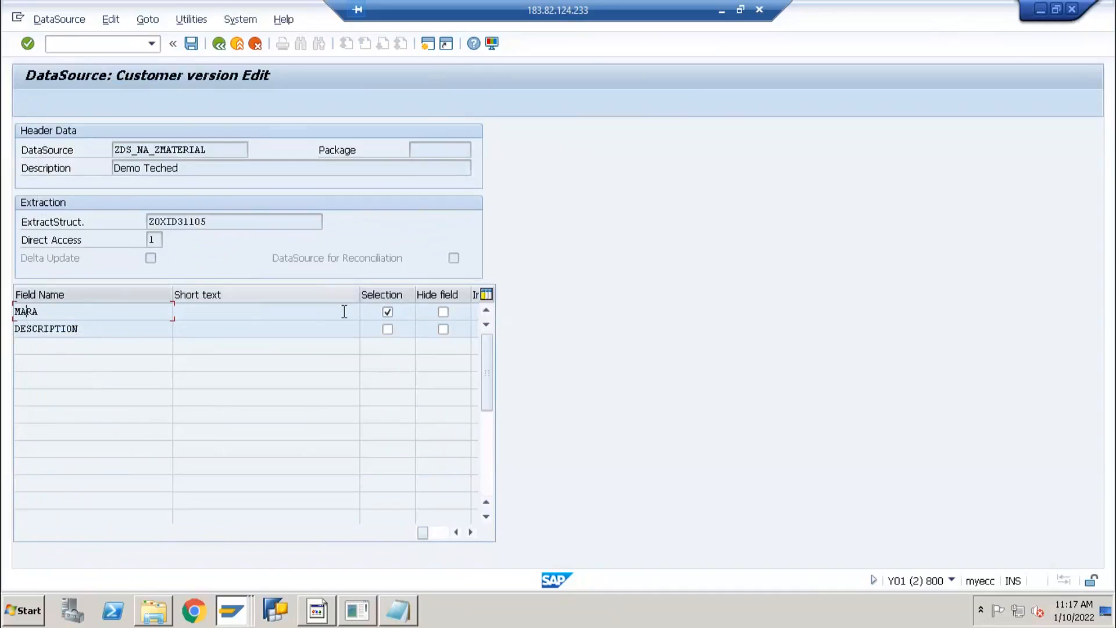
left_click(190, 45)
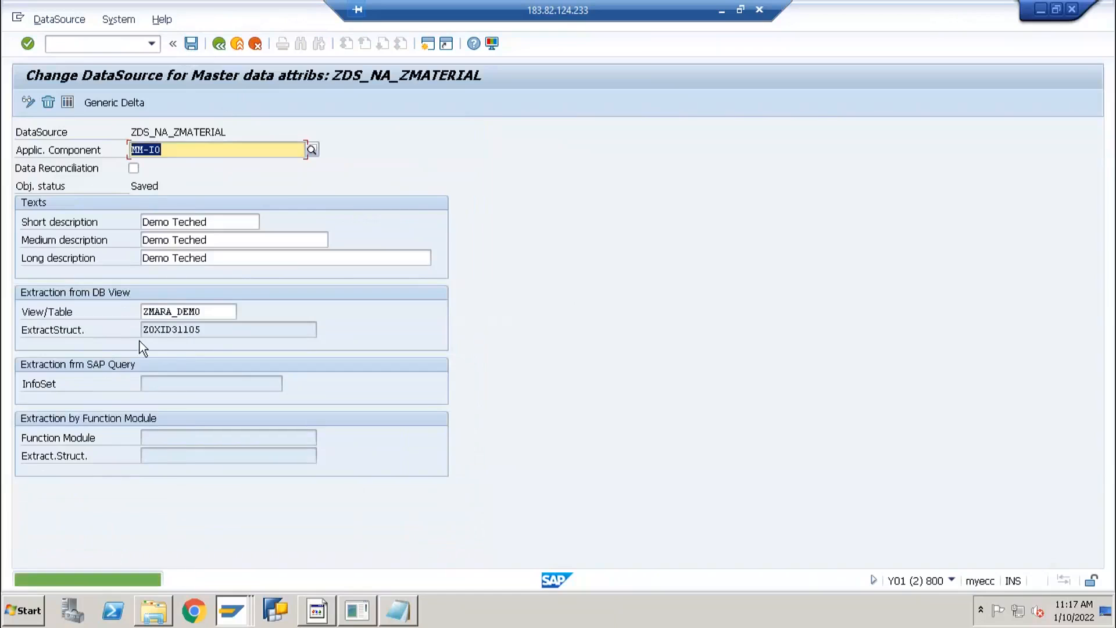
Review the saved DataSource's view/table and its extract structure.
left_click_drag(212, 312, 140, 329)
left_click_drag(210, 330, 122, 330)
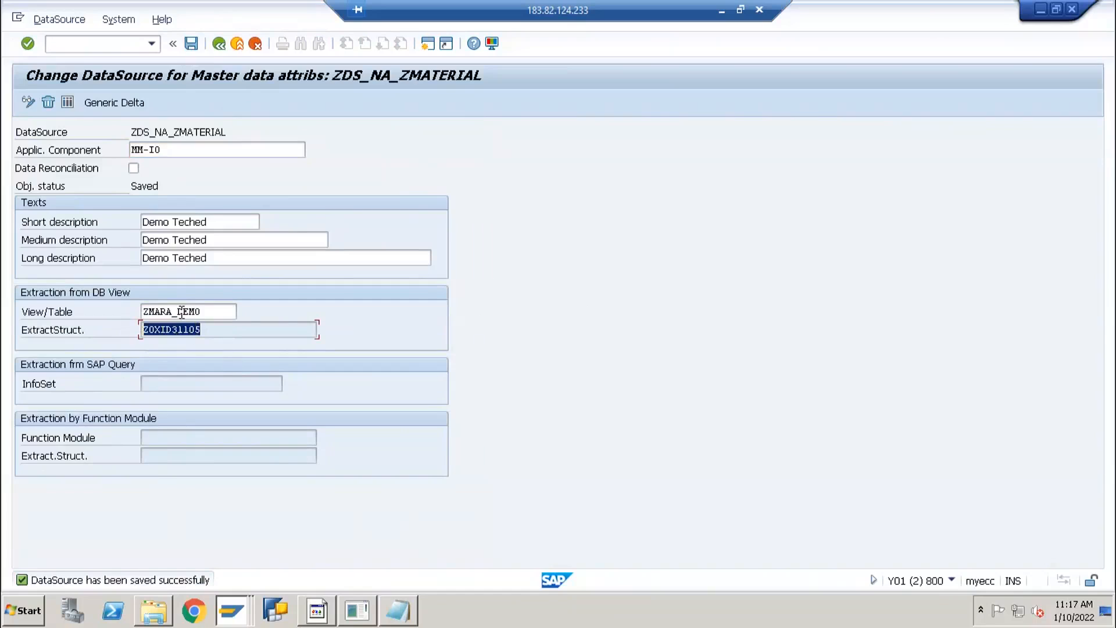
left_click(182, 312)
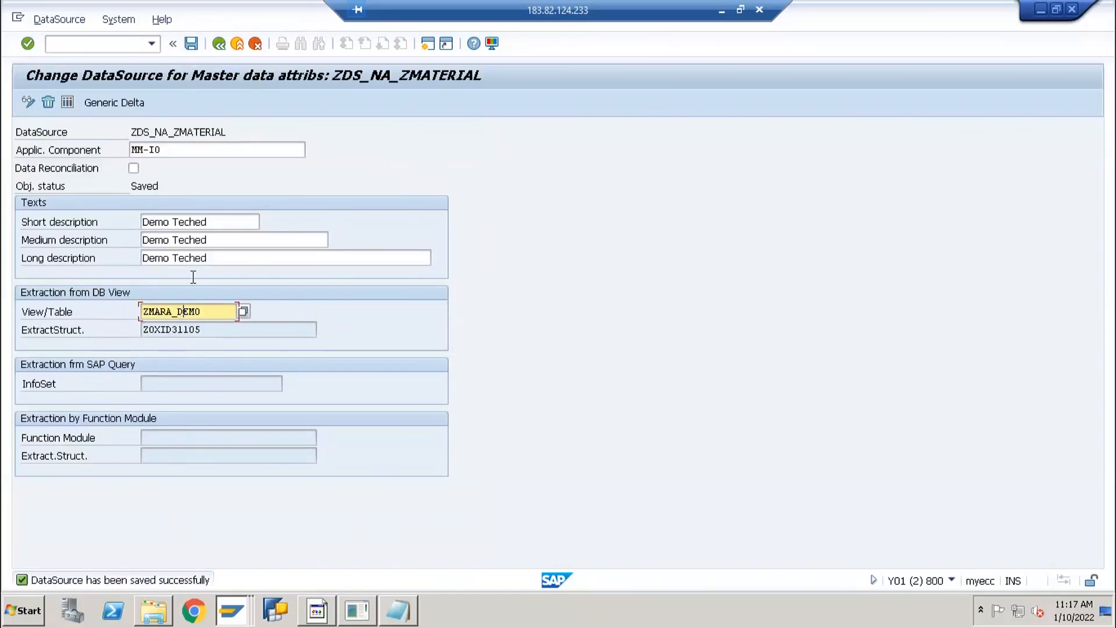
left_click(215, 311)
left_click(165, 333)
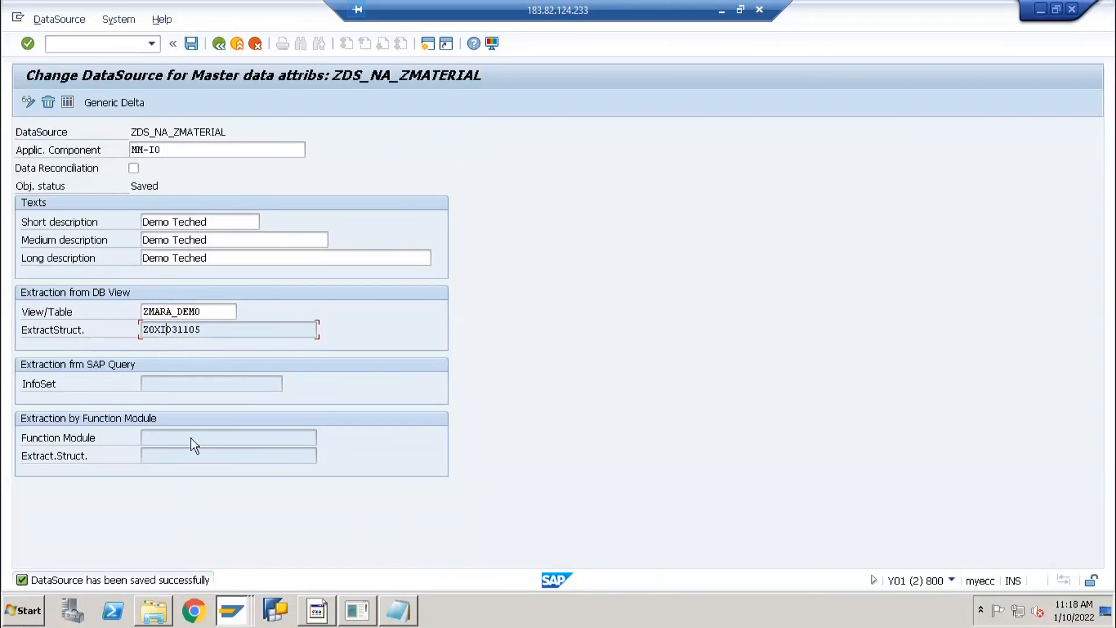
Copy the DataSource name ZDS_NA_ZMATERIAL into the Extractor Checker's DataSource field and load its selection fields.
left_click_drag(230, 132, 116, 129)
key("ctrl+c")
key("alt+Tab")
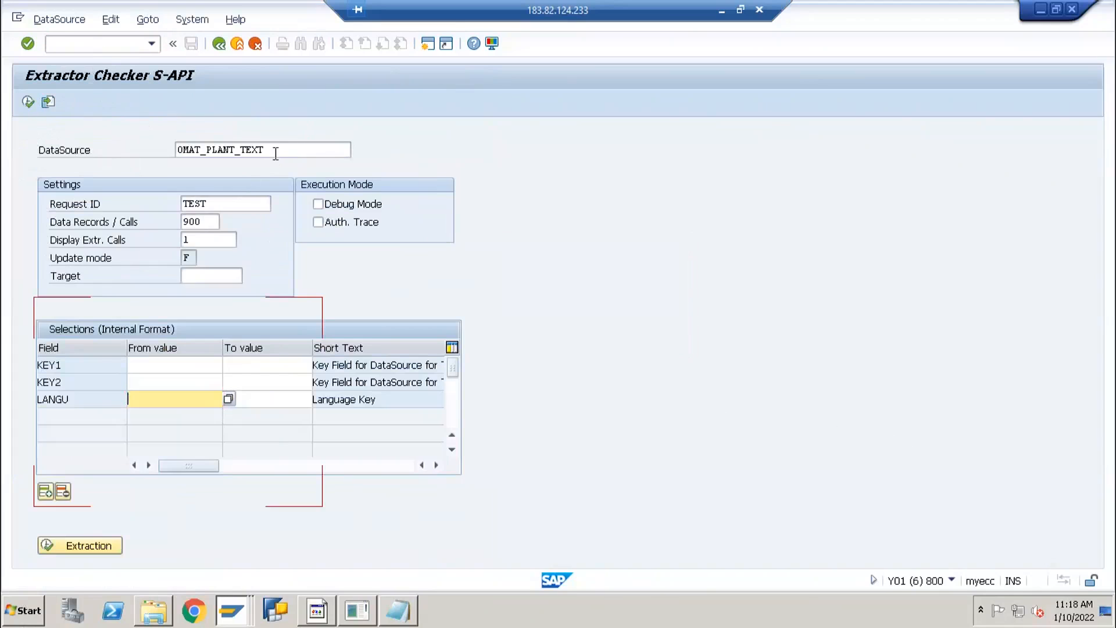
left_click_drag(343, 150, 113, 153)
key("ctrl+v")
key("Return")
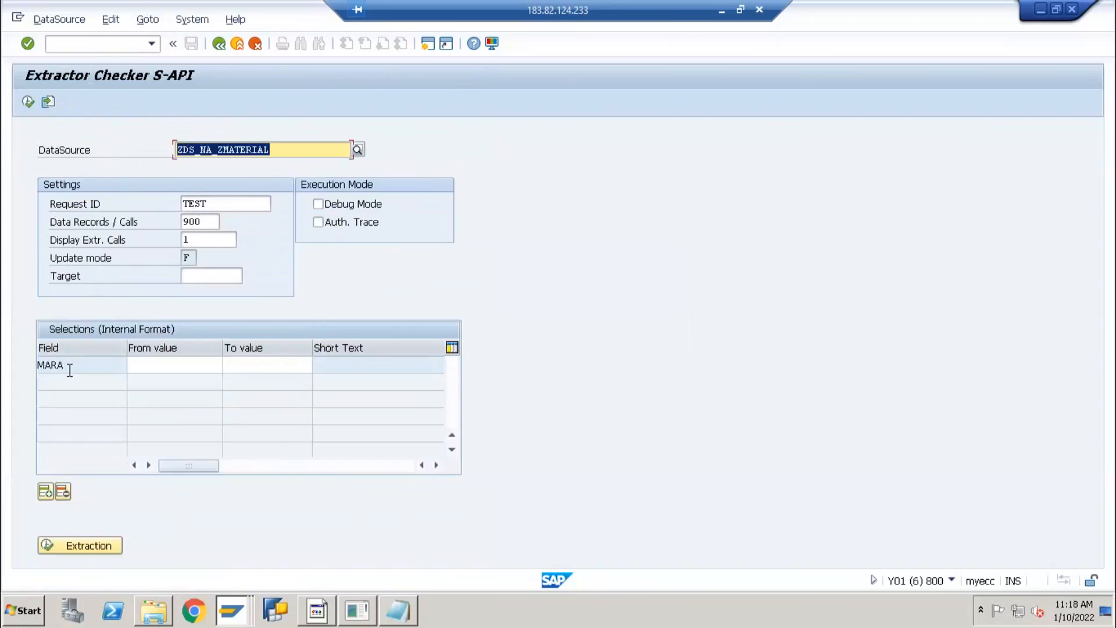
Run the test extraction for DataSource ZDS_NA_ZMATERIAL twice with no value restriction on the MARA field, closing each result notice.
left_click_drag(75, 368, 35, 371)
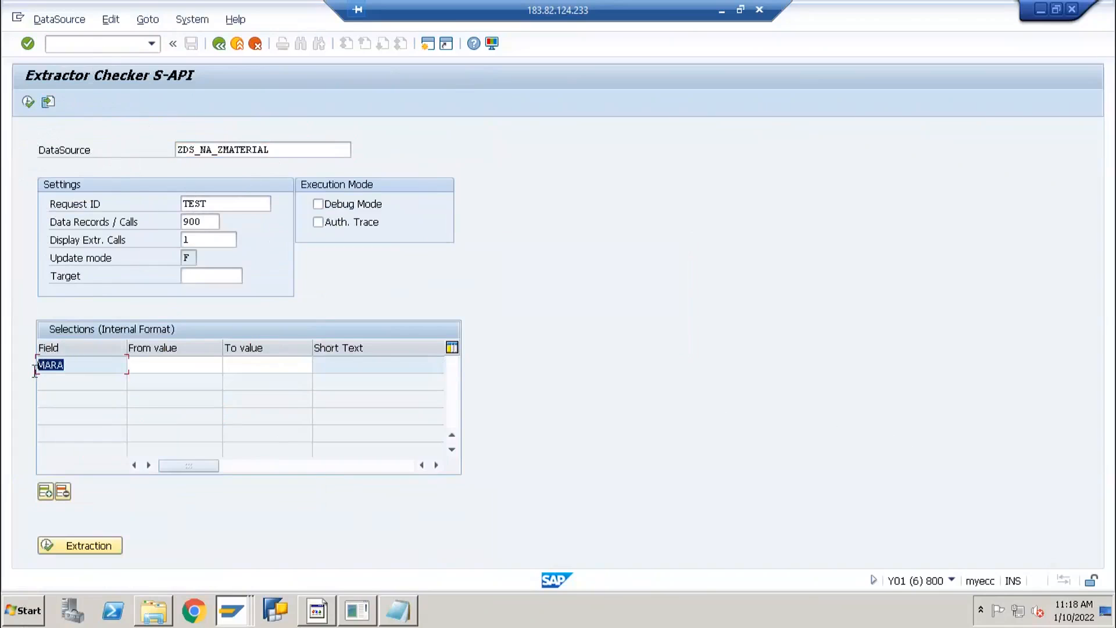
left_click(142, 366)
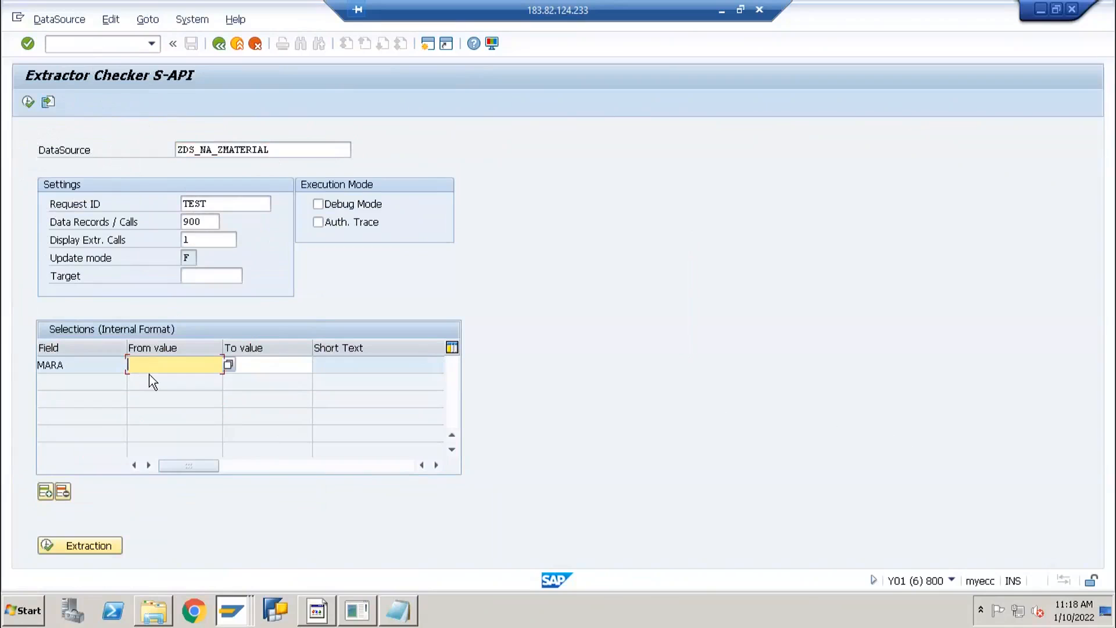
left_click(103, 547)
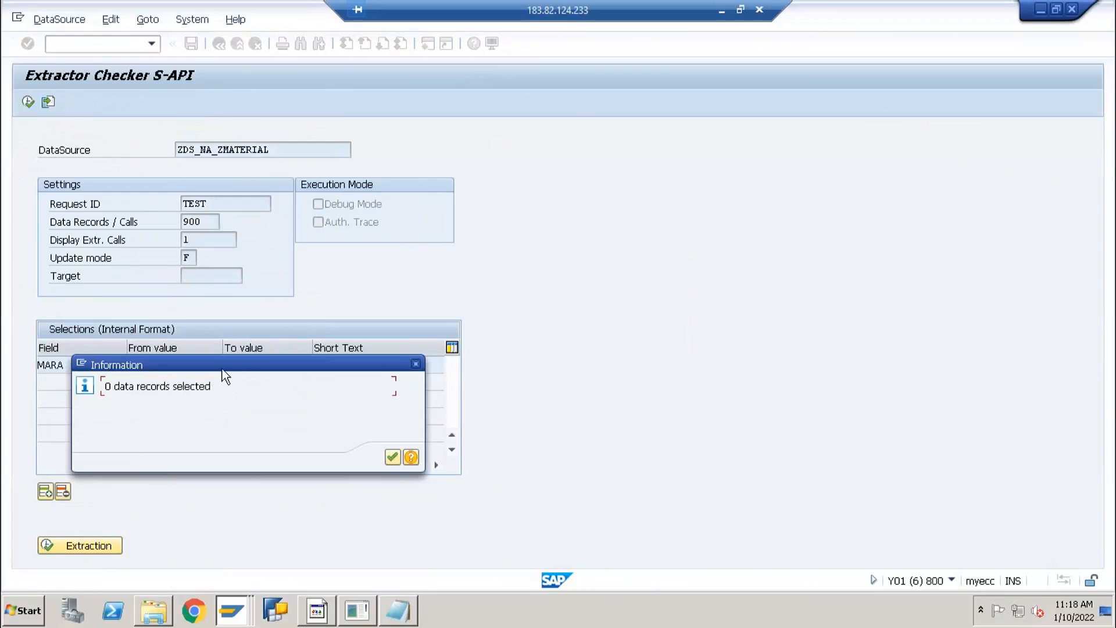
left_click(496, 443)
left_click(501, 442)
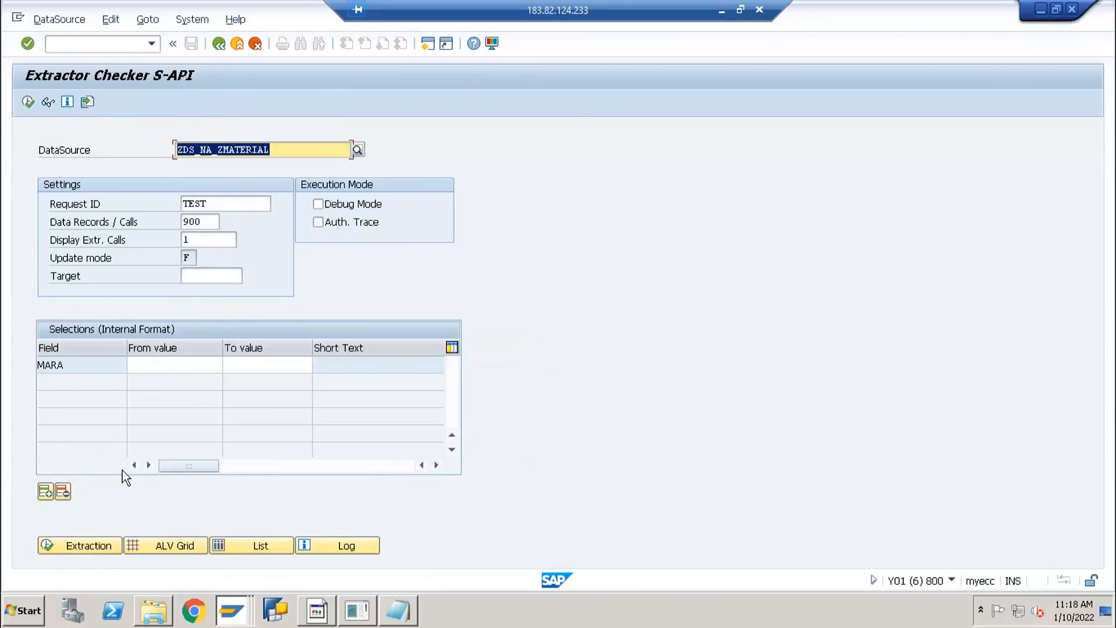
left_click(86, 546)
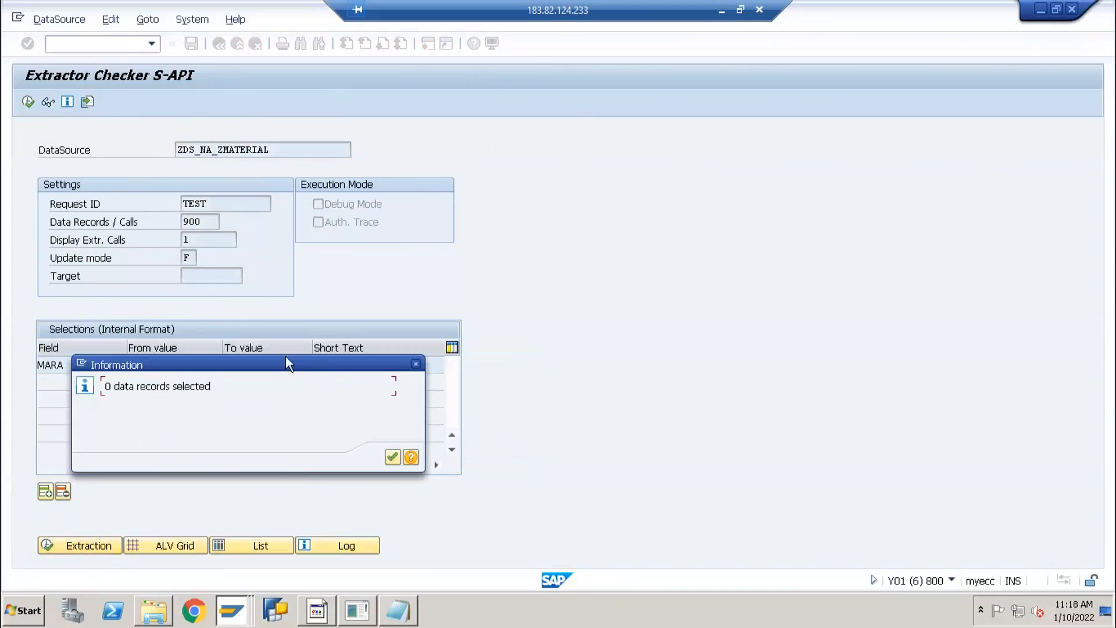
left_click(392, 457)
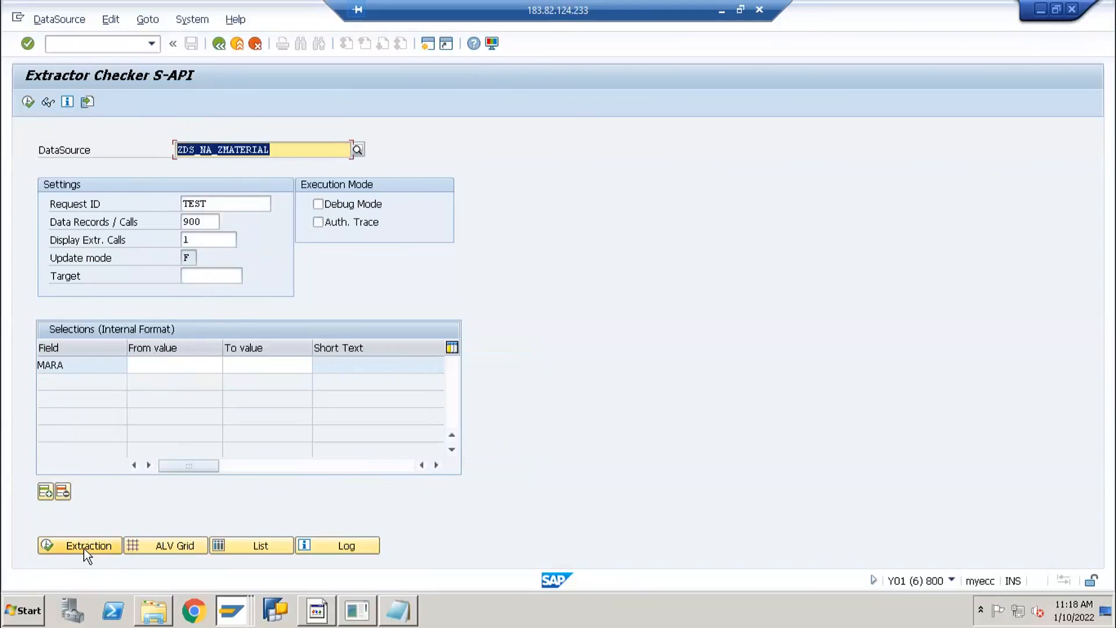
Switch to the session changing ZDS_NA_ZMATERIAL and exit the DataSource and the generic DataSource maintenance.
key("alt+Tab")
key("alt+Tab")
key("alt+Tab")
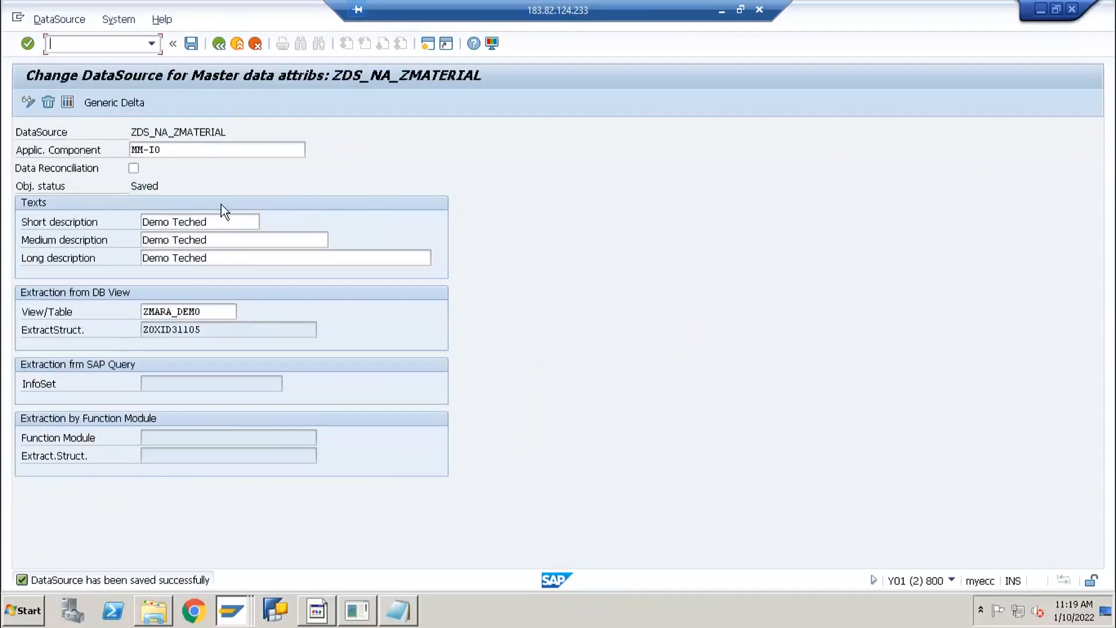
left_click(237, 43)
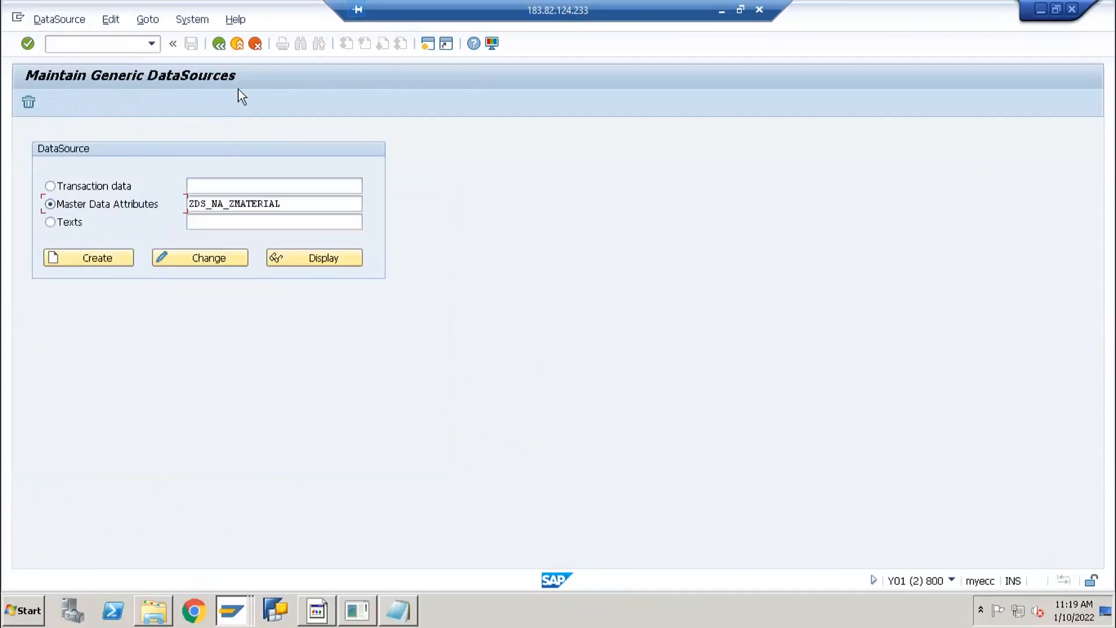
left_click(237, 44)
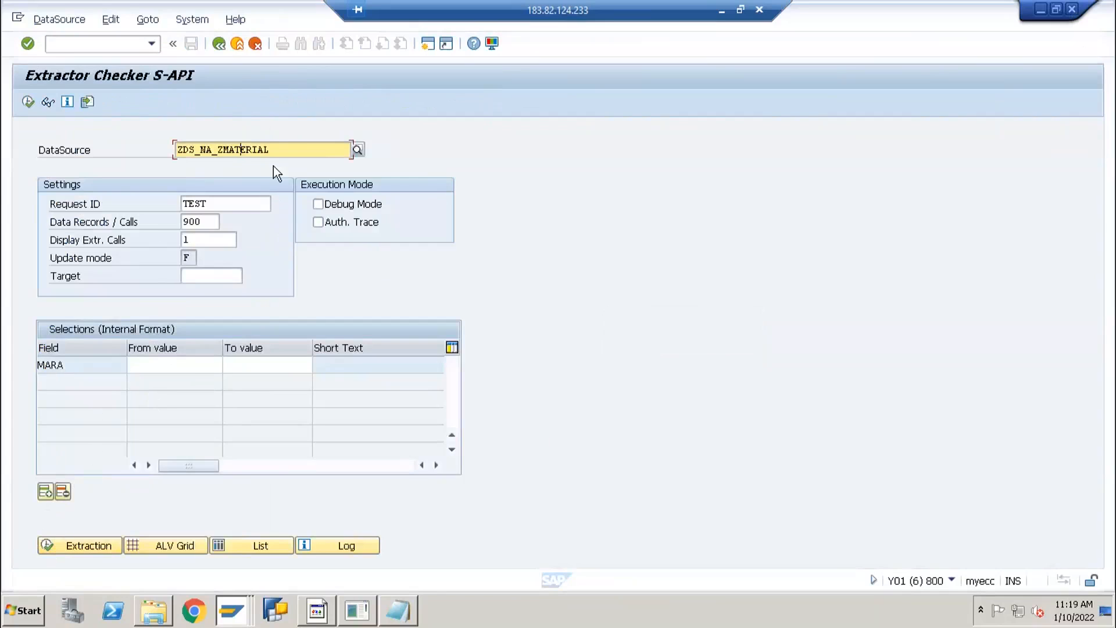
Switch to the Excel sheet and enter the transaction code RSA2 in cell E13.
left_click_drag(272, 151, 153, 156)
left_click(153, 156)
left_click(330, 611)
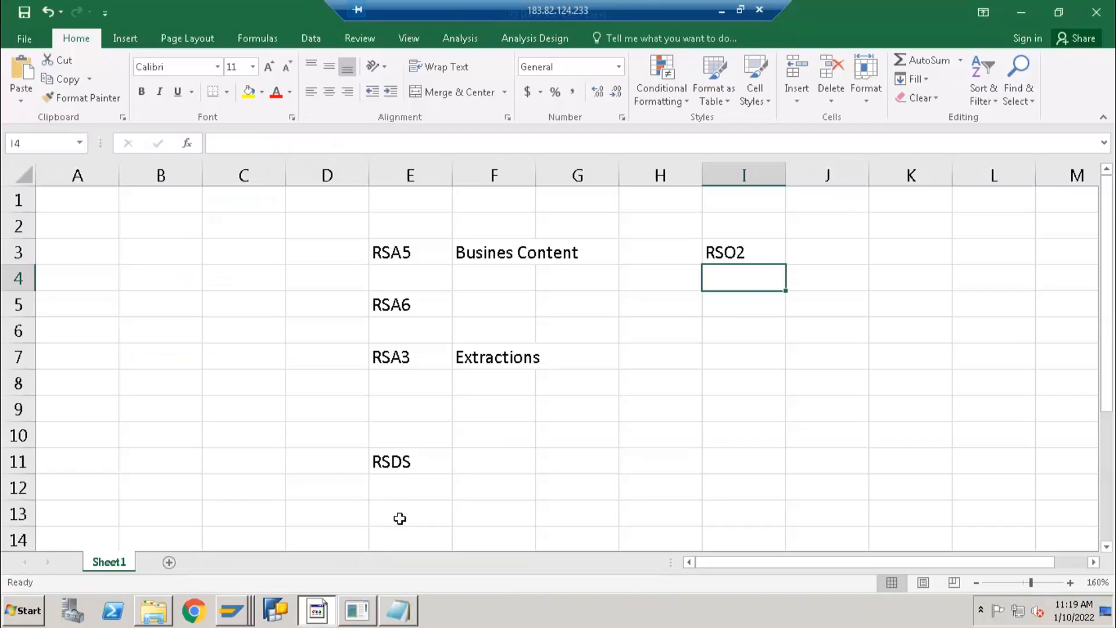
left_click(397, 518)
type("RSA2")
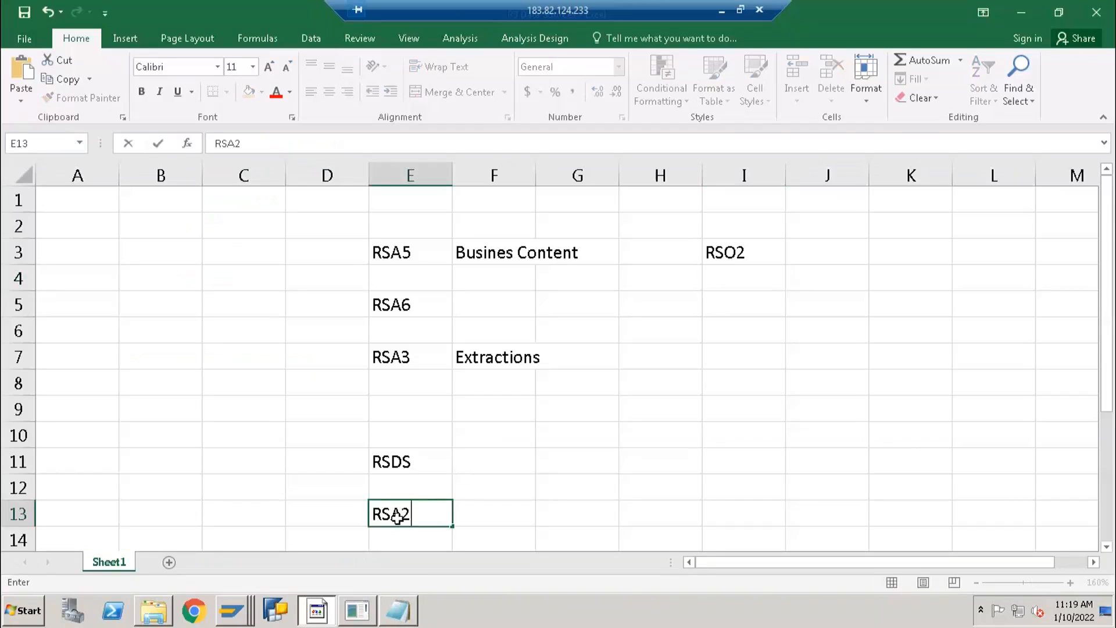
key("Return")
left_click(409, 488)
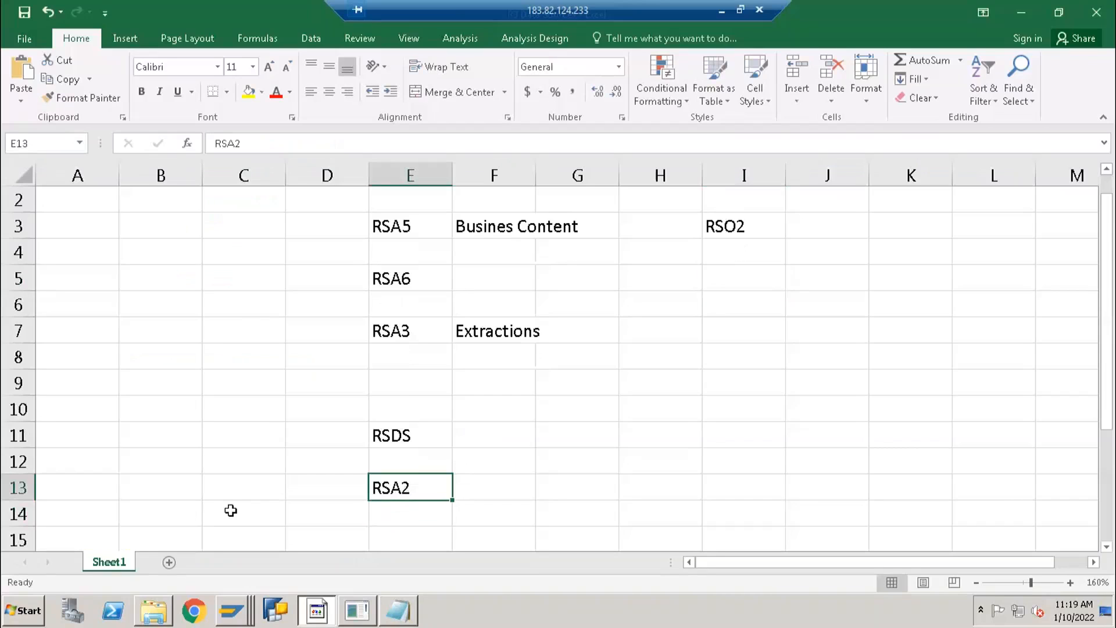
Switch back to SAP, start transaction RSA2 in a new session and display DataSource ZDS_NA_ZMATERIAL.
key("alt+Tab")
left_click(100, 42)
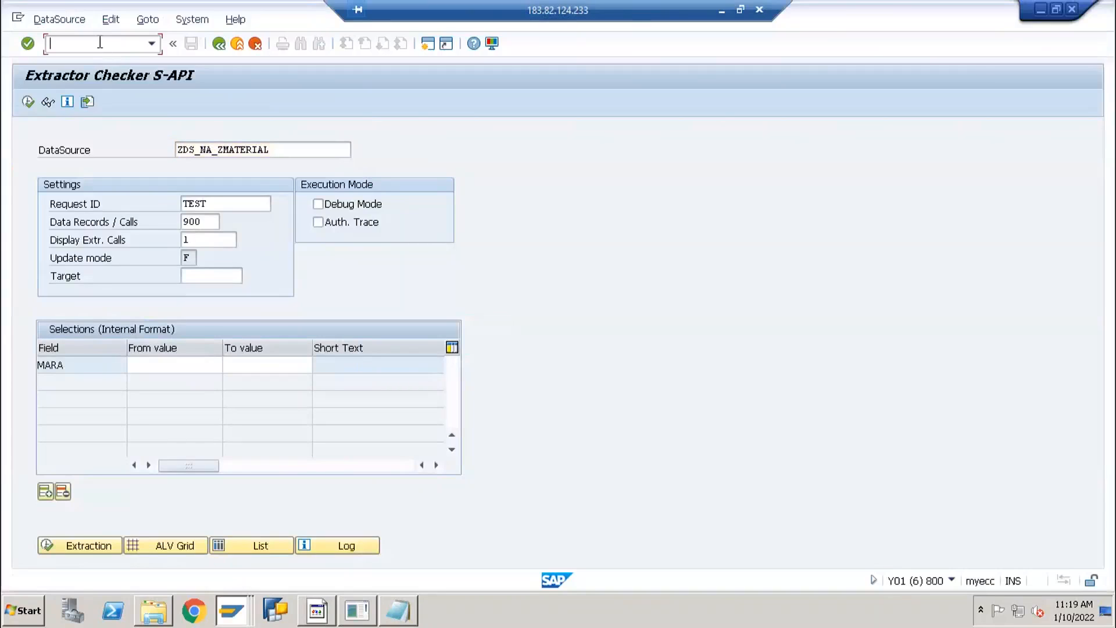
type("/orsa2")
key("Return")
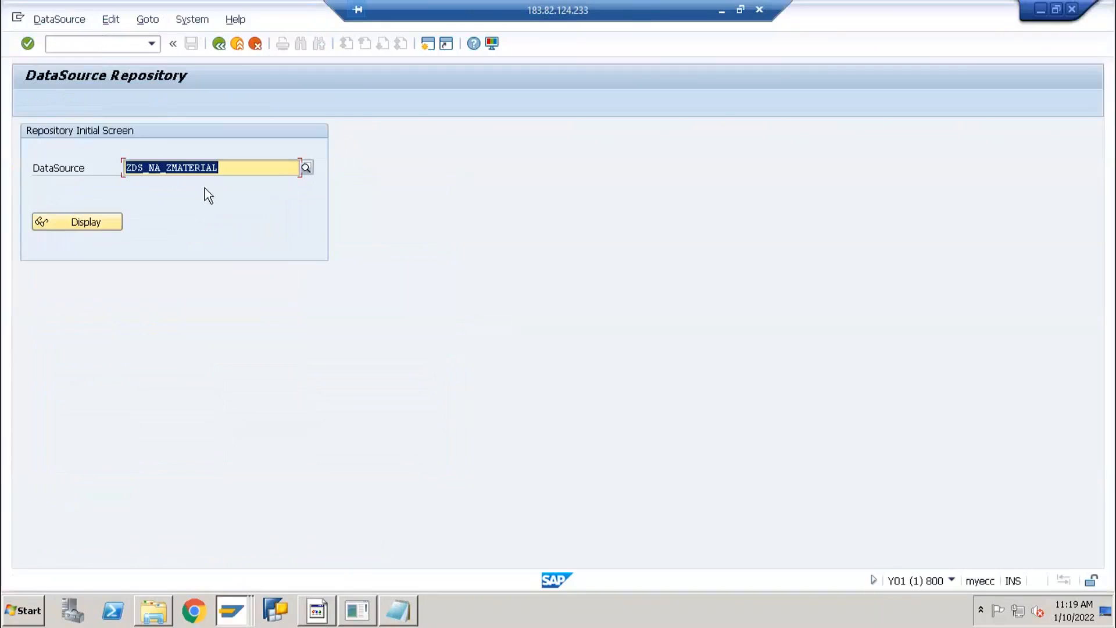
left_click(103, 224)
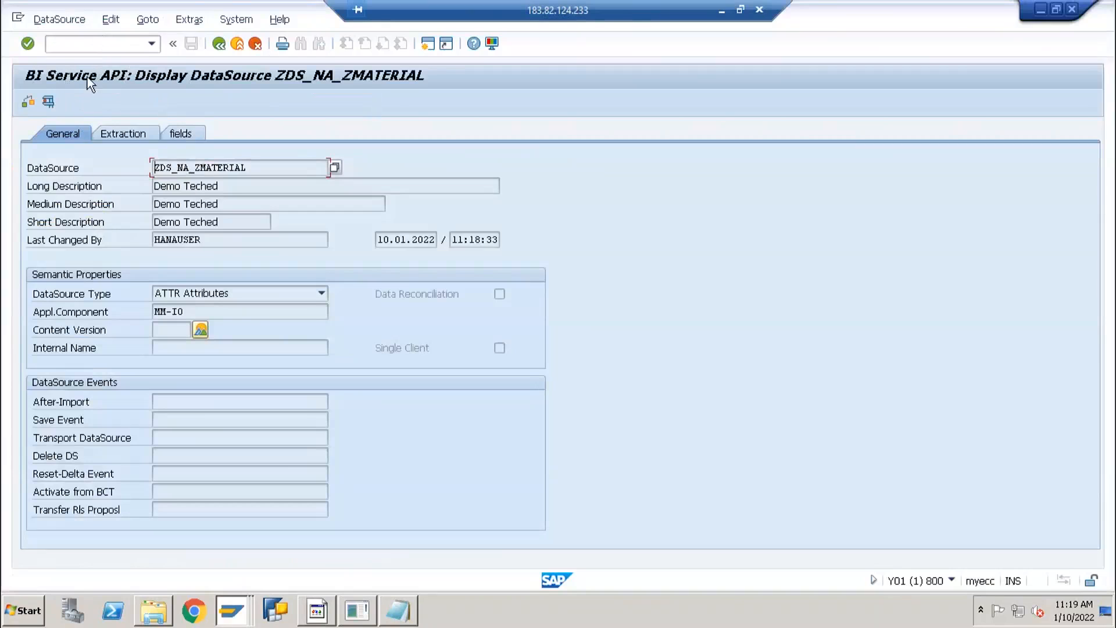
left_click(219, 44)
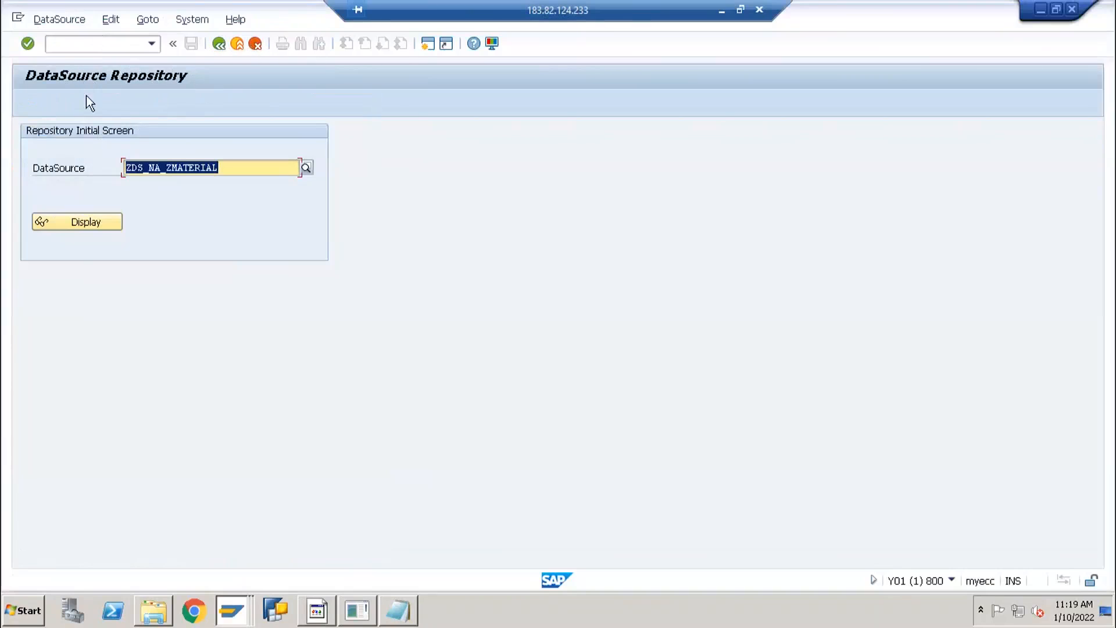
left_click(68, 221)
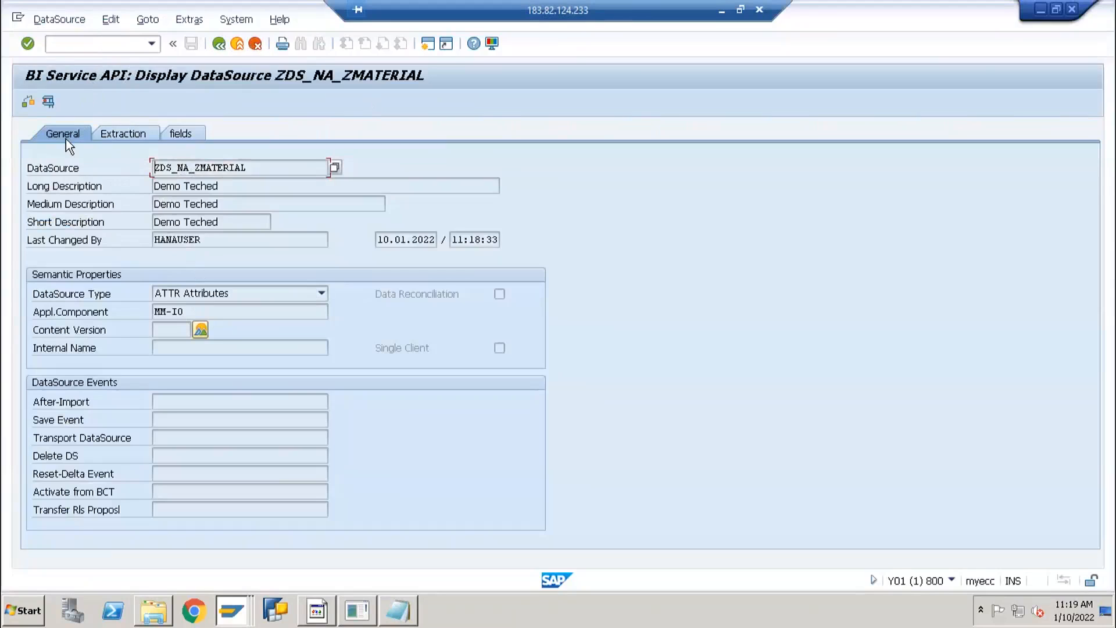
Review the DataSource's general properties, including its descriptions, application component and the available DataSource types.
left_click(184, 186)
left_click(186, 205)
left_click(196, 312)
left_click(245, 296)
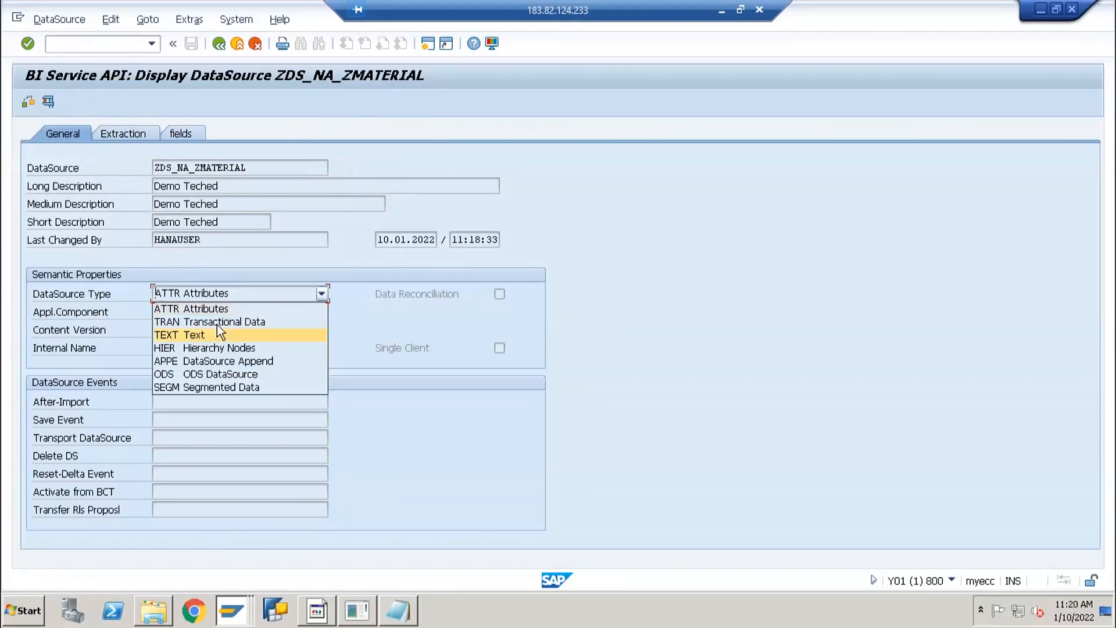
left_click(390, 329)
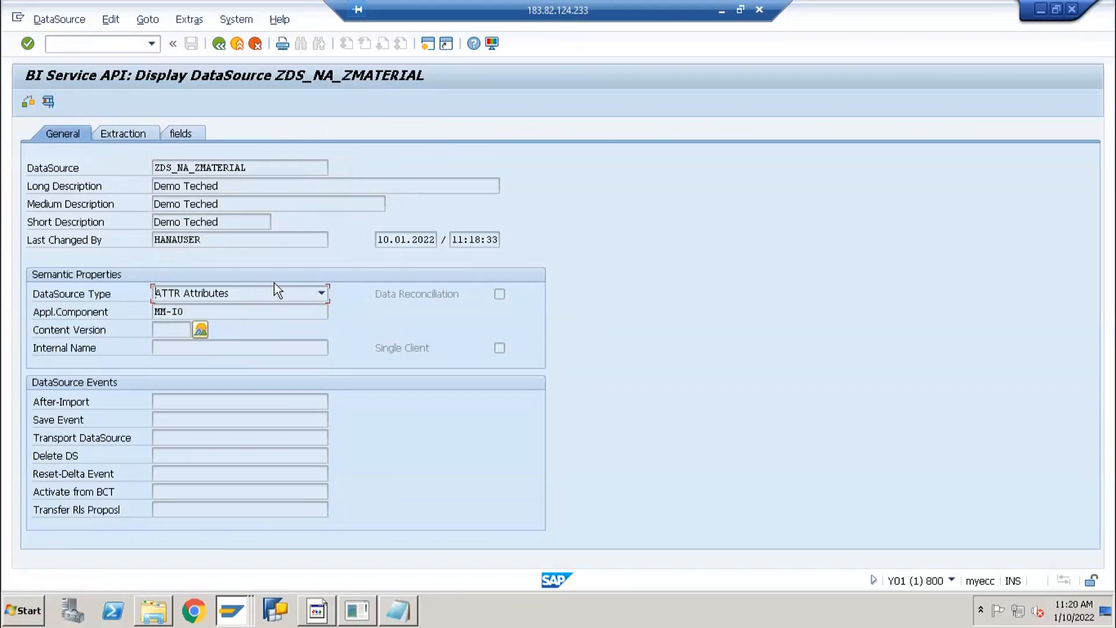
Examine the DataSource's extraction settings and the list of available extraction methods.
left_click(118, 135)
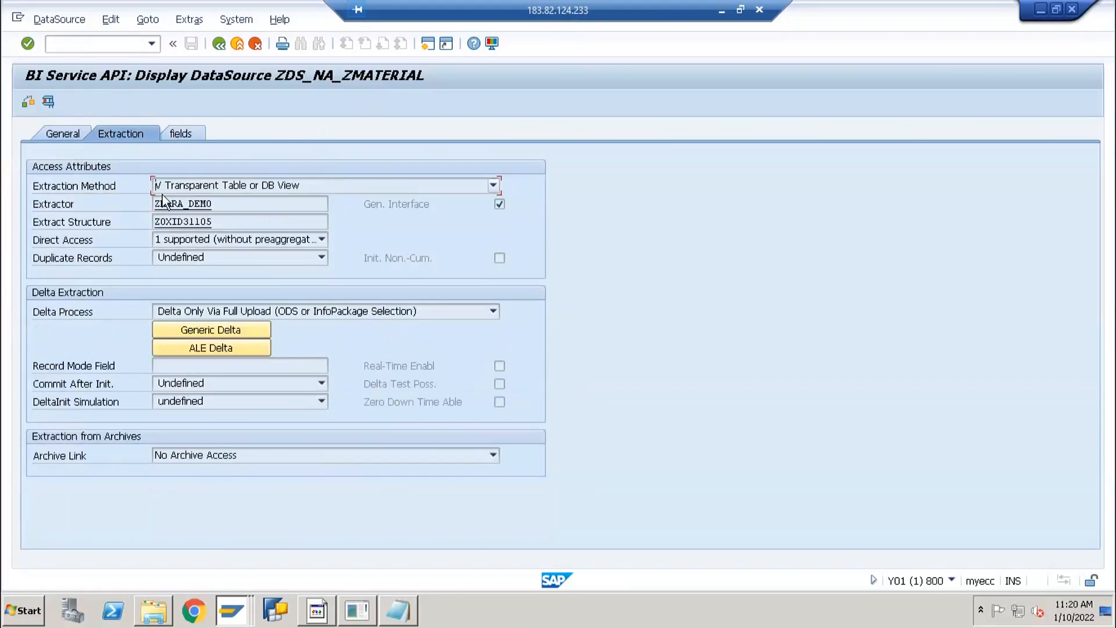
left_click(211, 185)
left_click(172, 190)
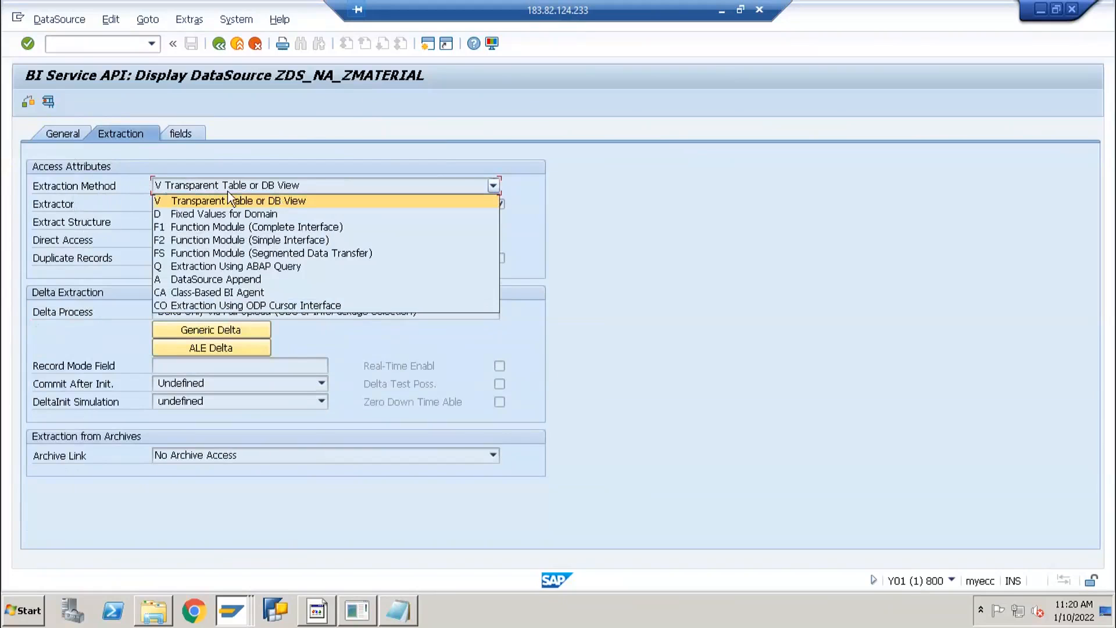
left_click(78, 170)
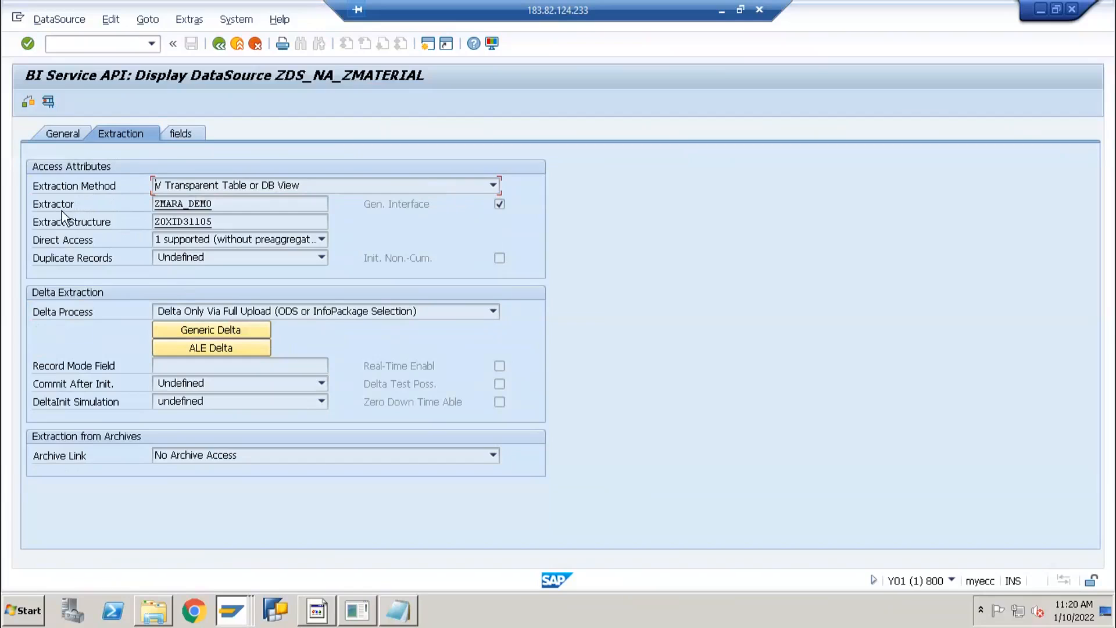
Open the definition of the extractor table ZMARA_DEMO from the DataSource and call up its contents in the data browser.
left_click(41, 207)
double_click(169, 209)
left_click(189, 188)
left_click(99, 189)
double_click(165, 203)
left_click(184, 226)
double_click(188, 204)
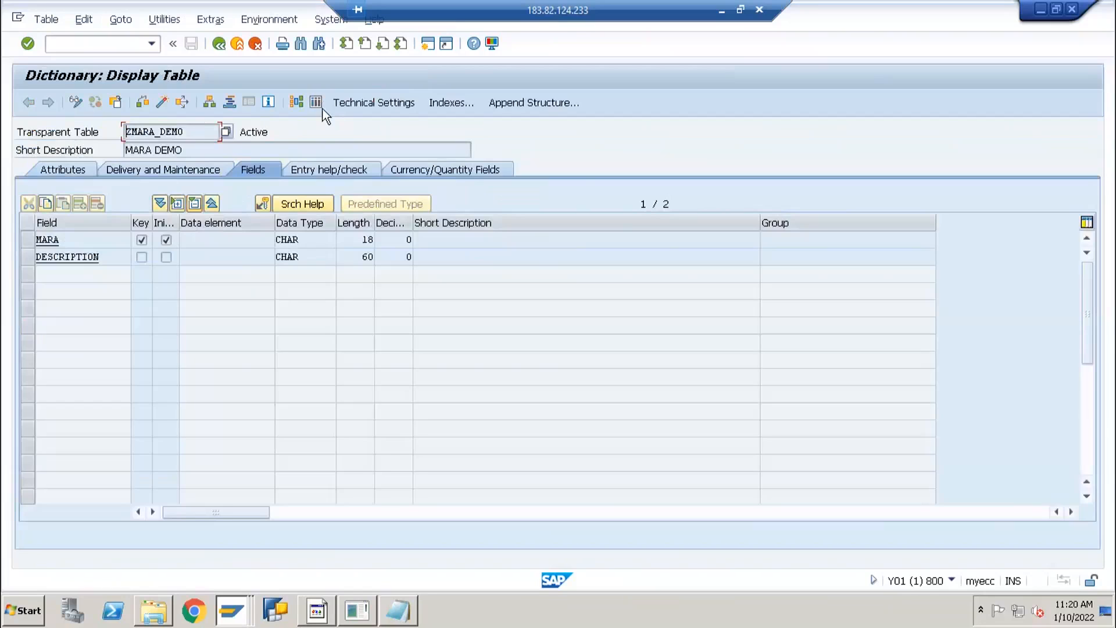
left_click(230, 105)
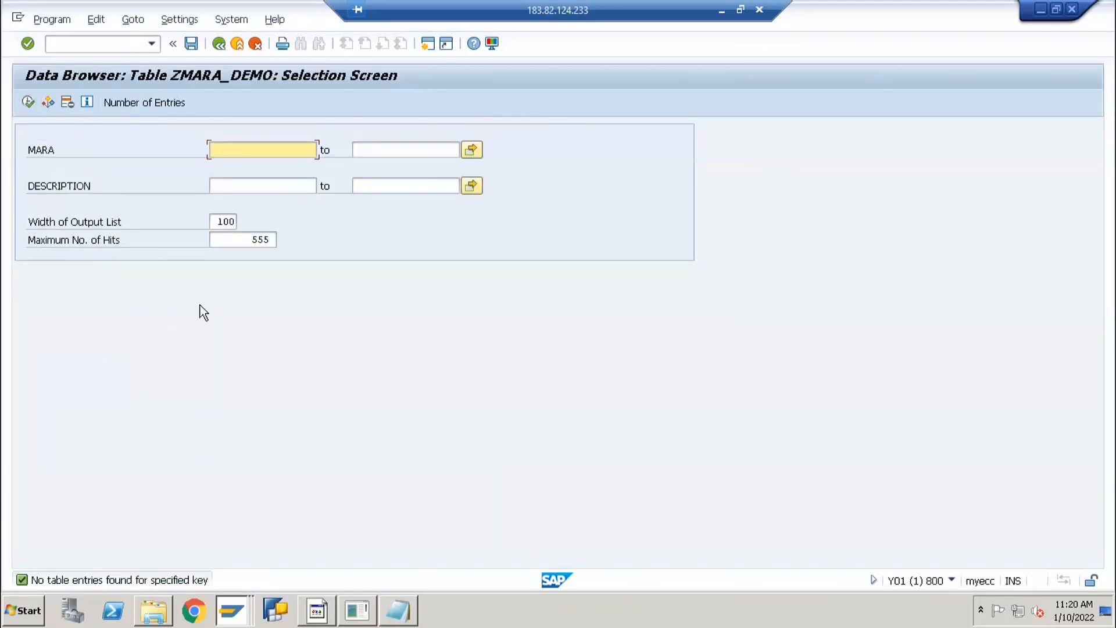
left_click(49, 20)
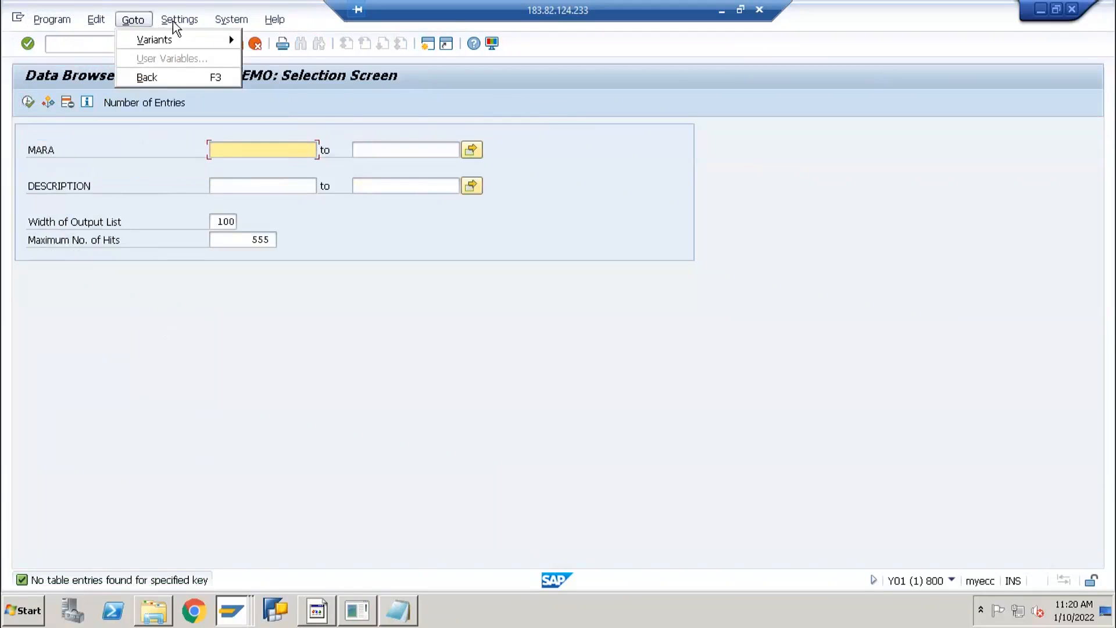
mouse_move(179, 20)
mouse_move(231, 19)
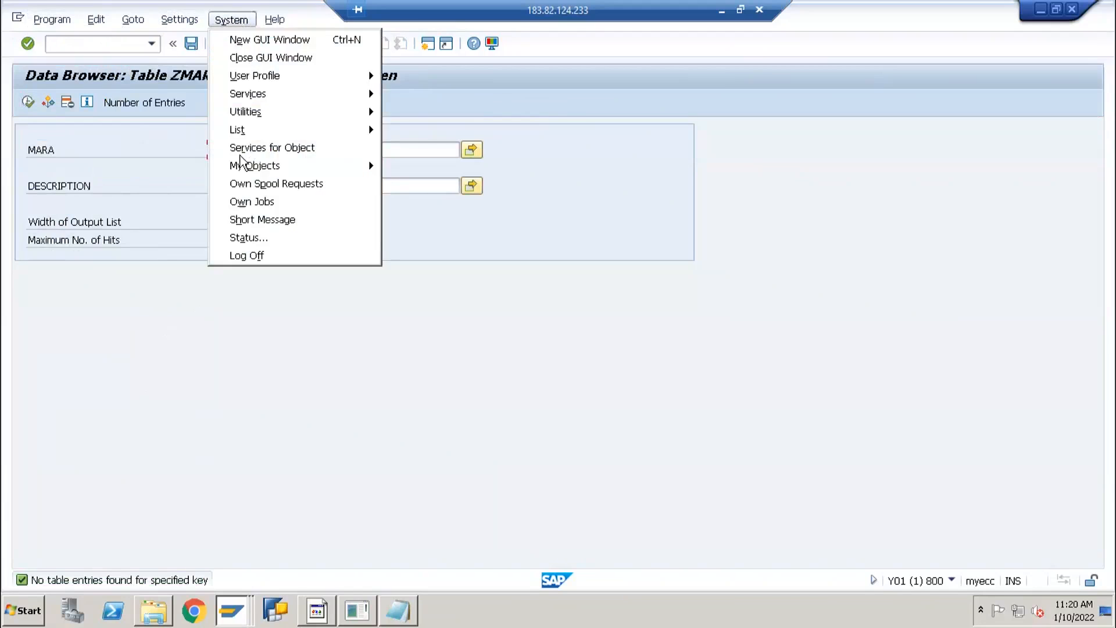
left_click(116, 105)
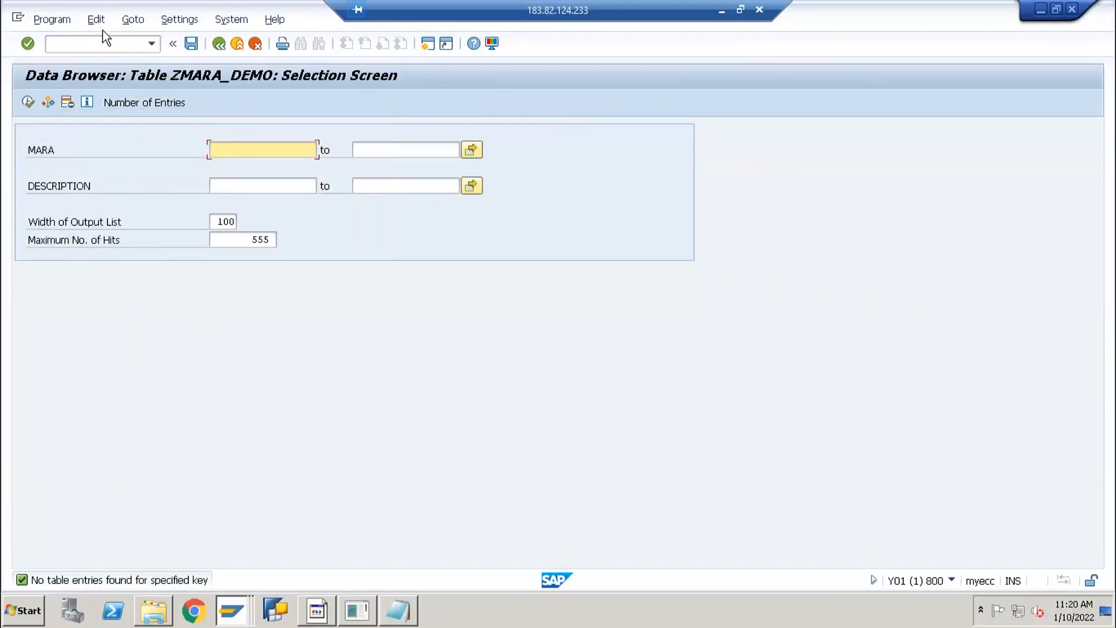
Go to transaction SE11 and display the database table ZMARA_DEMO.
left_click(108, 48)
type("/nse11")
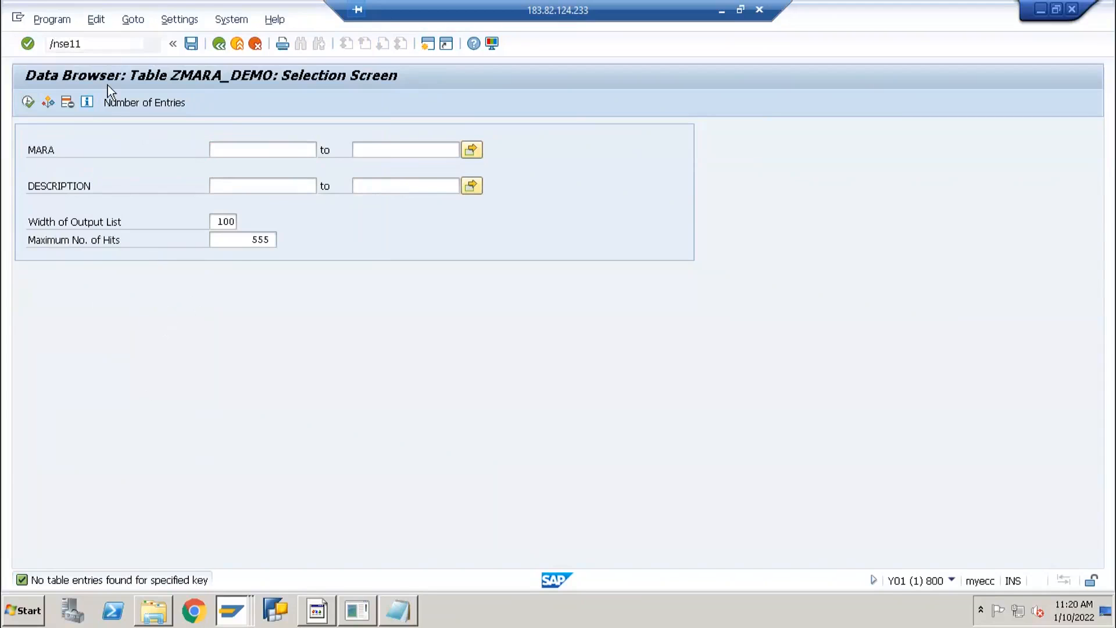
key("Return")
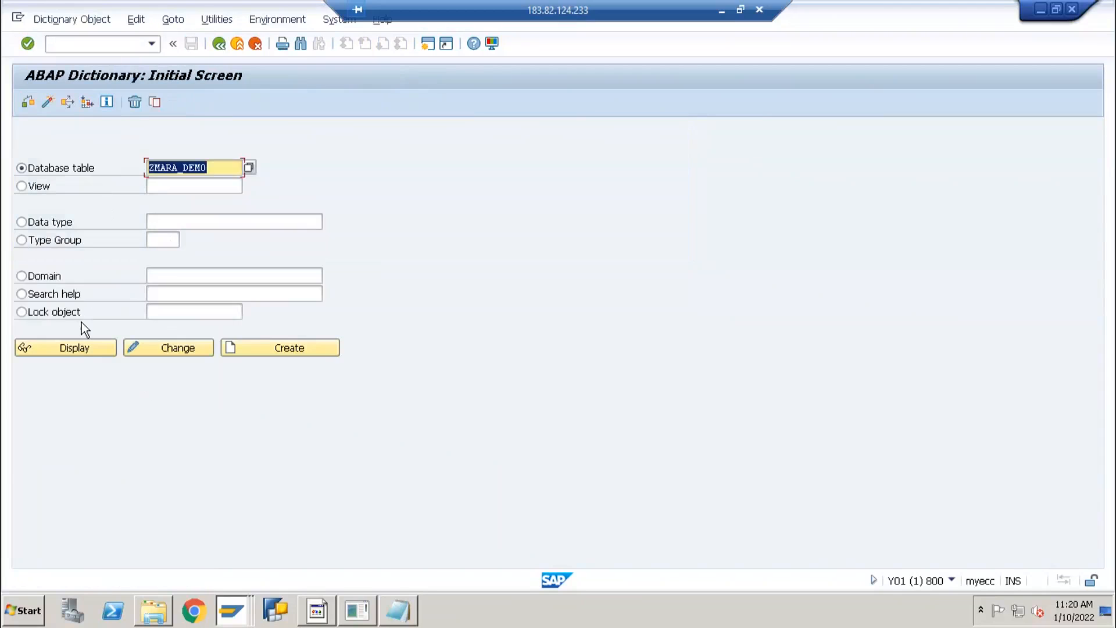
left_click(82, 347)
Create and save a ZMARA_DEMO table entry with MARA M01 and description Material 1, and return to the table definition.
left_click(270, 20)
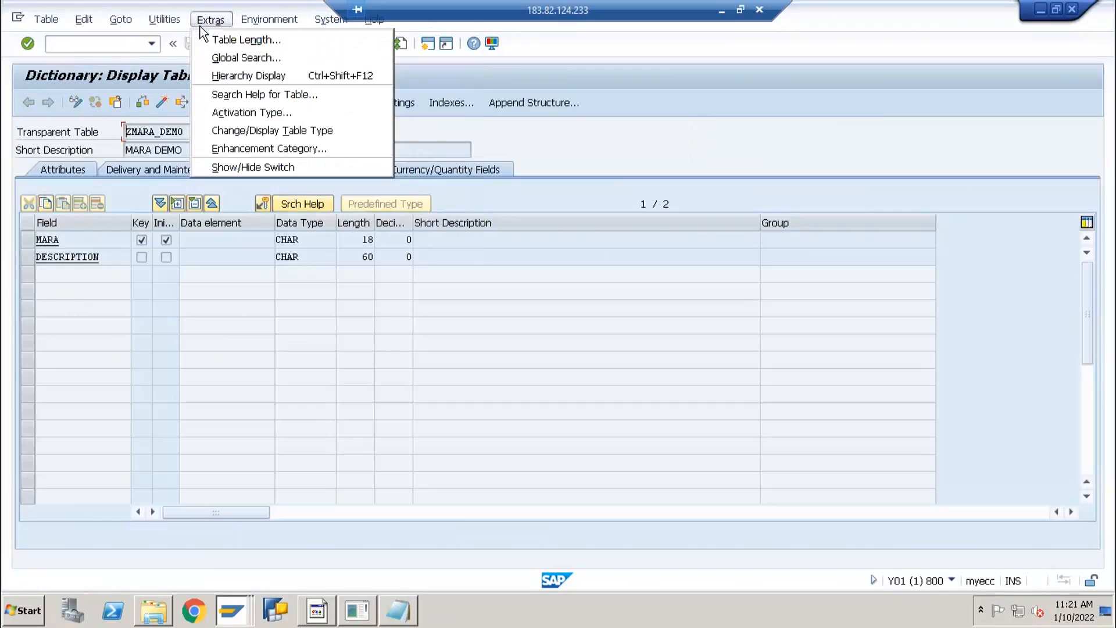
mouse_move(161, 27)
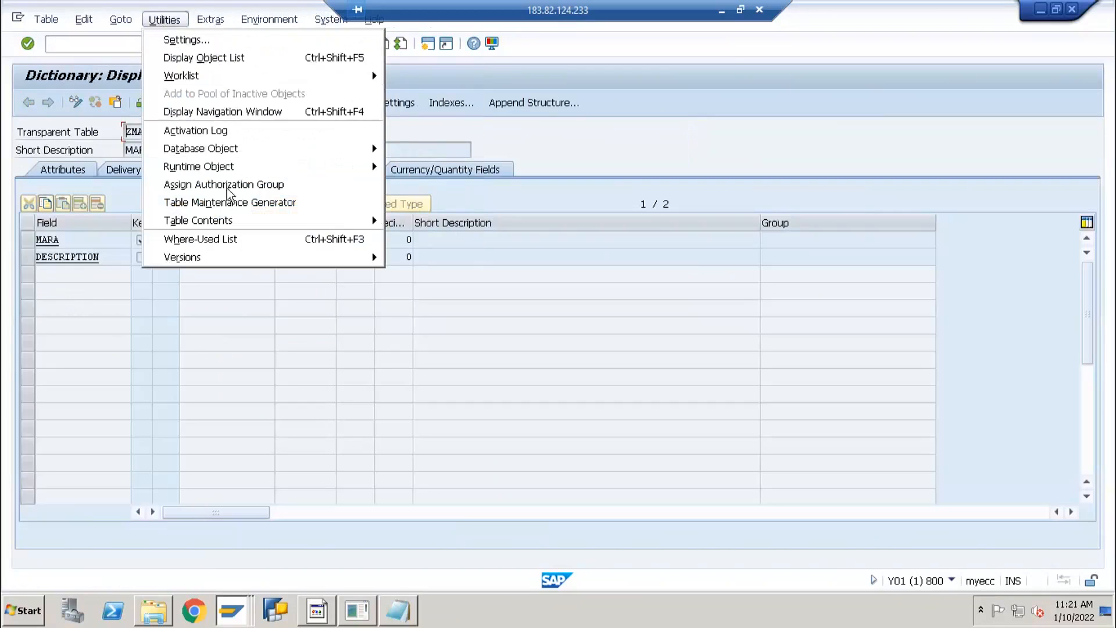
mouse_move(247, 221)
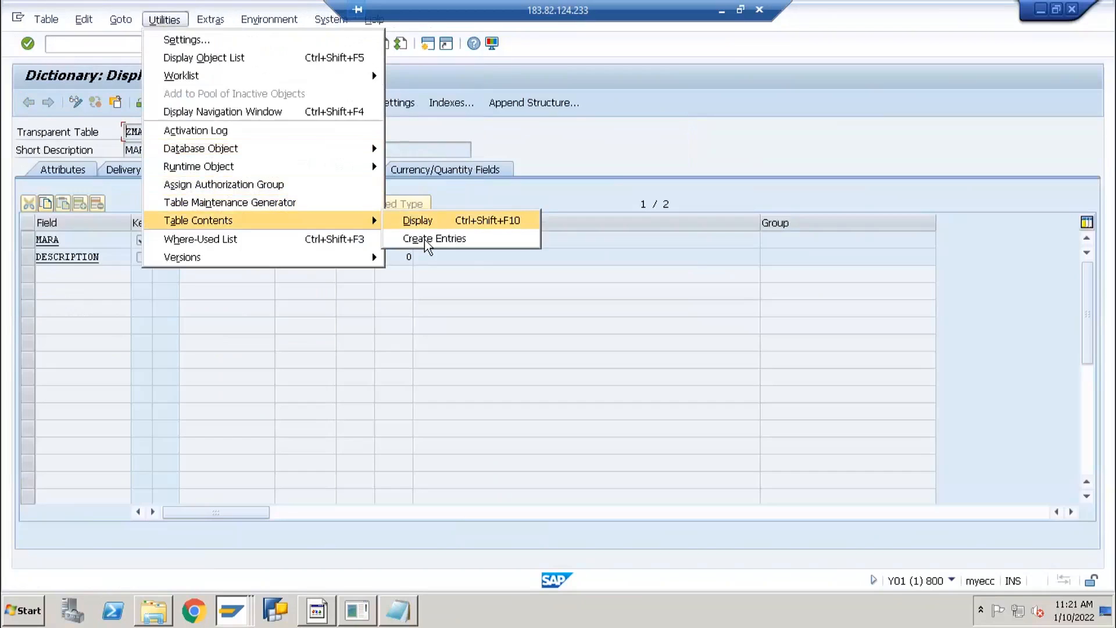
left_click(425, 242)
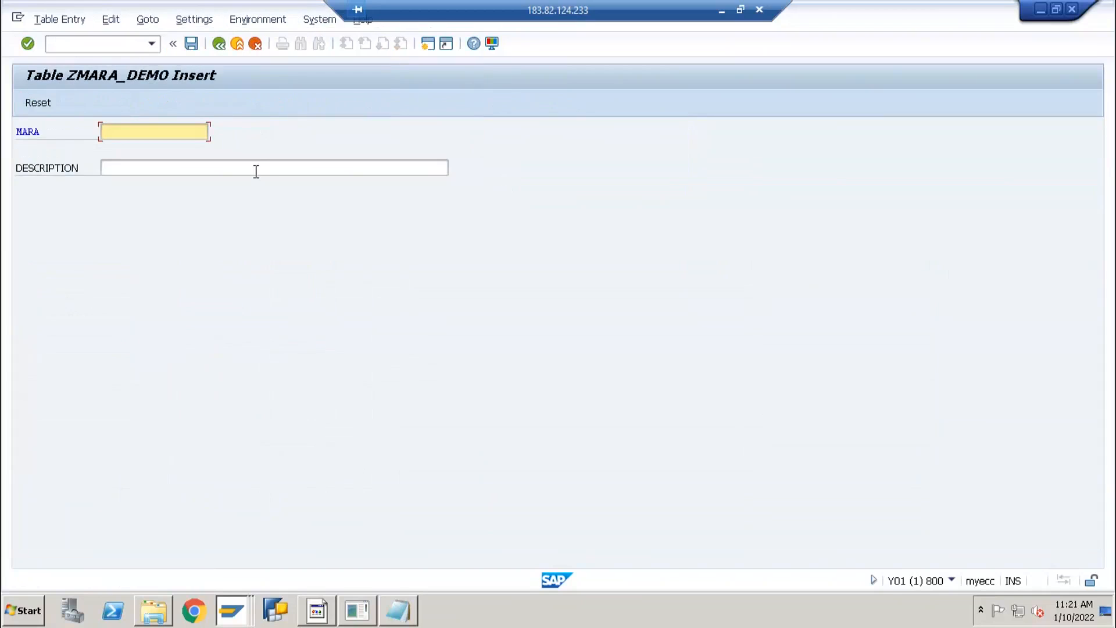
type("M01")
key("Tab")
type("Material 1")
left_click(191, 43)
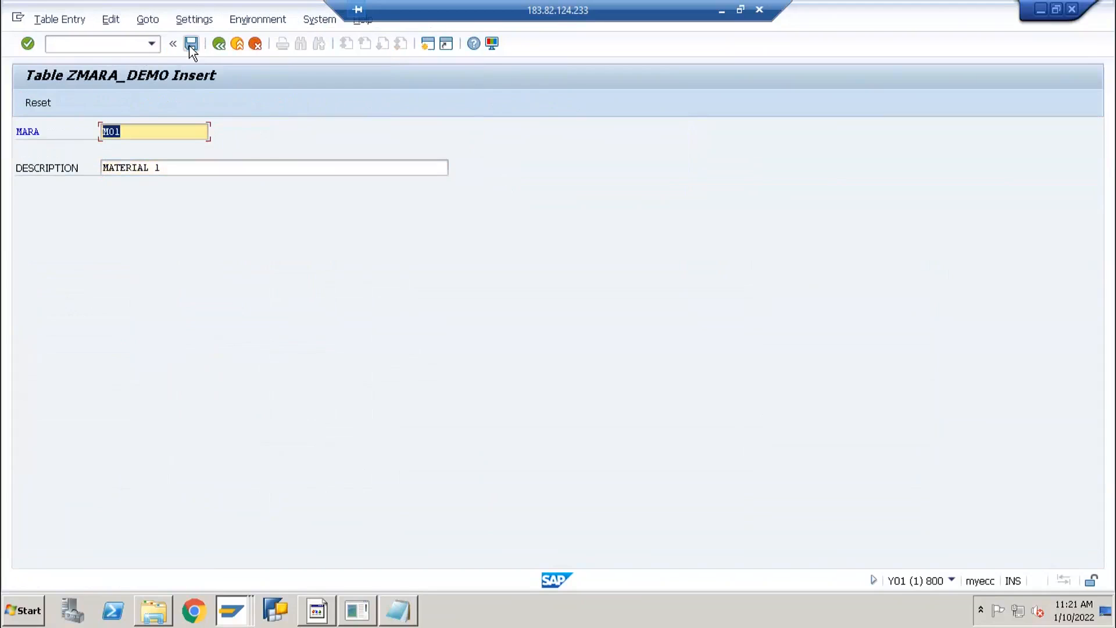
left_click(218, 44)
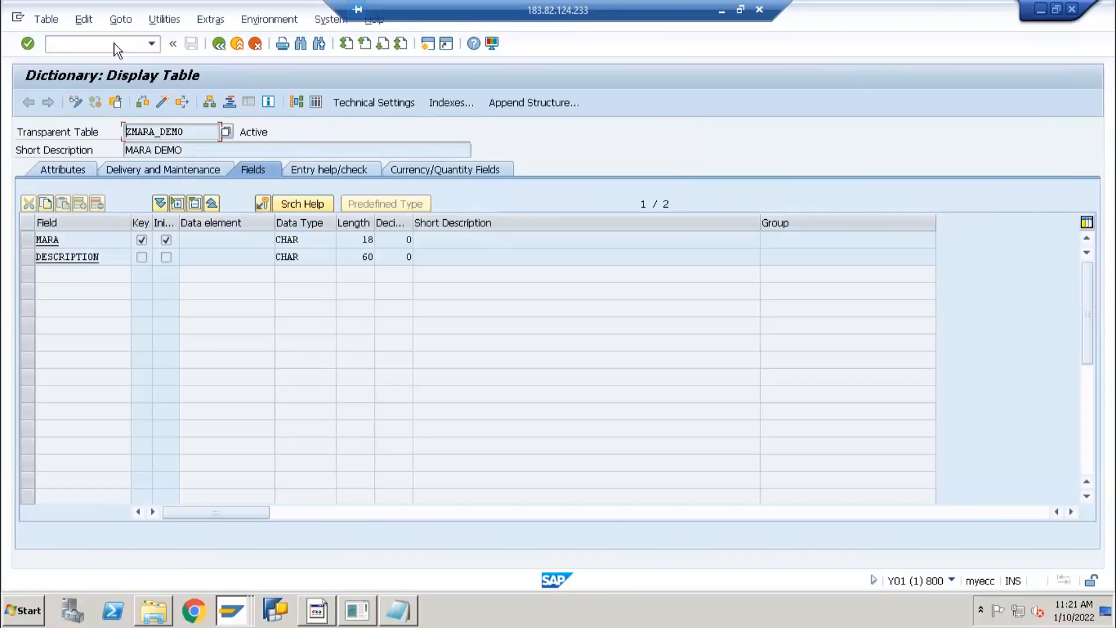
Display the entries of table ZMARA_DEMO and switch to the Extractor Checker session.
left_click(317, 103)
left_click(34, 103)
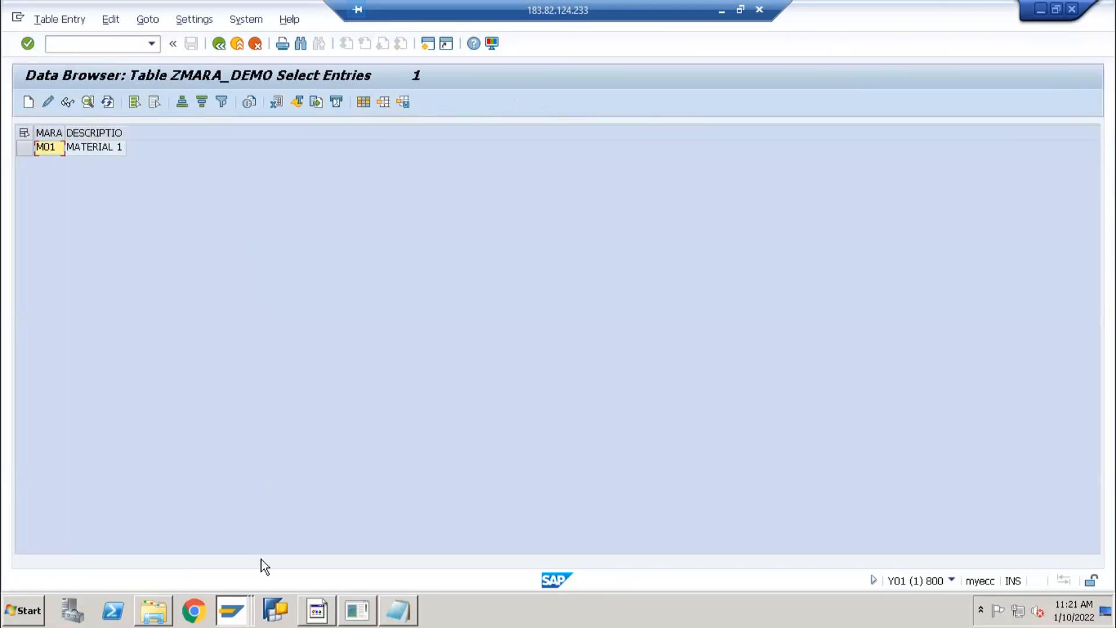
left_click(231, 607)
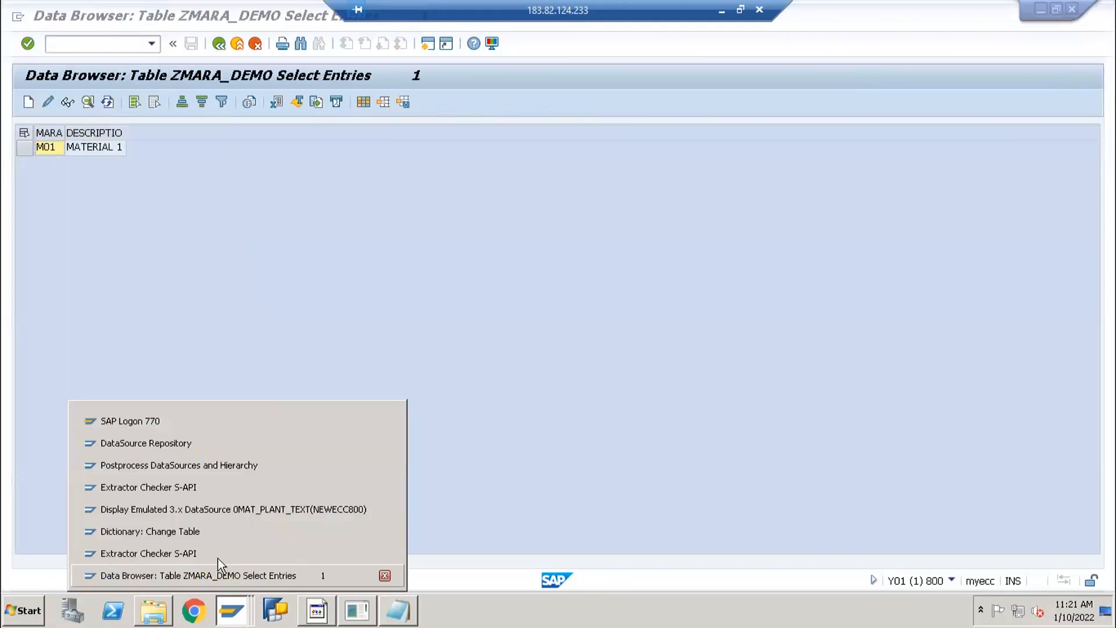
left_click(220, 553)
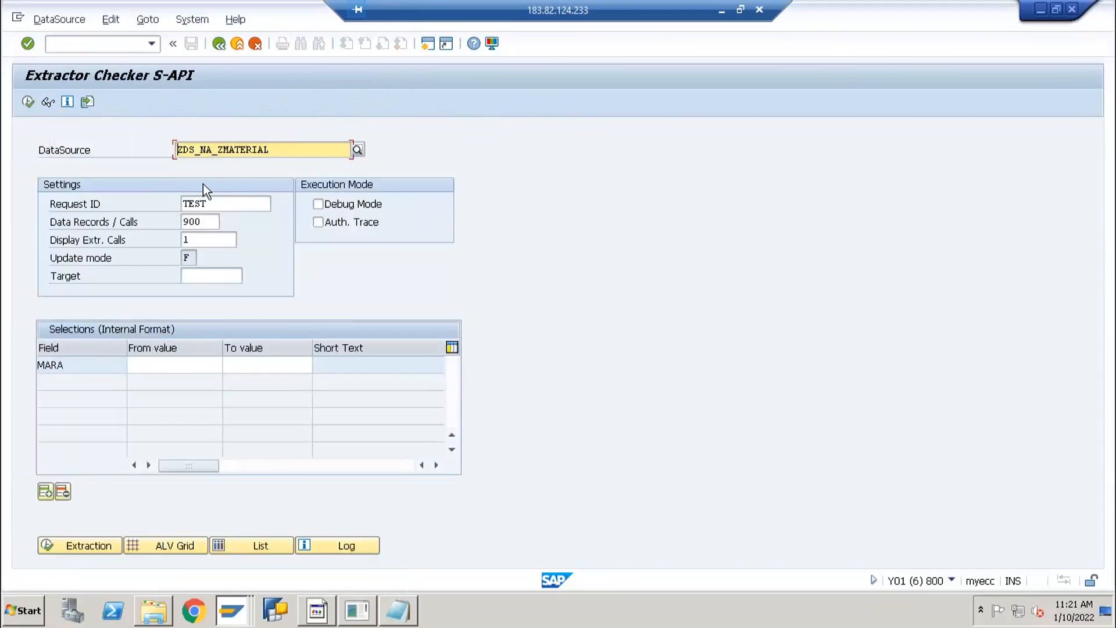
Copy the DataSource name ZDS_NA_ZMATERIAL from the Extractor Checker and compare with the ZMARA_DEMO table entries.
key("shift+End")
key("ctrl+c")
key("BackSpace")
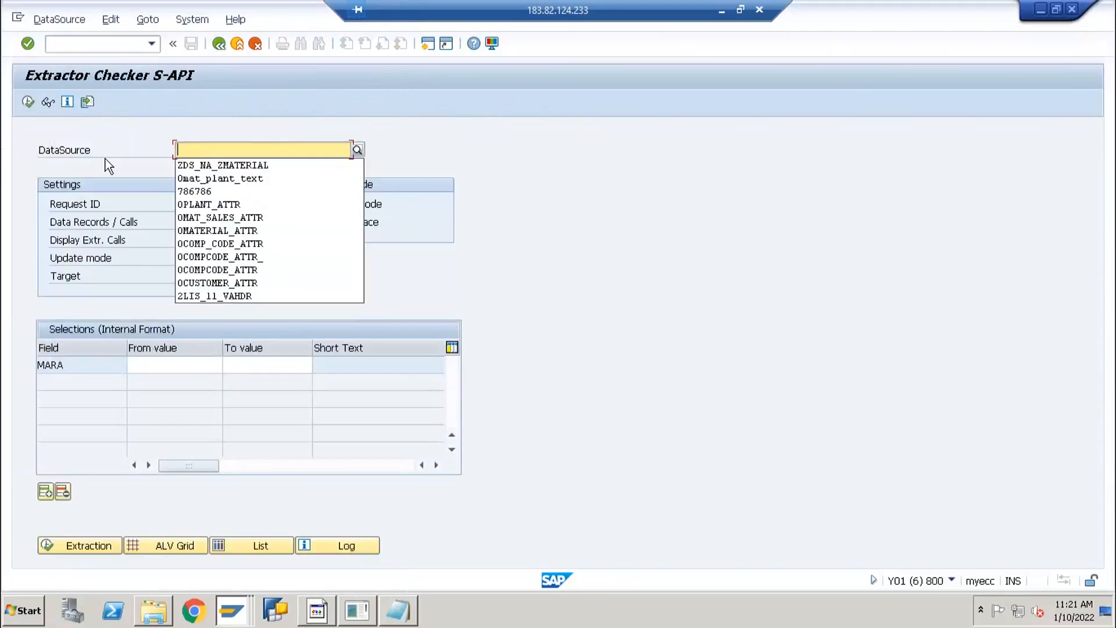
key("alt+Tab")
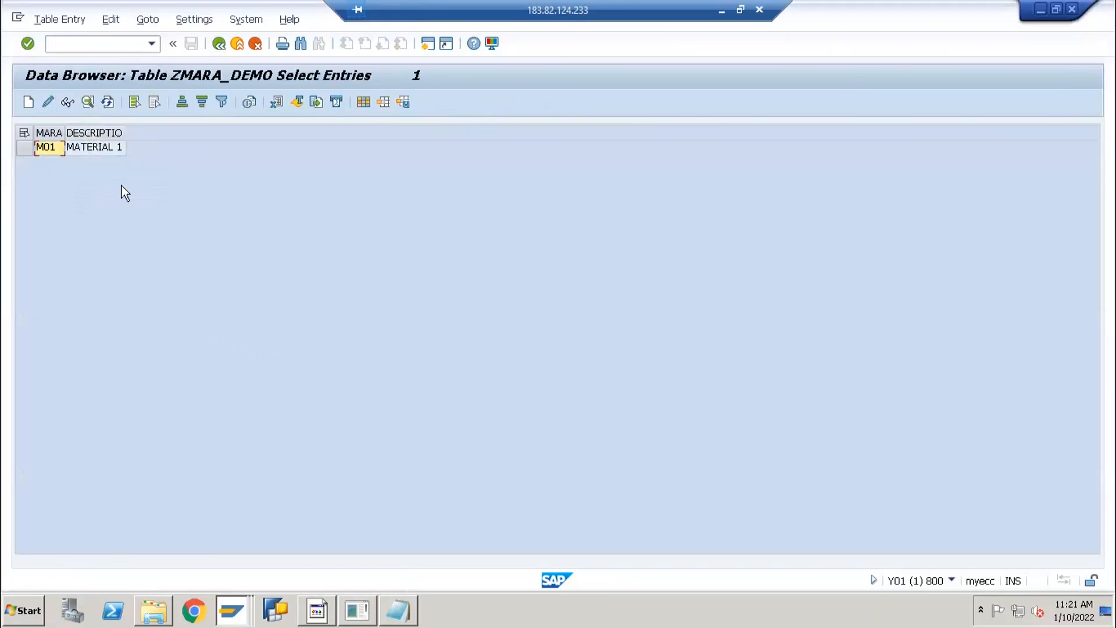
key("alt+Tab")
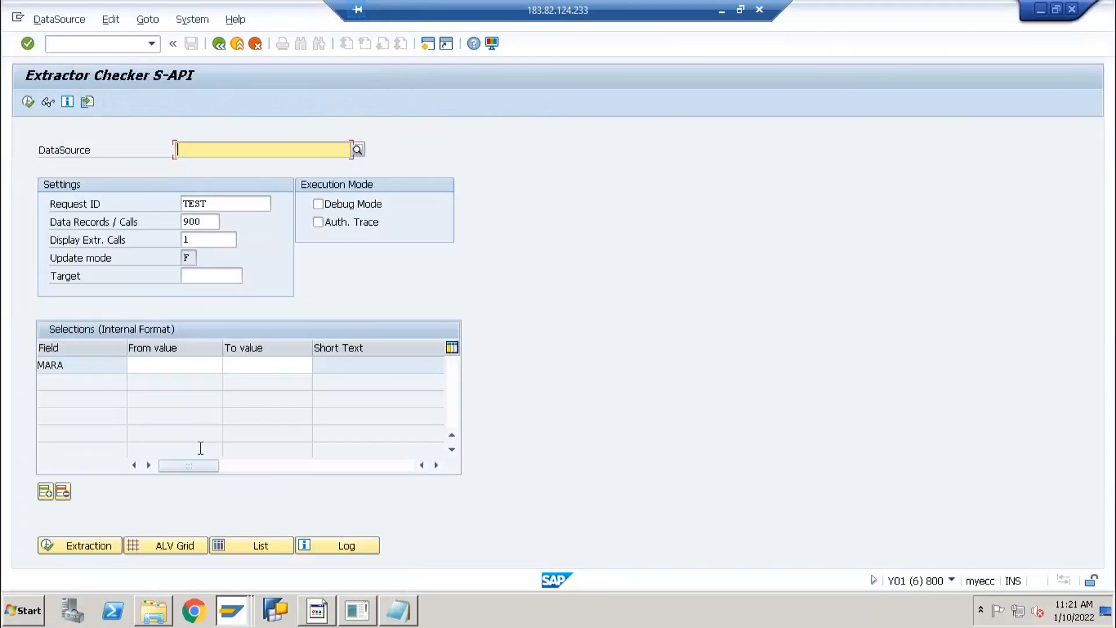
Restart transaction RSA3 and run a test extraction of DataSource ZDS_NA_ZMATERIAL.
left_click(88, 47)
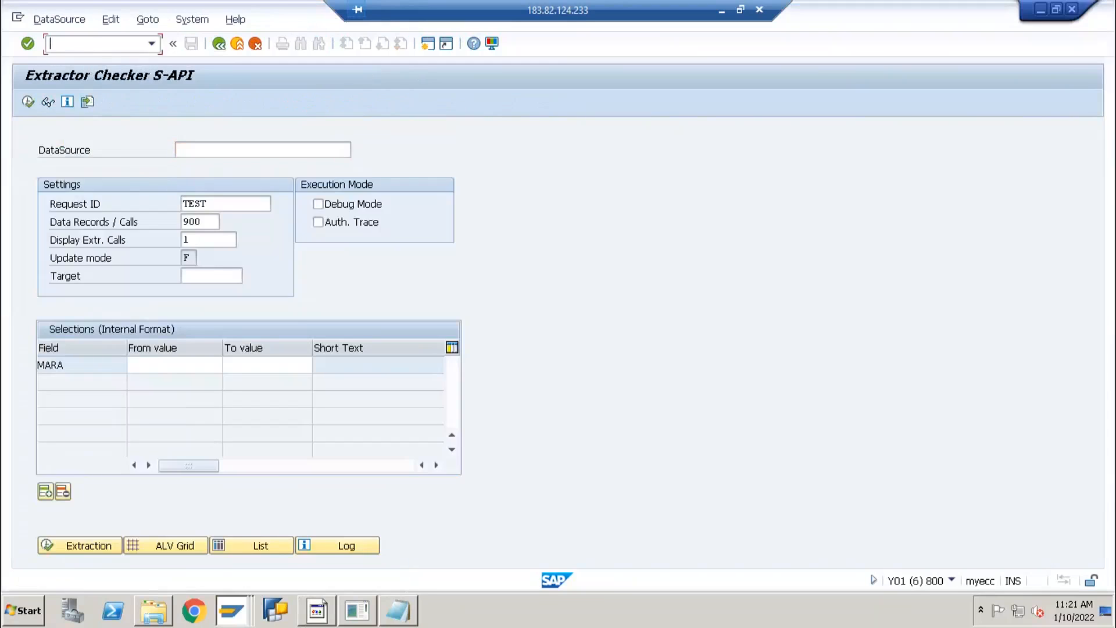
type("/nrsa3")
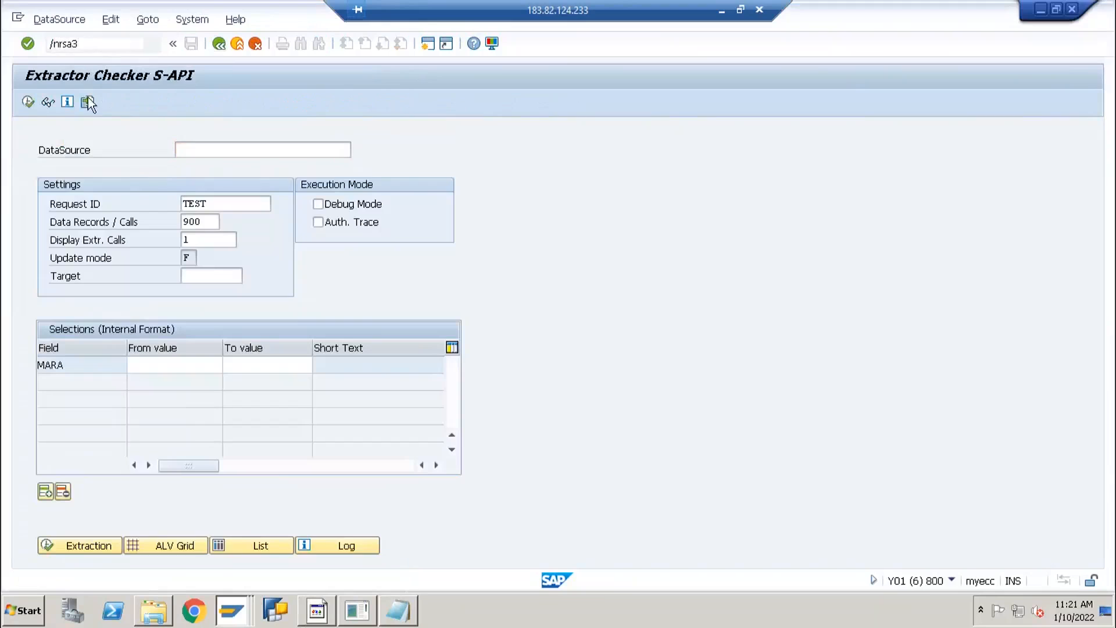
key("Return")
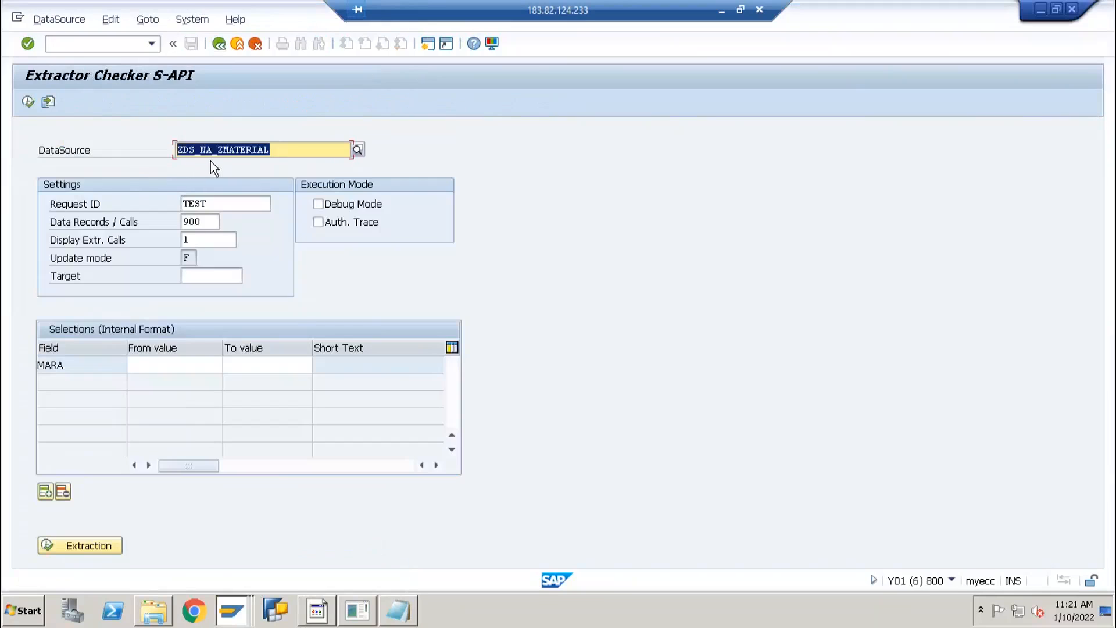
left_click(72, 547)
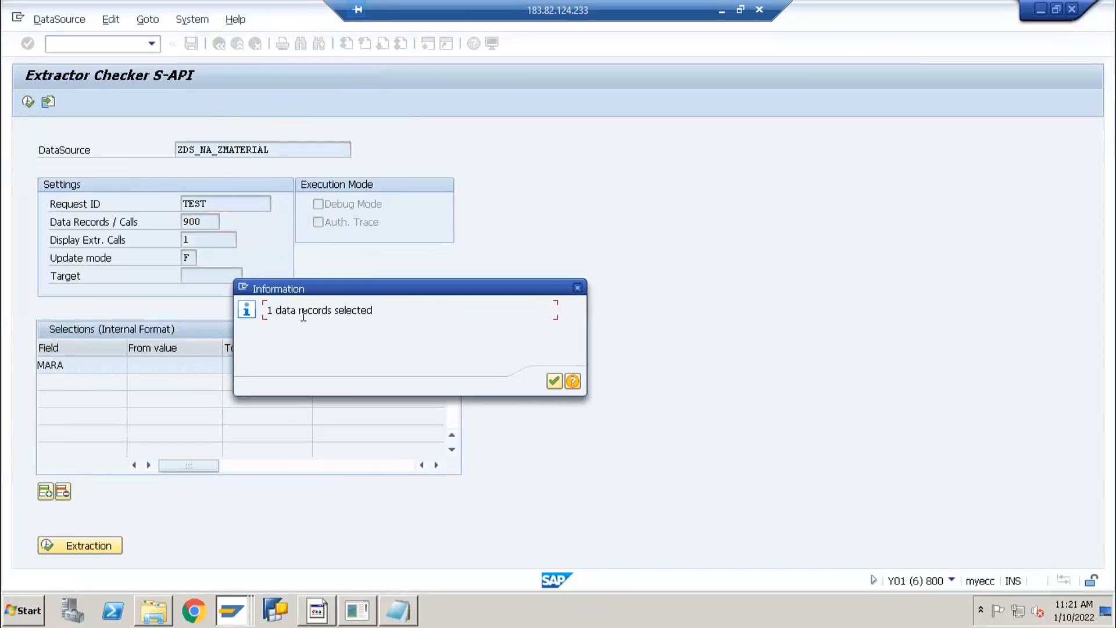
left_click(553, 382)
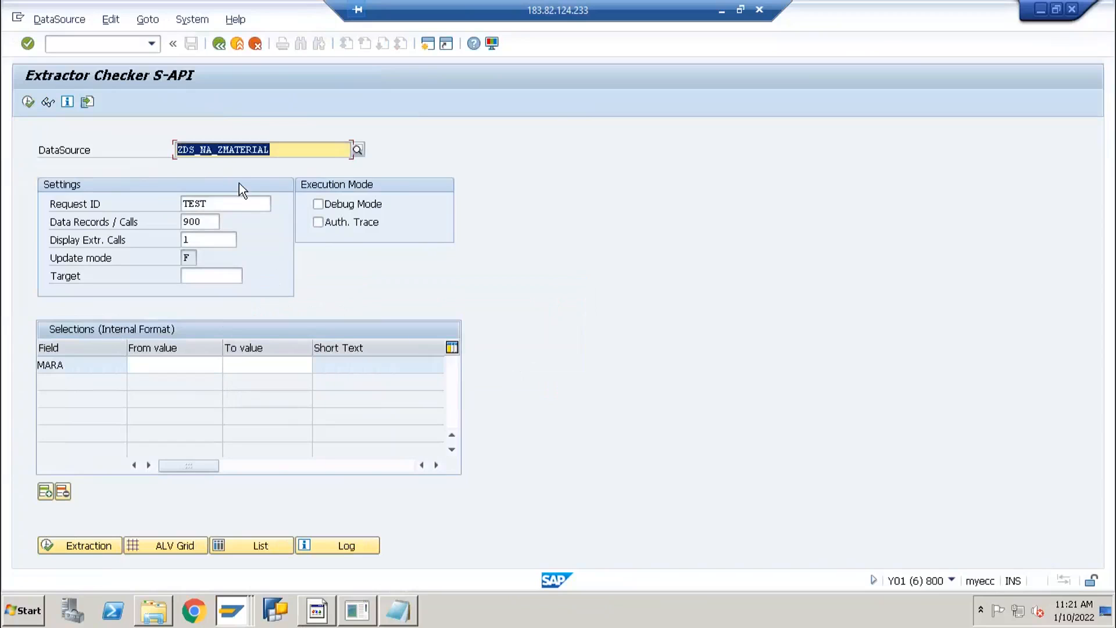
left_click(242, 176)
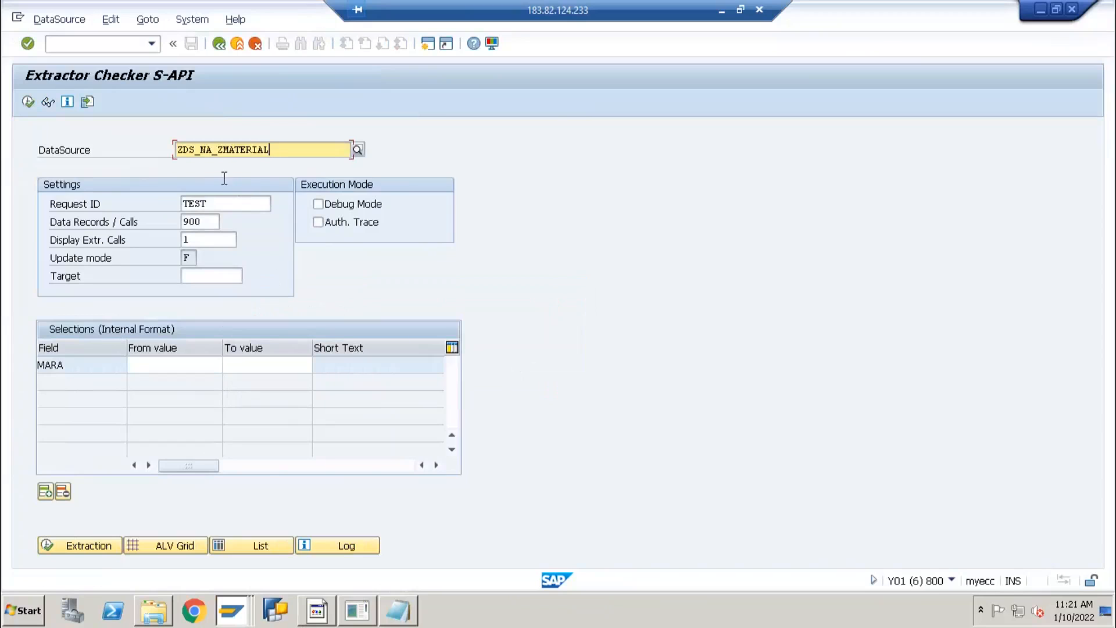
Switch to the BW session showing 0MAT_PLANT_TEXT, leave it and start transaction RSDS.
right_click(231, 610)
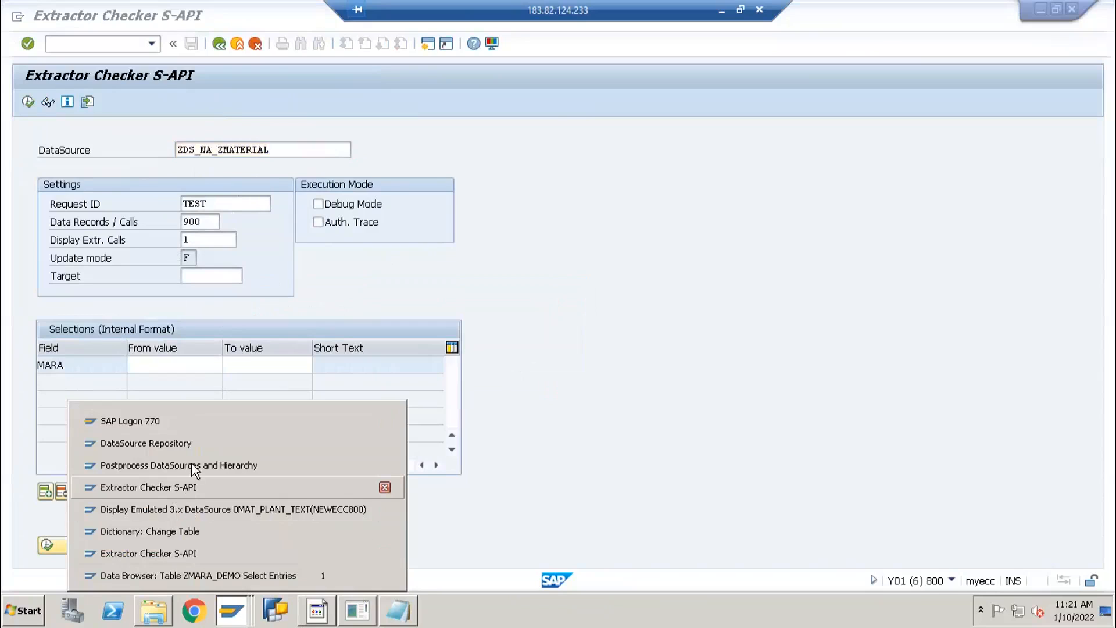
left_click(205, 512)
key("F4")
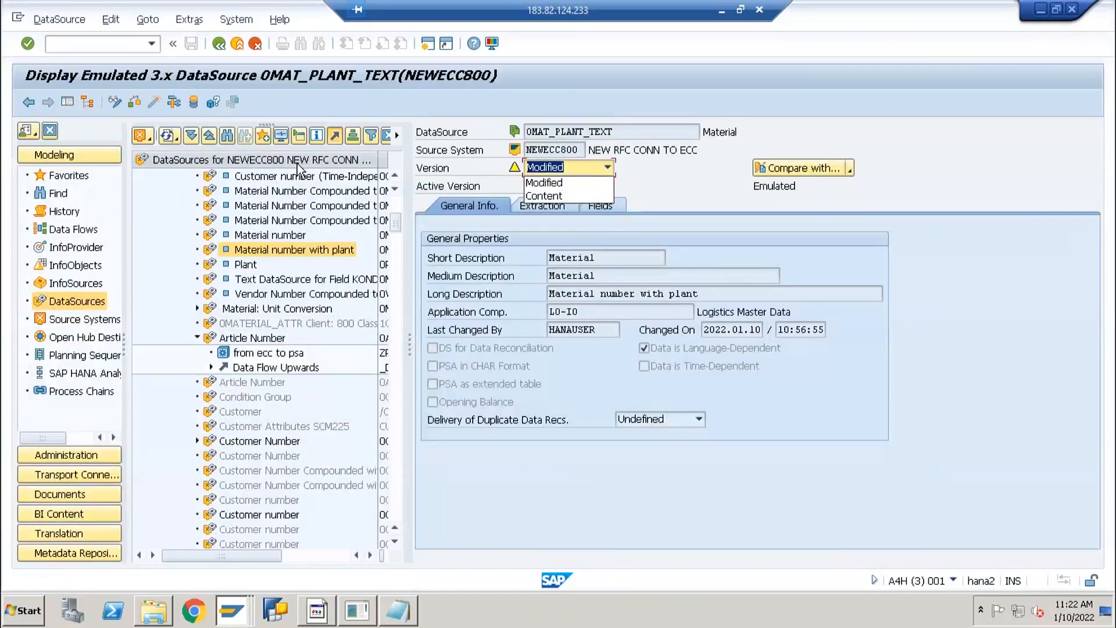
key("F3")
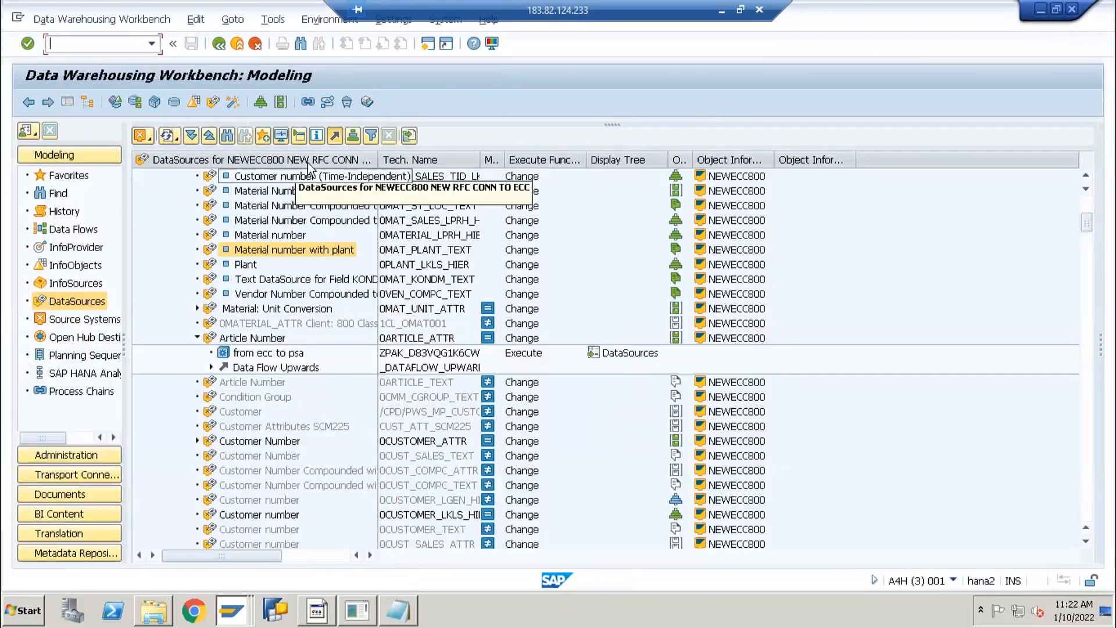
left_click(239, 47)
type("r")
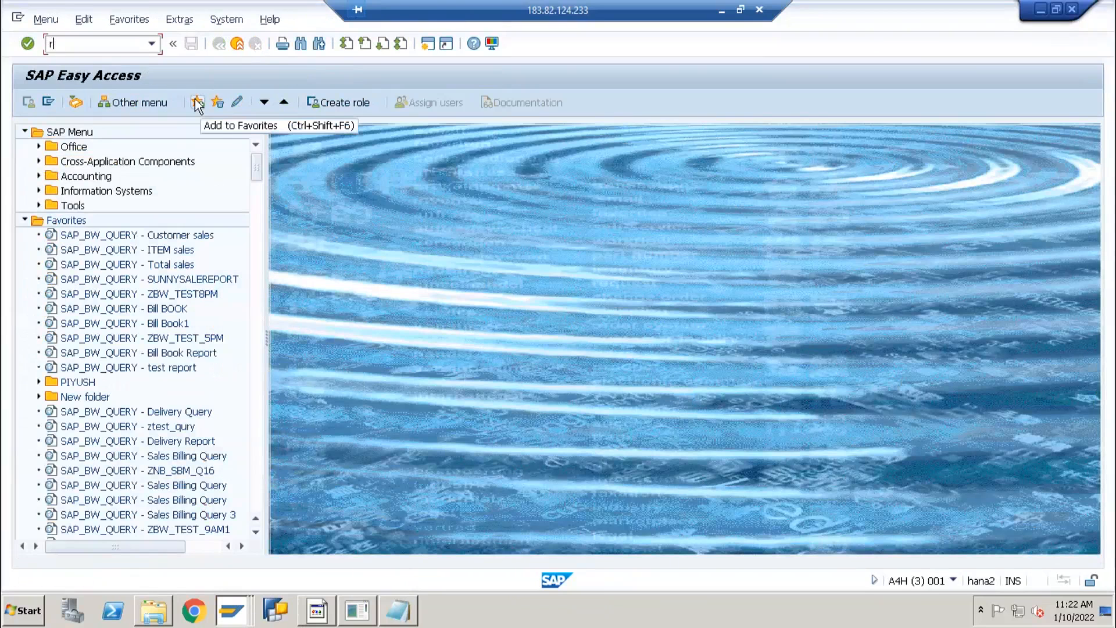
type("sds")
key("Return")
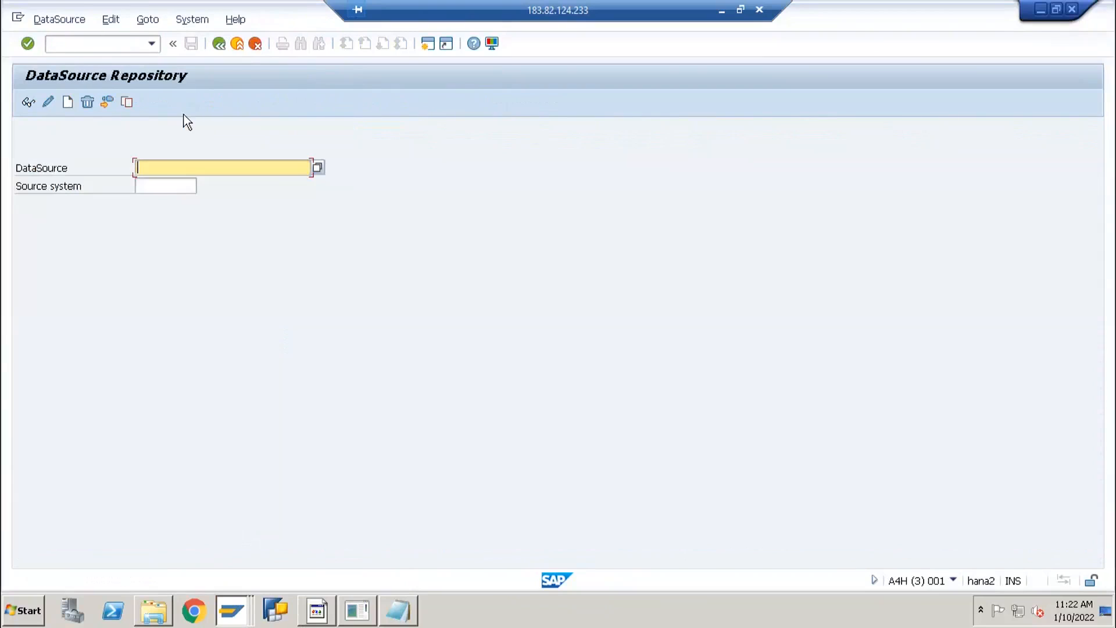
Replicate DataSource ZDS_NA_ZMATERIAL from source system NEWECC800, creating it as an RSDS DataSource with active and content versions.
key("ctrl+v")
left_click(195, 188)
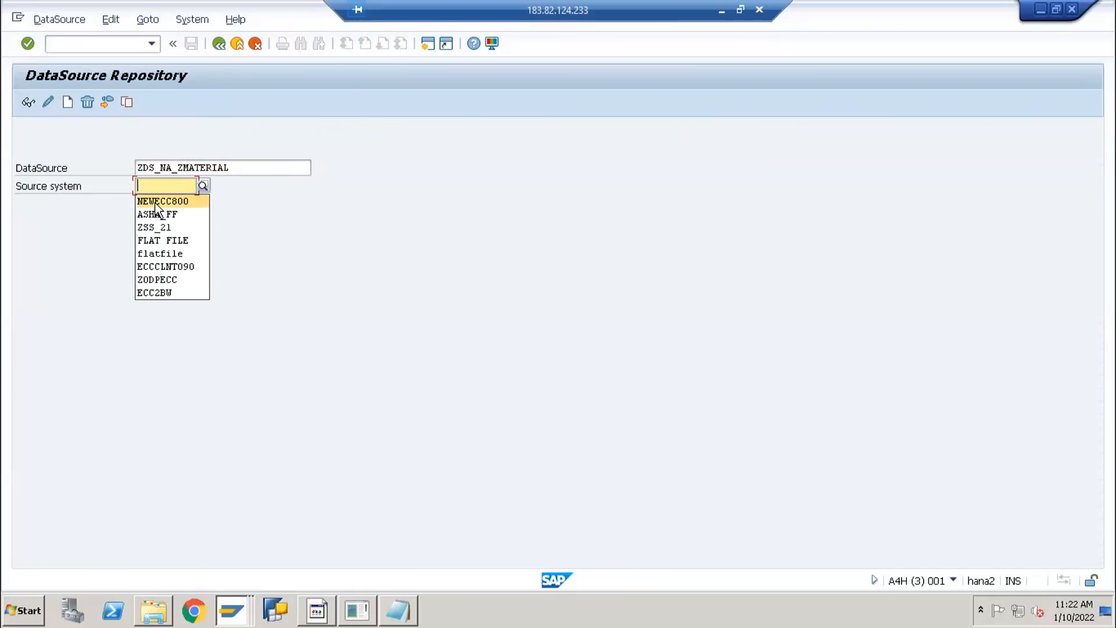
left_click(155, 200)
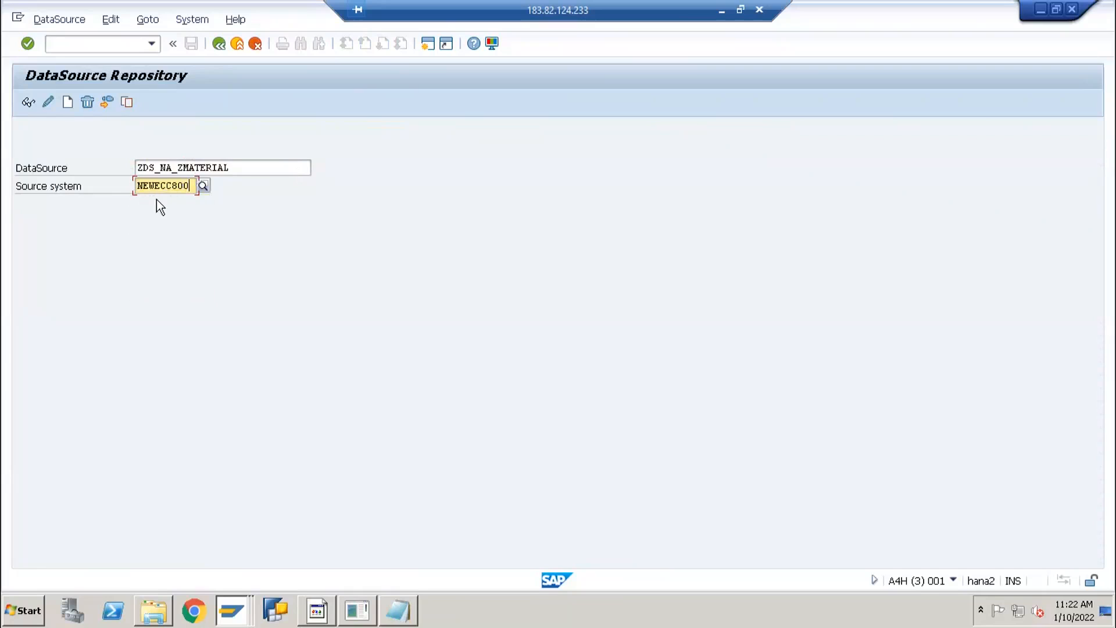
left_click(57, 20)
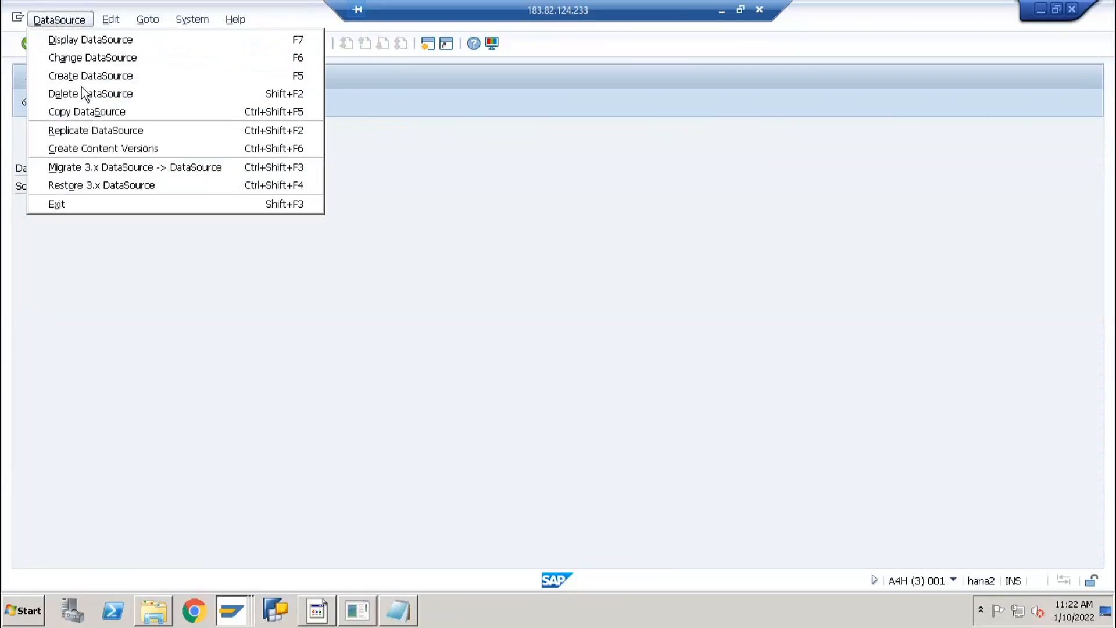
left_click(91, 131)
left_click_drag(107, 159, 263, 72)
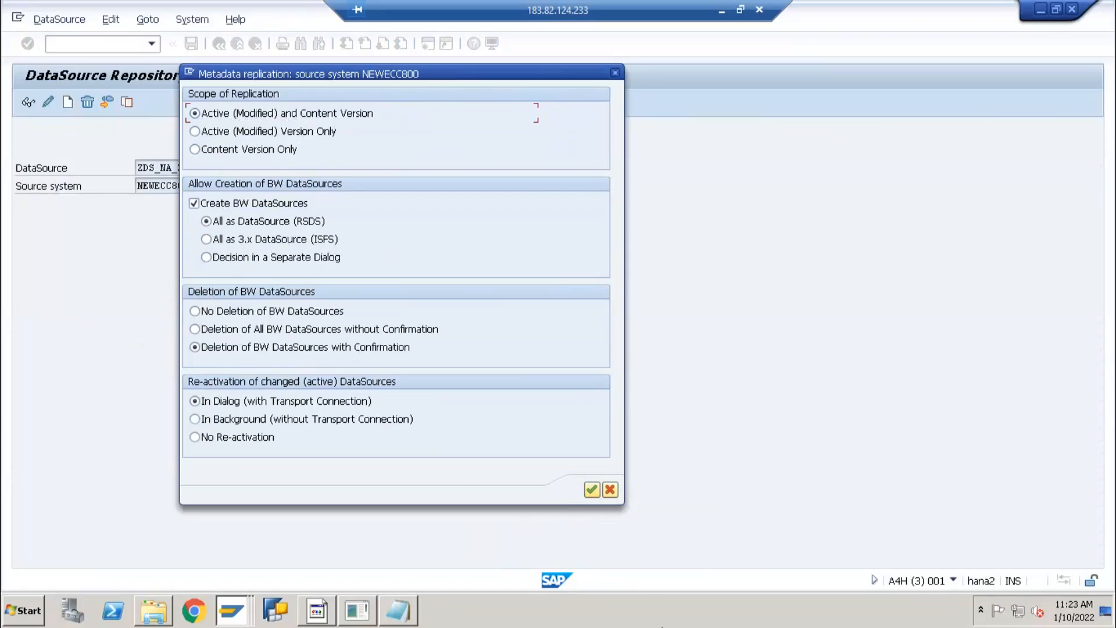
left_click(591, 490)
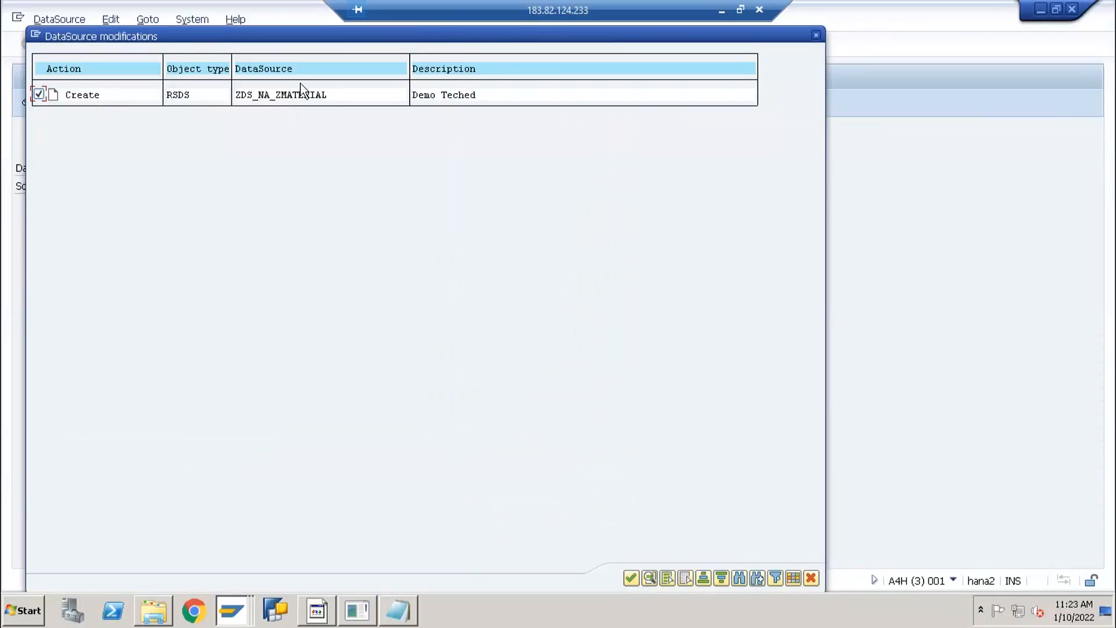
left_click(631, 579)
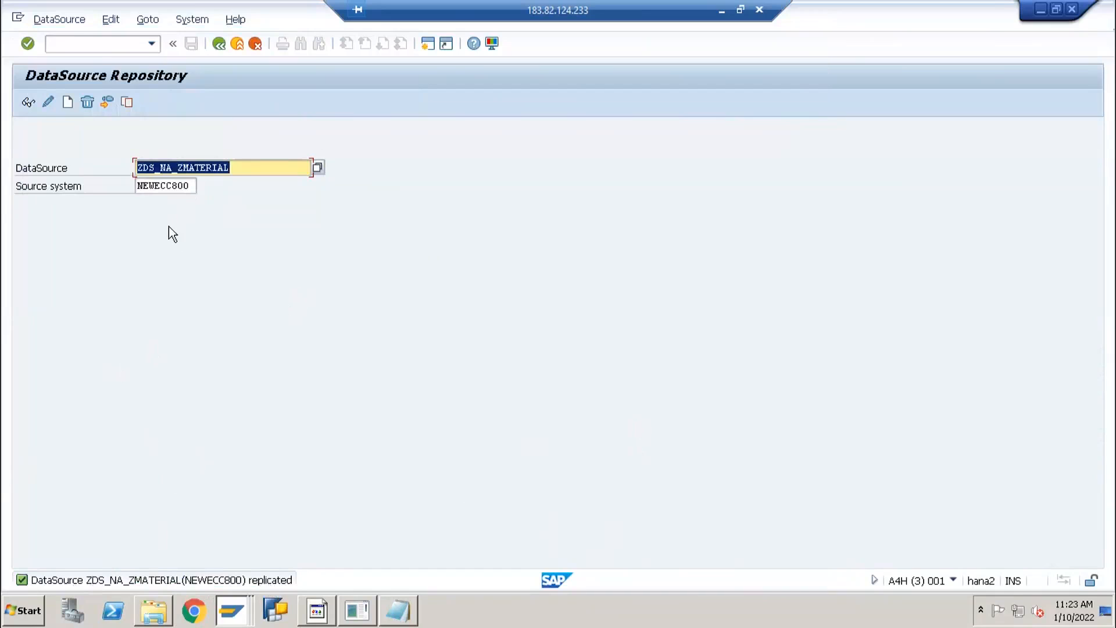
Display the replicated DataSource ZDS_NA_ZMATERIAL and activate it.
left_click(26, 103)
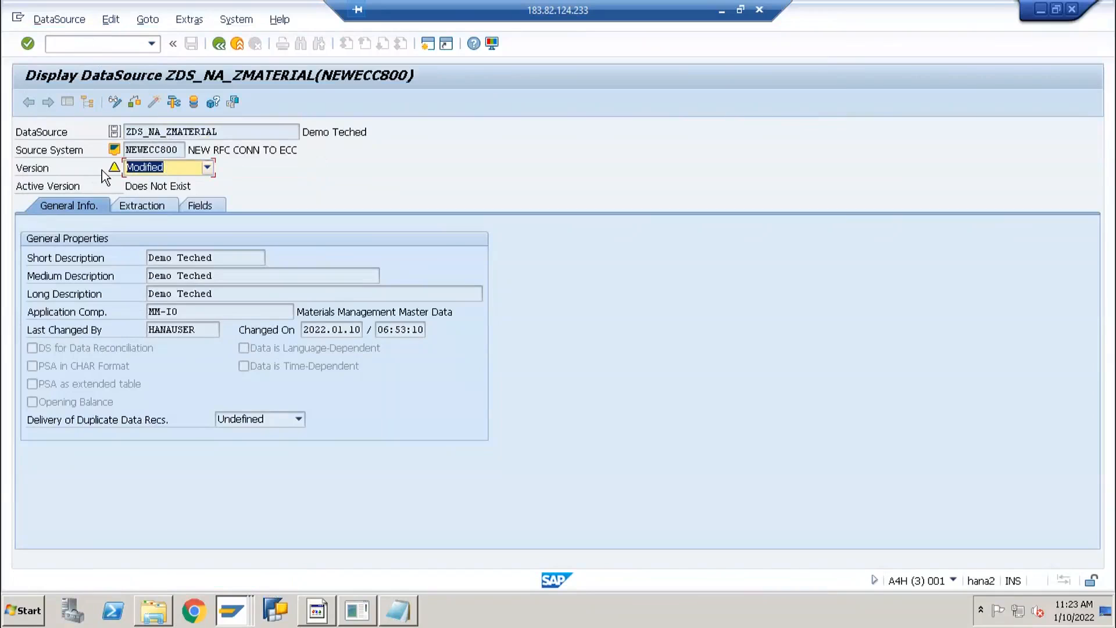
left_click(115, 102)
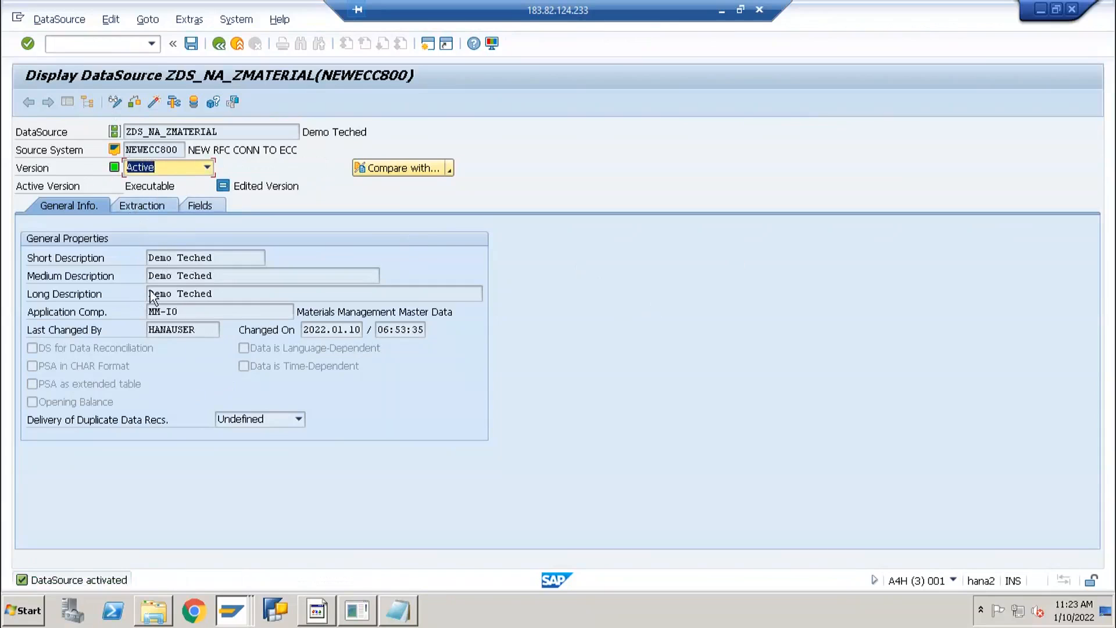
Examine the activated DataSource's extraction settings and its field attributes.
left_click(133, 212)
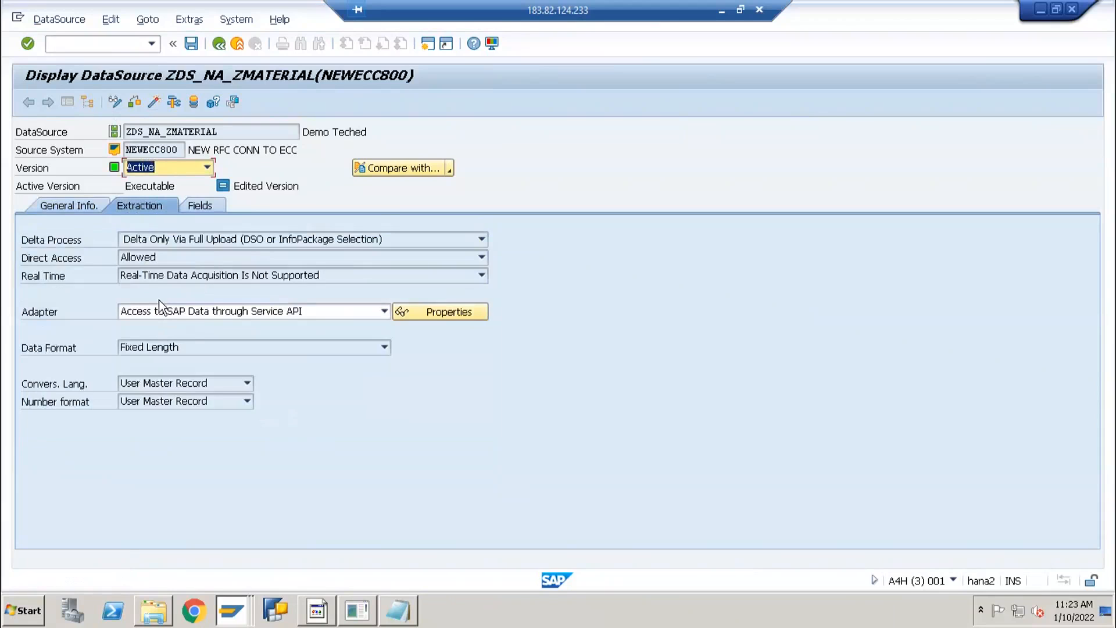
left_click(197, 208)
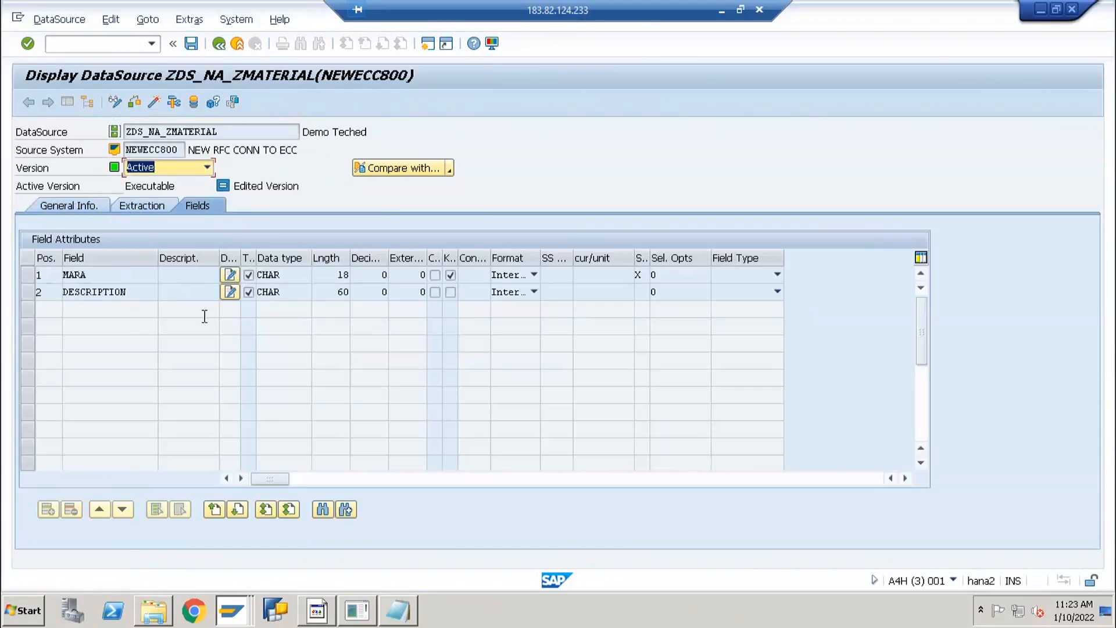
left_click(95, 292)
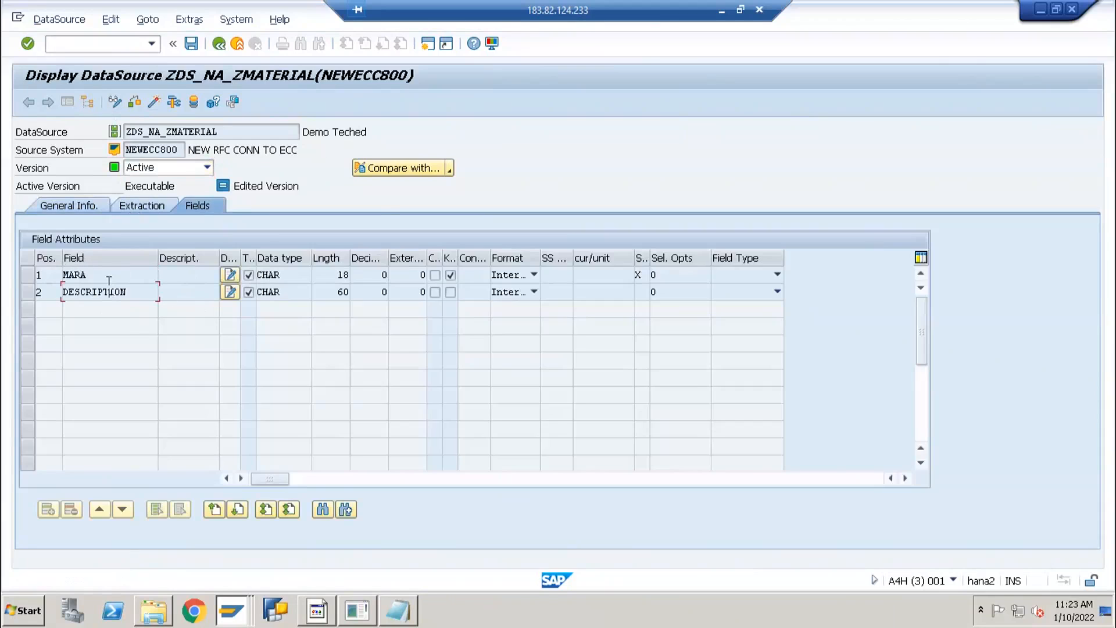
left_click(109, 294)
Copy the DataSource name and go to the DataSources tree in transaction RSA1.
left_click(108, 46)
double_click(133, 133)
key("ctrl+c")
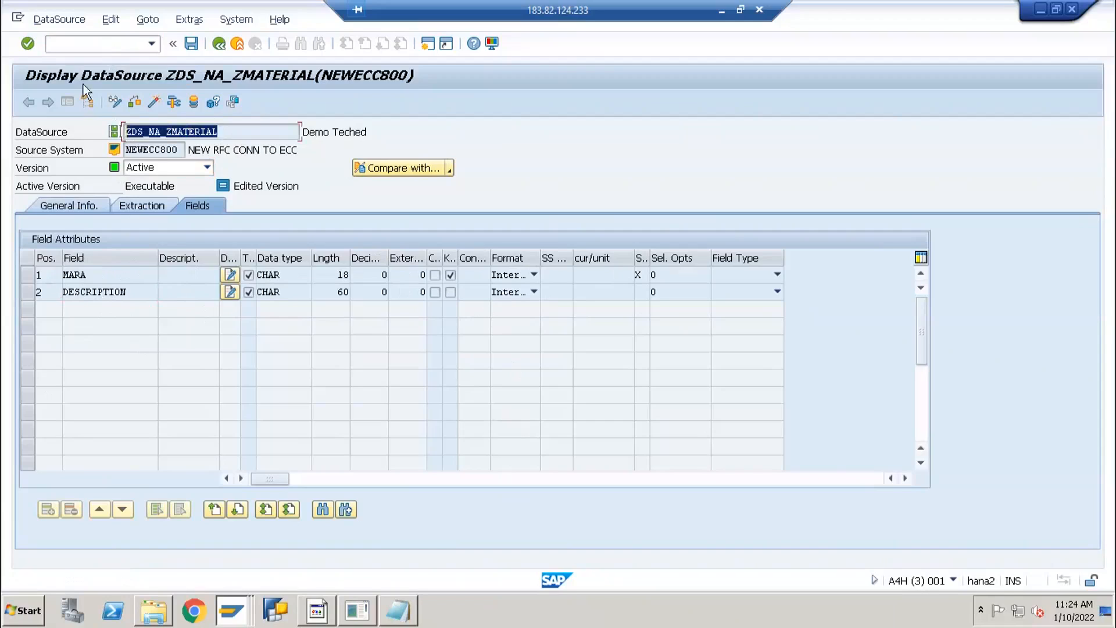
left_click(95, 43)
type("/nrsa1")
key("Return")
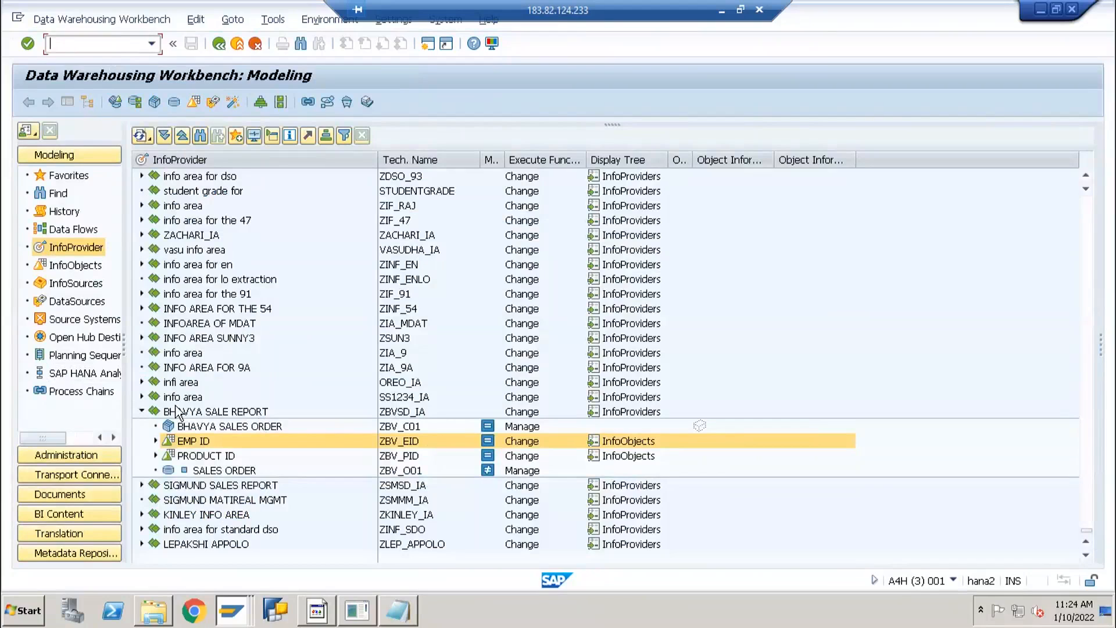
left_click(74, 303)
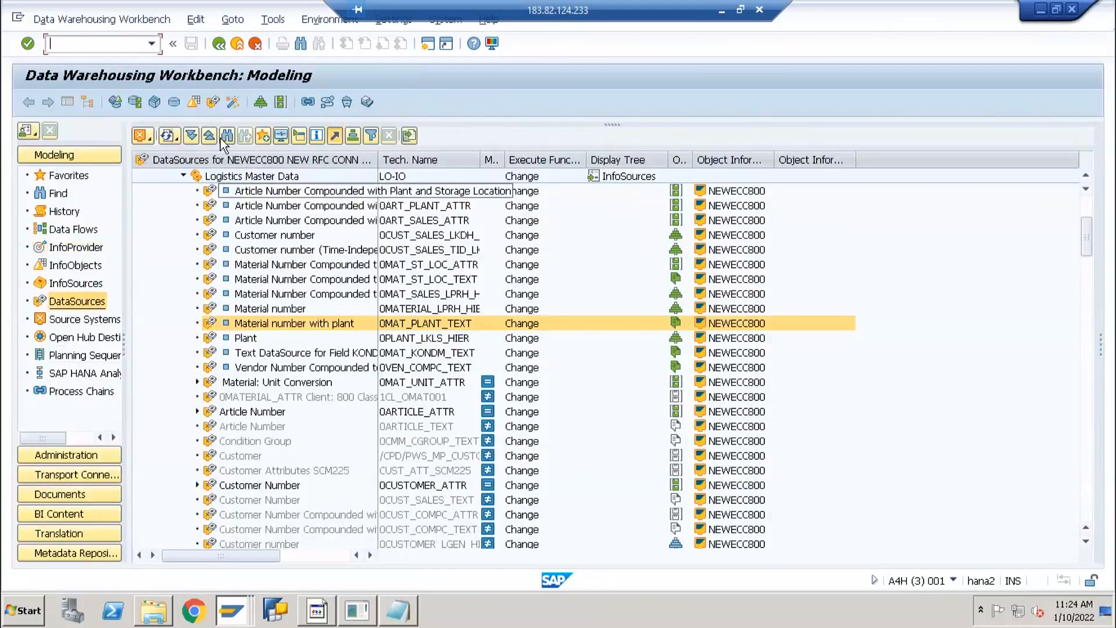
Find DataSource ZDS_NA_ZMATERIAL in the NEWECC800 DataSources tree by its technical name and select it.
left_click(224, 141)
key("ctrl+v")
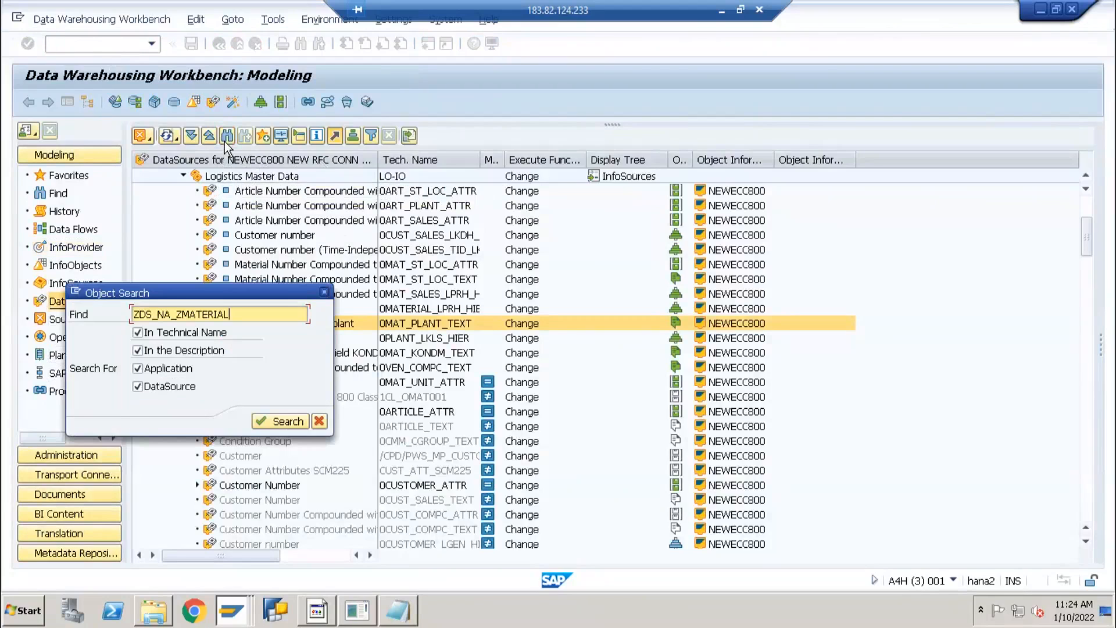
key("Return")
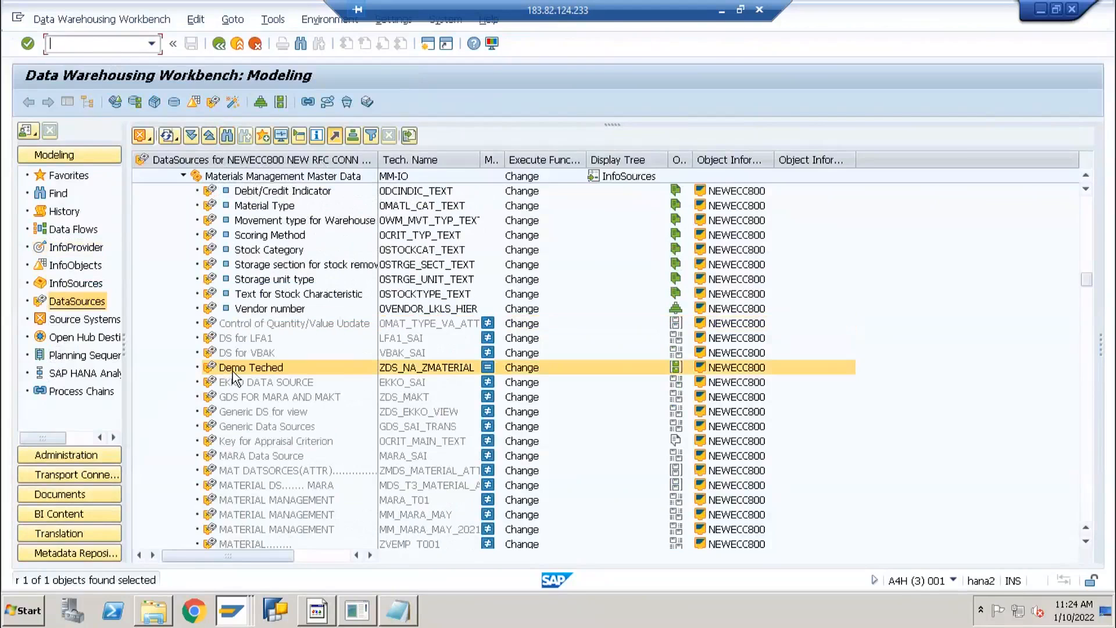
left_click(237, 368)
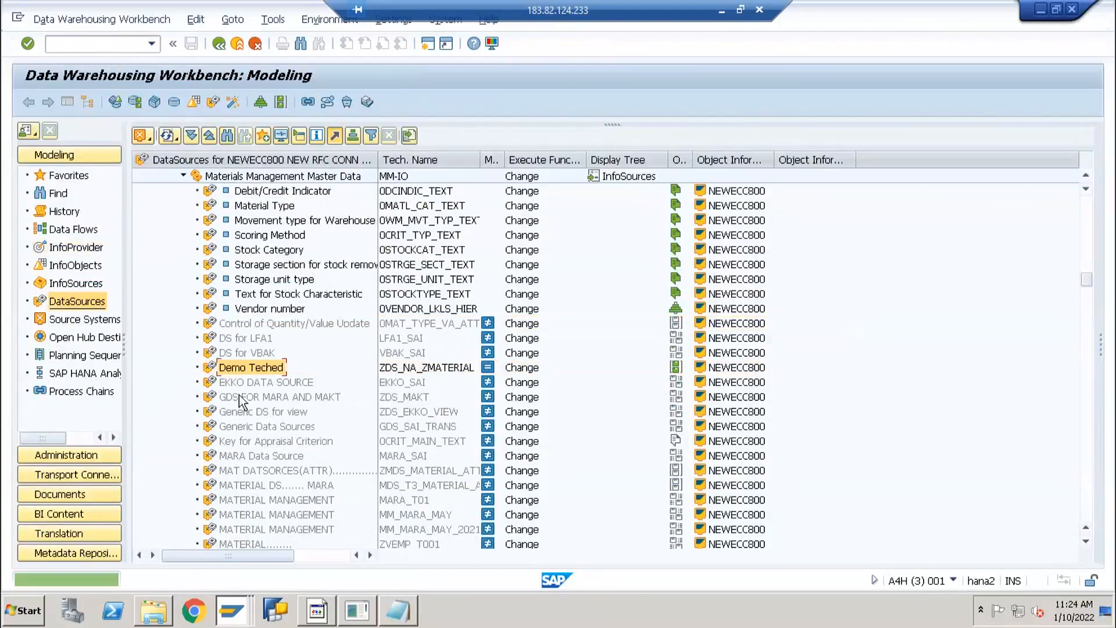
Create an InfoPackage for DataSource ZDS_NA_ZMATERIAL with the description "F: ZDS_NA_ZMATERIAL".
right_click(238, 364)
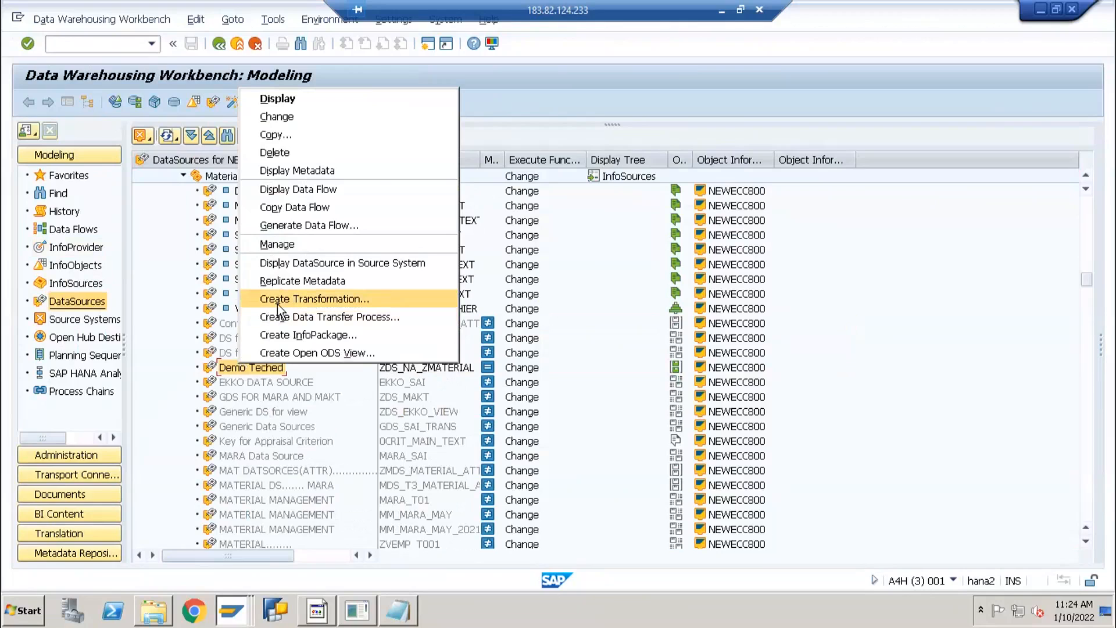
left_click(289, 336)
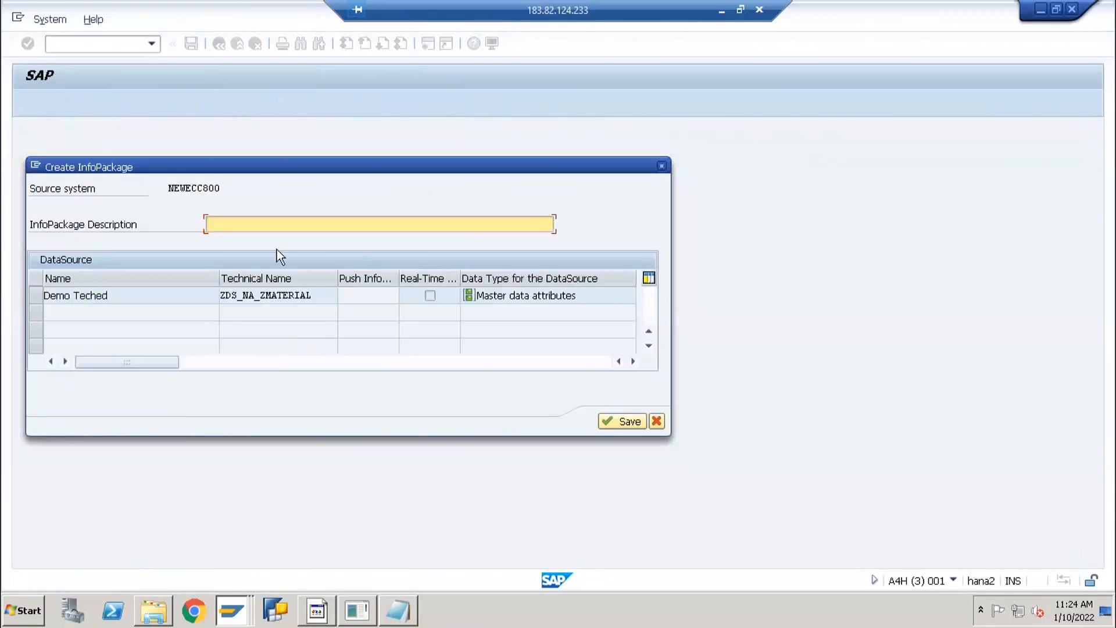
left_click(318, 295)
key("ctrl+c")
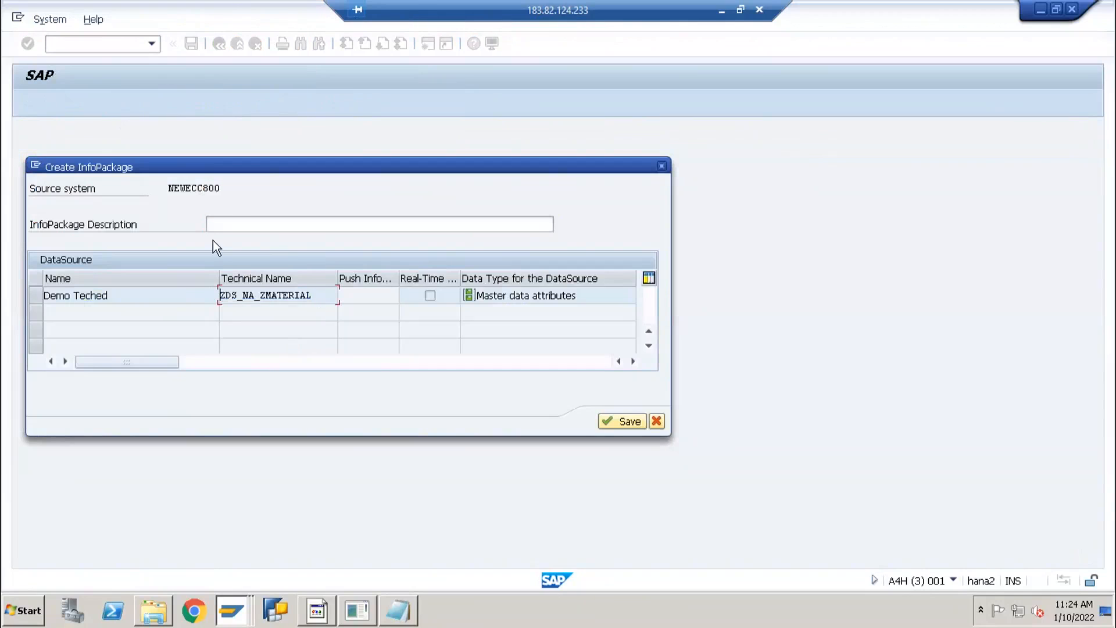
left_click(236, 224)
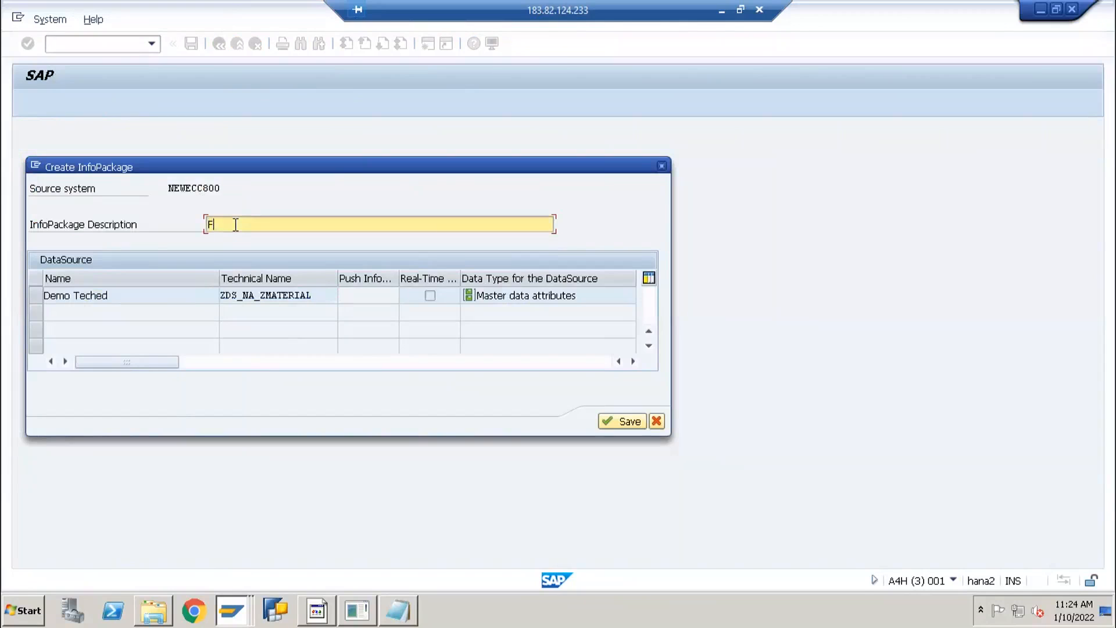
type("F:")
key("ctrl+v")
key("Return")
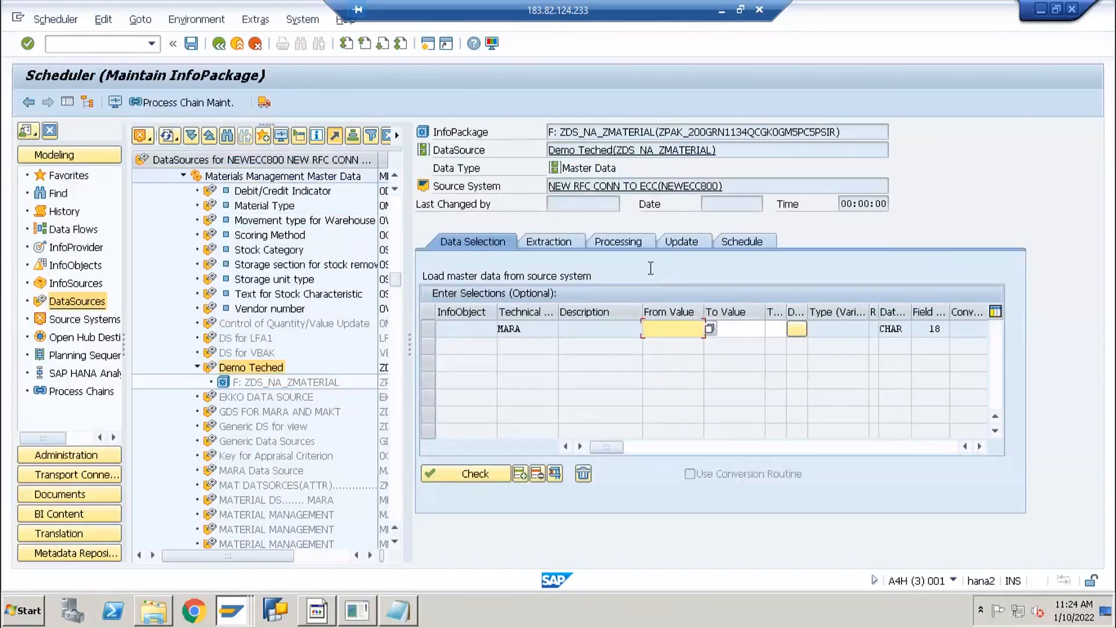
Check the InfoPackage's extraction settings and start its data load immediately.
left_click(559, 242)
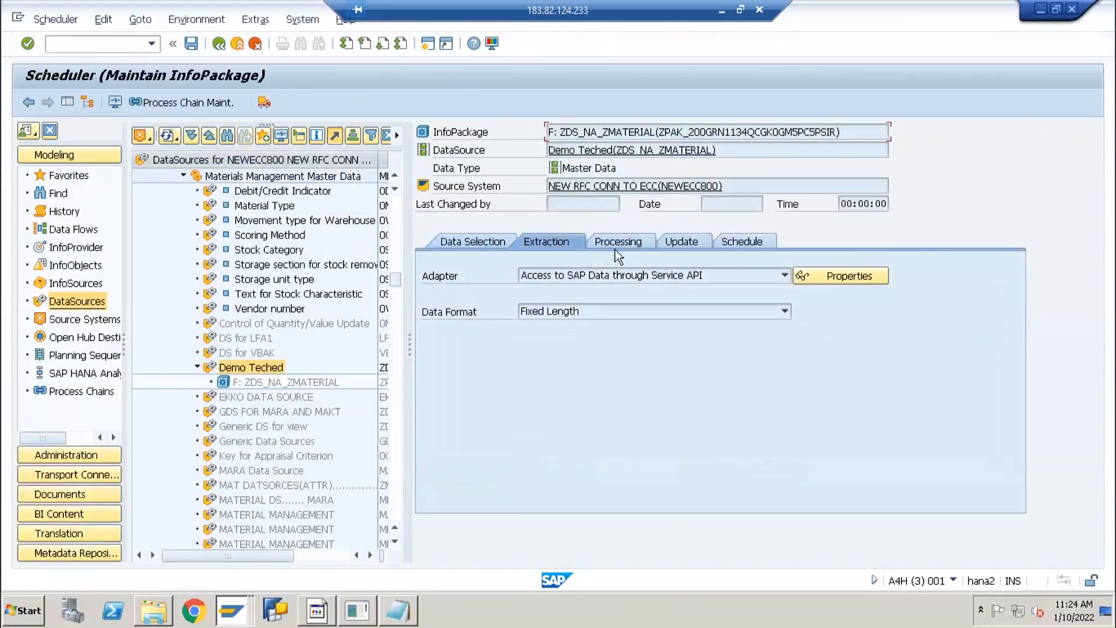
left_click(742, 242)
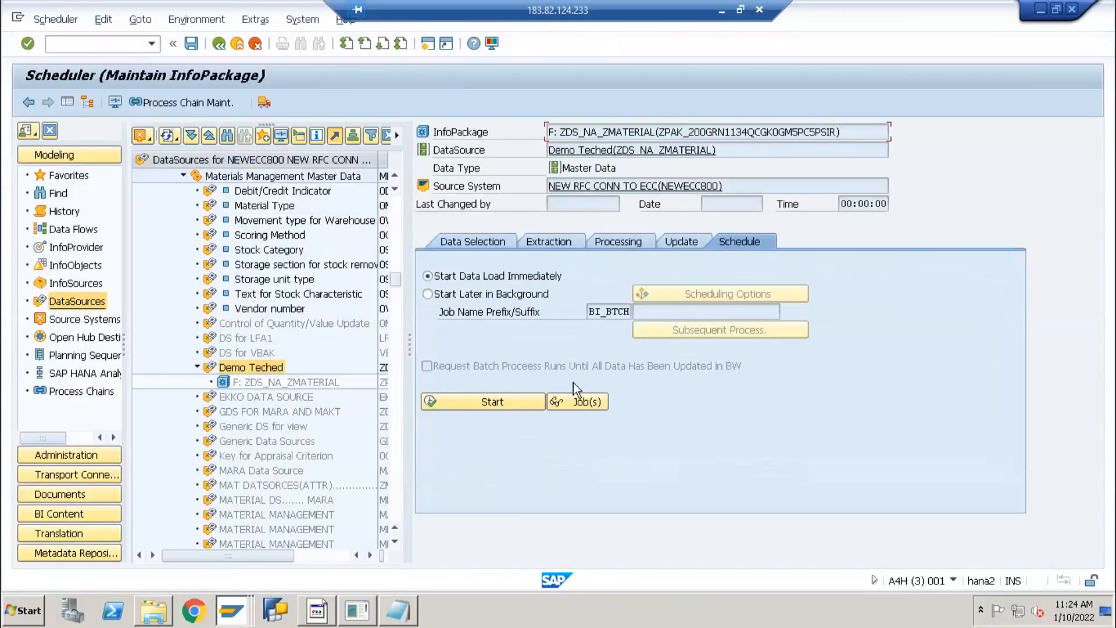
left_click(493, 401)
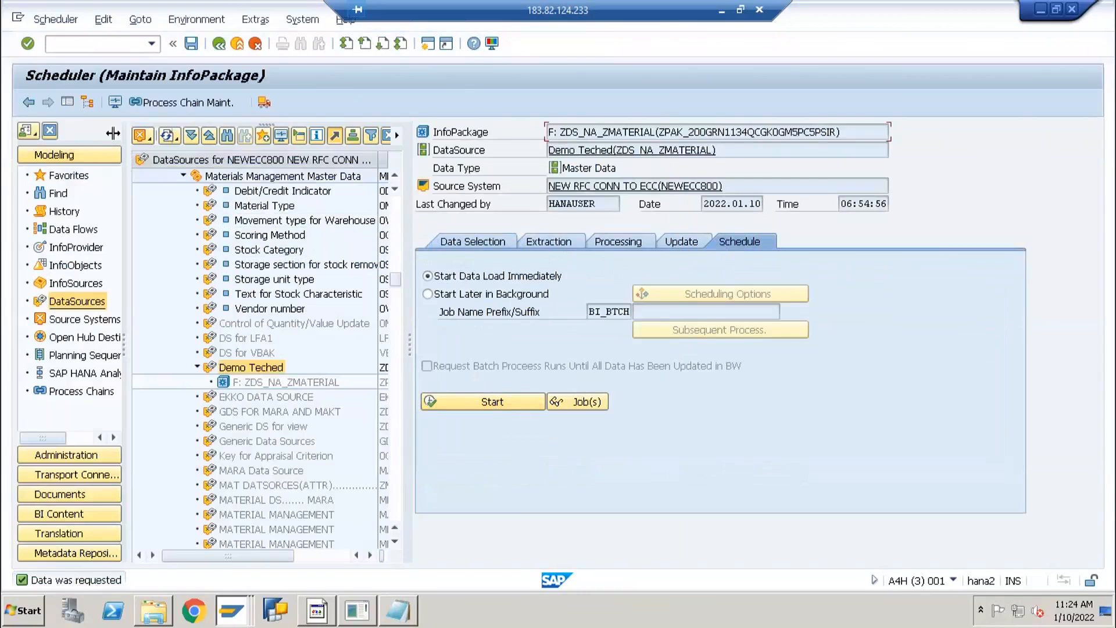
Monitor the InfoPackage's load request, display its PSA records with all statuses, and return to the DataSources tree.
left_click(114, 107)
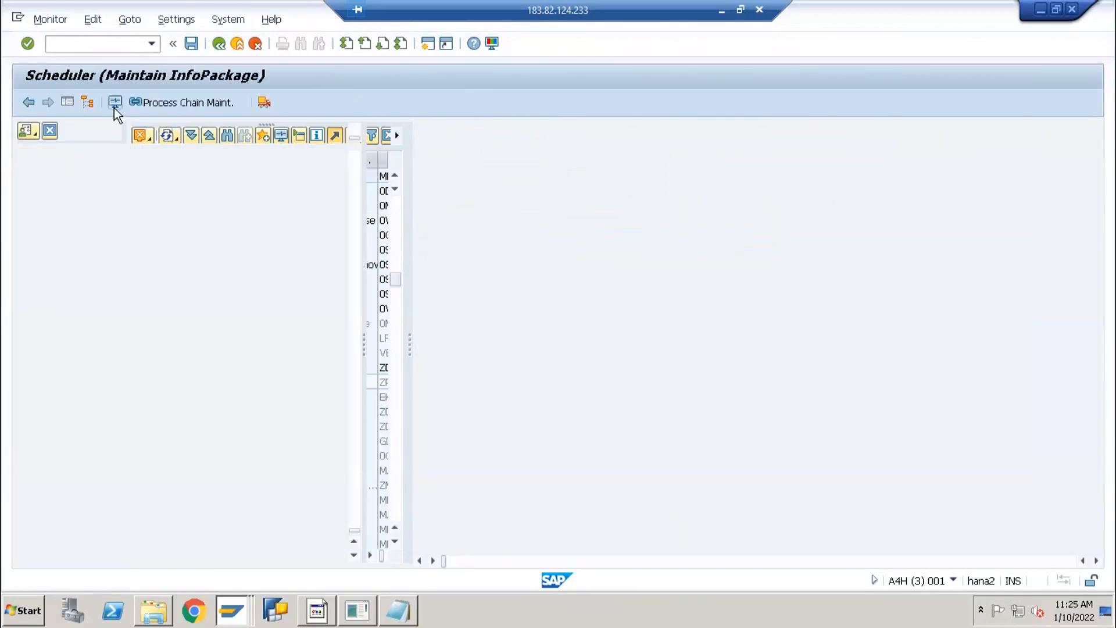
left_click(172, 189)
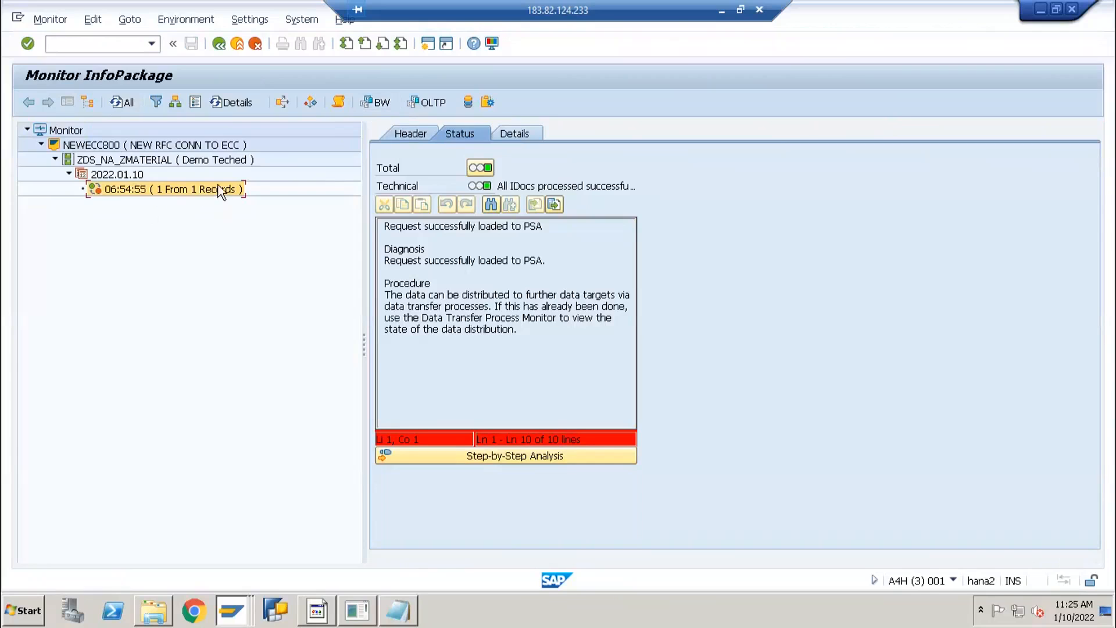
left_click(468, 104)
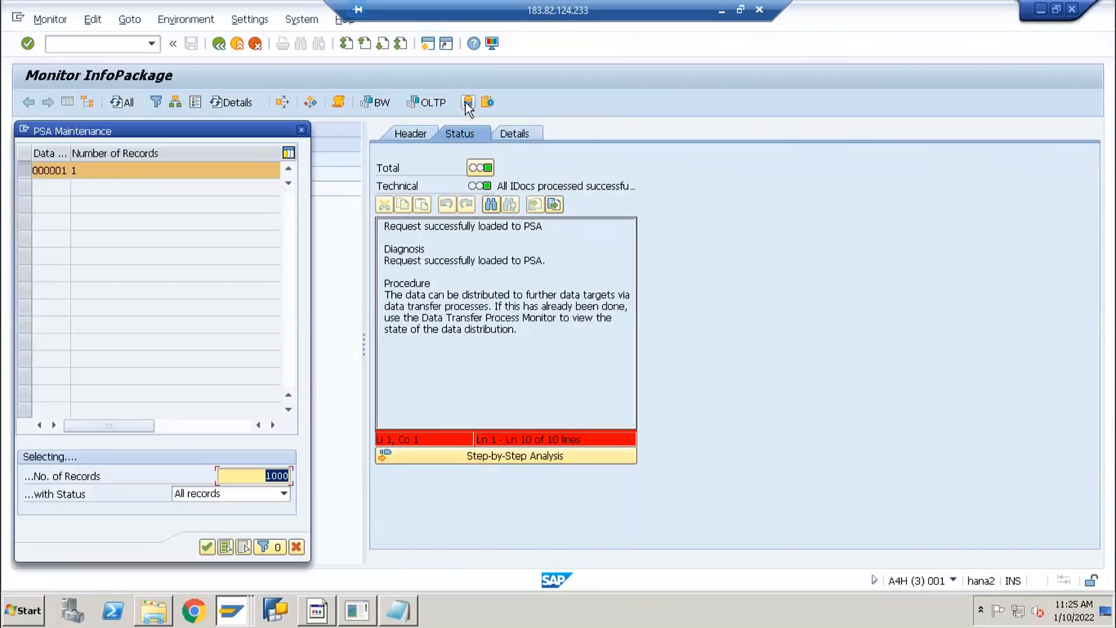
left_click(207, 546)
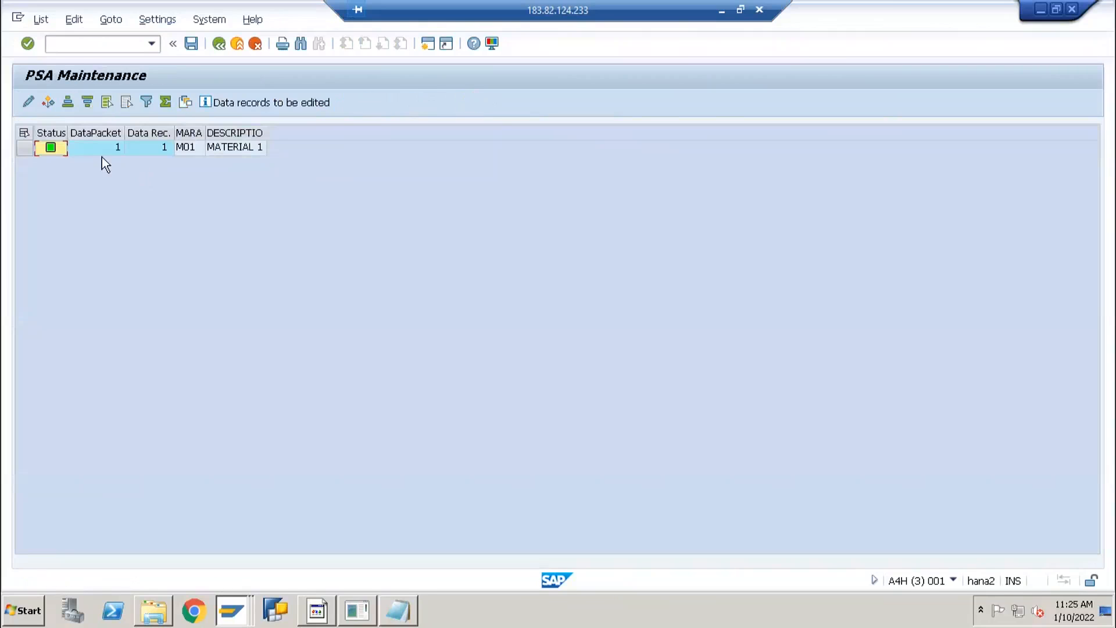
left_click(135, 147)
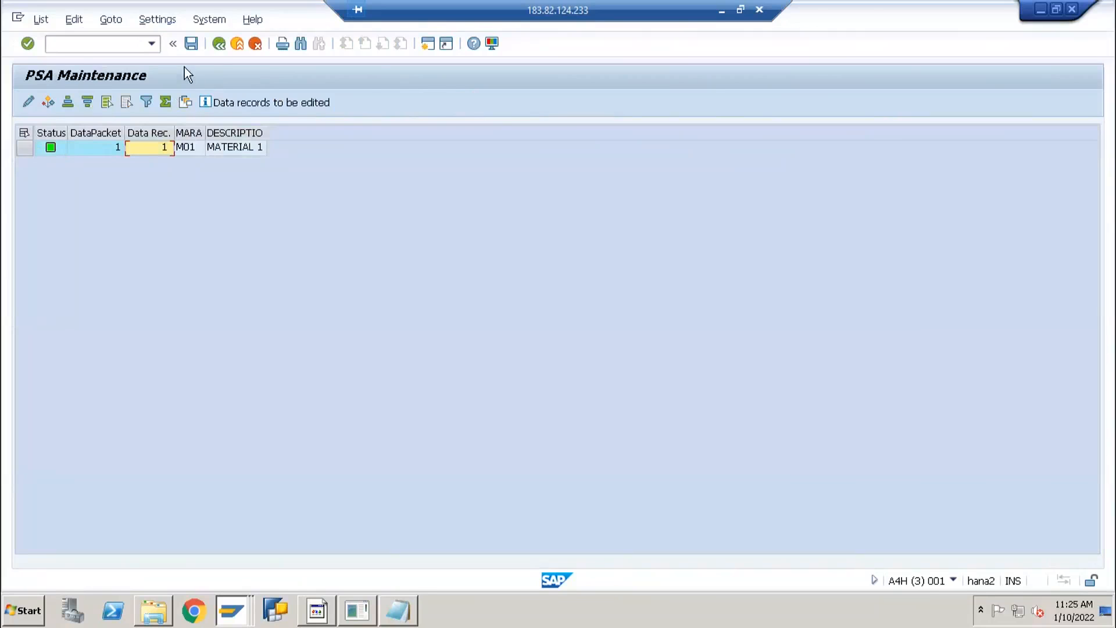
left_click(219, 45)
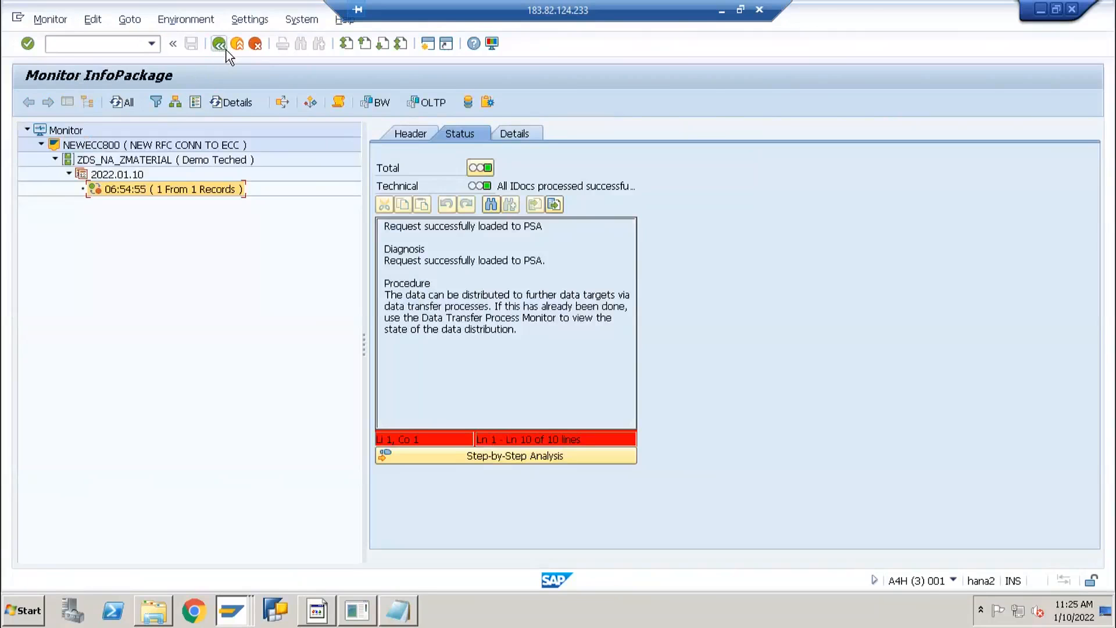
left_click(238, 44)
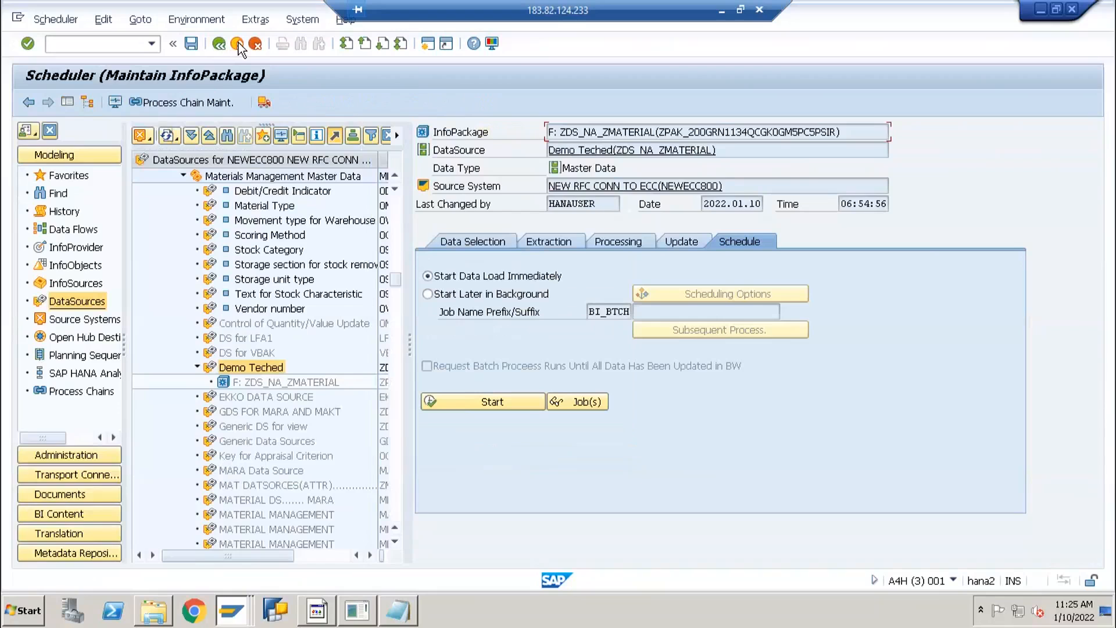
left_click(238, 43)
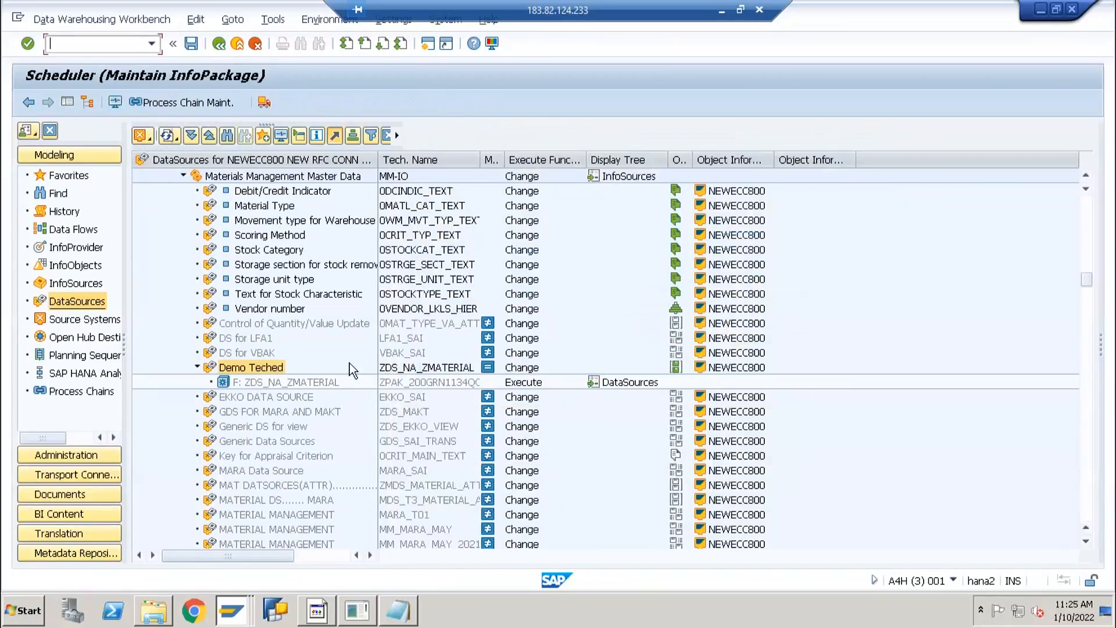
Display the entries of source table ZMARA_DEMO in the open ECC Data Browser session for comparison with the PSA data.
left_click(214, 370)
left_click(232, 611)
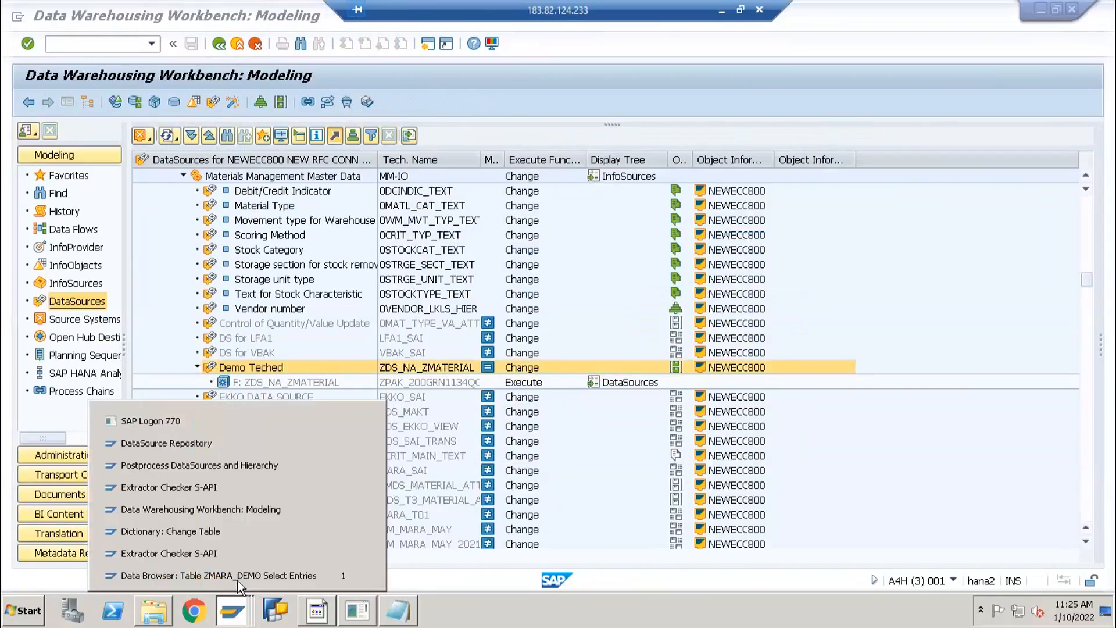
left_click(195, 575)
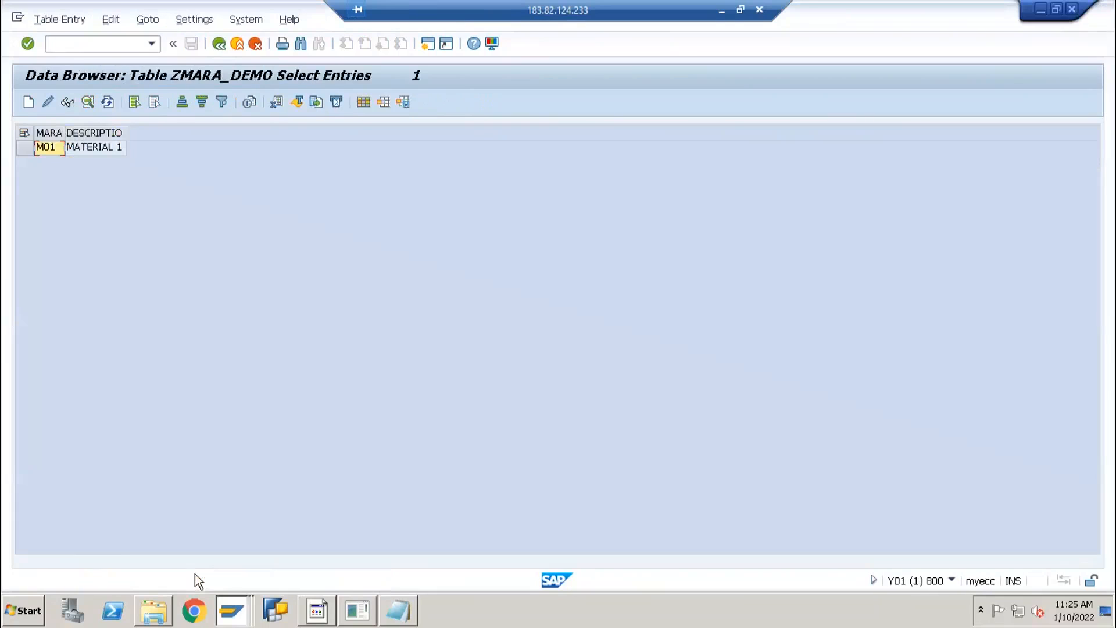
Switch to the Excel notes and review the transaction codes RSA5, RSA6, RSA3, RSDS and RSA2 in column E.
left_click(237, 610)
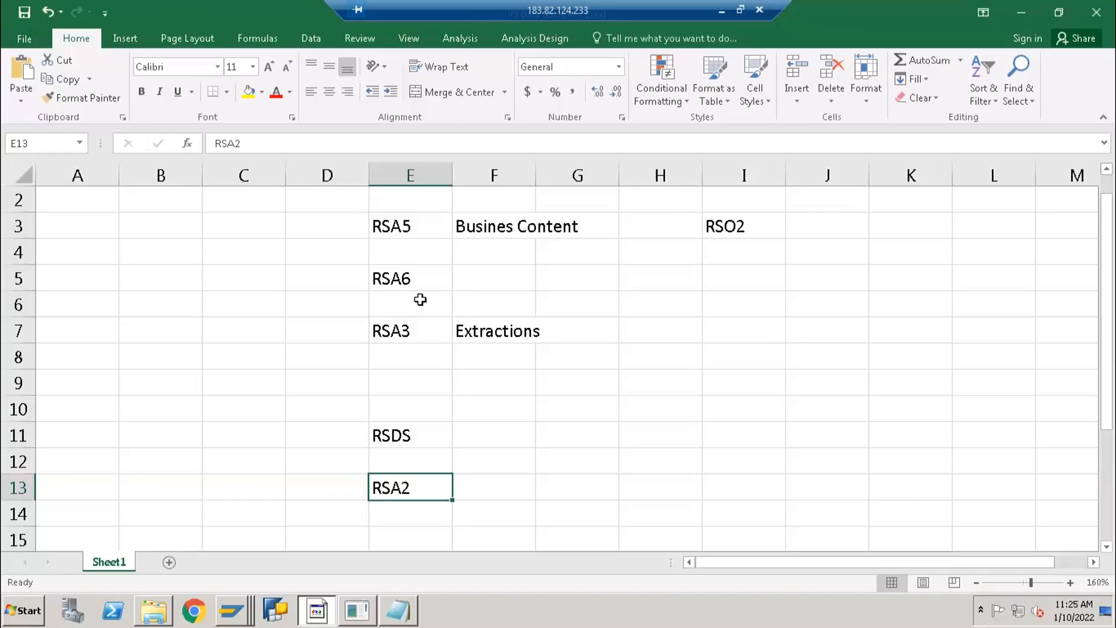
left_click(434, 227)
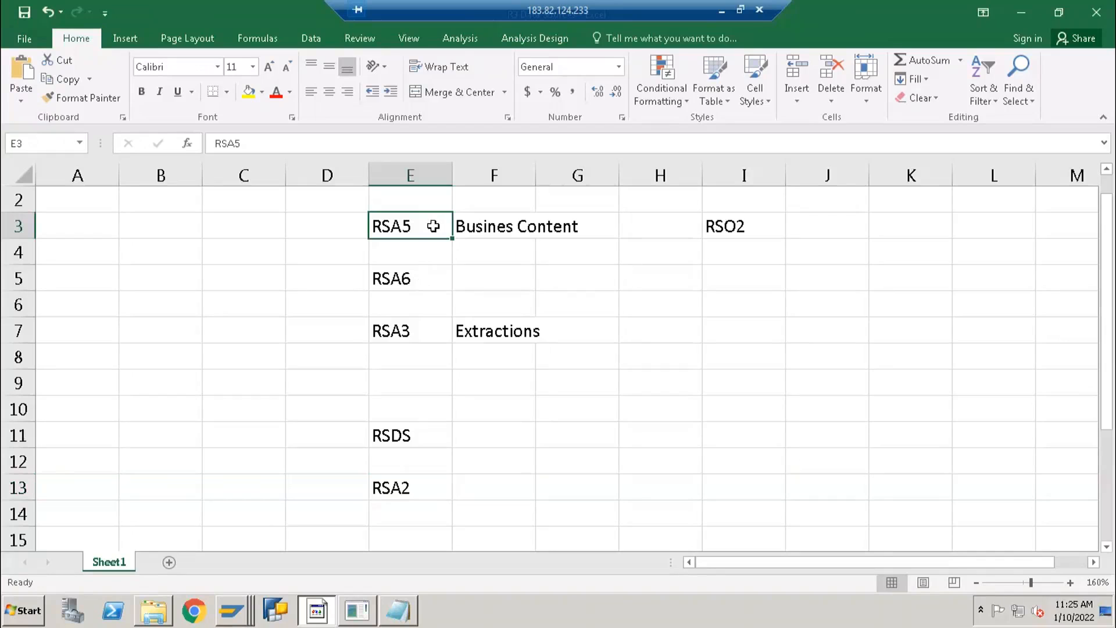
left_click(414, 280)
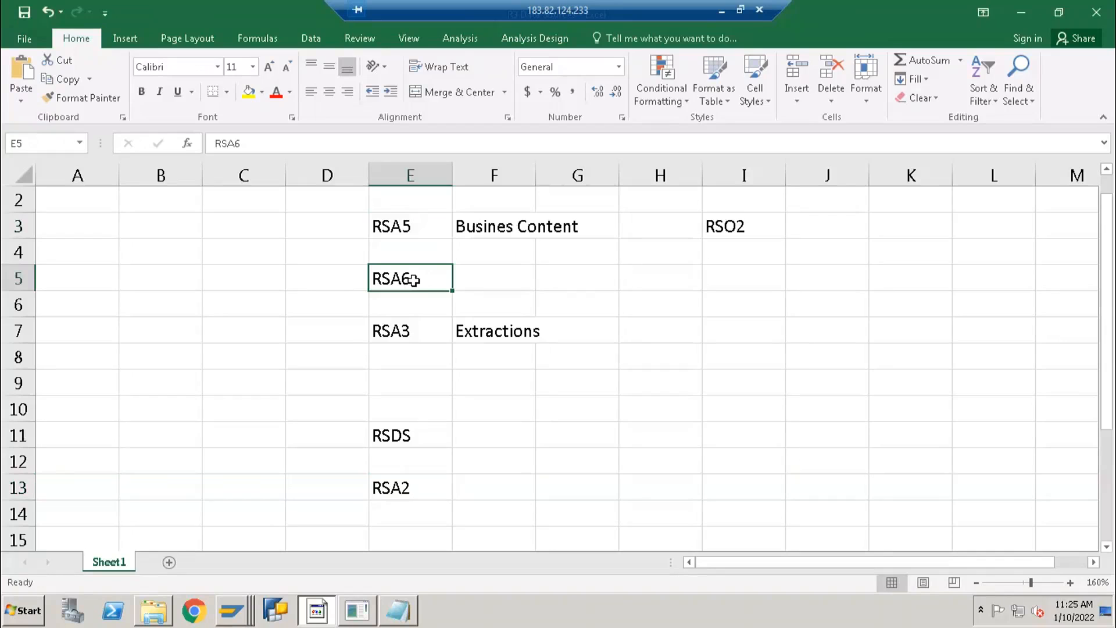
left_click(404, 336)
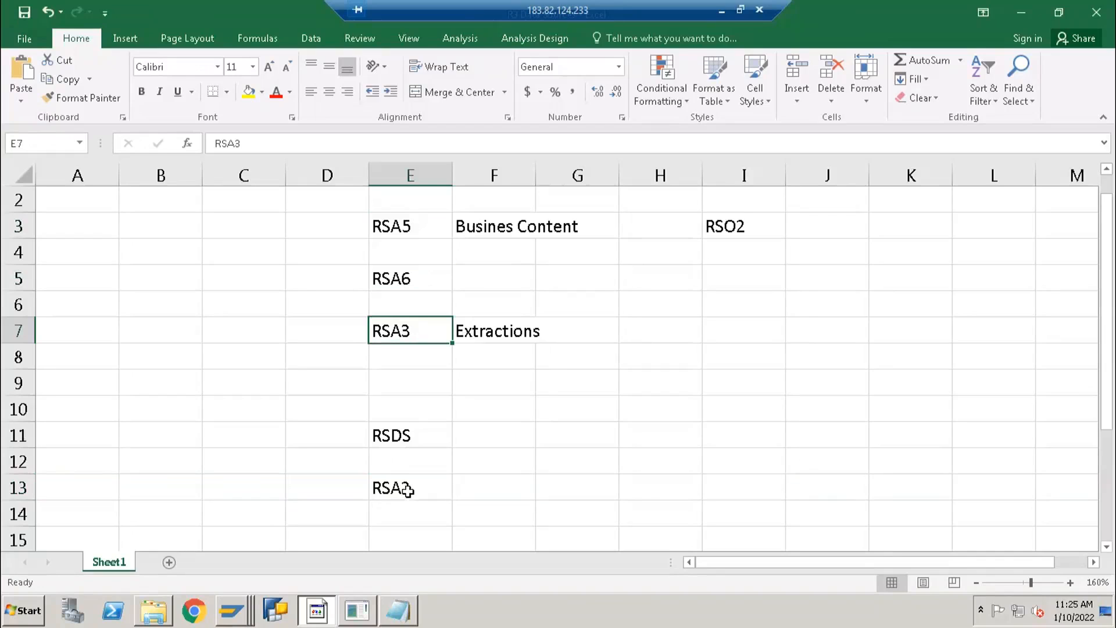
left_click(408, 438)
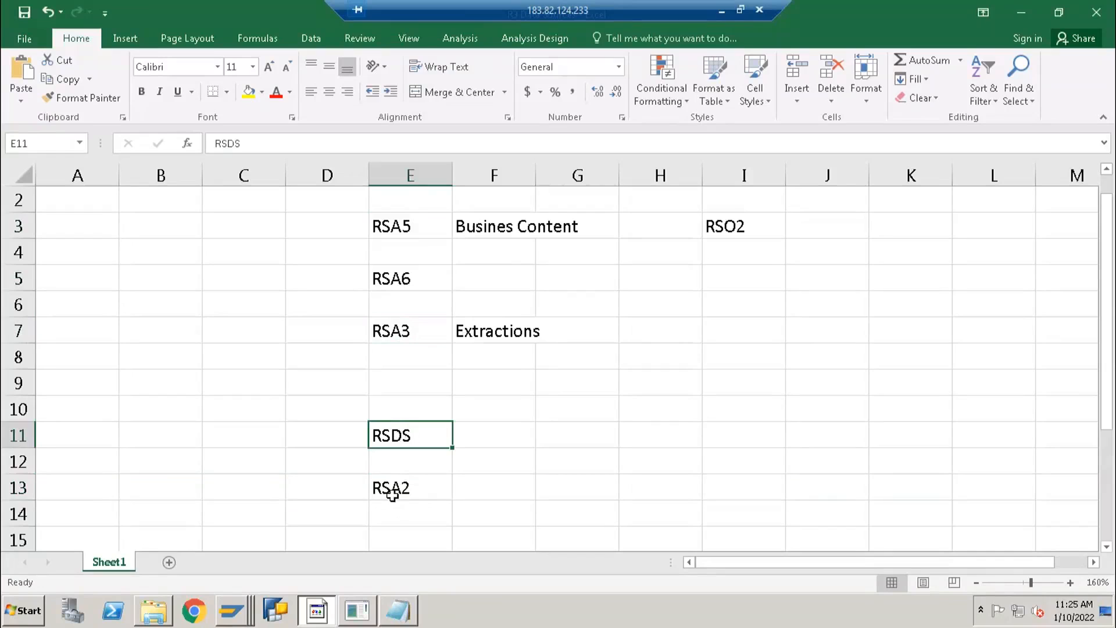
left_click(405, 488)
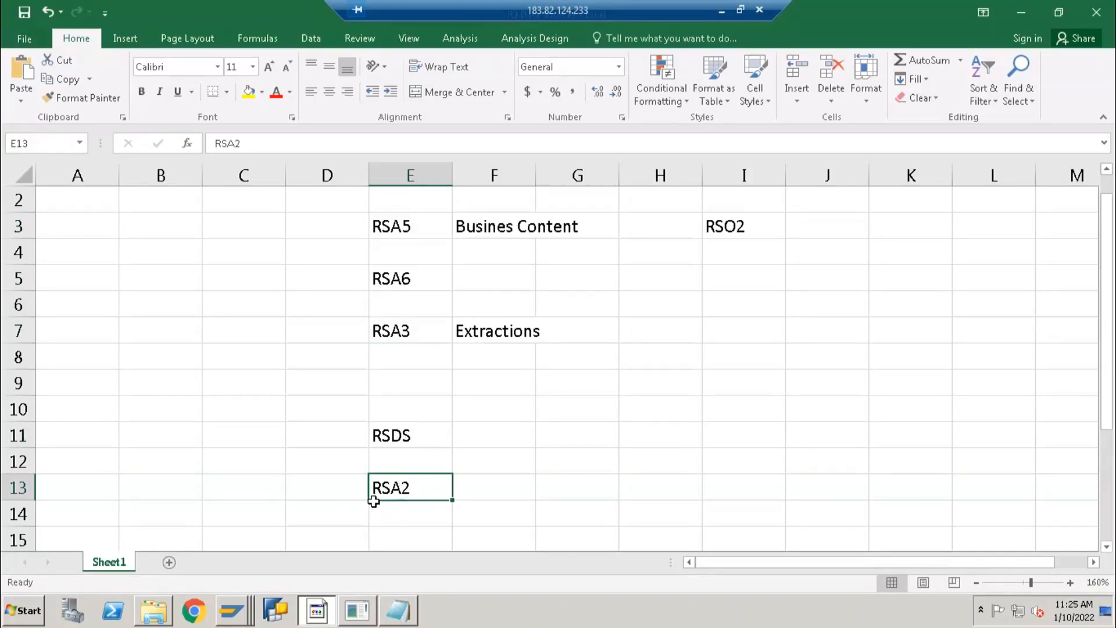
Enter the load type "Full" in cell B4 of the notes sheet.
left_click(192, 245)
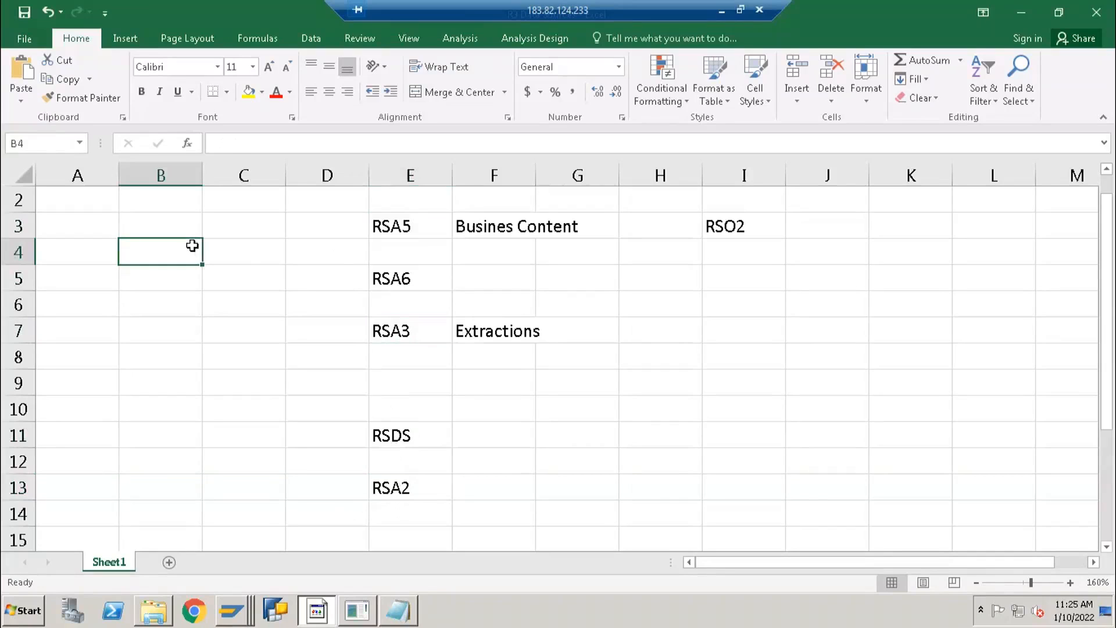
type("Full")
key("Return")
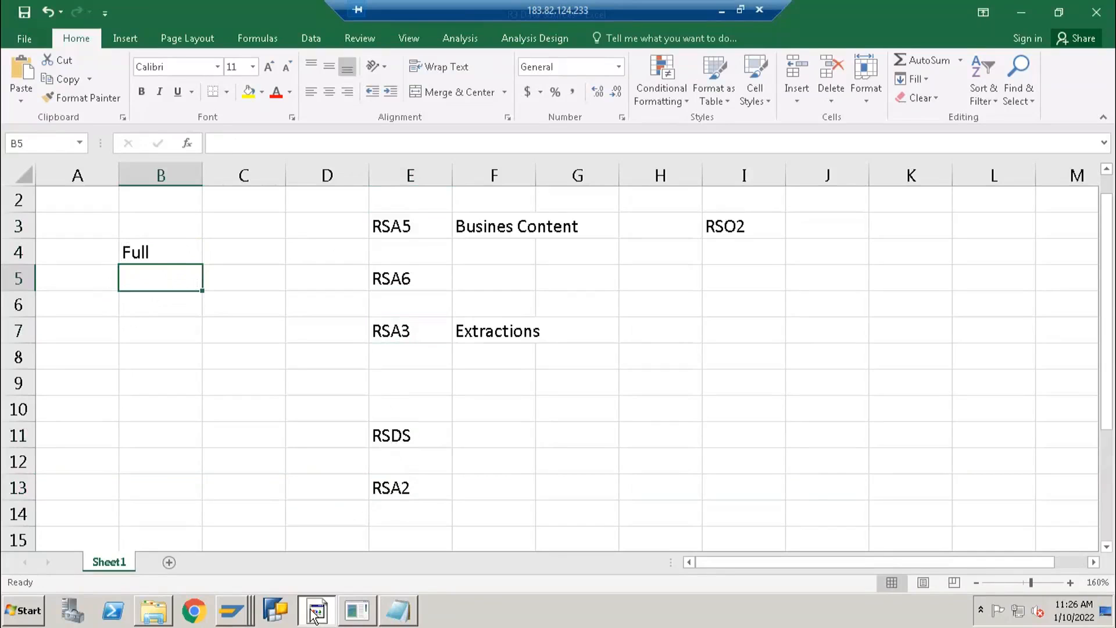
left_click(246, 617)
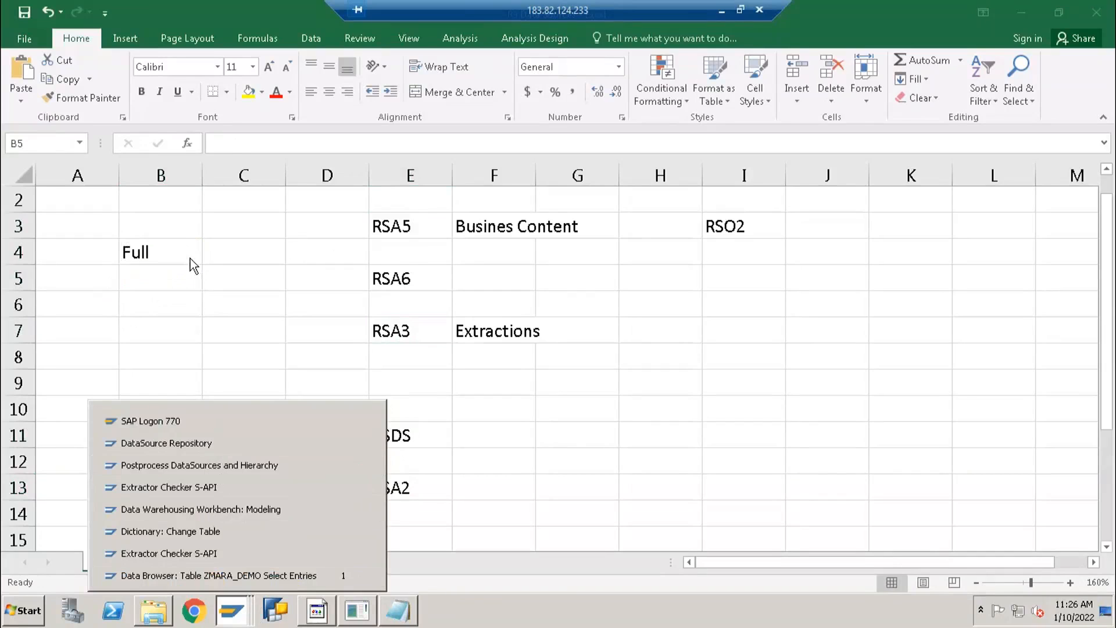
left_click(183, 281)
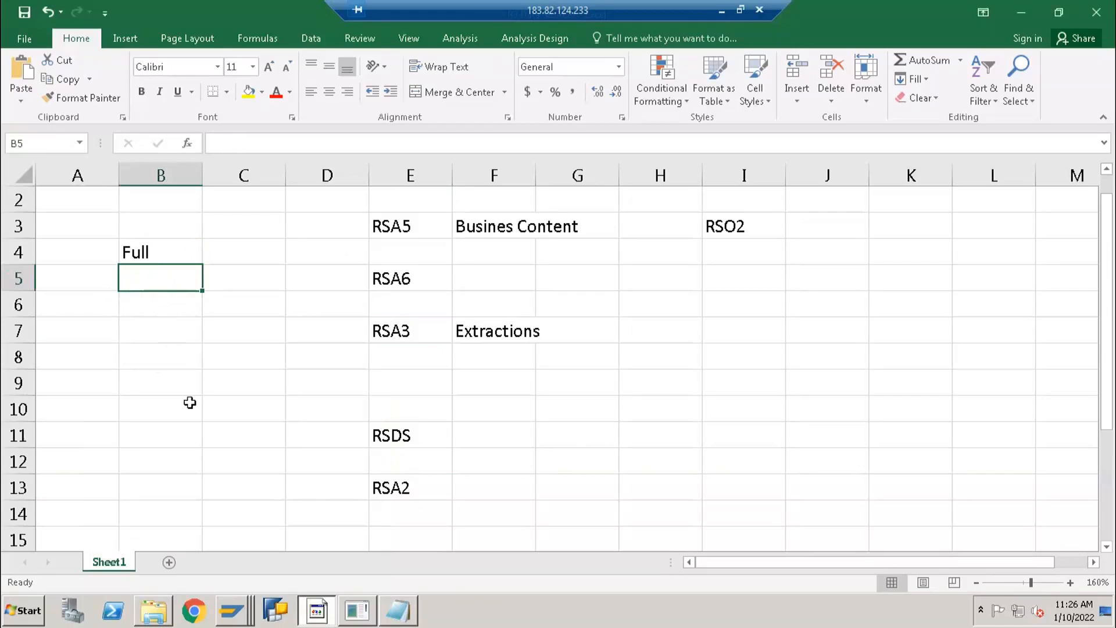
right_click(231, 611)
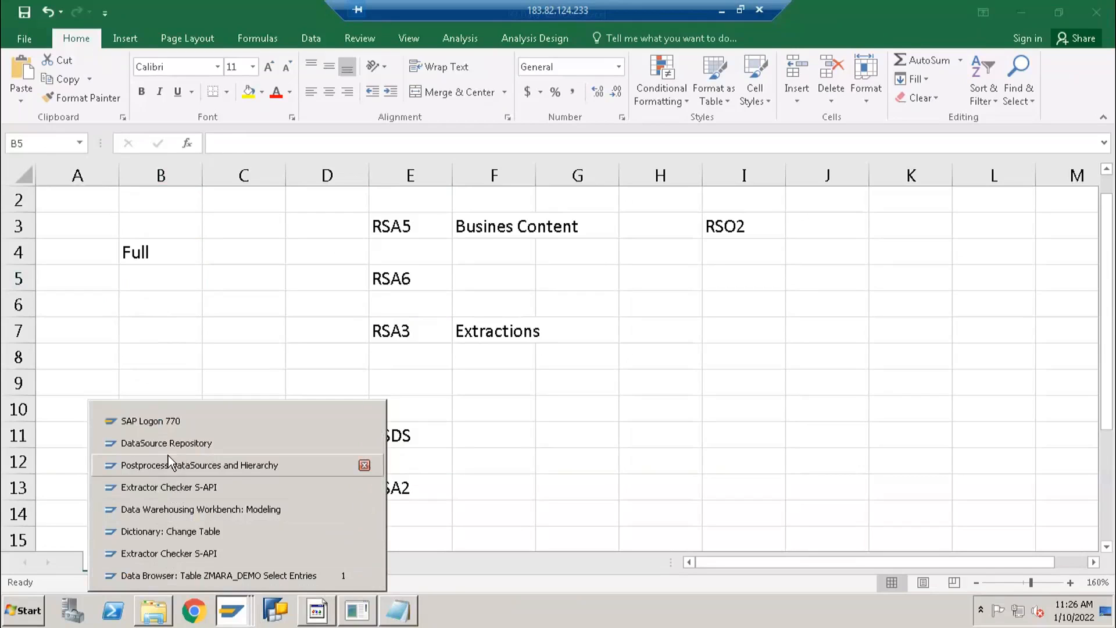
left_click(166, 278)
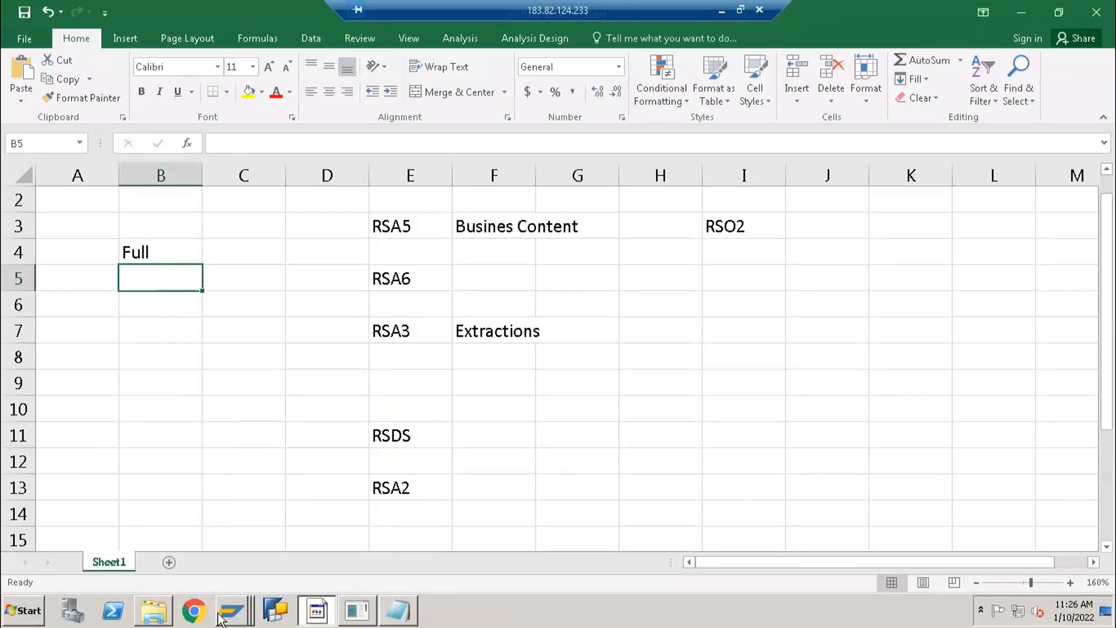
Close the open sessions for Postprocess DataSources and Hierarchy, both Extractor Checker S-API windows, and Dictionary: Change Table.
right_click(232, 624)
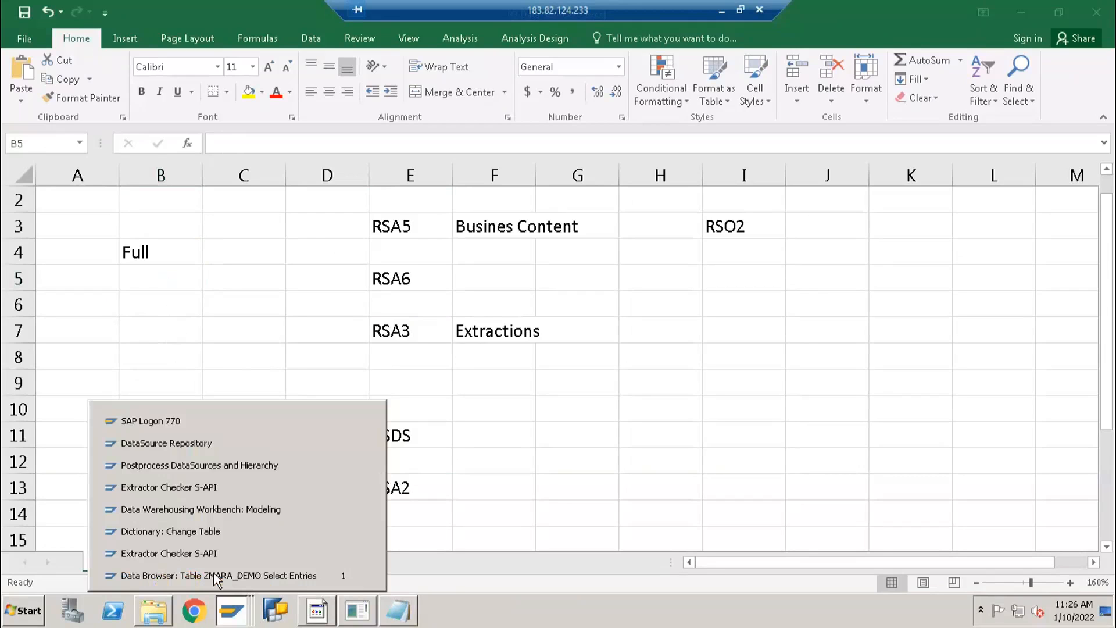
left_click(210, 439)
left_click(96, 41)
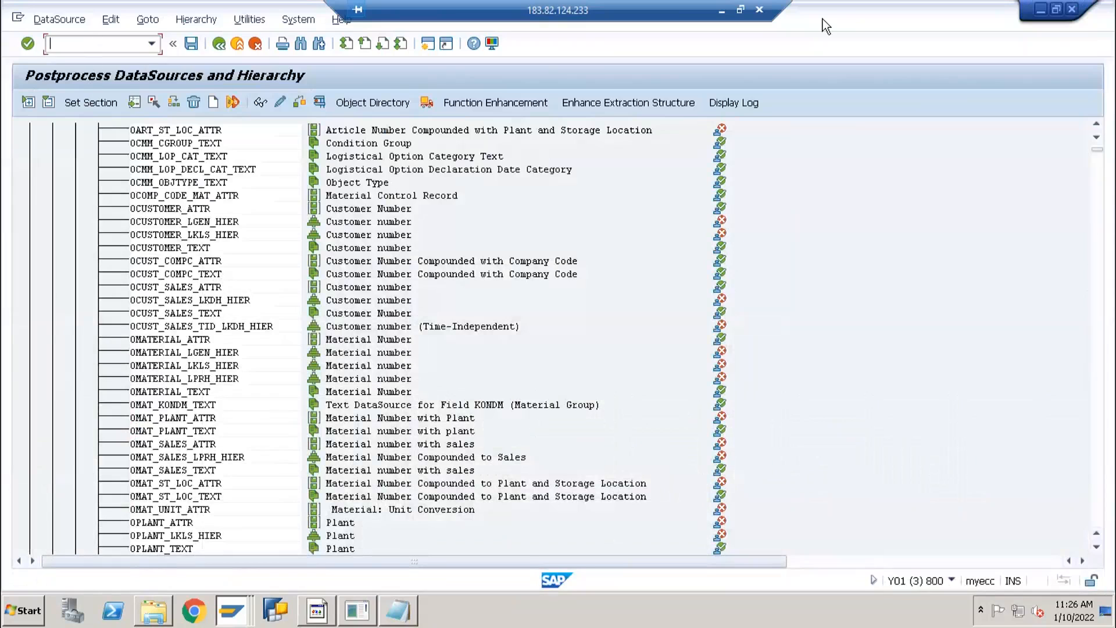
left_click(1073, 10)
right_click(243, 610)
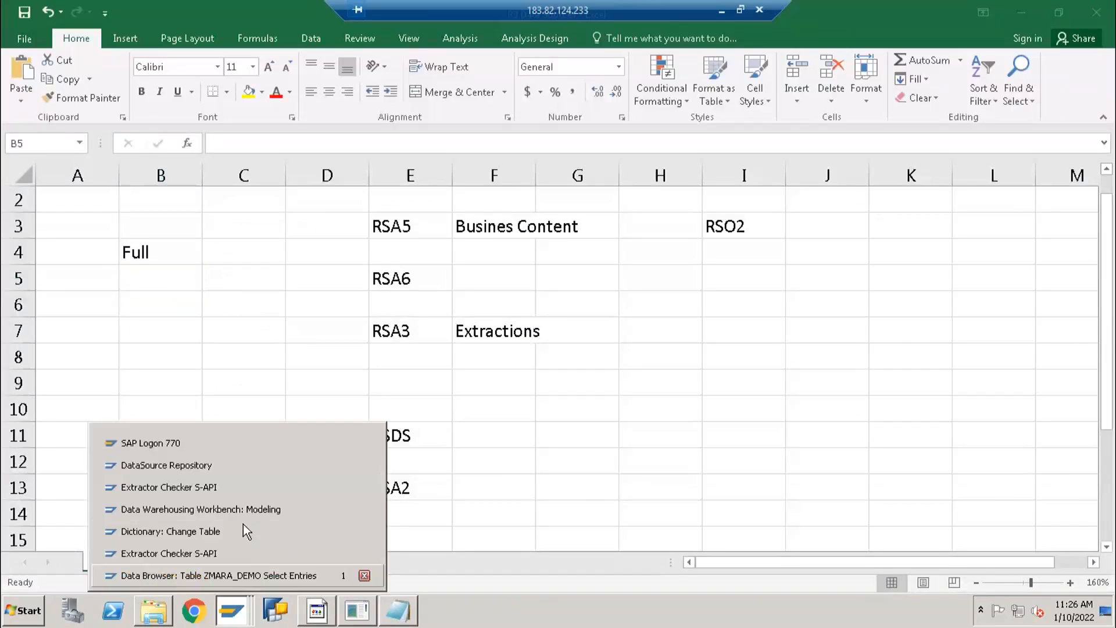
left_click(364, 486)
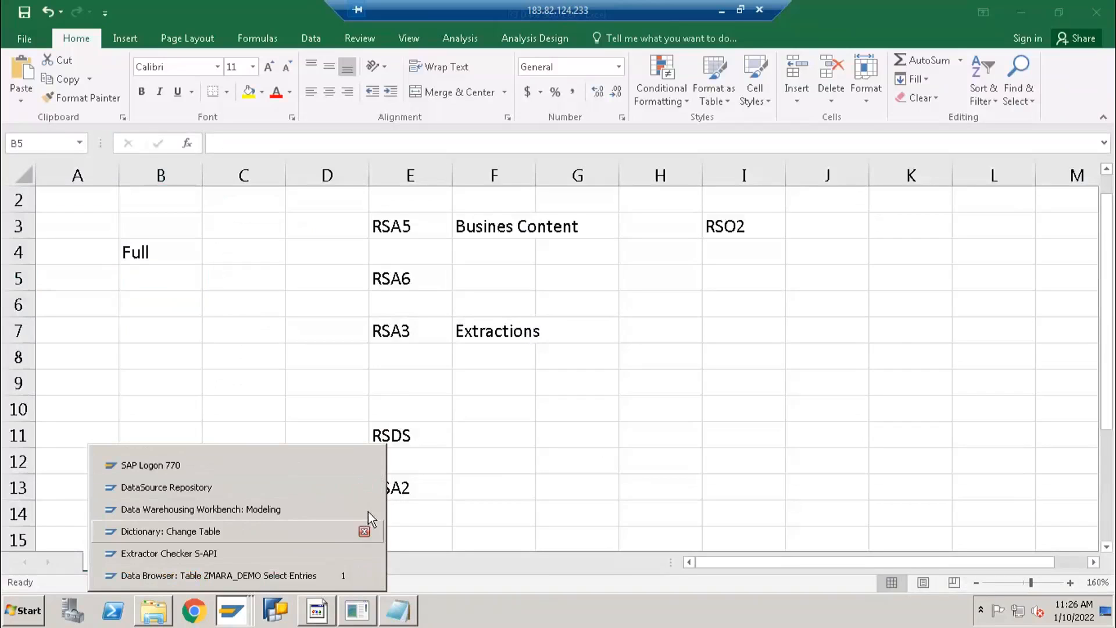
left_click(364, 531)
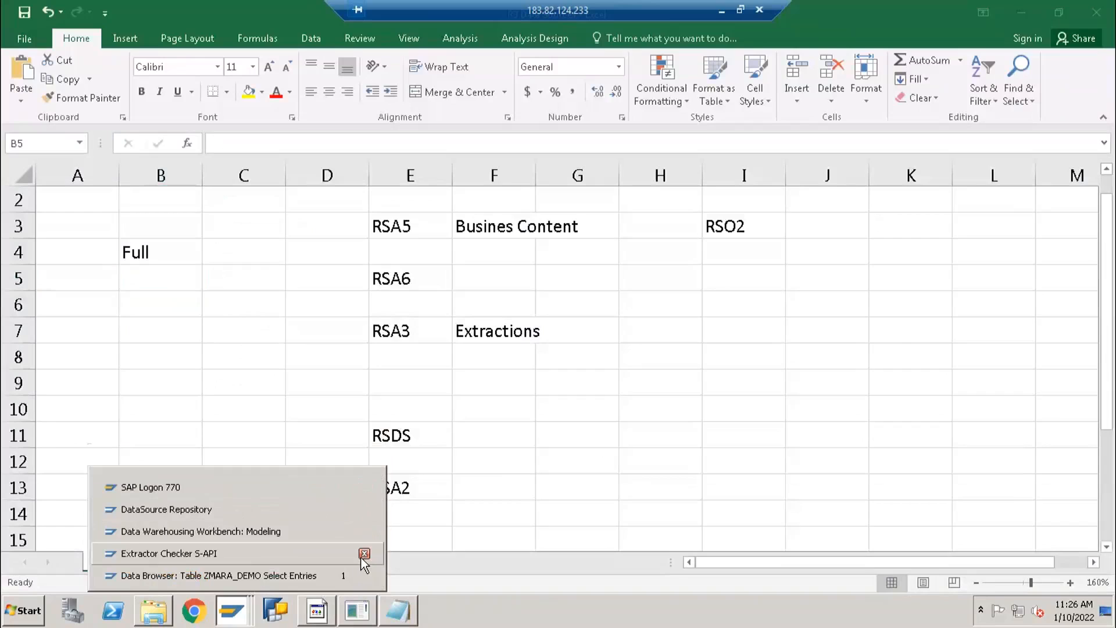
left_click(364, 553)
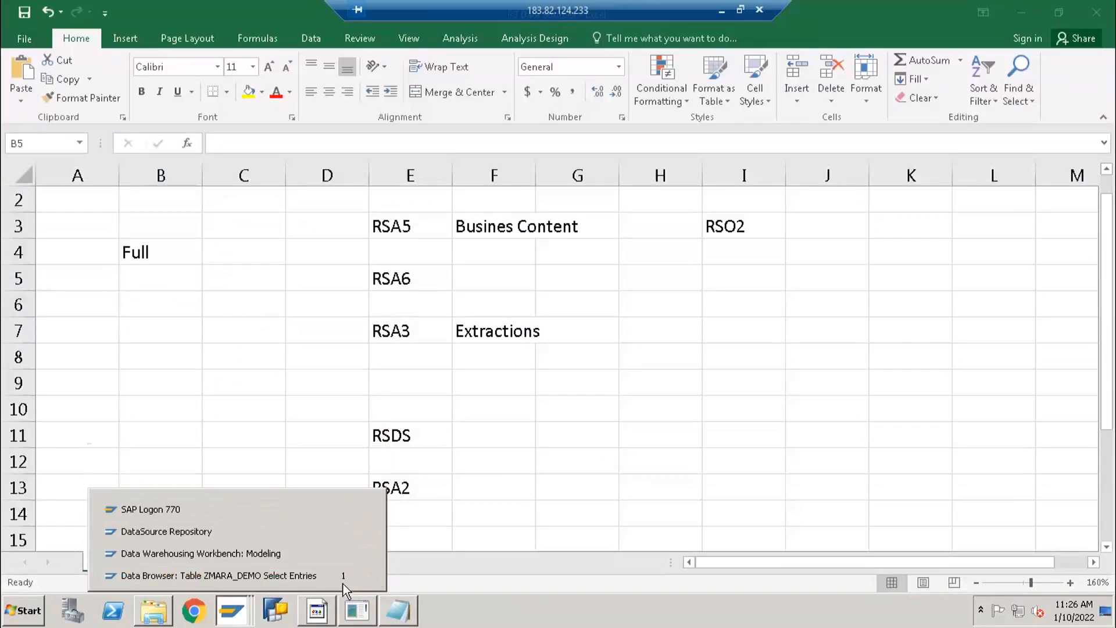
Decline the log-off, return the ZMARA_DEMO Data Browser session to SAP Easy Access, and close the DataSource Repository session.
left_click(311, 576)
left_click(234, 297)
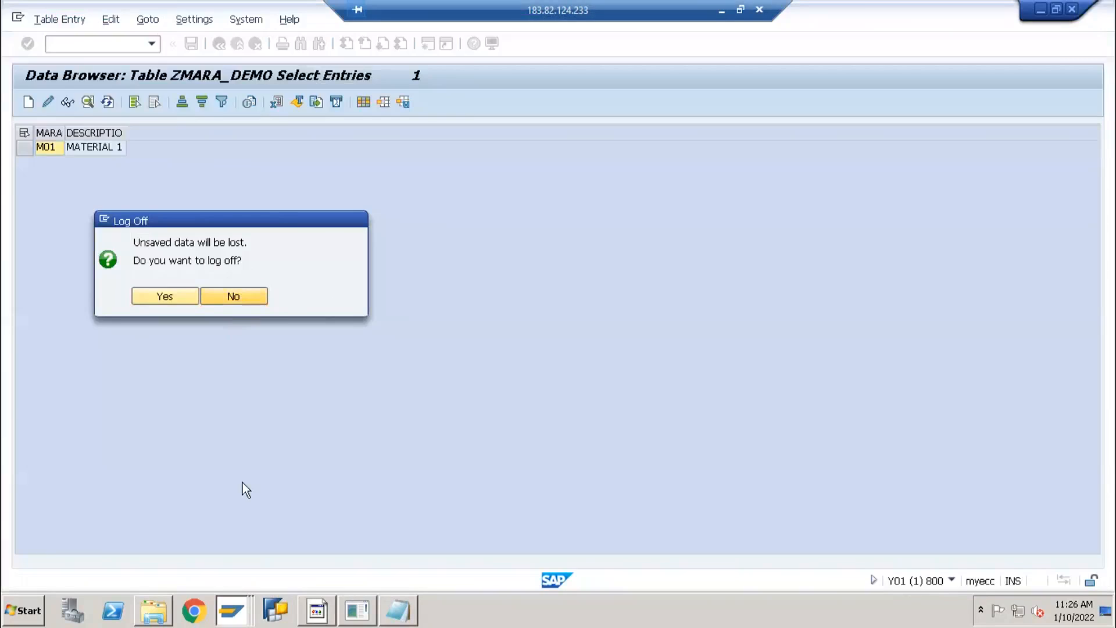
left_click(236, 43)
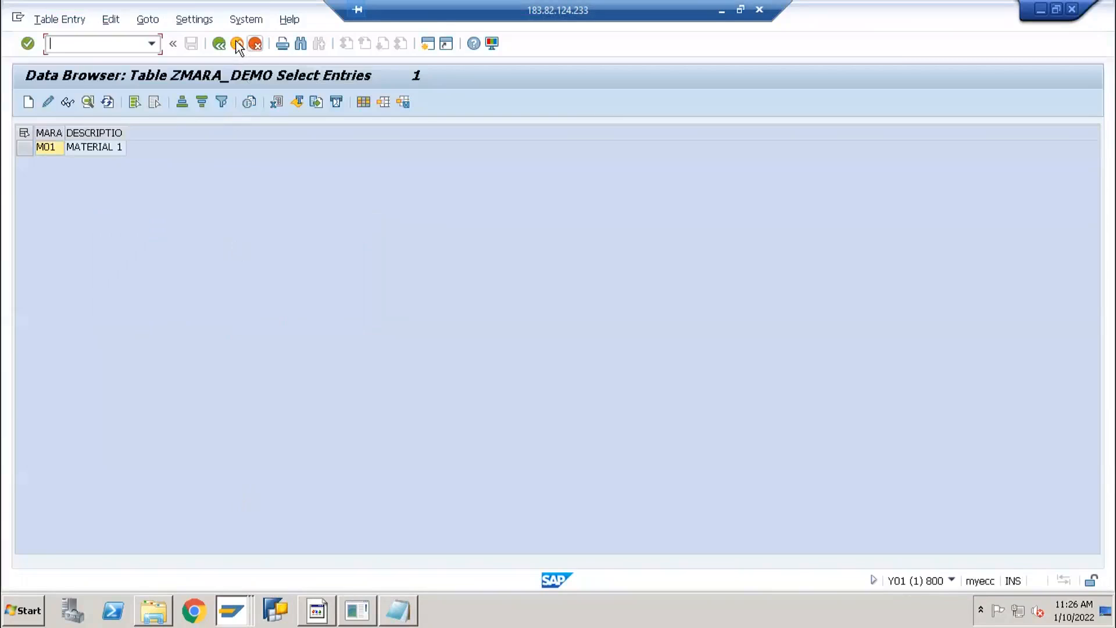
left_click(236, 44)
left_click(236, 43)
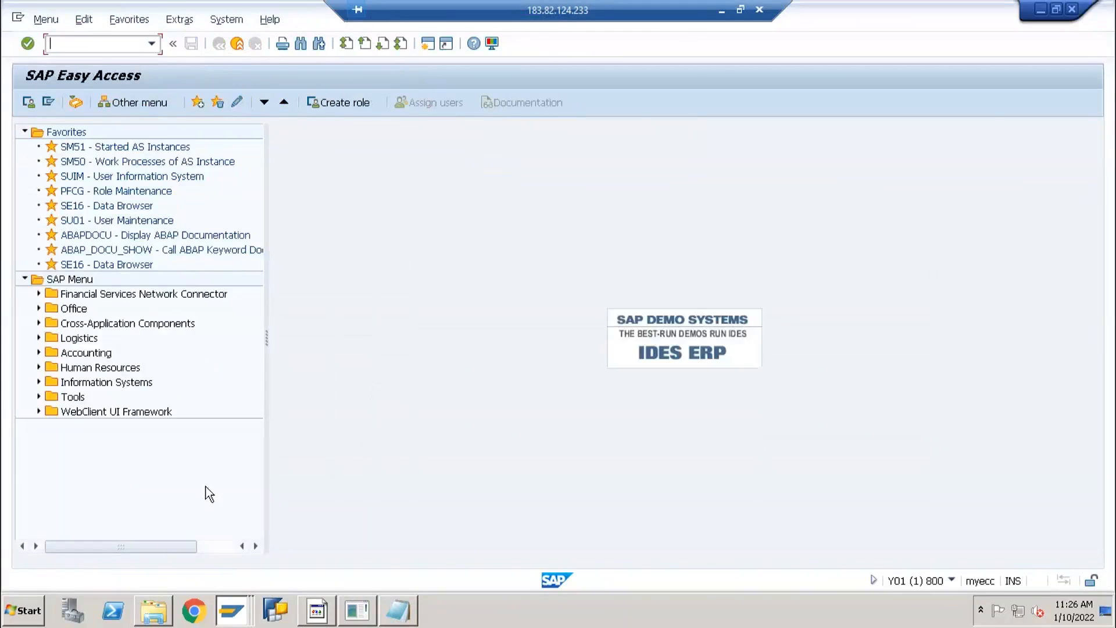
left_click(234, 608)
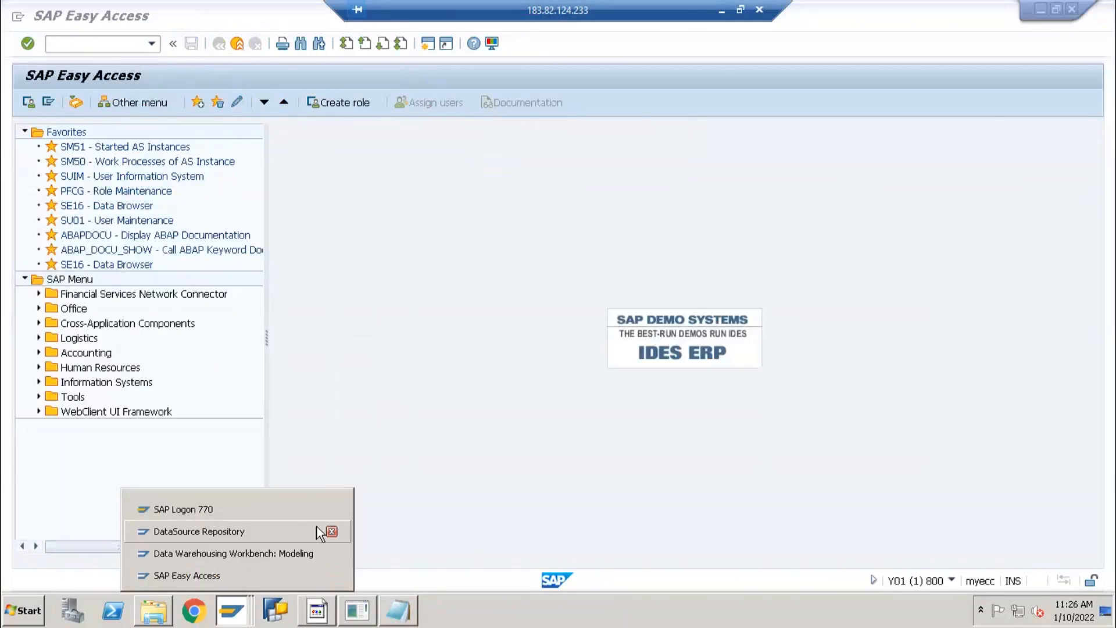
left_click(330, 531)
left_click(243, 575)
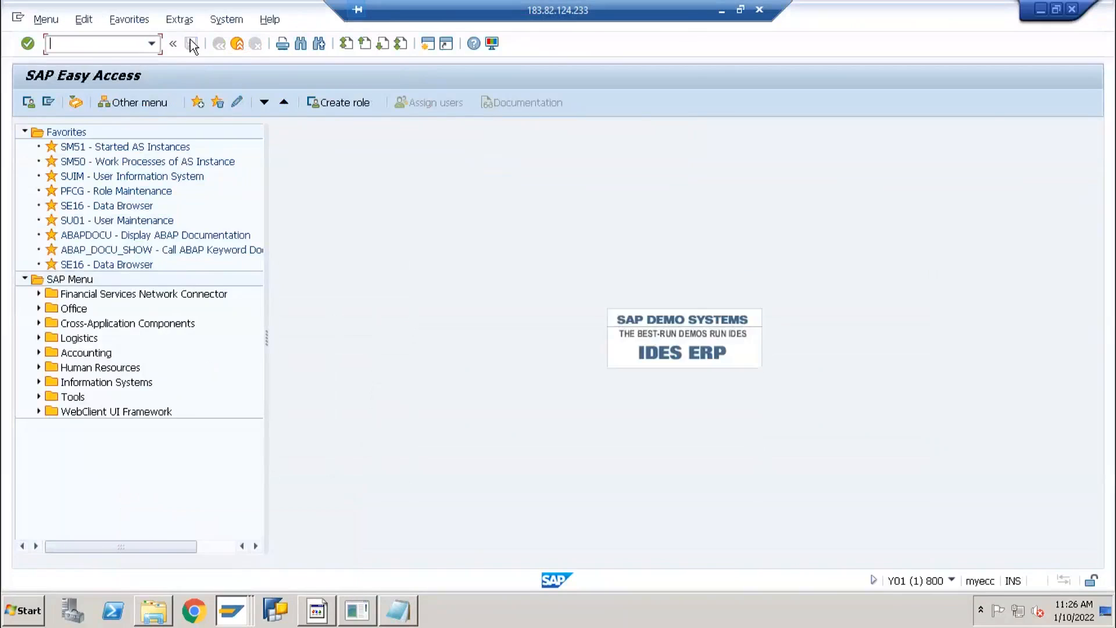
Open transaction RSA5 for Business Content DataSources, expand the tree, and search it for "2lis".
type("rsa")
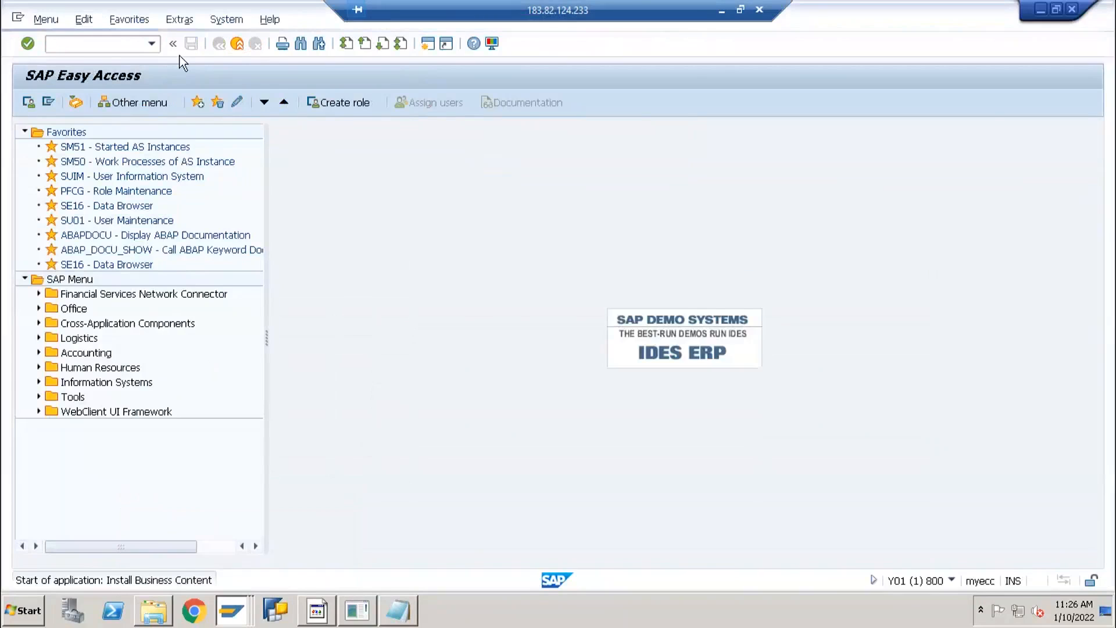
left_click(49, 104)
left_click(306, 46)
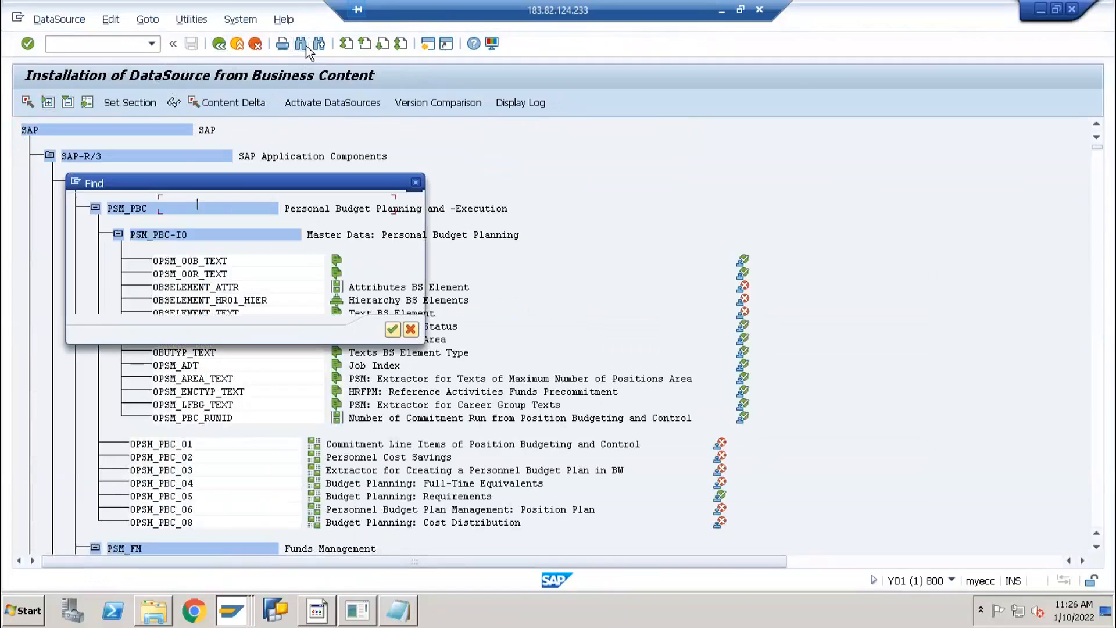
type("2lis")
key("Return")
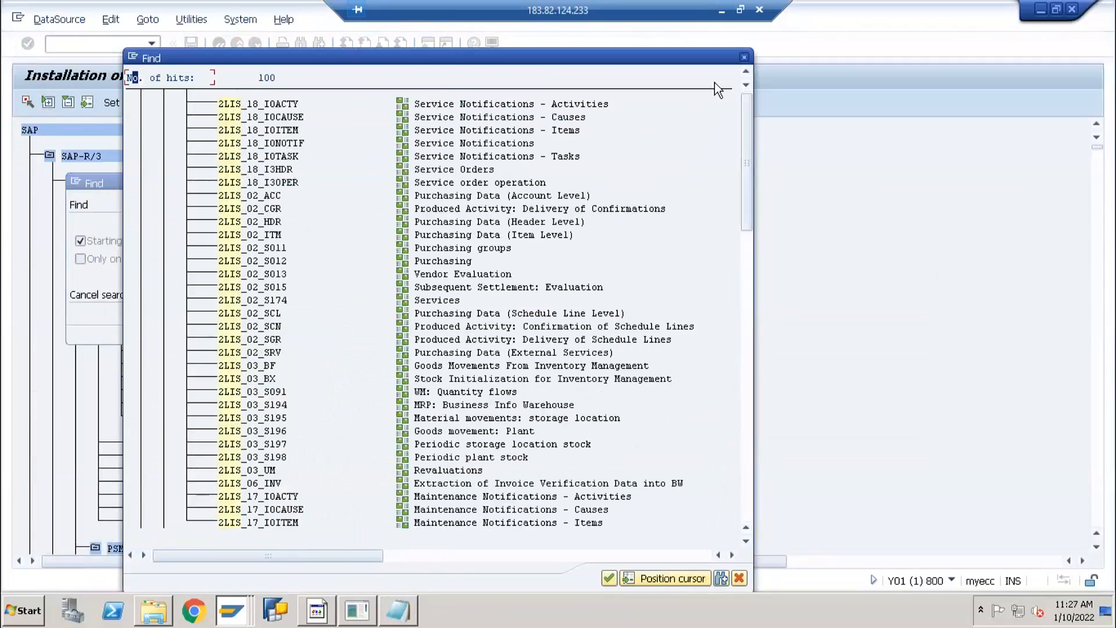
left_click(744, 58)
left_click(417, 183)
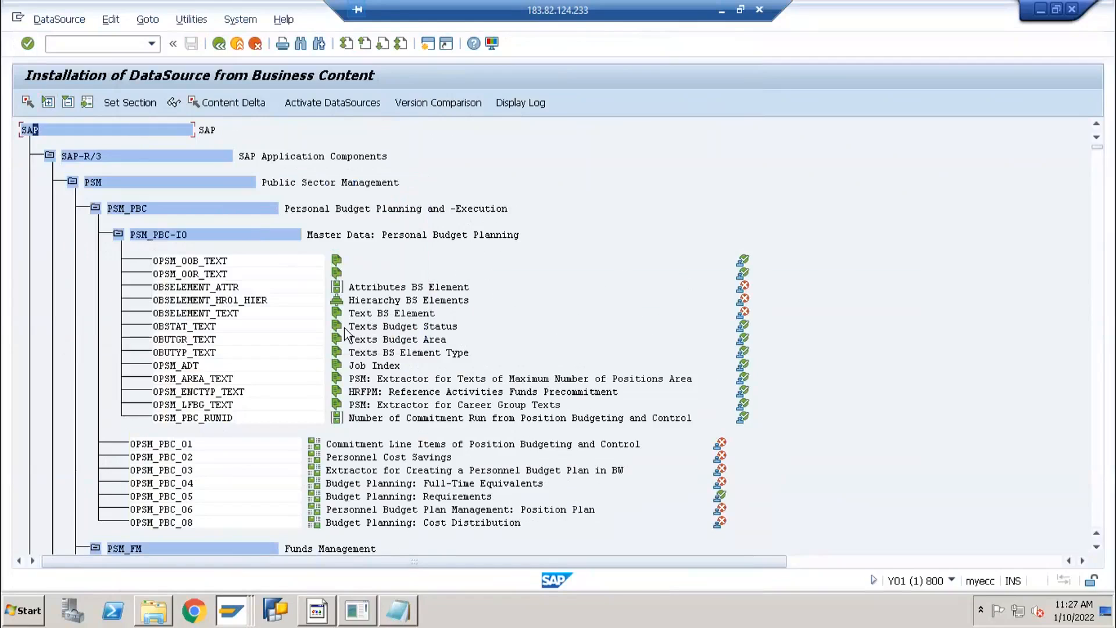
Open the LO Data Extraction Customizing Cockpit with transaction LBWE in the same session.
left_click(102, 44)
type("/nlbwe")
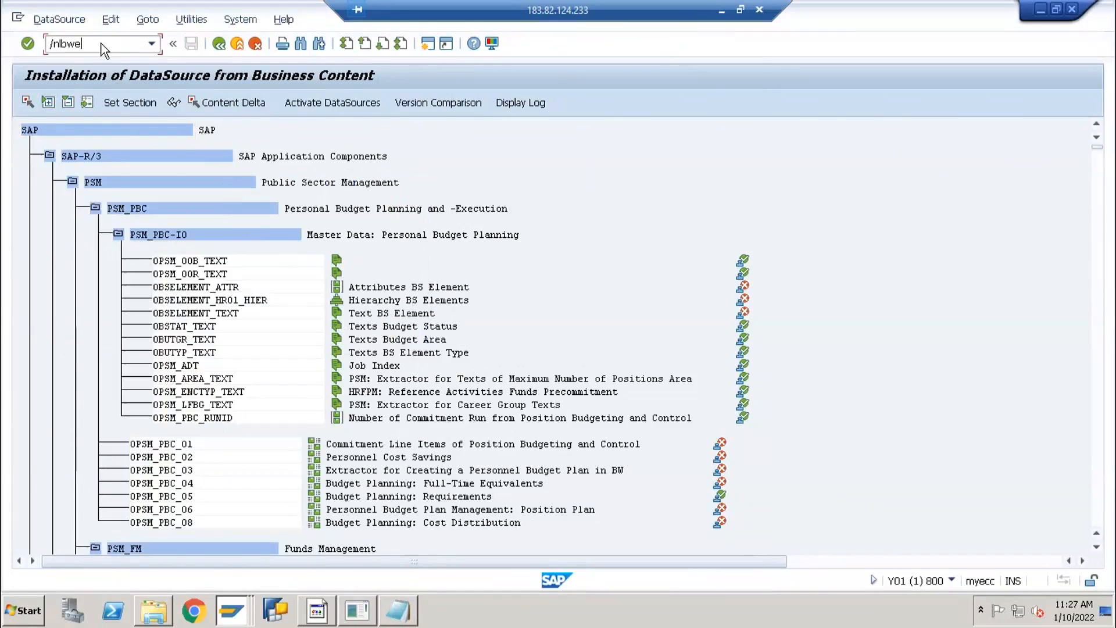
key("Return")
Enter "LBWE" in cell E16 of the Excel notes, and switch back to the LO cockpit's logistics applications.
left_click(314, 621)
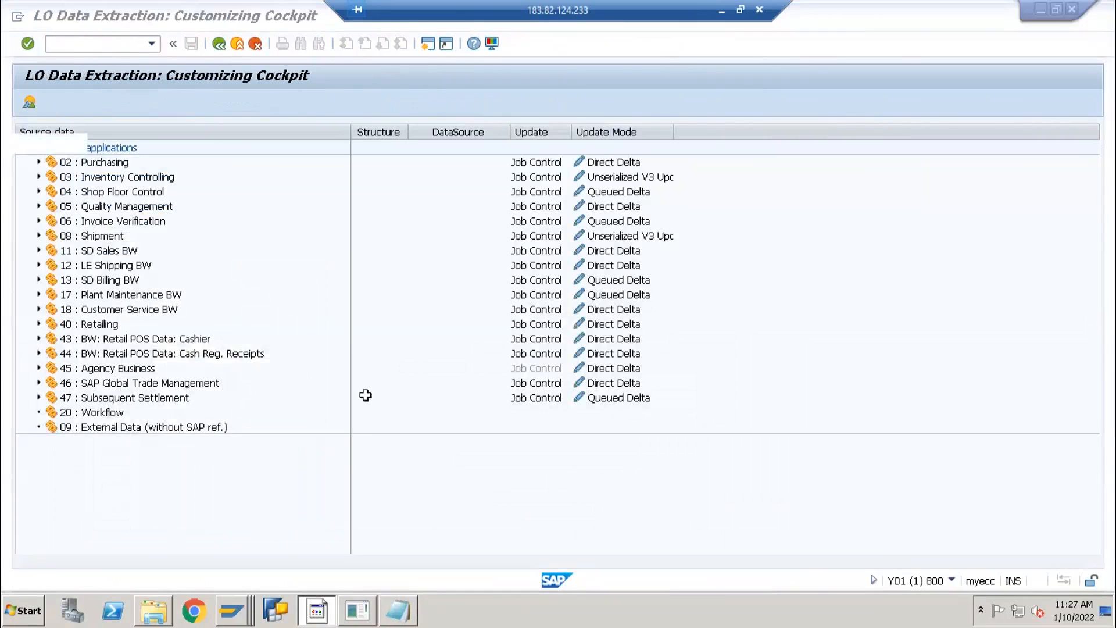
scroll(387, 471, "down", 4)
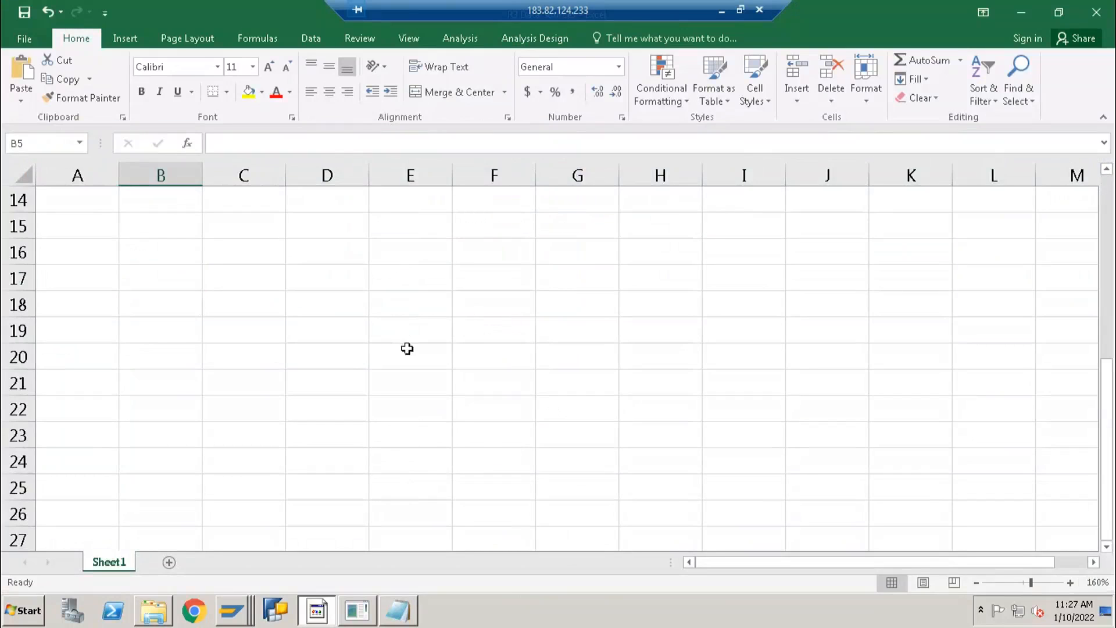
left_click(397, 258)
type("LBWE")
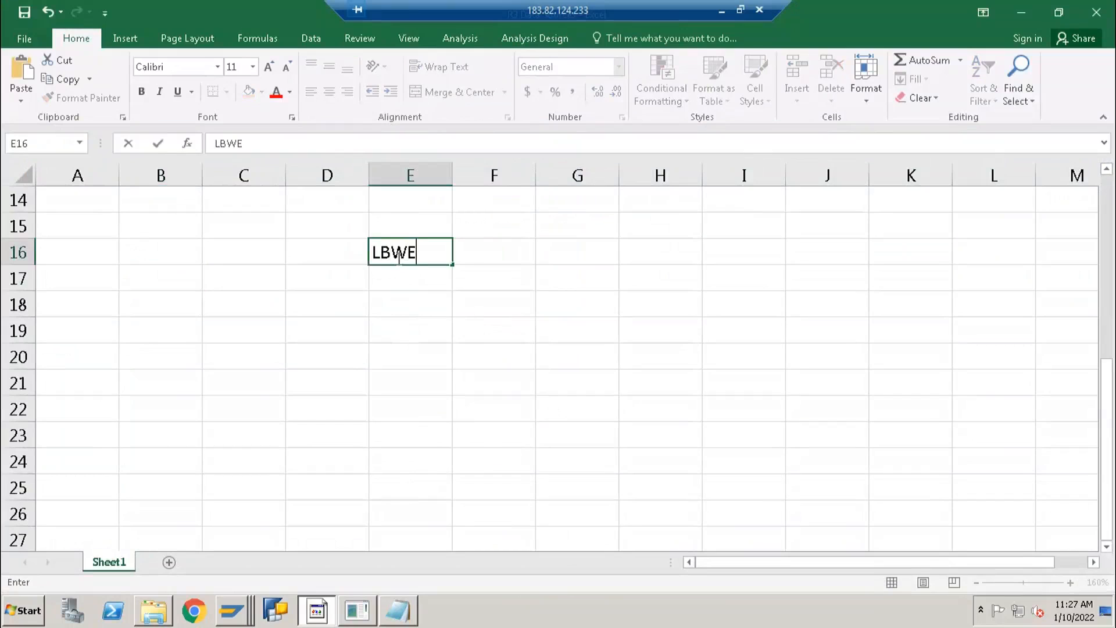
key("Return")
key("alt+Tab")
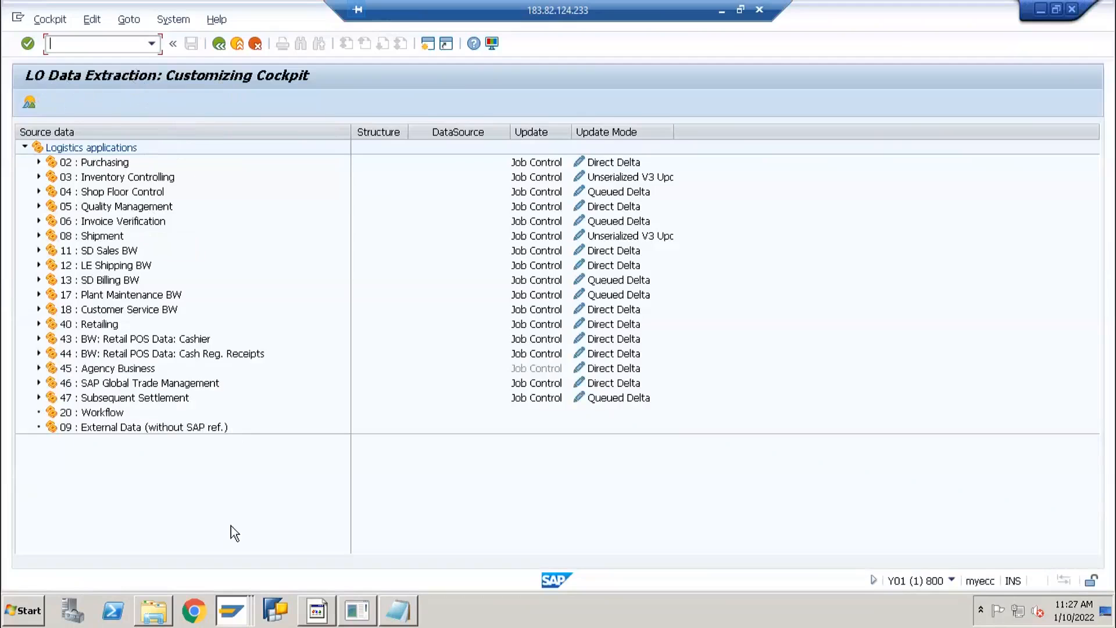
left_click(232, 610)
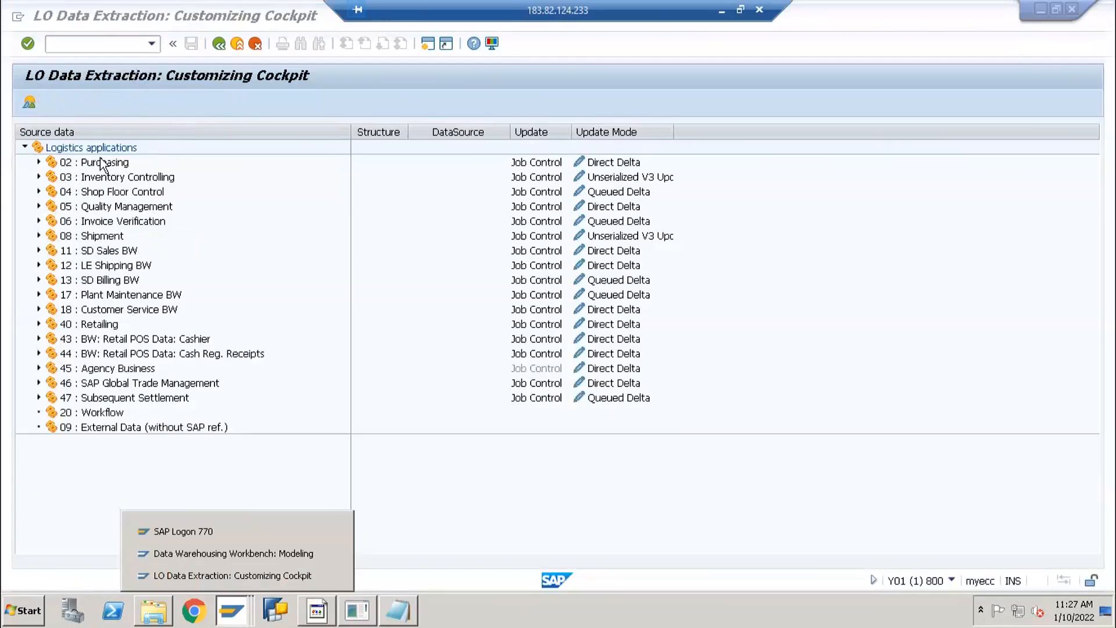
left_click(15, 162)
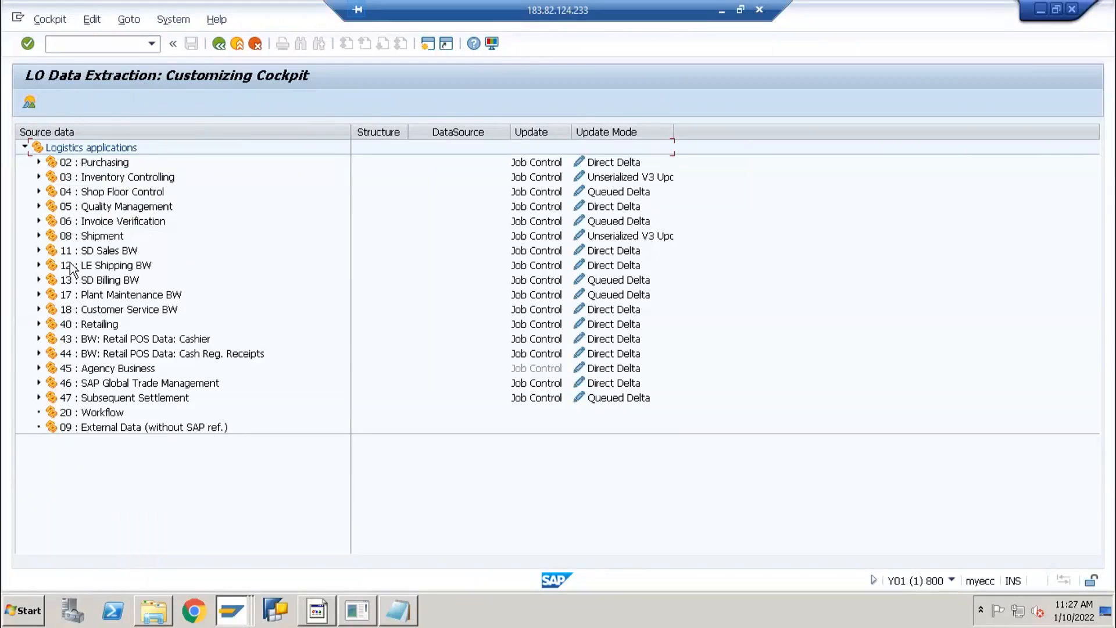
Switch to the Excel notes and enter "Master Data Attribute" in cell H16.
left_click(319, 612)
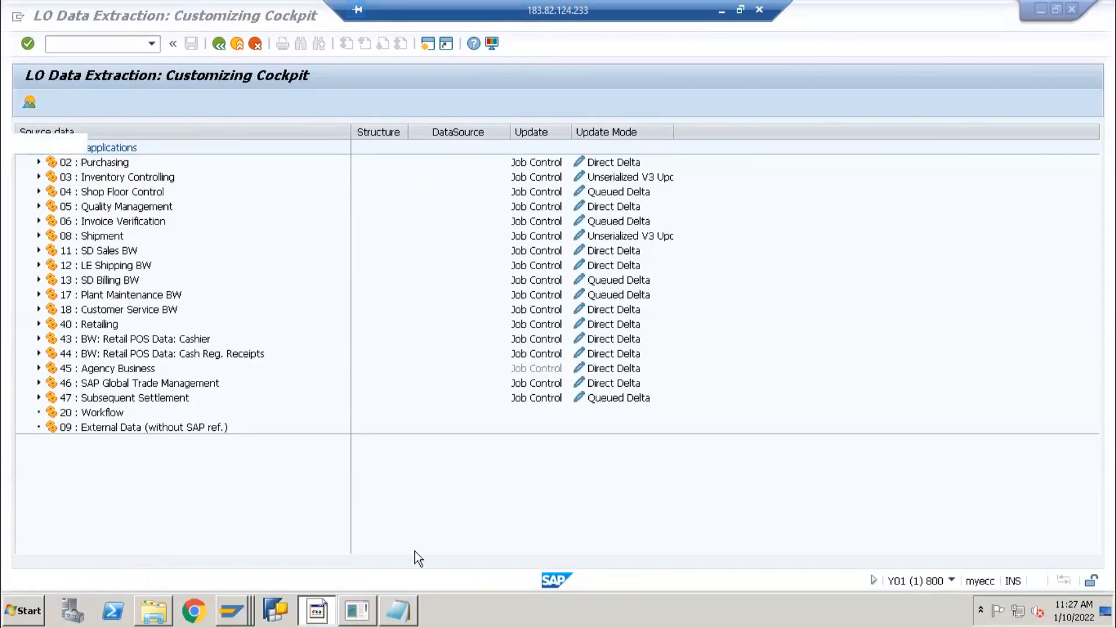
left_click(632, 256)
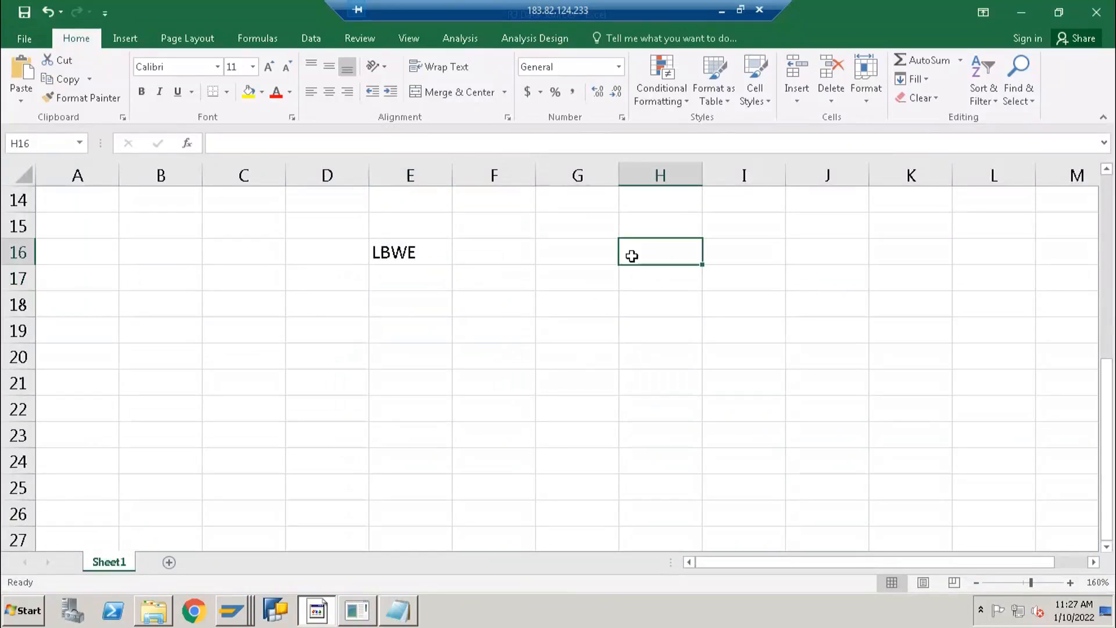
key("shift+Up")
type("M")
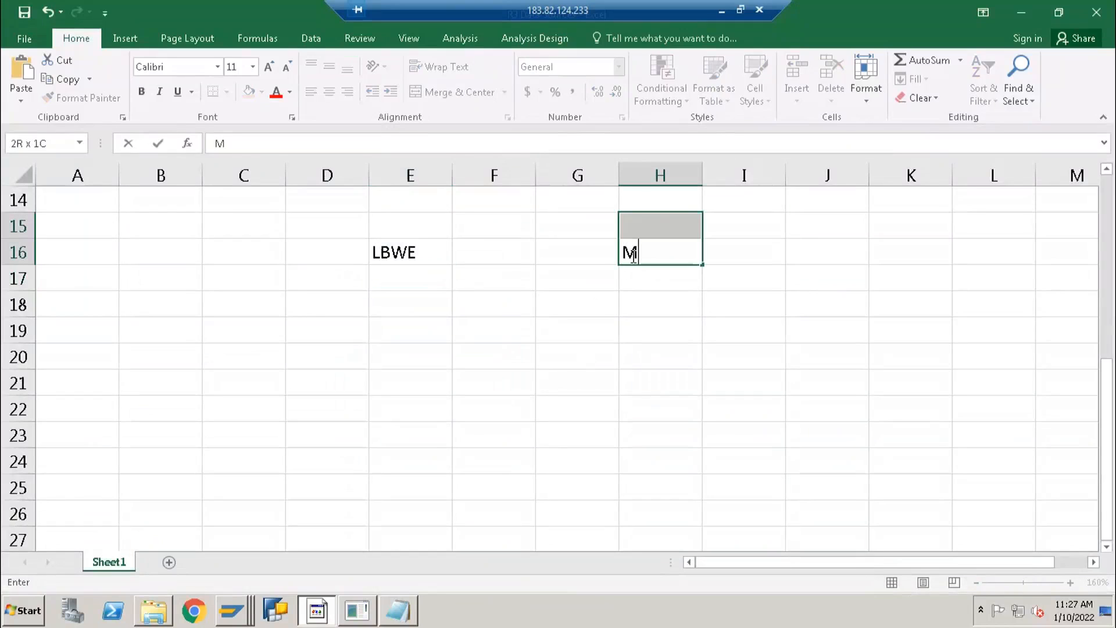
key("Escape")
left_click(649, 254)
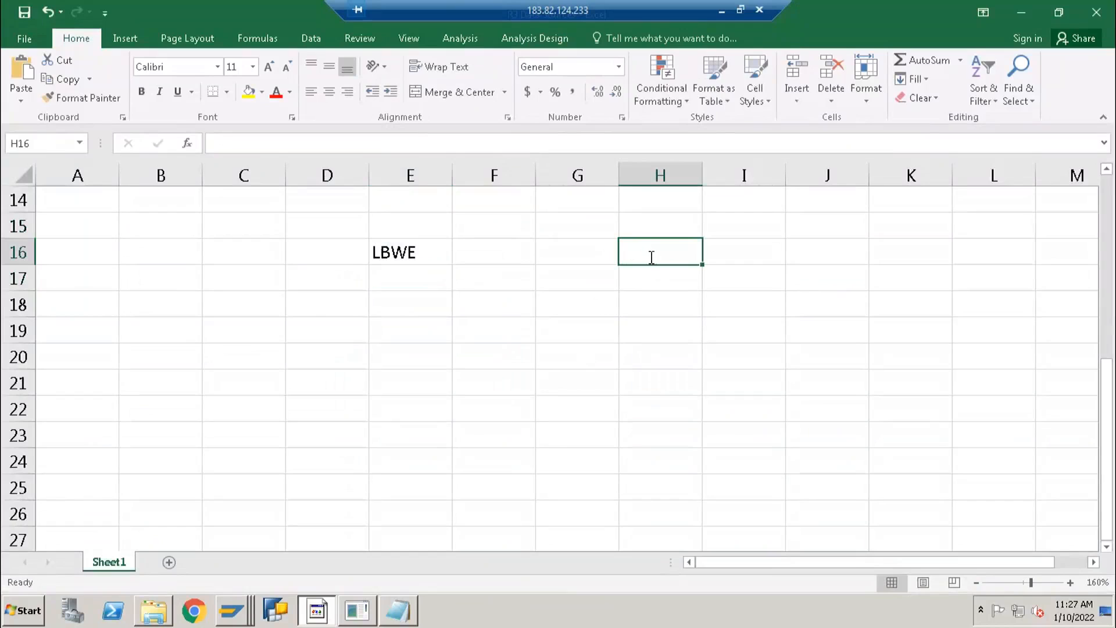
type("Master D")
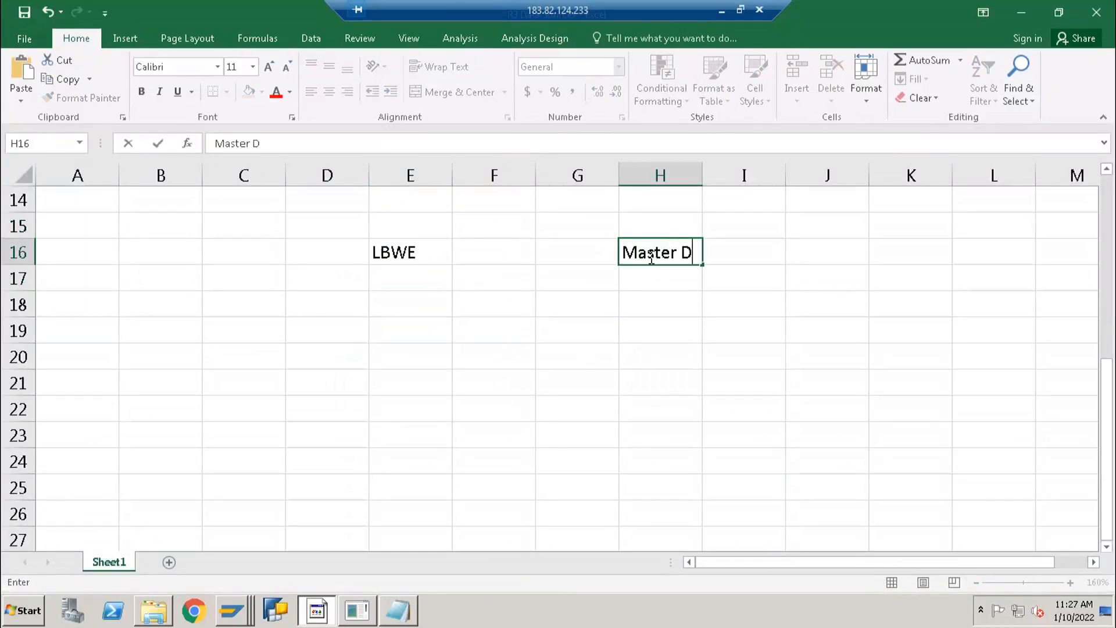
type("ata ATt")
key("BackSpace")
key("BackSpace")
type("ttribute")
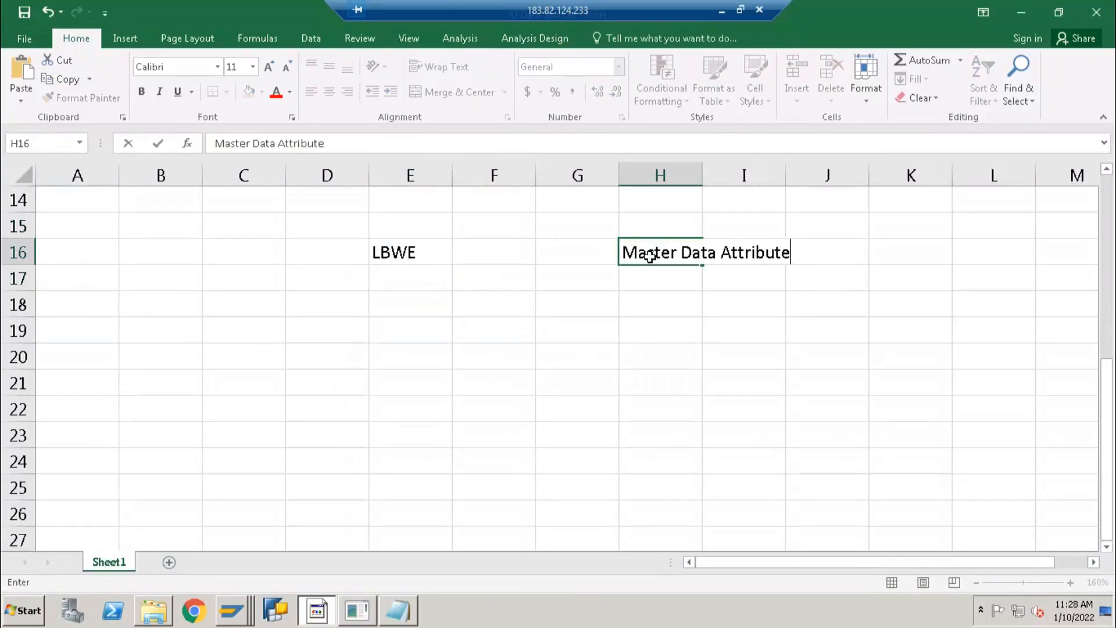
key("Return")
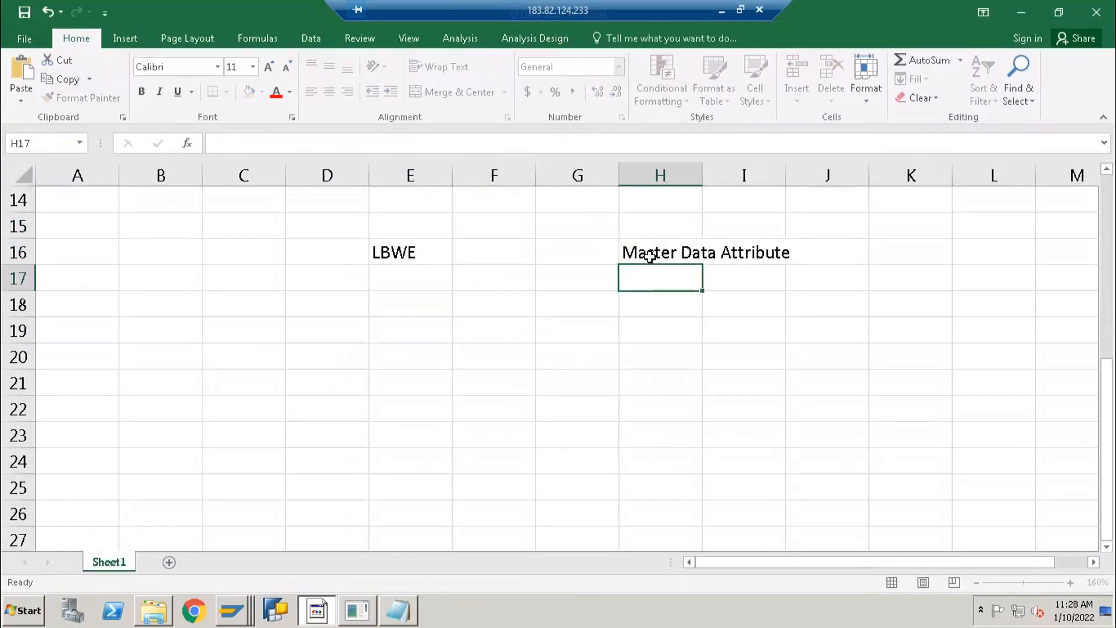
Enter "Master Data Text" in cell H17 and "Logistics" in cell H18 of the notes sheet.
type("Master DA")
key("BackSpace")
type("ata Text")
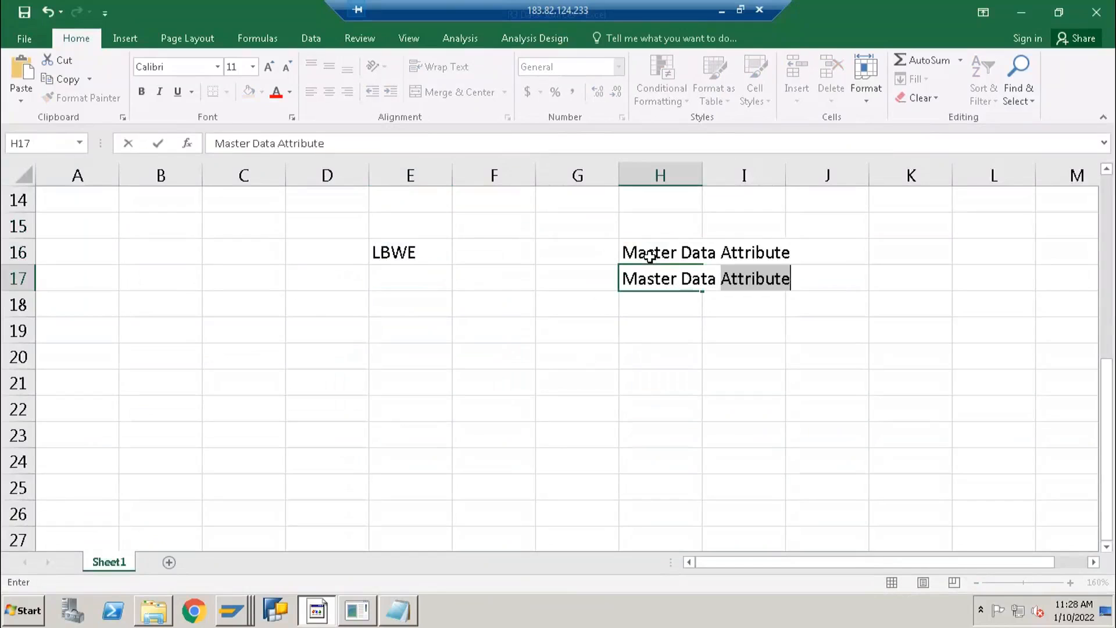
key("Return")
type("LO")
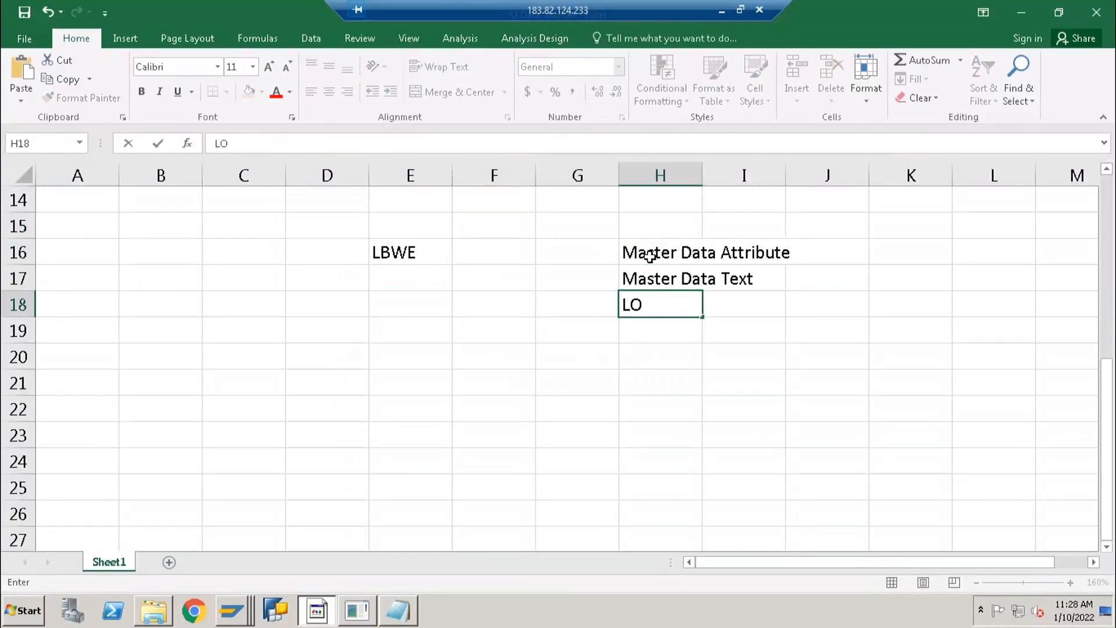
key("BackSpace")
type("ogistics")
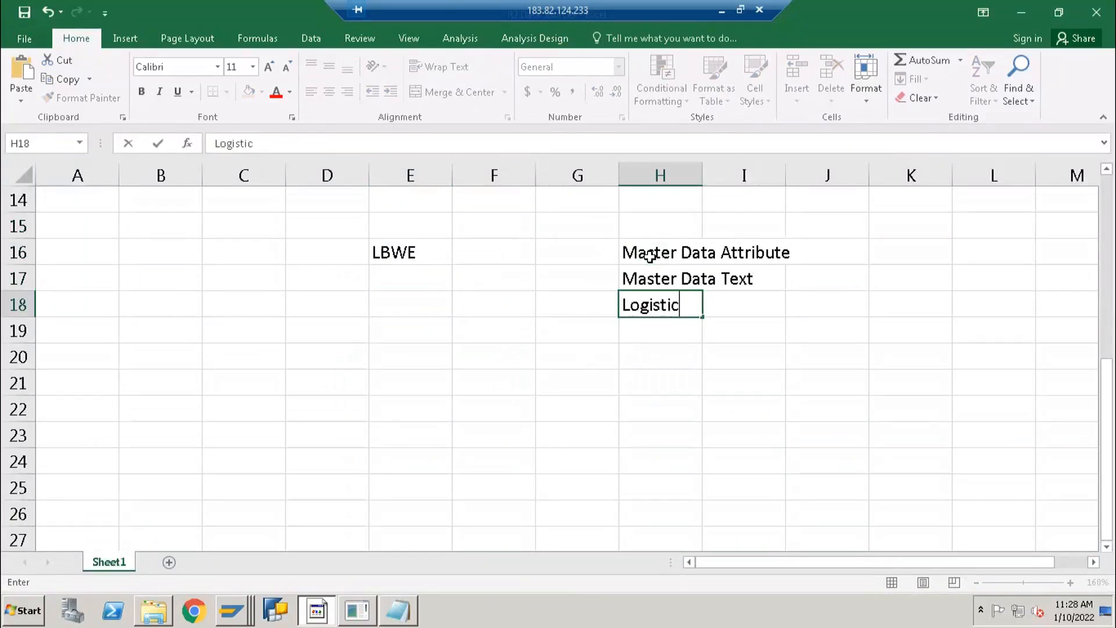
key("Return")
Switch to SAP, open RSA5 in a new session, and search the expanded DataSource tree for "0fi".
key("alt+Tab")
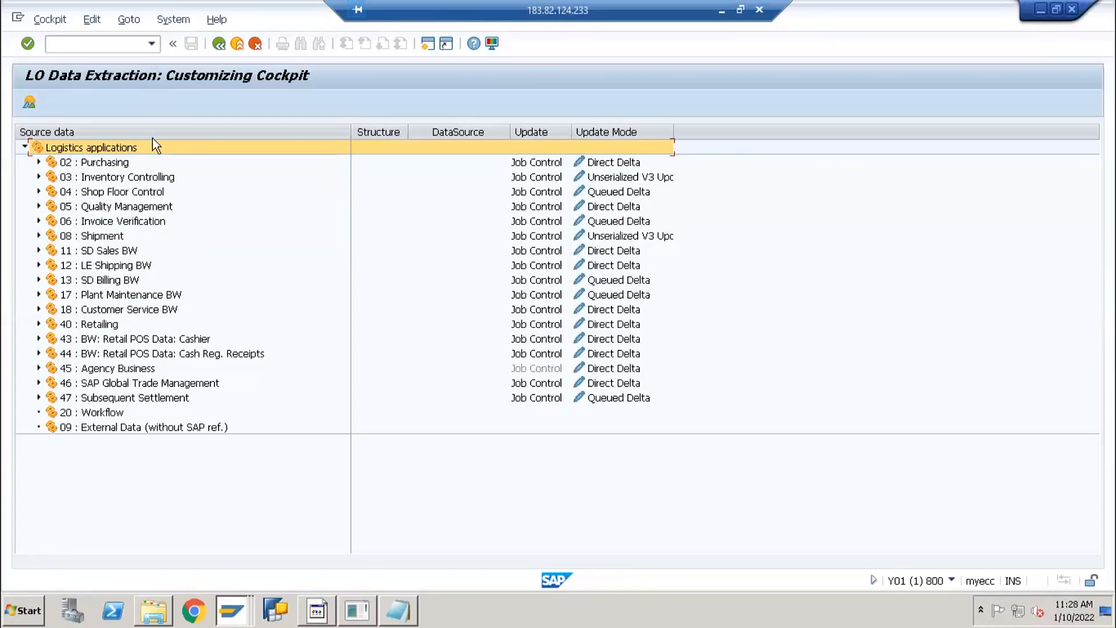
key("alt+Tab")
key("Escape")
left_click(107, 45)
type("/orsa6")
key("Return")
left_click(48, 102)
left_click(300, 44)
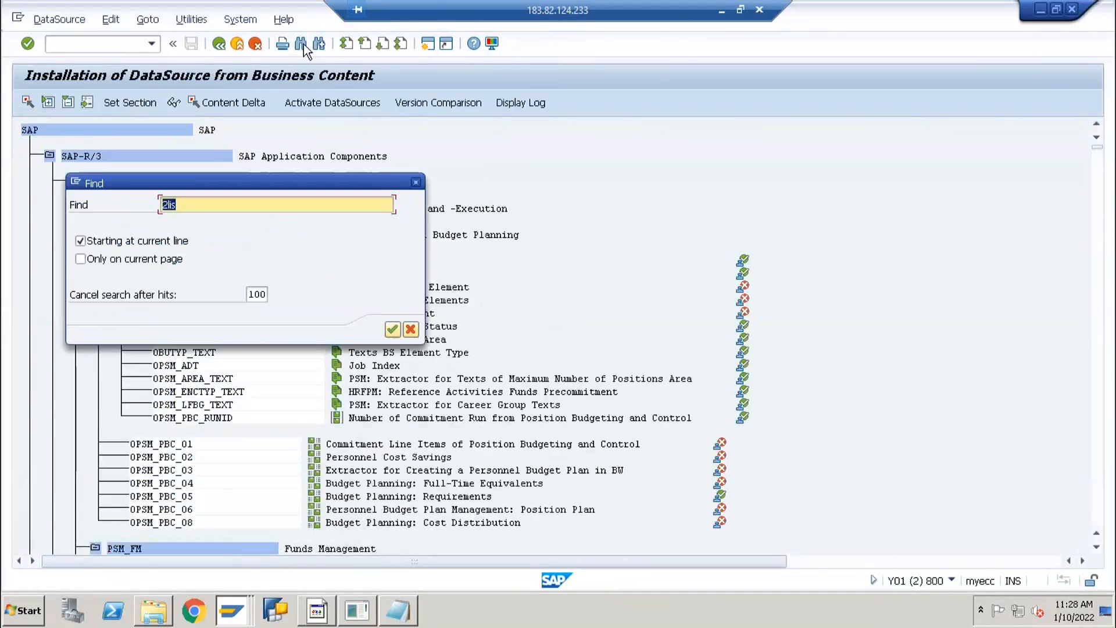
type("0fi")
key("Return")
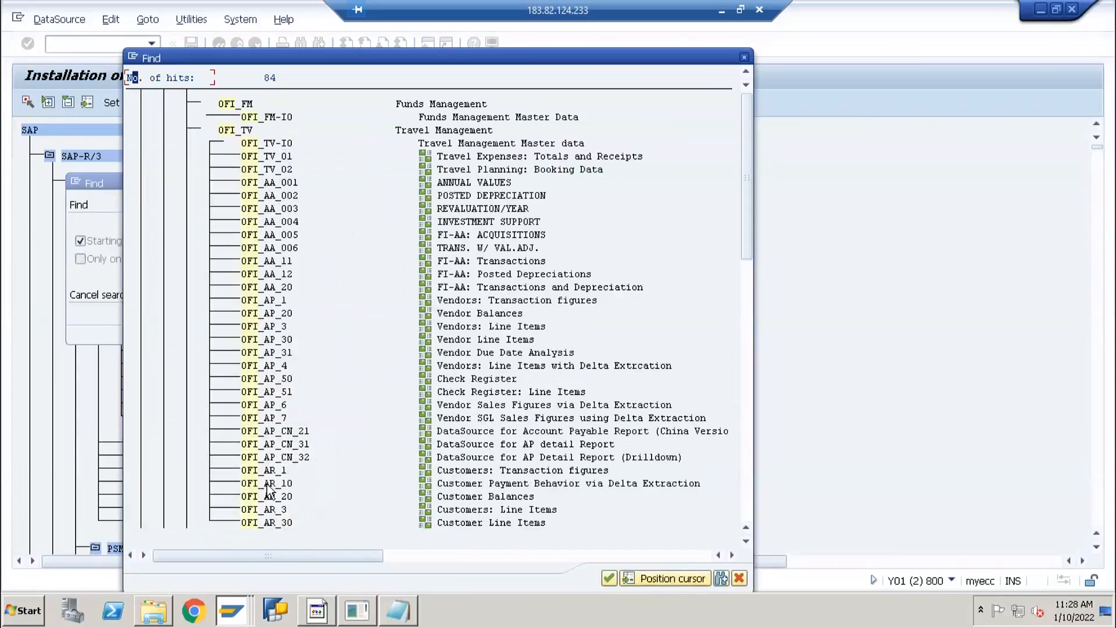
Switch to the Excel notes and enter "Finance" in cell H19 and "COPA" in cell H20.
left_click(328, 611)
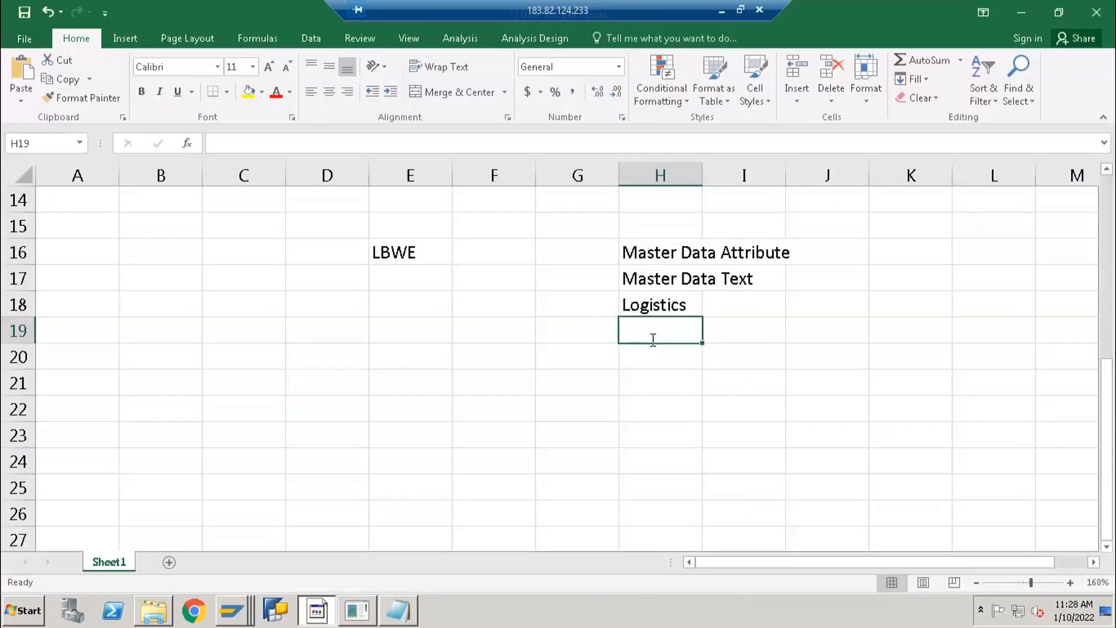
type("Finance")
key("Return")
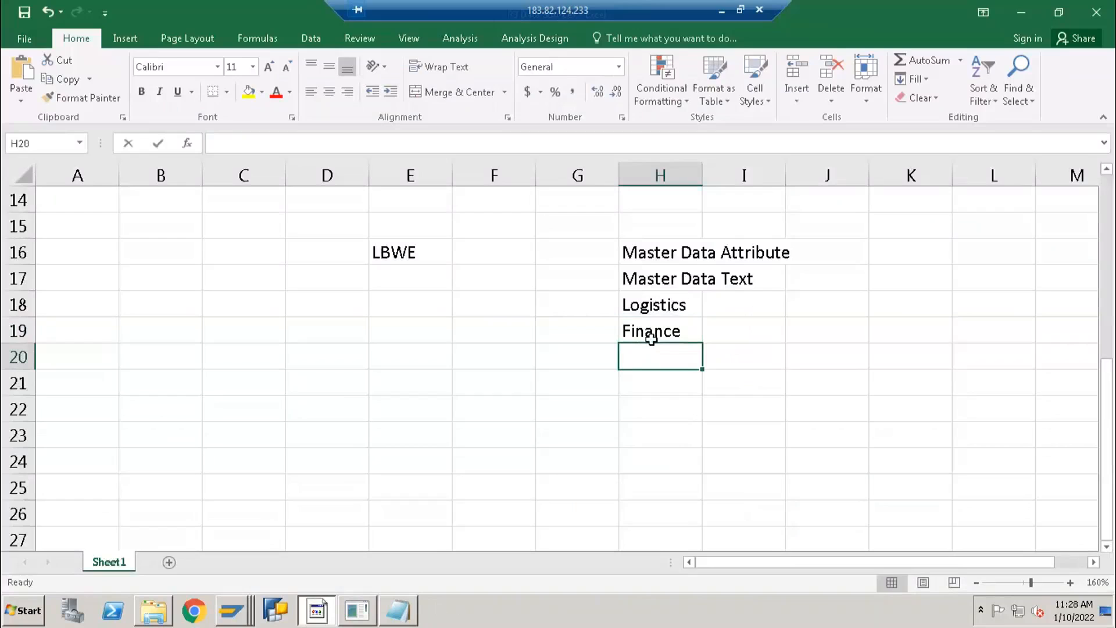
type("COPA")
key("Return")
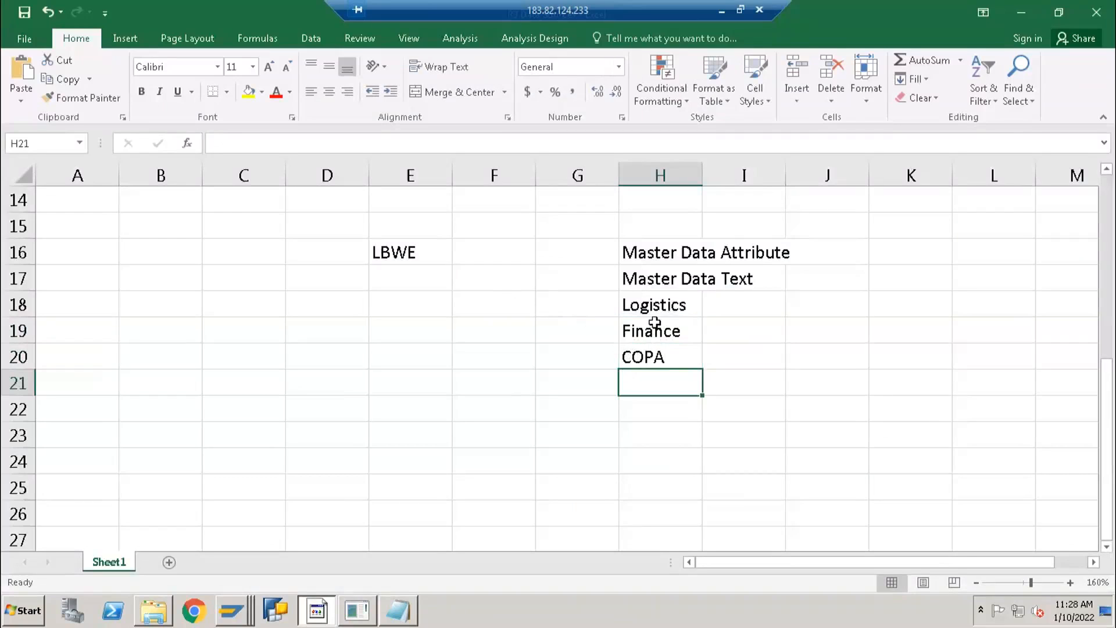
key("Up")
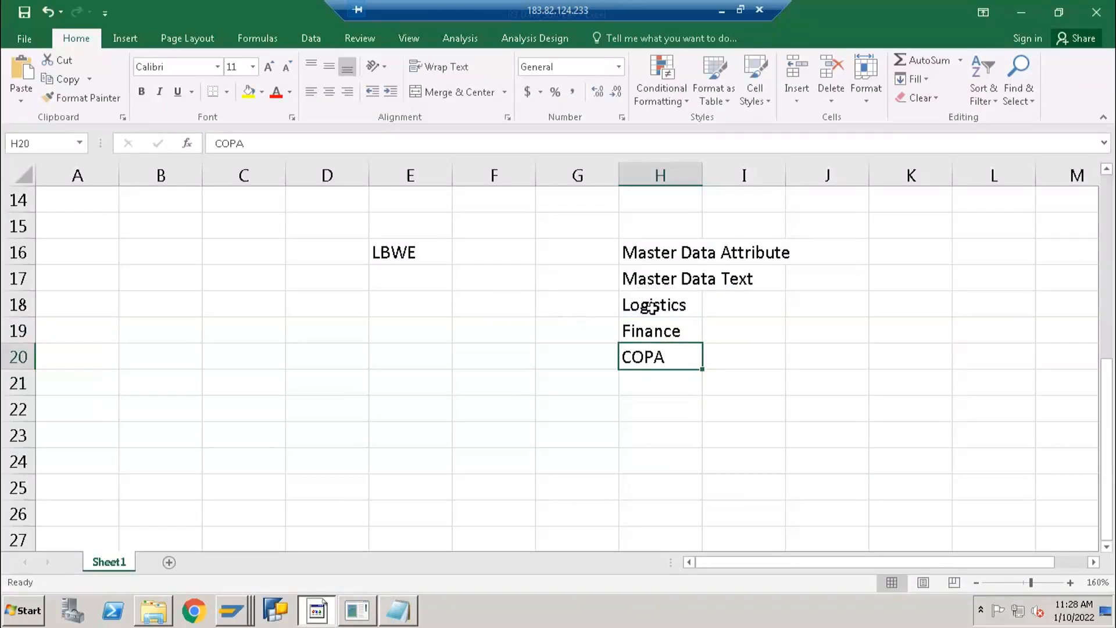
left_click_drag(651, 307, 659, 329)
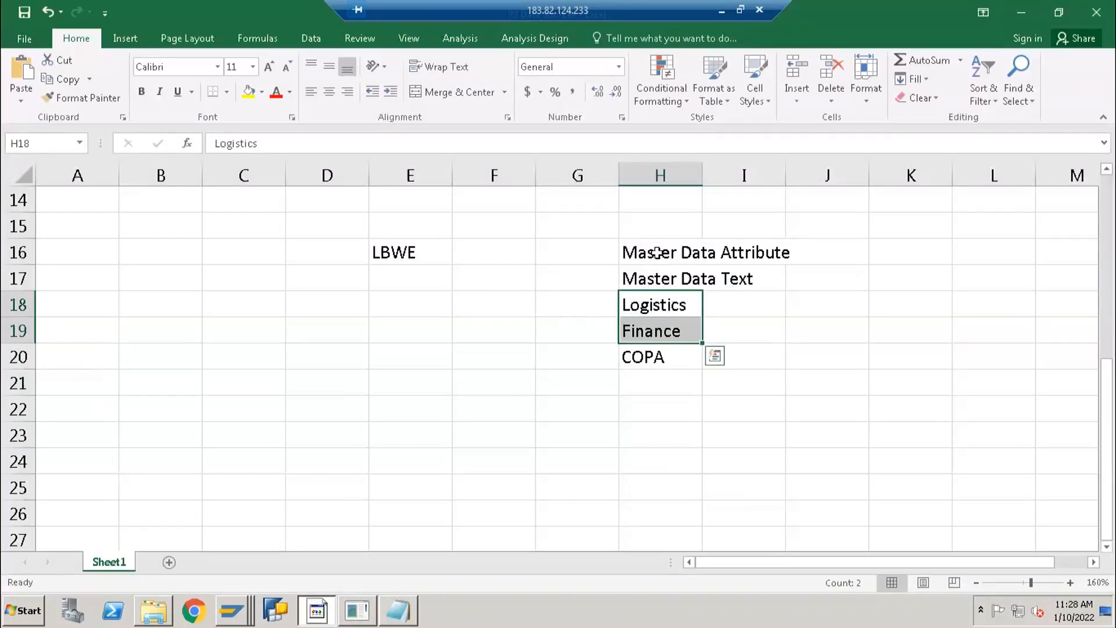
left_click_drag(657, 252, 655, 326)
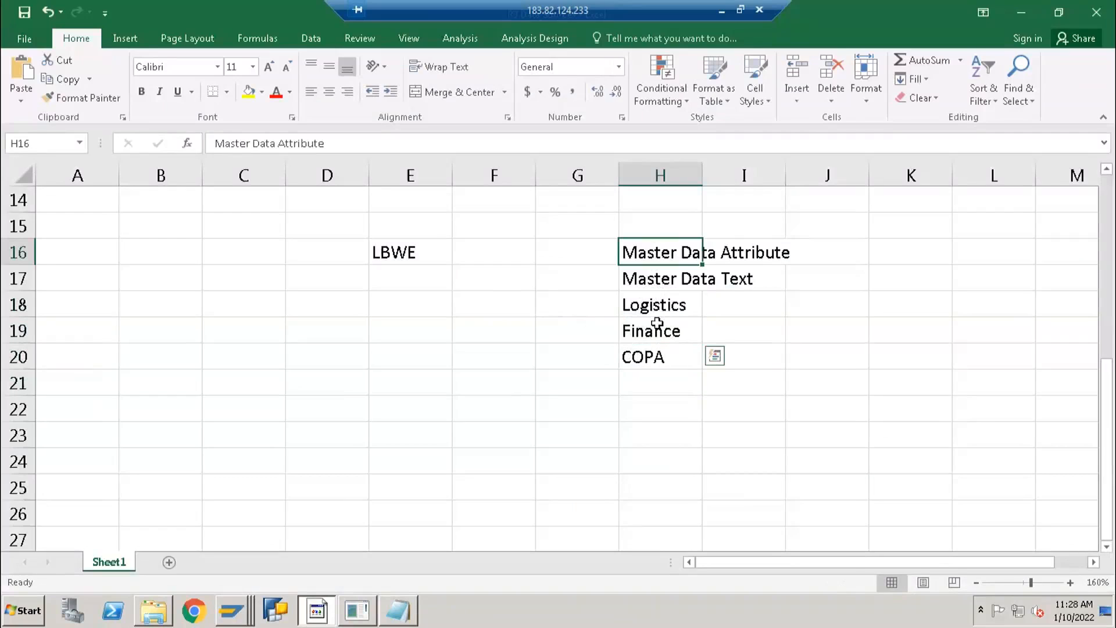
left_click(435, 295)
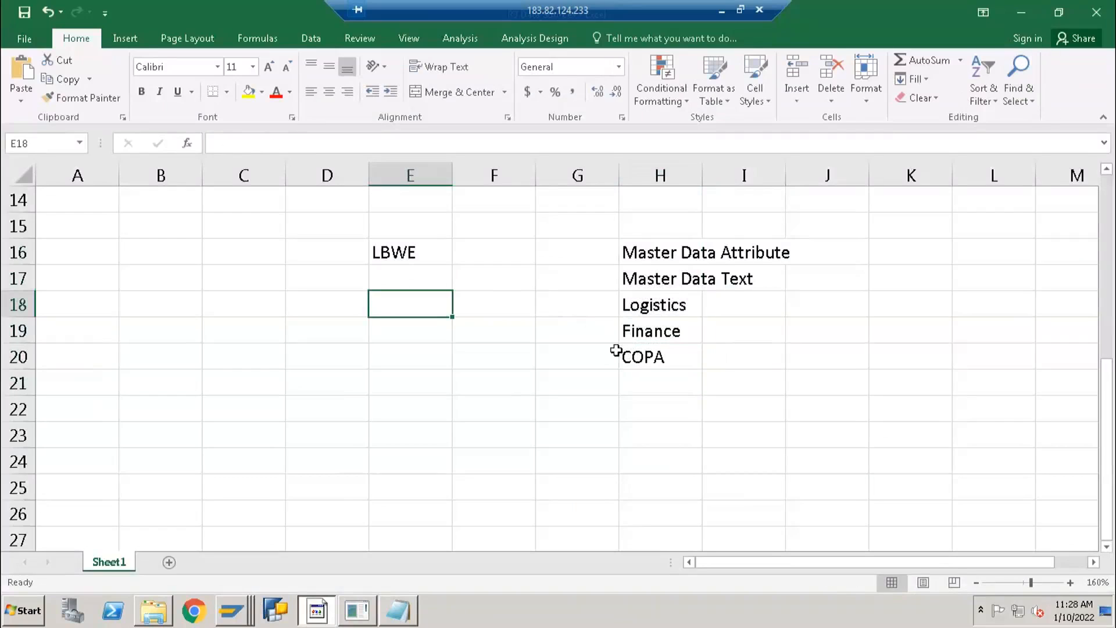
left_click(642, 308)
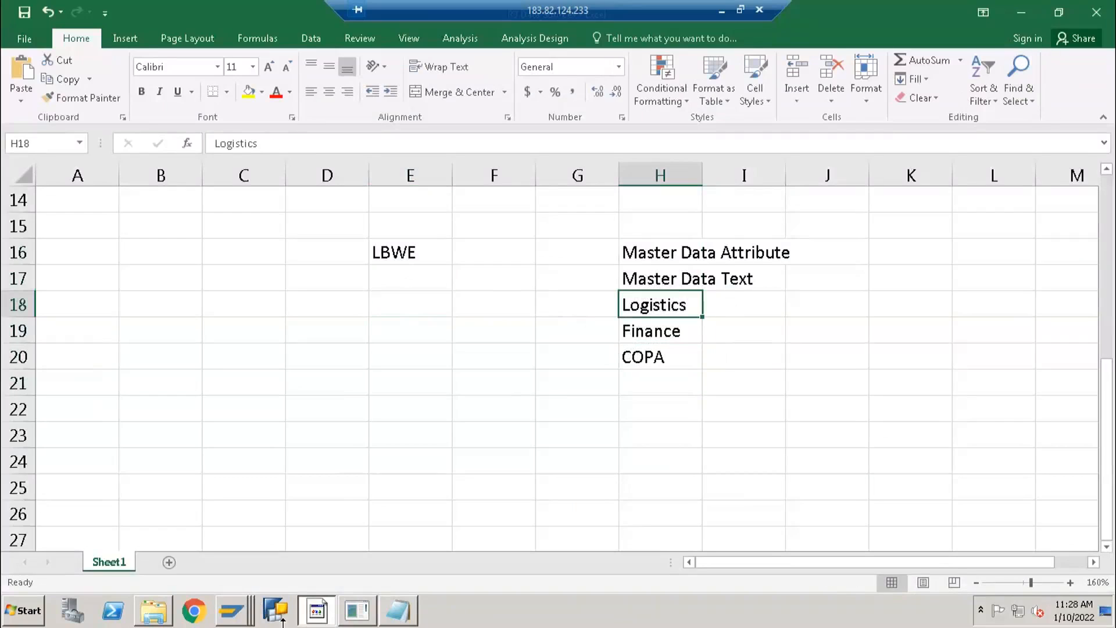
Switch to SAP's LO Data Extraction cockpit and expand the extract structures of 02 Purchasing and 03 Inventory Controlling.
left_click(233, 610)
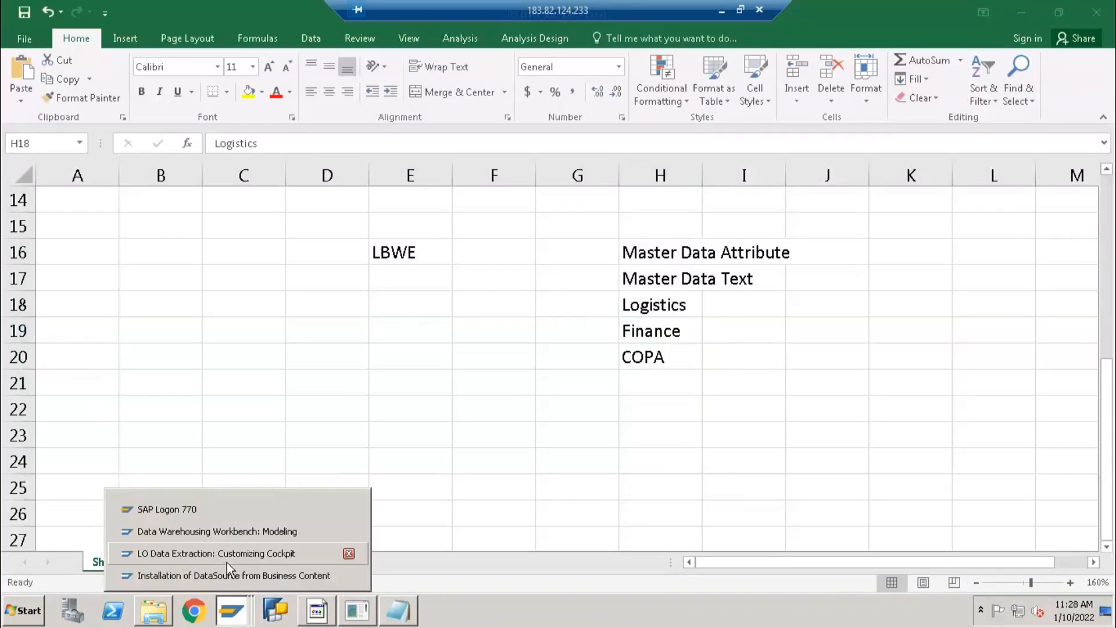
left_click(185, 555)
left_click(51, 149)
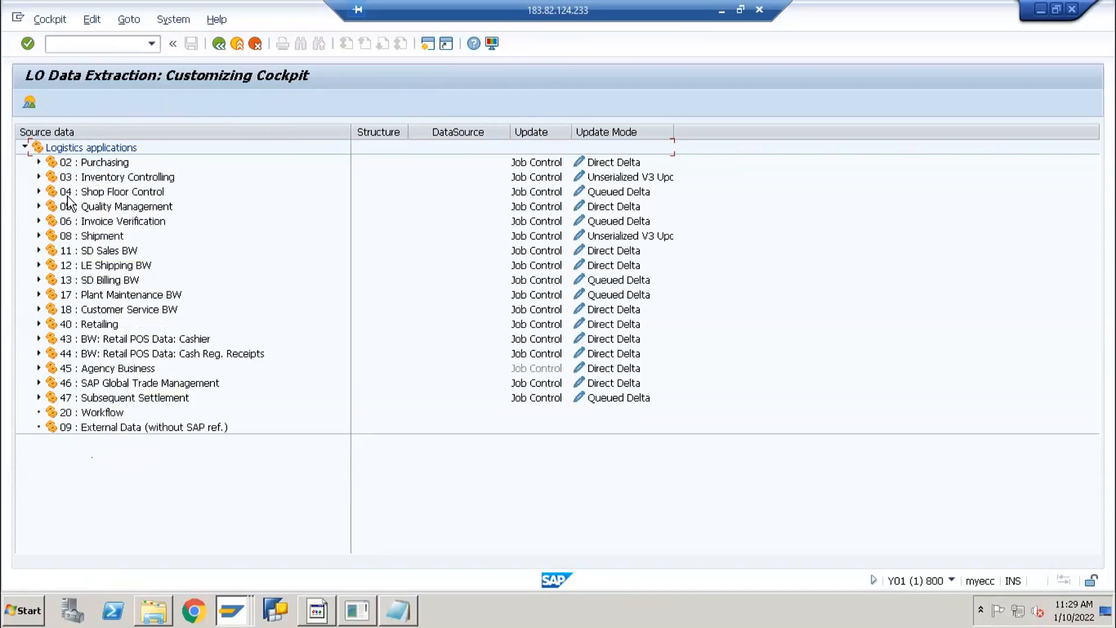
left_click(38, 162)
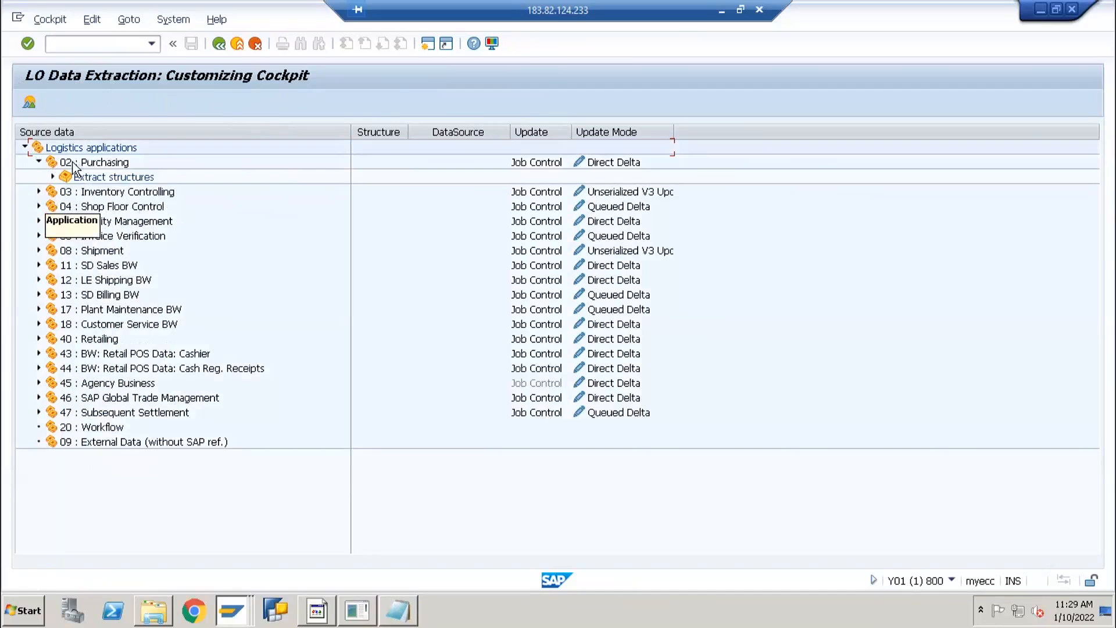
left_click(39, 163)
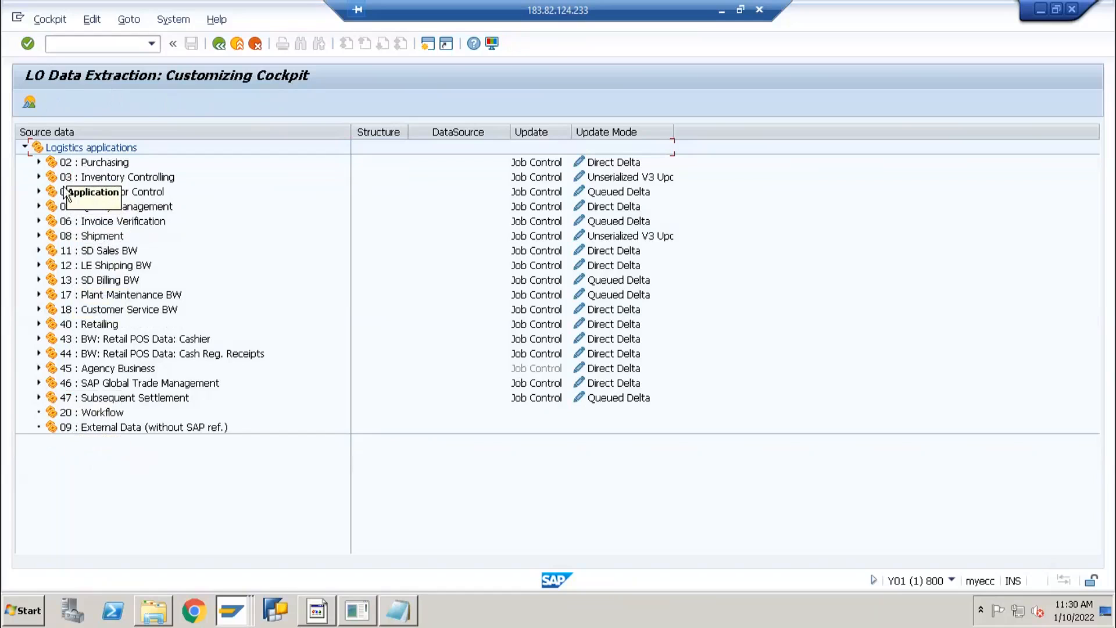
left_click(39, 162)
left_click(38, 295)
left_click(52, 309)
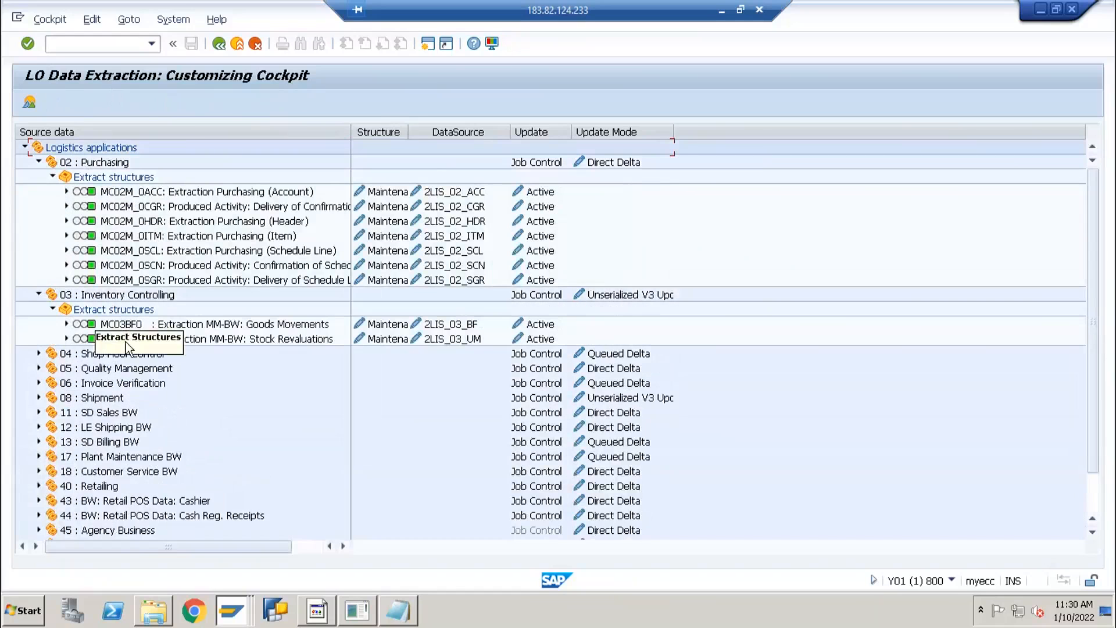
Expand the extract structures of 08 Shipment and review its DataSources alongside those of Purchasing.
scroll(125, 342, "down", 1)
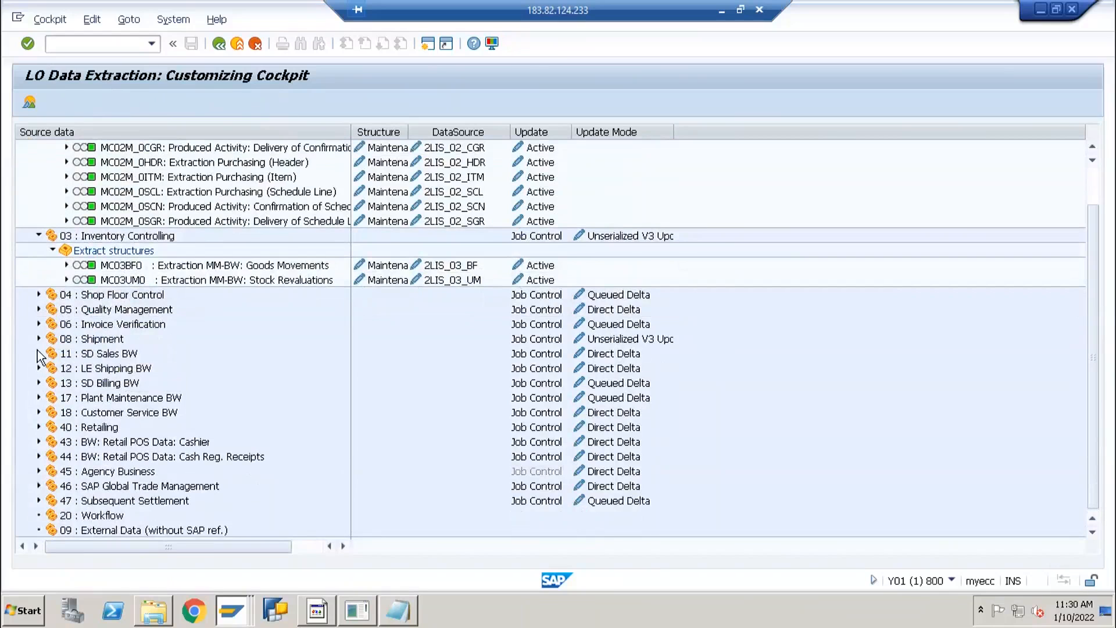
left_click(38, 339)
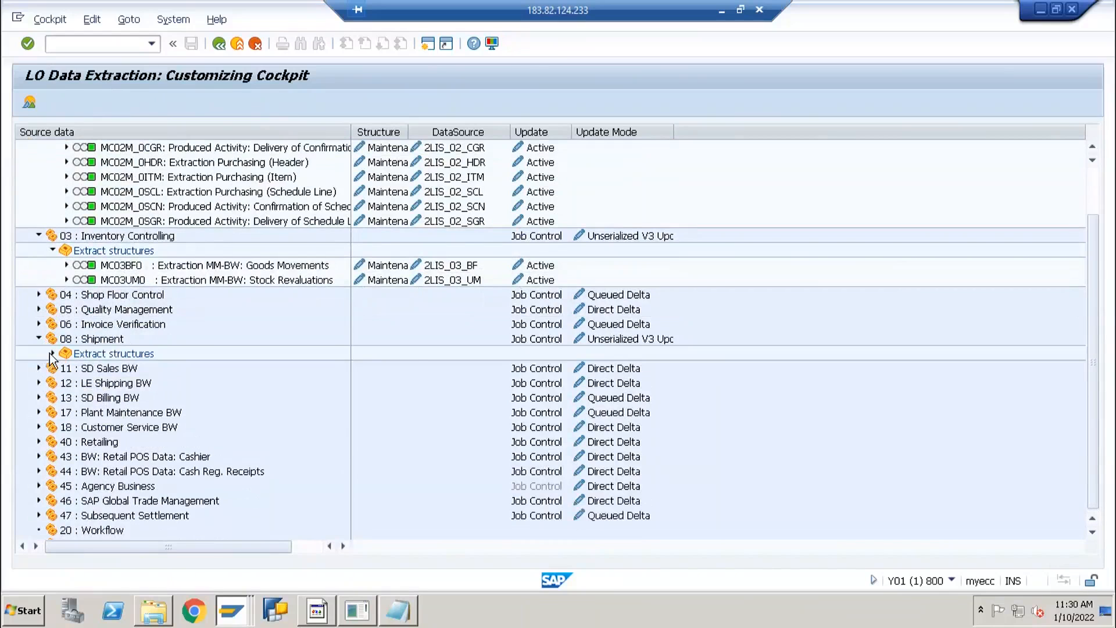
left_click(52, 353)
scroll(151, 290, "up", 1)
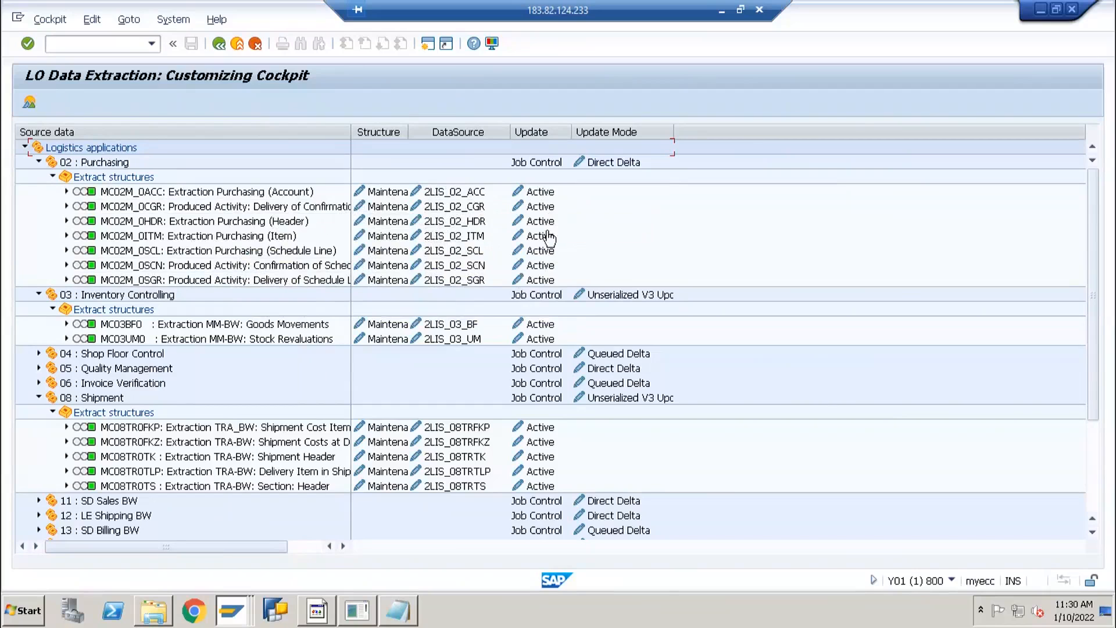
scroll(536, 332, "down", 3)
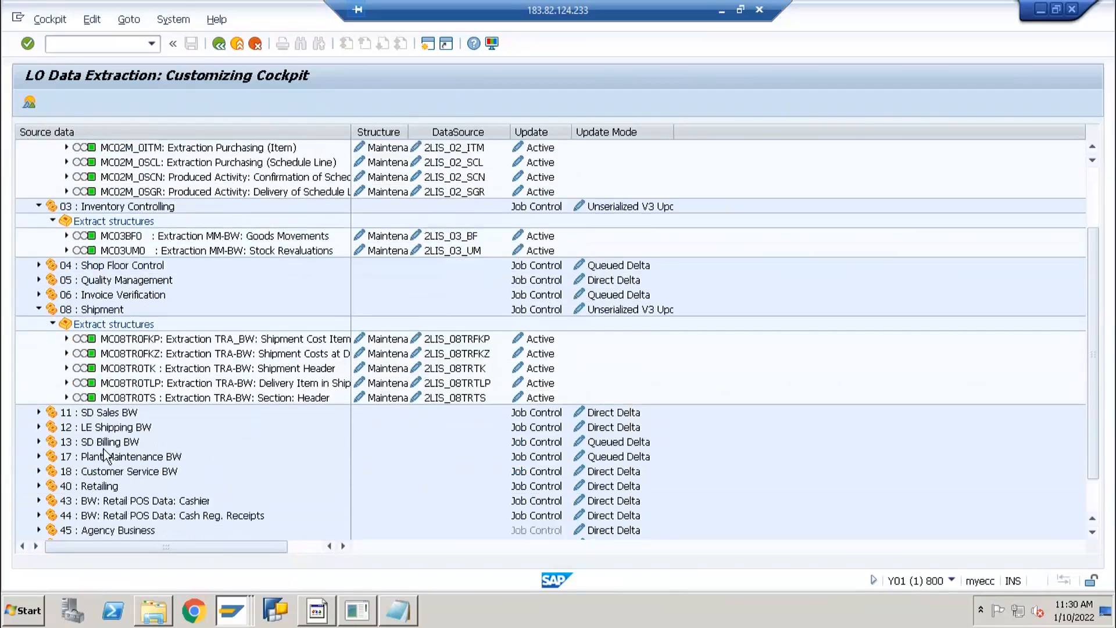
Expand the extract structures of 11 SD Sales BW and 13 SD Billing BW.
left_click(39, 368)
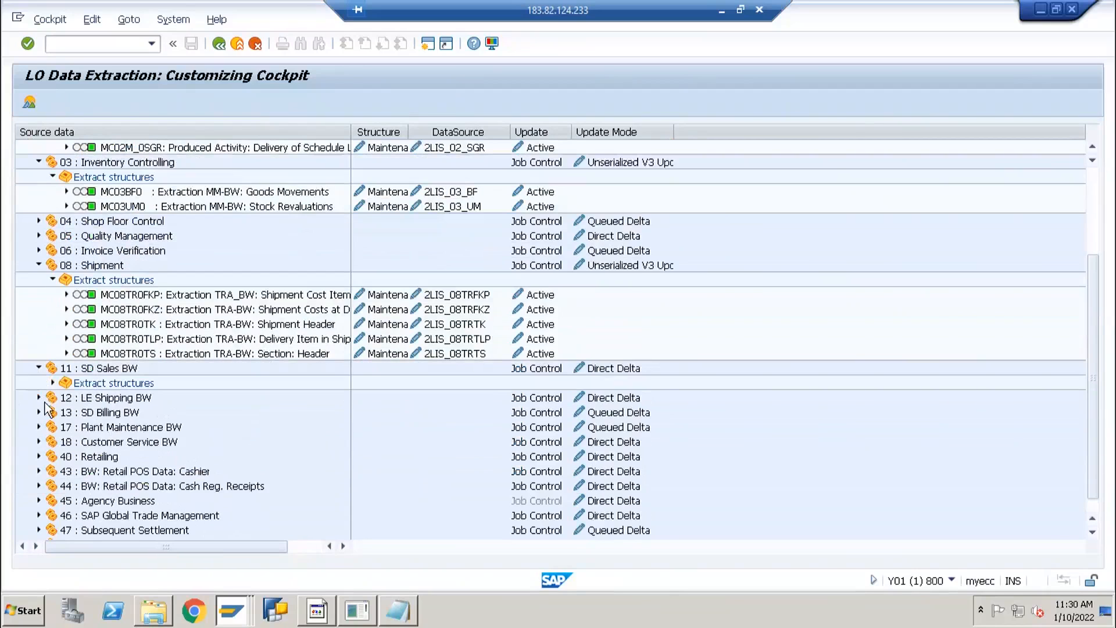
left_click(52, 382)
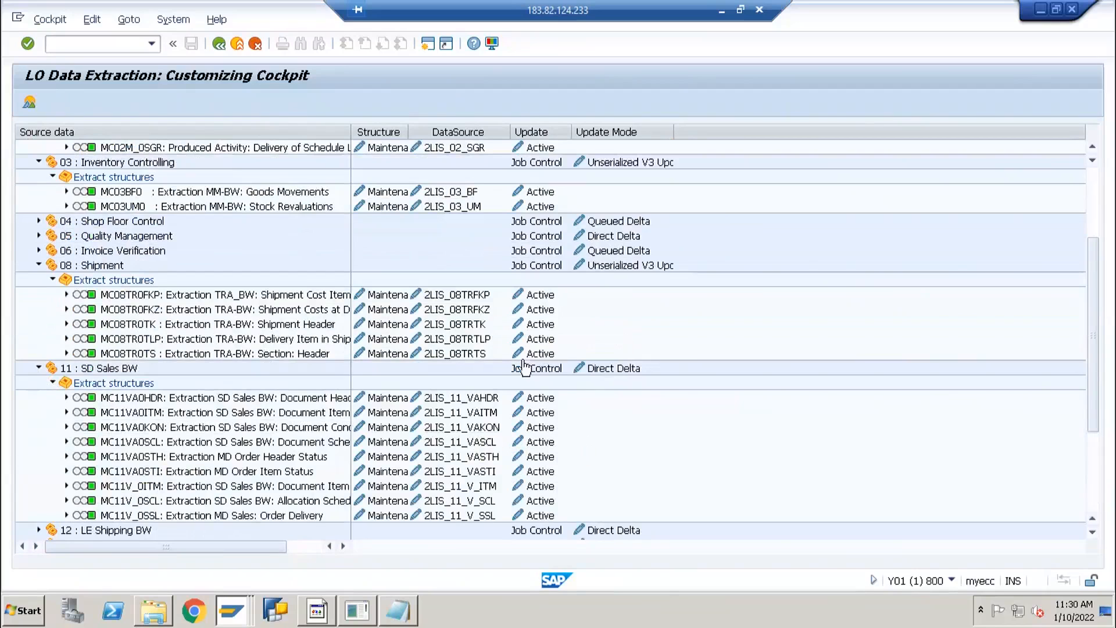
scroll(363, 413, "down", 1)
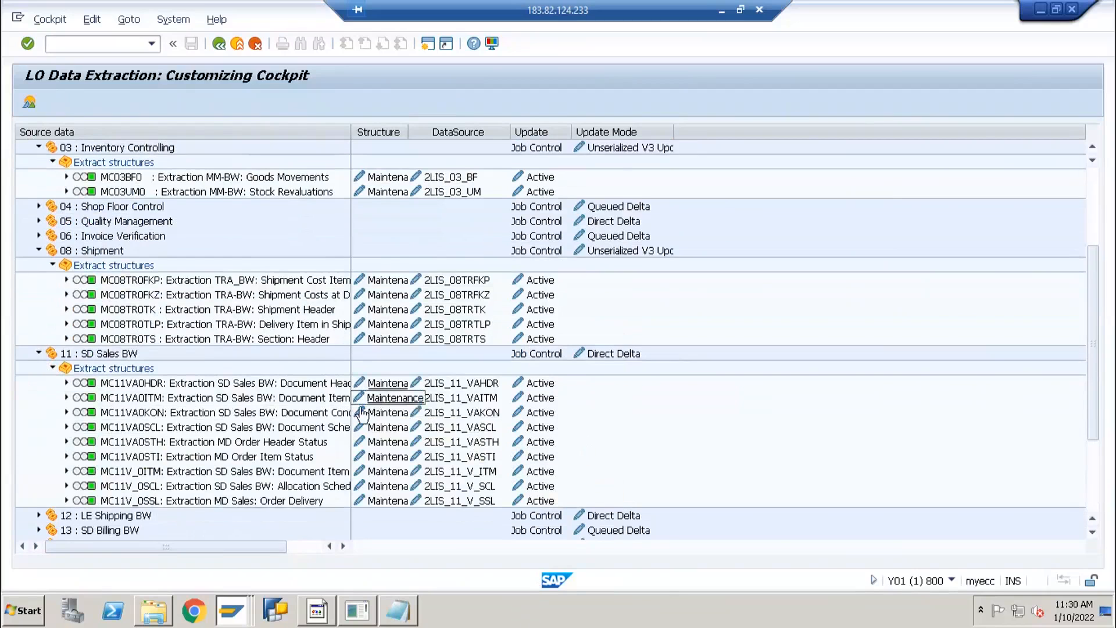
scroll(362, 413, "down", 3)
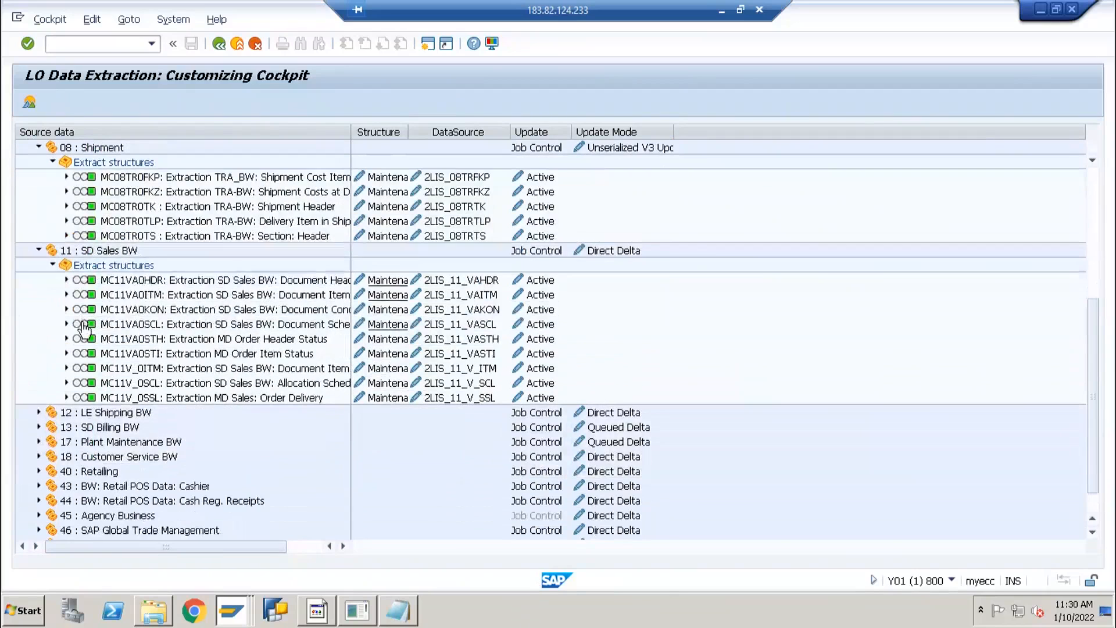
left_click(39, 427)
left_click(53, 441)
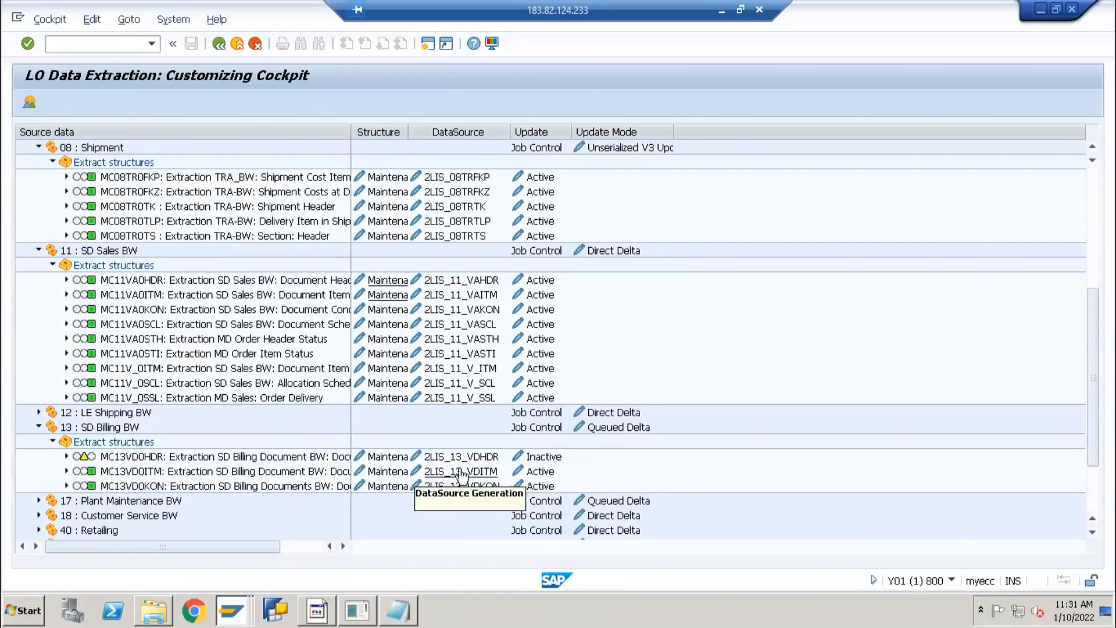
Open the Extractor Checker with transaction RSA3 in a new session and bring that session to the front.
left_click(116, 46)
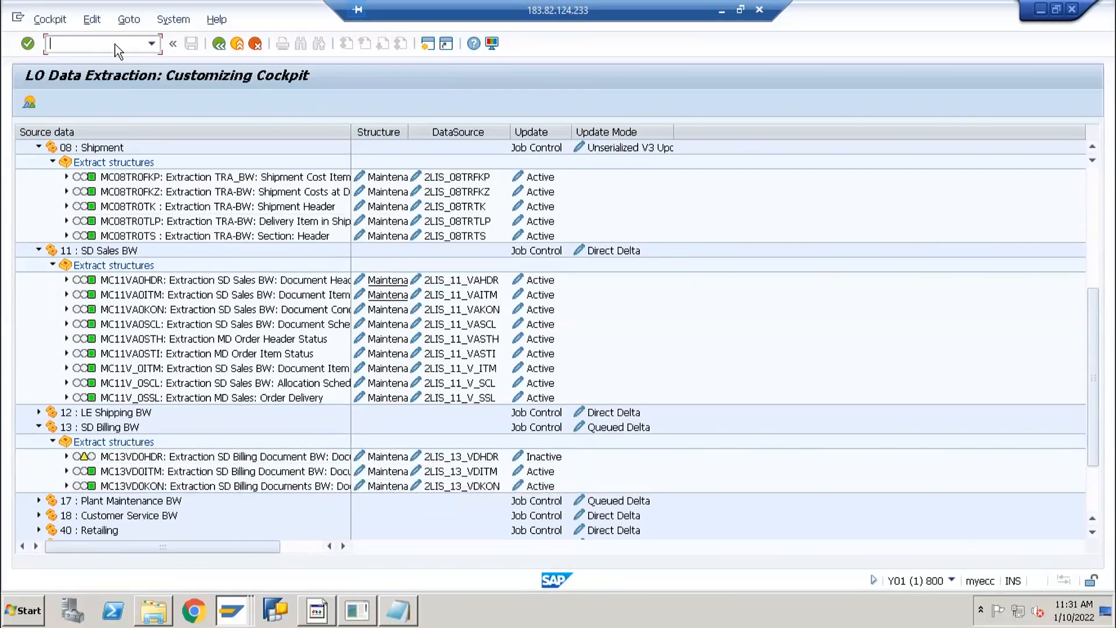
type("/orsa3")
key("Return")
key("alt+Tab")
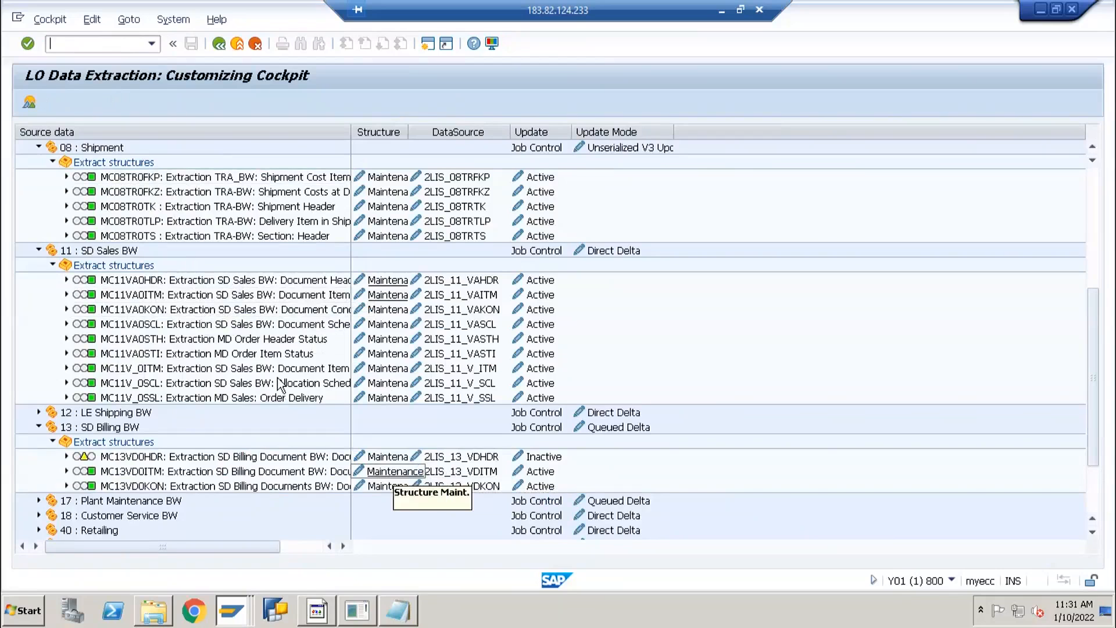
key("alt+Tab")
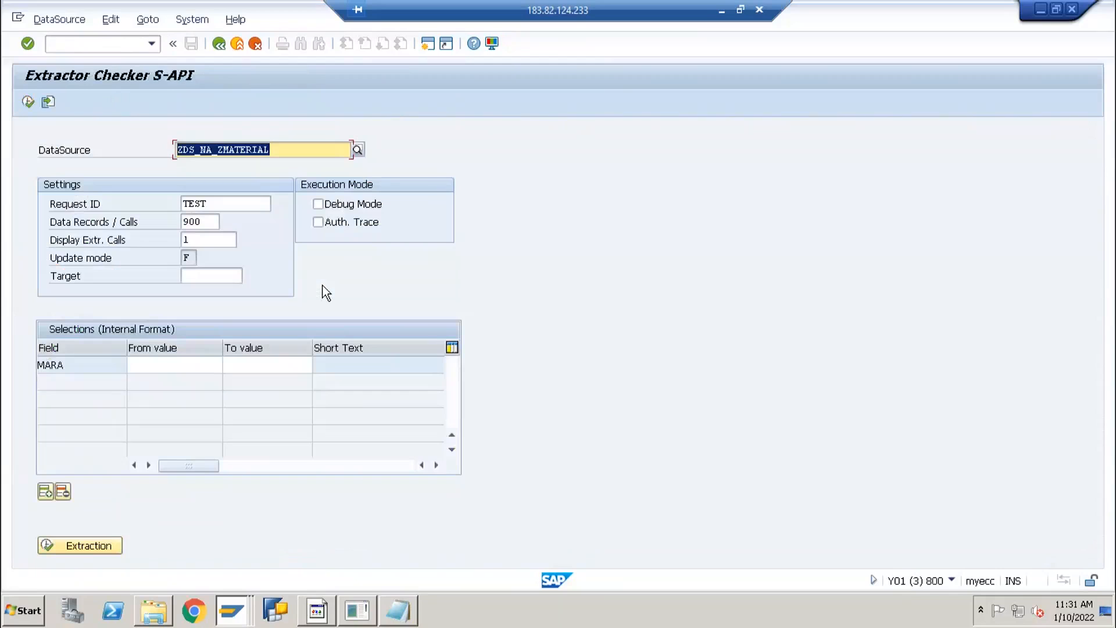
Run a test extraction for DataSource 2LIS_13_VDHDR in the Extractor Checker.
type("2lis)")
key("BackSpace")
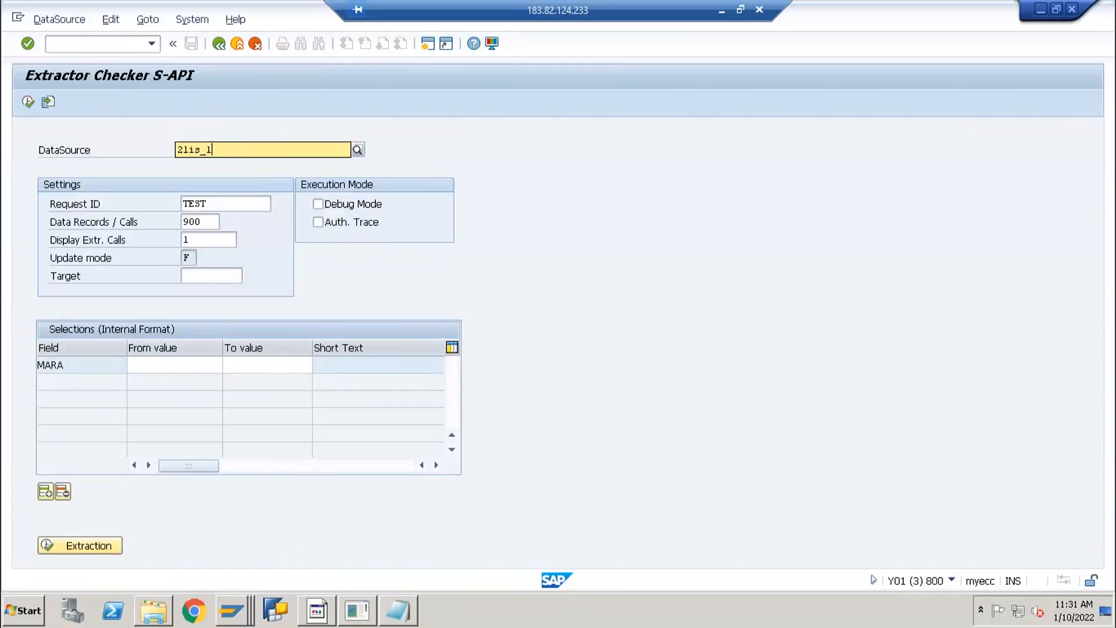
type("_13_vdhdr")
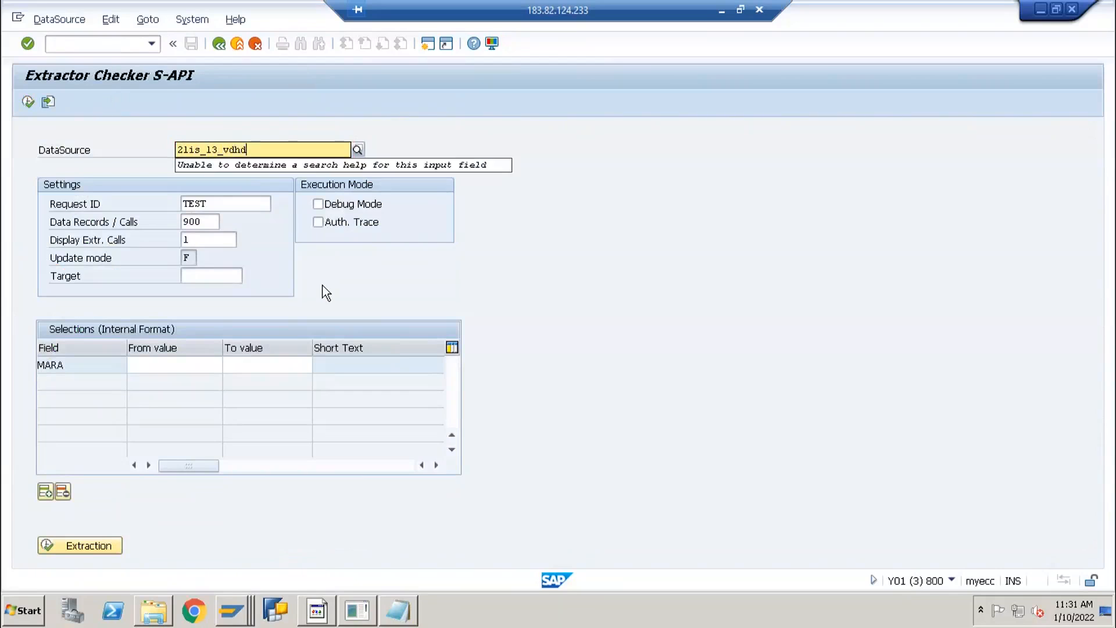
key("Return")
left_click(98, 545)
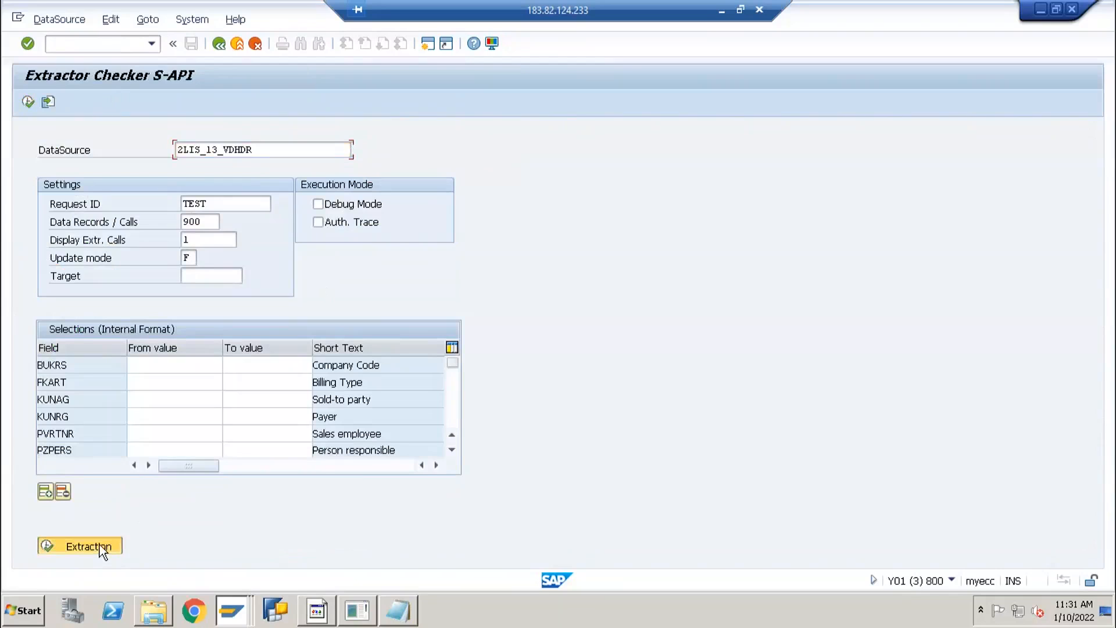
left_click(393, 457)
Return to the LO cockpit, open RSA3 in another new session and select DataSource ZDS_NA_ZMATERIAL.
key("alt+Tab")
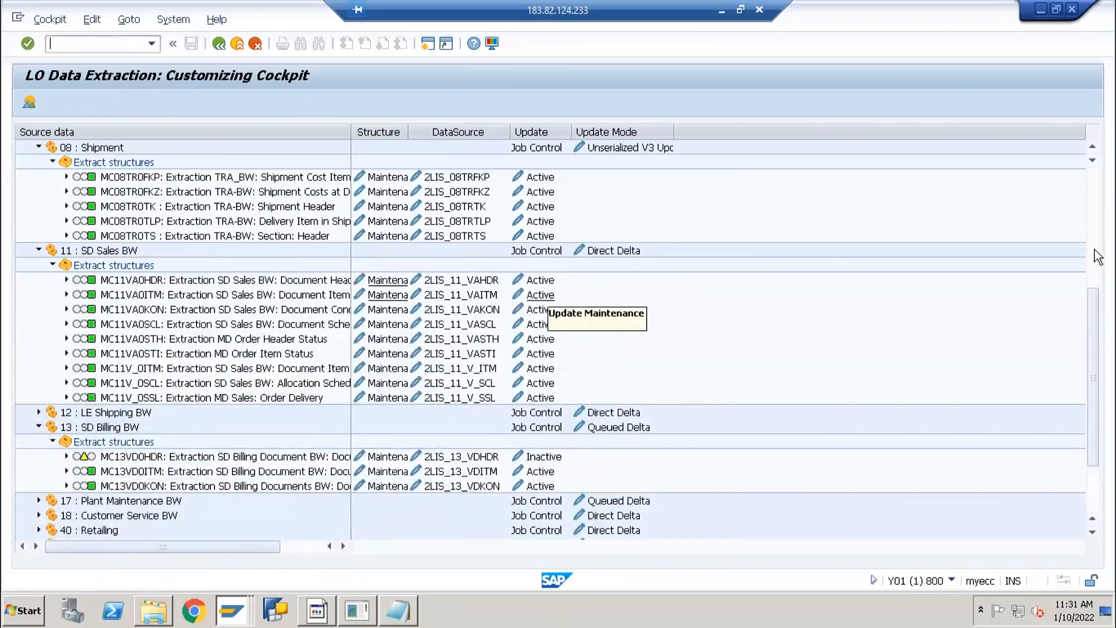
scroll(1017, 220, "up", 6)
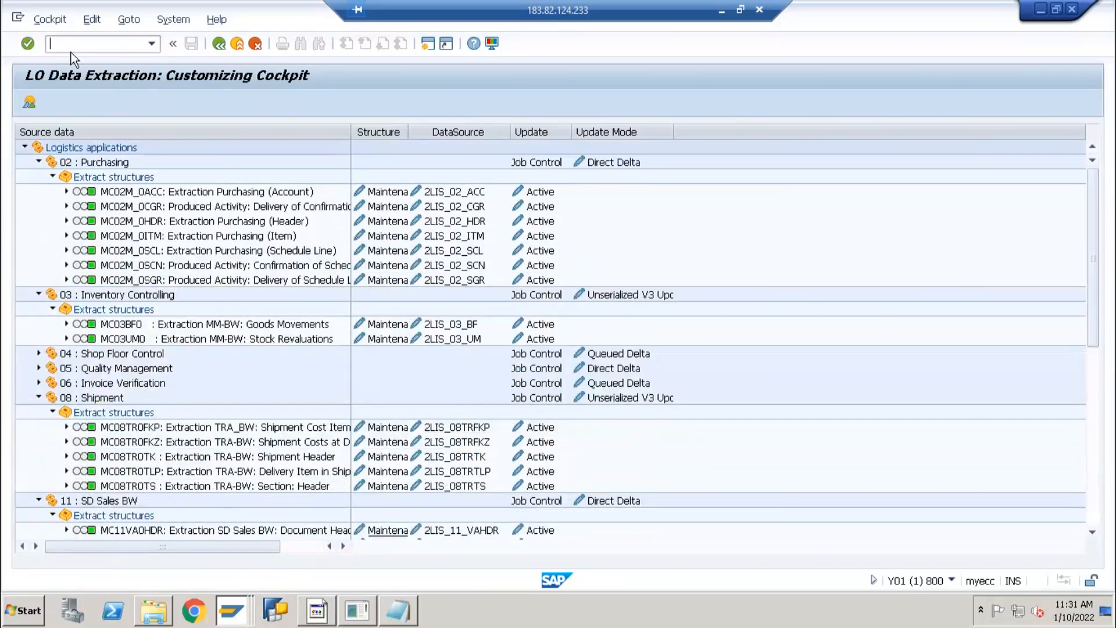
type("/orsa3")
key("Return")
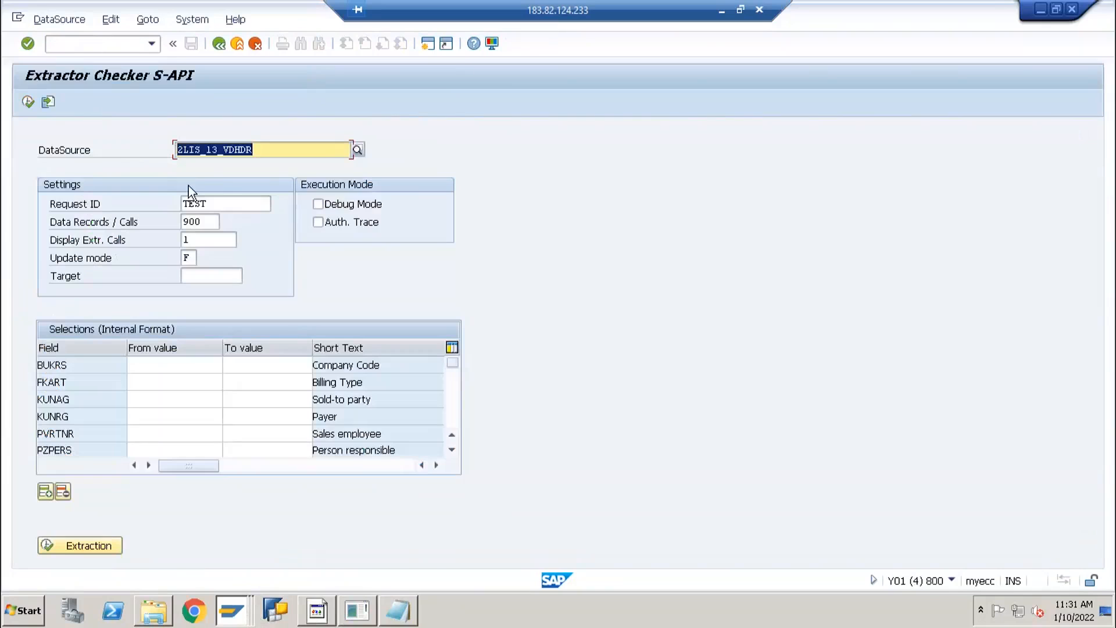
key("Delete")
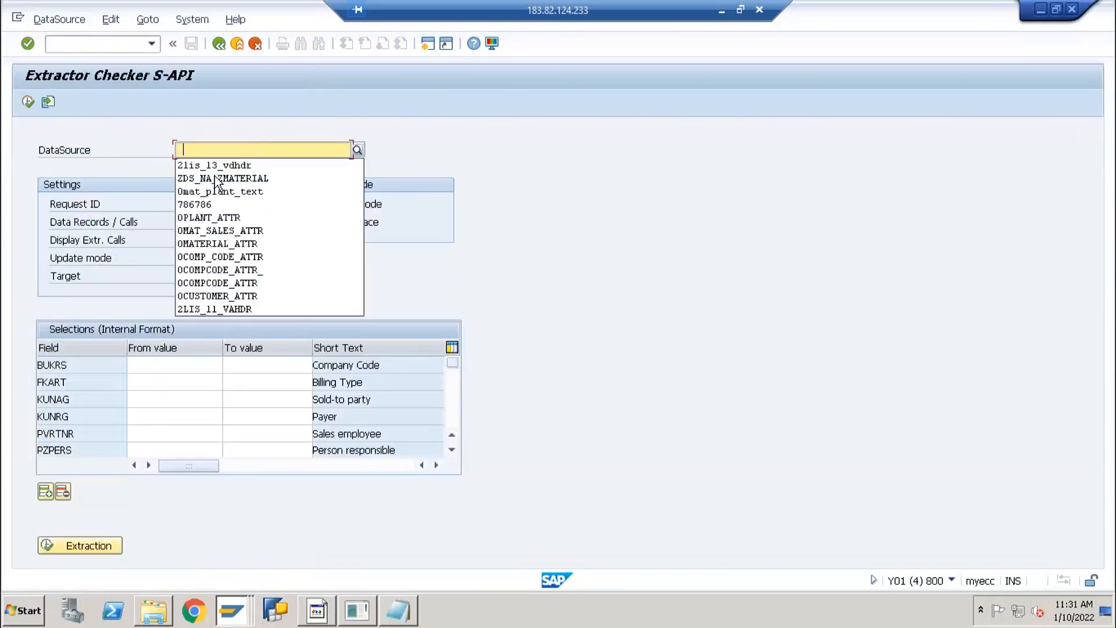
left_click(216, 179)
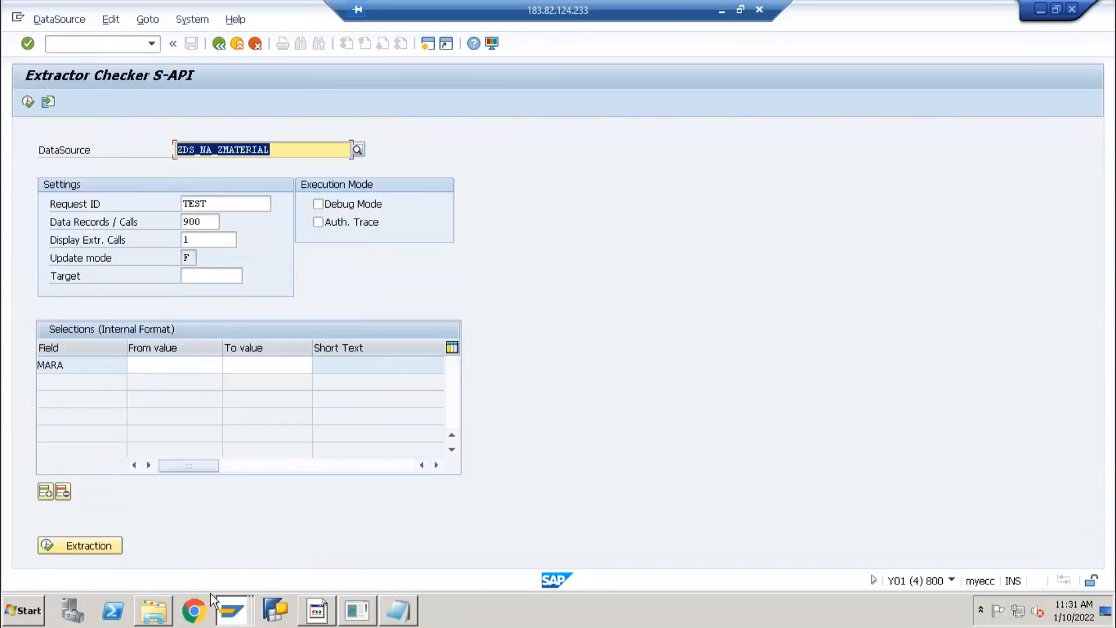
Open transaction SE11 in a new session and display the field definitions of database table ZMARA_DEMO.
left_click(235, 613)
left_click(69, 35)
left_click(69, 43)
type("/ose11")
key("Return")
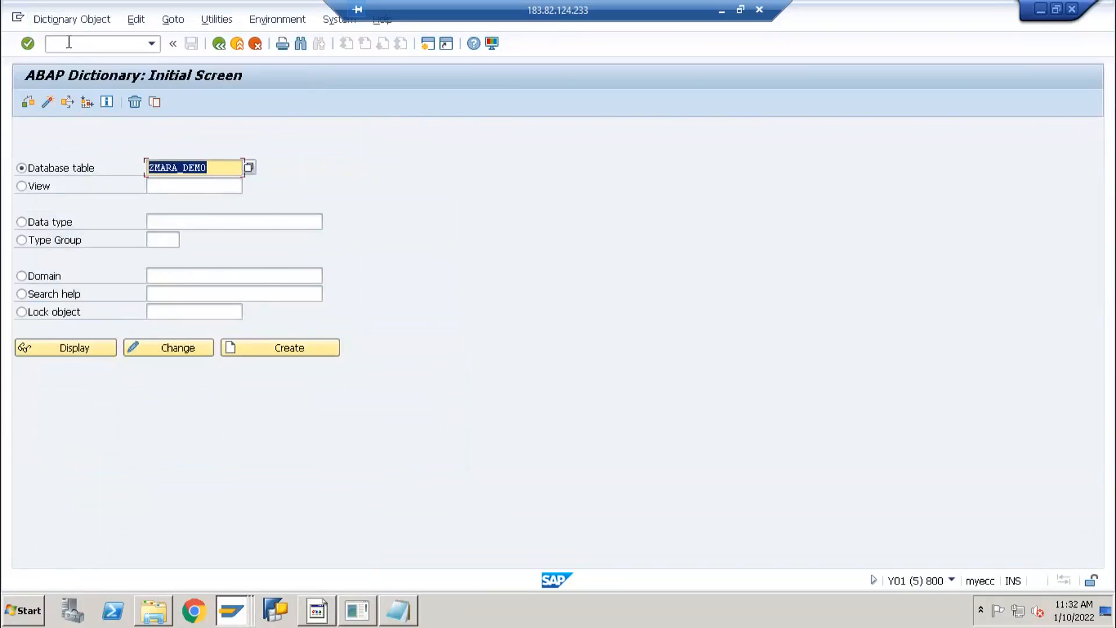
key("Down")
key("Return")
key("F7")
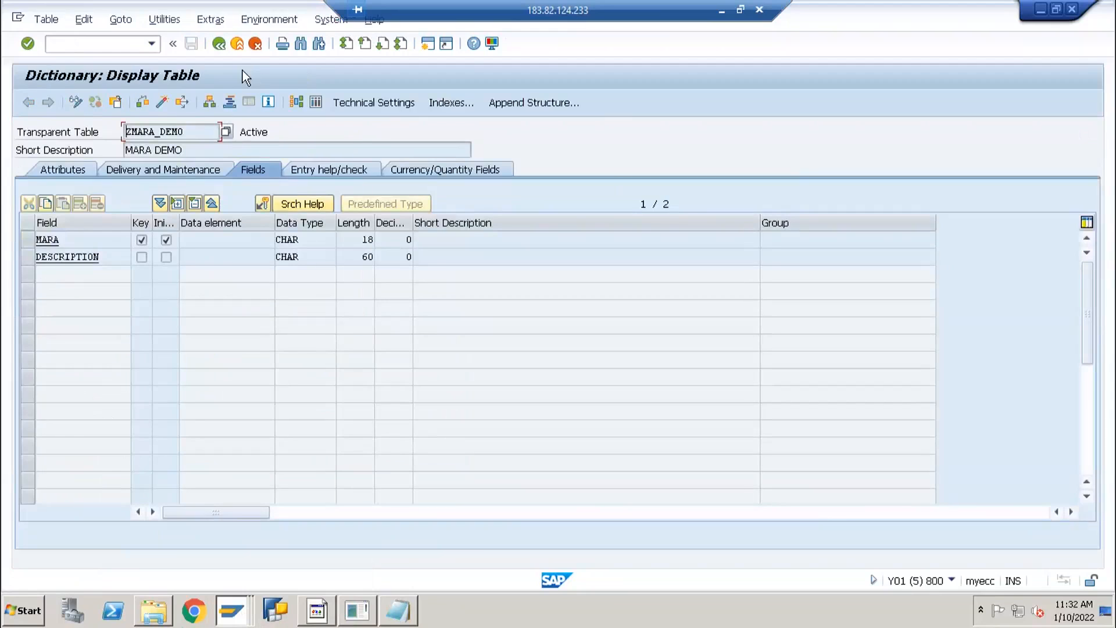
left_click(317, 102)
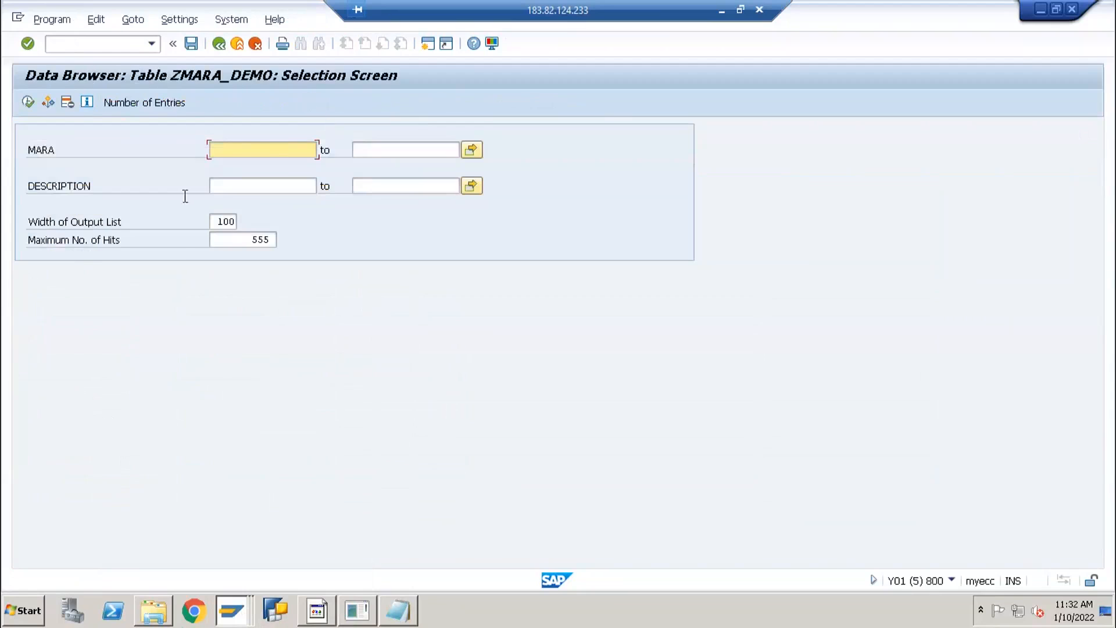
key("alt+Tab")
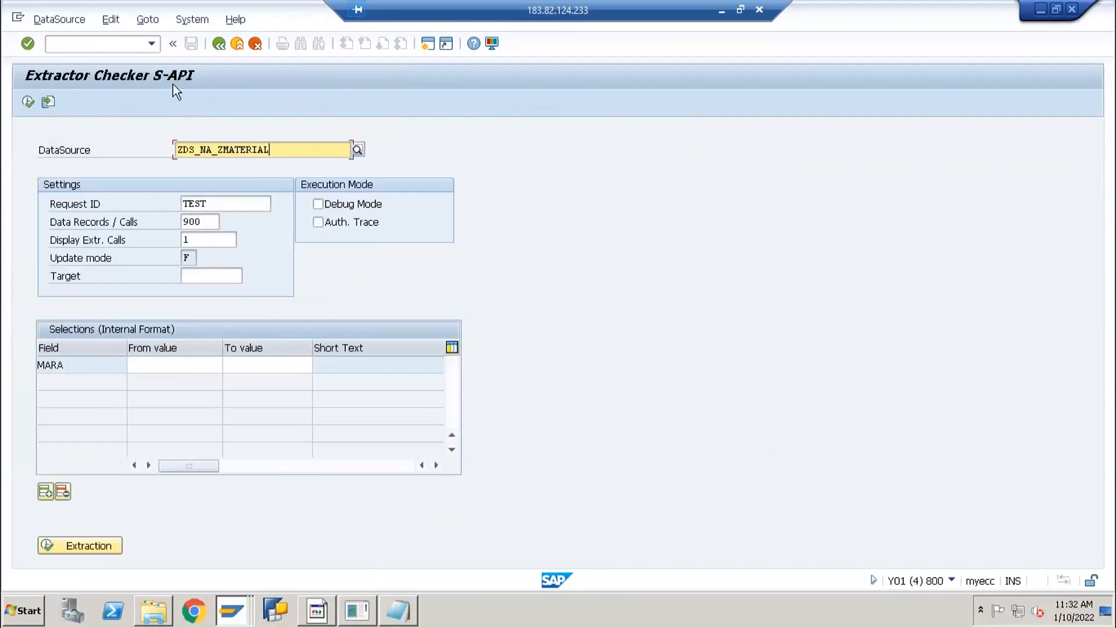
key("alt+Tab")
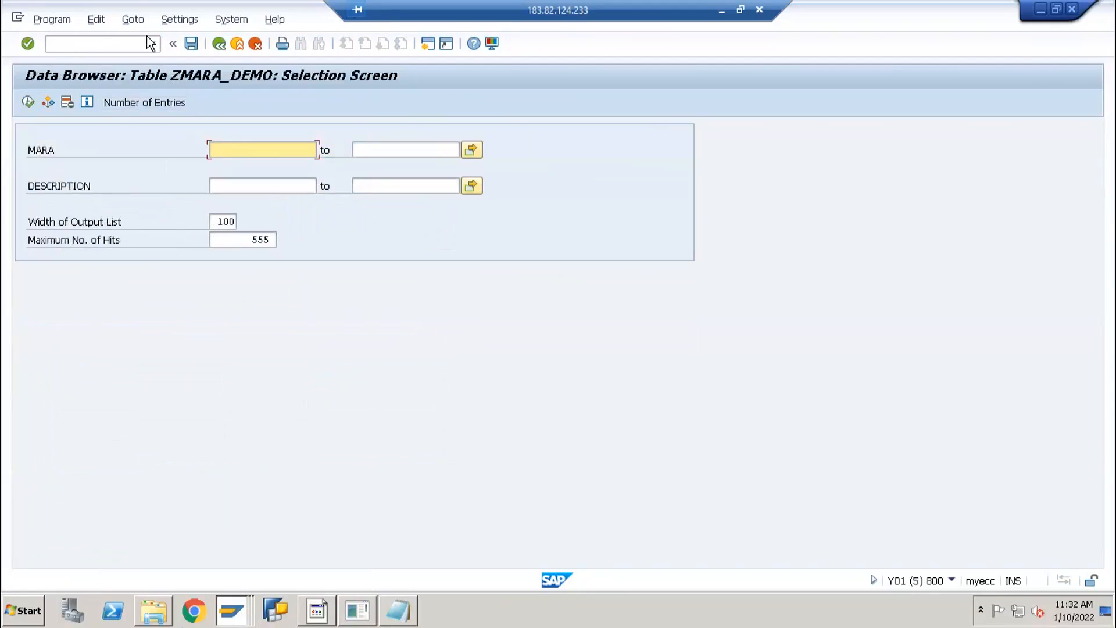
left_click(143, 22)
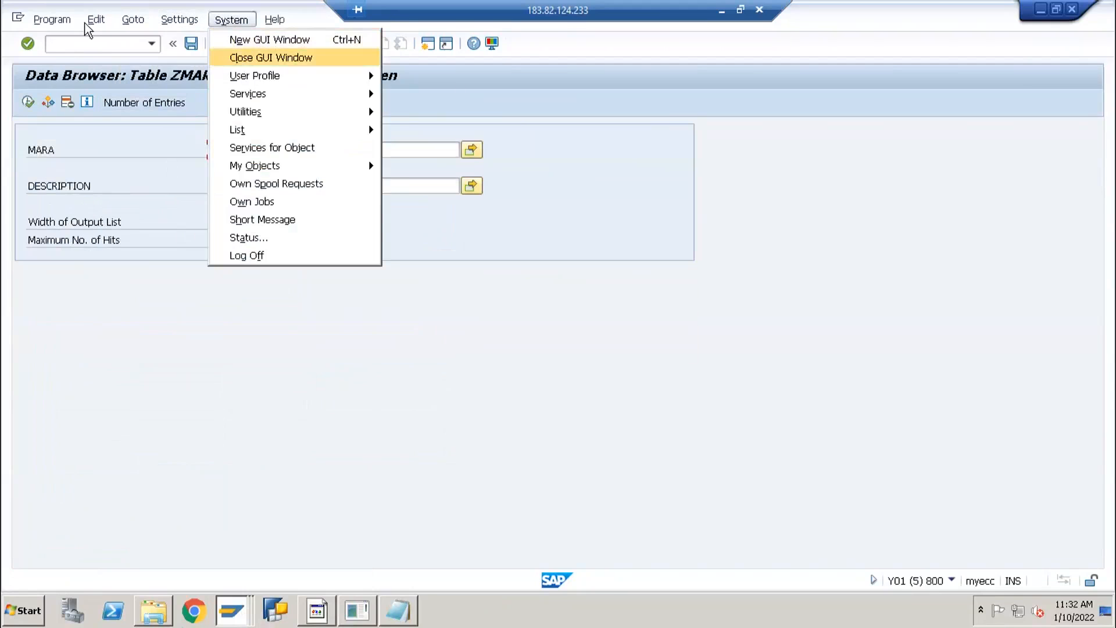
left_click(64, 20)
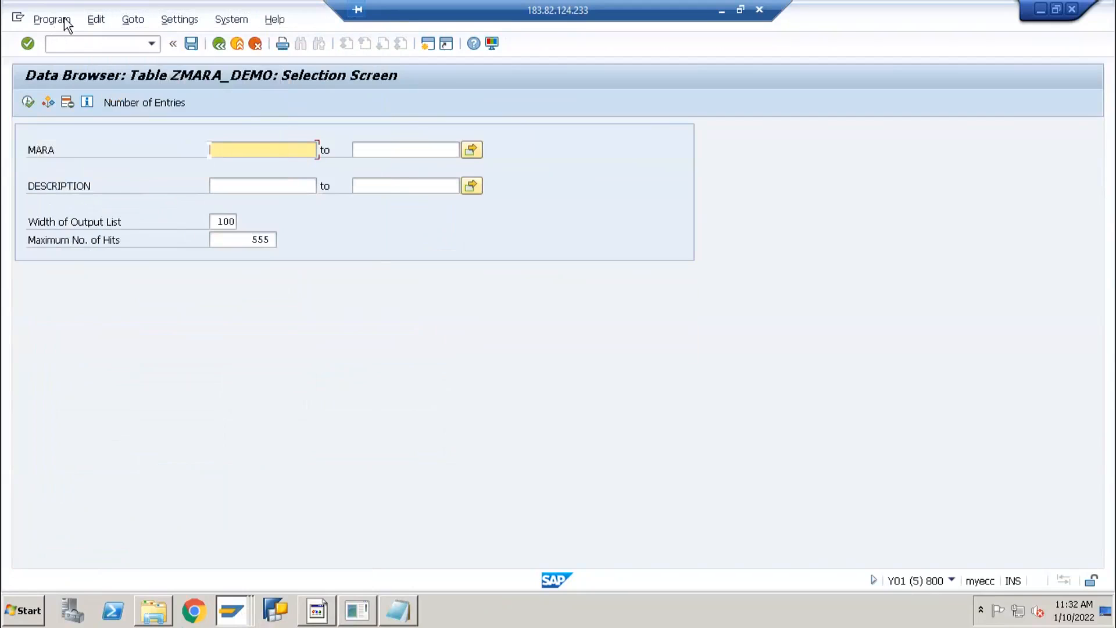
left_click(139, 65)
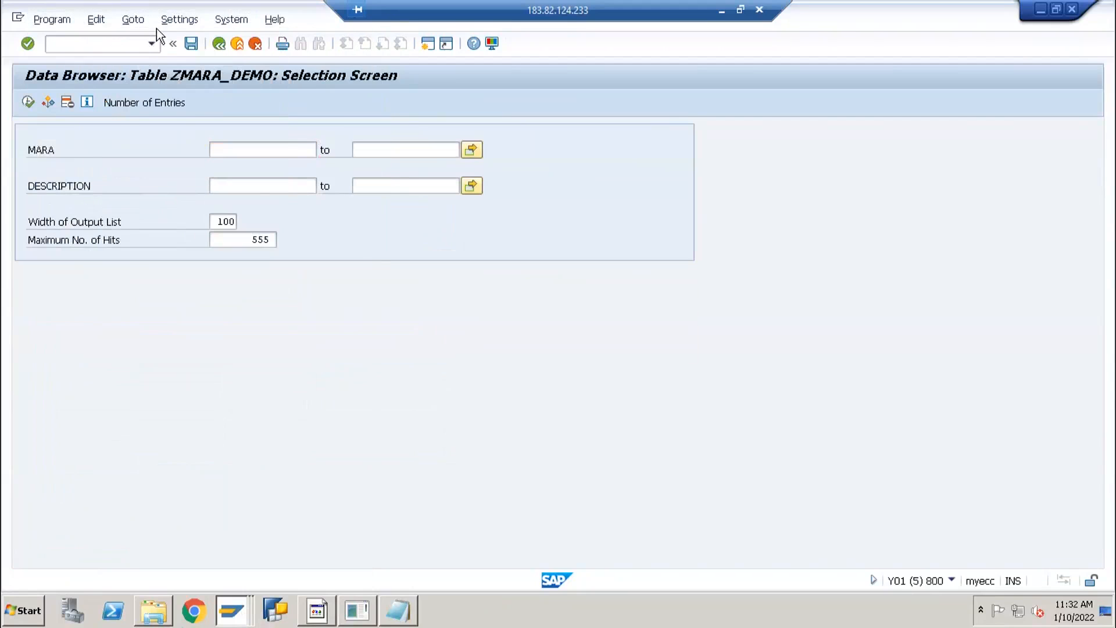
key("F3")
Create and save a new entry in table ZMARA_DEMO with MARA M02 and description Material 2.
left_click(162, 20)
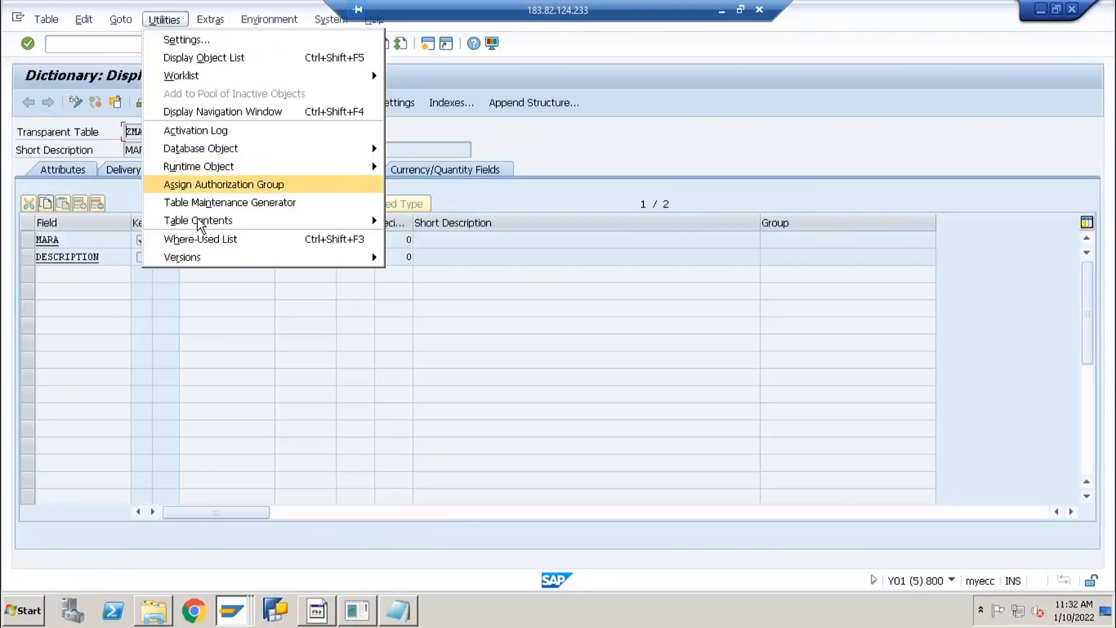
mouse_move(383, 220)
left_click(433, 239)
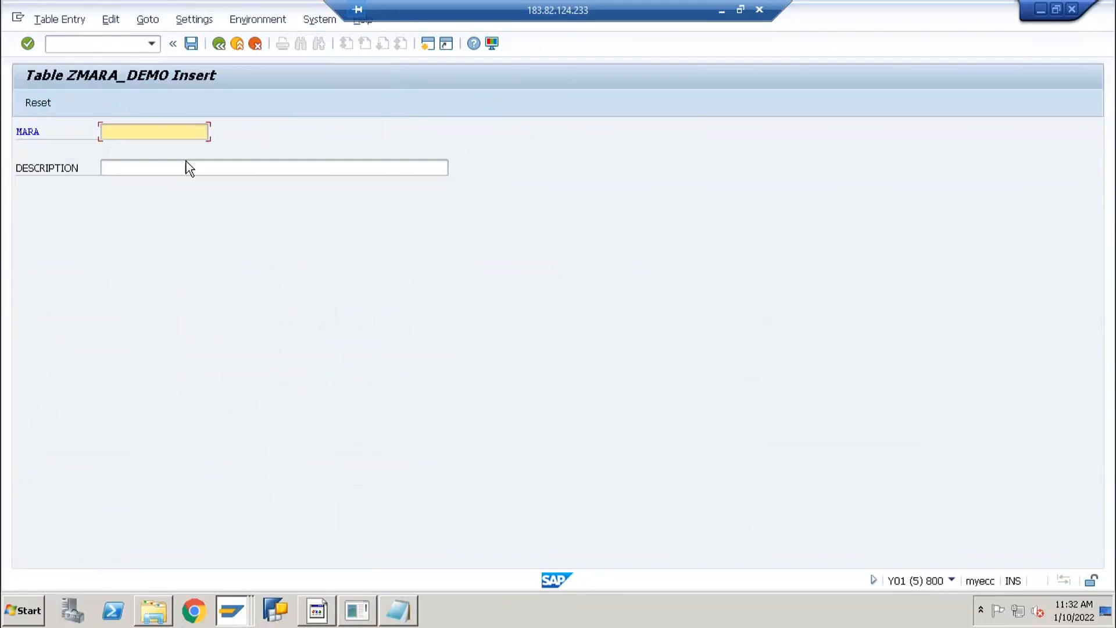
type("M02")
key("Tab")
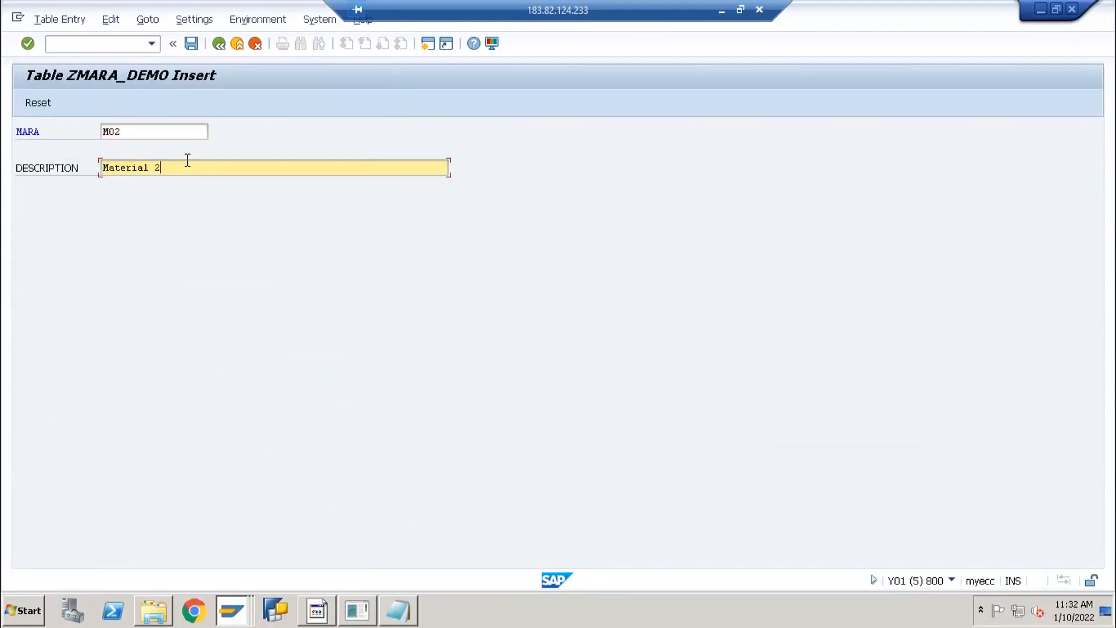
type("Material 2")
left_click(192, 44)
key("F3")
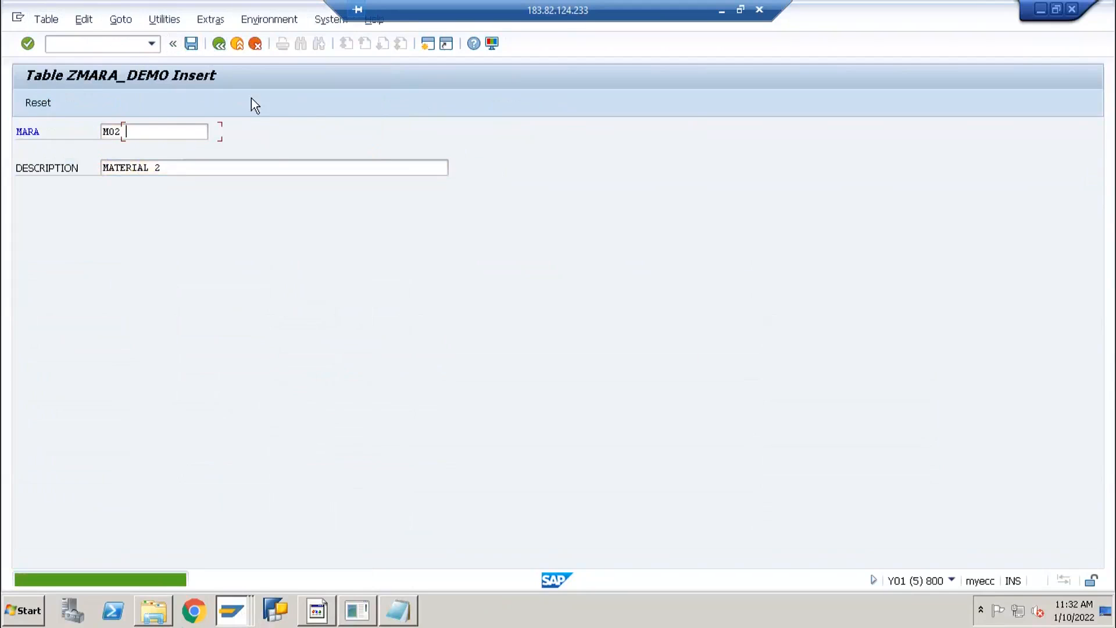
Compare the number of entries in table ZMARA_DEMO with a test extraction of DataSource ZDS_NA_ZMATERIAL in the Extractor Checker.
key("ctrl+shift+F10")
left_click(153, 100)
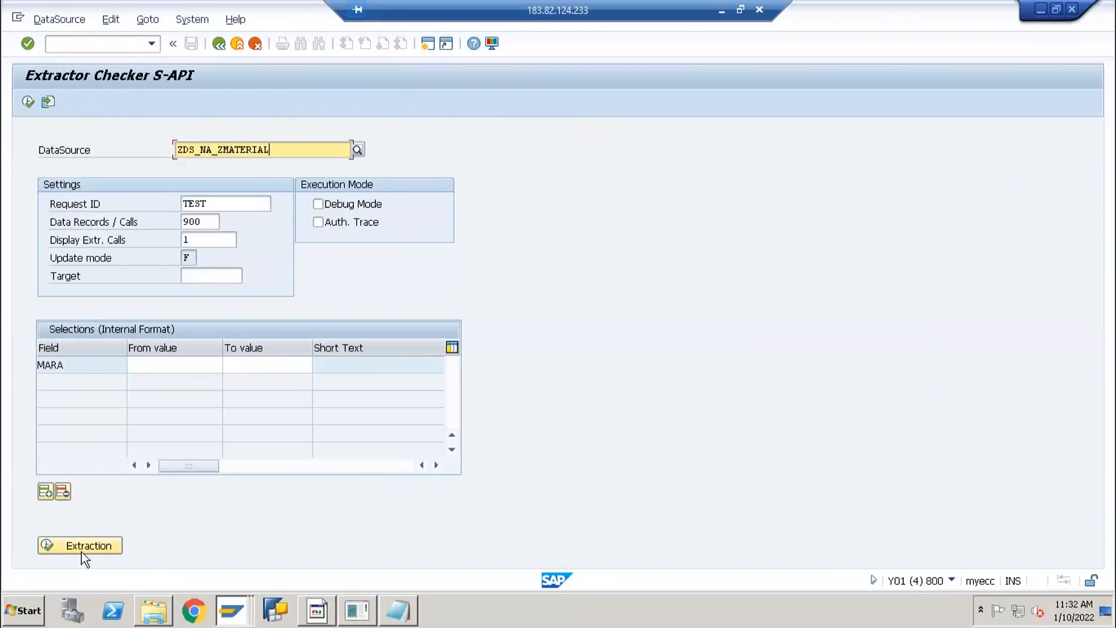
left_click(82, 551)
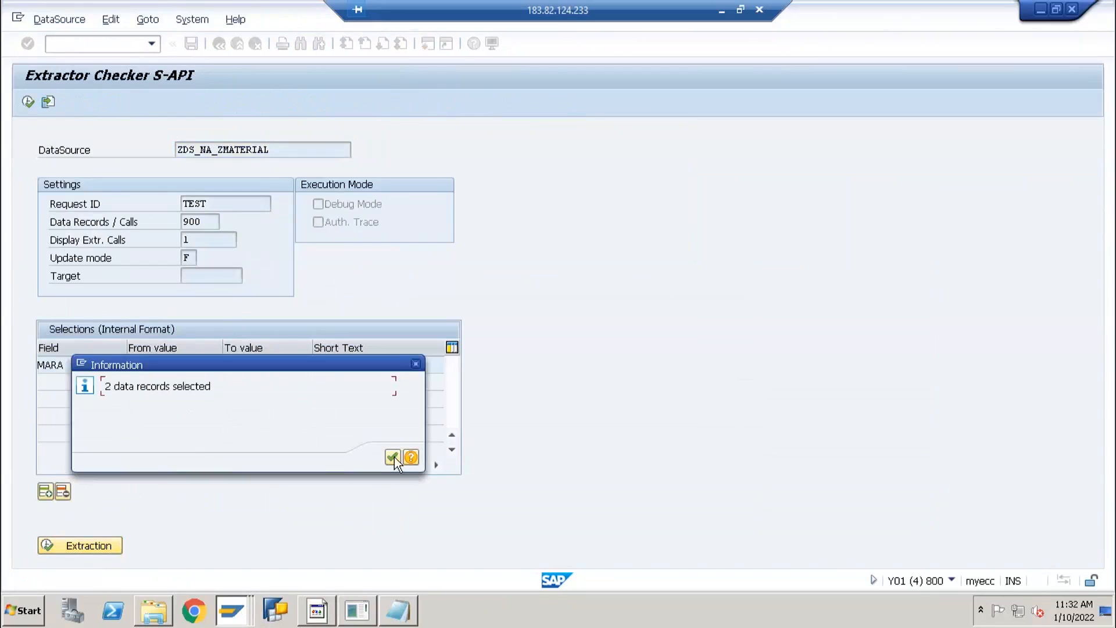
left_click(393, 456)
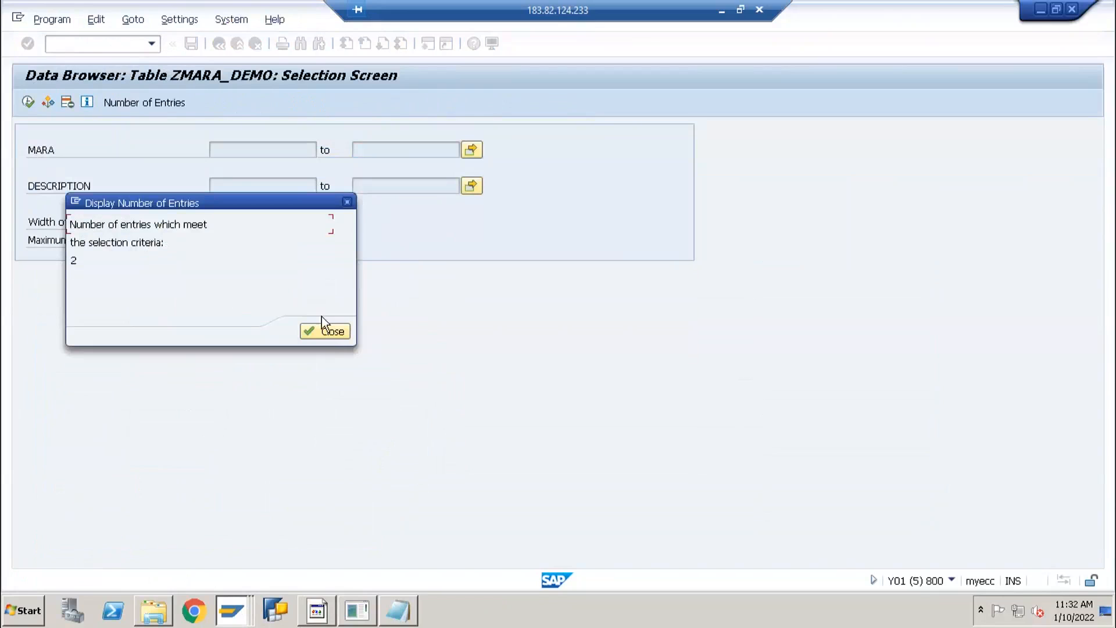
left_click(332, 332)
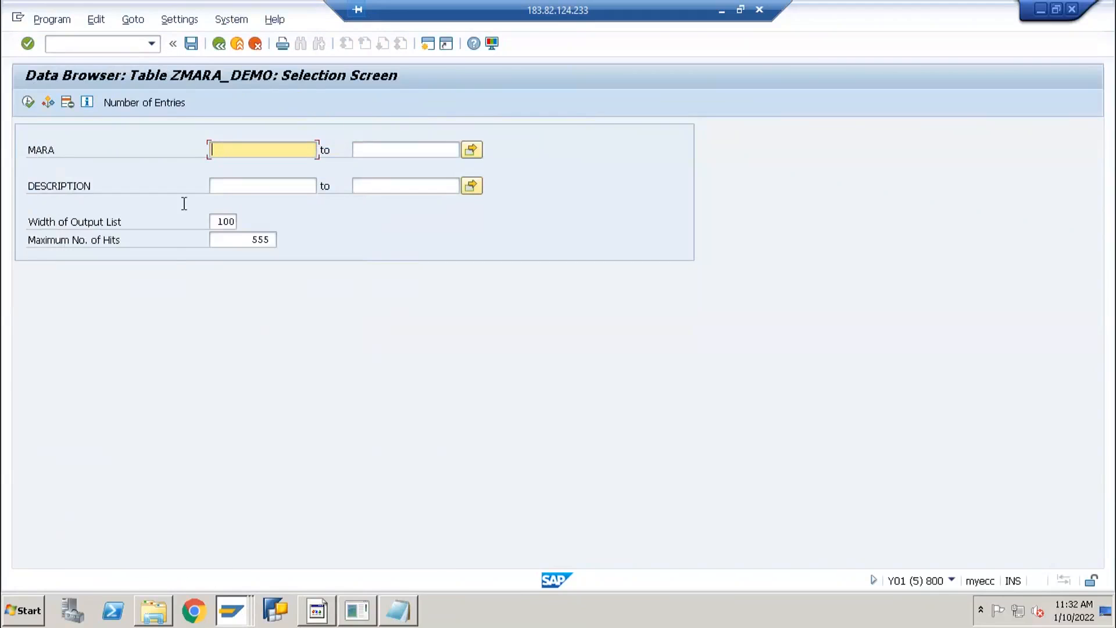
key("alt+Tab")
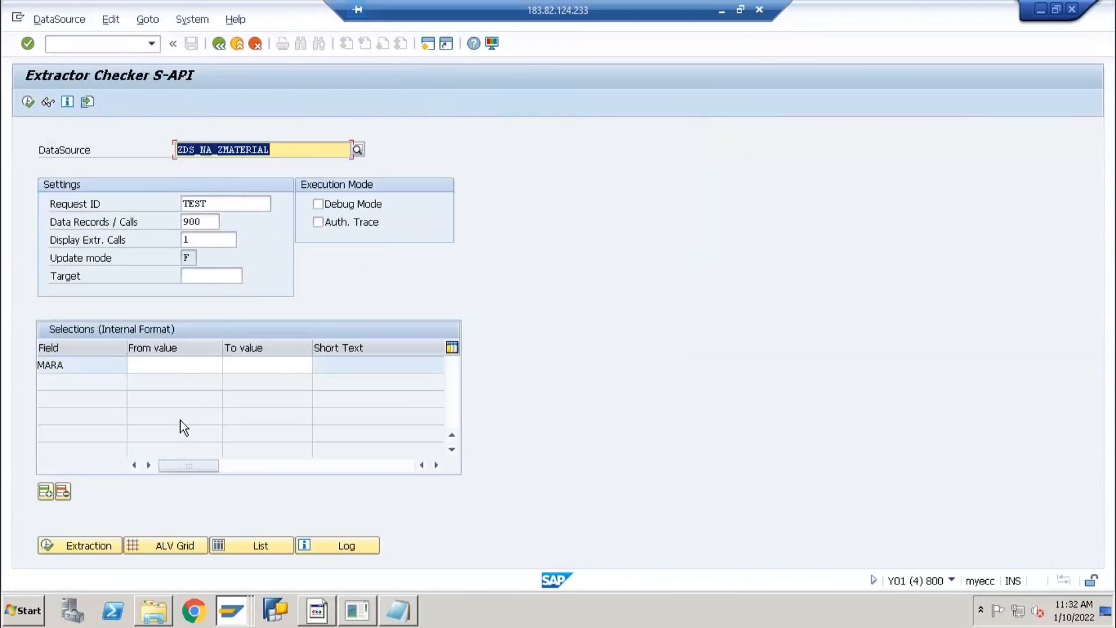
left_click(252, 150)
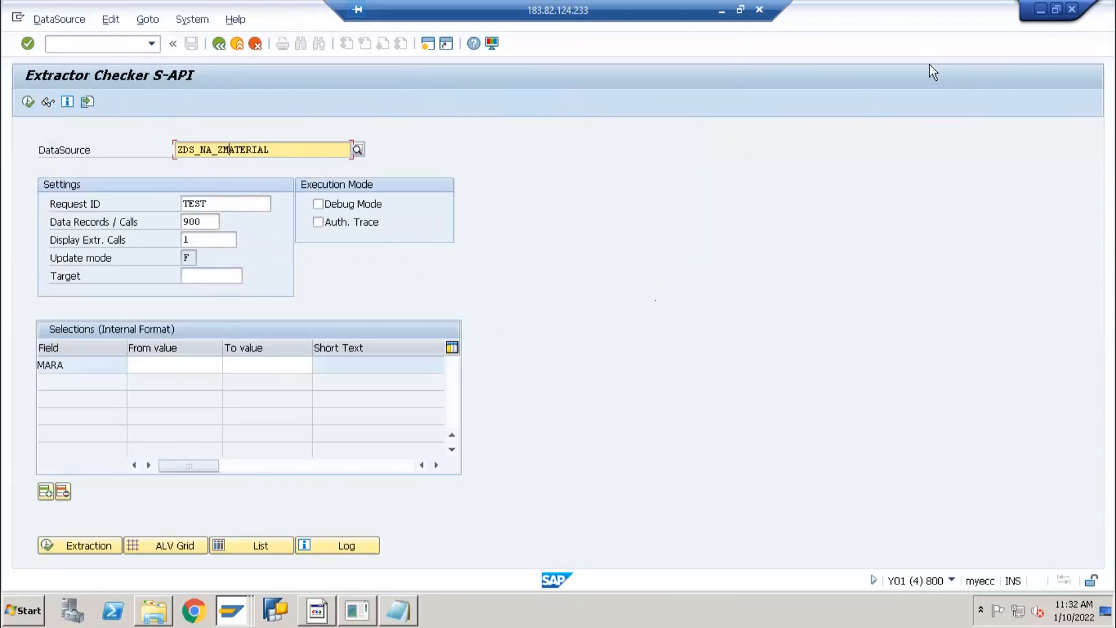
Close the Extractor Checker session and review the LO cockpit's extract structures and DataSources, selecting DataSource 2LIS_11_VASTH under SD Sales BW.
left_click(1072, 9)
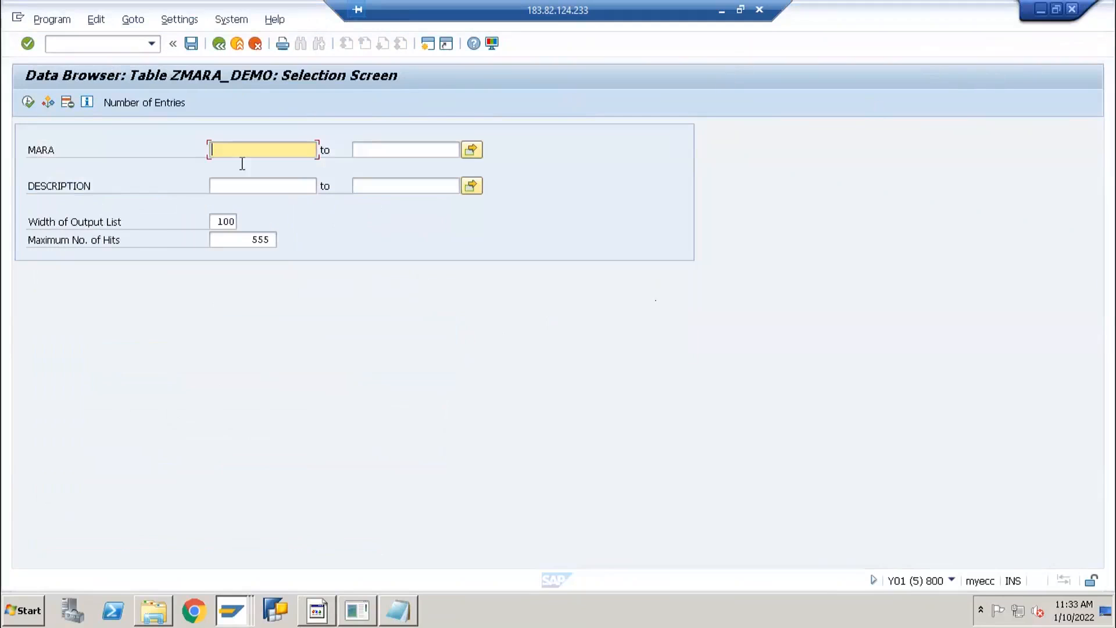
left_click(232, 619)
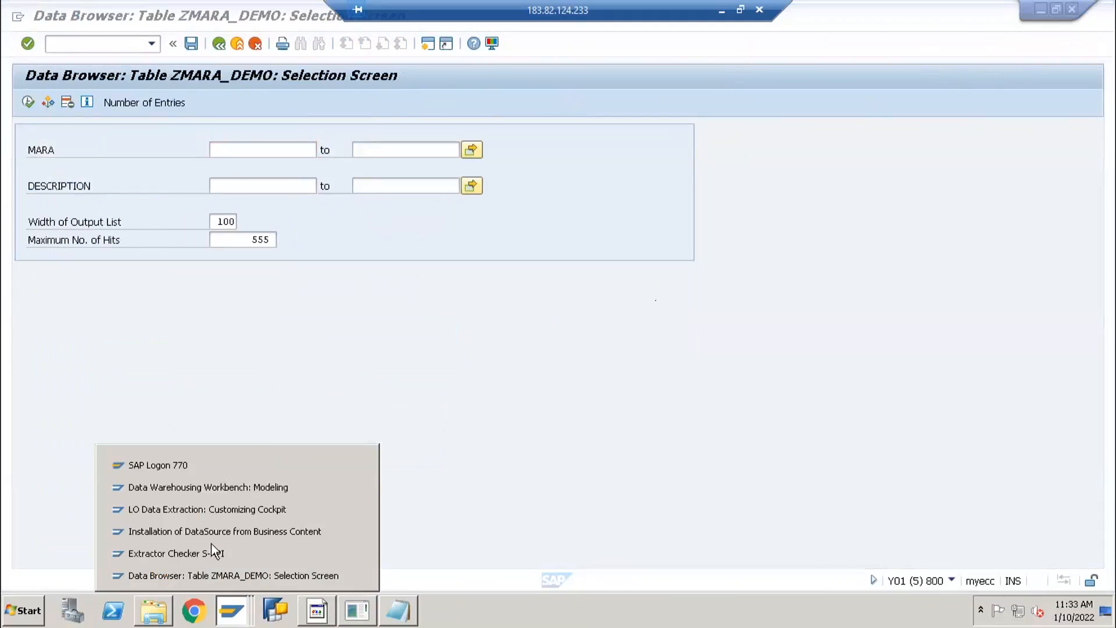
left_click(207, 509)
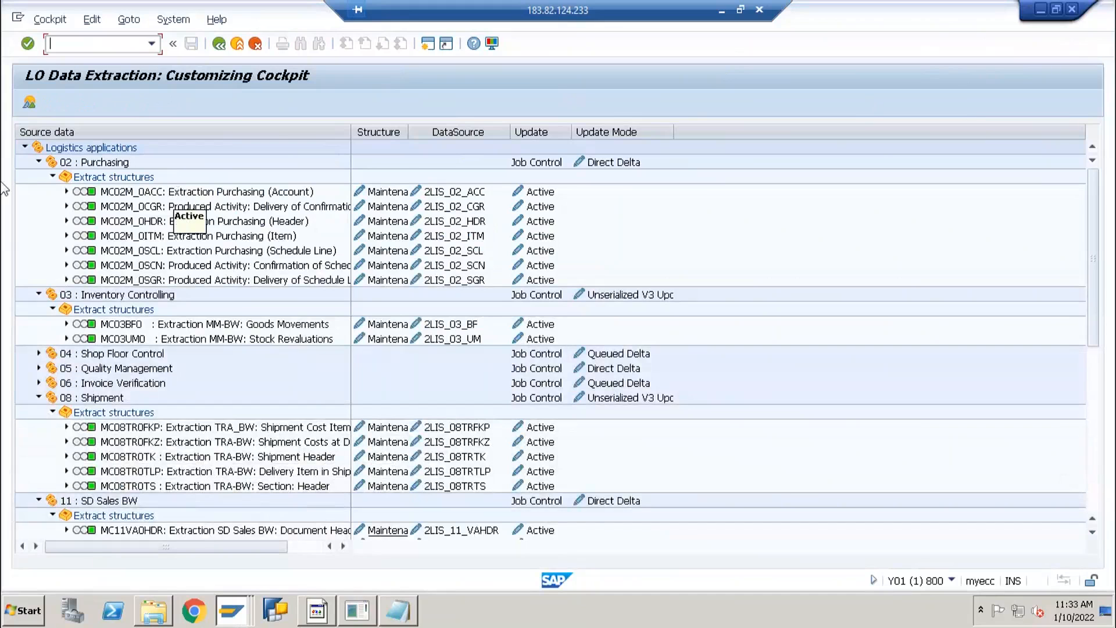
left_click(52, 177)
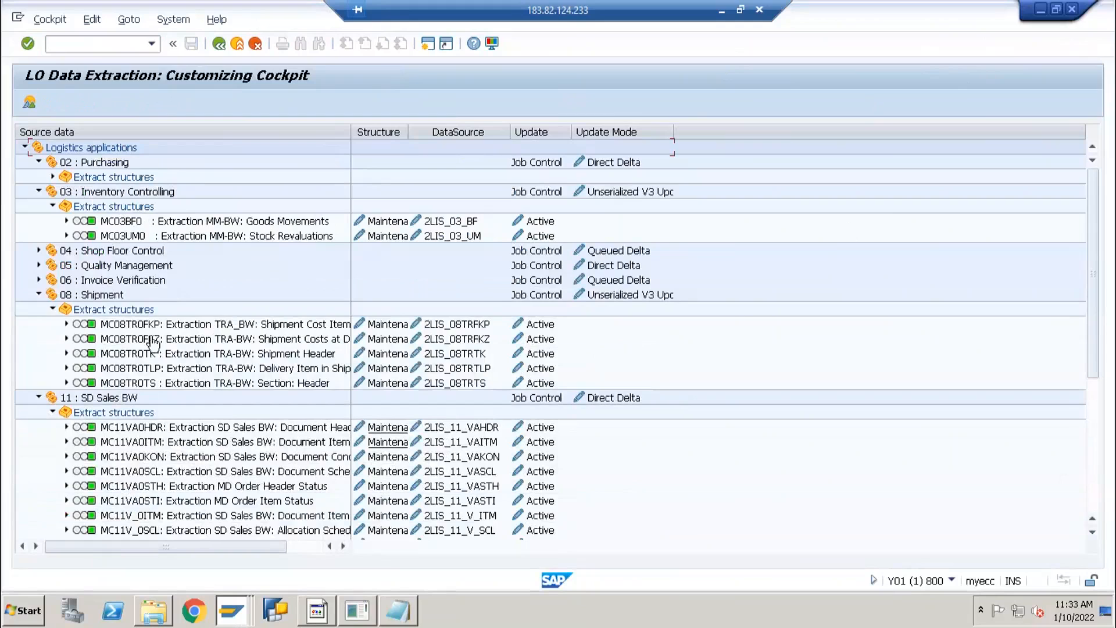
left_click(52, 177)
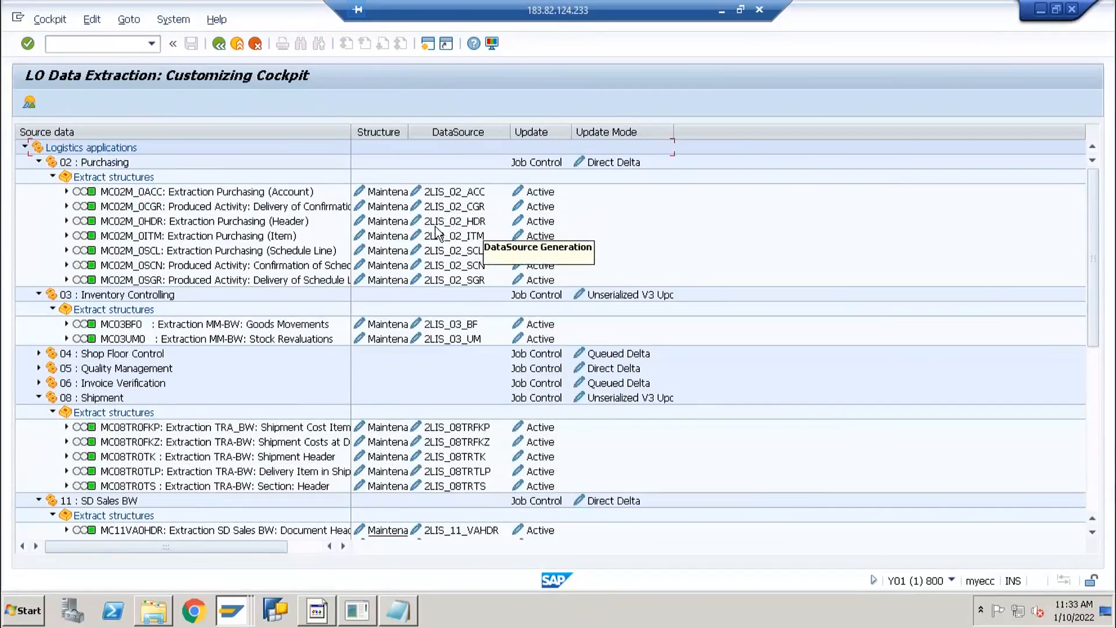
scroll(35, 360, "down", 4)
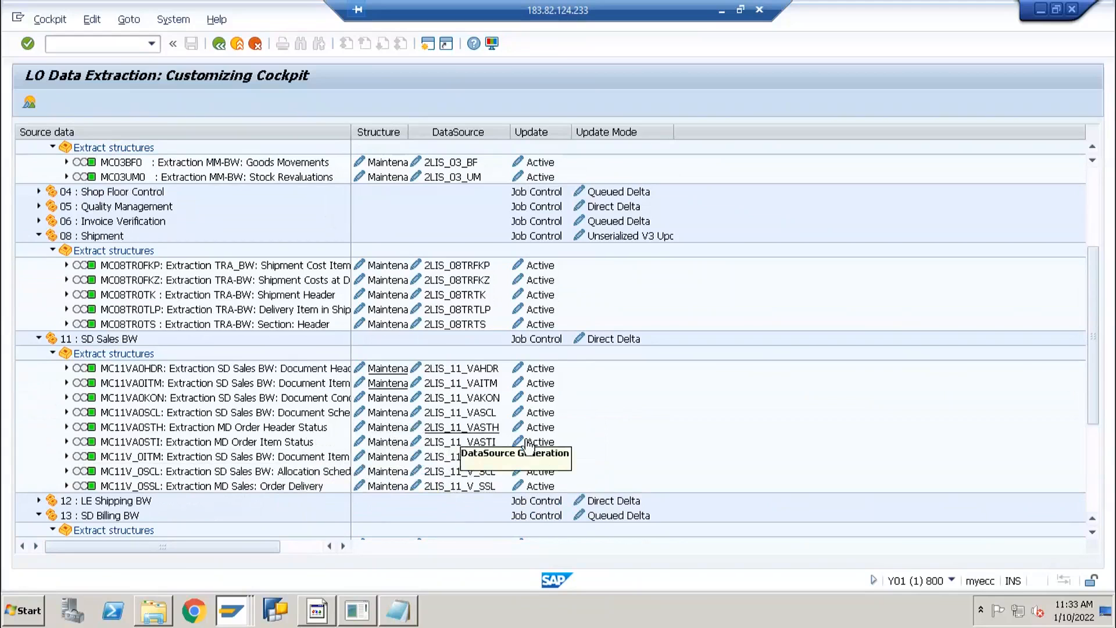
left_click(488, 428)
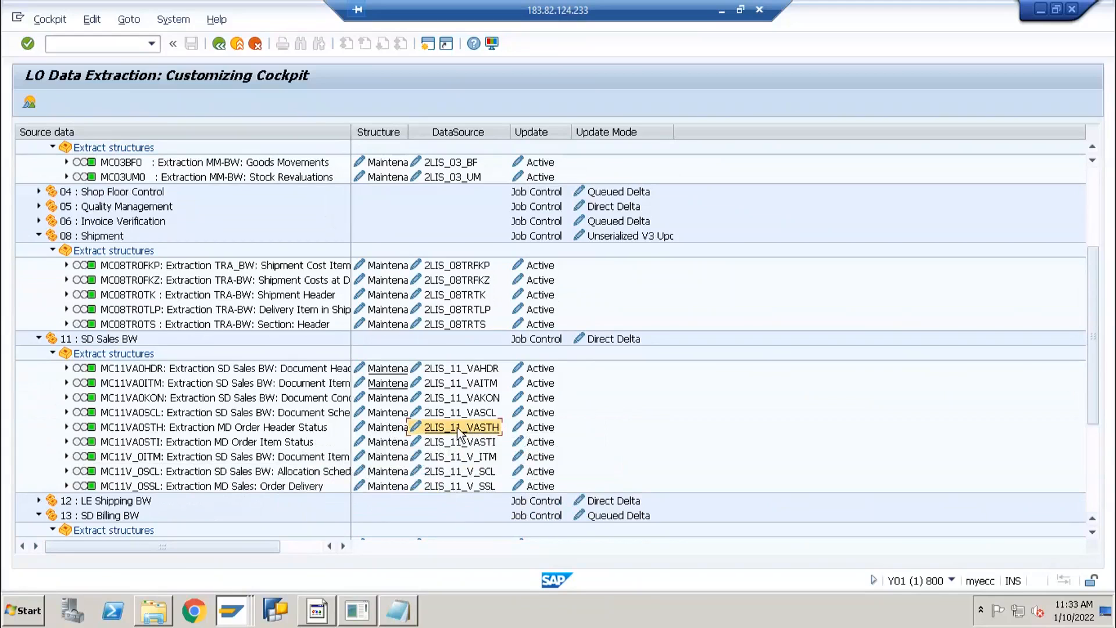
Switch to the ZMARA_DEMO Data Browser session and open the DataSource Repository there with transaction RSA2.
key("alt+Tab")
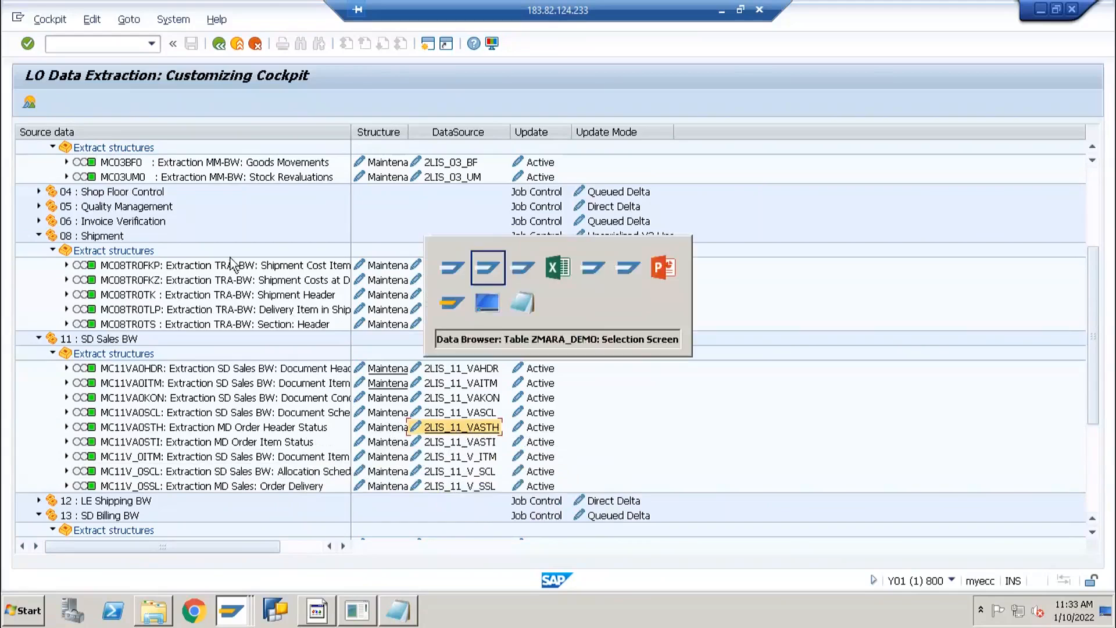
left_click(93, 46)
type("/nrsa2")
key("Return")
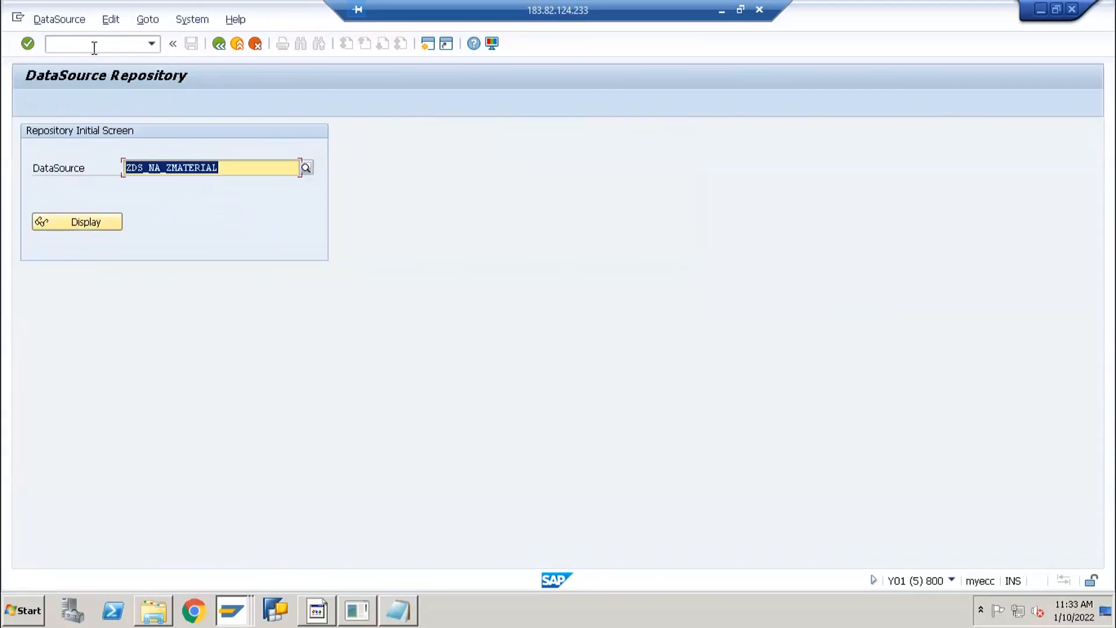
Display DataSource 2LIS_11_VASTH in the DataSource Repository and return to the initial screen.
type("2los_11_v")
key("BackSpace")
key("BackSpace")
key("BackSpace")
key("BackSpace")
key("BackSpace")
key("BackSpace")
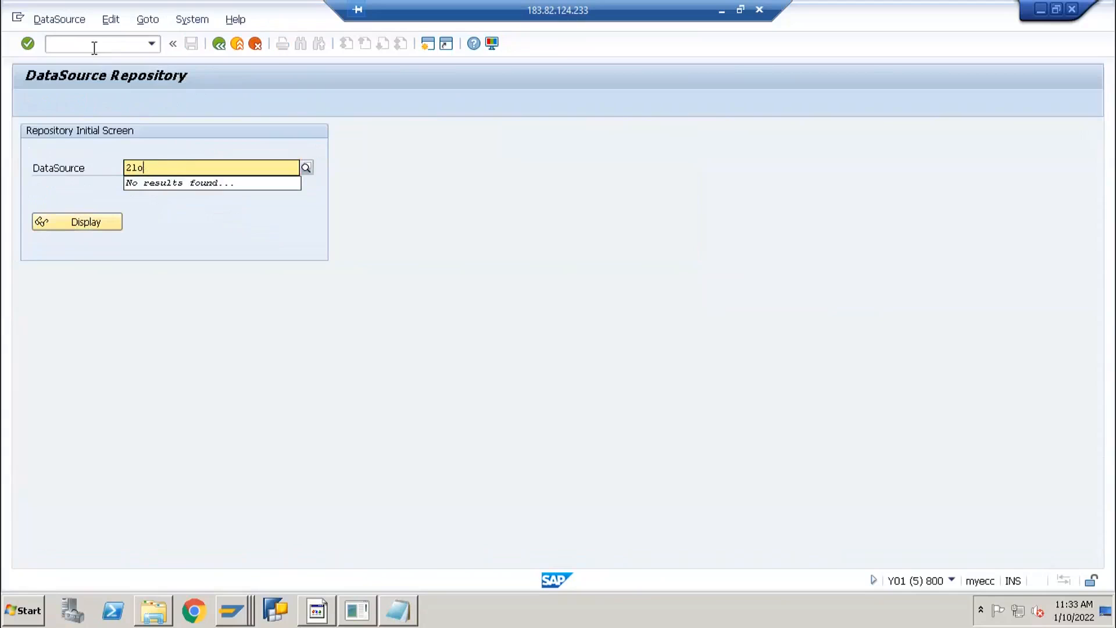
type("s_11_")
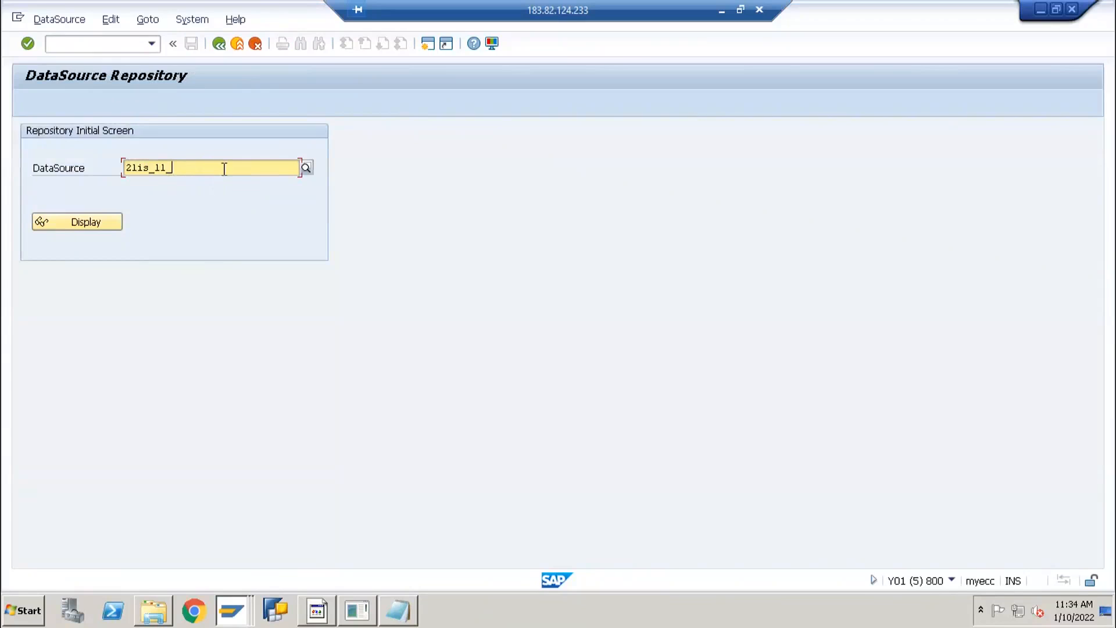
left_click(153, 169)
type("vasth")
key("Return")
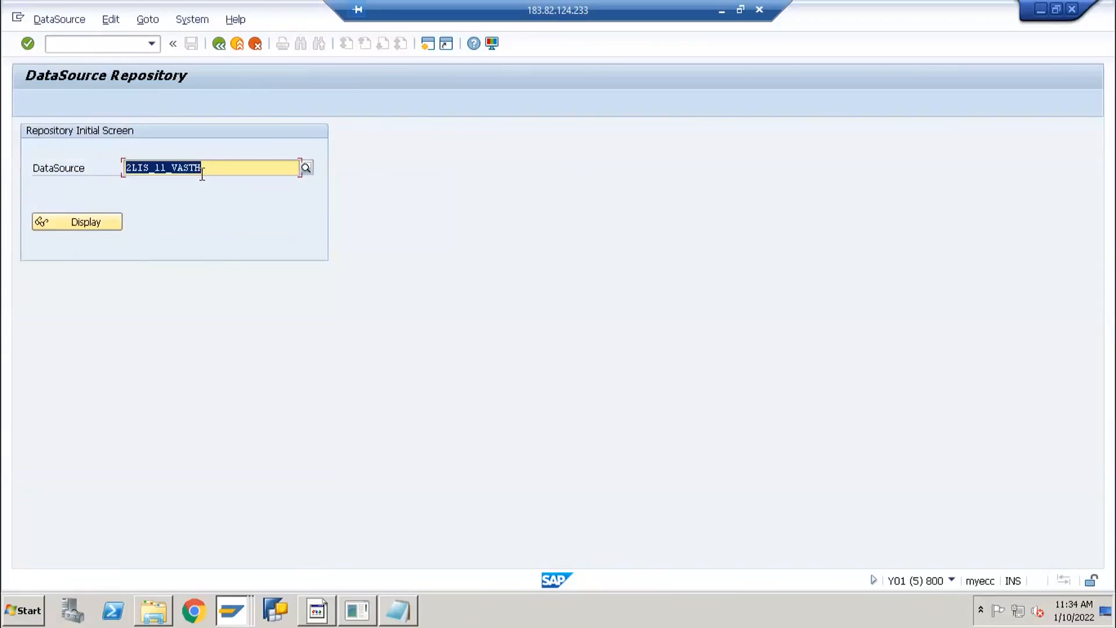
left_click(82, 225)
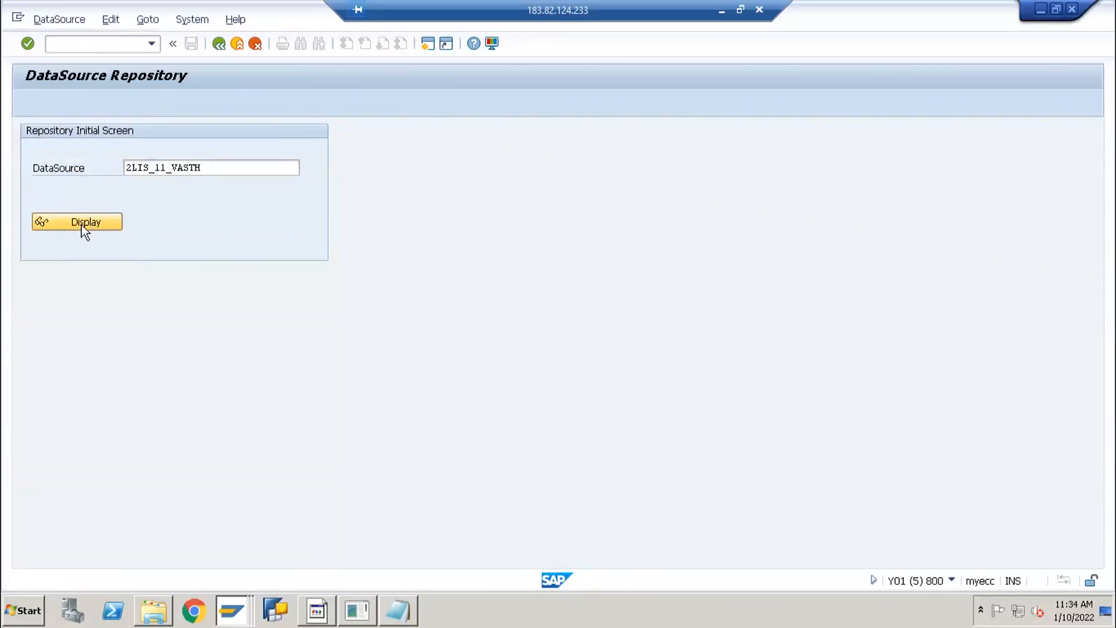
left_click(218, 44)
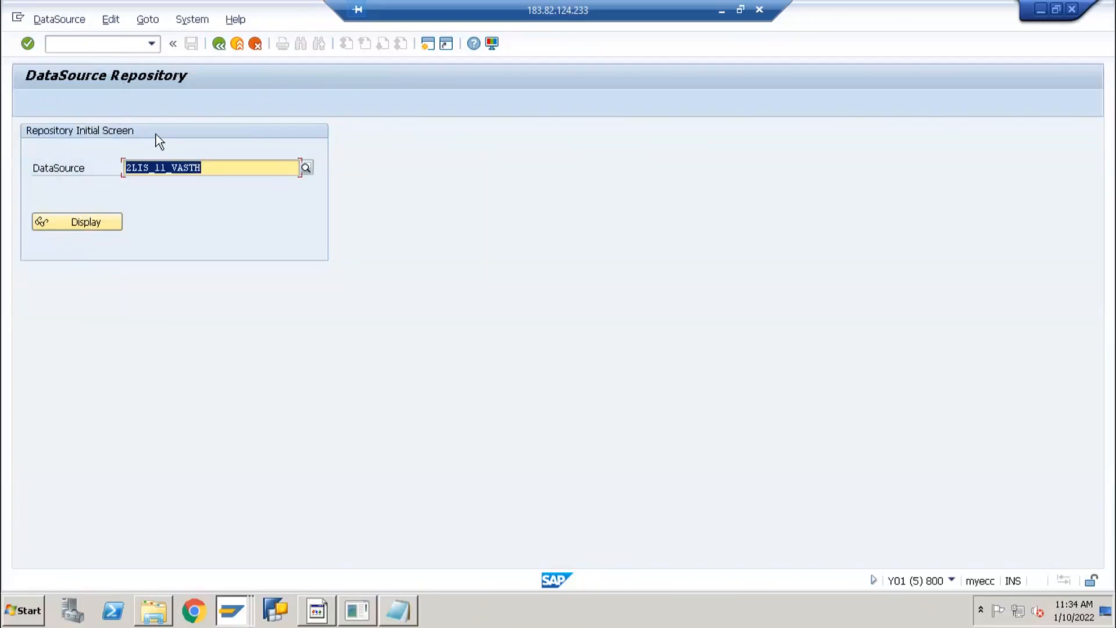
Replace the DataSource Repository with the Extractor Checker in the same session using transaction RSA3.
left_click(155, 135)
left_click(106, 42)
type("/nra")
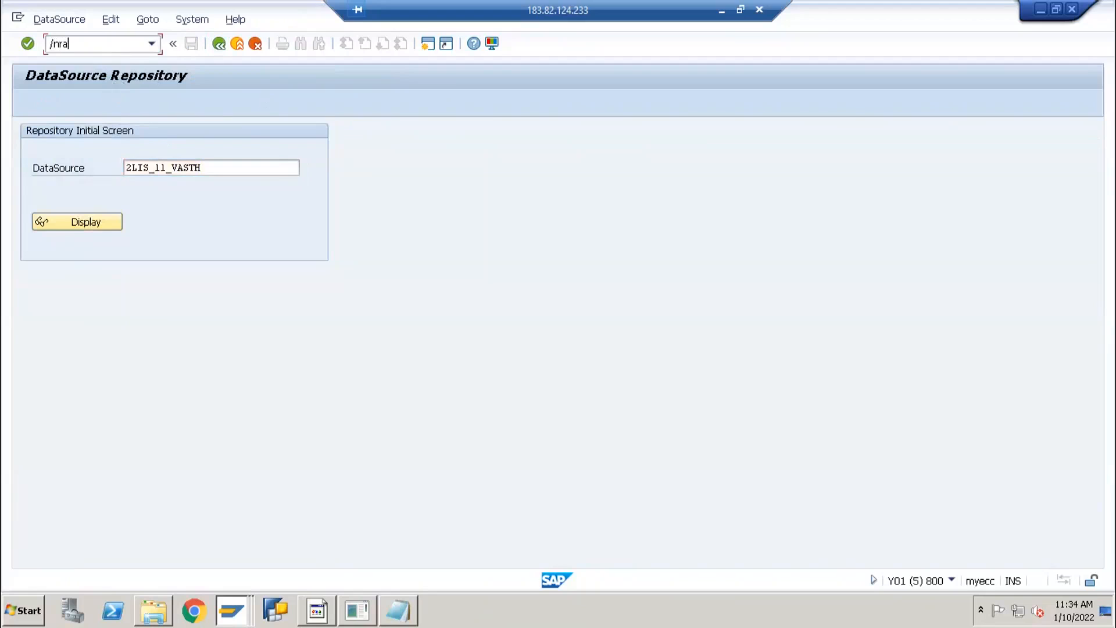
key("BackSpace")
type("sa3")
key("Return")
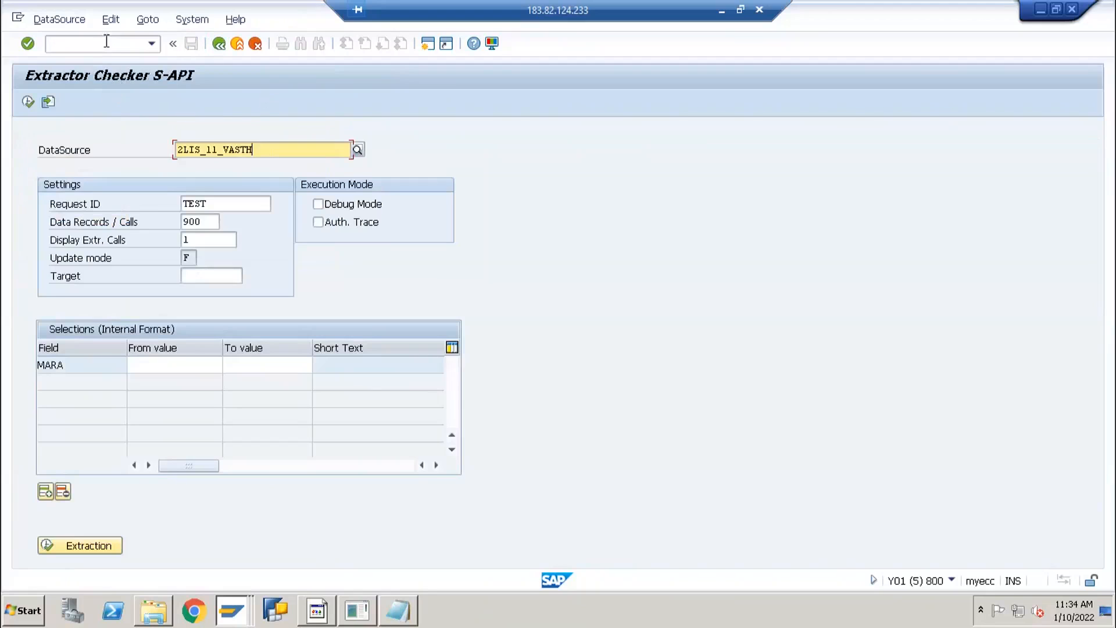
Run a test extraction for DataSource 2LIS_11_VASTH and display the extracted records.
left_click(92, 547)
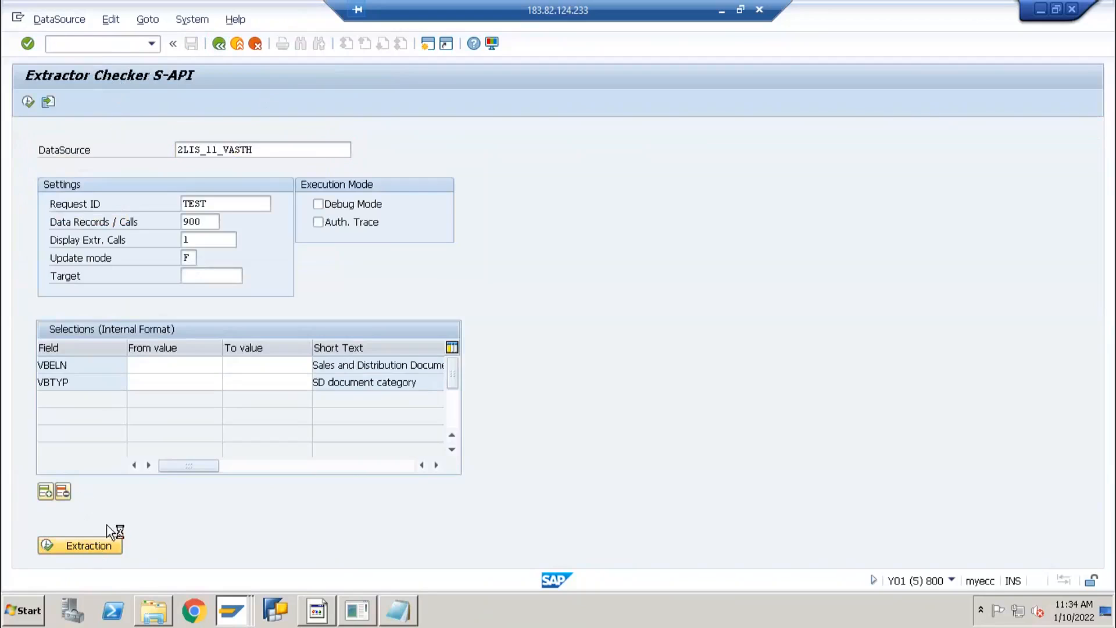
left_click_drag(215, 369, 605, 305)
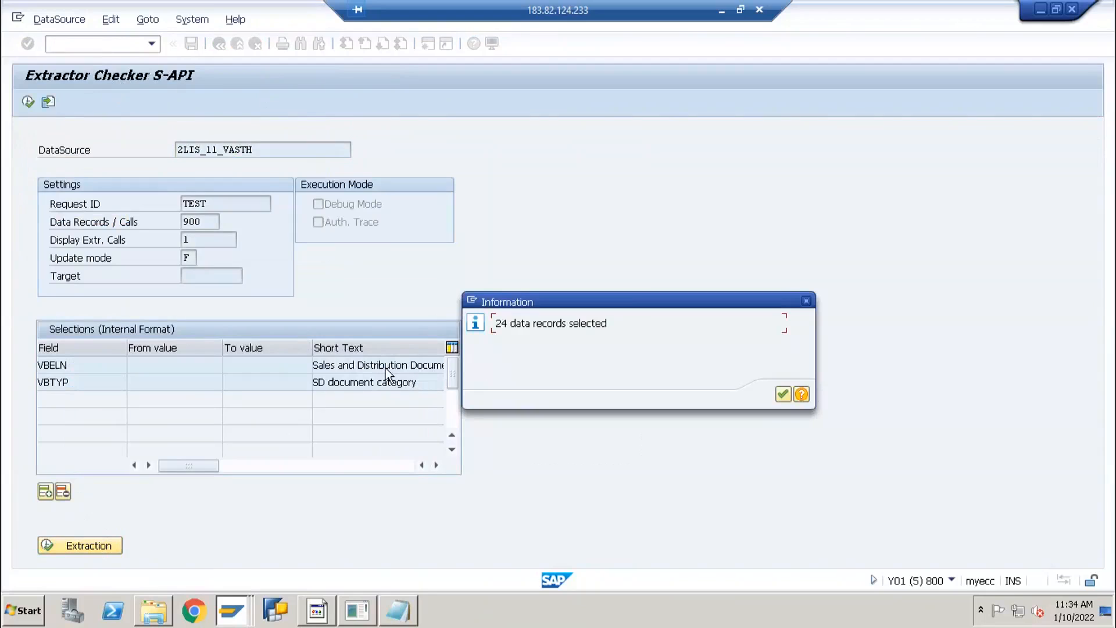
left_click(782, 396)
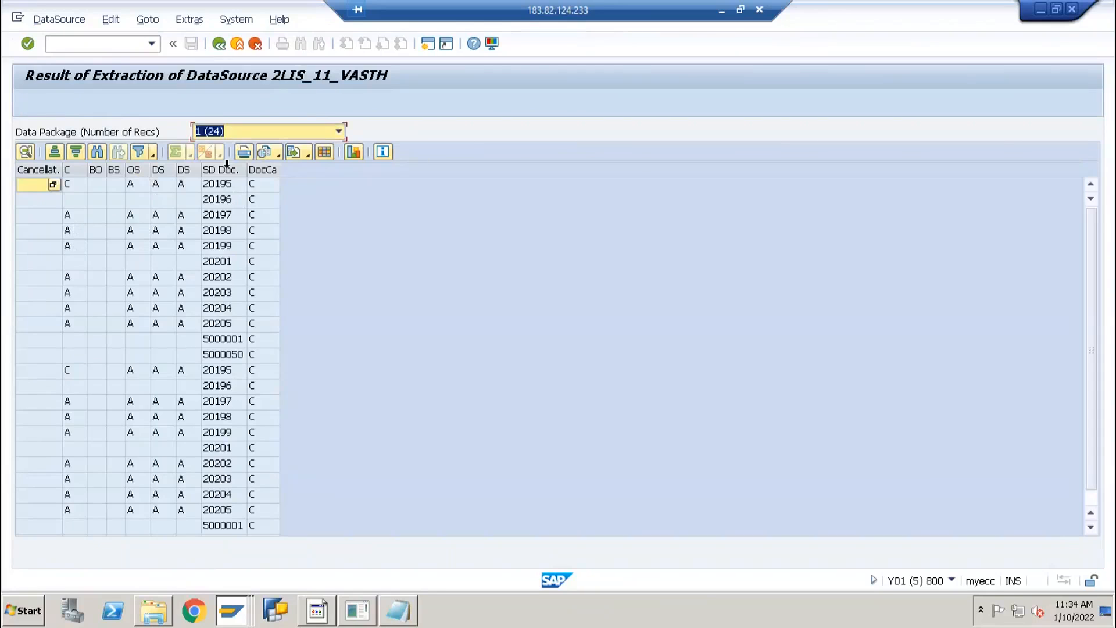
Widen the SD document column and display the first extracted sales order in a new session using transaction VA03.
left_click_drag(247, 169, 275, 170)
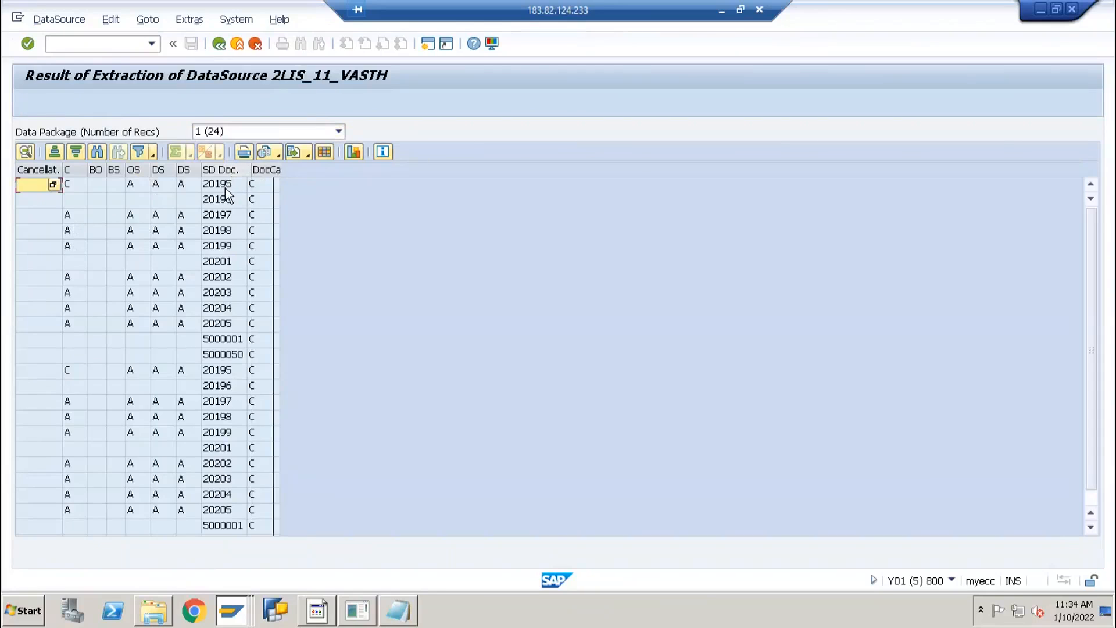
left_click(225, 185)
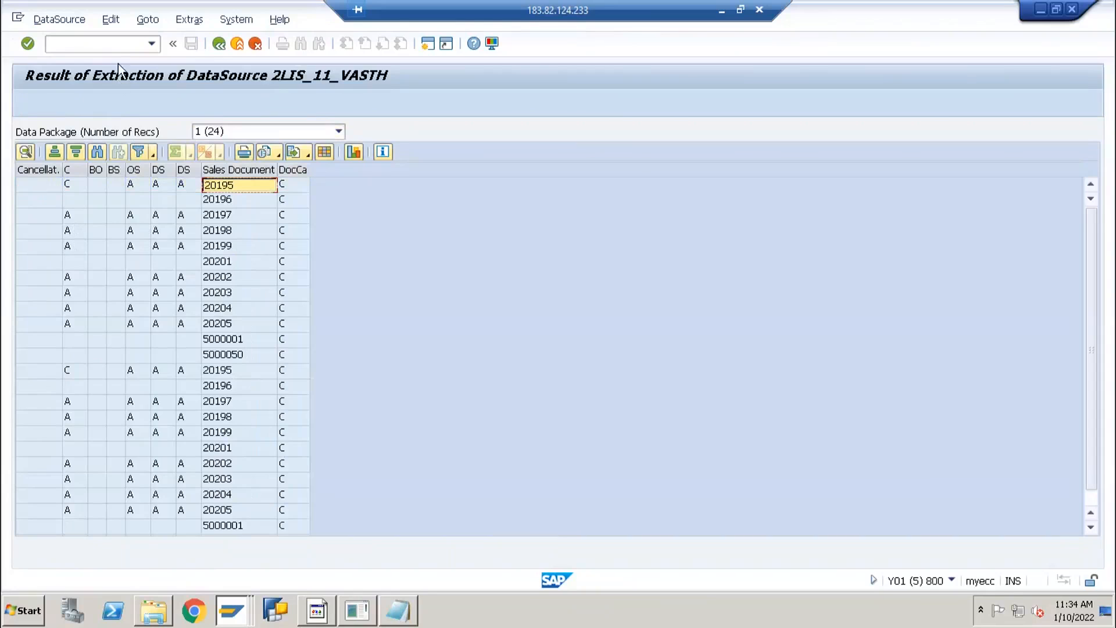
left_click(110, 48)
type("/ova03")
key("Return")
type("20195")
key("Return")
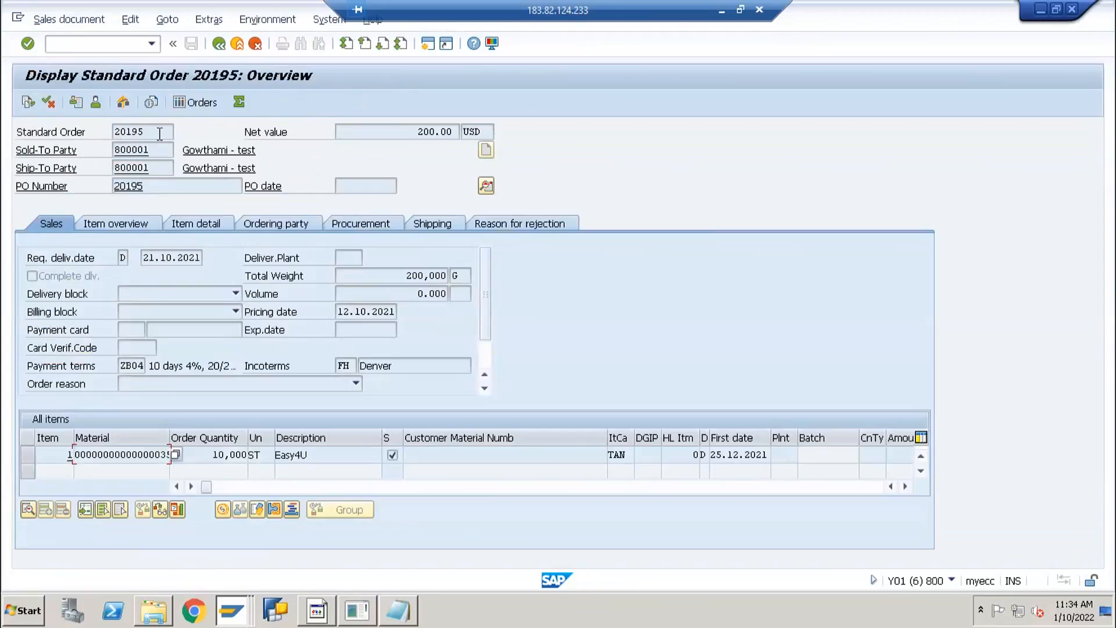
Return to the Extractor Checker and rerun the test extraction for DataSource 2LIS_11_VASTH.
key("alt+Tab")
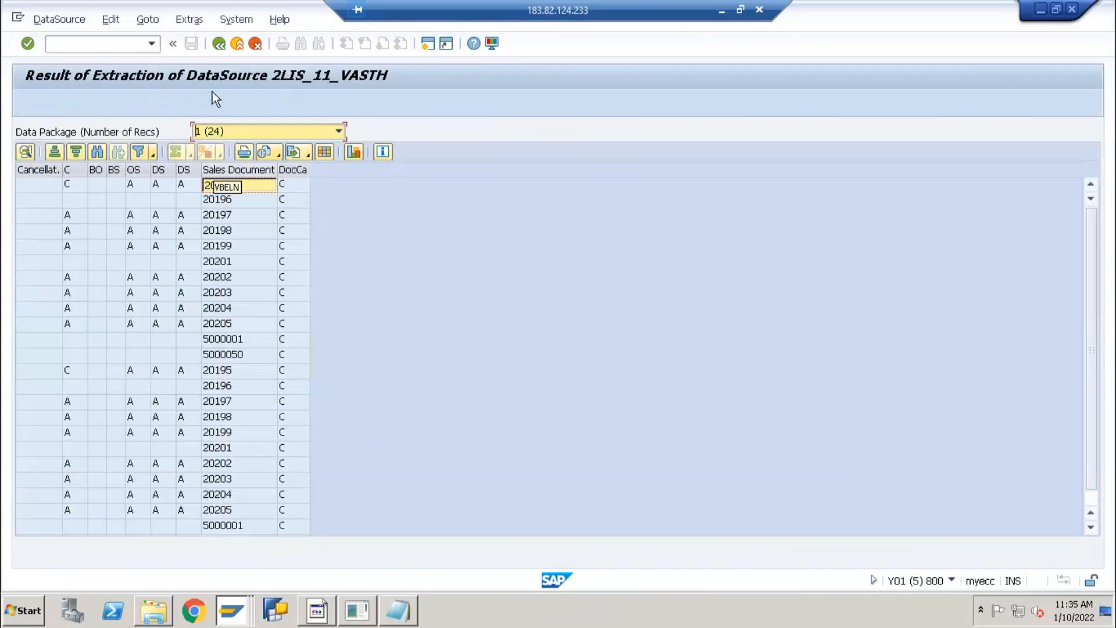
left_click(222, 47)
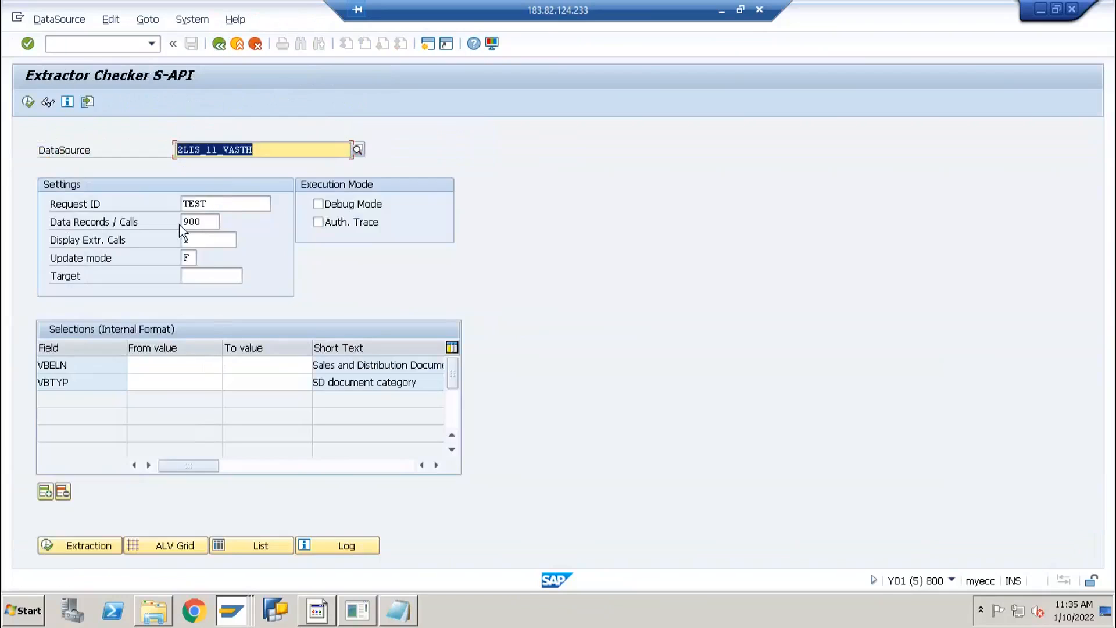
left_click(234, 150)
key("alt+Tab")
key("alt+Tab")
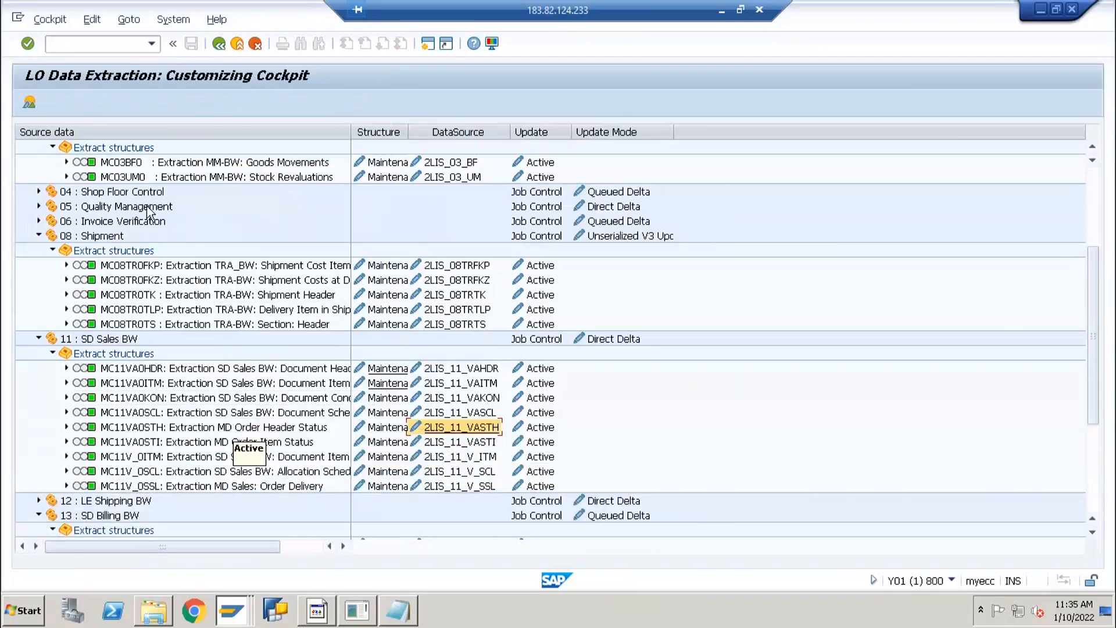
key("alt+Tab")
left_click(233, 150)
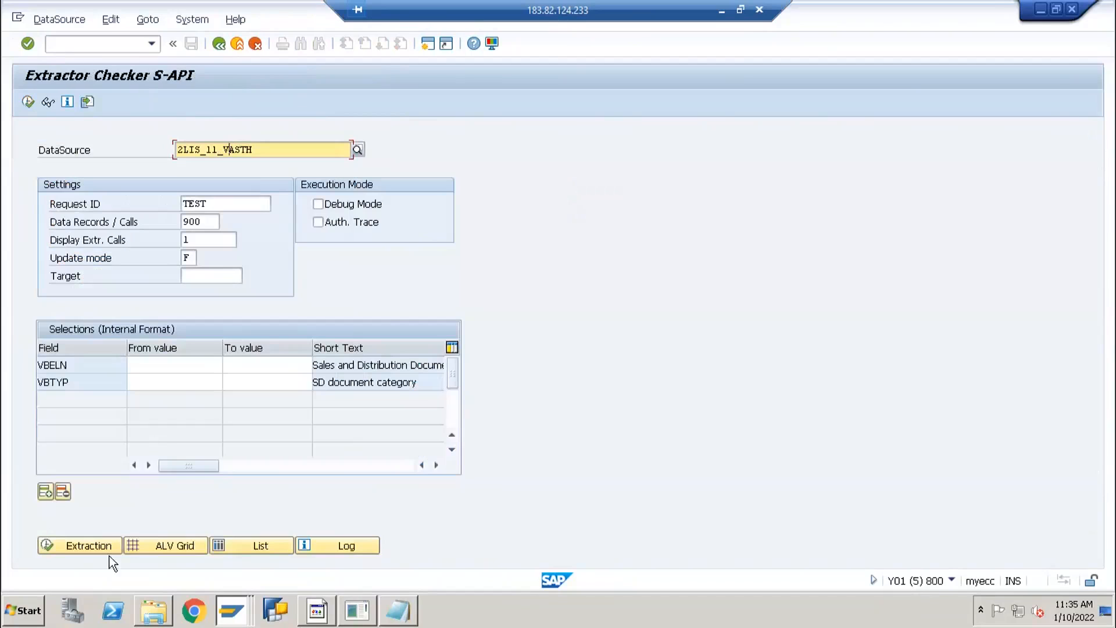
left_click(92, 547)
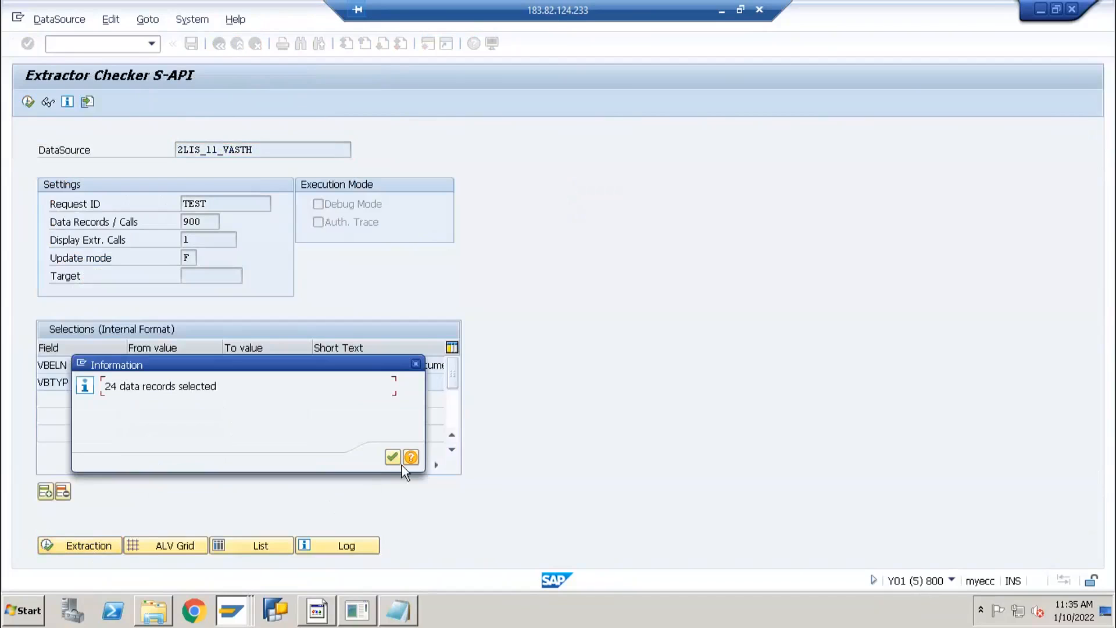
left_click(393, 458)
Open the ABAP Dictionary in a separate session from the LO cockpit using transaction SE11 and display data element VBELN.
key("alt+Tab")
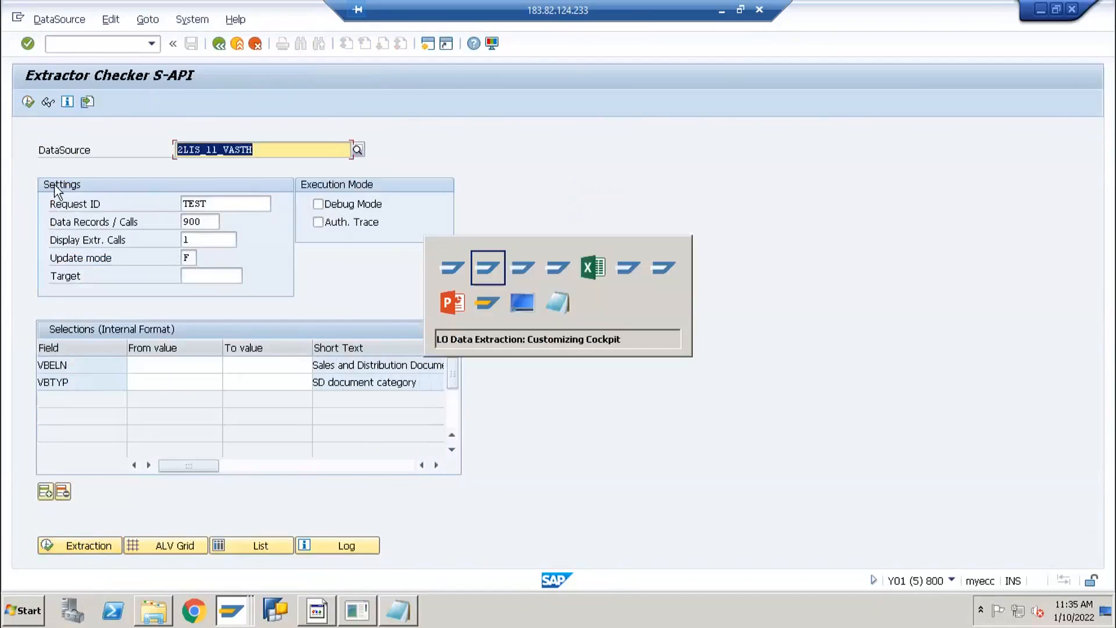
left_click(76, 43)
type("/nse11")
key("Return")
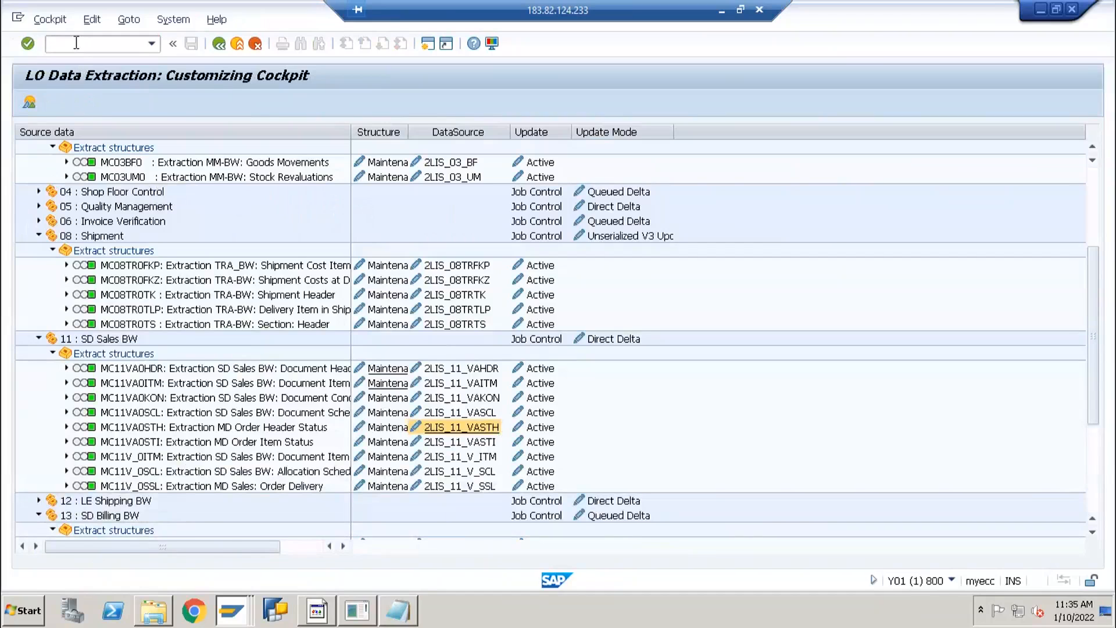
type("vbeln")
key("Return")
left_click(75, 352)
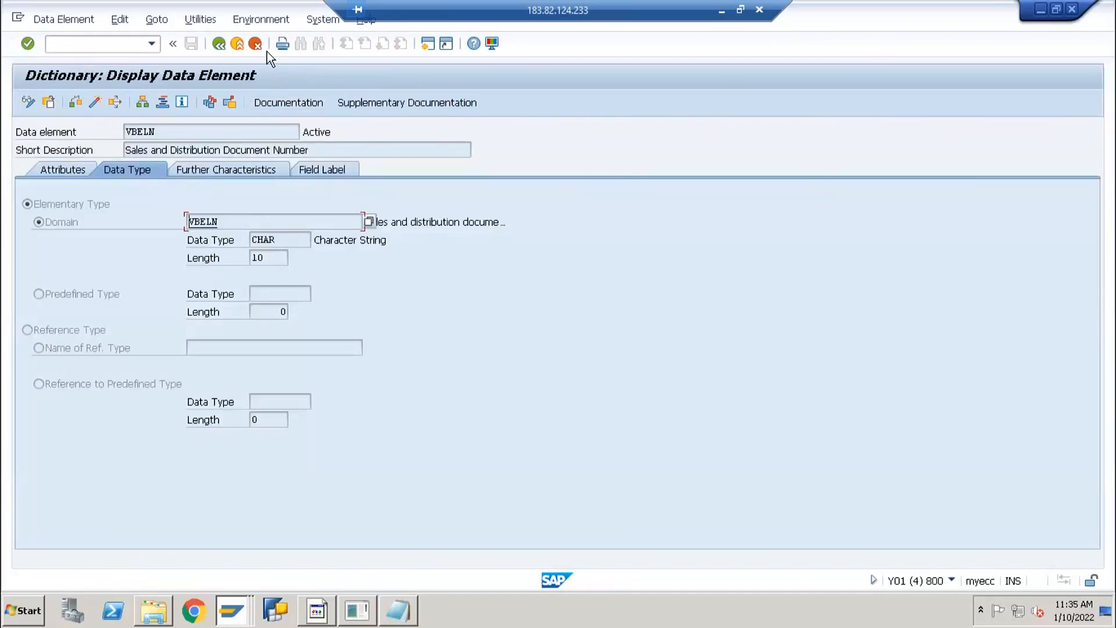
Return to the ABAP Dictionary initial screen and display database table VBAK.
key("F3")
type("vba")
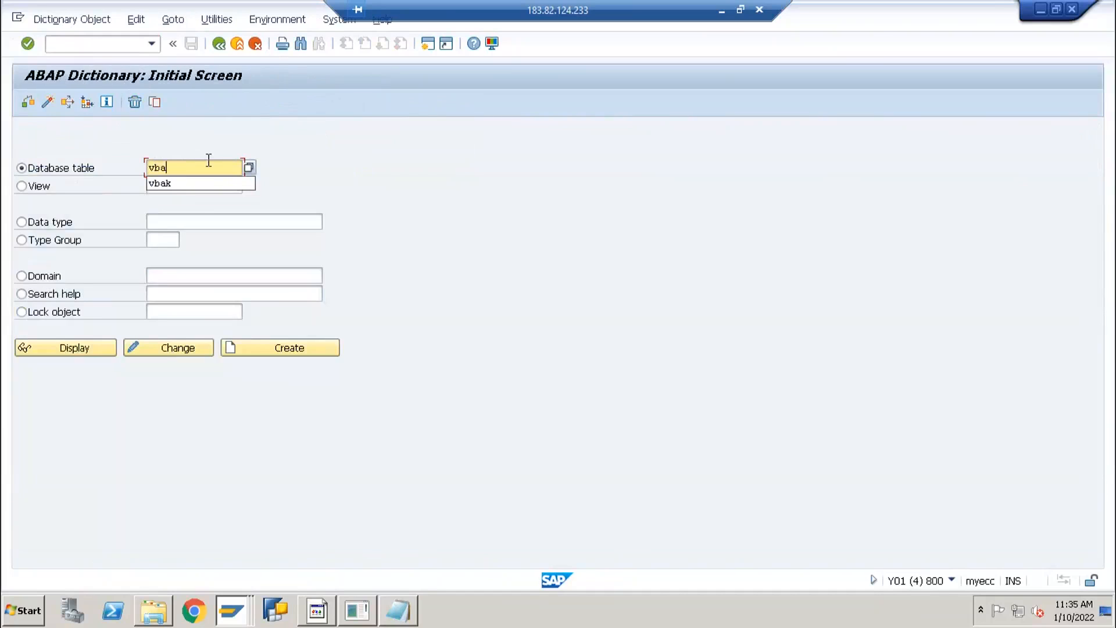
type("k")
key("Return")
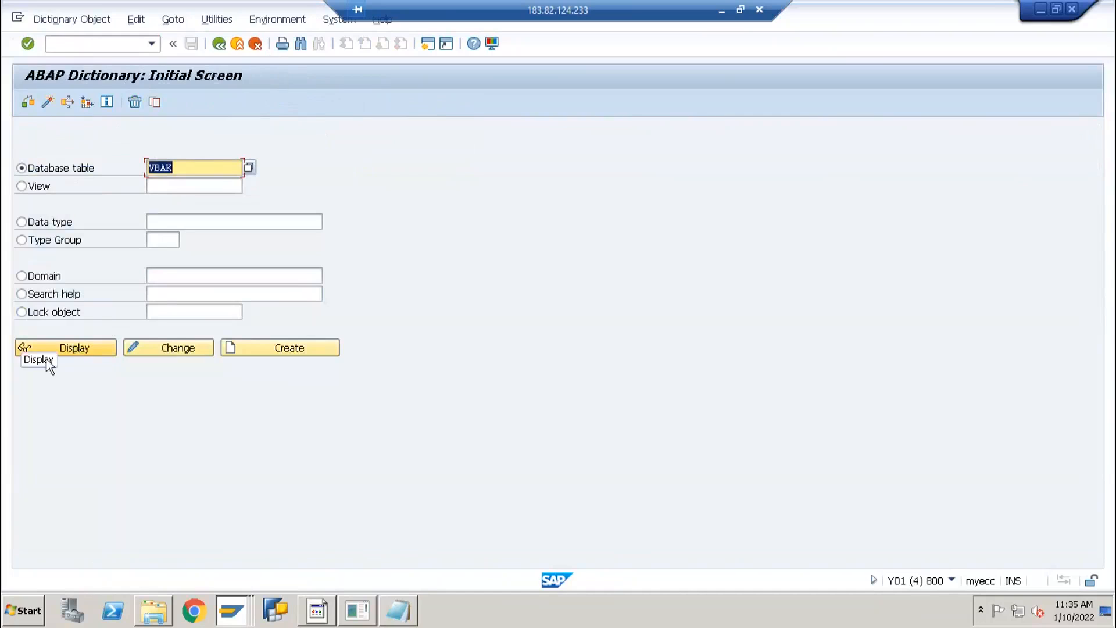
left_click(65, 347)
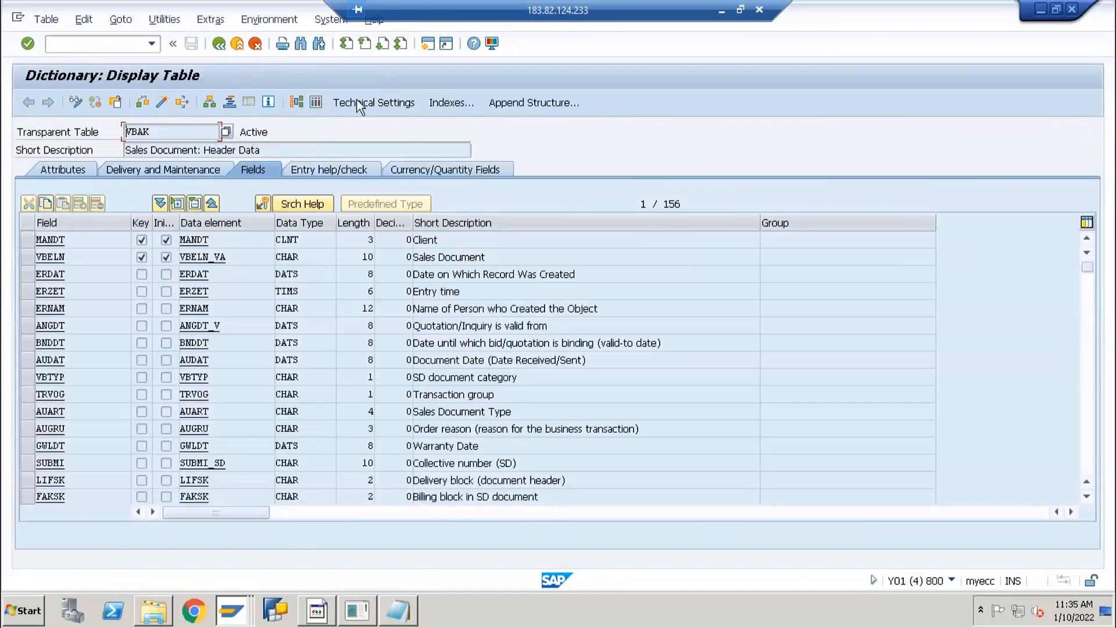
Count the entries of table VBAK in the Data Browser and list them without selection restrictions.
left_click(315, 102)
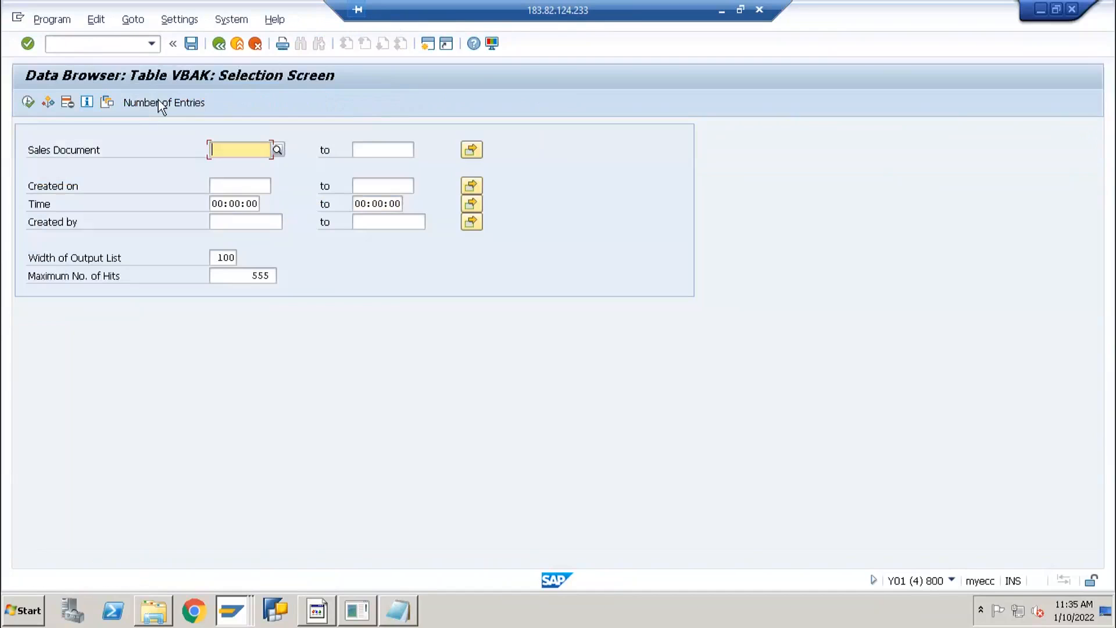
left_click(158, 102)
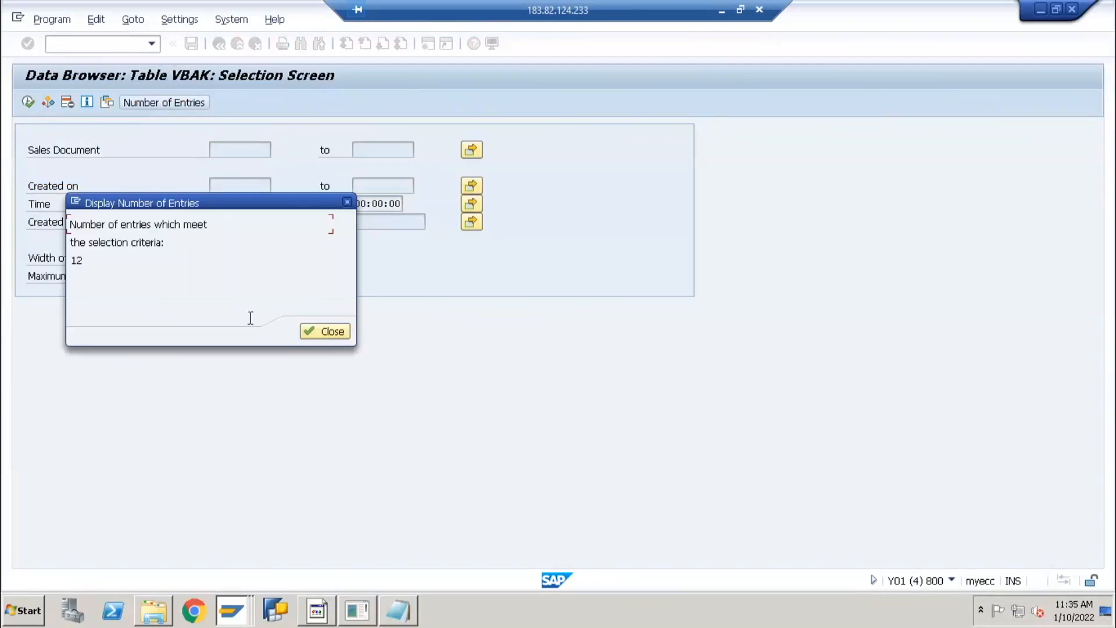
left_click(319, 332)
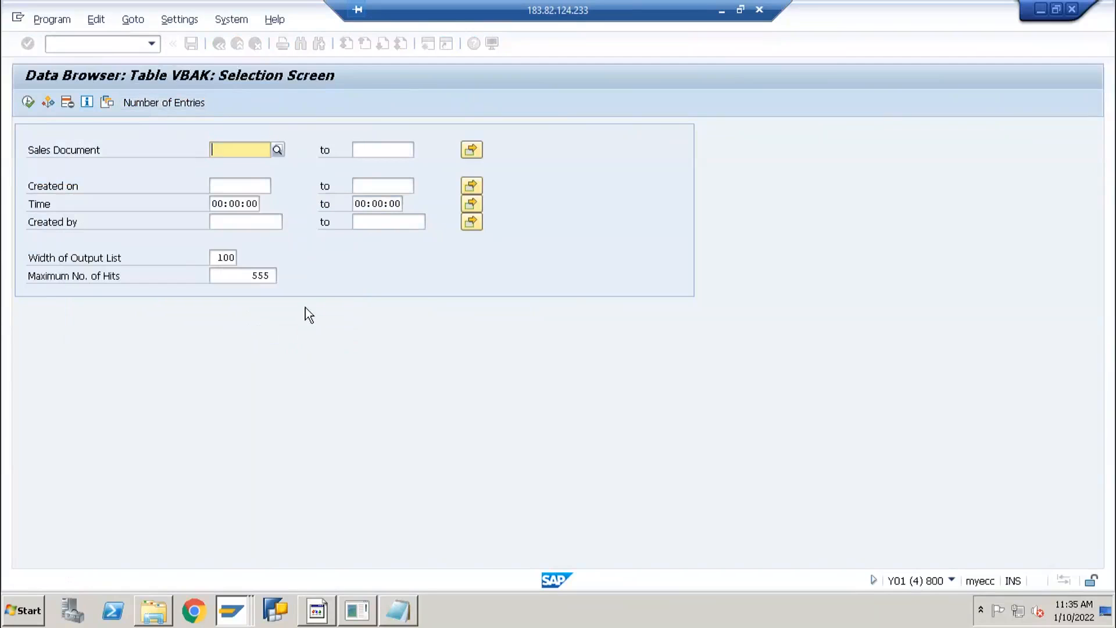
left_click(29, 103)
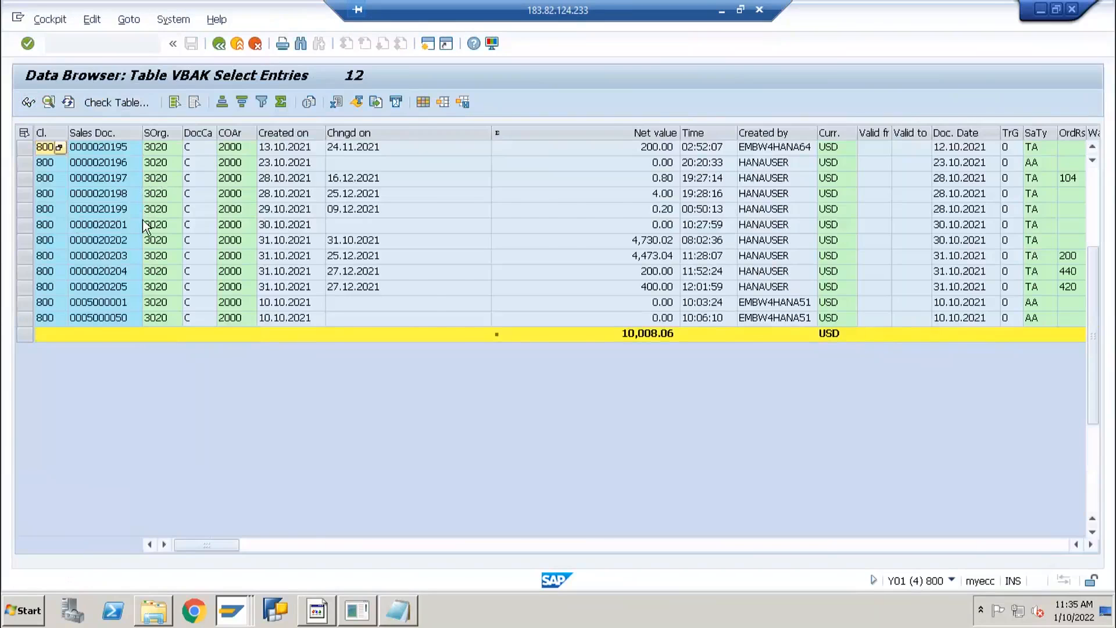
Rerun the 2LIS_11_VASTH extraction in the Extractor Checker and sort the displayed records ascending by SD document.
key("alt+Tab")
key("alt+Tab")
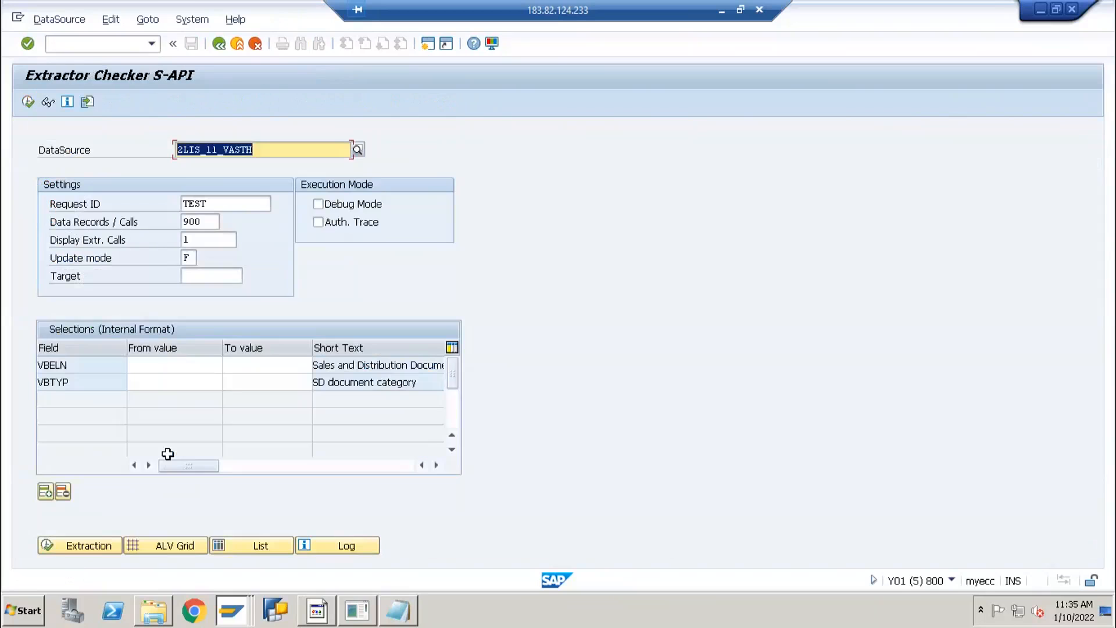
left_click(101, 545)
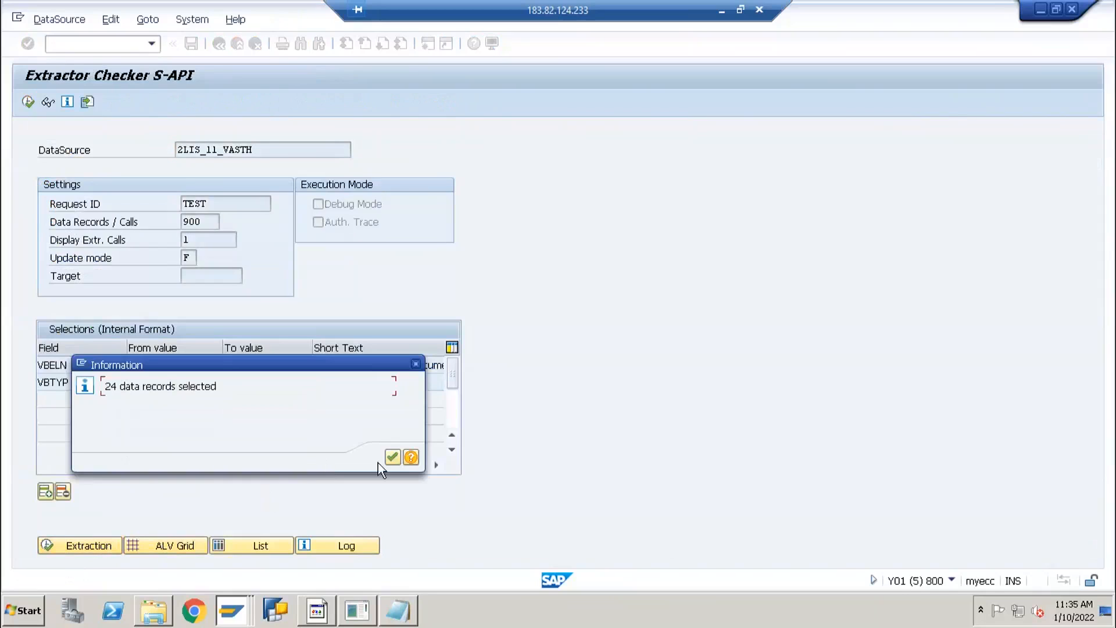
left_click(392, 457)
left_click(175, 545)
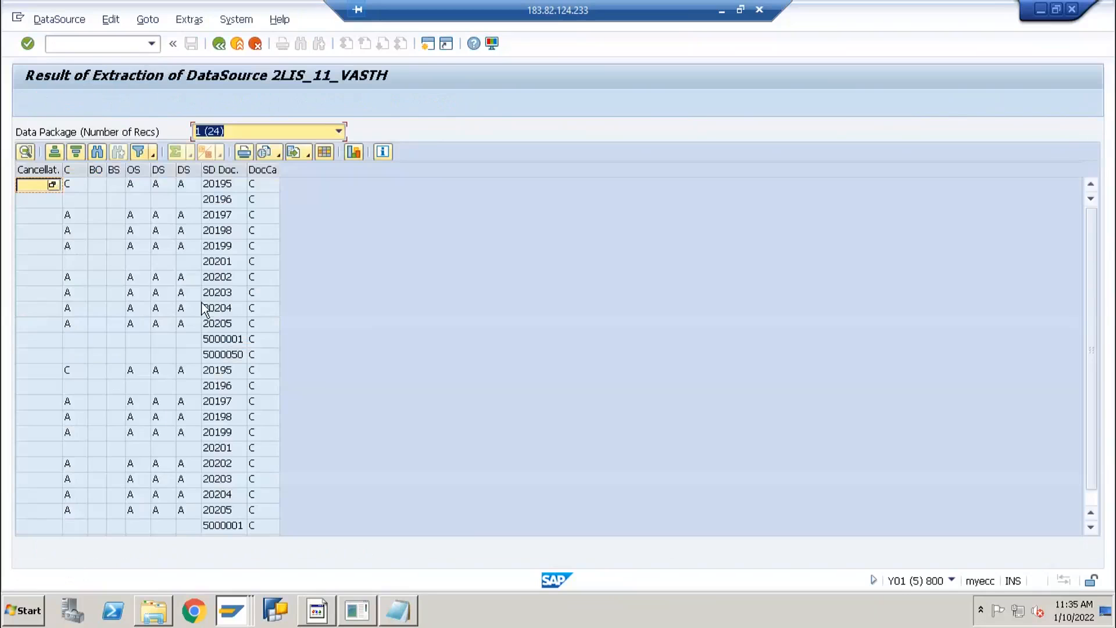
left_click(220, 169)
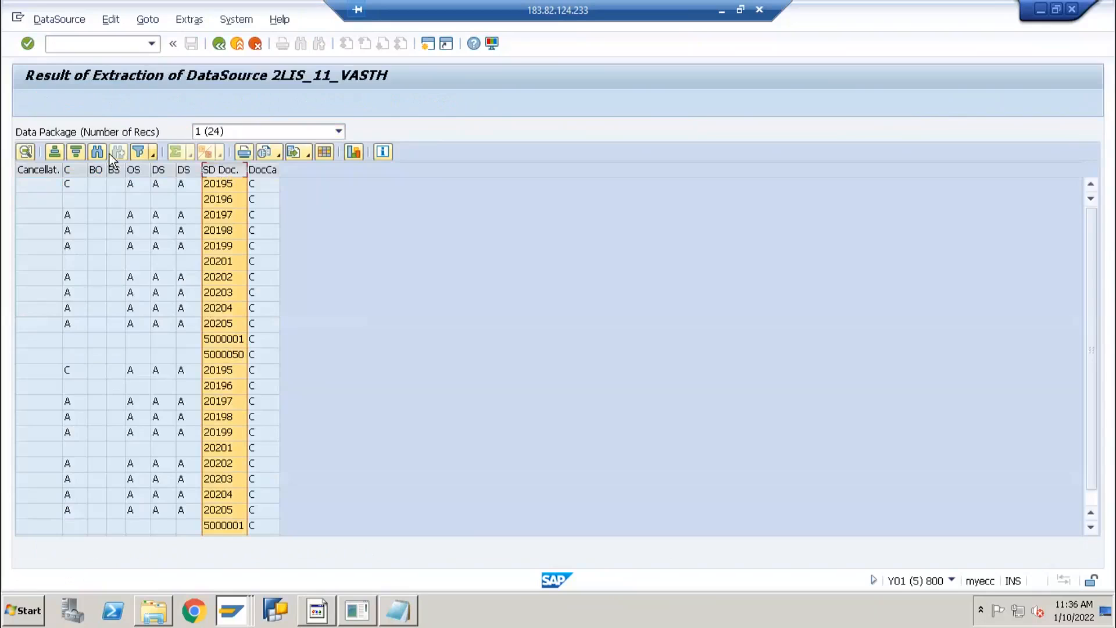
left_click(56, 150)
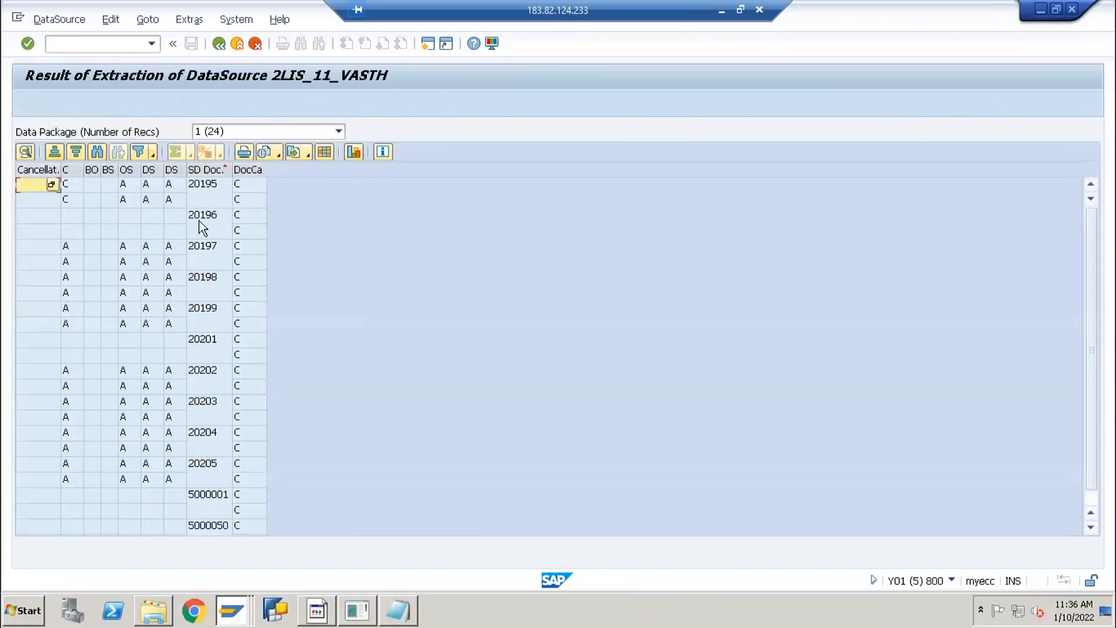
Go through the sorted SD document column and check how the records pair up per document.
left_click(212, 188)
key("Down")
key("Down")
key("Down")
key("Down")
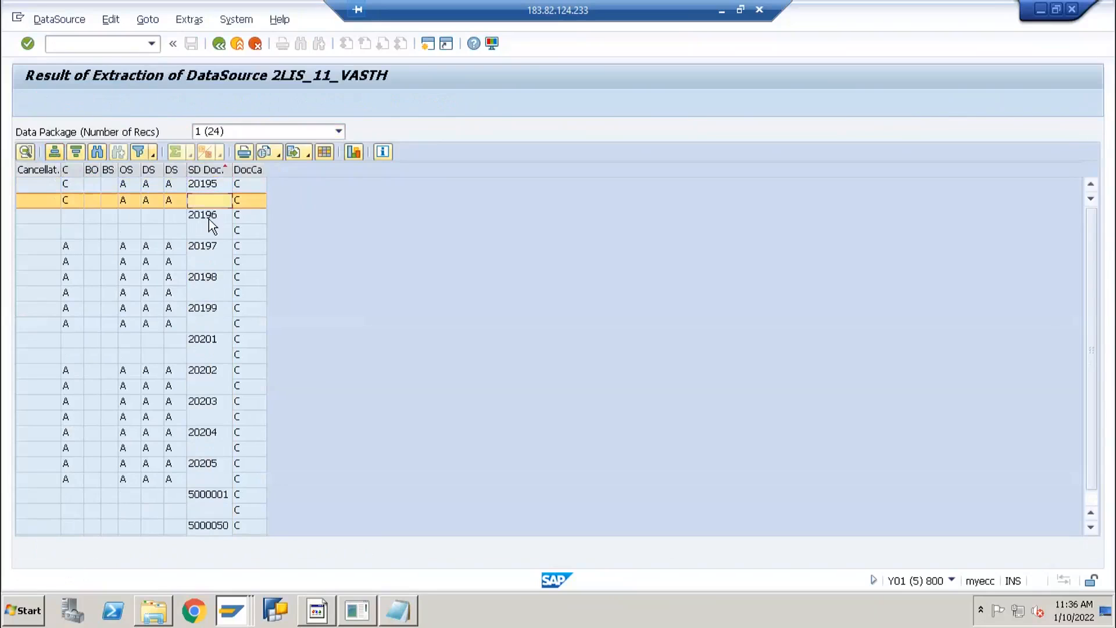
key("Down")
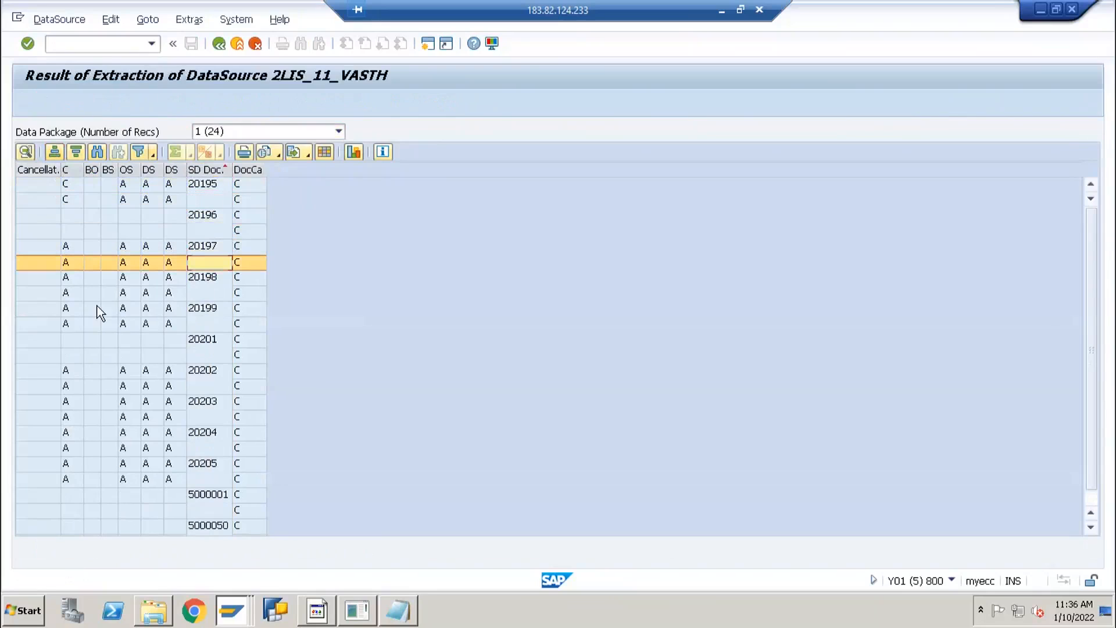
Compare the two records of the first SD document across the status columns and the document number.
left_click(51, 188)
left_click(82, 201)
left_click(95, 190)
left_click(95, 197)
left_click(109, 189)
left_click(109, 201)
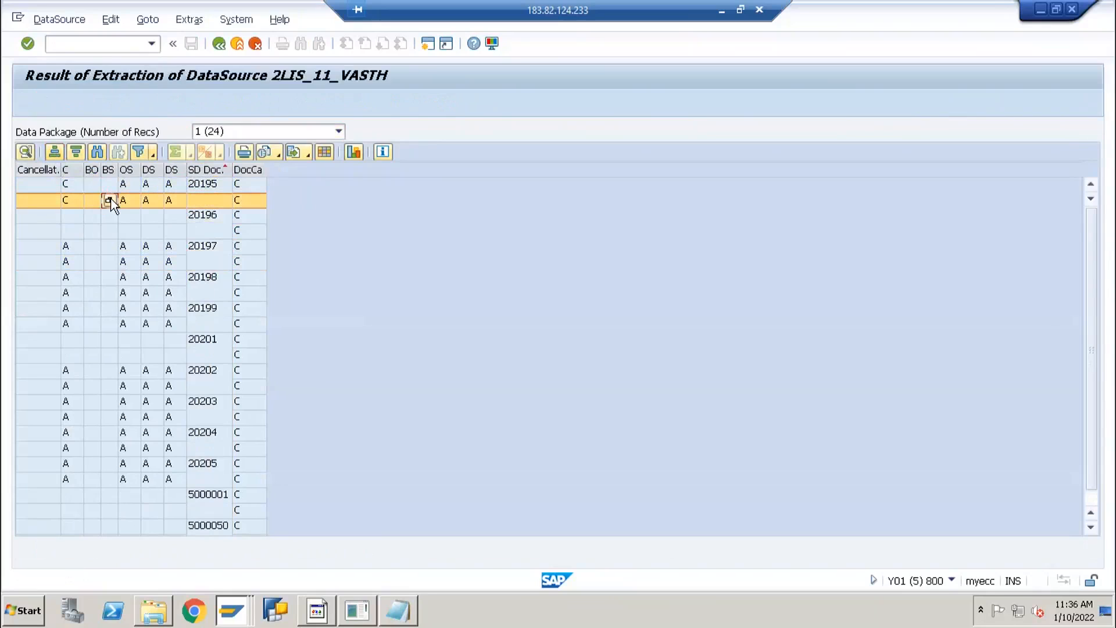
left_click(155, 189)
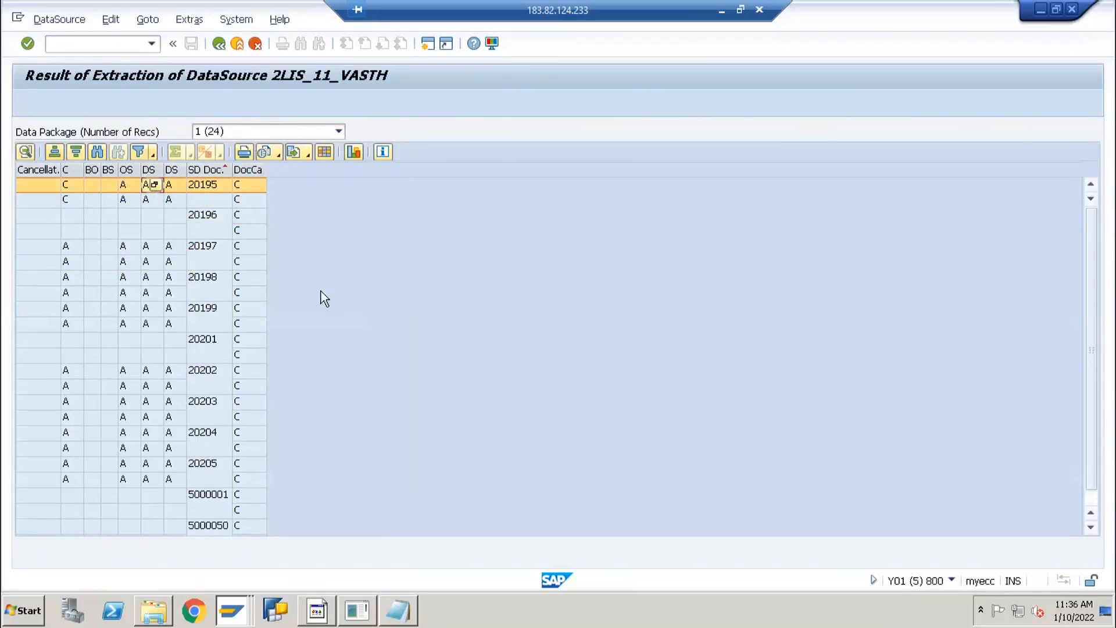
left_click(182, 198)
left_click(182, 187)
left_click(195, 199)
left_click(215, 190)
left_click(214, 199)
left_click(224, 186)
left_click(221, 198)
left_click(219, 189)
left_click(215, 197)
left_click(215, 181)
left_click(213, 201)
left_click(212, 188)
left_click(210, 202)
left_click(205, 186)
left_click(203, 197)
left_click(203, 187)
left_click(203, 197)
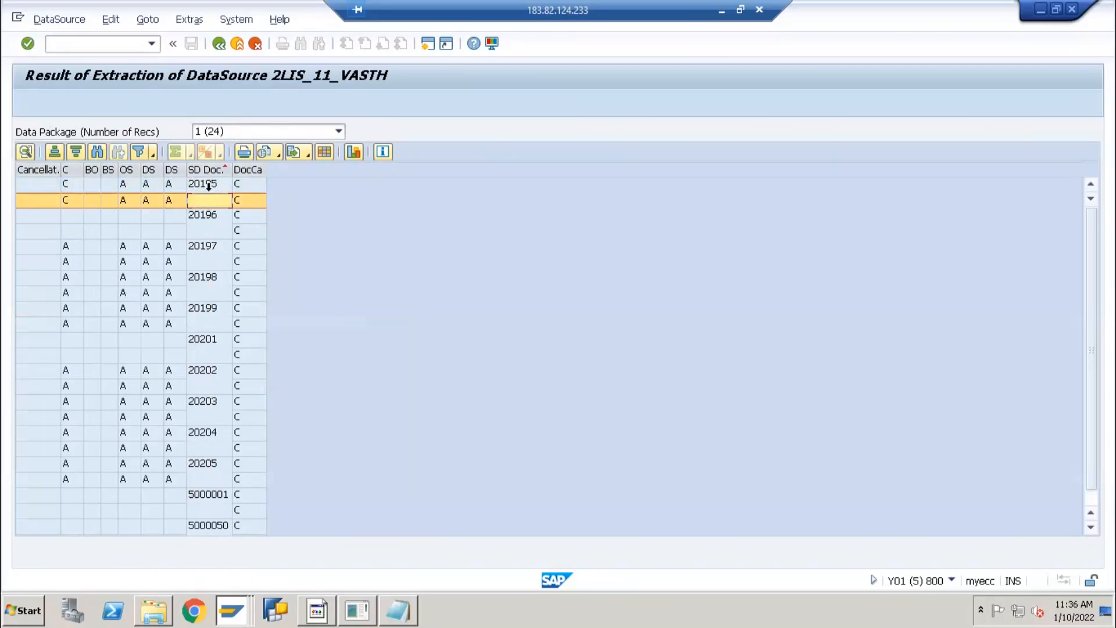
Switch to the LO Data Extraction Customizing Cockpit and review its logistics applications from 02 Purchasing onward.
key("alt+Tab")
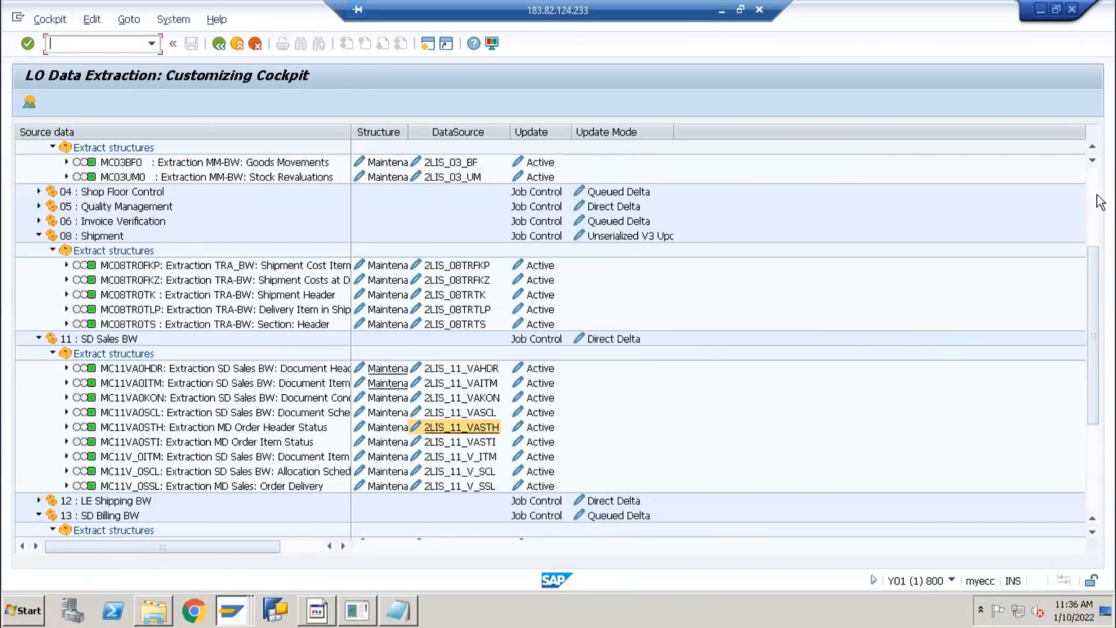
scroll(351, 202, "up", 4)
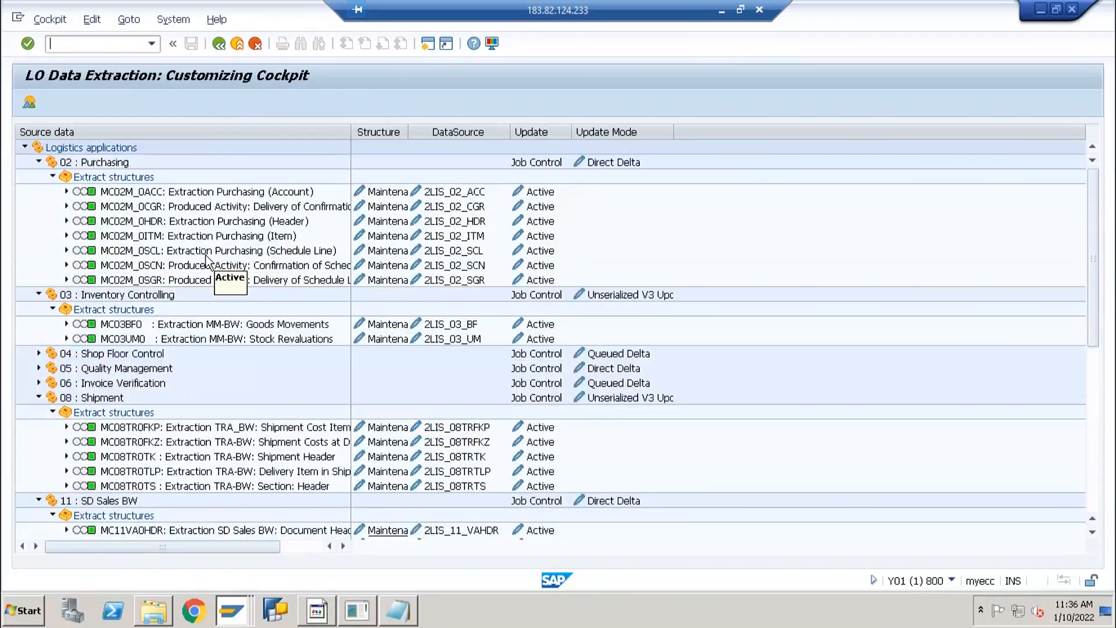
left_click(77, 44)
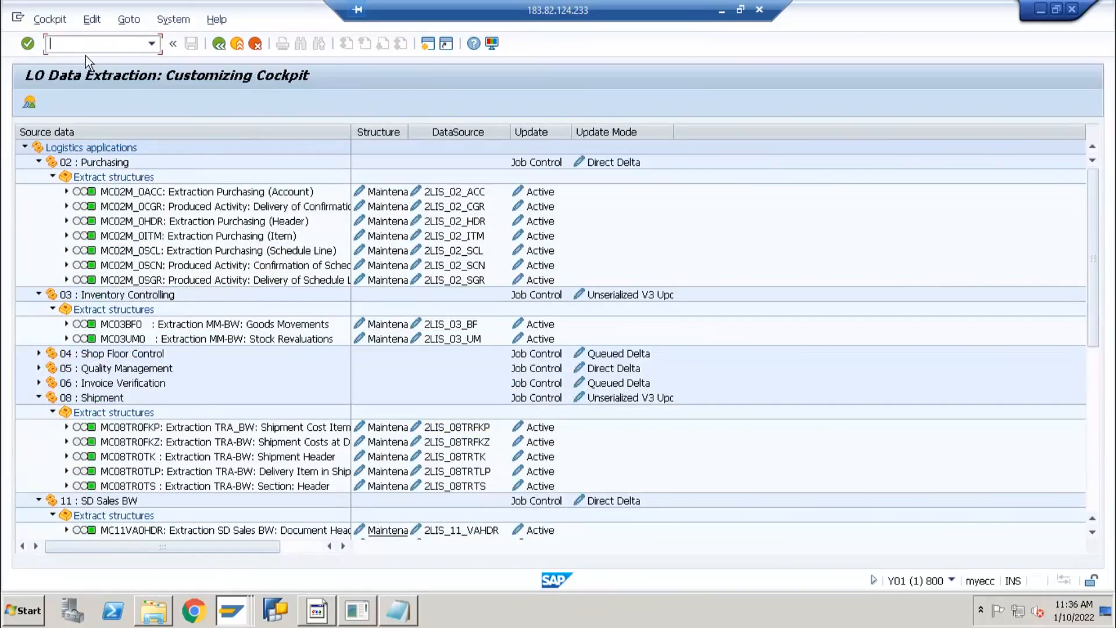
Switch to Notepad and replace its text with the lines "Setup table" and "LO Queus".
left_click(400, 619)
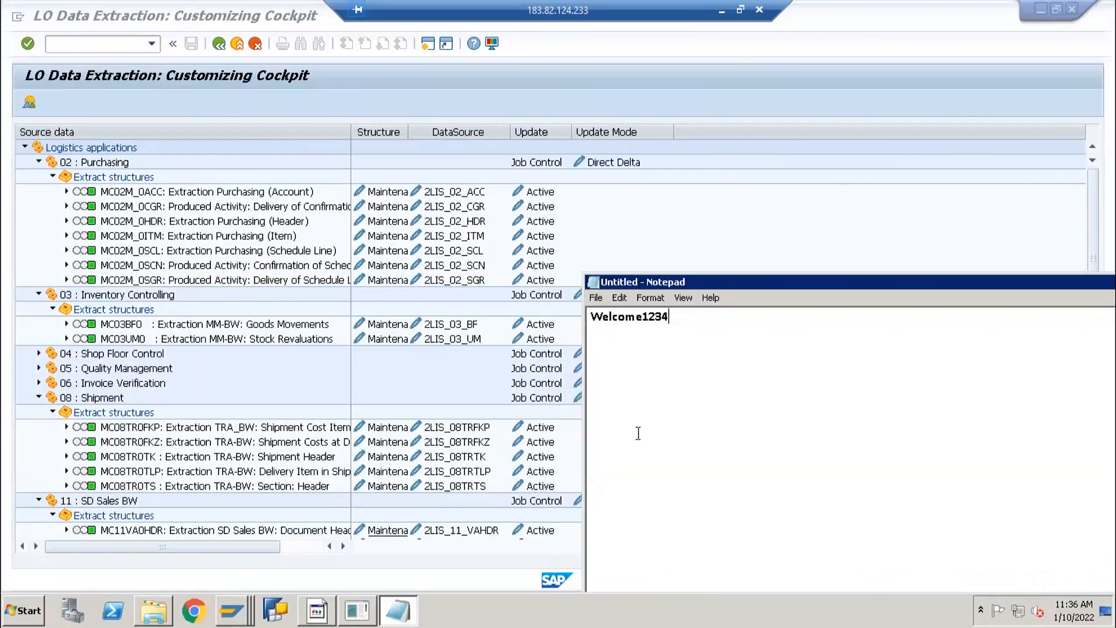
key("ctrl+a")
key("BackSpace")
type("Queu")
key("Up")
key("Return")
key("Up")
type("Setu[p")
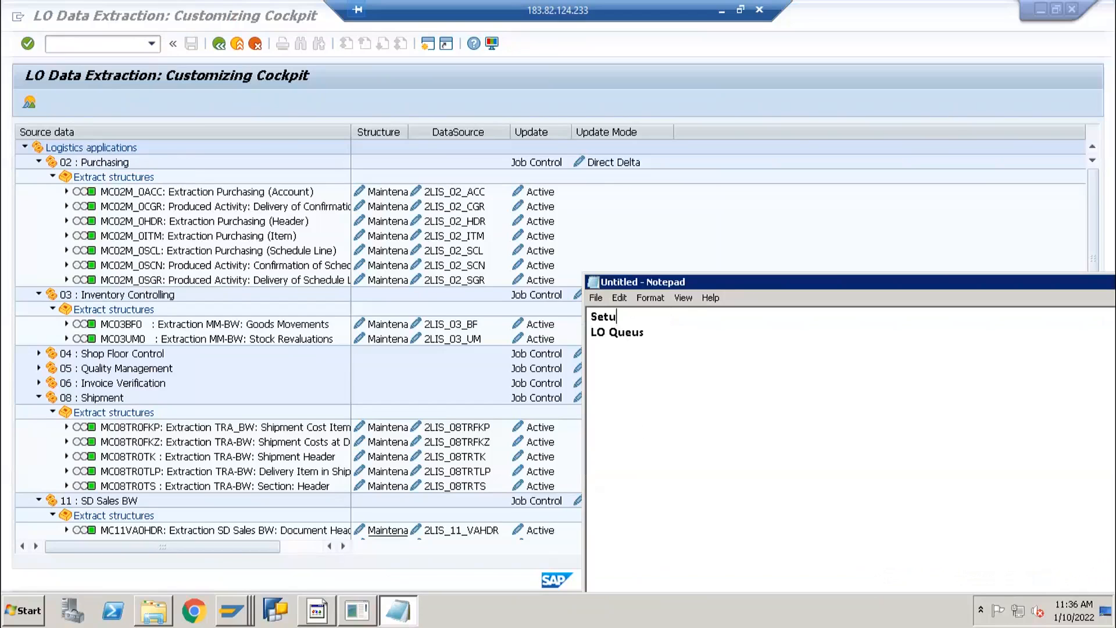
key("BackSpace")
key("BackSpace")
type("p table LO Queus")
Change the second note line to "LO extraction ques", add the line "Delta Queue", and select all the text.
key("BackSpace")
key("BackSpace")
key("BackSpace")
key("BackSpace")
key("BackSpace")
type("extraction ques Delta")
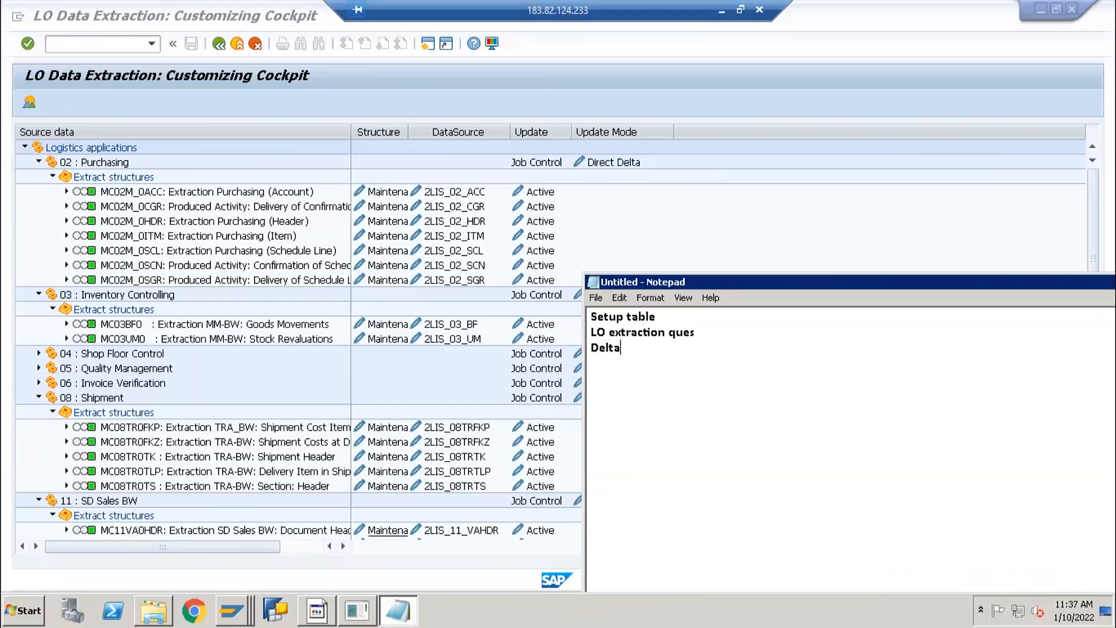
type(" Queue")
key("ctrl+a")
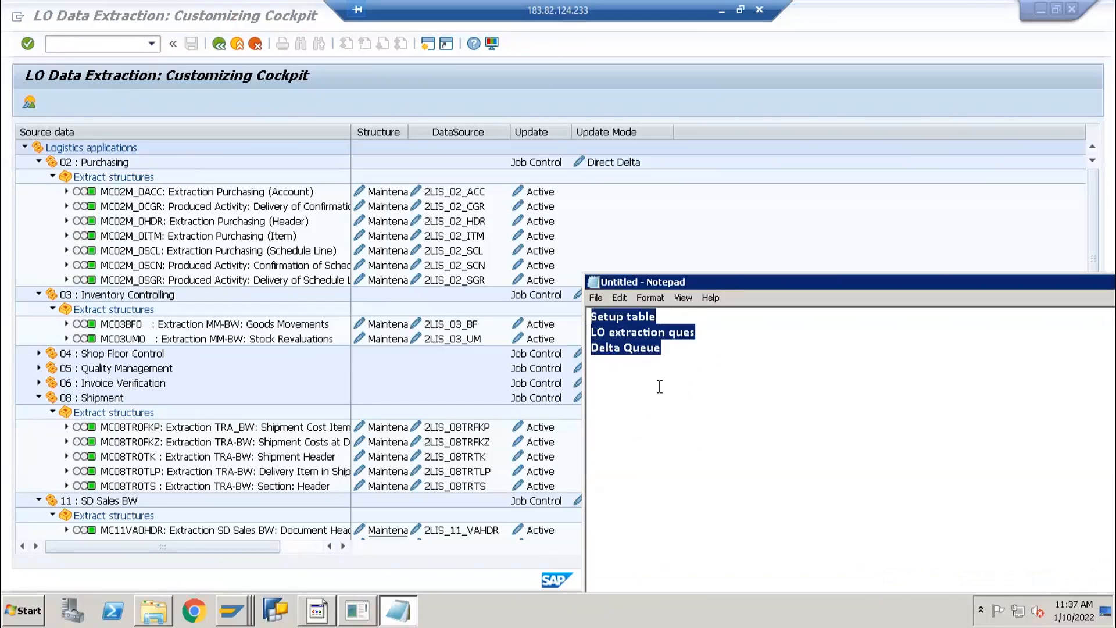
Switch from the notes to the 2LIS_11_VASTH extraction result and return to the extractor checker's settings.
left_click(676, 360)
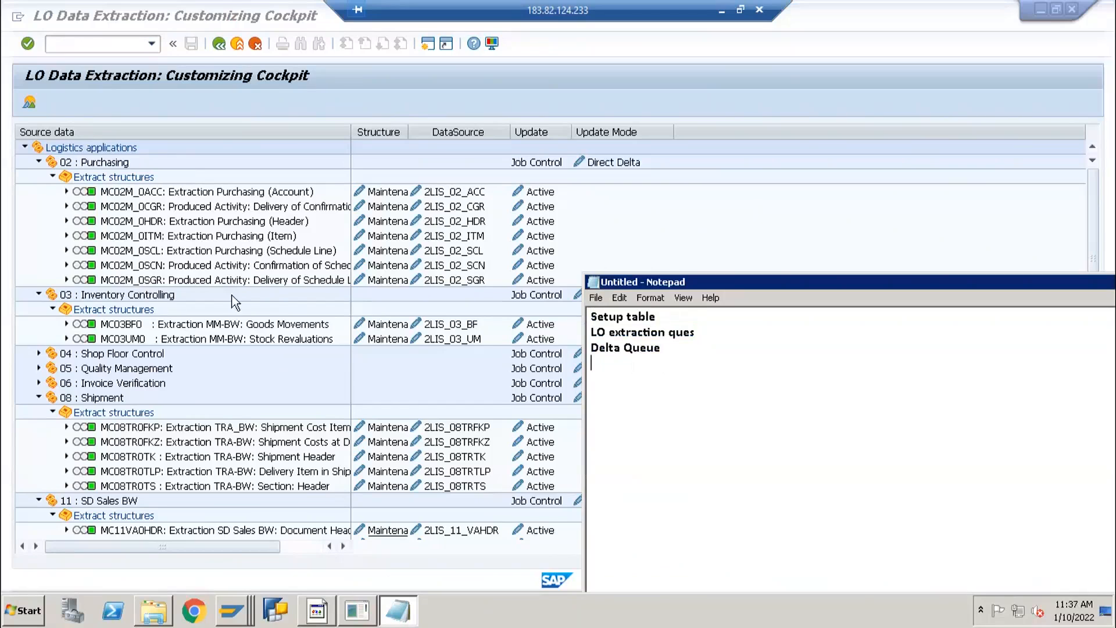
left_click(250, 371)
key("alt+Tab")
key("alt+Tab")
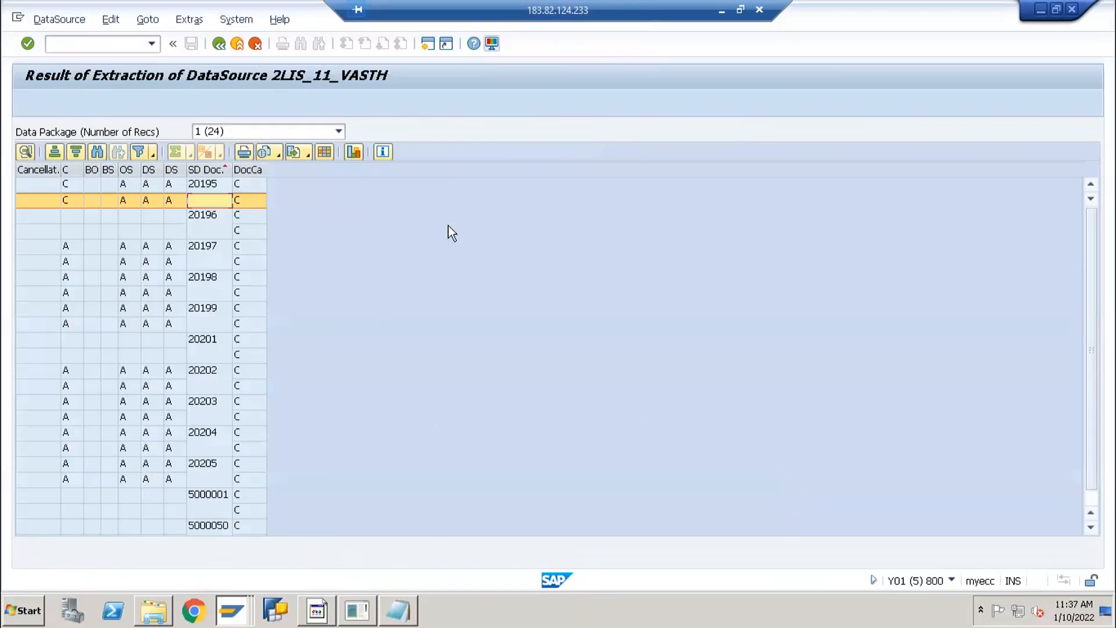
left_click(219, 44)
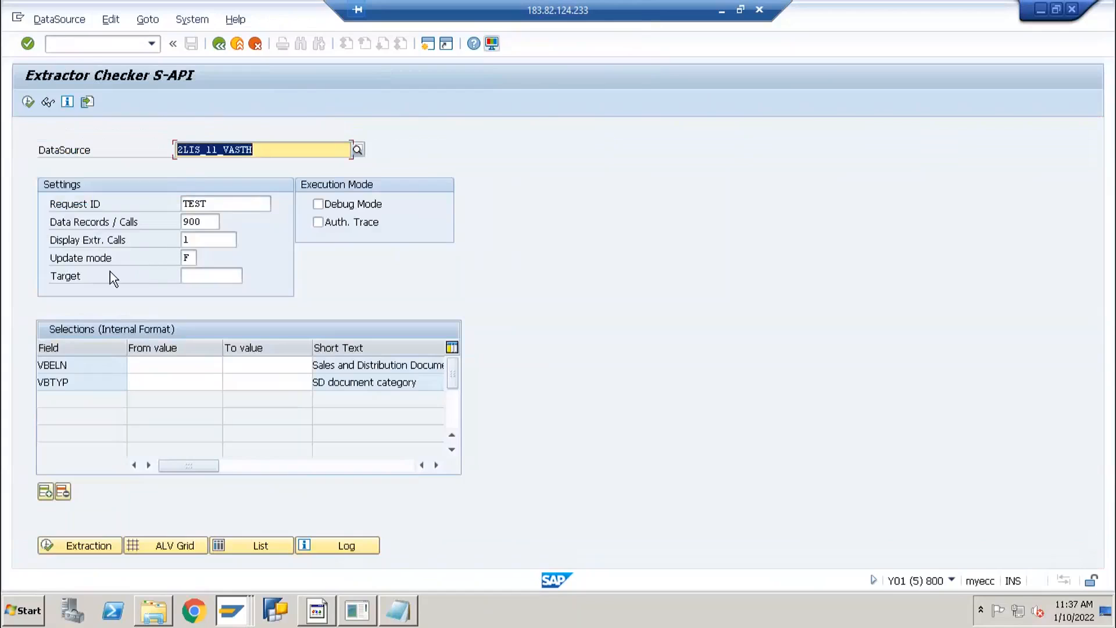
Examine the update mode, data records per call and displayed extraction calls settings for 2LIS_11_VASTH.
left_click(186, 257)
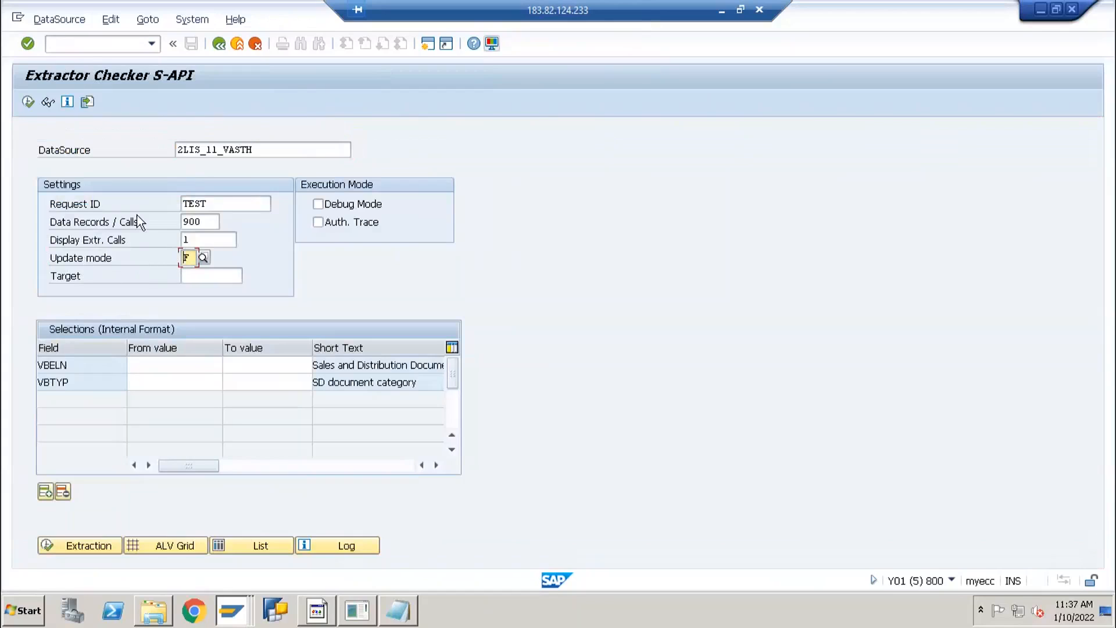
left_click(74, 220)
left_click(200, 224)
left_click(96, 239)
left_click(200, 238)
left_click(199, 221)
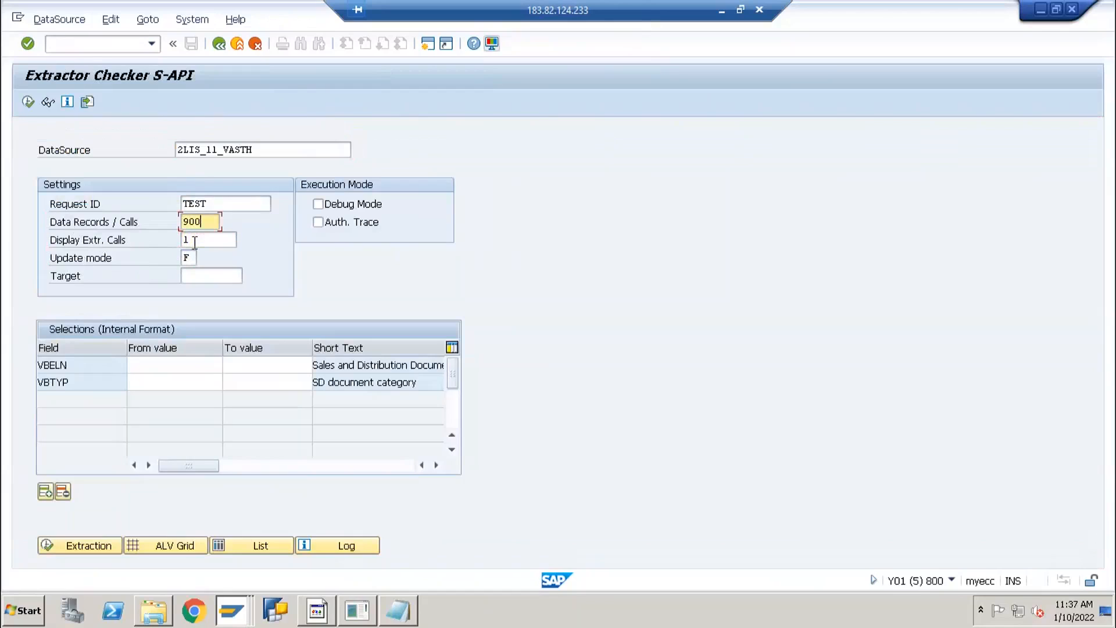
left_click(199, 221)
Examine the available update modes, including D for the delta since the last request, without choosing a different one.
left_click(166, 260)
left_click(192, 257)
key("F4")
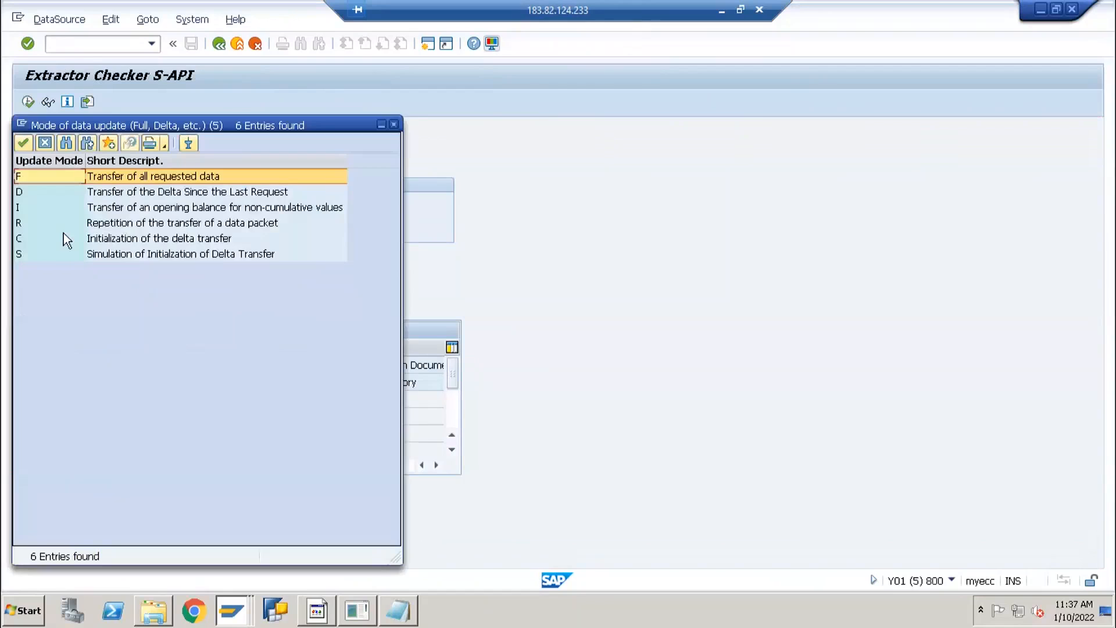
left_click(100, 196)
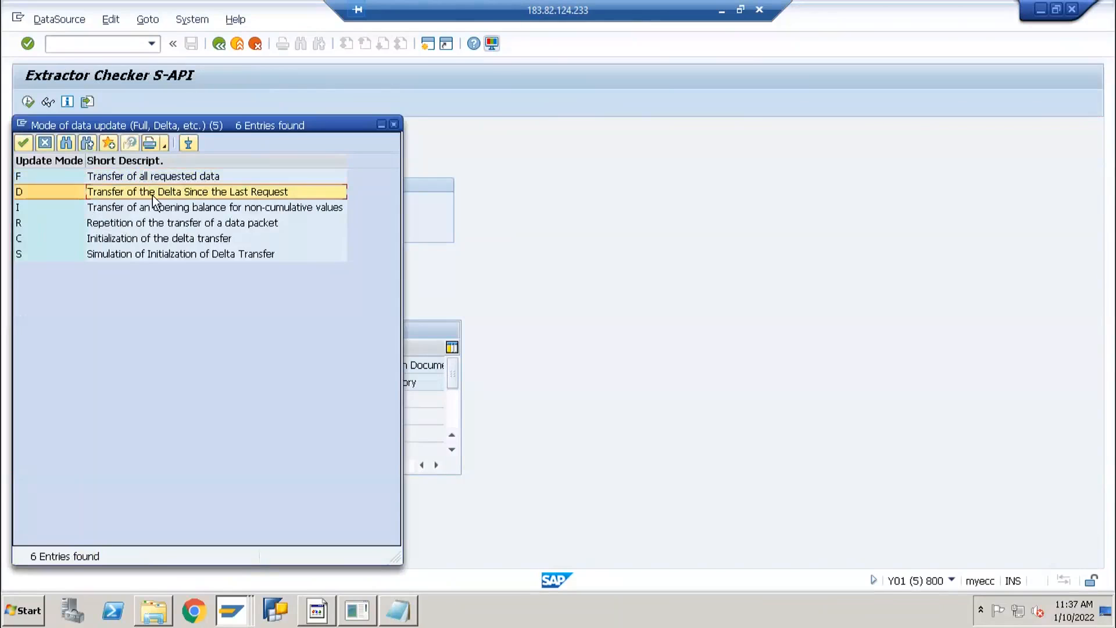
left_click(394, 124)
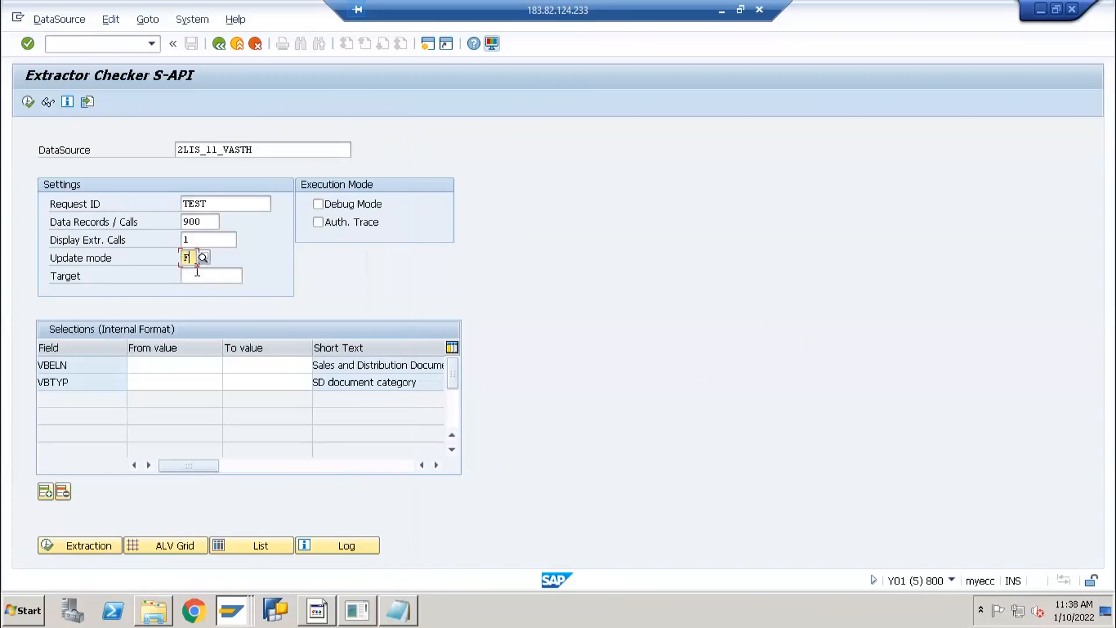
Switch to the Excel workbook and add a second worksheet.
left_click(317, 613)
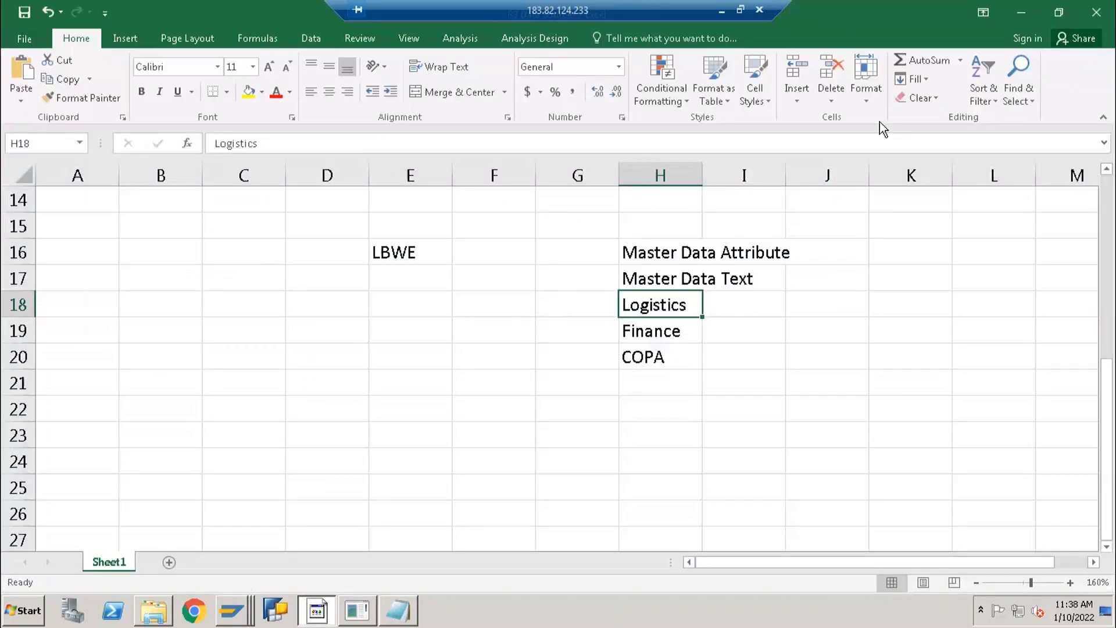
left_click(1021, 12)
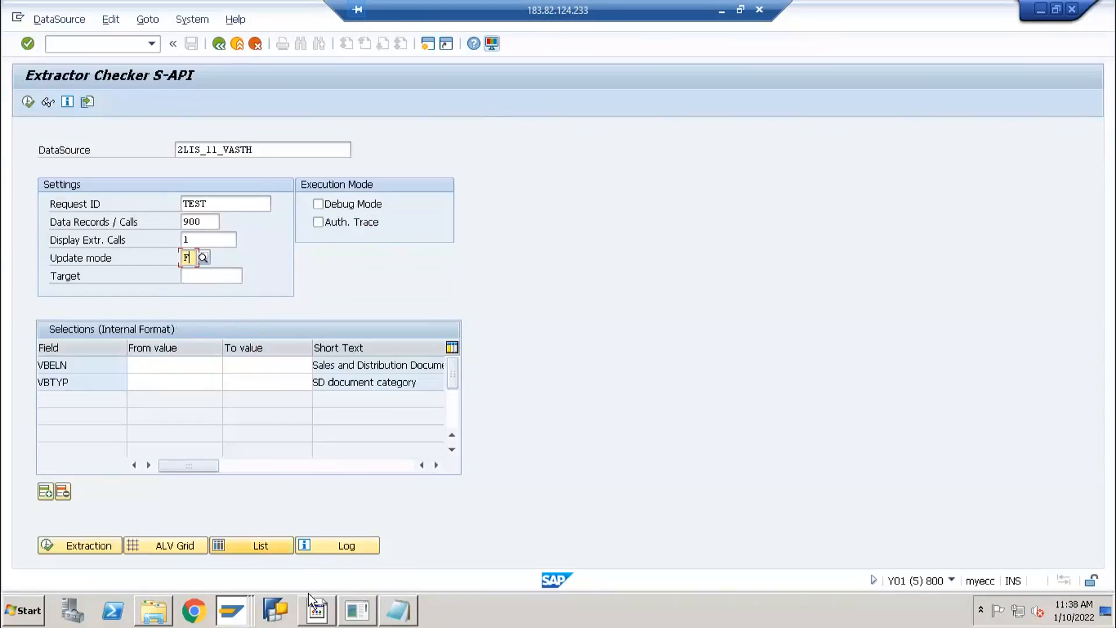
left_click(317, 610)
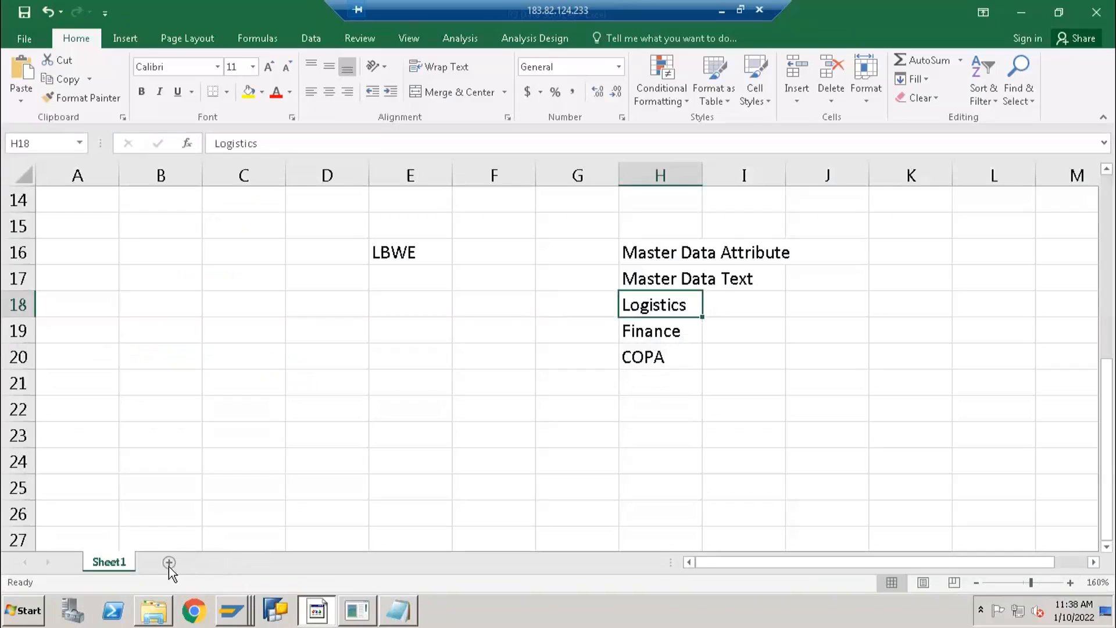
left_click(169, 563)
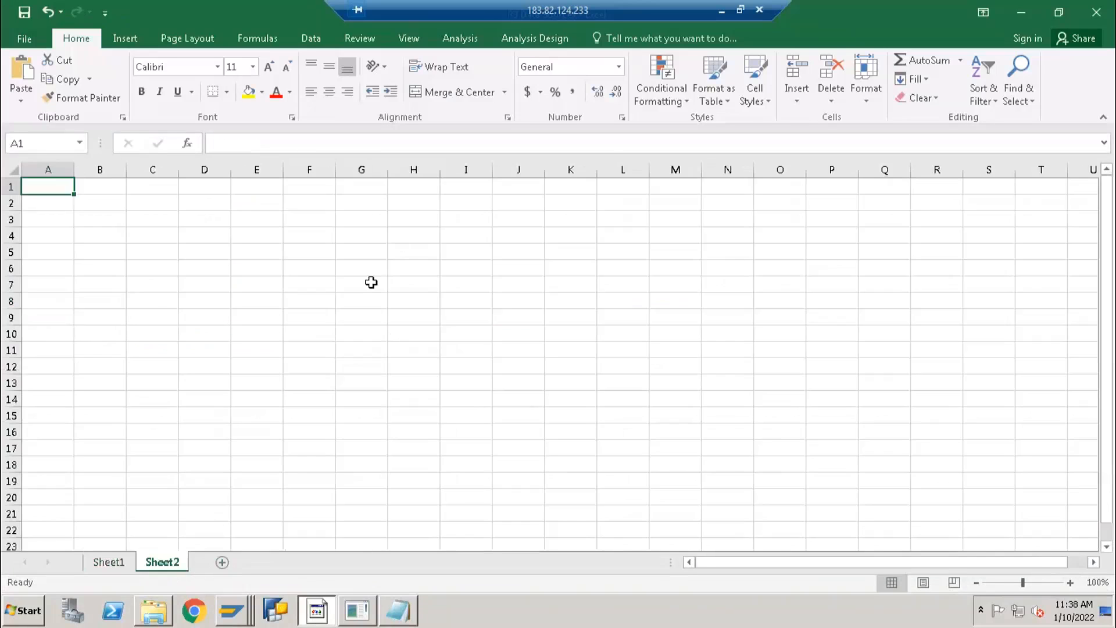
List the transactions RSA5, RSA6, RSA3, RSA2 and RSO2 in cells H3 to H7 of the new sheet.
left_click(418, 227)
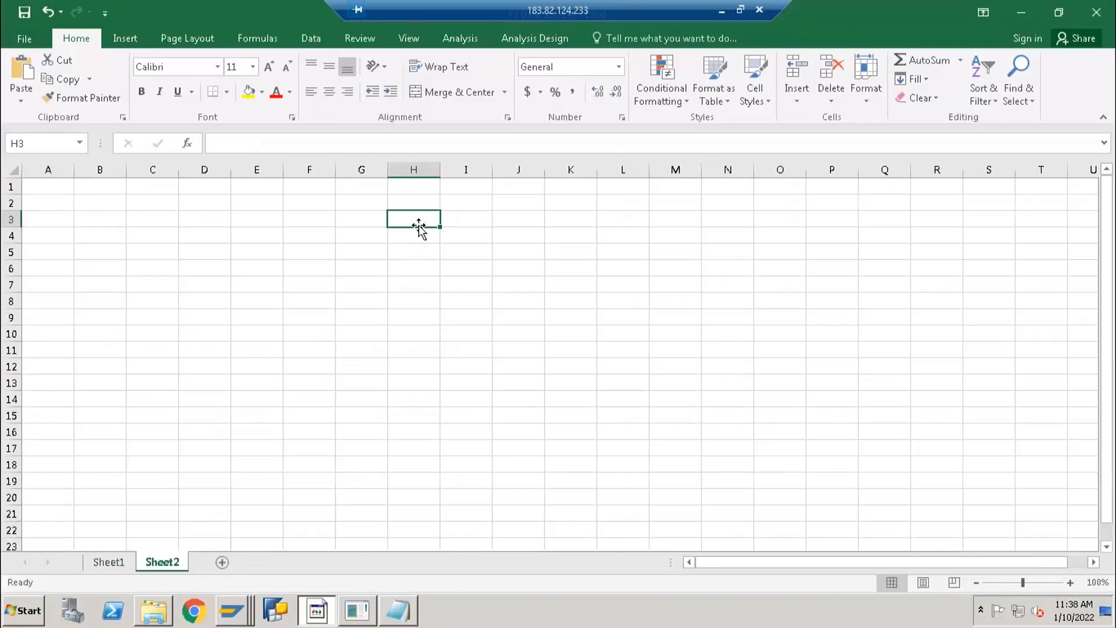
type("RSA5")
key("Return")
type("RSA5")
key("BackSpace")
type("6")
key("Return")
type("RSA3")
key("Return")
scroll(410, 279, "up", 3, "ctrl")
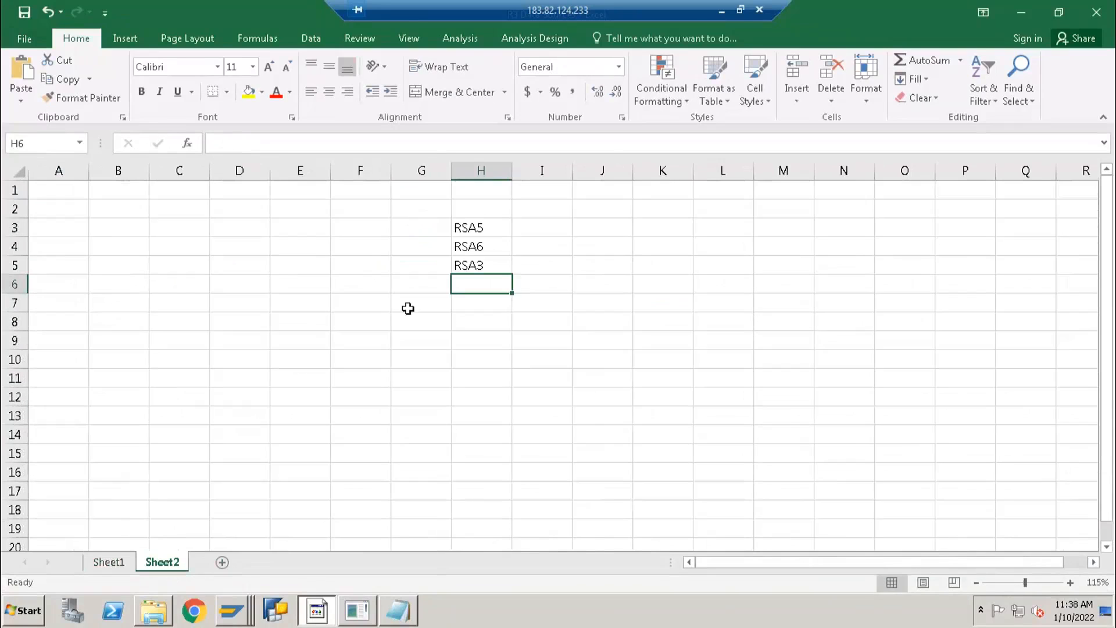
type("R")
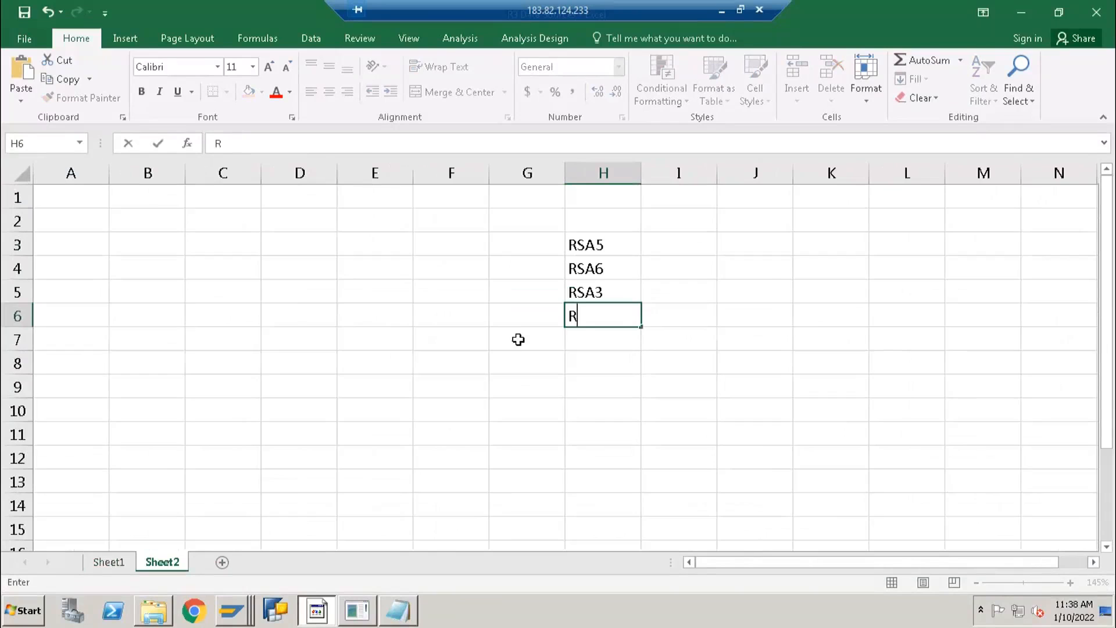
type("SA2")
key("Return")
type("RSO2")
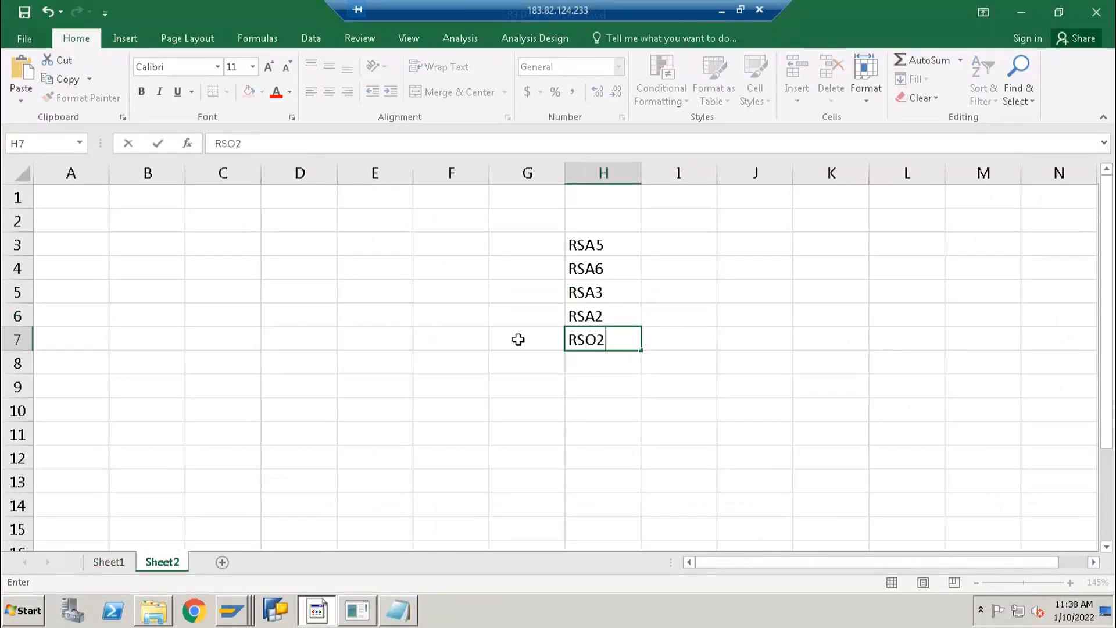
key("Return")
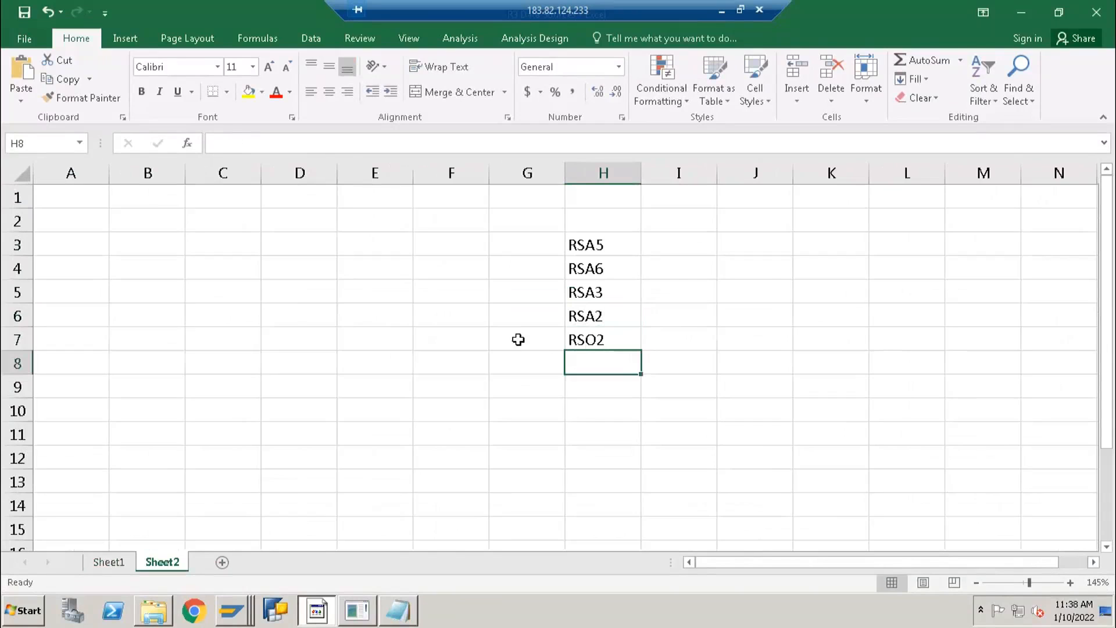
Enter the heading "ECC" in H2 above the transactions and add "Table Creation" in H8.
left_click(605, 224)
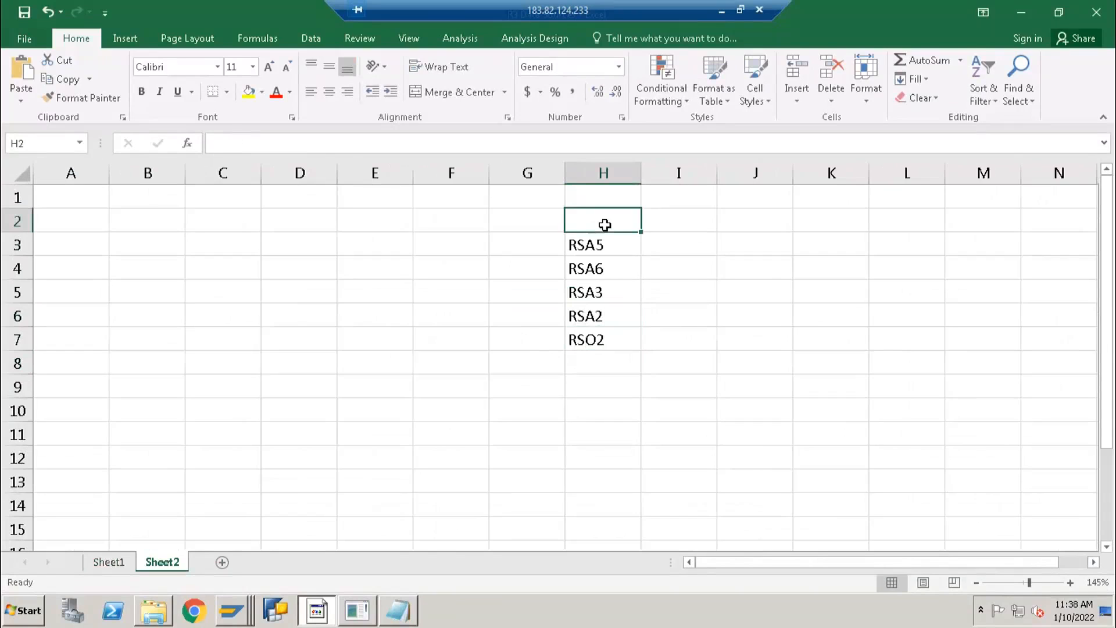
type("ECC")
key("Return")
key("Return")
key("Return")
key("Return")
key("Return")
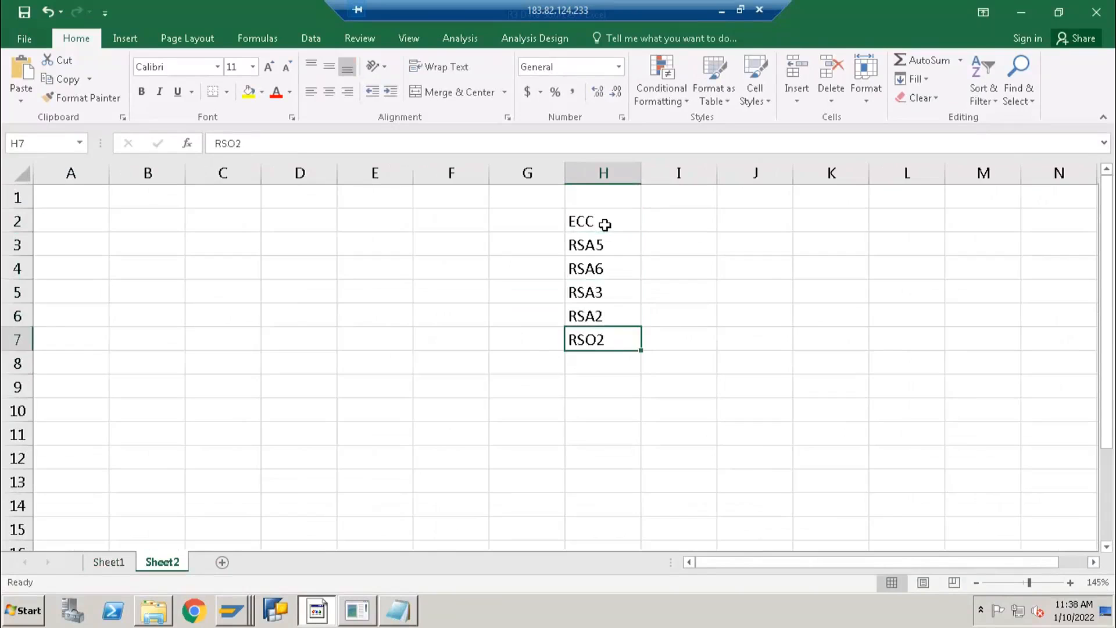
key("Return")
type("Table Creation")
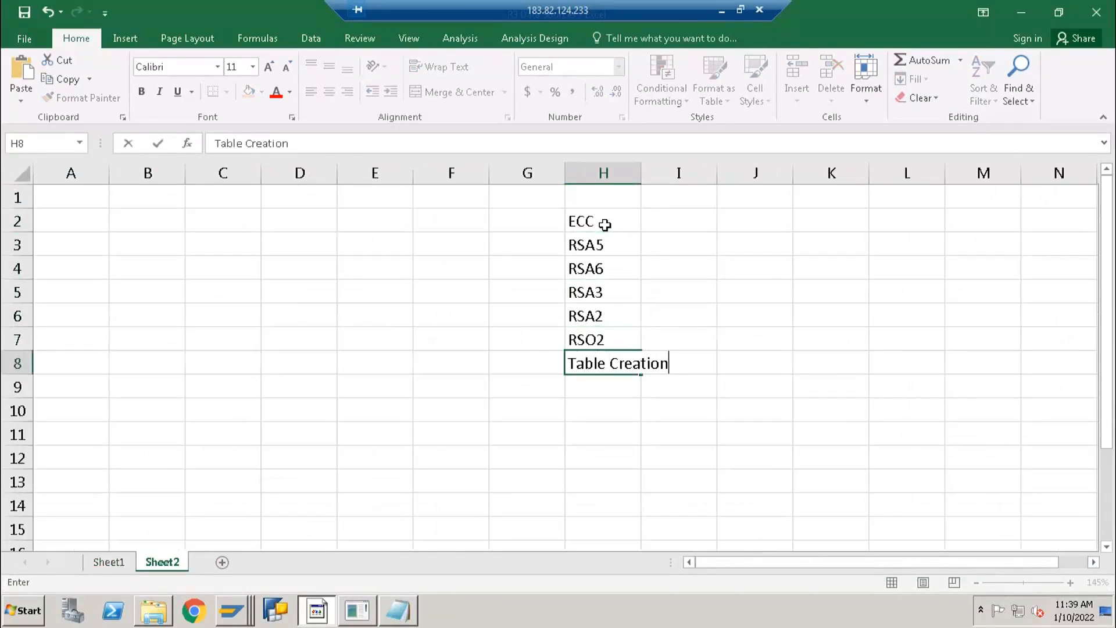
key("Return")
Widen column H to fit its longest entry and fill cell H2 with light blue.
left_click_drag(639, 176, 681, 181)
left_click(595, 218)
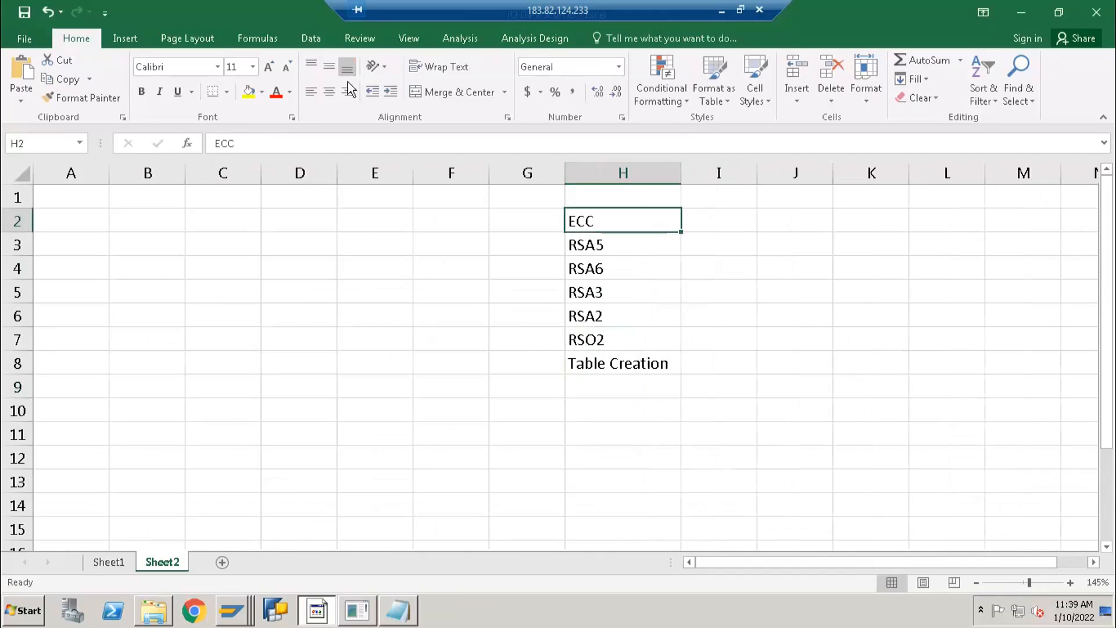
left_click(262, 93)
left_click(301, 157)
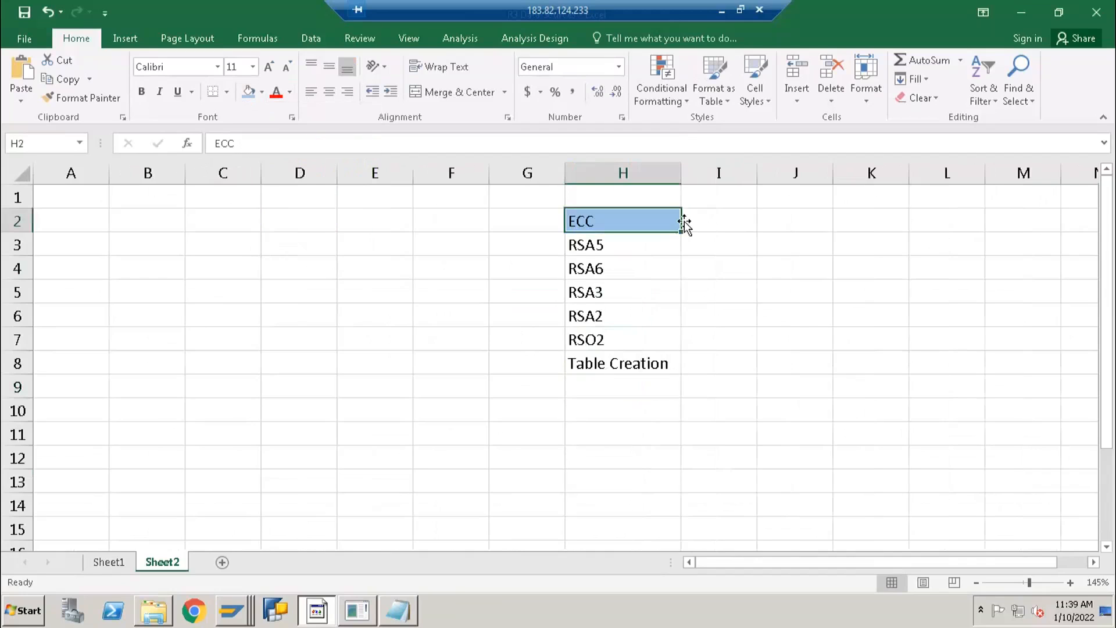
Enter the heading "BW" in I2 and the transaction RSDS in I3.
left_click(737, 223)
type("BW")
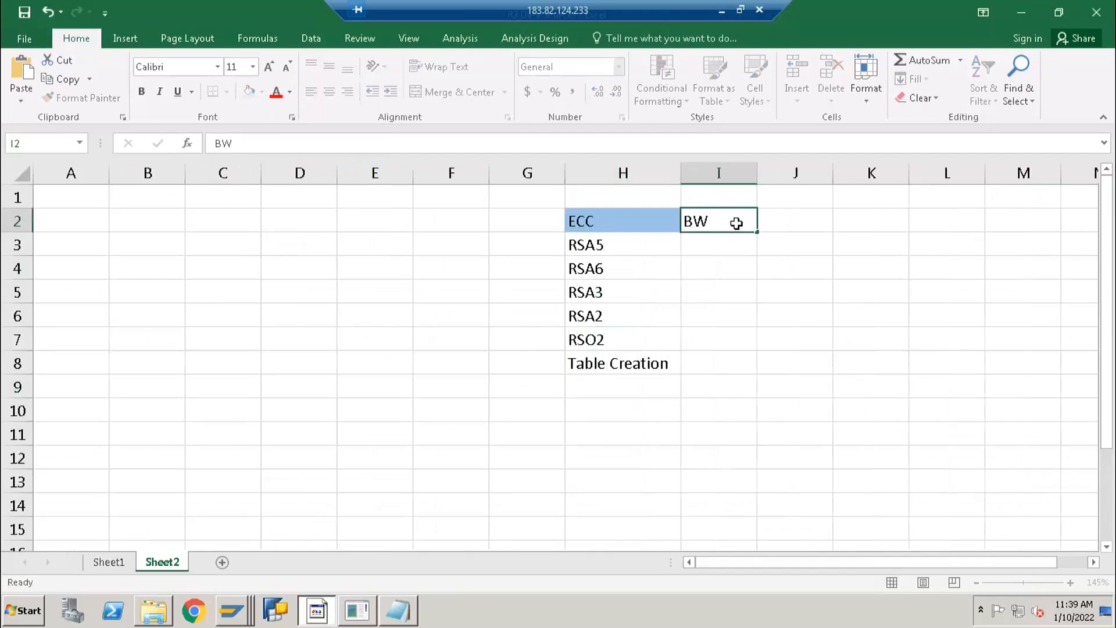
key("Return")
type("RSDS")
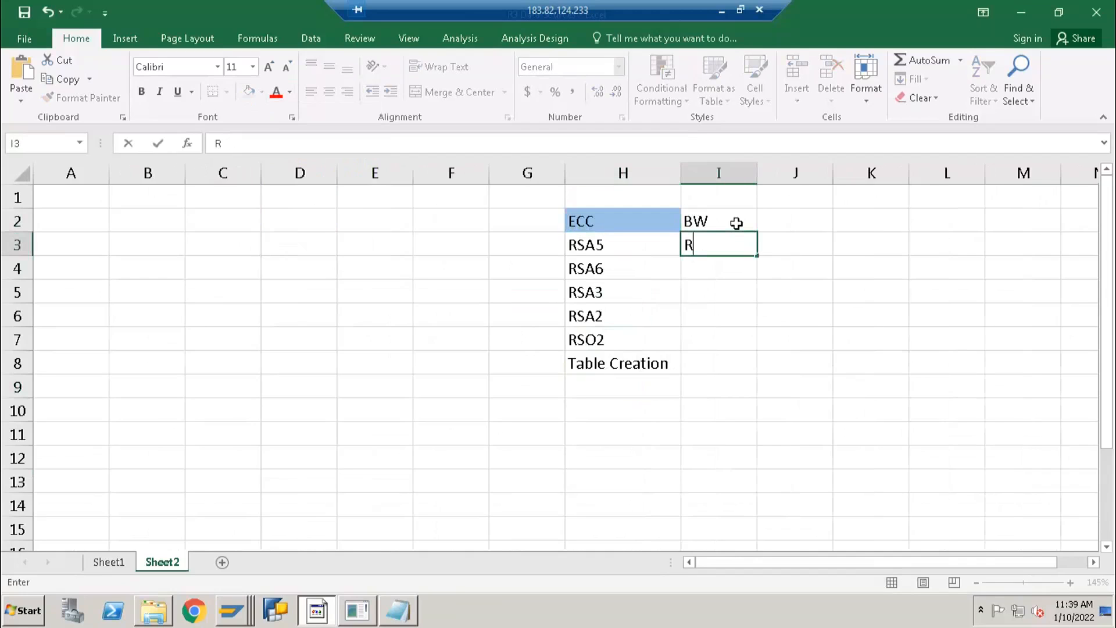
key("Return")
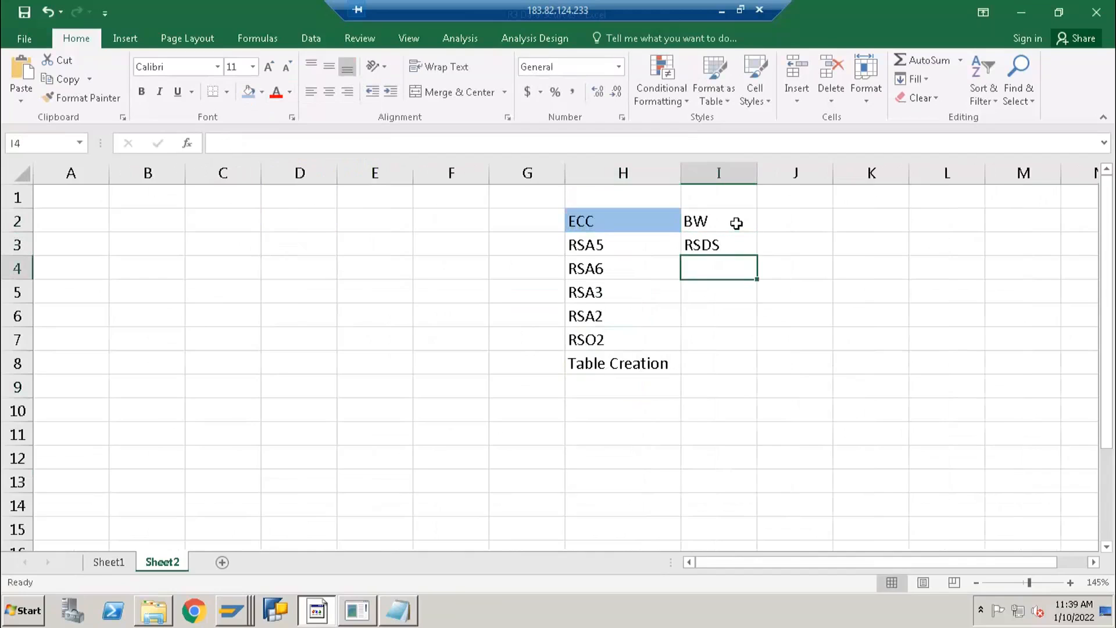
type("Data R")
key("BackSpace")
key("BackSpace")
key("BackSpace")
key("BackSpace")
key("BackSpace")
key("BackSpace")
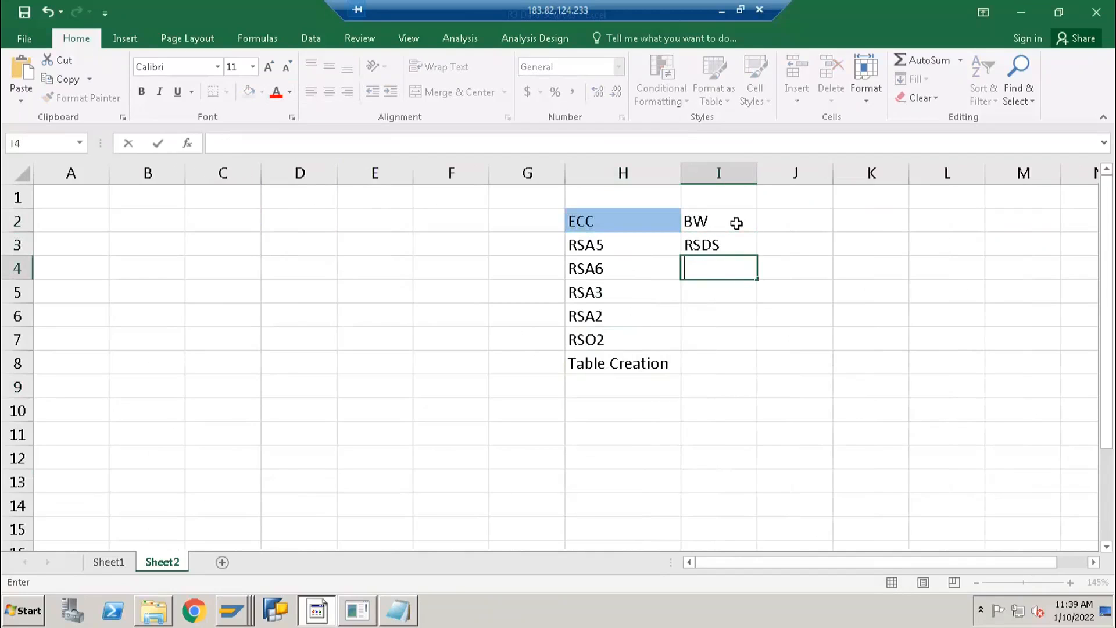
left_click(713, 245)
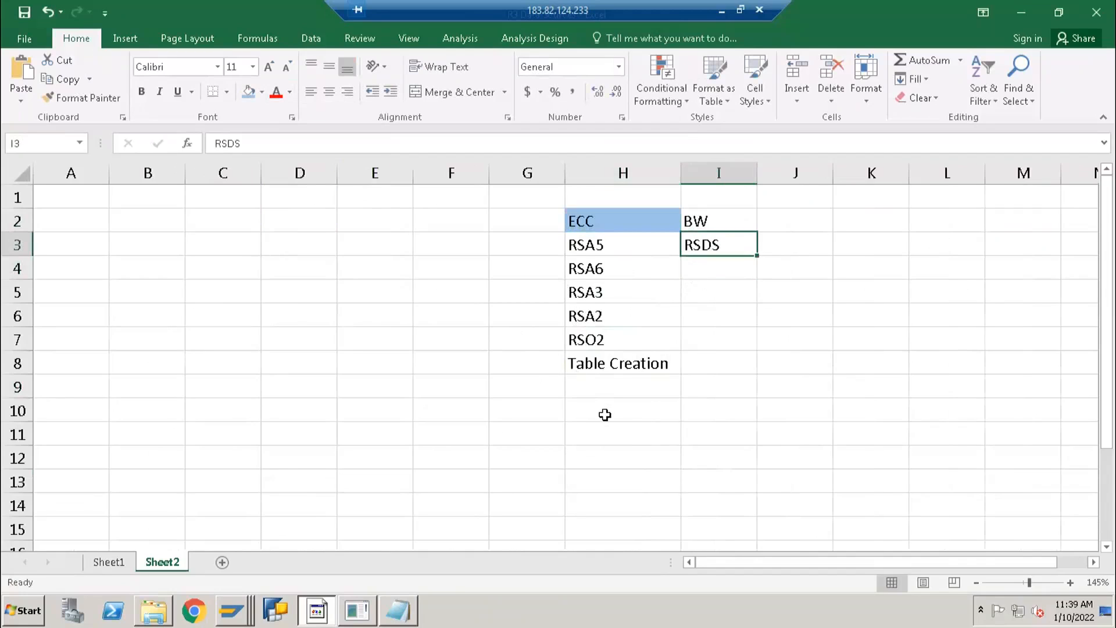
Clear the ECC and BW headings and their entries from cells H2 to I9.
mouse_move(634, 415)
left_mouse_down()
mouse_move(724, 424)
mouse_move(649, 406)
left_mouse_up()
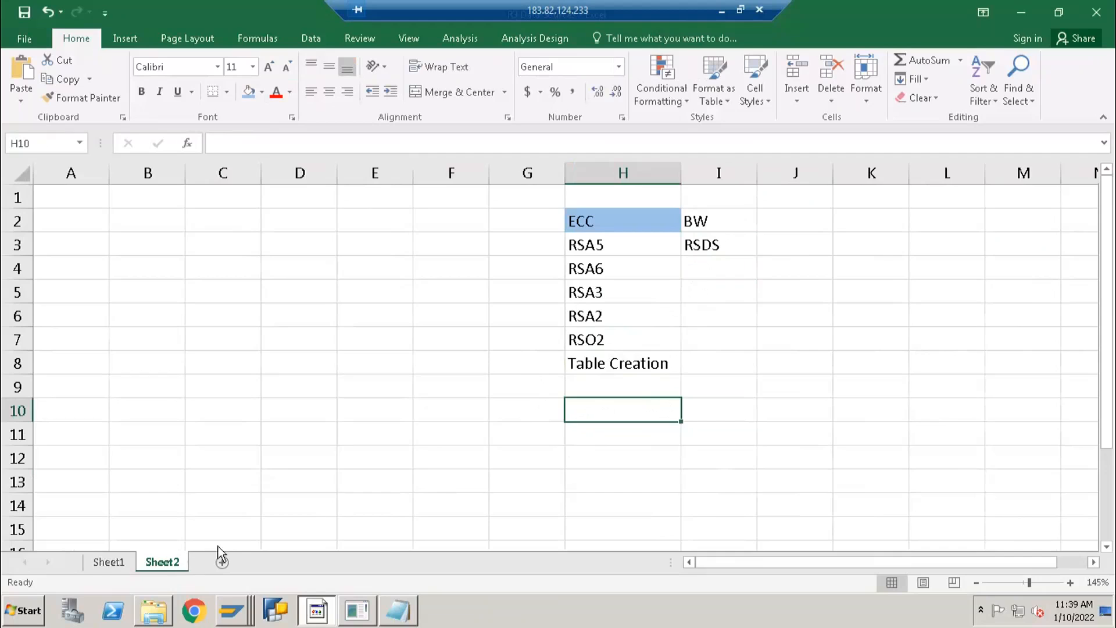
left_click_drag(590, 221, 723, 392)
key("Delete")
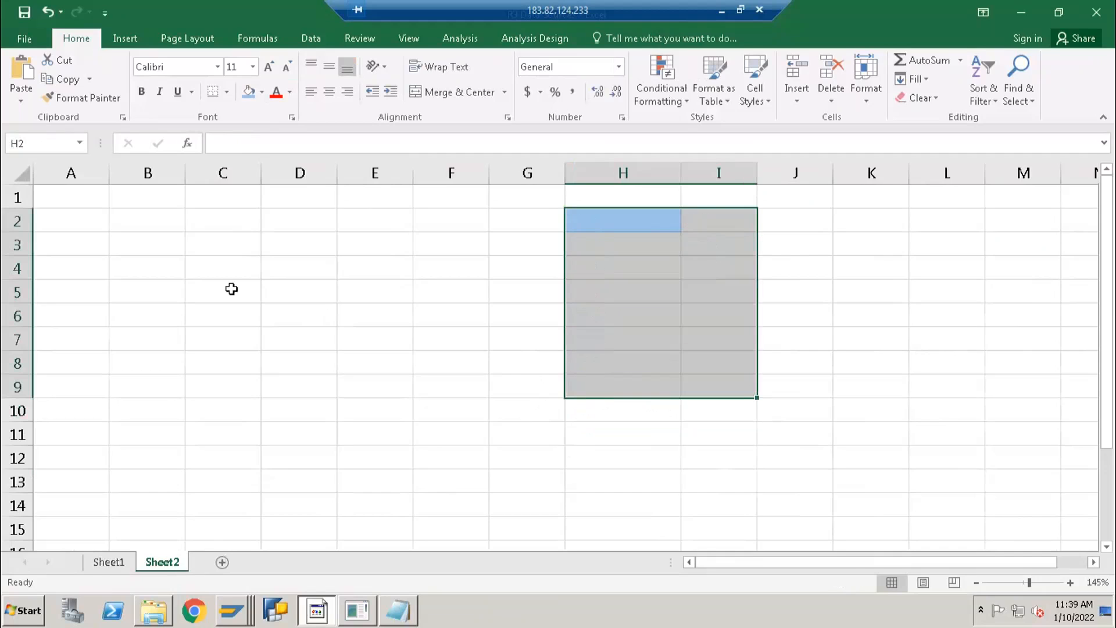
Add a third worksheet and enter "1. Create below Table in R3 System" in cell B3.
left_click(202, 294)
left_click(222, 562)
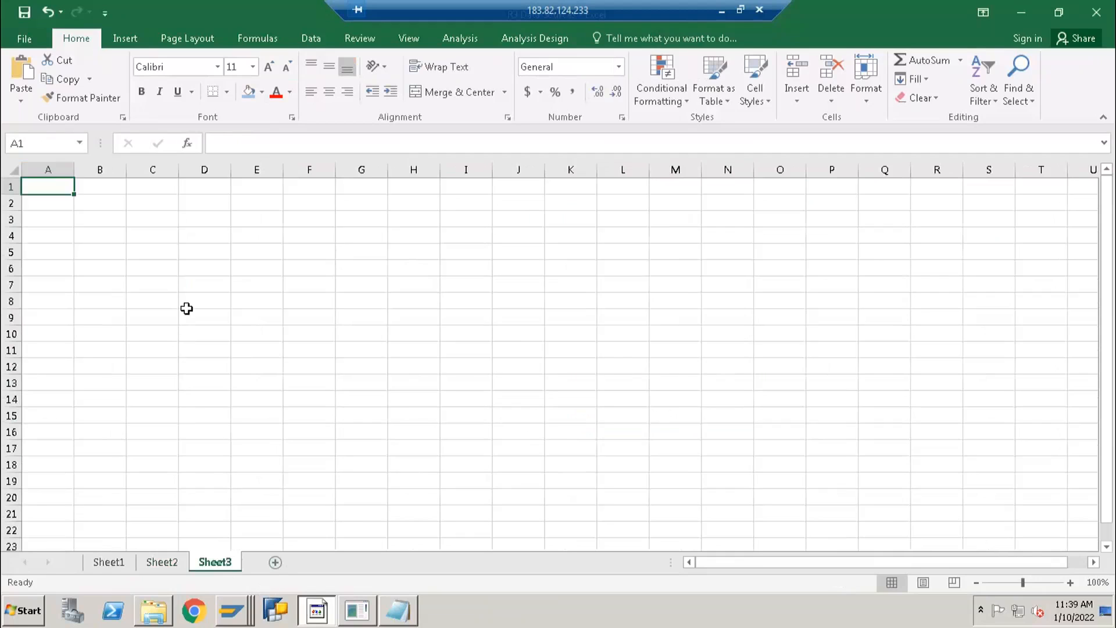
left_click(59, 213)
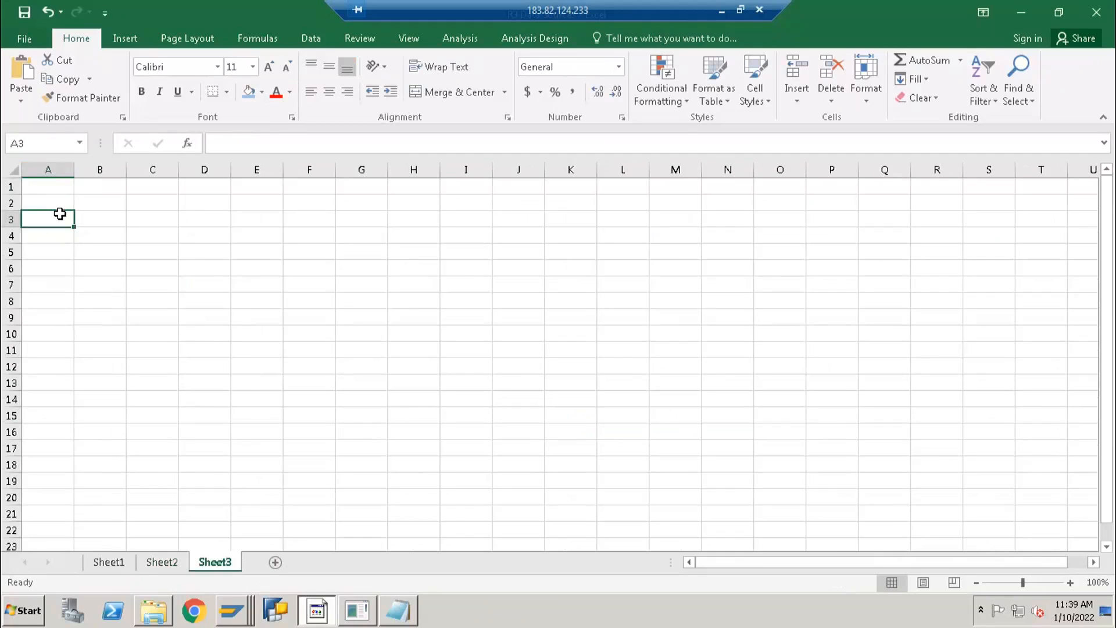
key("Right")
key("Right")
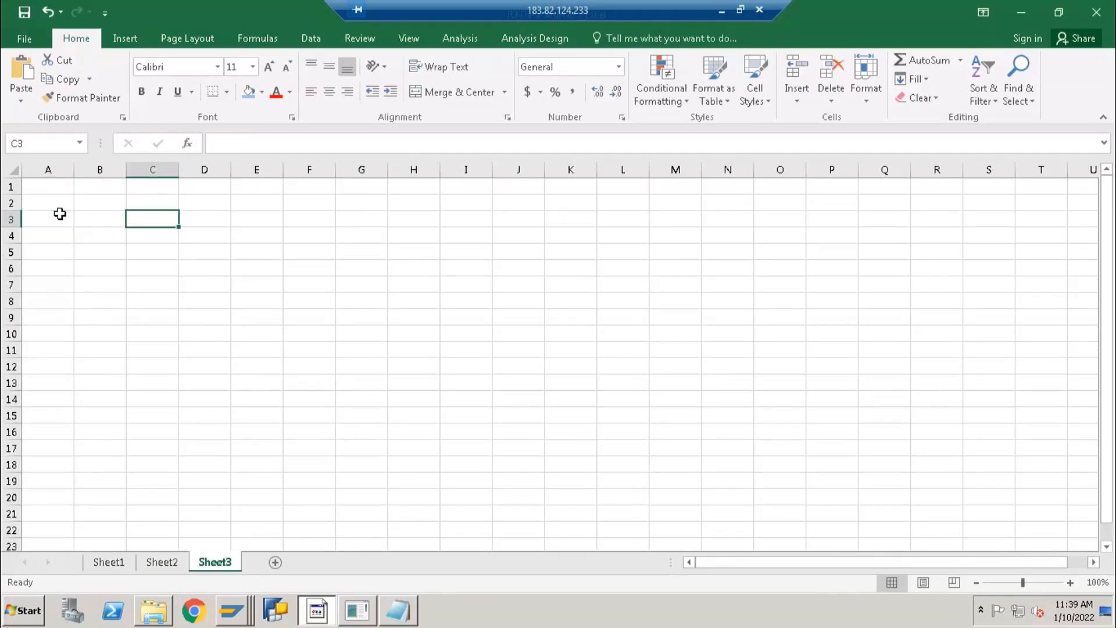
key("Left")
type("1. Create below Table in ")
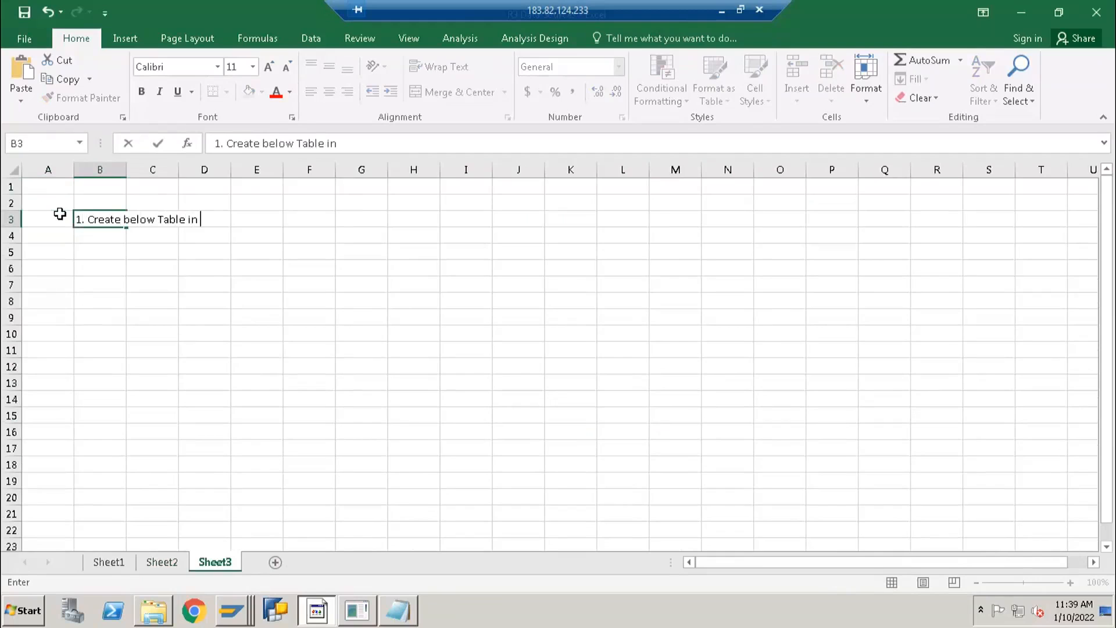
type("R3 System")
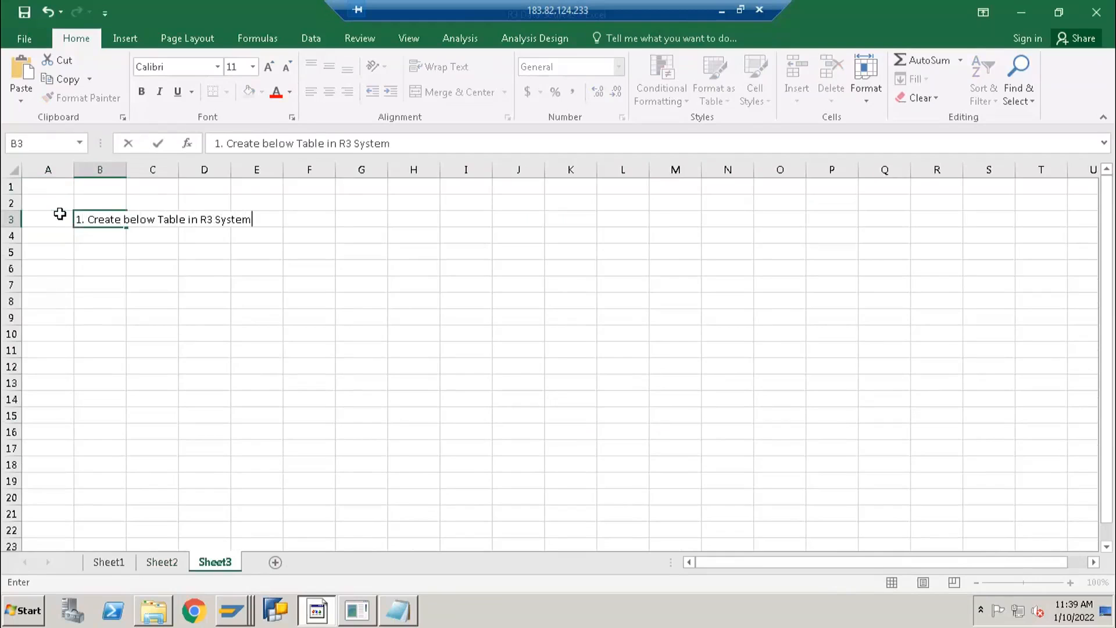
key("Return")
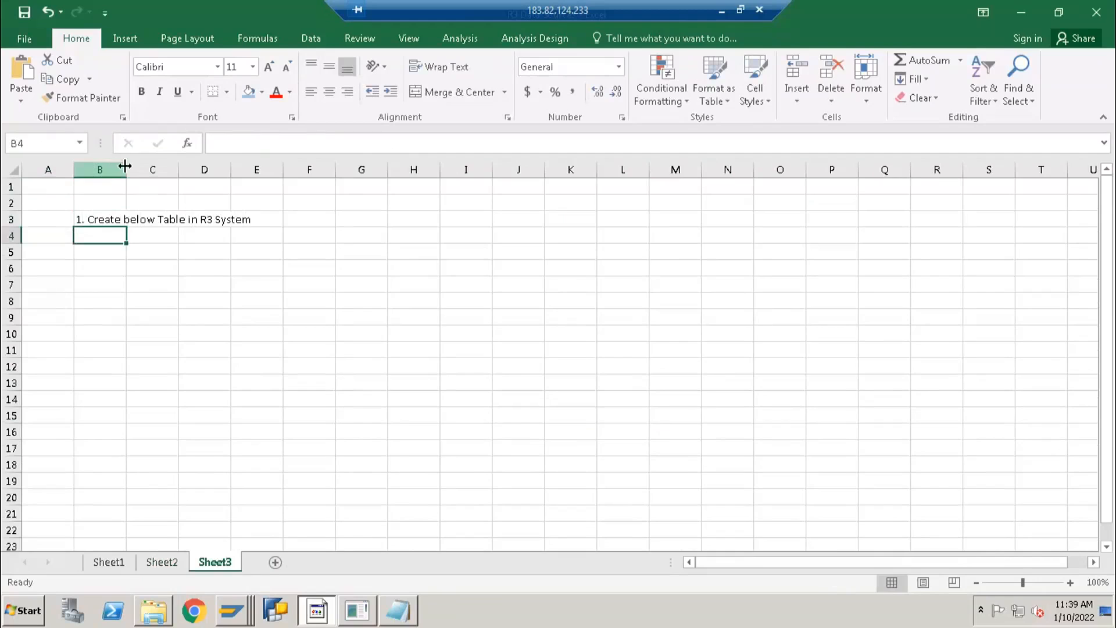
Enter the table headings Document Number, Date, Material, Quantity and Unit across cells B5 to F5.
key("Return")
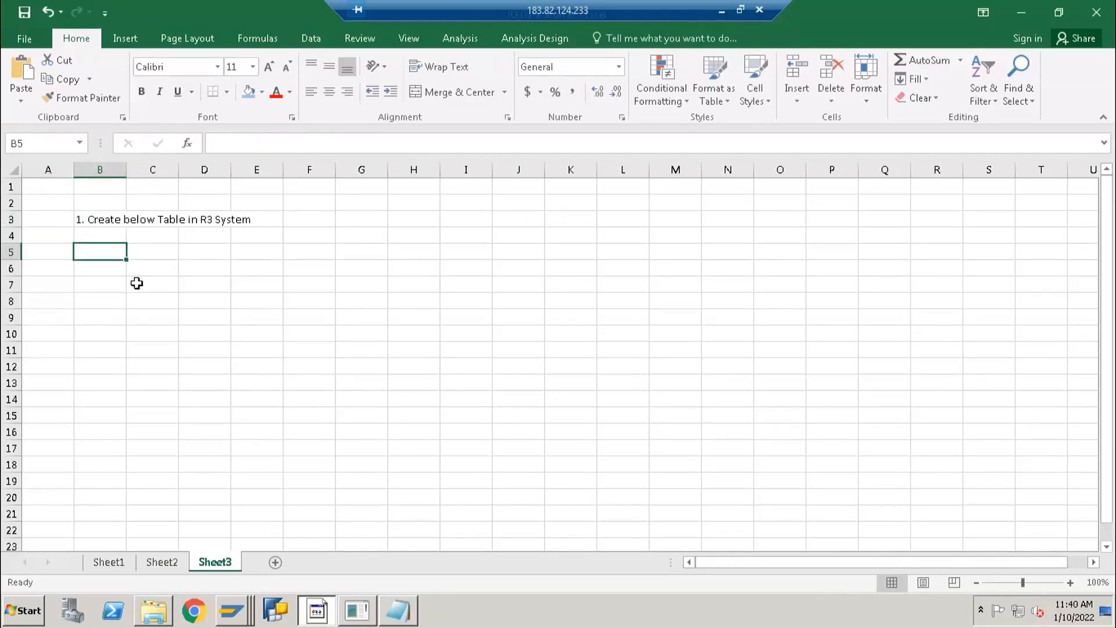
type("Documen")
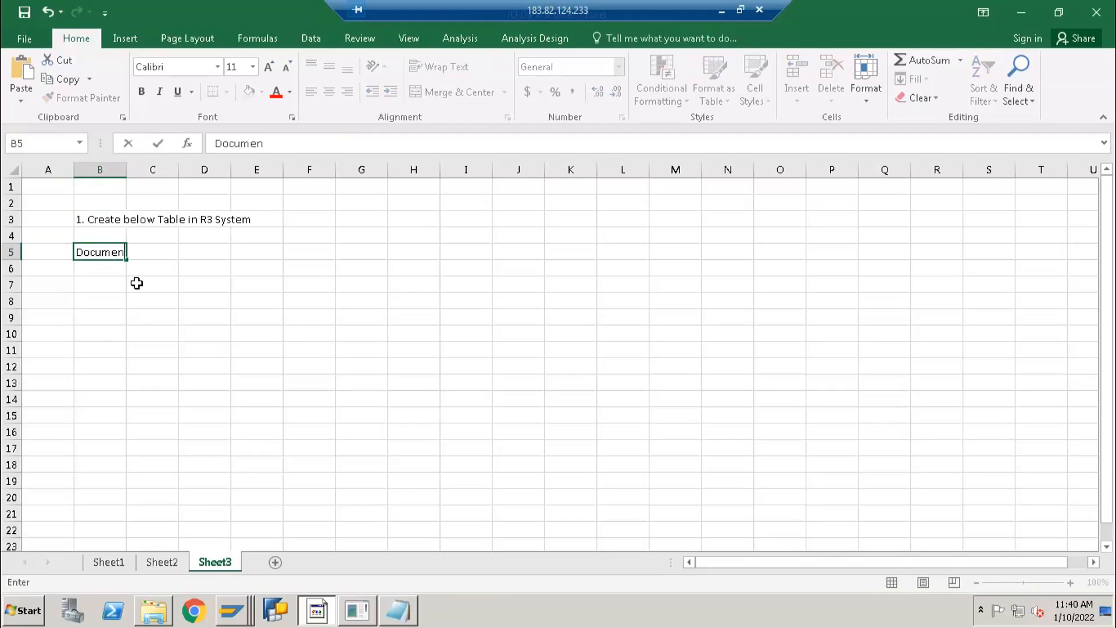
type("t Number")
key("Tab")
type("Date")
key("Tab")
type("Material")
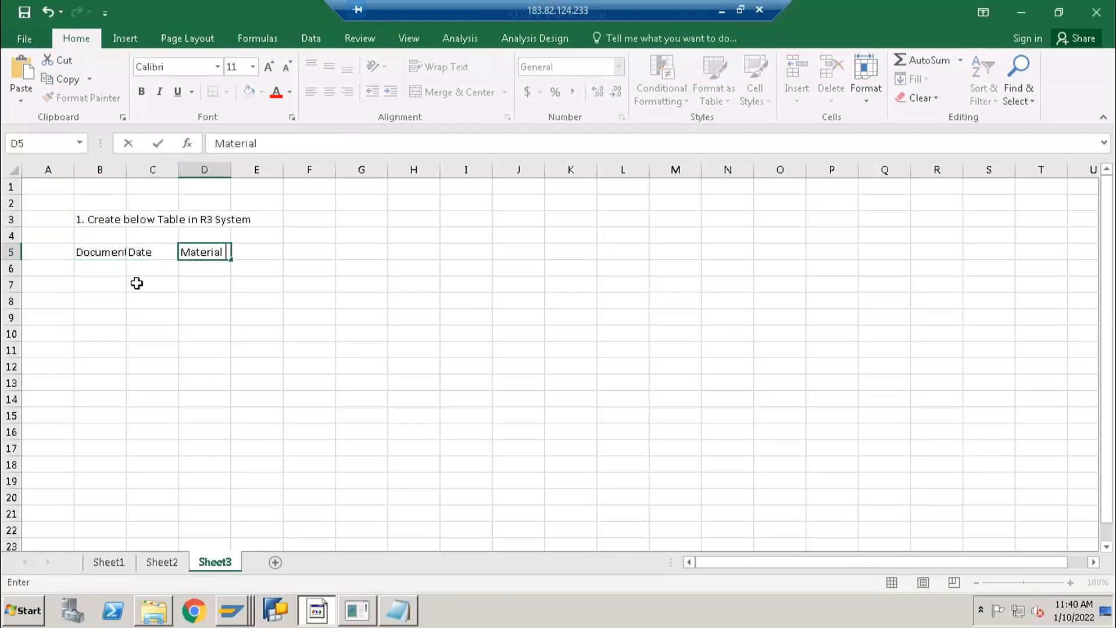
key("Tab")
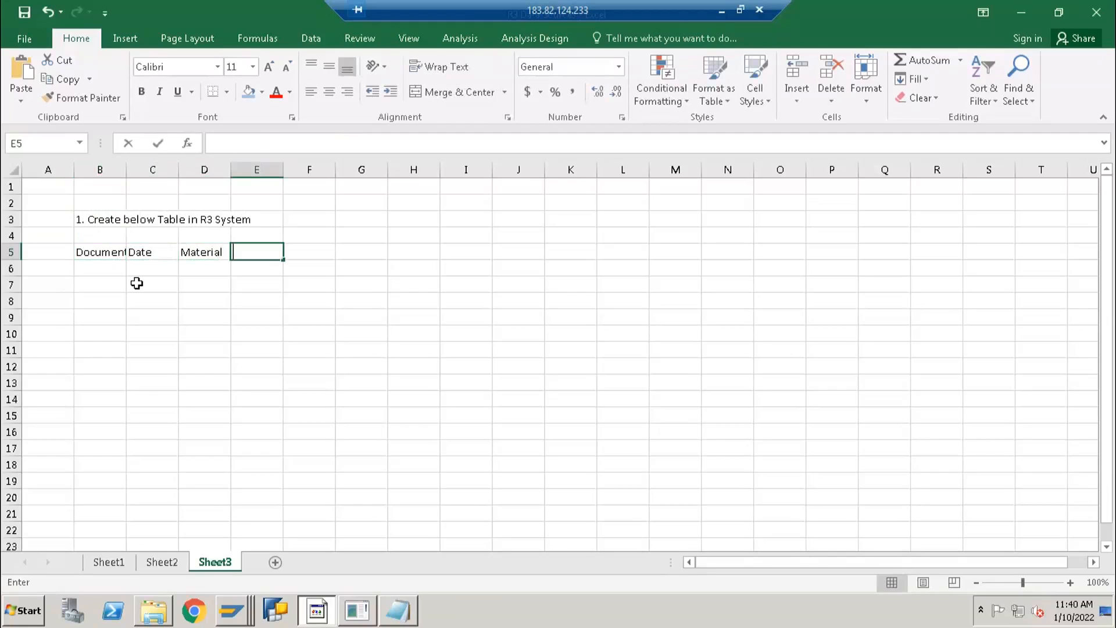
type("Quantity")
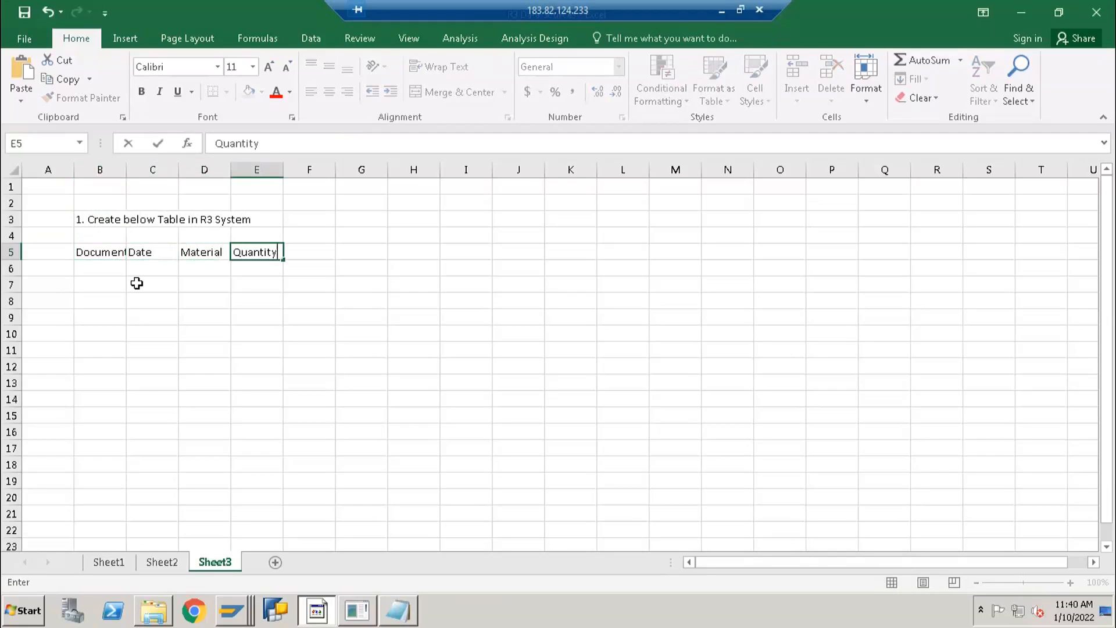
key("Tab")
type("it")
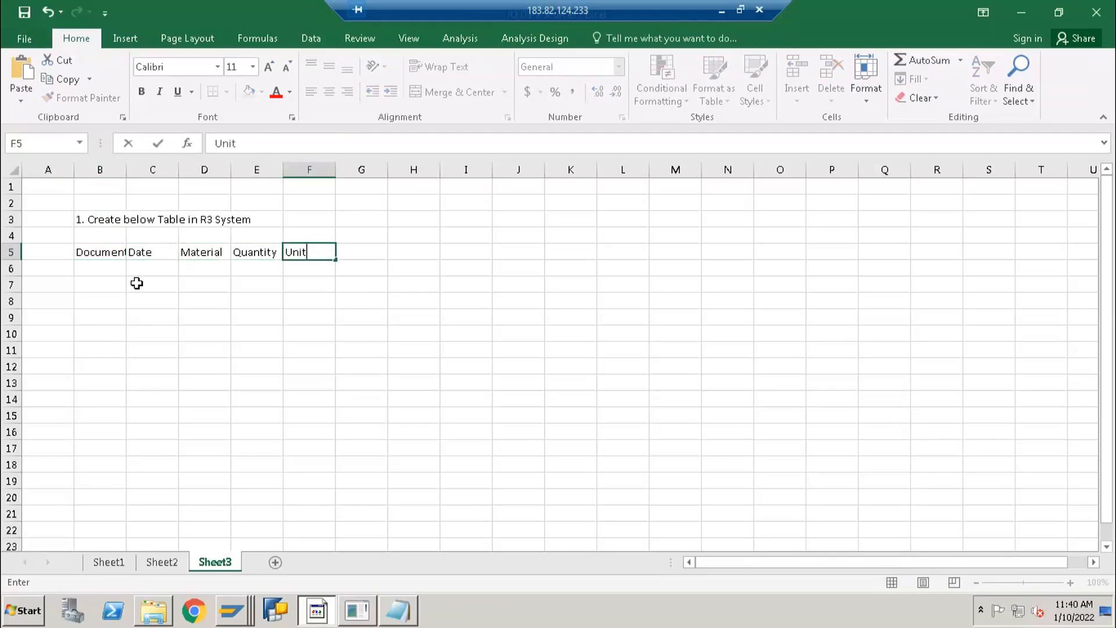
key("Return")
left_click_drag(227, 173, 226, 174)
Enter the data type INT below the Quantity heading in cell E6.
left_click(245, 267)
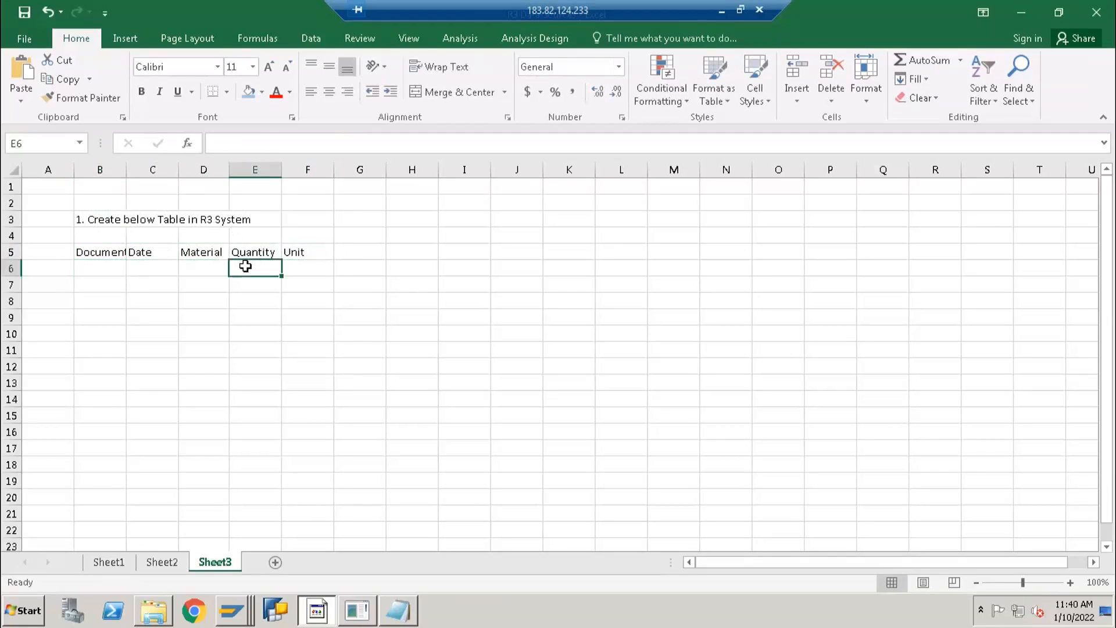
type("DEC")
key("BackSpace")
key("BackSpace")
key("BackSpace")
type("INT")
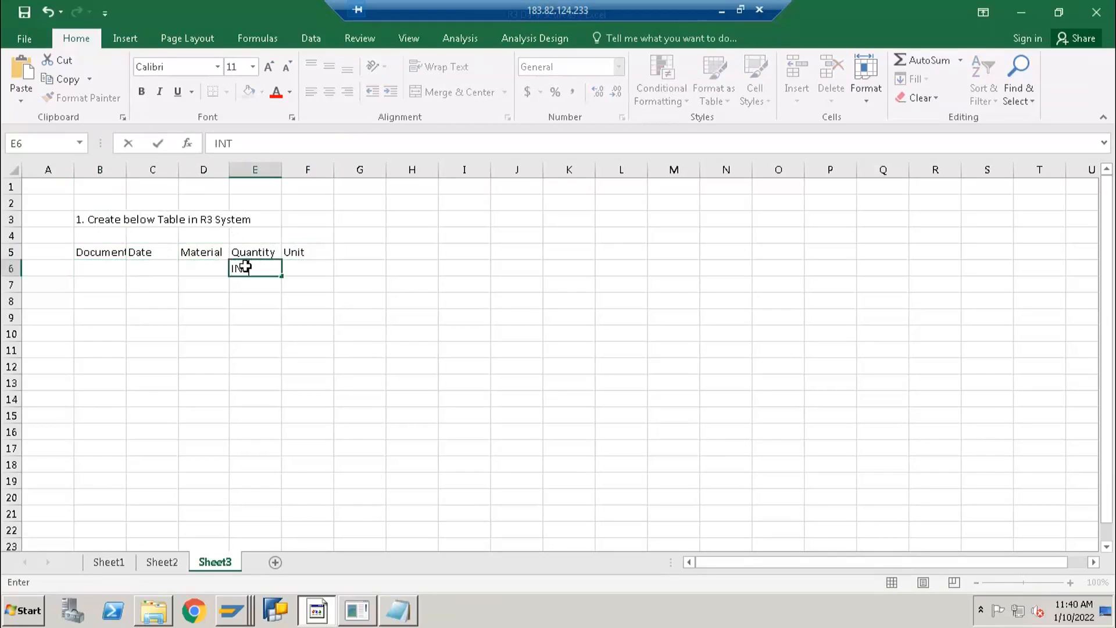
key("Return")
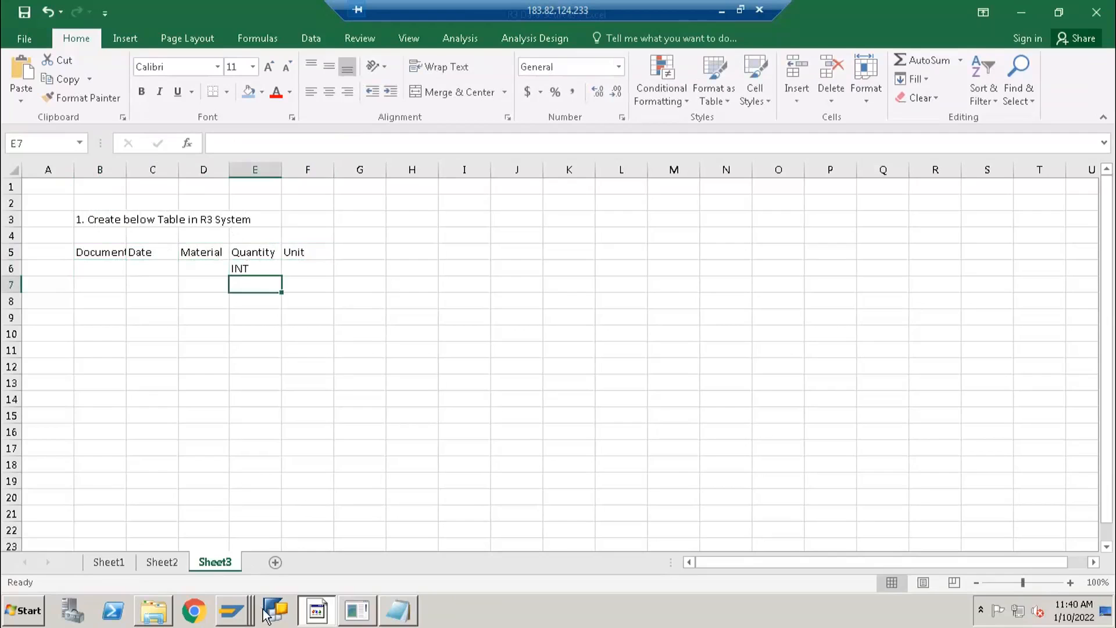
Switch to the SAP session showing the LO Data Extraction cockpit and open the ABAP Dictionary with transaction SE11.
right_click(231, 610)
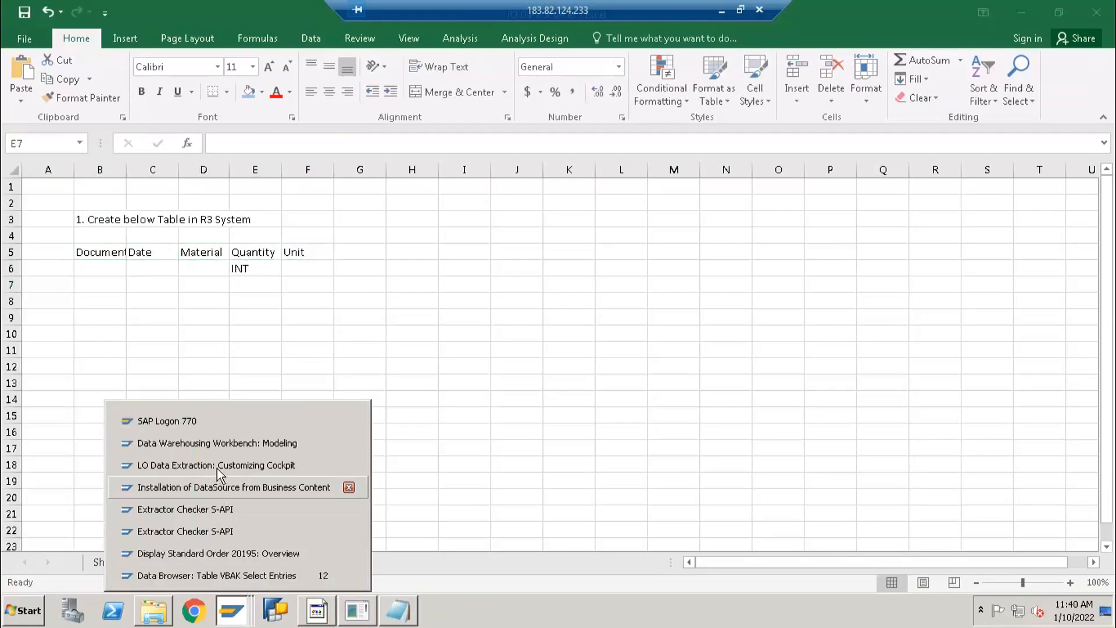
left_click(218, 442)
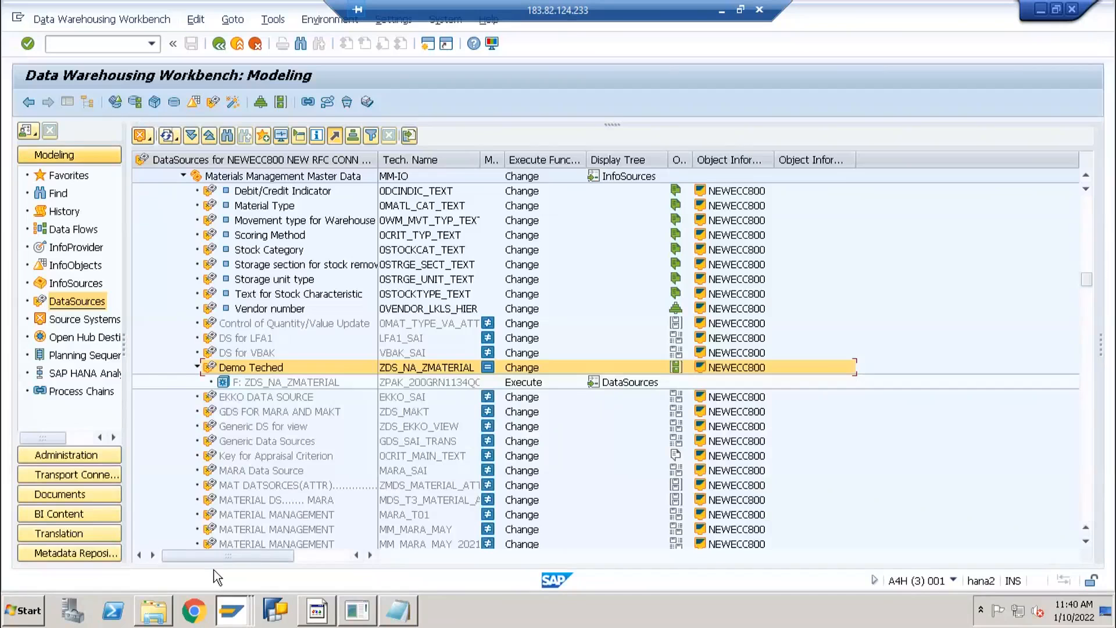
right_click(232, 611)
left_click(225, 462)
left_click(81, 41)
type("/nse11")
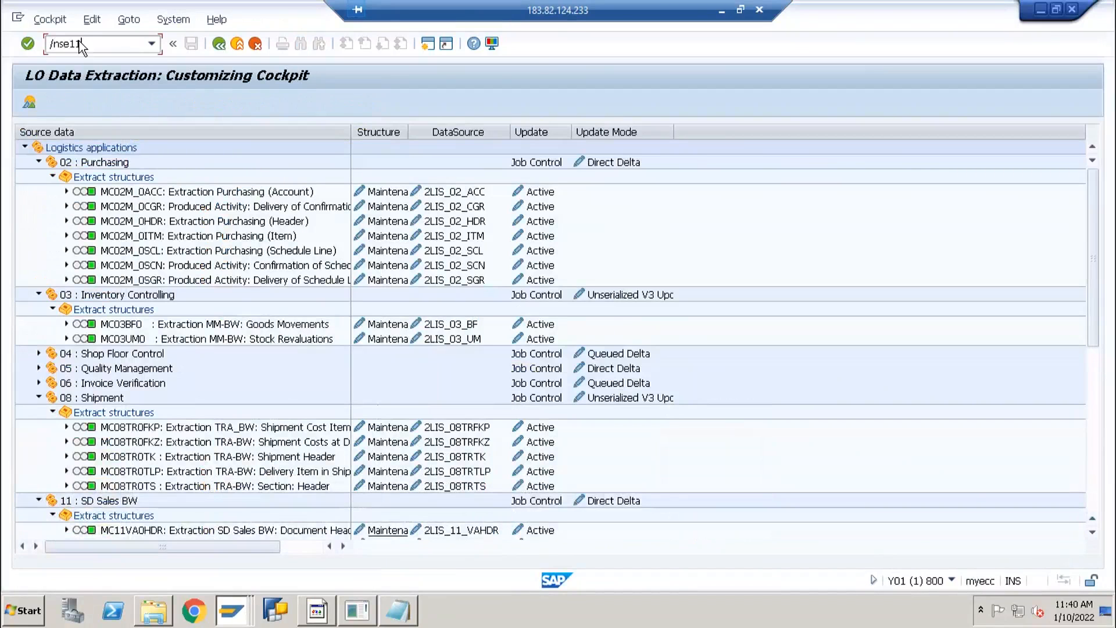
key("Return")
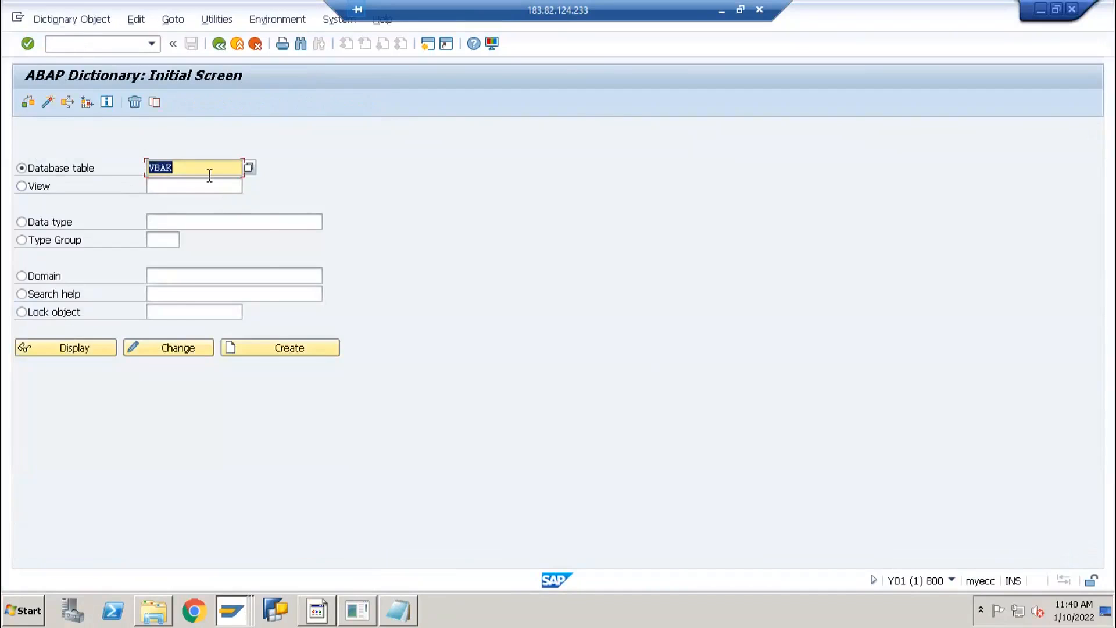
Display the database table ZMARA_DEMO and switch it to change mode.
key("BackSpace")
key("Down")
key("Down")
key("Down")
key("Return")
left_click(76, 349)
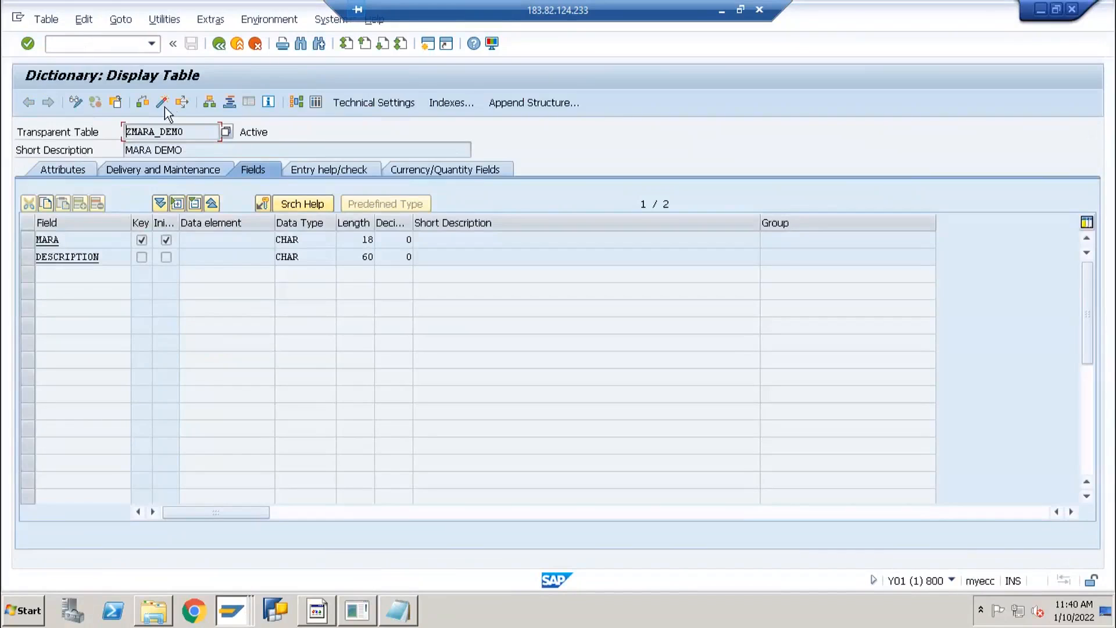
left_click(75, 103)
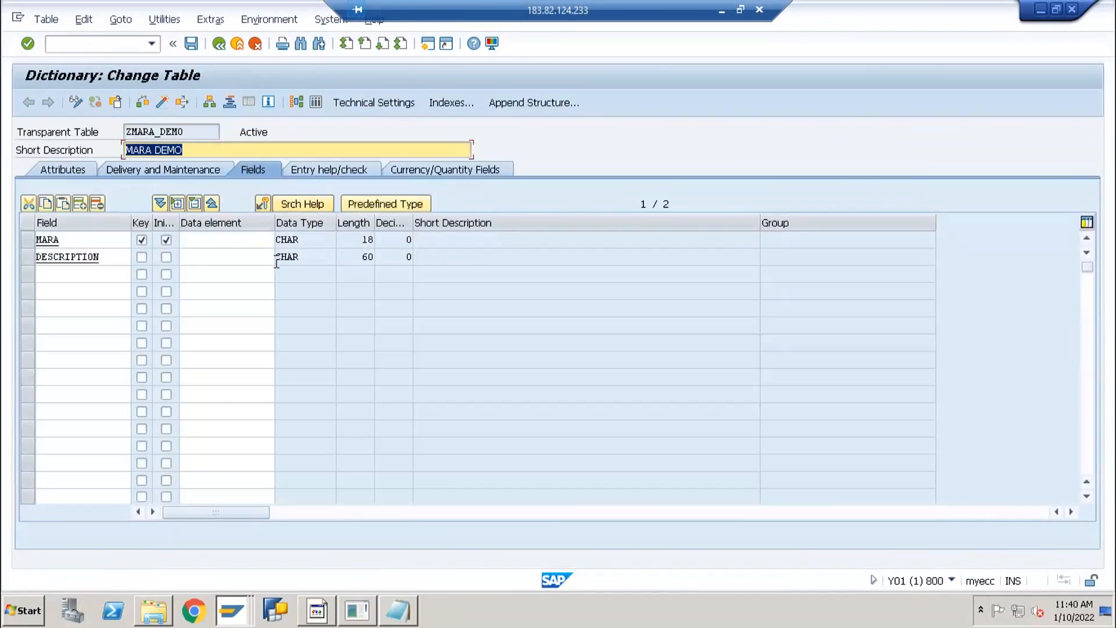
Look through the predefined data types, including CURR and QUAN, and assign INT1 to the empty row below DESCRIPTION.
left_click(369, 205)
left_click(342, 275)
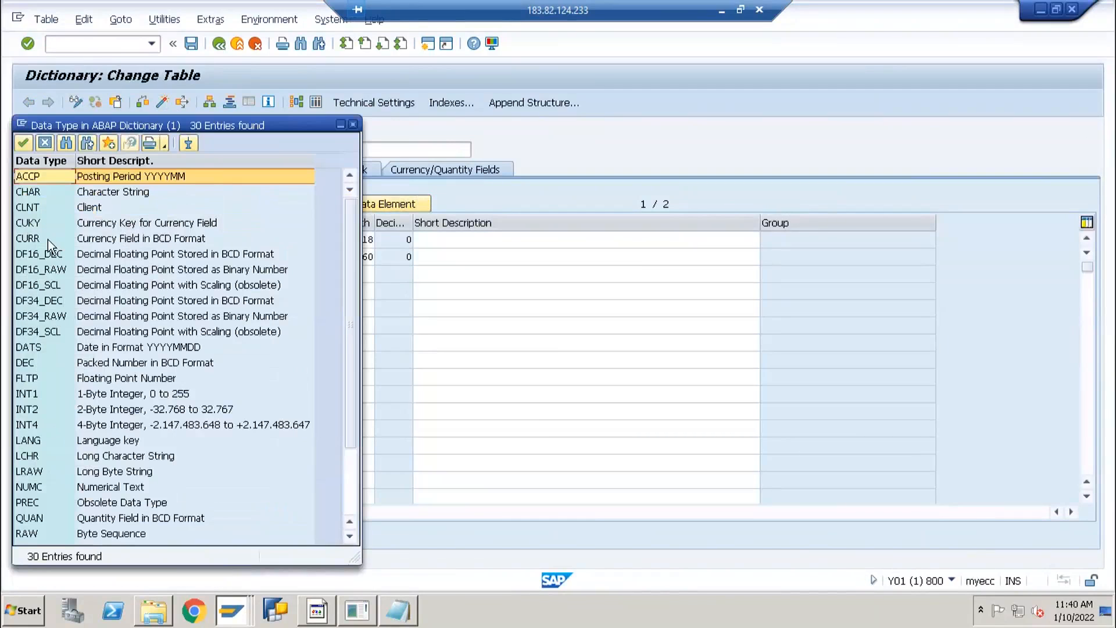
left_click(34, 238)
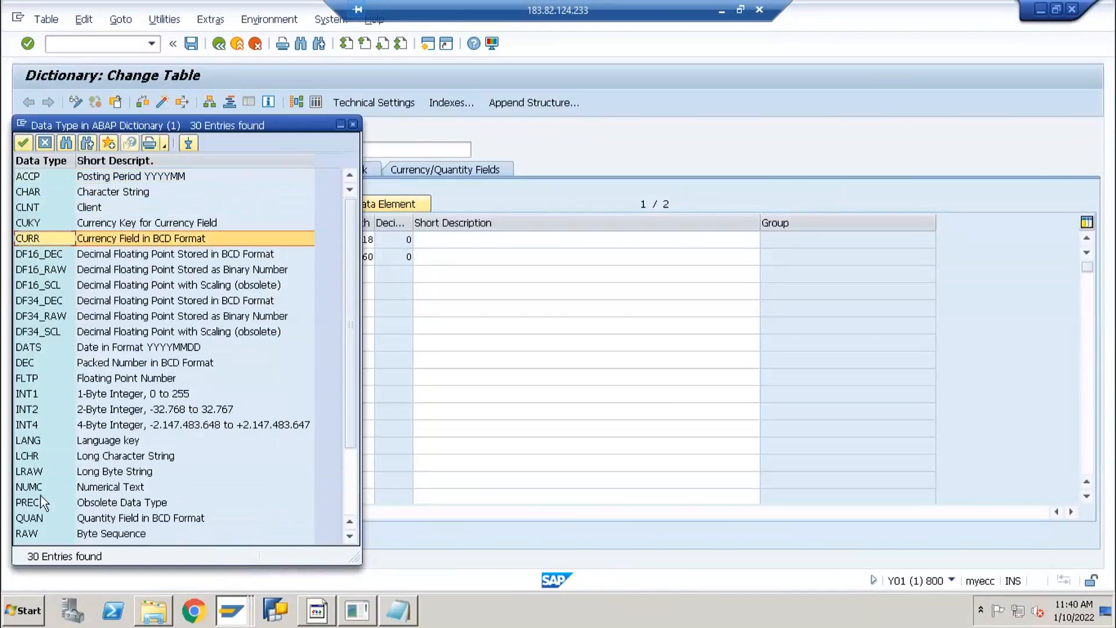
left_click(34, 517)
scroll(36, 517, "down", 2)
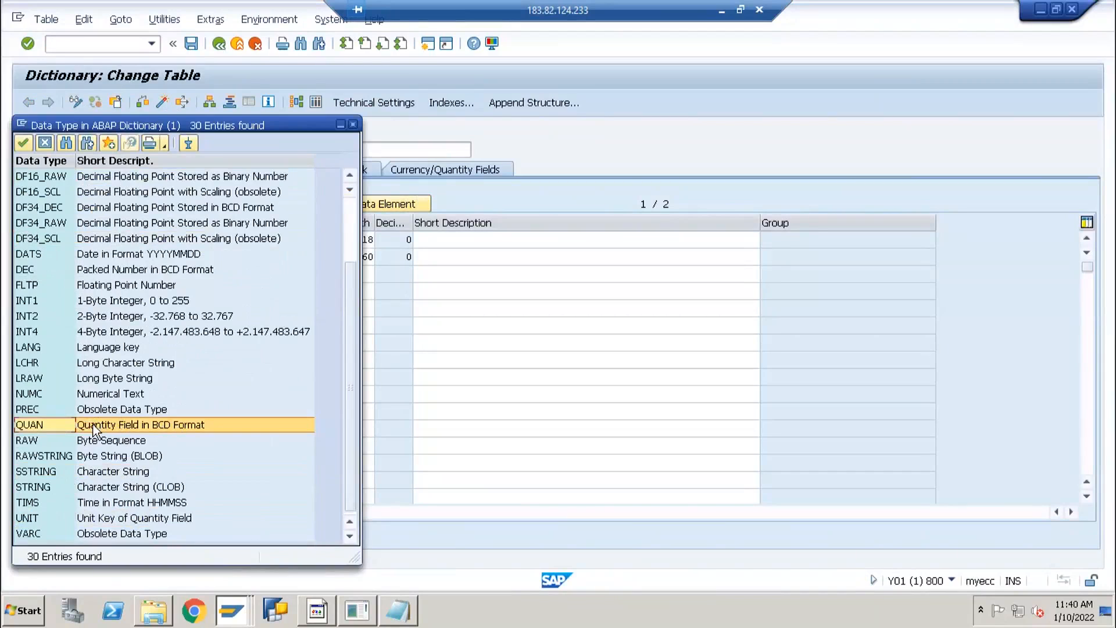
scroll(80, 443, "up", 2)
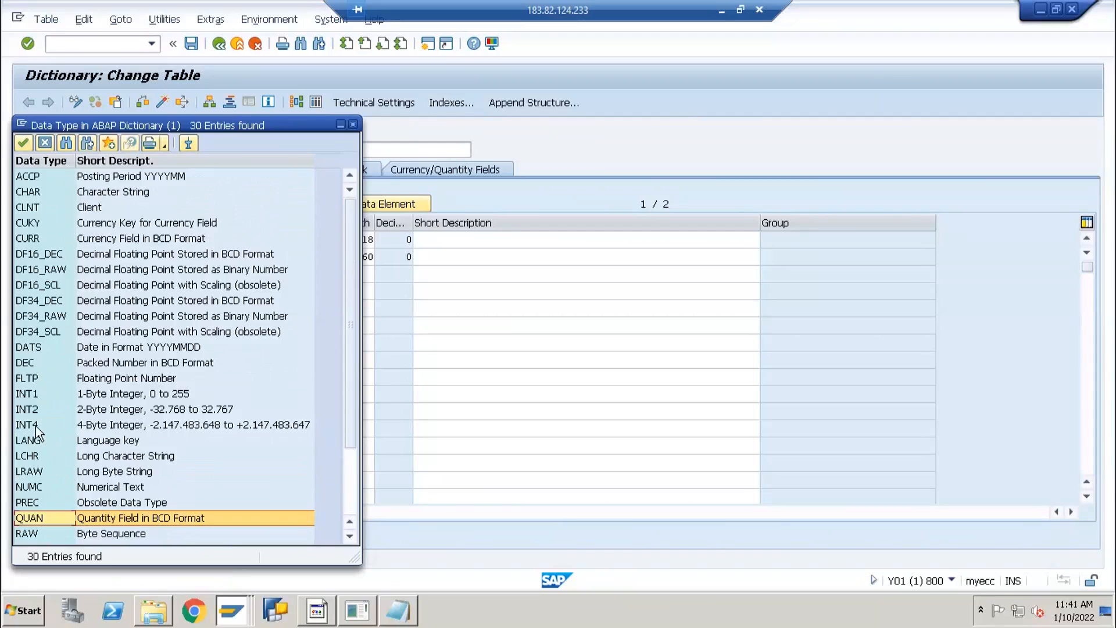
double_click(29, 394)
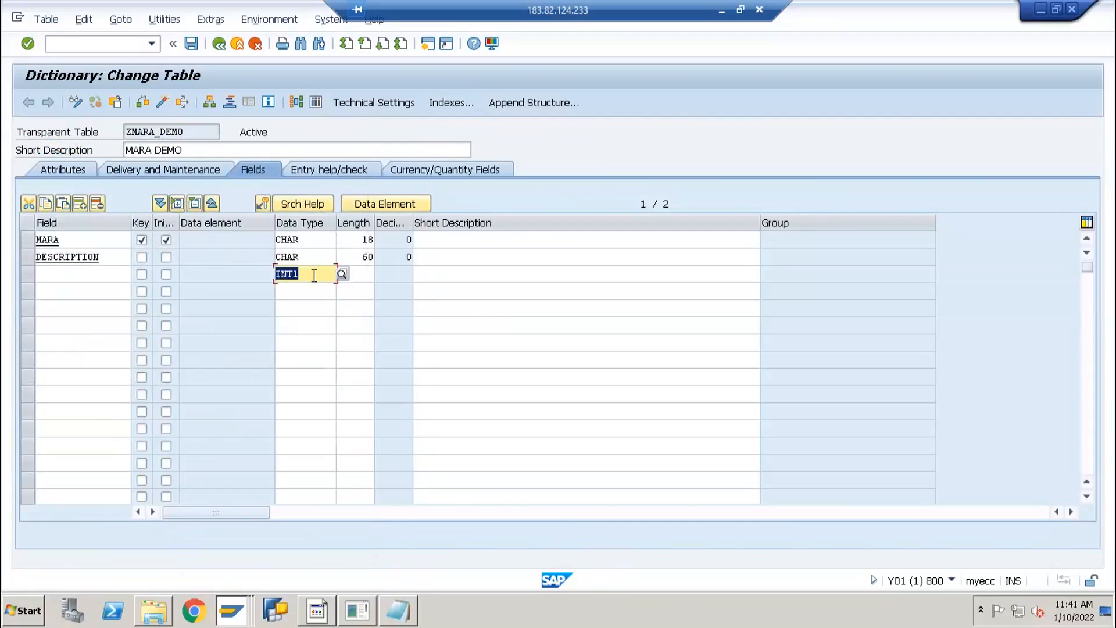
key("Return")
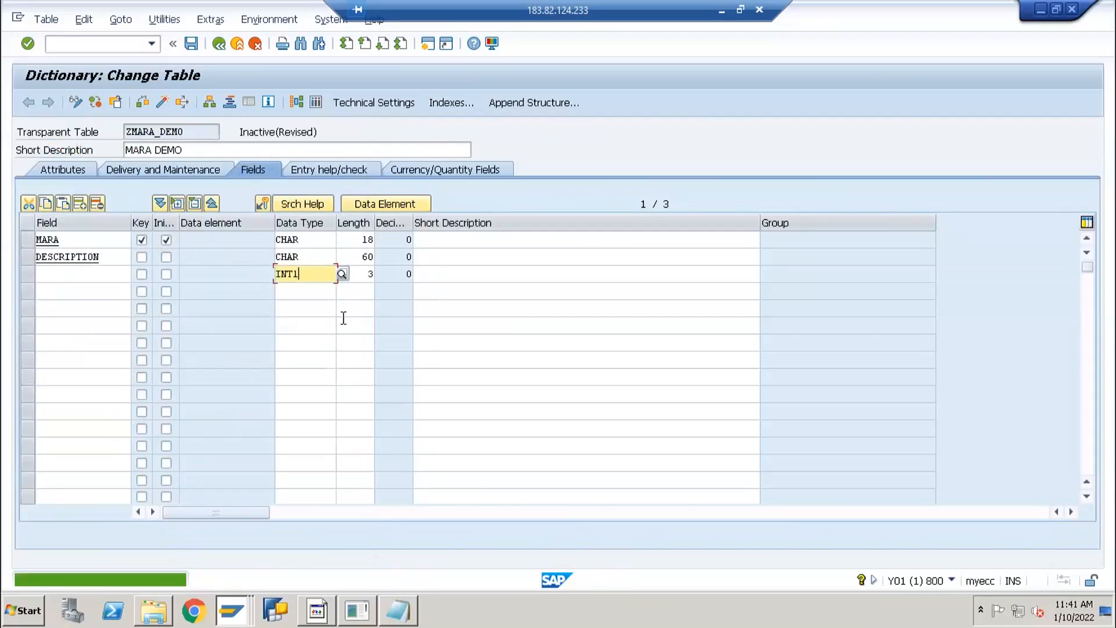
Switch back to Excel, enter INT1 above the Quantity heading in E4 and delete INT from E6.
key("alt+Tab")
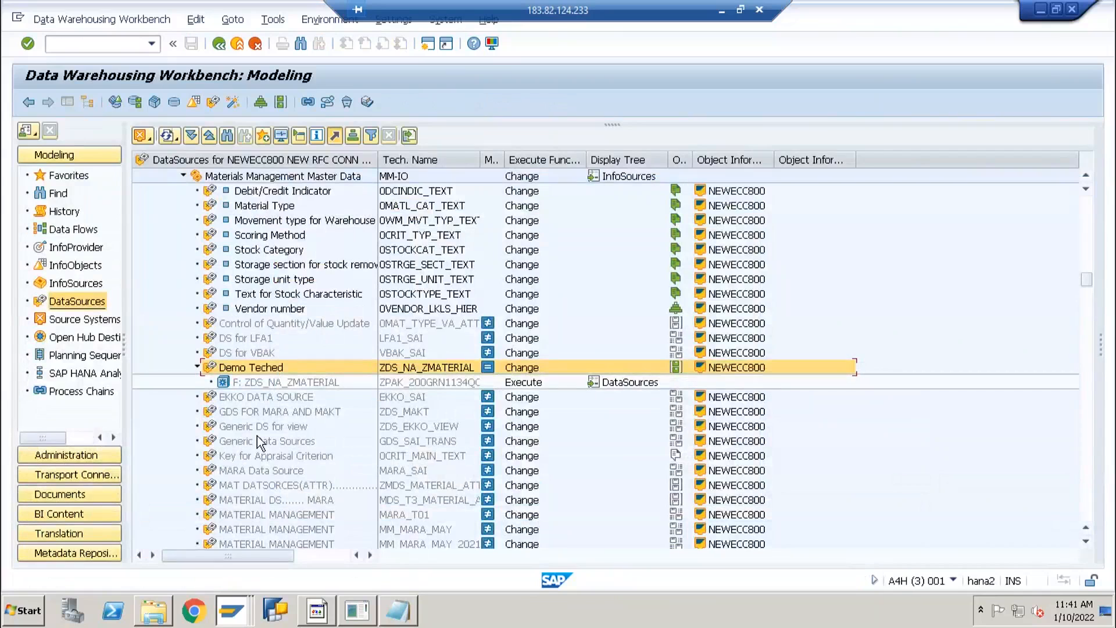
key("alt+Tab")
key("Up")
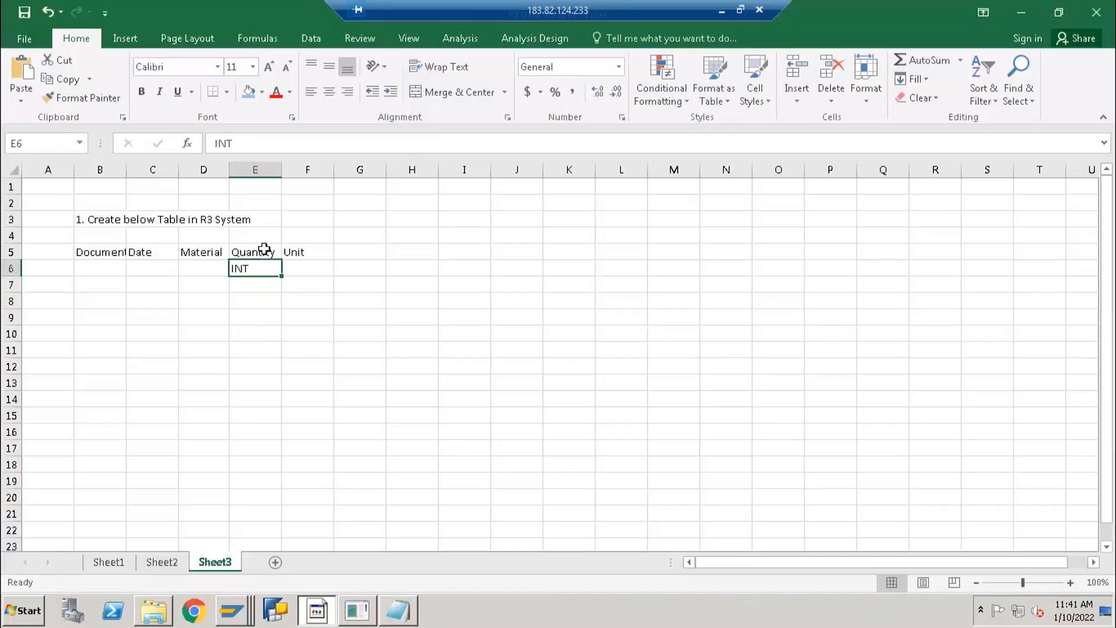
left_click(262, 236)
type("INT1")
left_click(256, 269)
key("Delete")
left_click(307, 263)
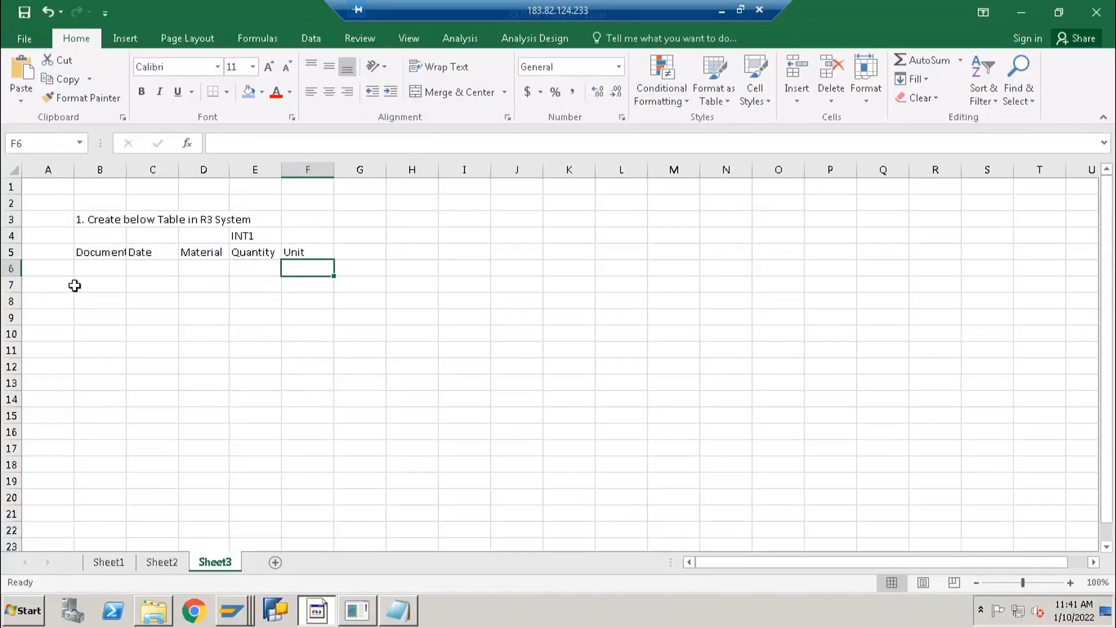
Fill the first data row, B6 to F6, with 1001, 20210101, M1, 100 and PC.
left_click(111, 274)
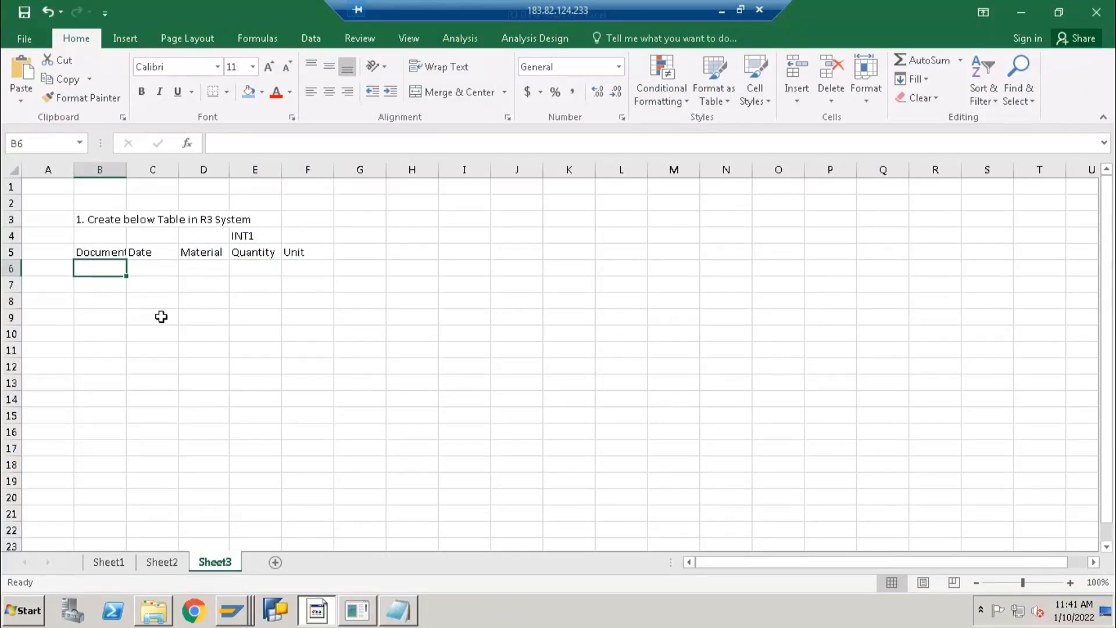
key("End")
type("1001")
key("Tab")
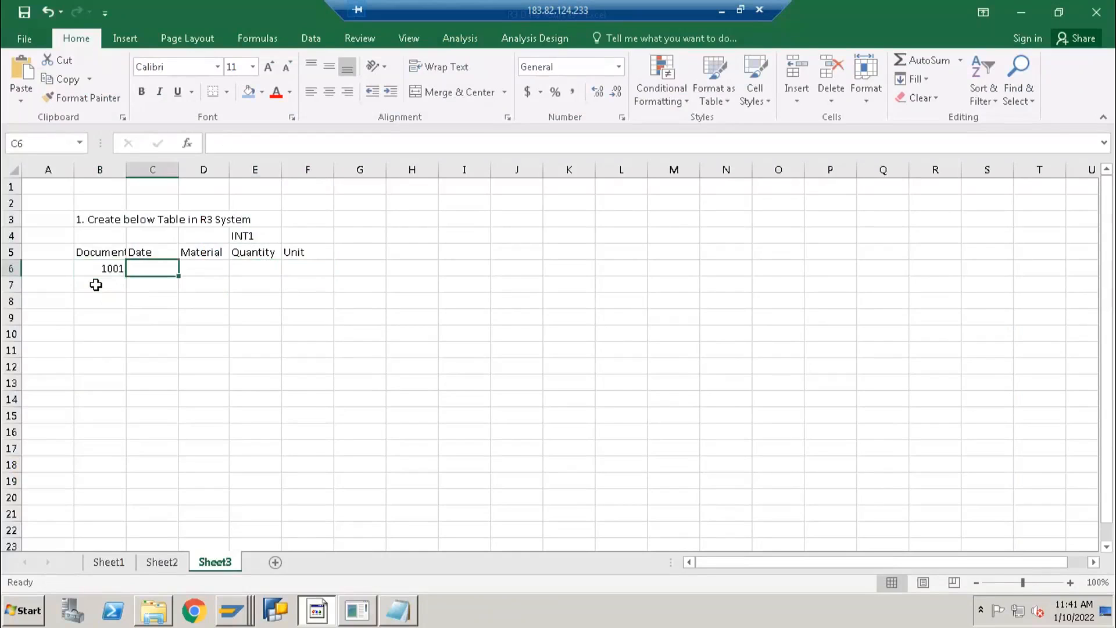
type("20210101")
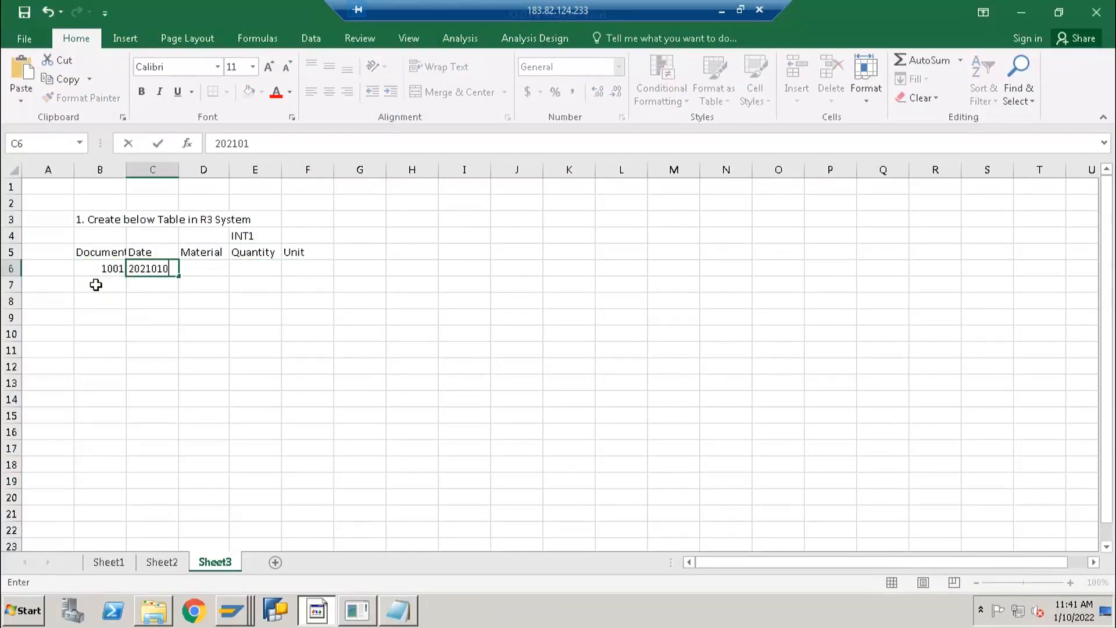
key("Tab")
type("M1")
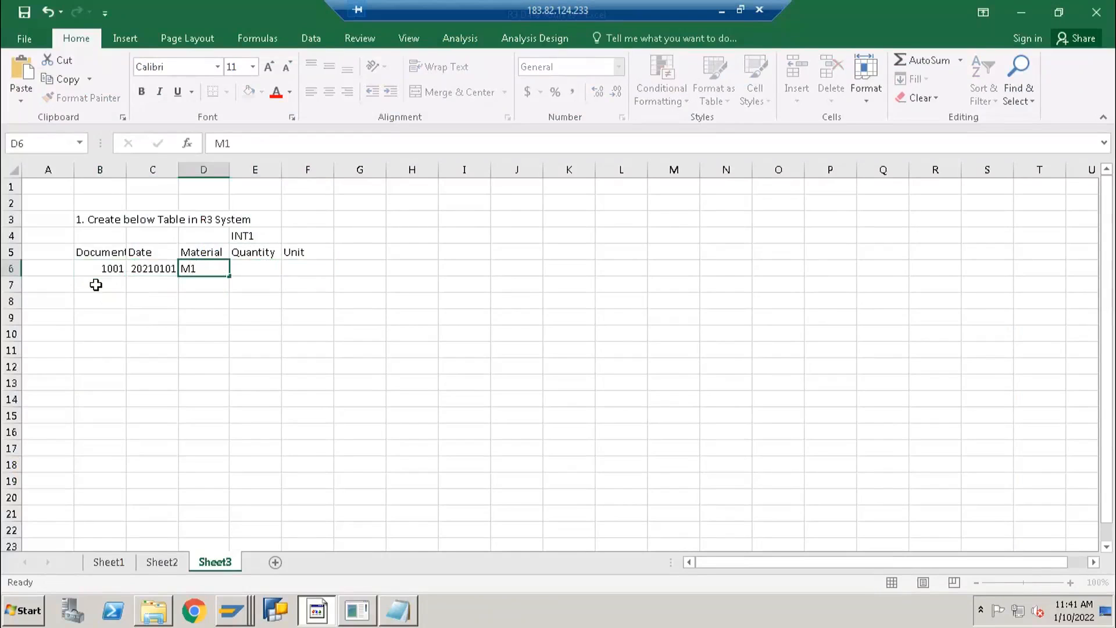
key("Tab")
type("100")
key("Tab")
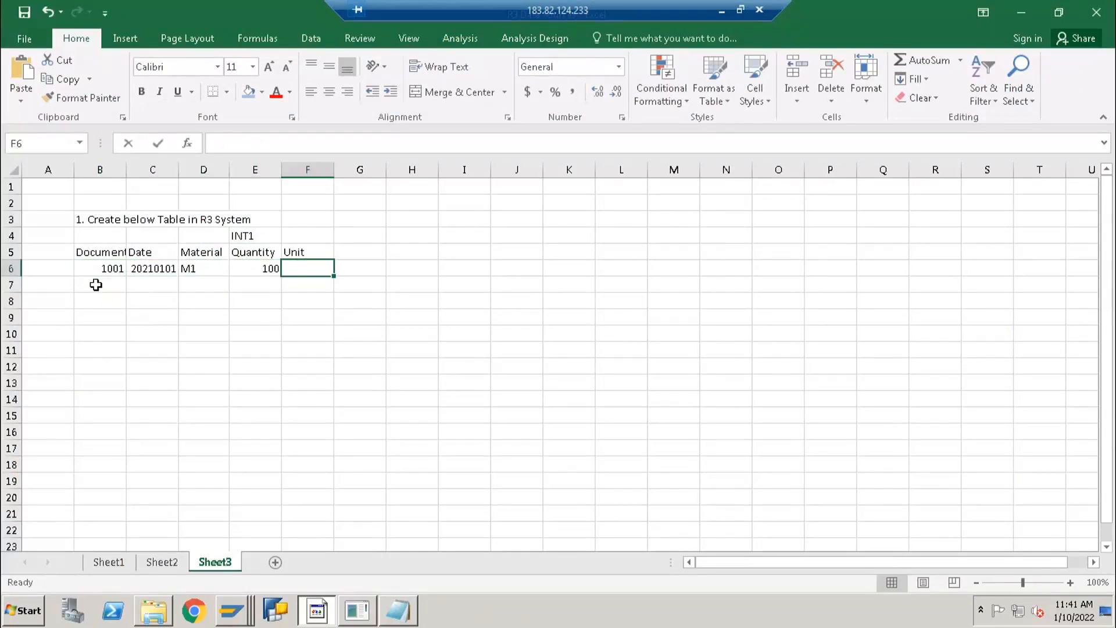
type("PC")
key("Return")
Fill the second data row, B7 to F7, with 1002, 20210105, M2, 150 and PC, and widen column B slightly.
type("100")
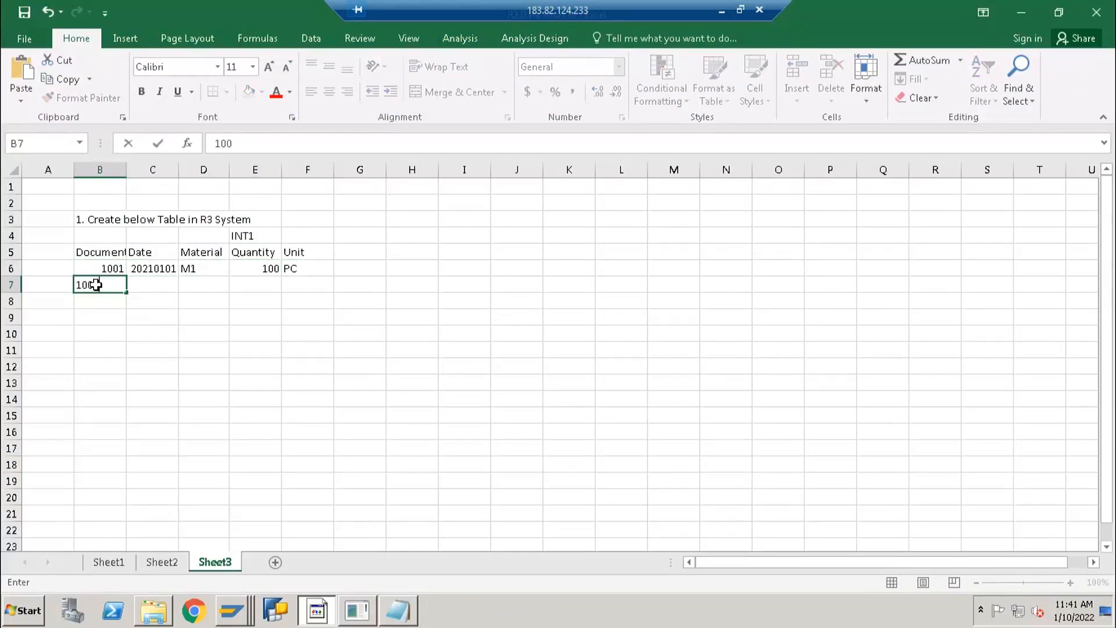
type("2")
key("Tab")
type("20210105")
key("Tab")
type("M2")
key("Tab")
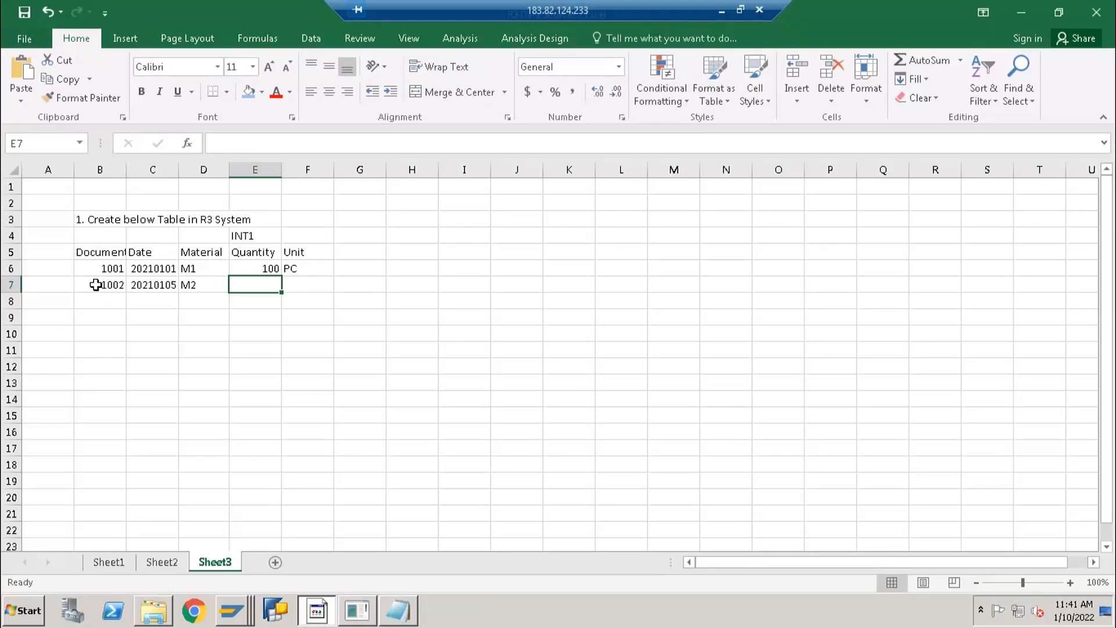
type("150")
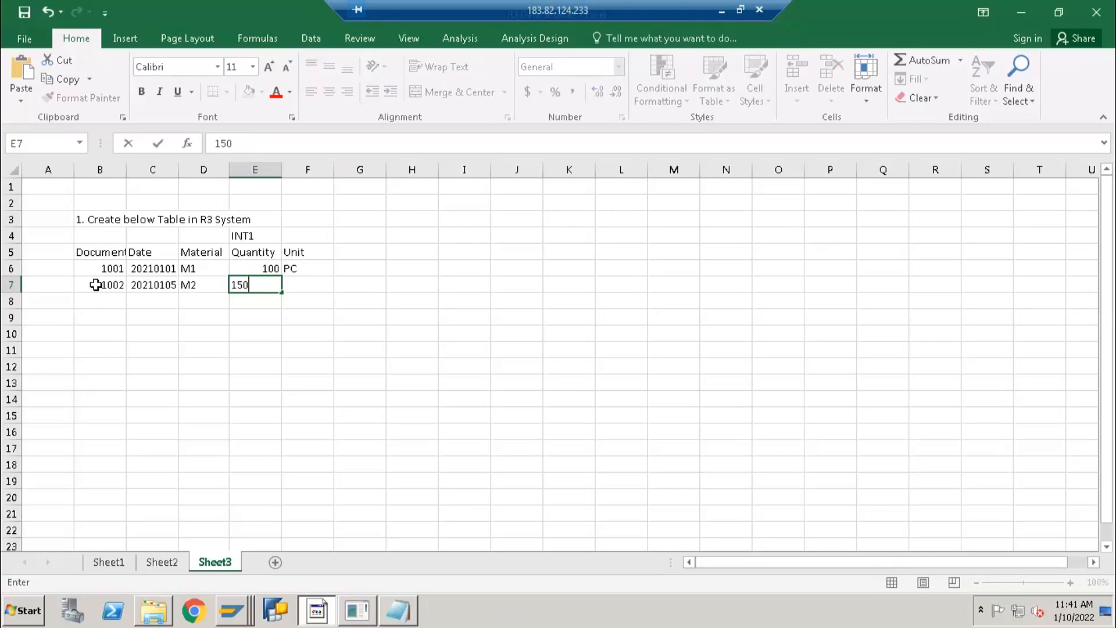
key("Tab")
type("PC")
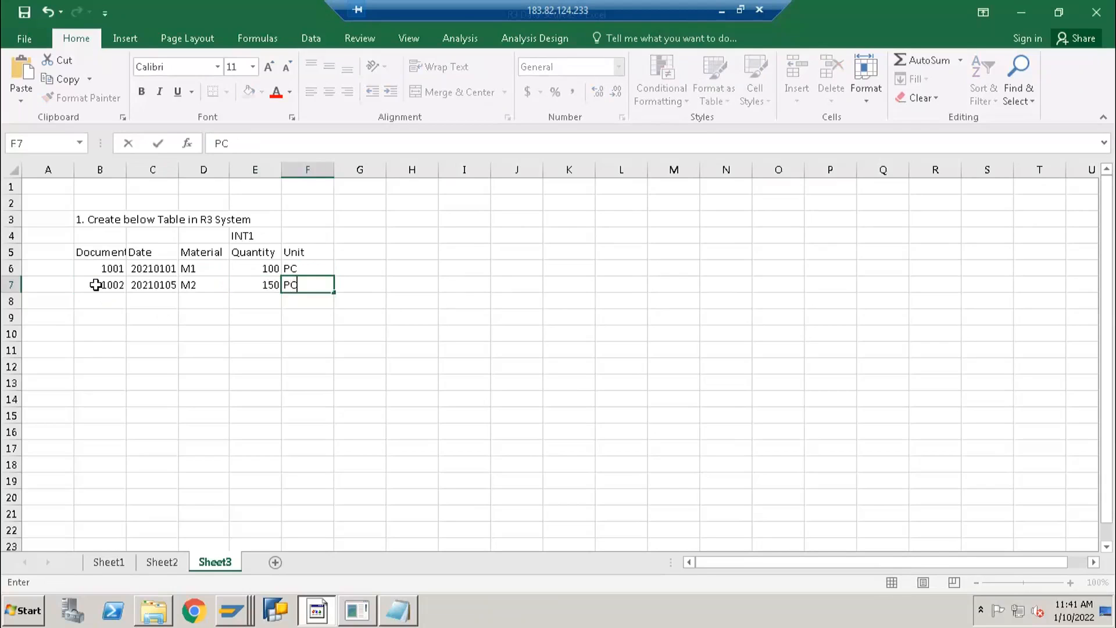
key("Tab")
left_click_drag(126, 174, 141, 172)
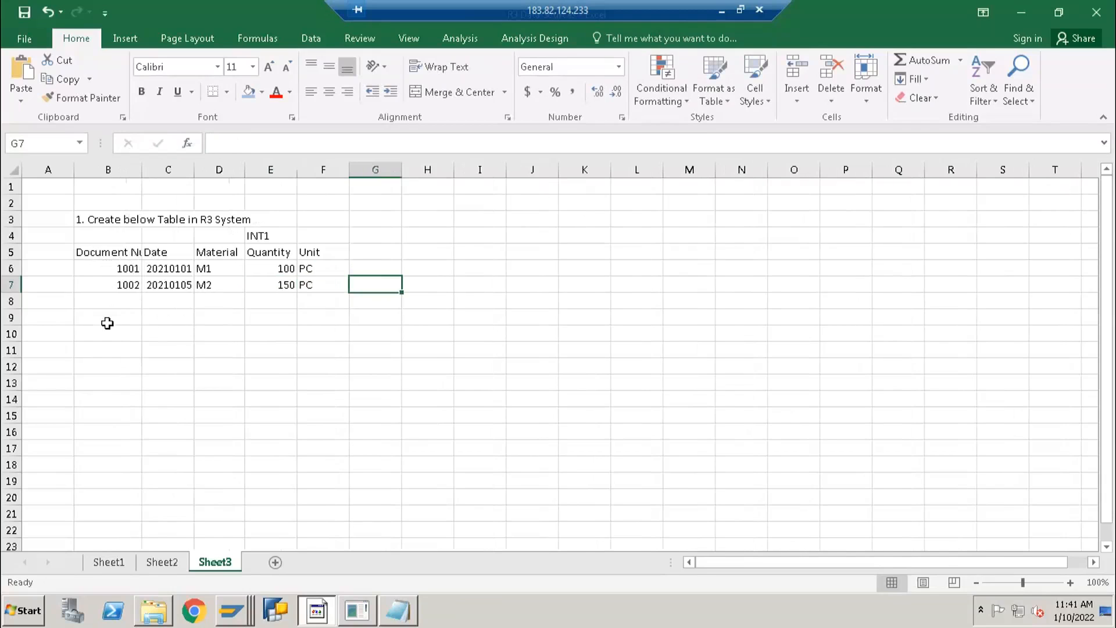
Enter the second task in B9, "2. Create a Custom Data Source using above DB Table", correcting the spelling of Source.
left_click(108, 323)
type("2. Create a C")
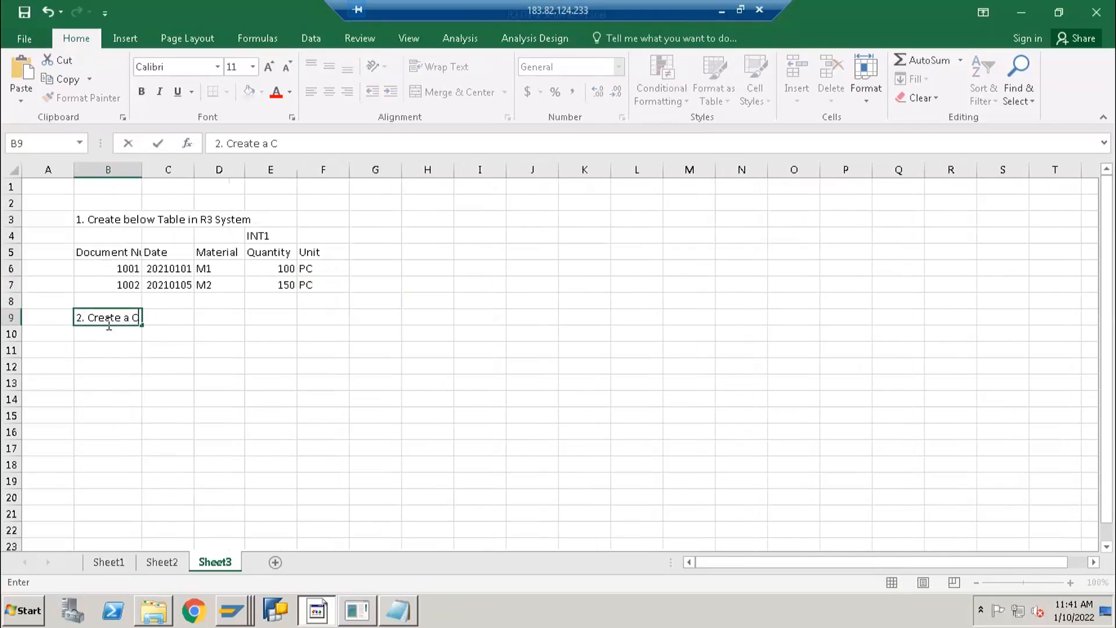
type("usttom Data Soruce")
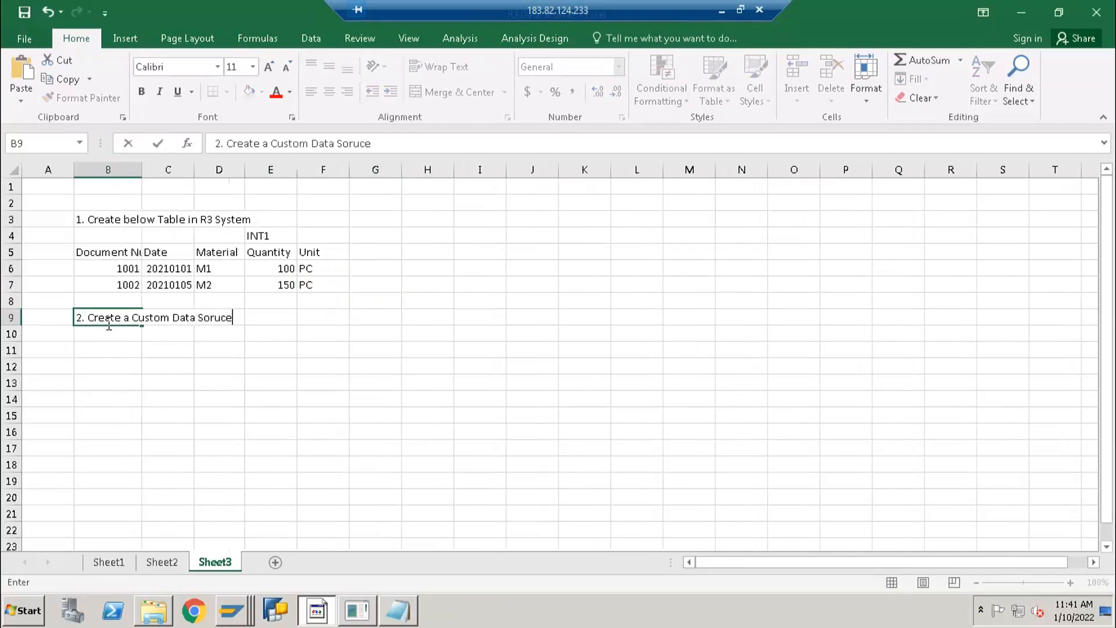
type(" using DB Table")
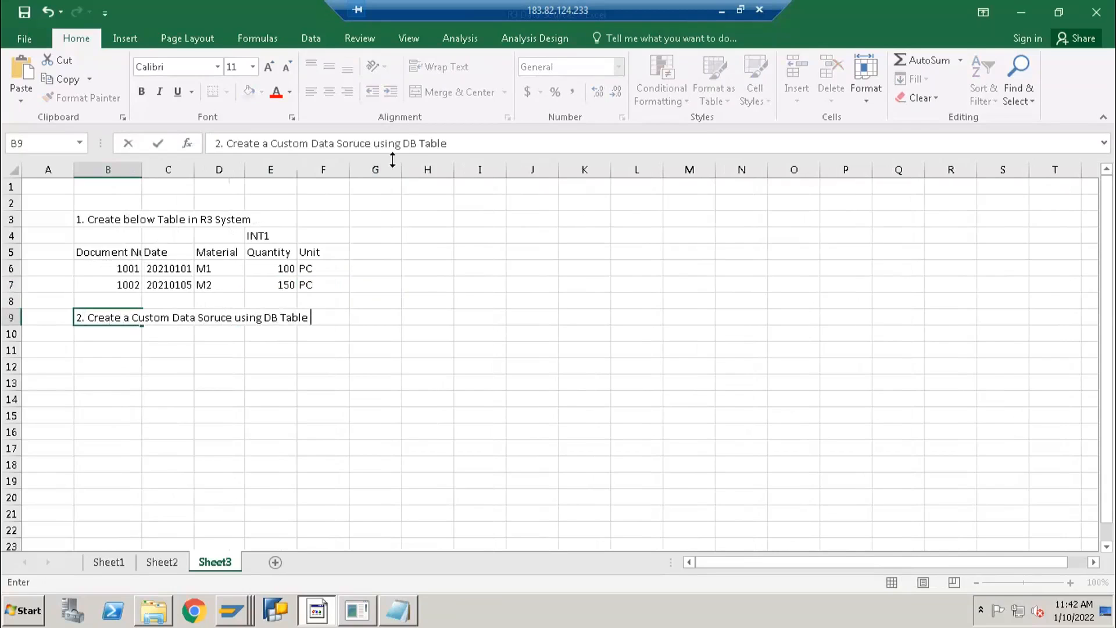
left_click(401, 143)
type("above")
key("Return")
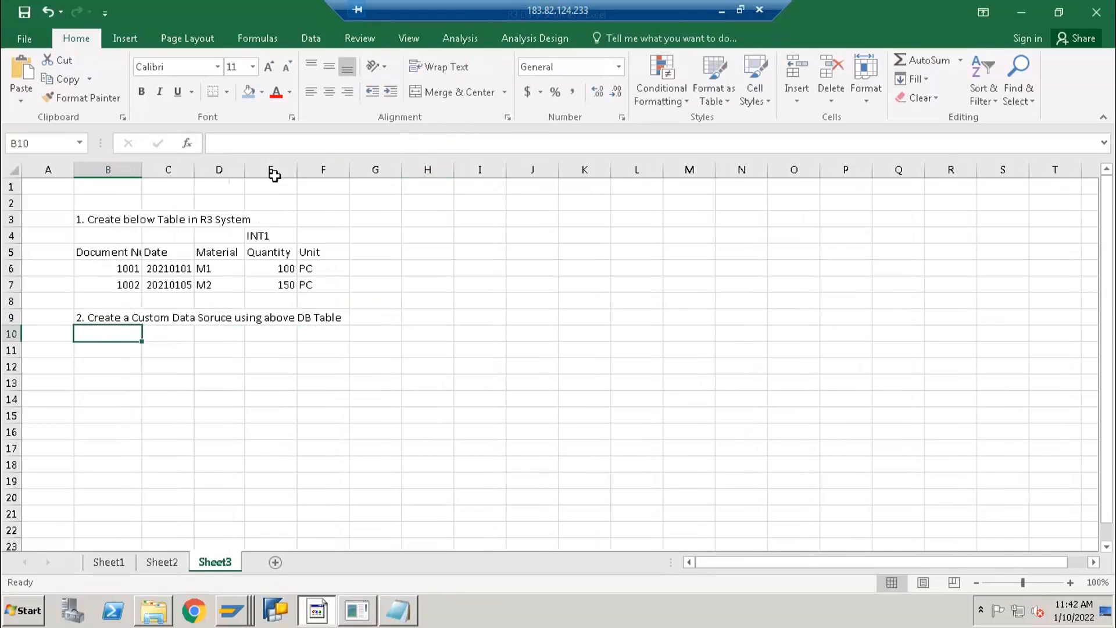
key("Up")
left_click(353, 143)
key("BackSpace")
type("r")
key("Return")
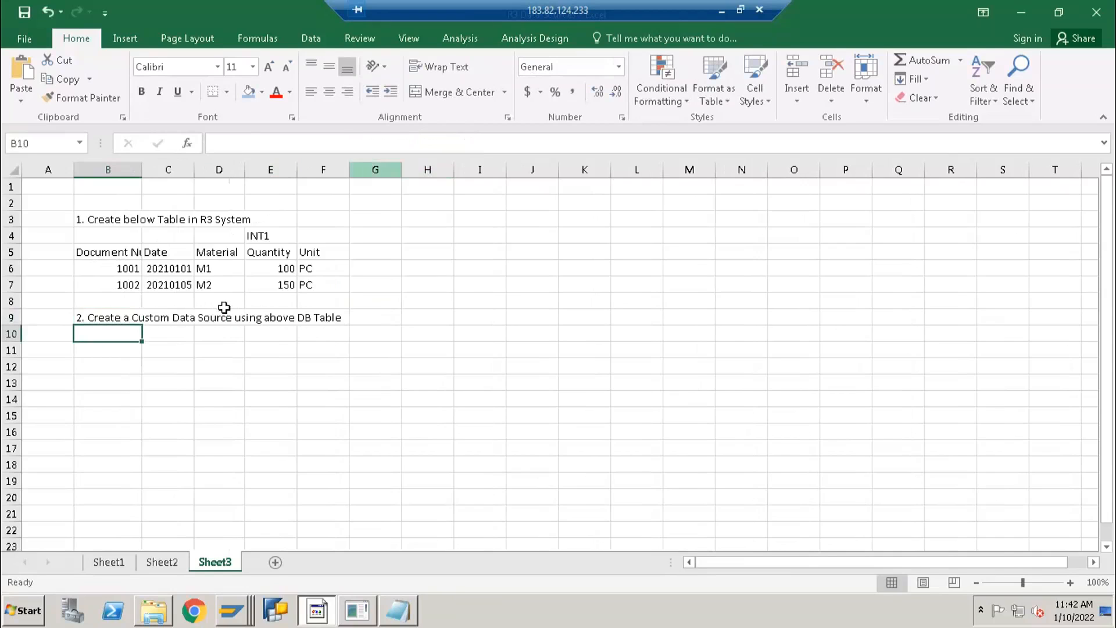
Enter the third task in B11, "3. Replicate above Data Source into BW".
key("Down")
type("3.")
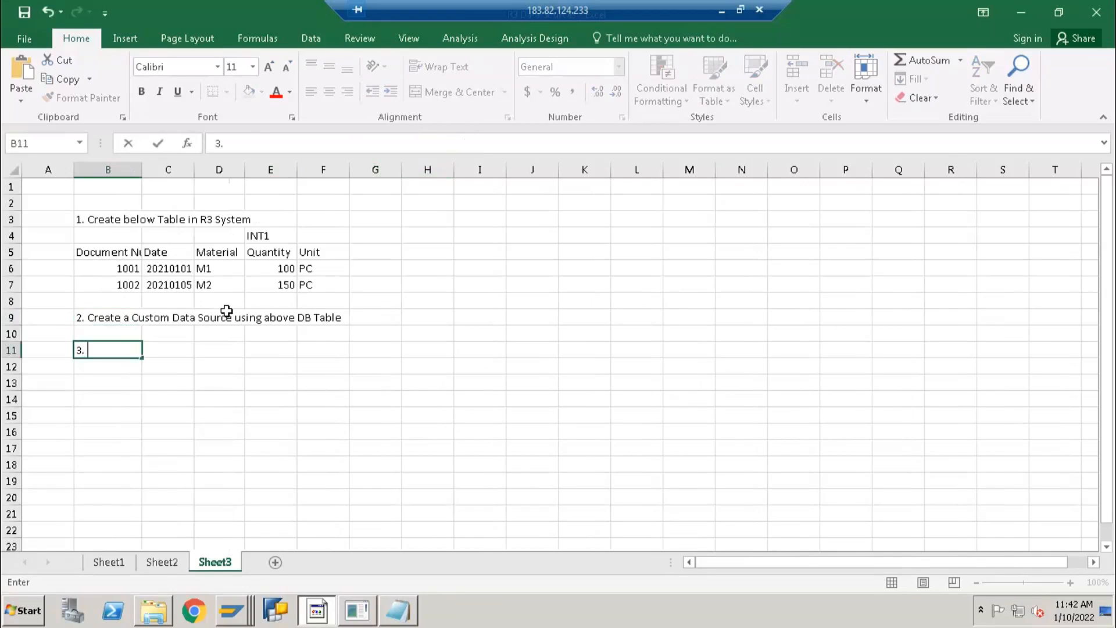
type(" r")
key("BackSpace")
type("Replicate above Dat")
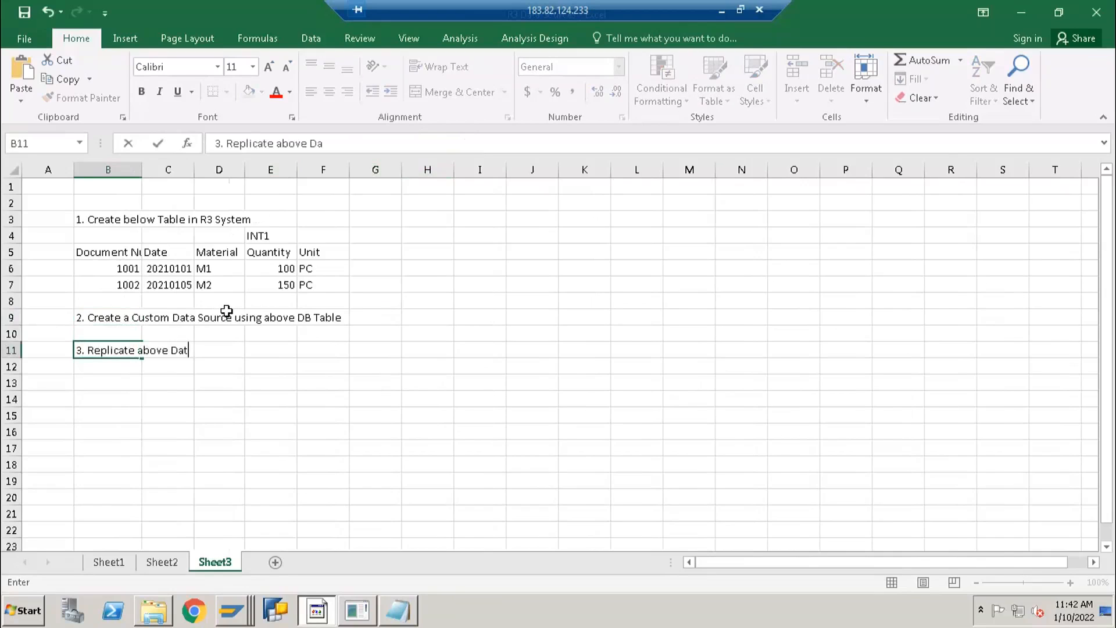
type("a Source into ")
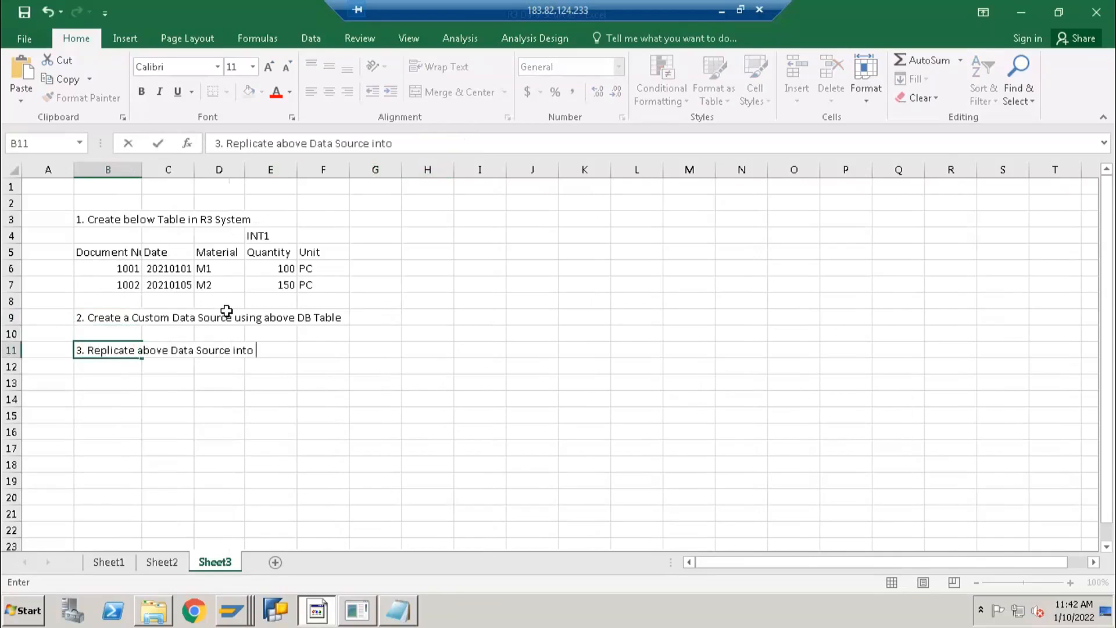
type("BW")
key("Return")
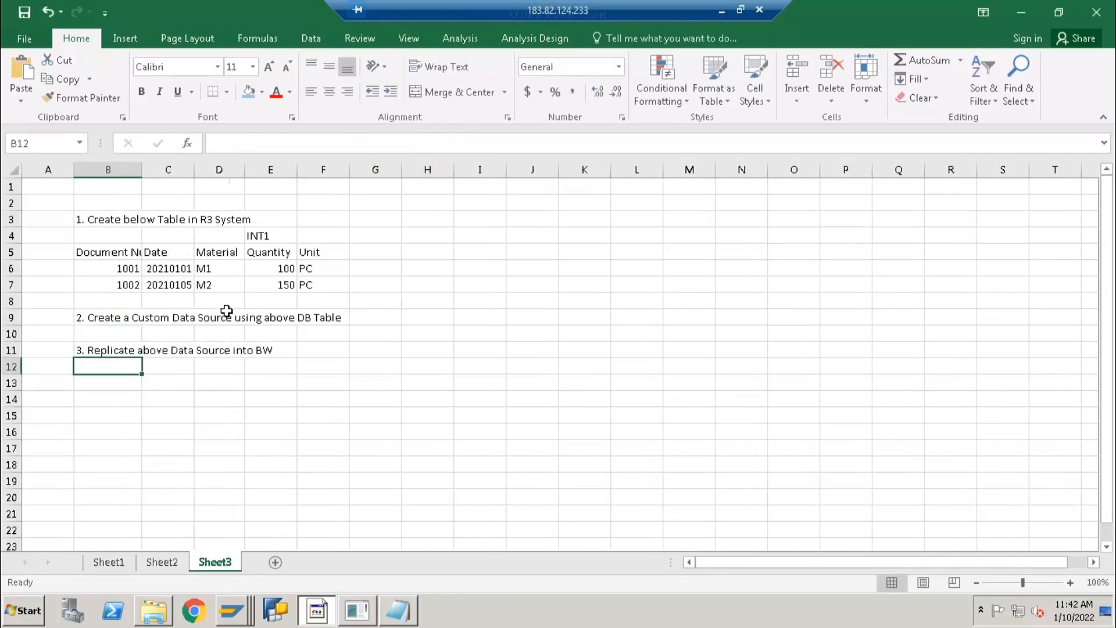
Switch to the SAP Data Warehousing Workbench session, open the DataSource Repository transaction and choose NEWECC800 as the source system.
right_click(231, 610)
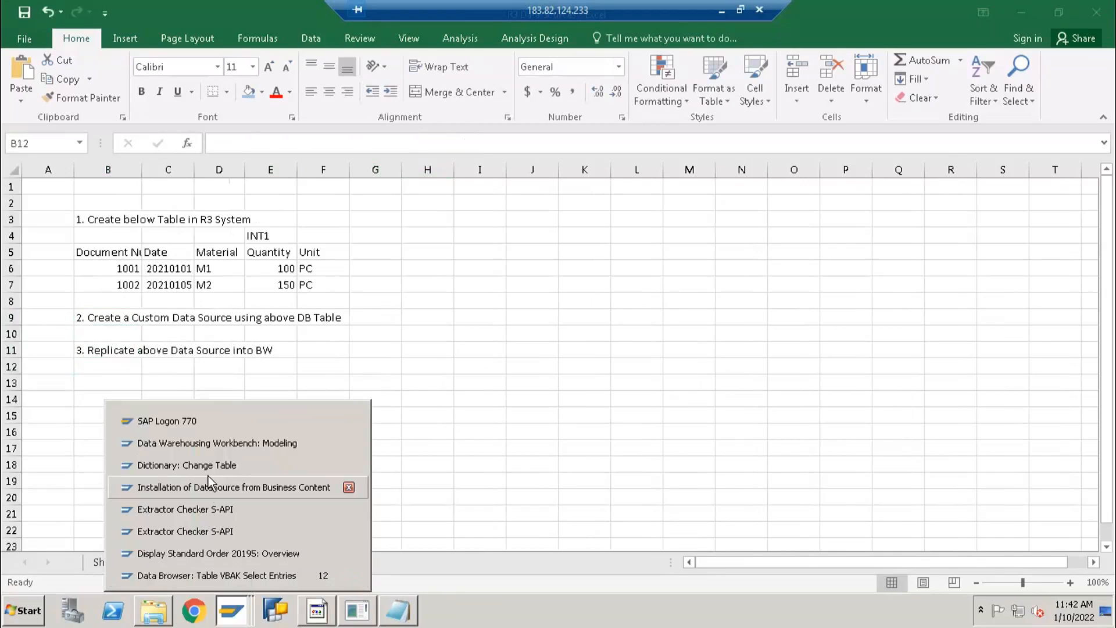
left_click(219, 444)
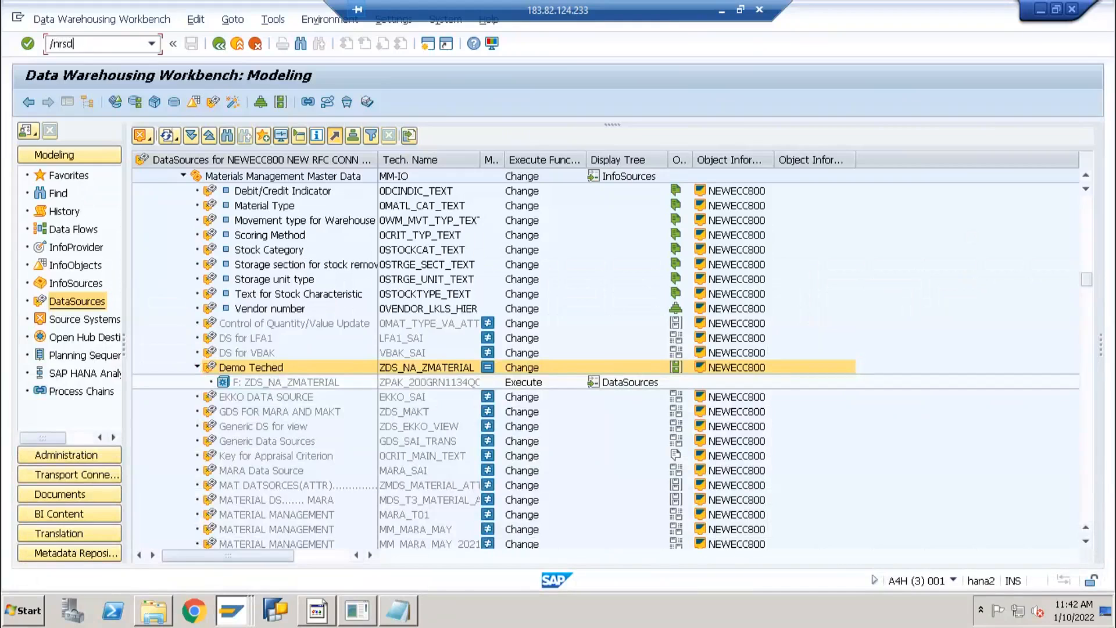
key("Return")
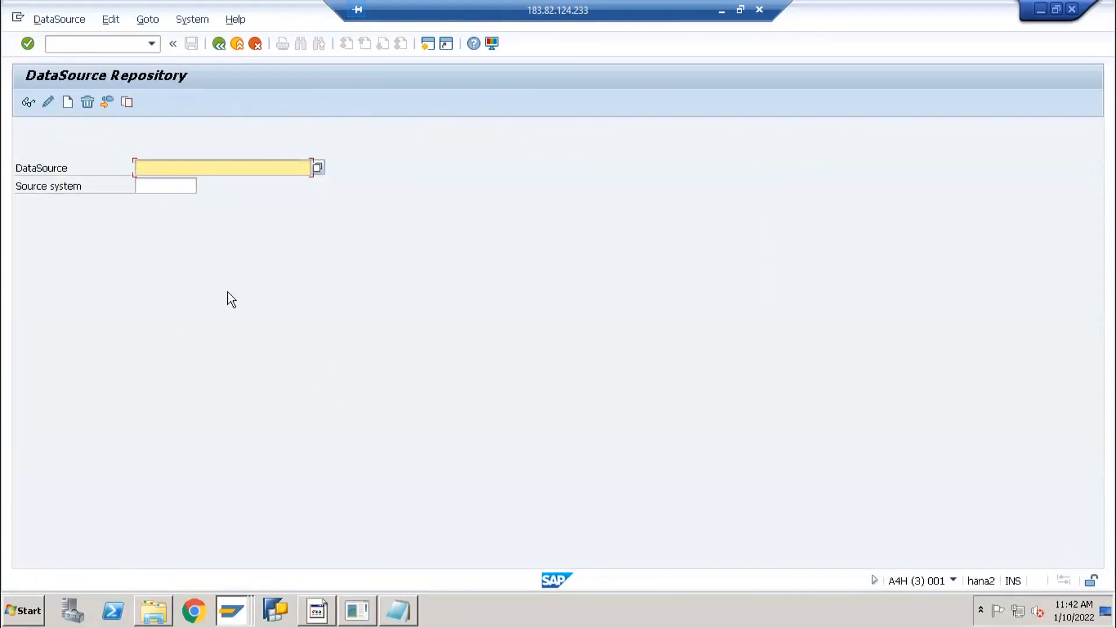
left_click(160, 185)
key("Down")
key("Down")
key("Return")
left_click(139, 284)
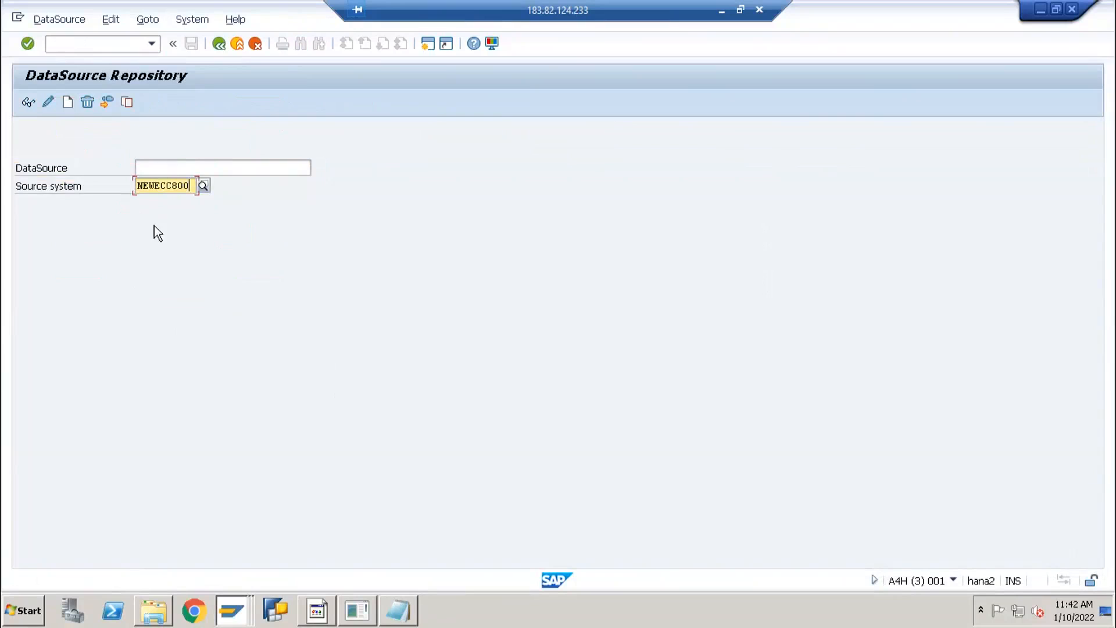
type("S")
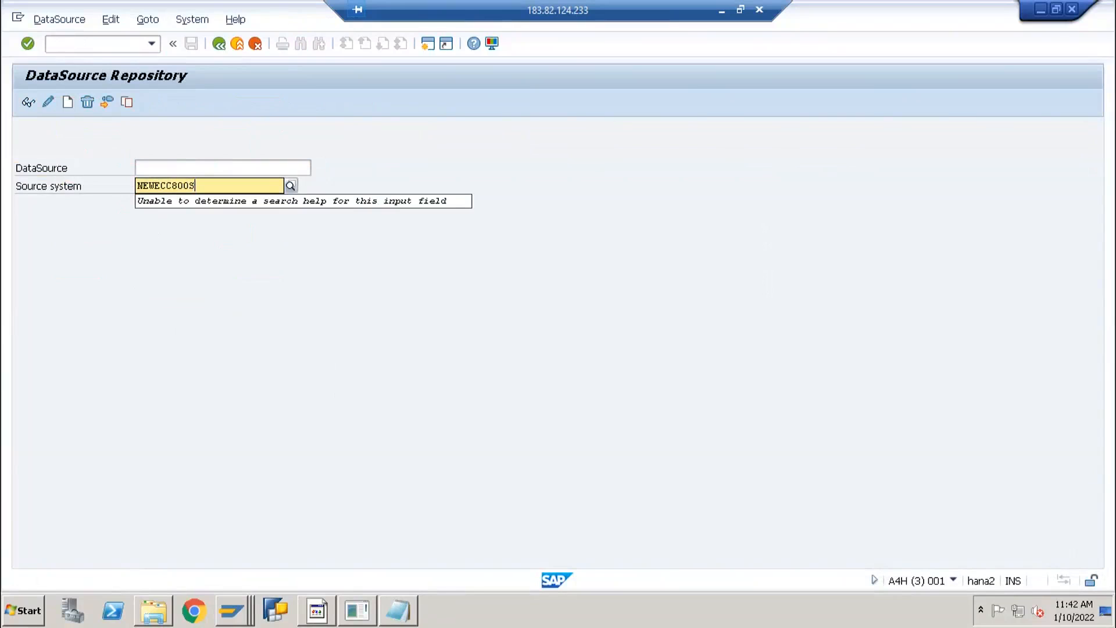
left_click(64, 215)
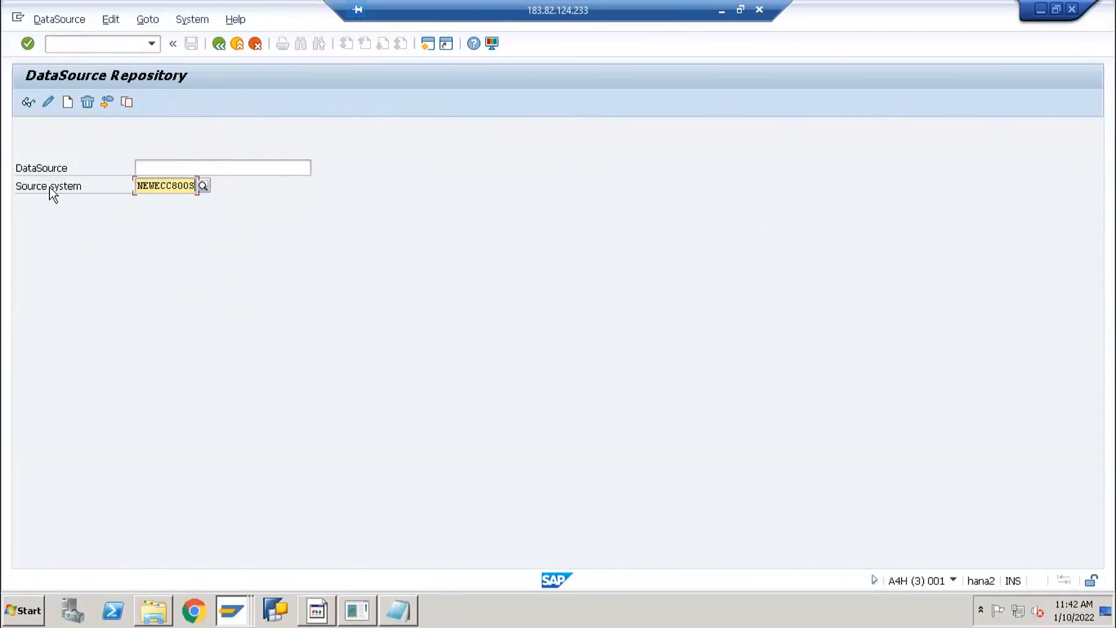
key("BackSpace")
key("BackSpace")
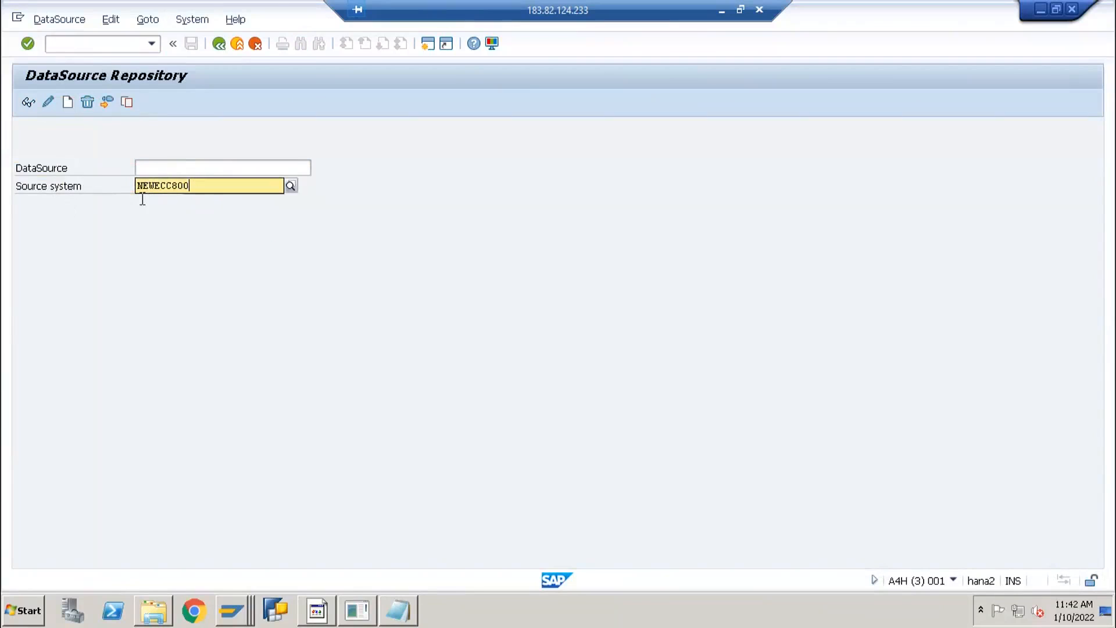
left_click(178, 229)
key("shift+Home")
key("BackSpace")
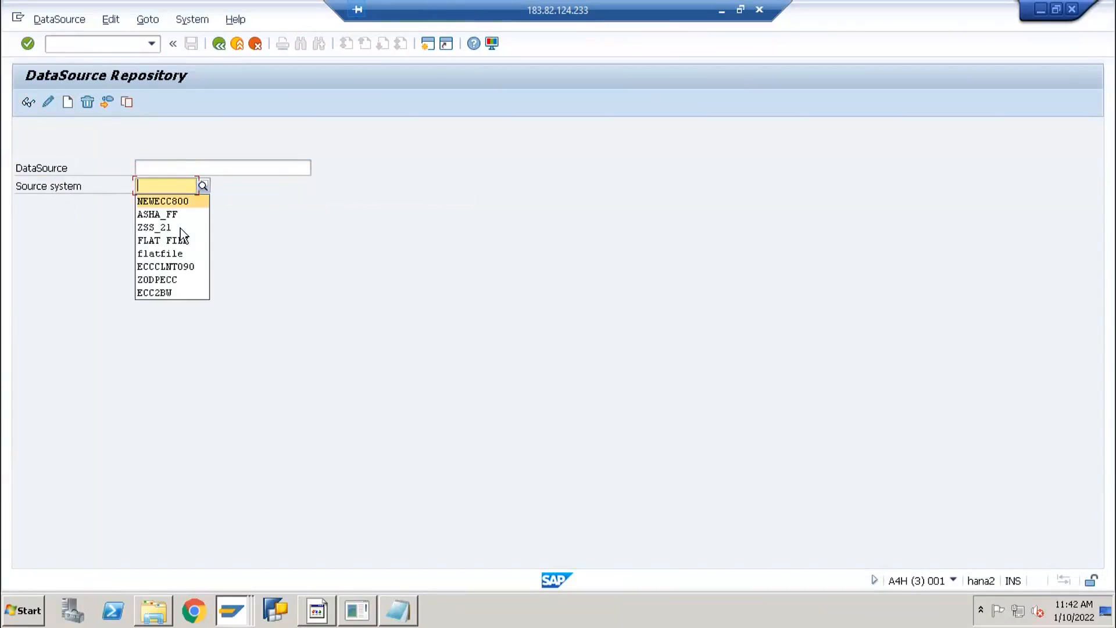
key("Return")
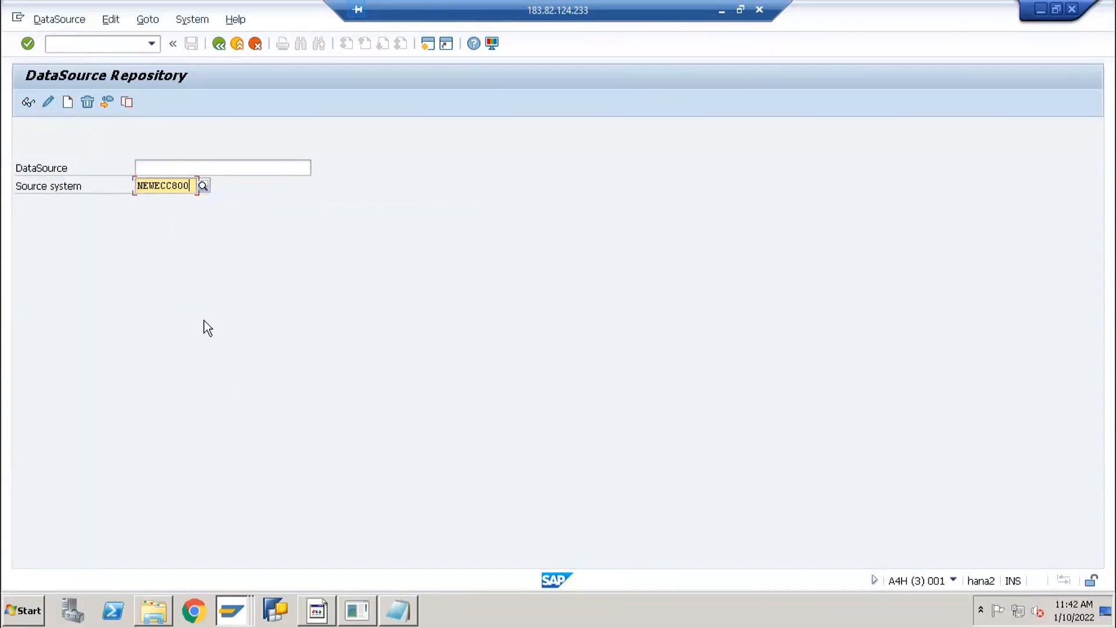
type("S")
key("BackSpace")
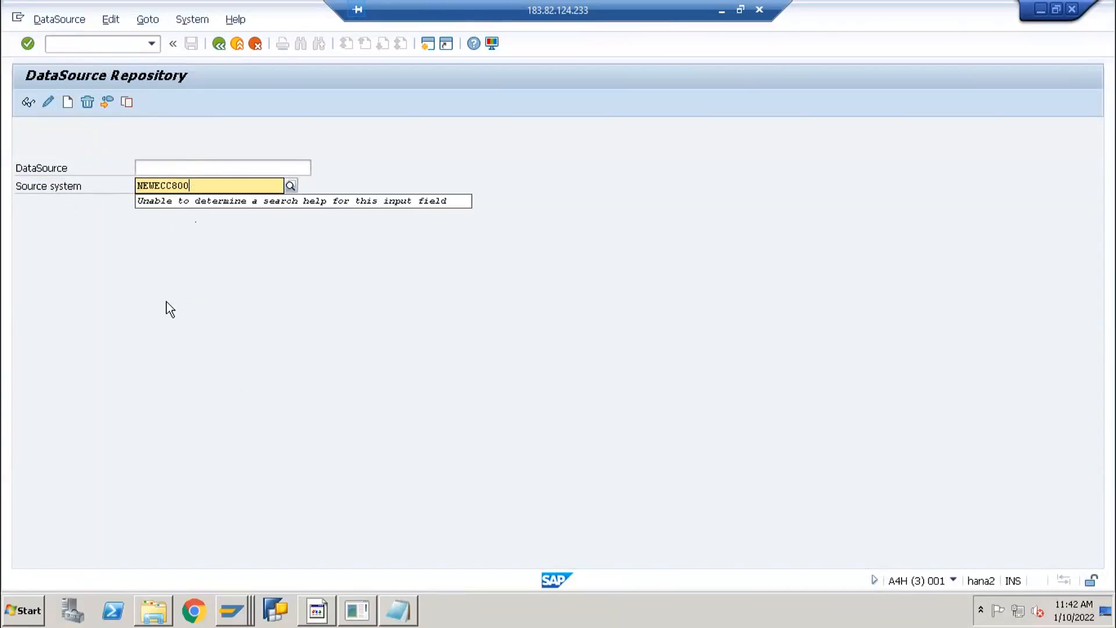
right_click(187, 437)
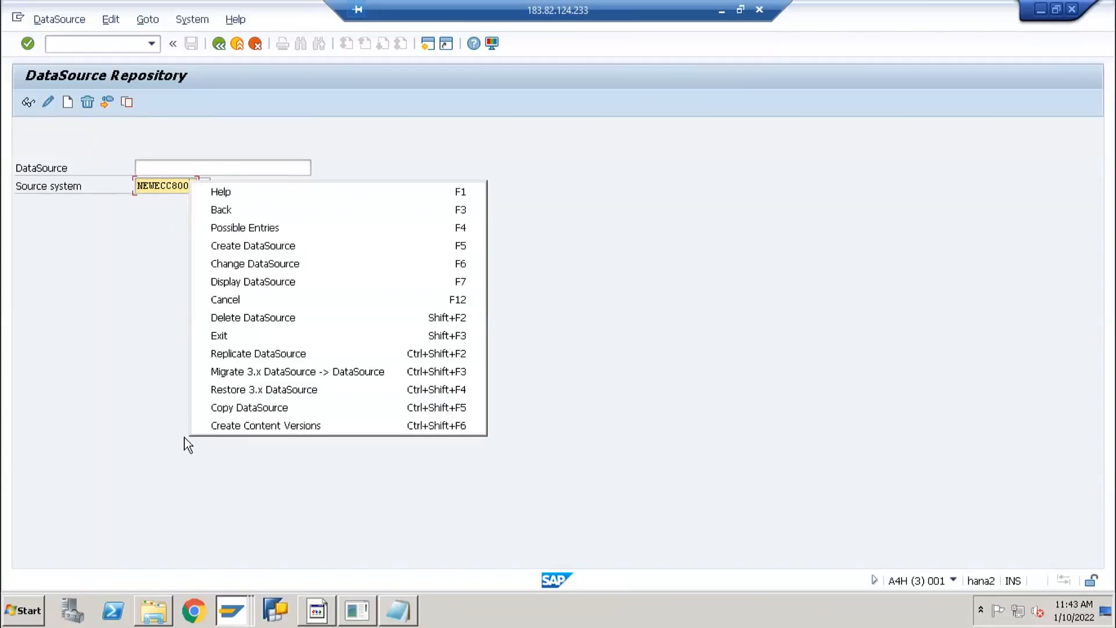
left_click(137, 342)
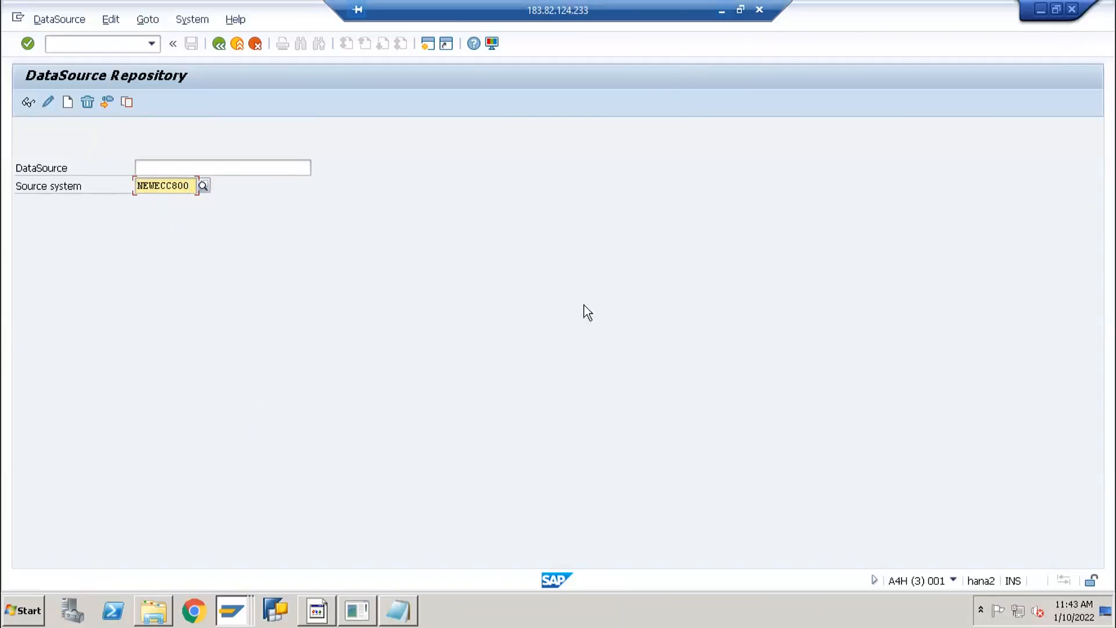
Switch back to Excel and append "(Source System NEWECC800)" to the third task in B11.
key("alt+Tab")
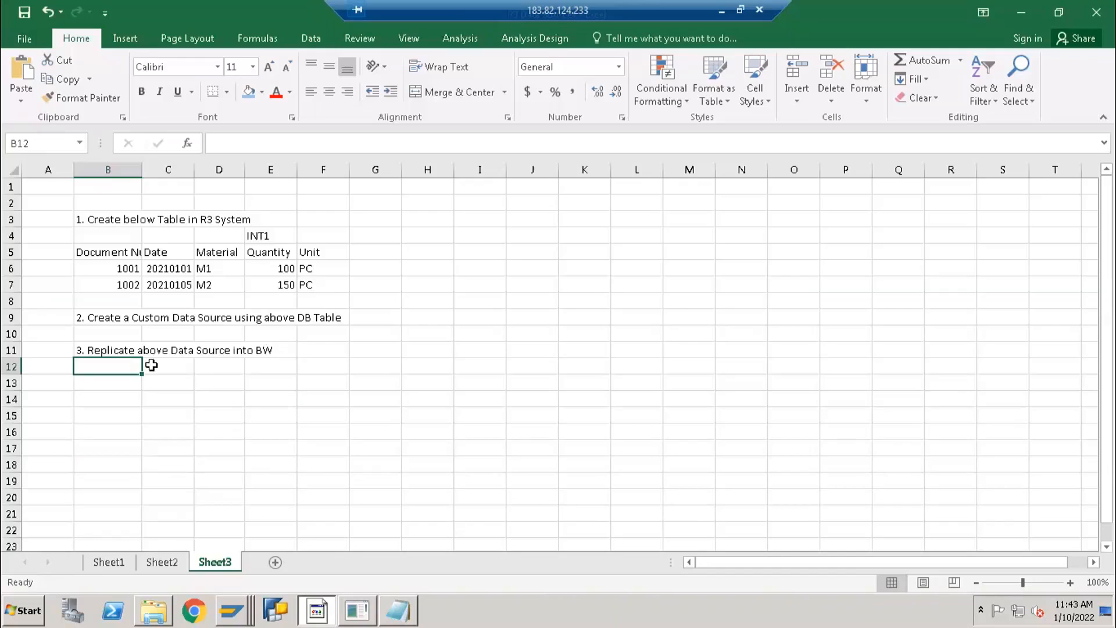
left_click(124, 351)
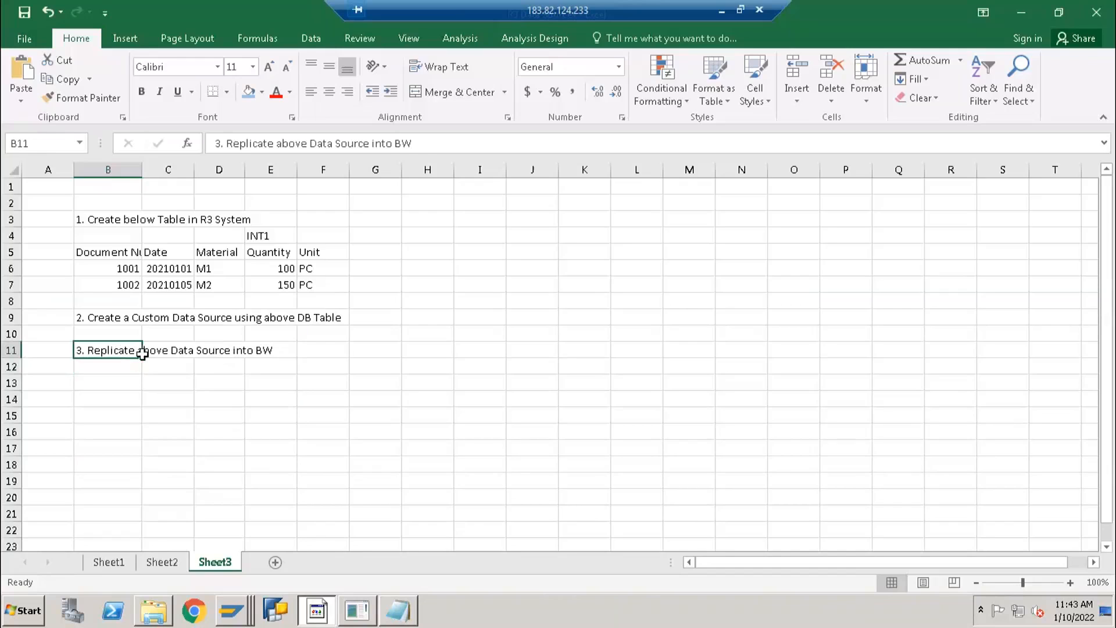
left_click(424, 144)
type("(Source S")
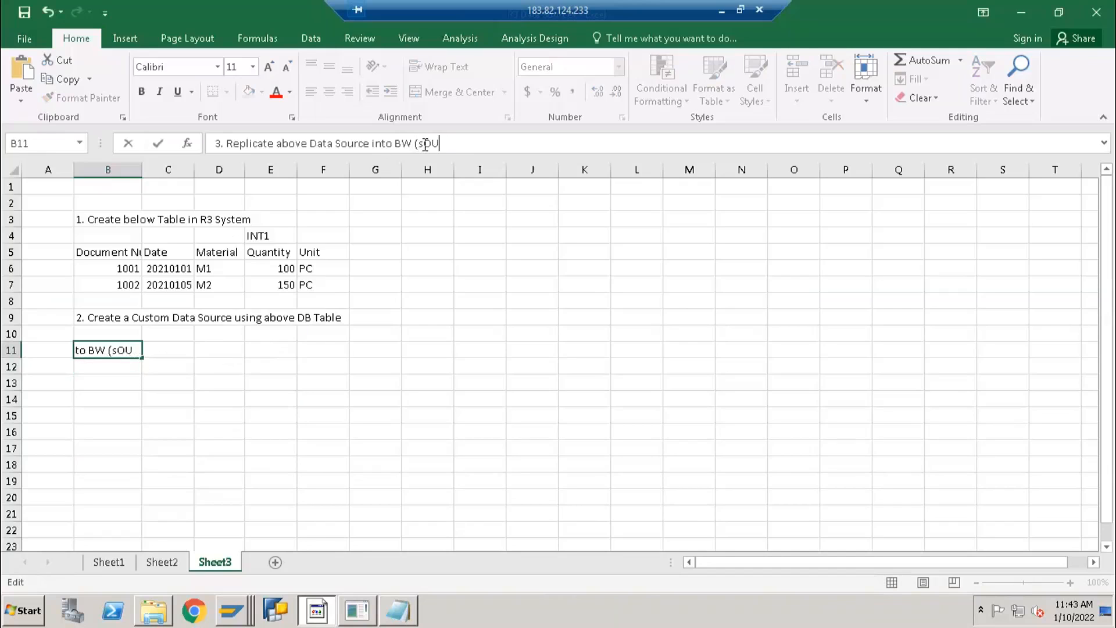
type("yste")
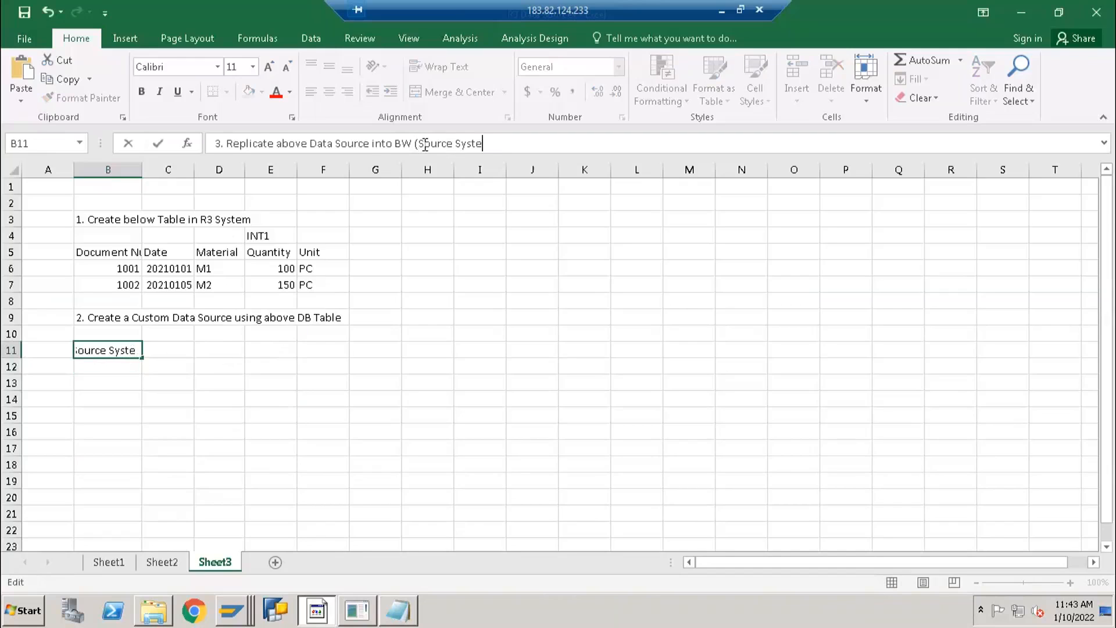
type("m NEWECC800")
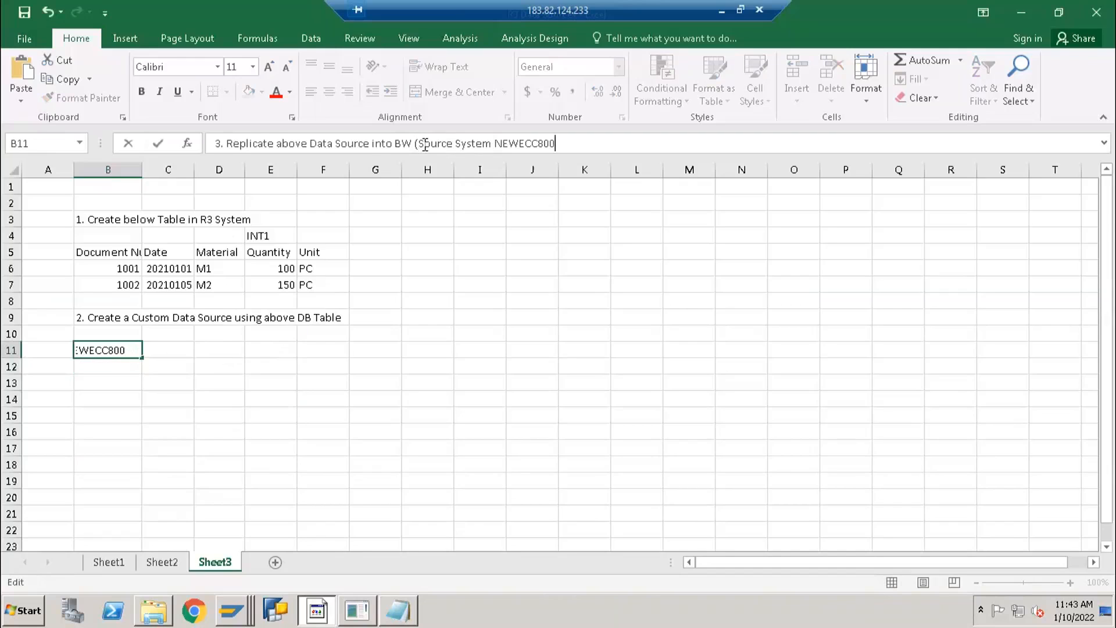
key("Return")
Enter the fourth task in B13, "4. Create Info Package and replicate data into BW".
key("Return")
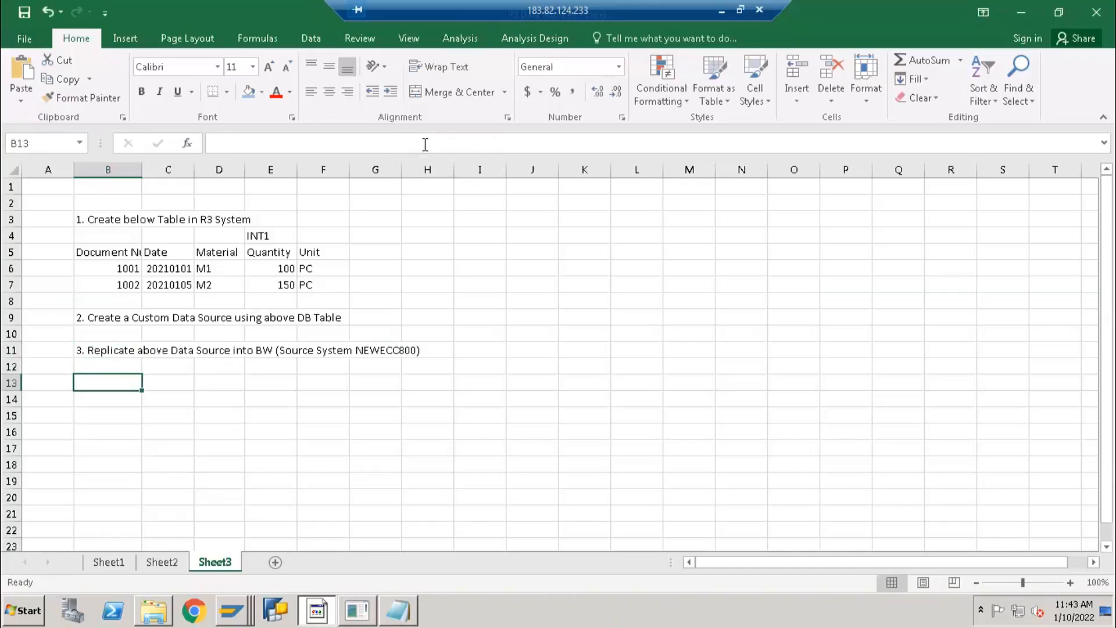
type("4. Creat")
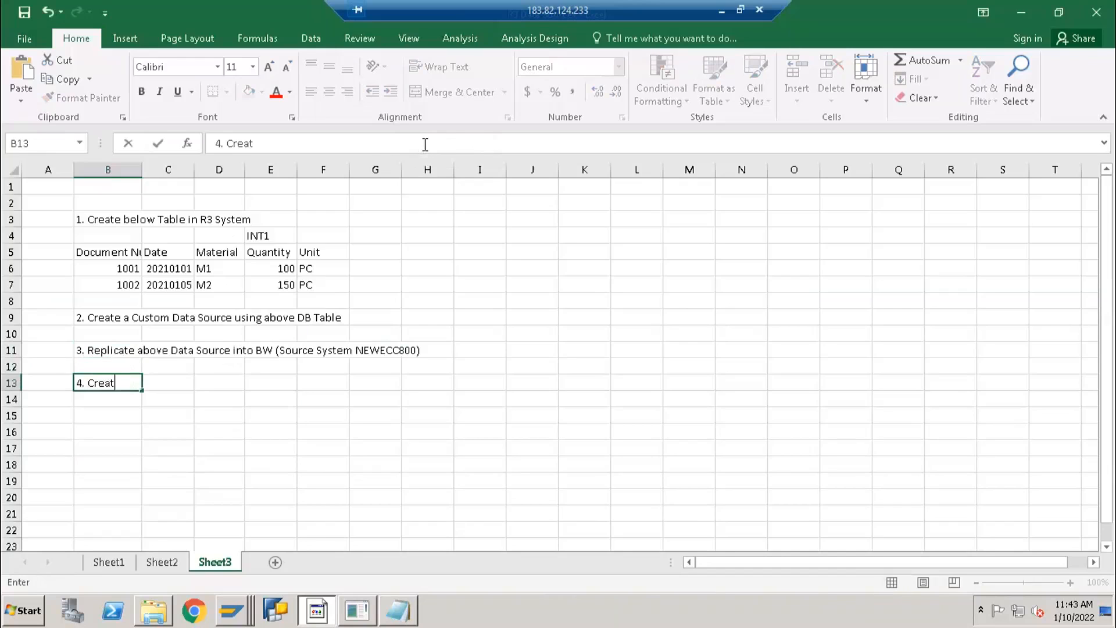
type("e Info Package")
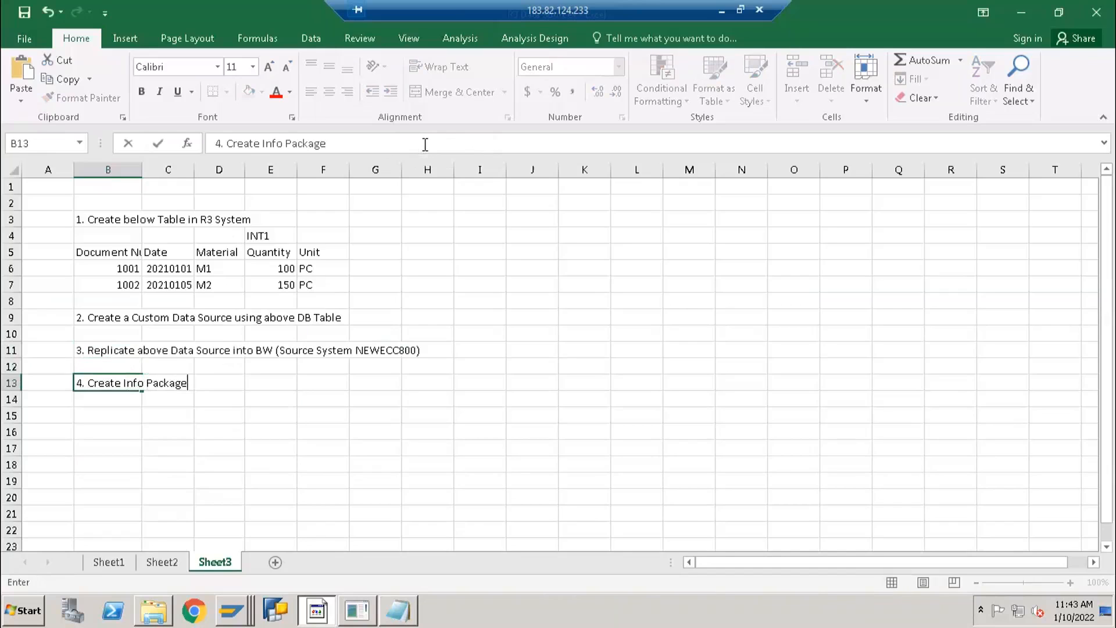
type(" and re")
type("ate data into B")
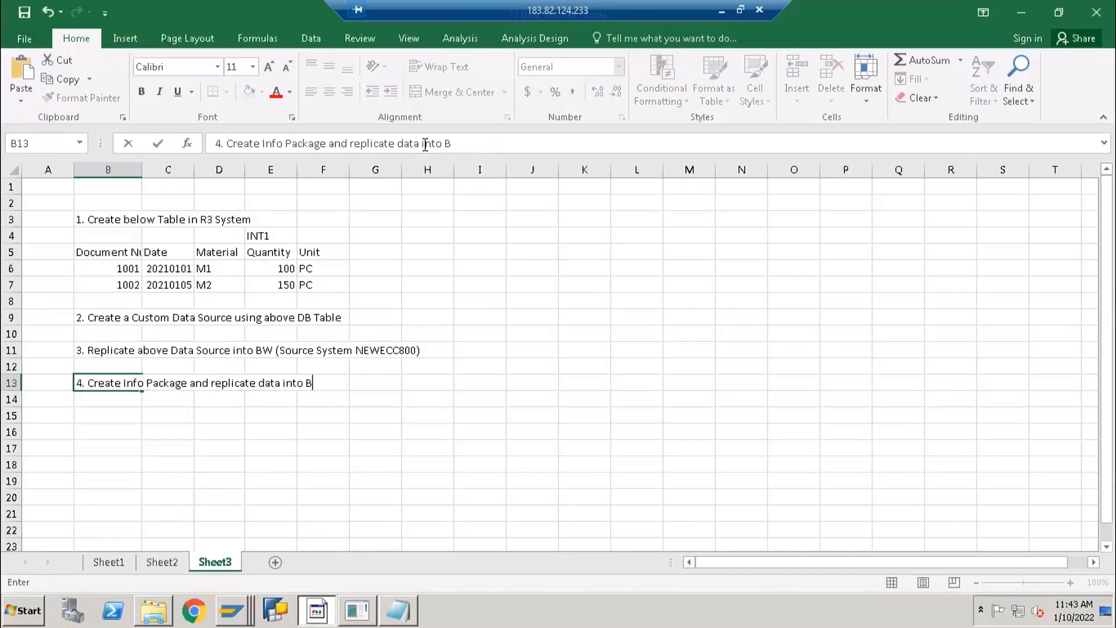
type("W")
key("Return")
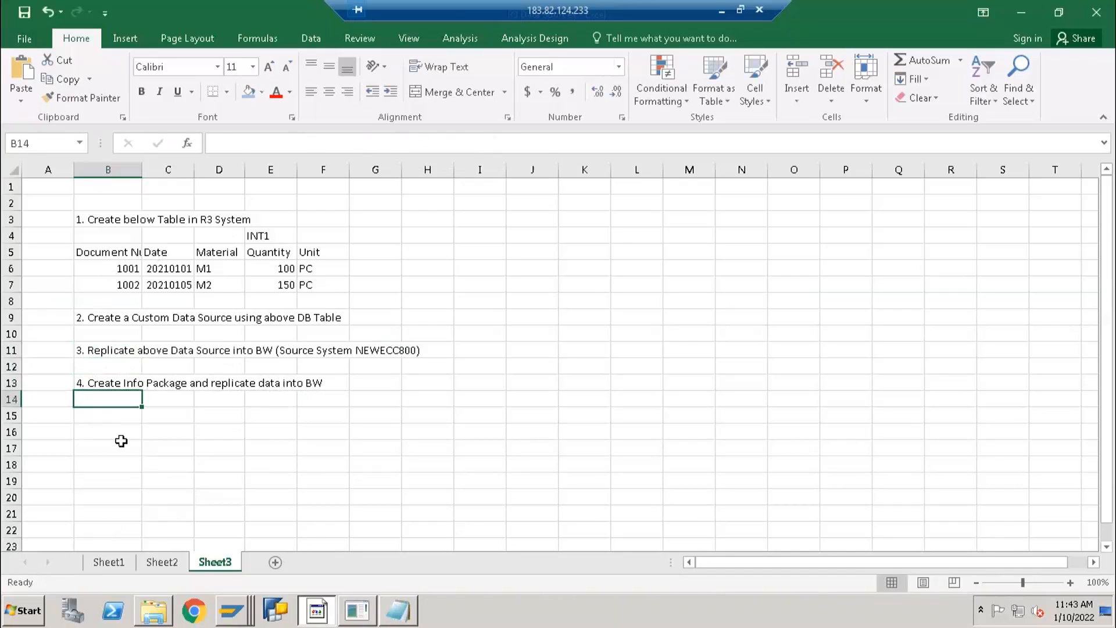
Select B15, switch to the SAP Dictionary: Change Table session and open the Postprocess DataSources and Hierarchy transaction there.
left_click(104, 419)
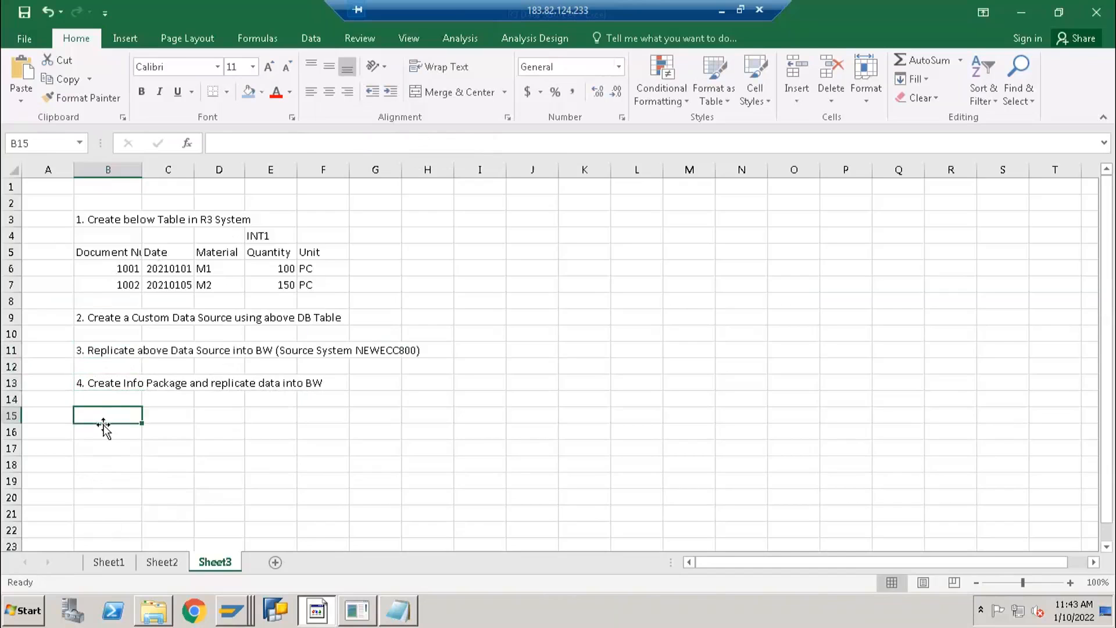
right_click(231, 610)
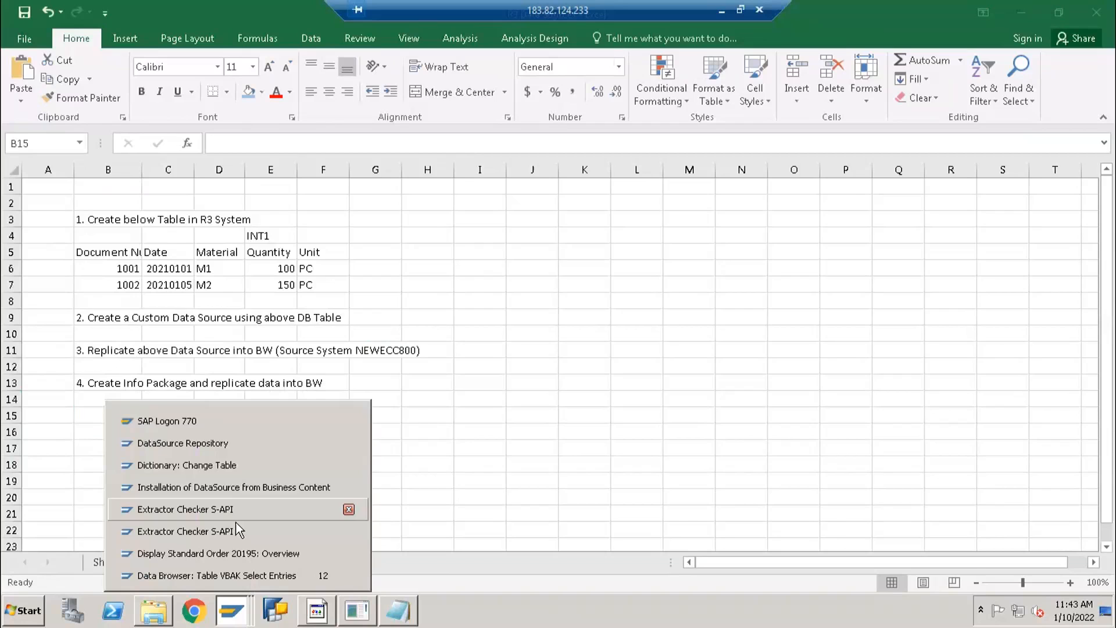
left_click(196, 464)
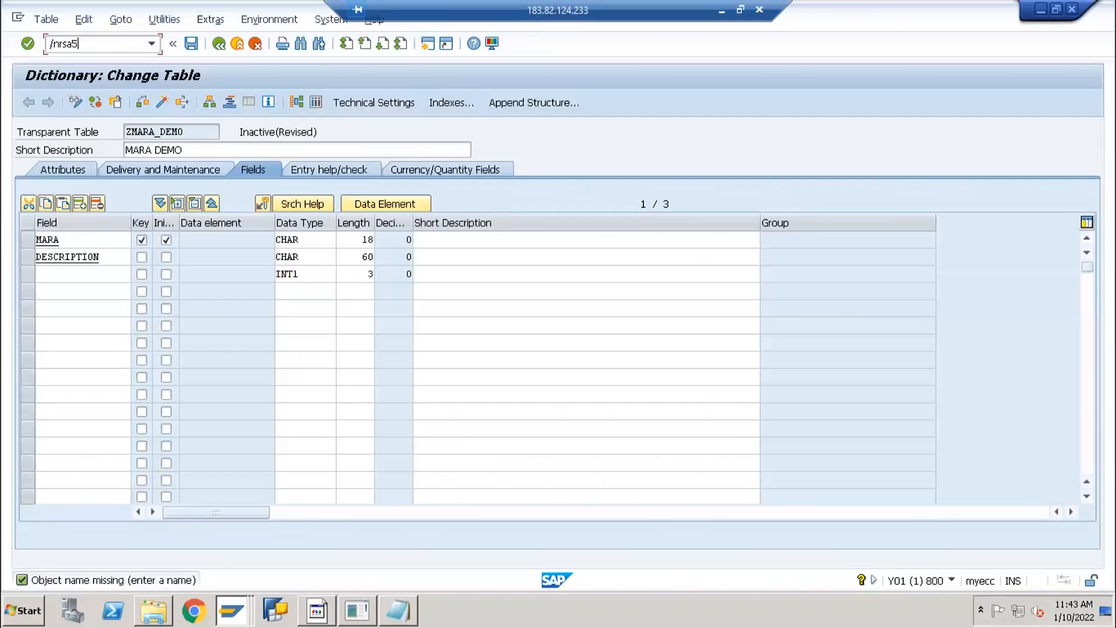
key("Return")
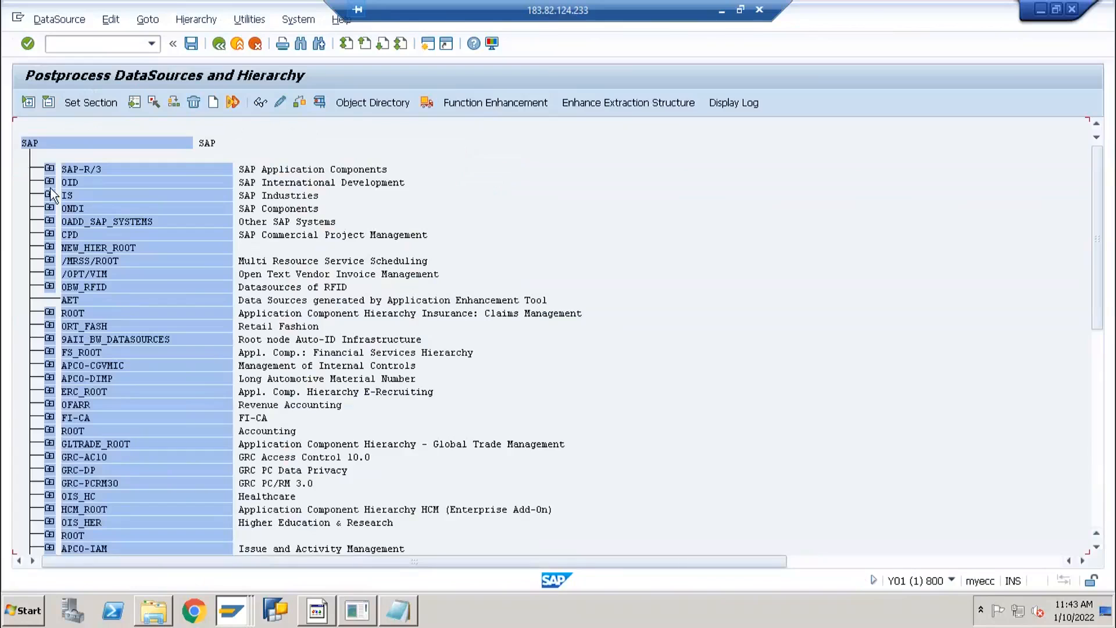
Expand the SAP-R/3 DataSource hierarchy, search it for 0mat and jump to the 0MAT_PLANT_TEXT hit.
left_click(28, 102)
left_click(302, 43)
type("0mat")
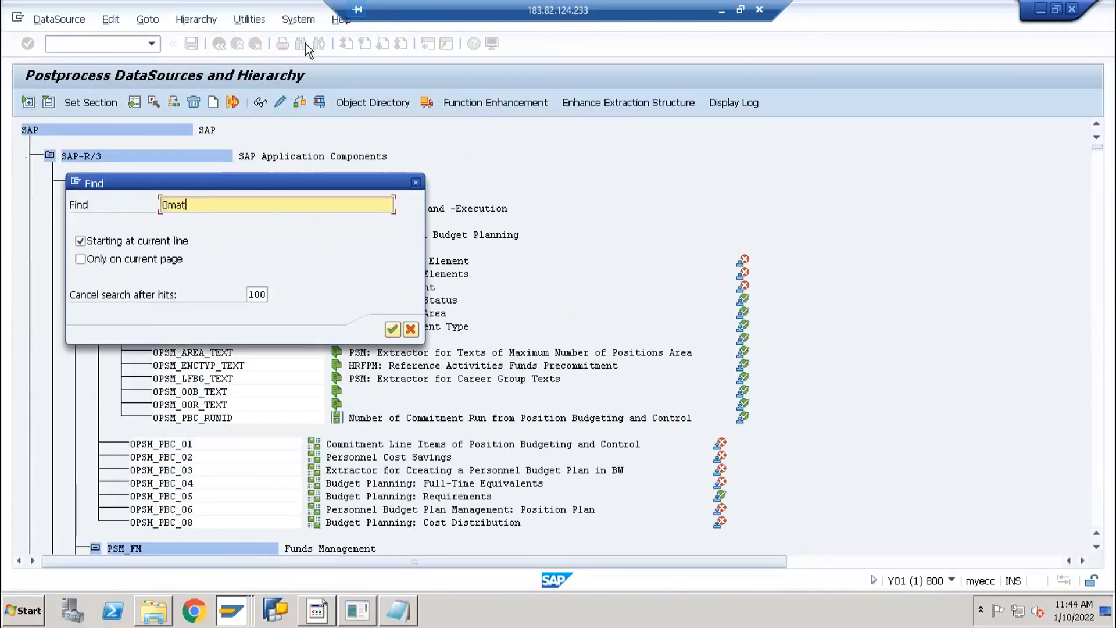
key("Return")
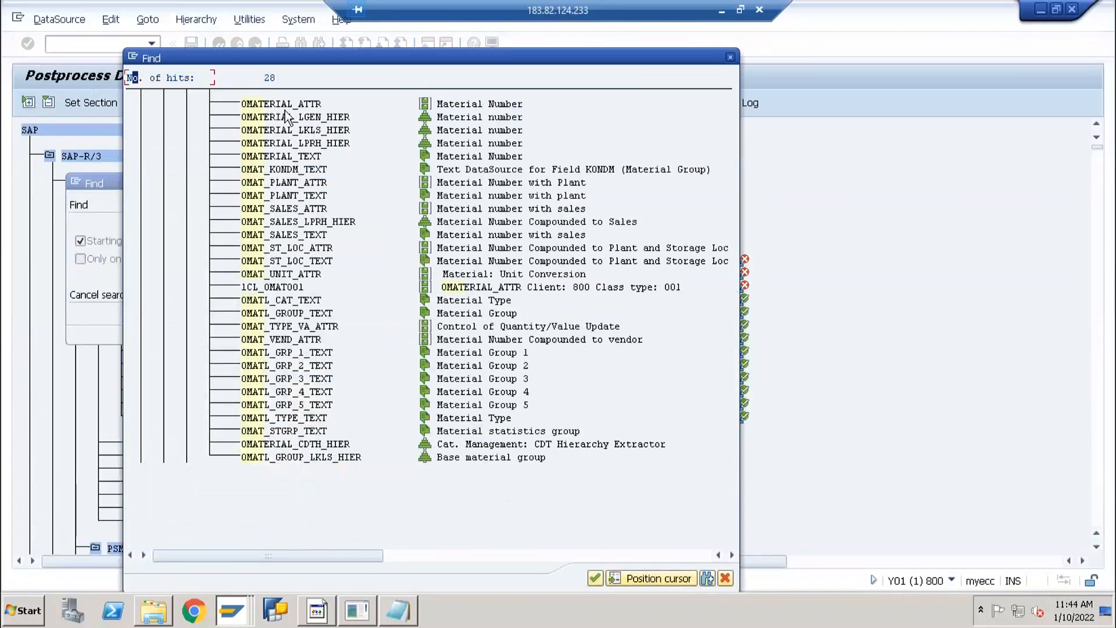
left_click(285, 196)
double_click(284, 195)
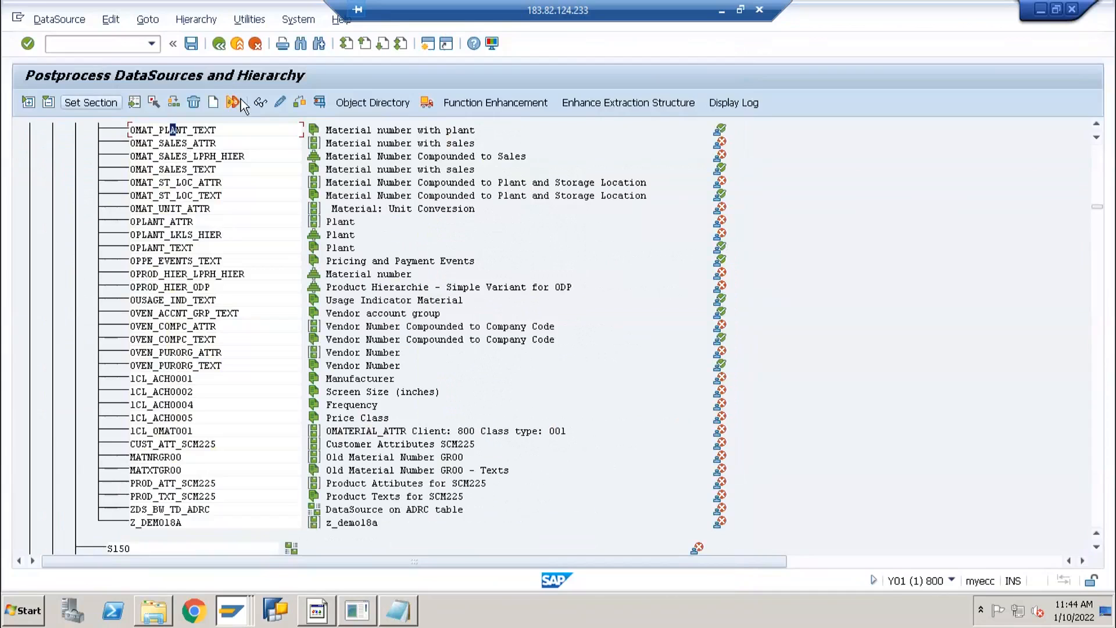
Delete the 0MAT_PLANT_TEXT DataSource from the hierarchy and acknowledge the repair notice.
left_click(193, 103)
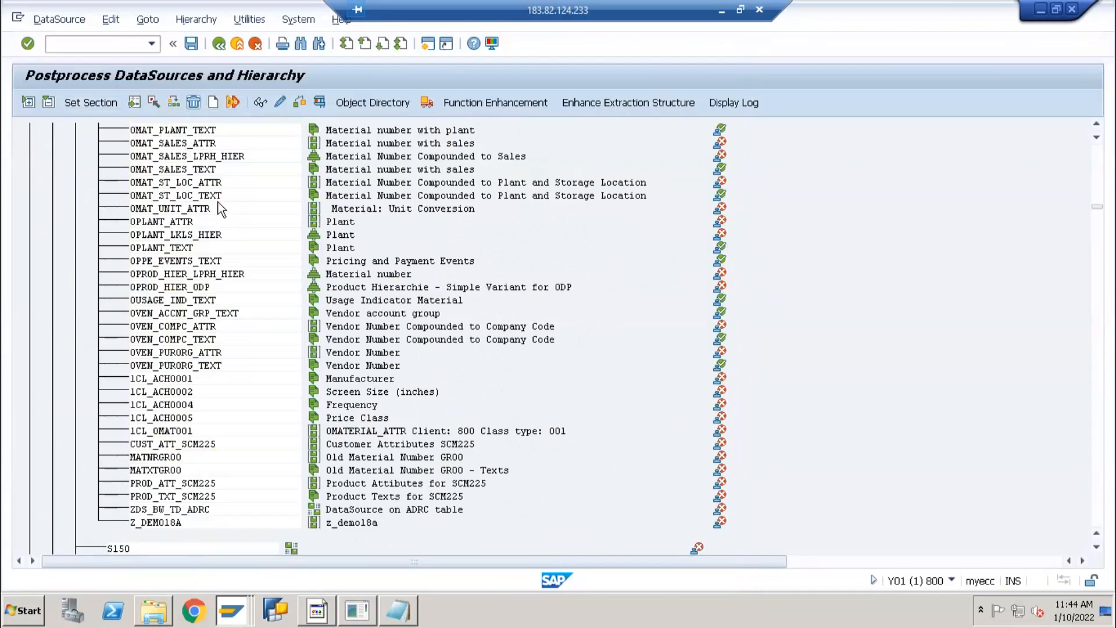
left_click(209, 272)
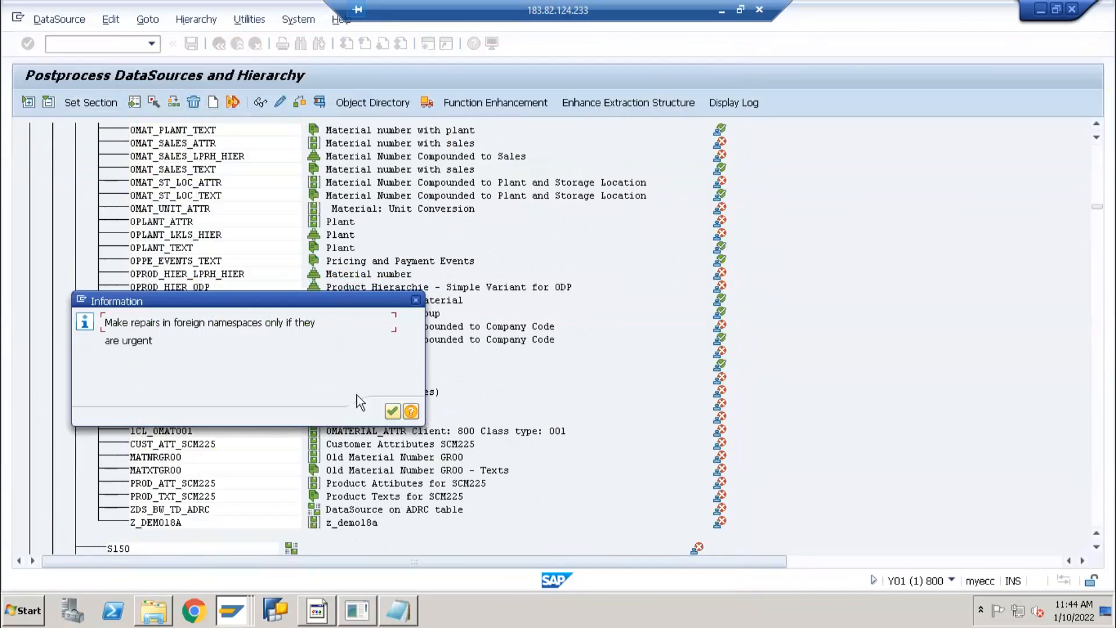
left_click(391, 411)
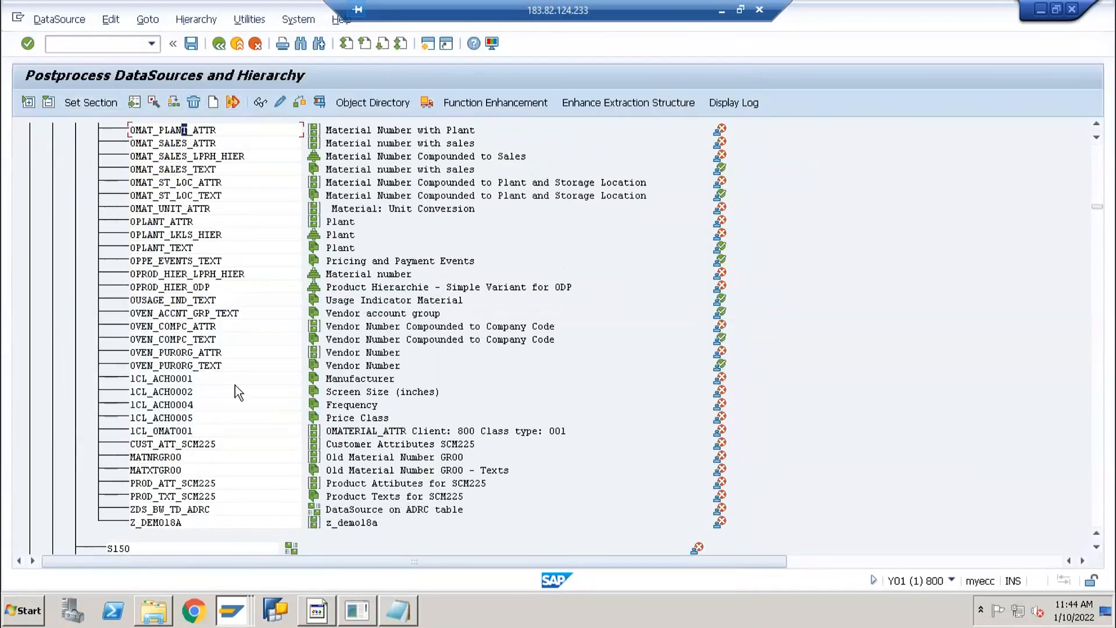
Leave the postprocessing screen and open the Installation of DataSource from Business Content transaction in the same session.
key("alt+Tab")
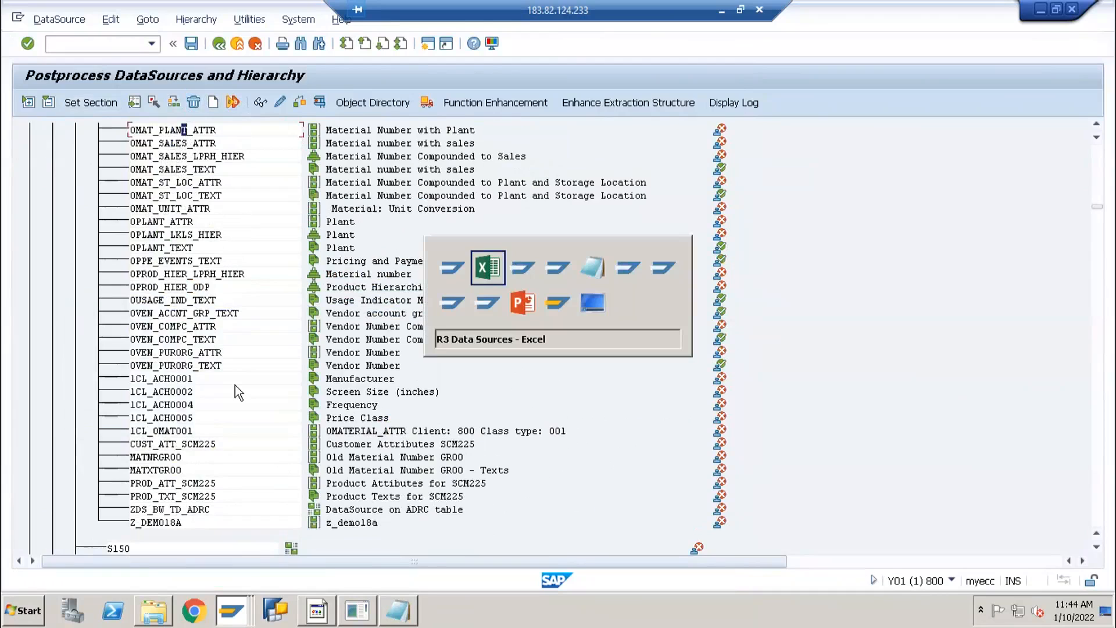
key("alt+Tab")
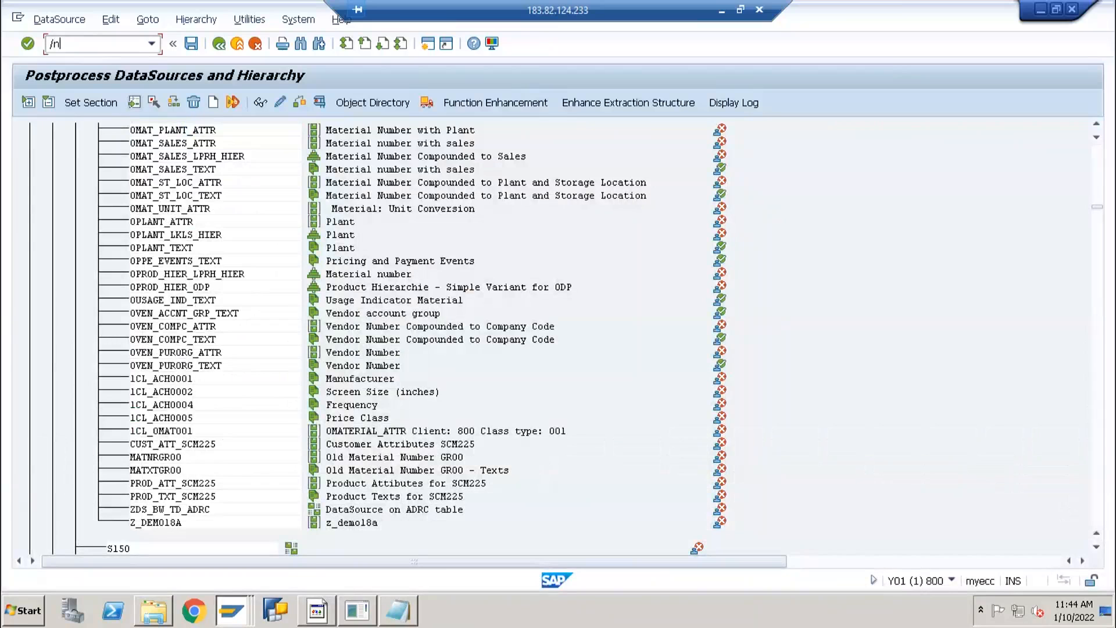
key("Return")
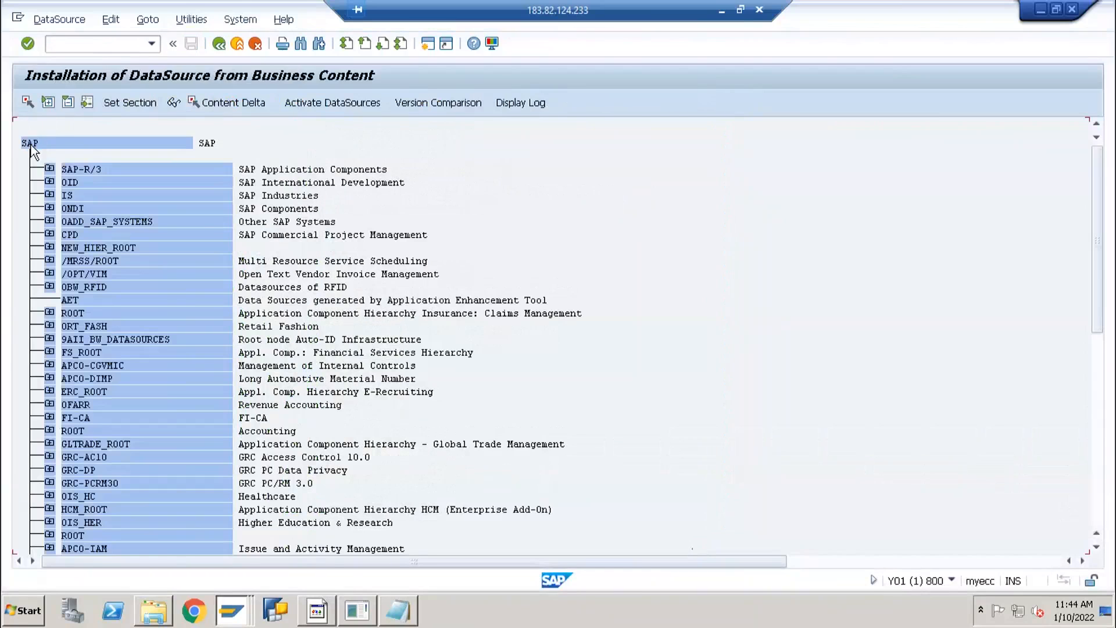
Expand the Business Content hierarchy, search for 0MAT_PLANT_TEXT, jump to the hit and select its technical name.
left_click(47, 102)
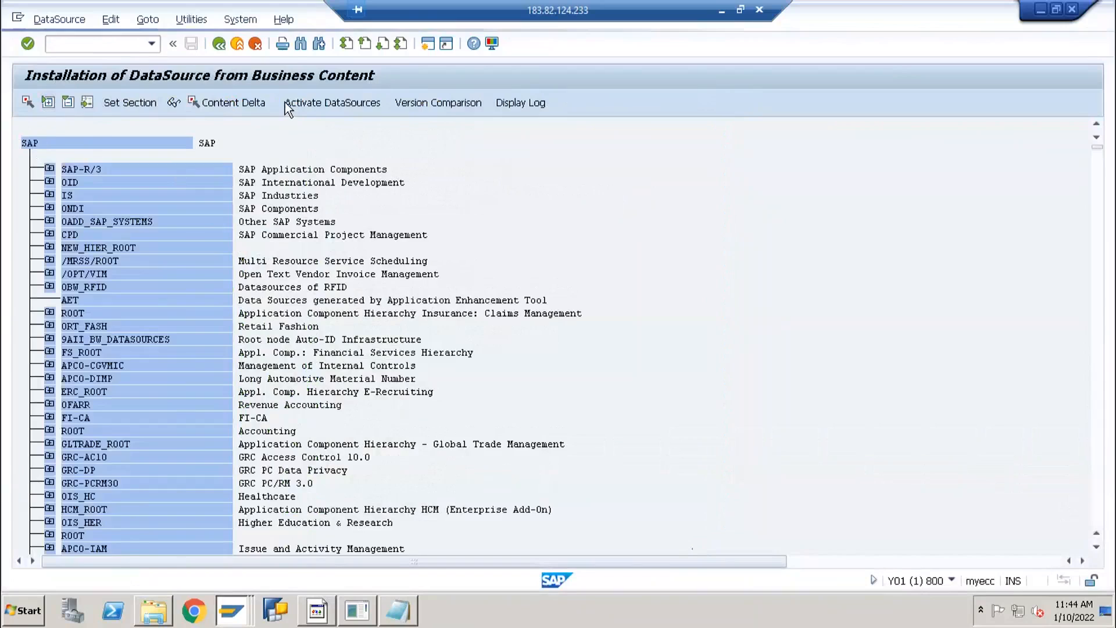
left_click(301, 44)
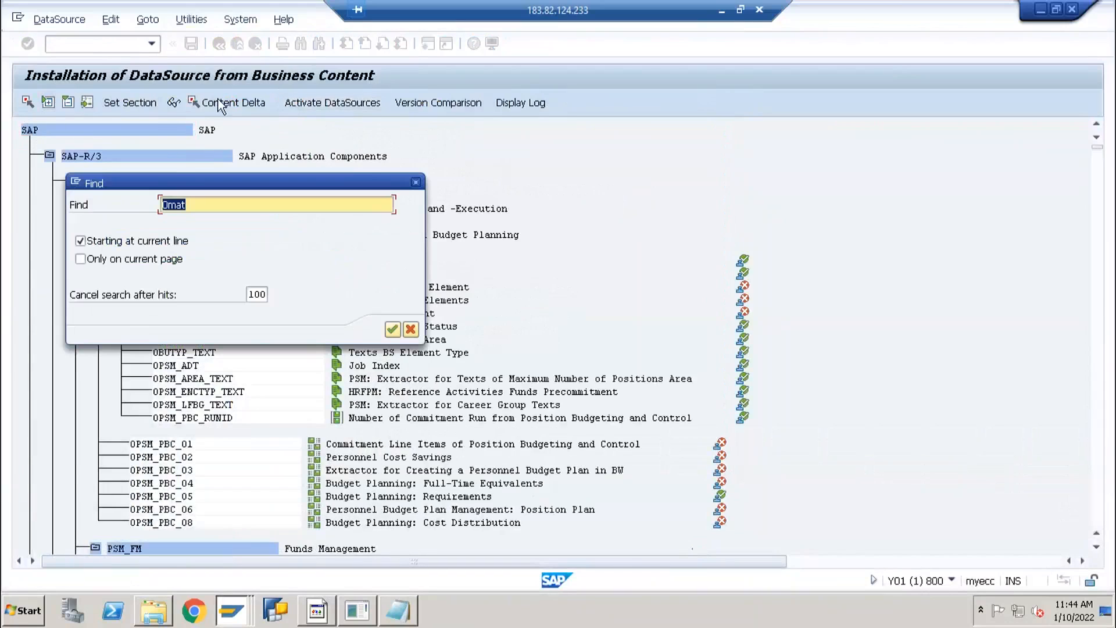
type("NEWECC800")
key("shift+Home")
type("0mat_plant_tex")
key("Return")
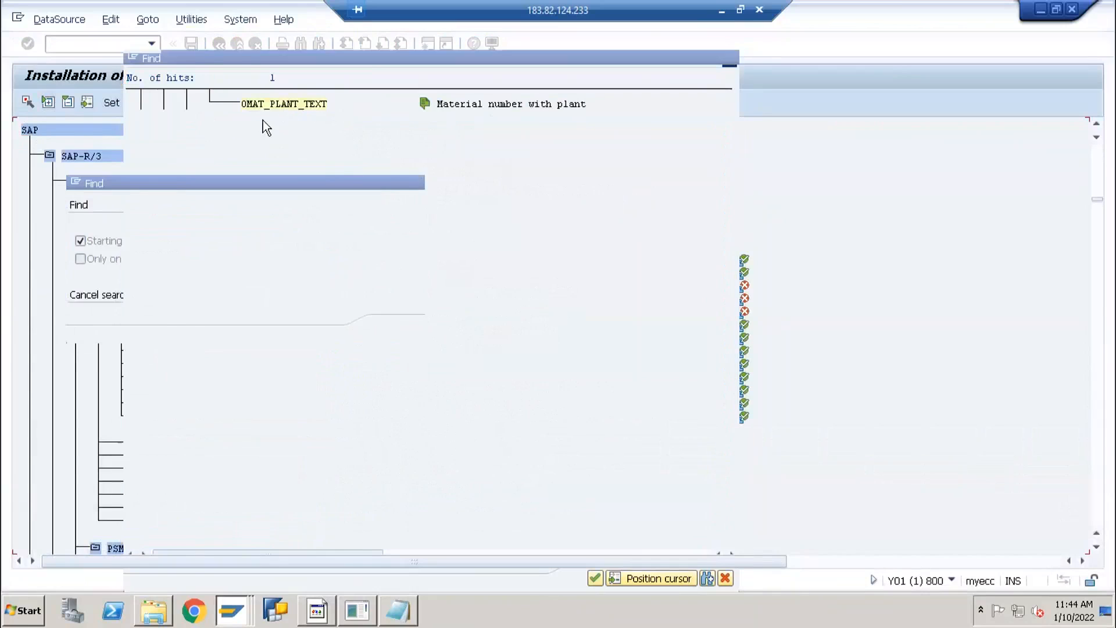
left_click(278, 105)
left_click_drag(129, 129, 217, 140)
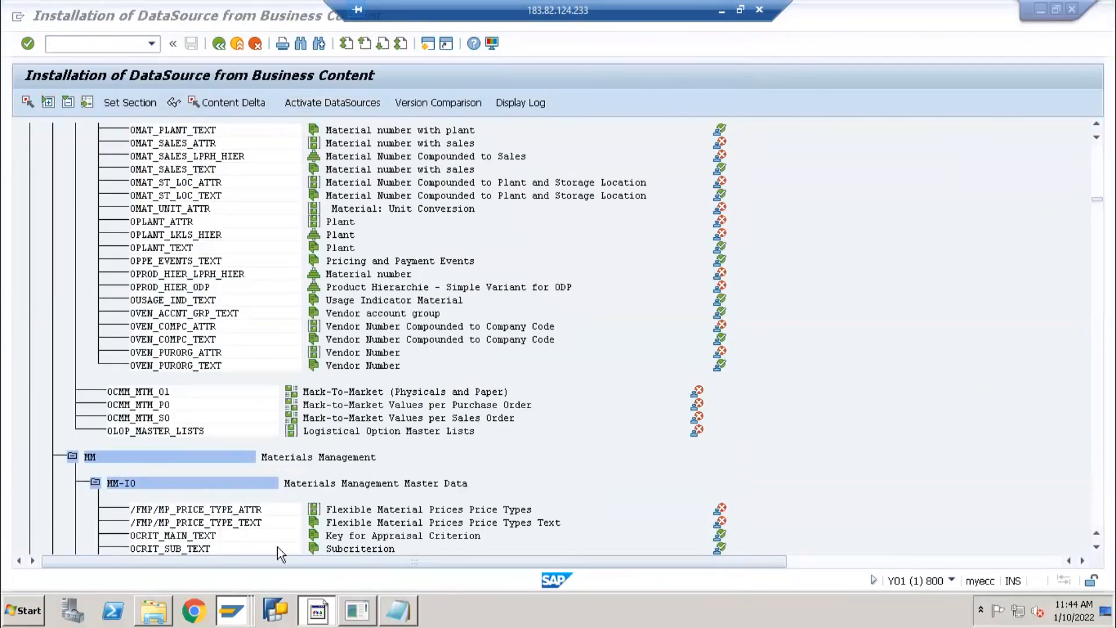
Switch to Excel and enter the fifth task in B15, "5. Activate data source 0MAT_PLANT_TEXT from RSA5".
key("alt+Tab")
type("5.")
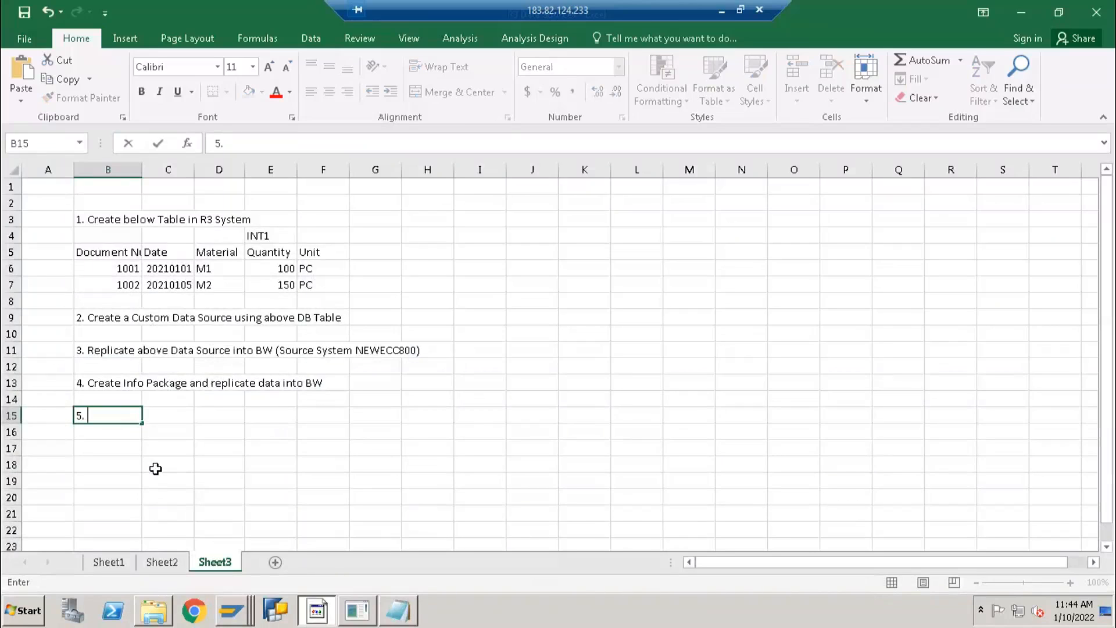
type(" Actovat")
key("BackSpace")
key("BackSpace")
type("ivate data s")
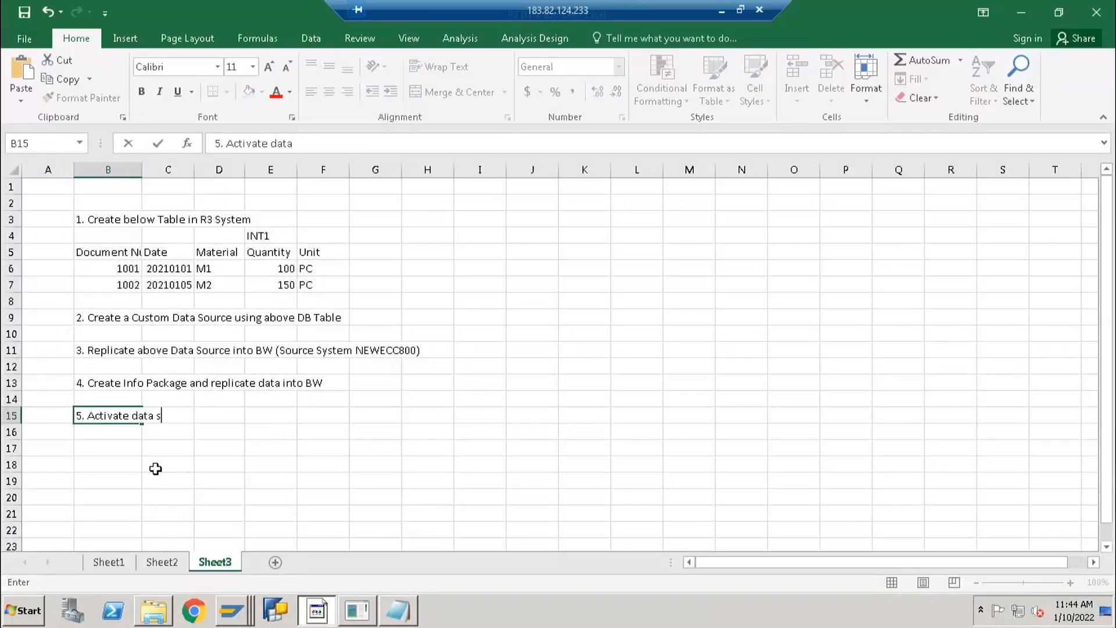
type("ource 0MAT_PLANT_TEXT from RSA")
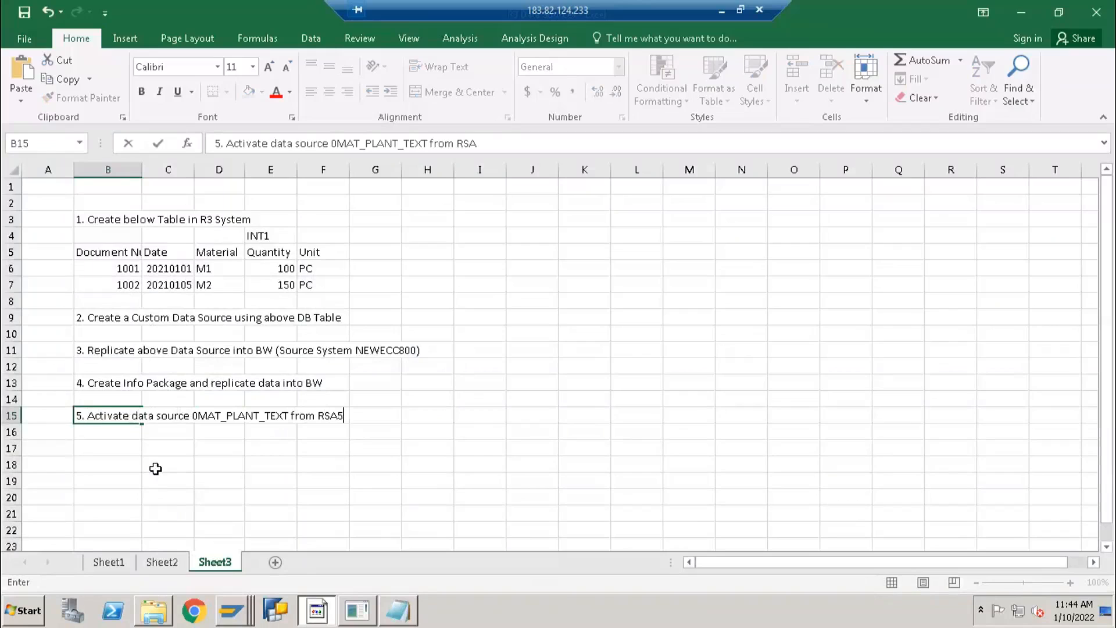
type("5")
key("Return")
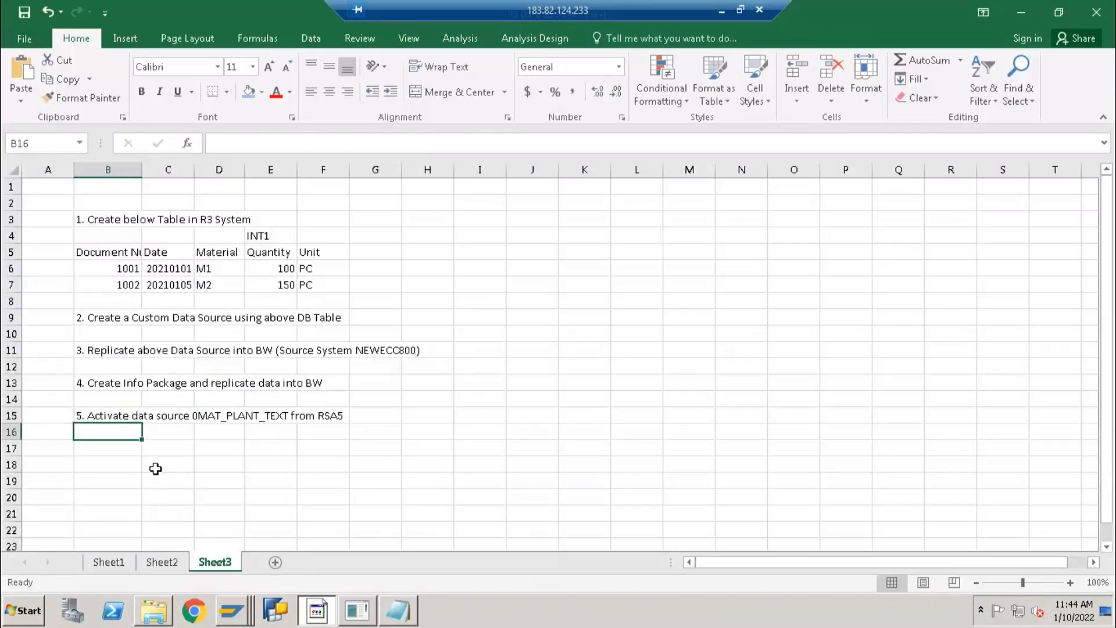
left_click(95, 411)
left_click(102, 449)
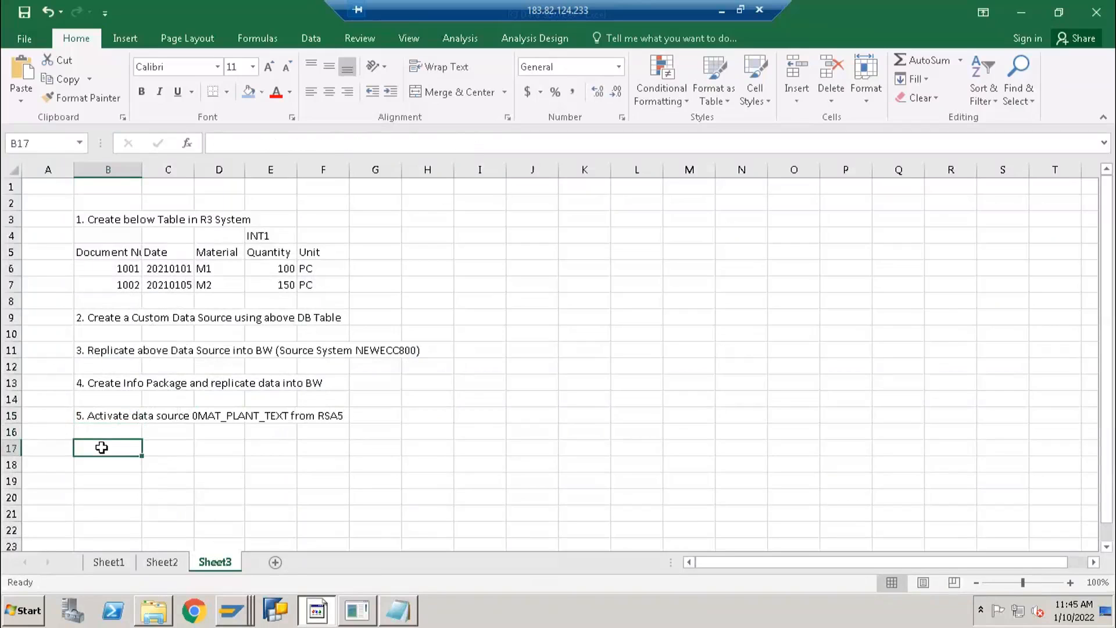
left_click(117, 415)
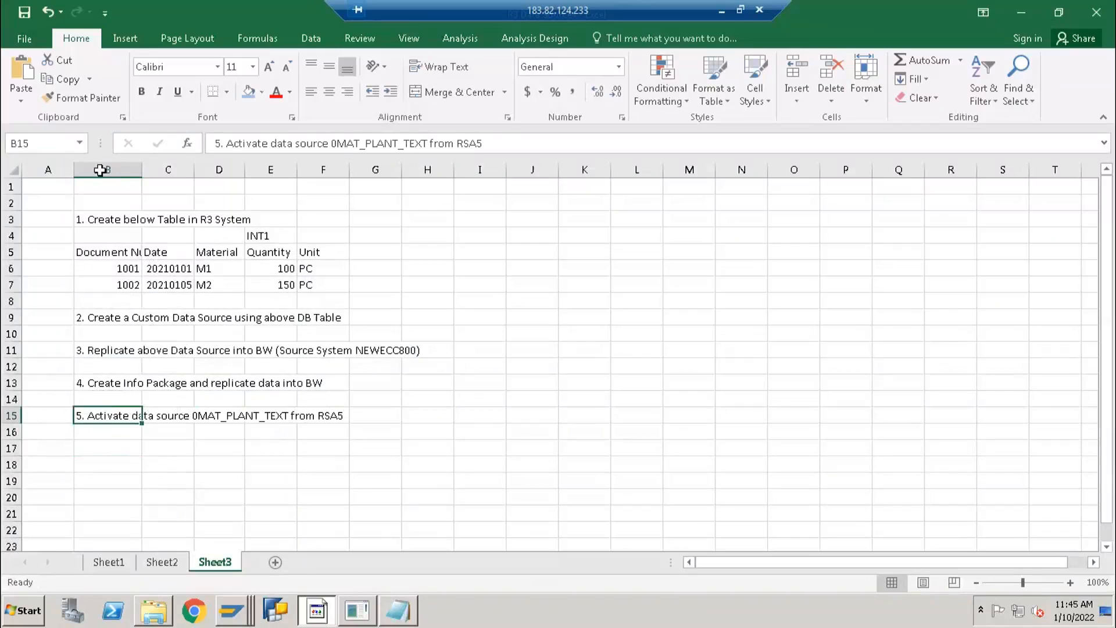
left_click_drag(95, 218, 98, 432)
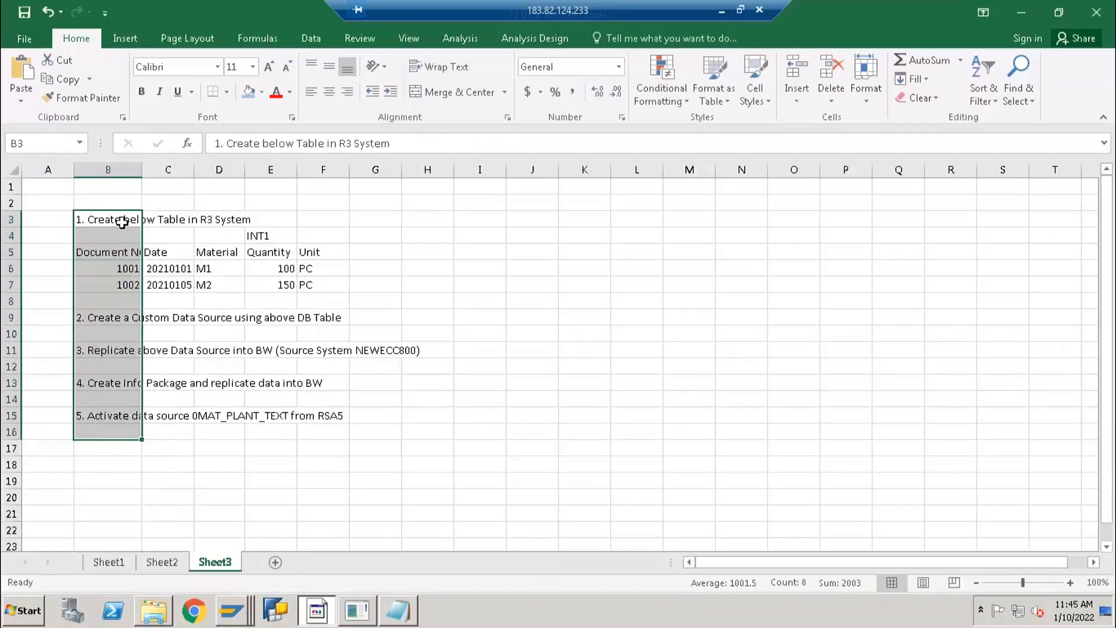
left_click_drag(121, 221, 119, 429)
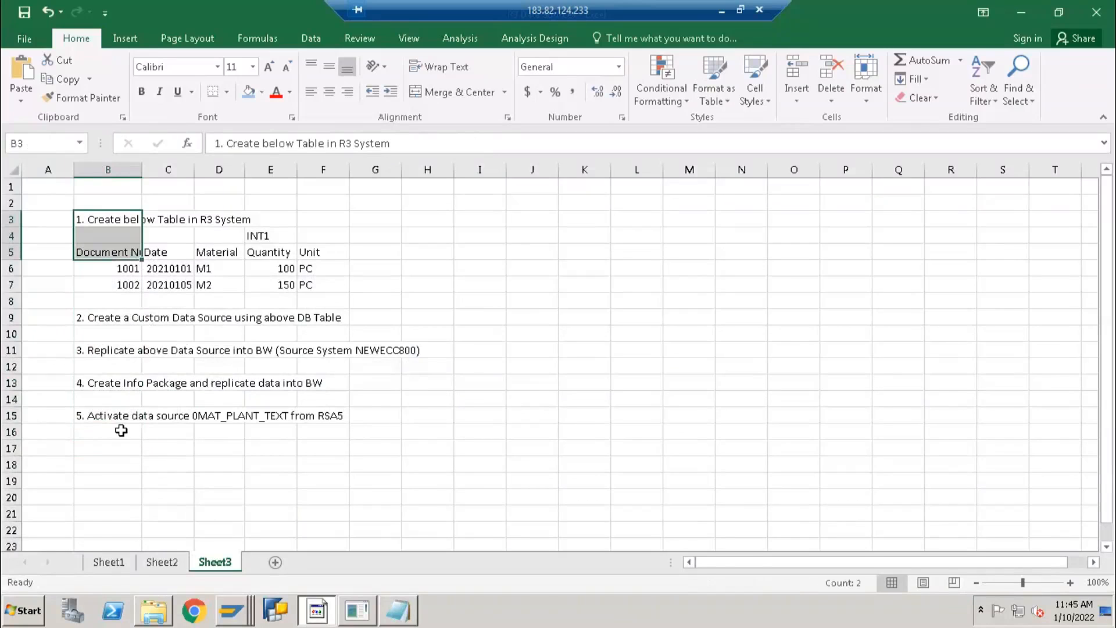
left_click(100, 479)
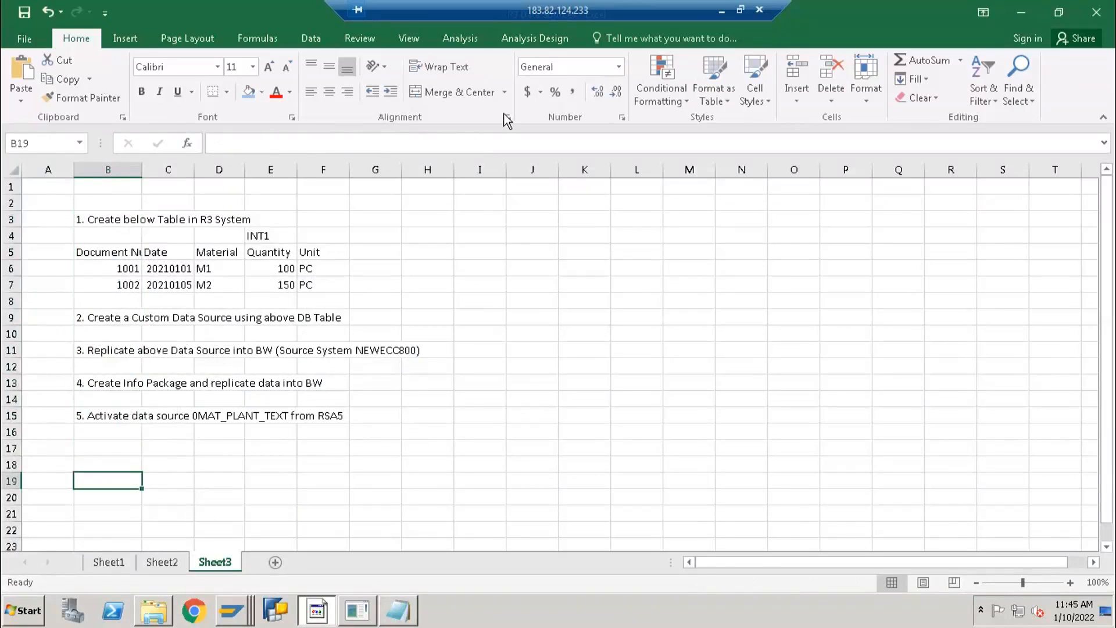